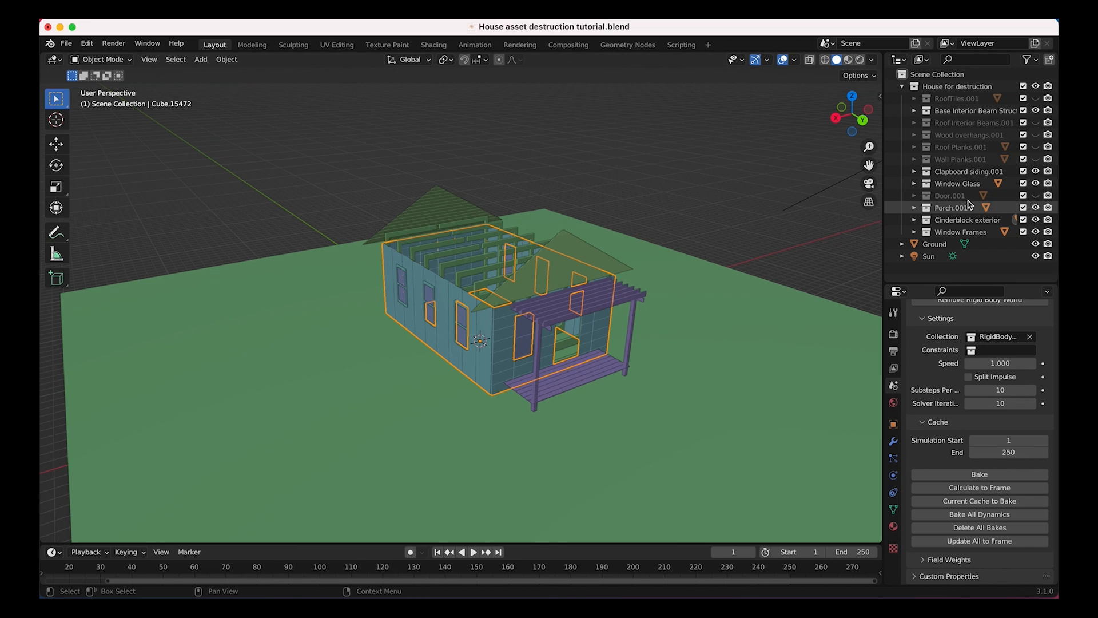
Make every collection of the house visible, from the roof tiles and beams down to the door and porch.
drag(1036, 171, 1031, 206)
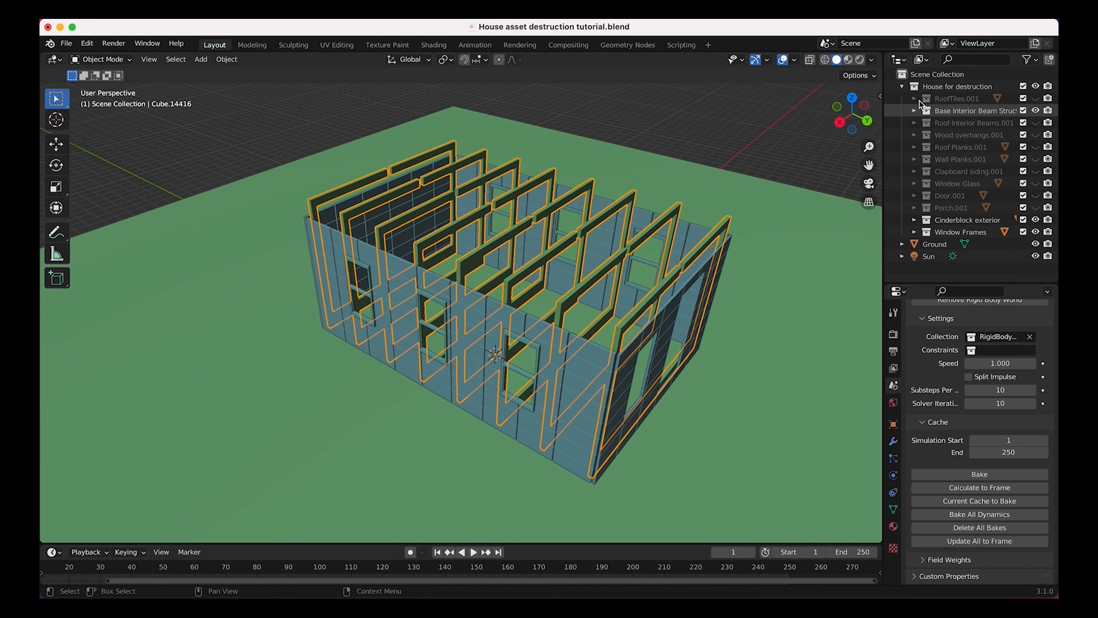
click(1036, 98)
click(1036, 122)
middle_drag(858, 232, 805, 216)
drag(1035, 136, 1036, 207)
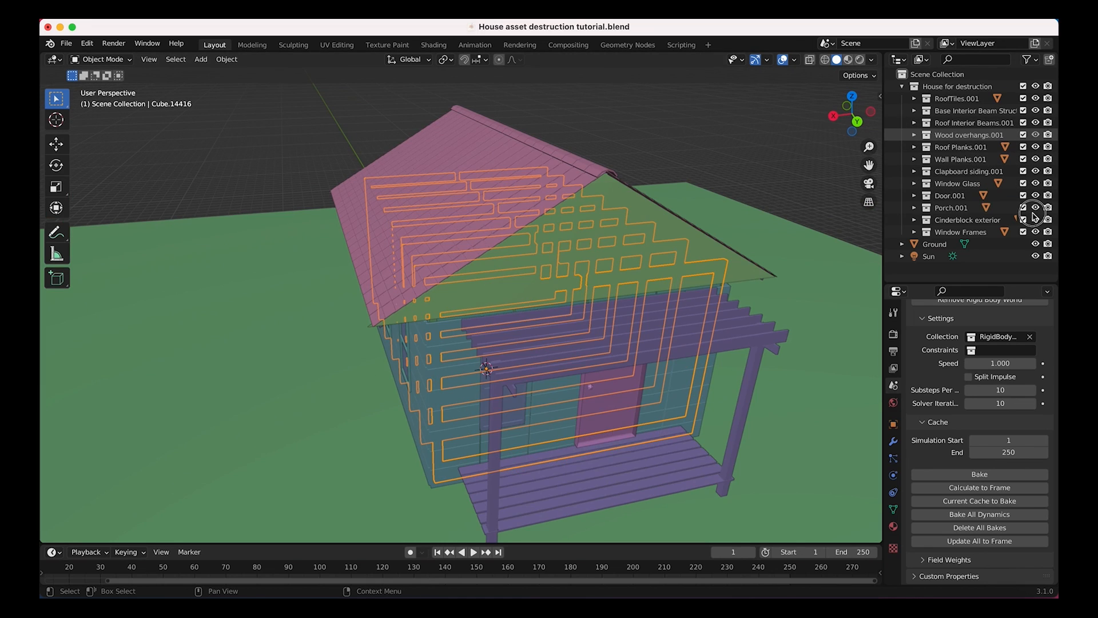
middle_drag(835, 213, 457, 357)
middle_drag(484, 267, 484, 267)
scroll(484, 267, down, 3)
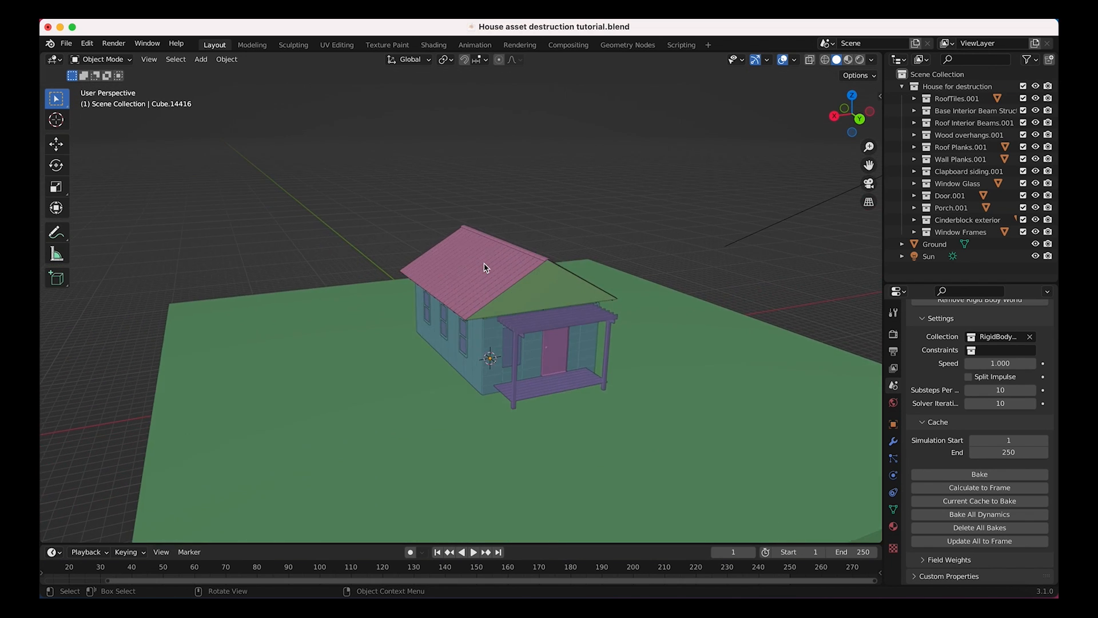
middle_drag(581, 357, 517, 315)
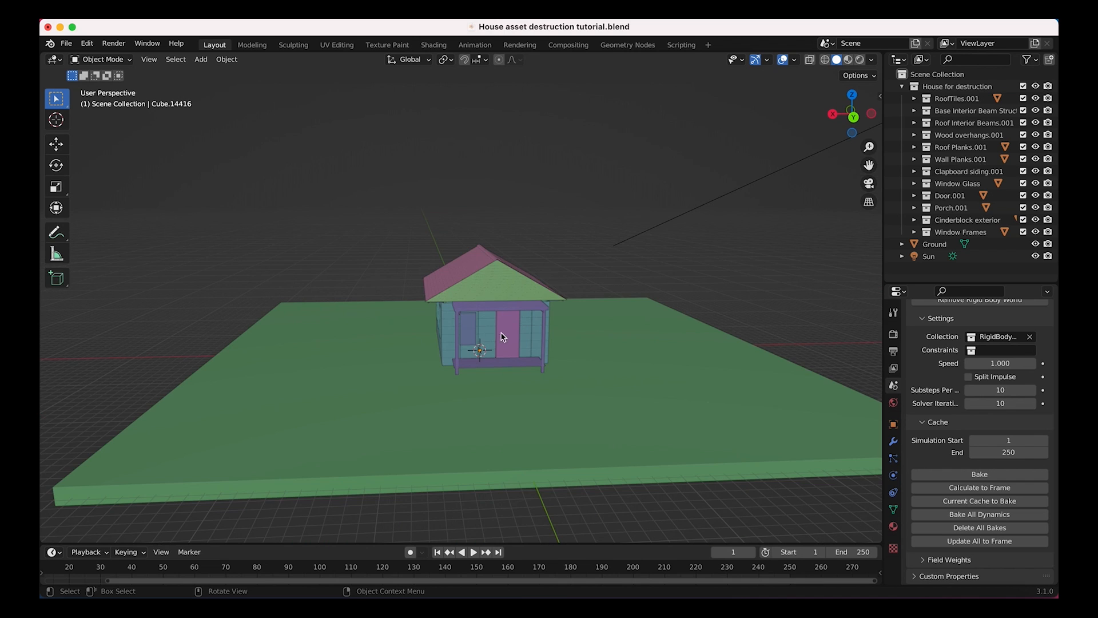
Place the 3D cursor in the air high above the house and add a torus there.
middle_drag(530, 268, 349, 142)
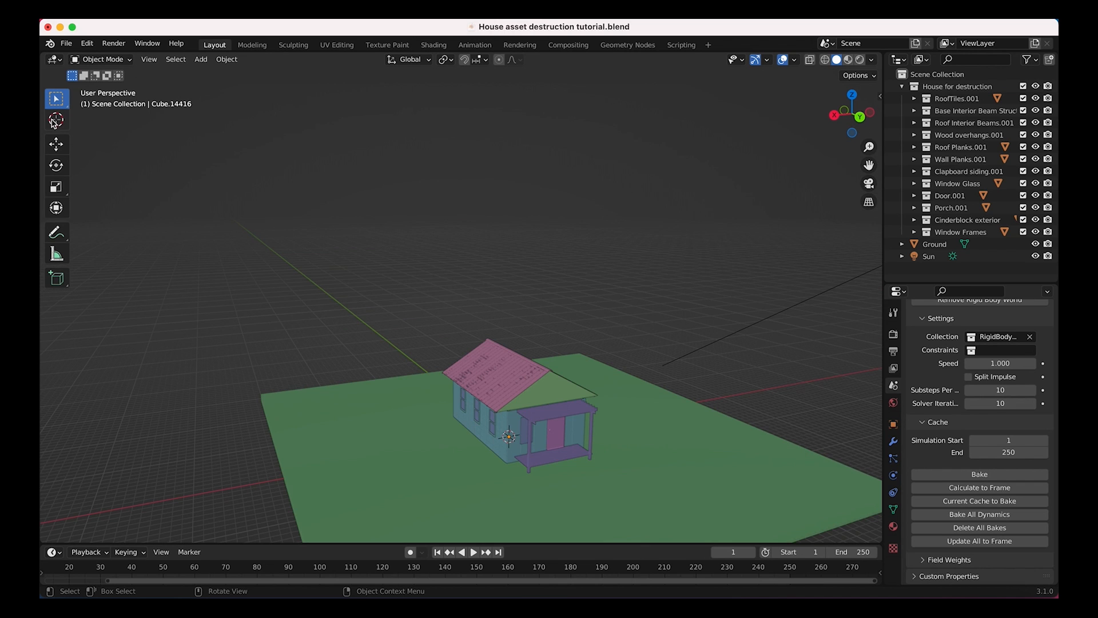
click(64, 121)
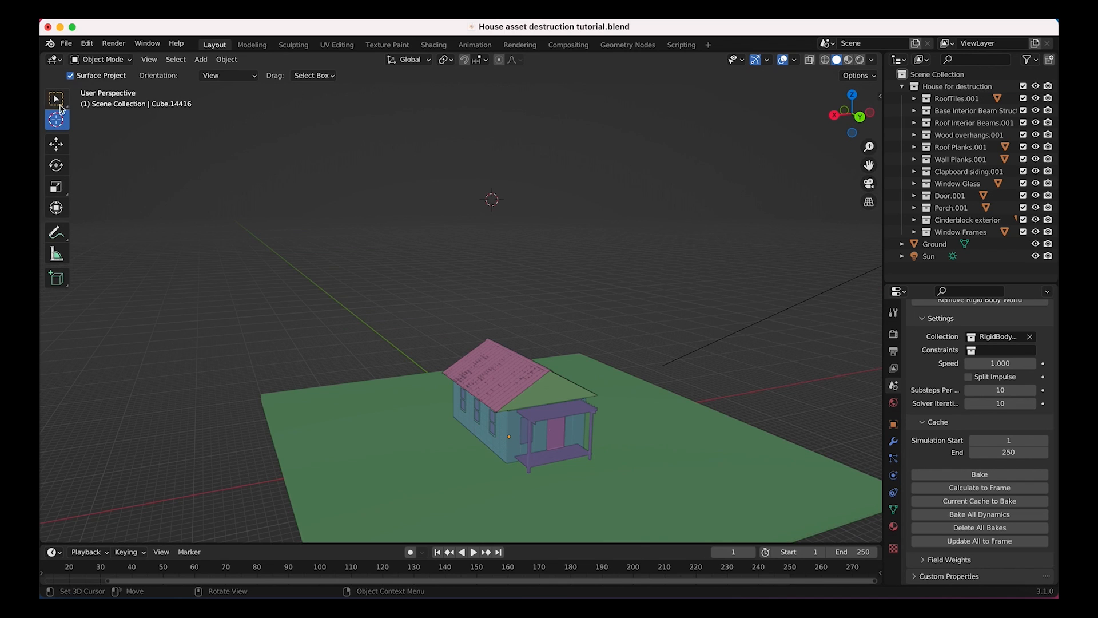
click(57, 101)
key(shift+a)
mouse_move(448, 182)
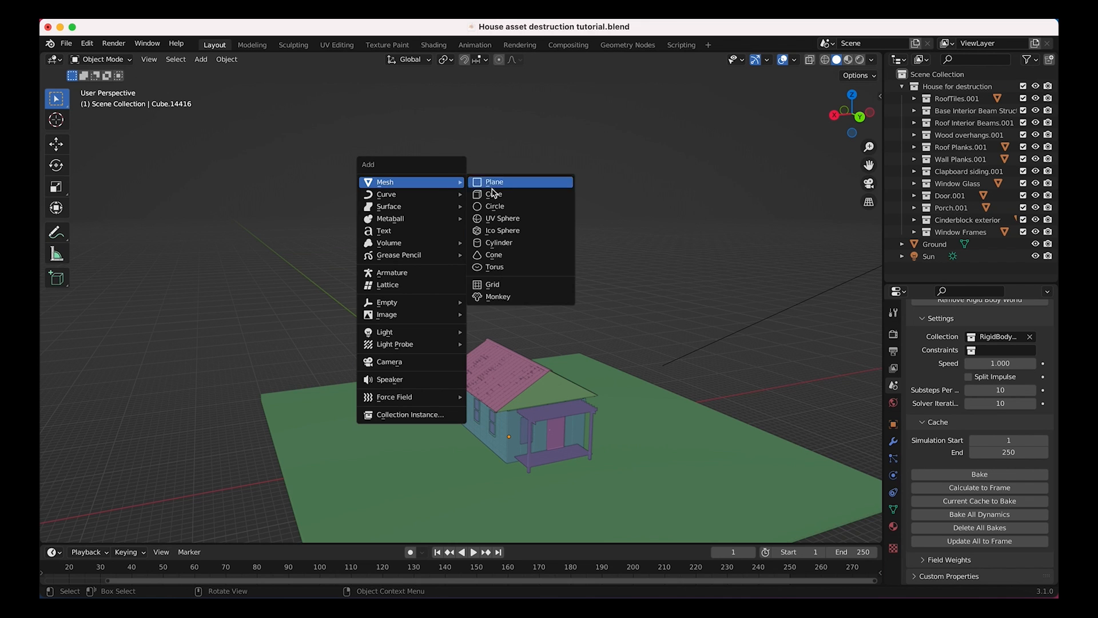
click(494, 266)
Set the torus's minor radius to 0.15 m and rotate the torus 90° about the global X axis.
mouse_move(485, 269)
middle_down()
mouse_move(495, 210)
mouse_move(497, 255)
middle_up()
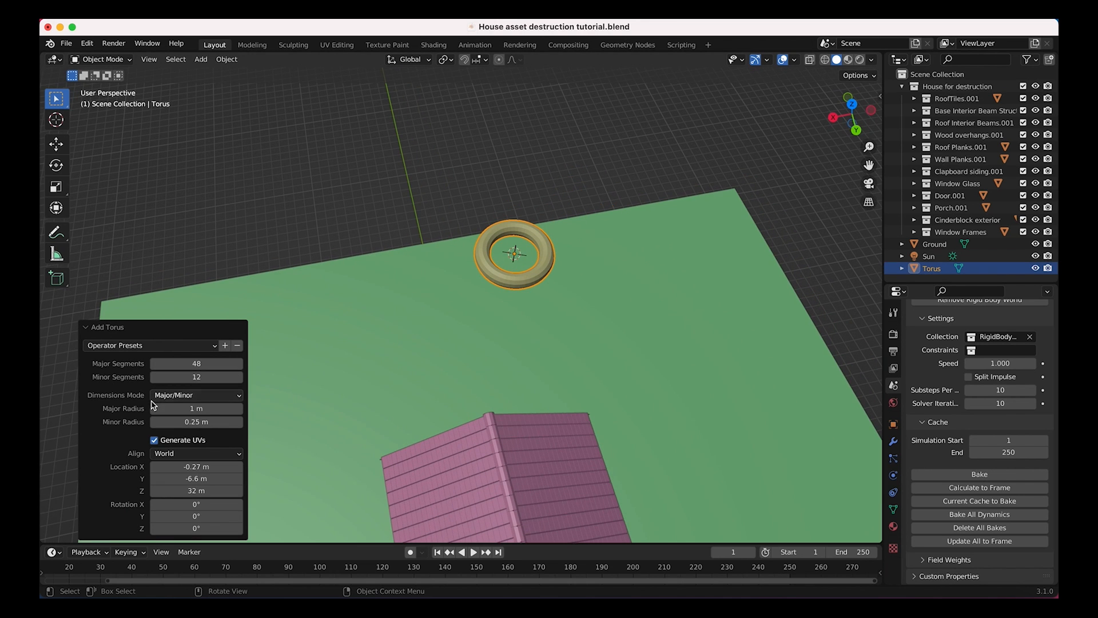
drag(156, 425, 151, 426)
click(180, 422)
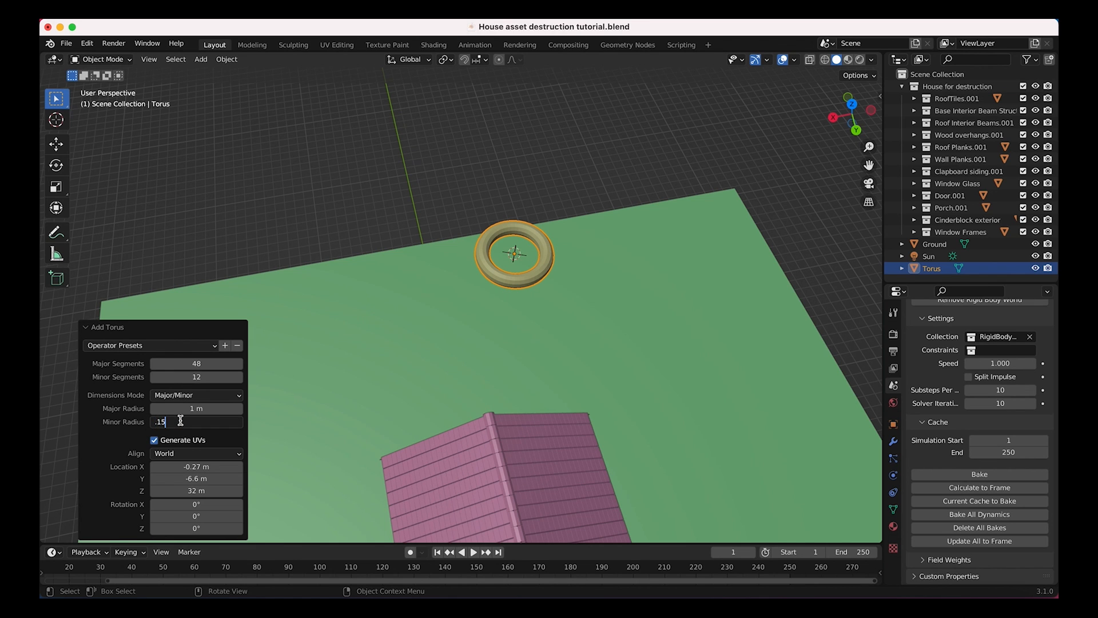
key(Return)
middle_drag(434, 369, 605, 282)
key(r)
text(x90)
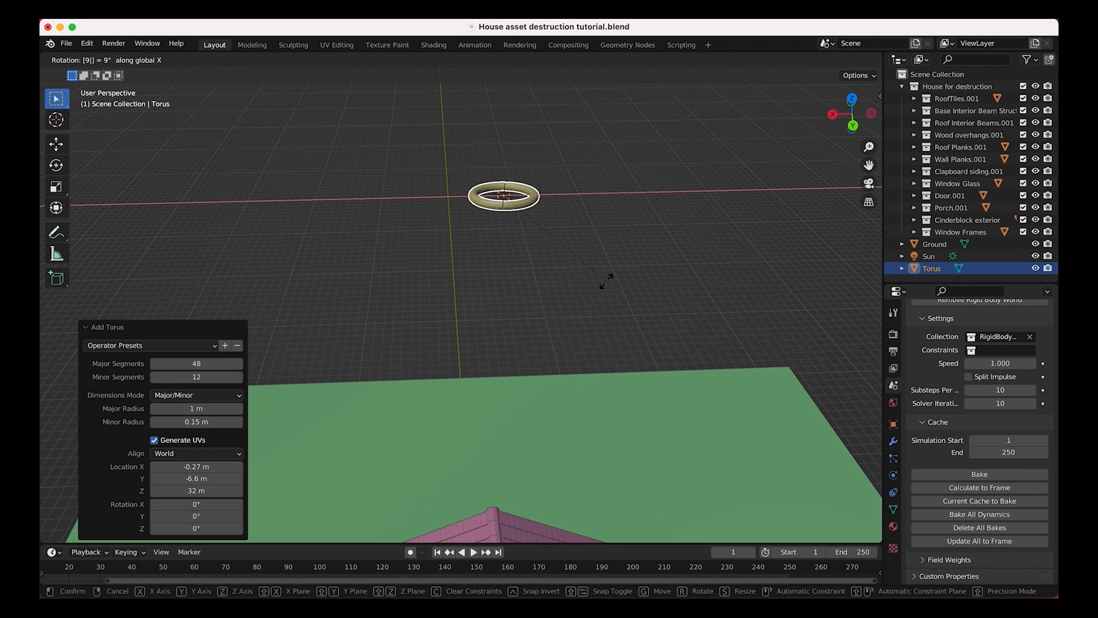
key(Return)
Duplicate the torus and move the copy about 1.55 m straight down along Z.
middle_drag(603, 282, 458, 247)
shift+scroll(457, 247, left, 3)
ctrl+scroll(457, 247, down, 5)
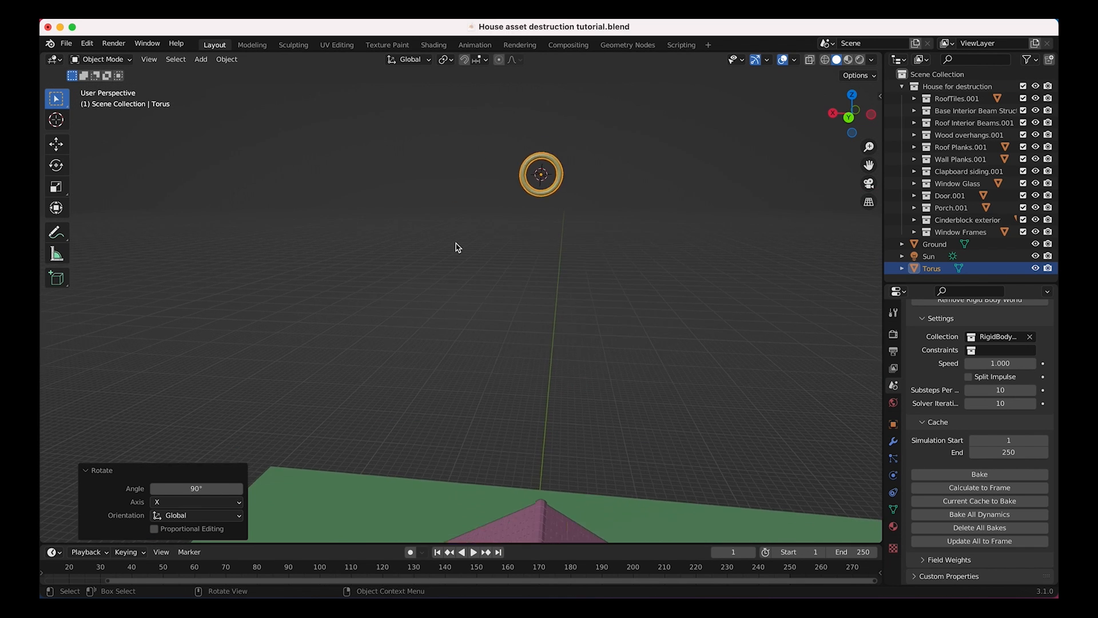
shift+scroll(457, 247, right, 3)
ctrl+scroll(458, 247, up, 4)
shift+scroll(457, 247, up, 3)
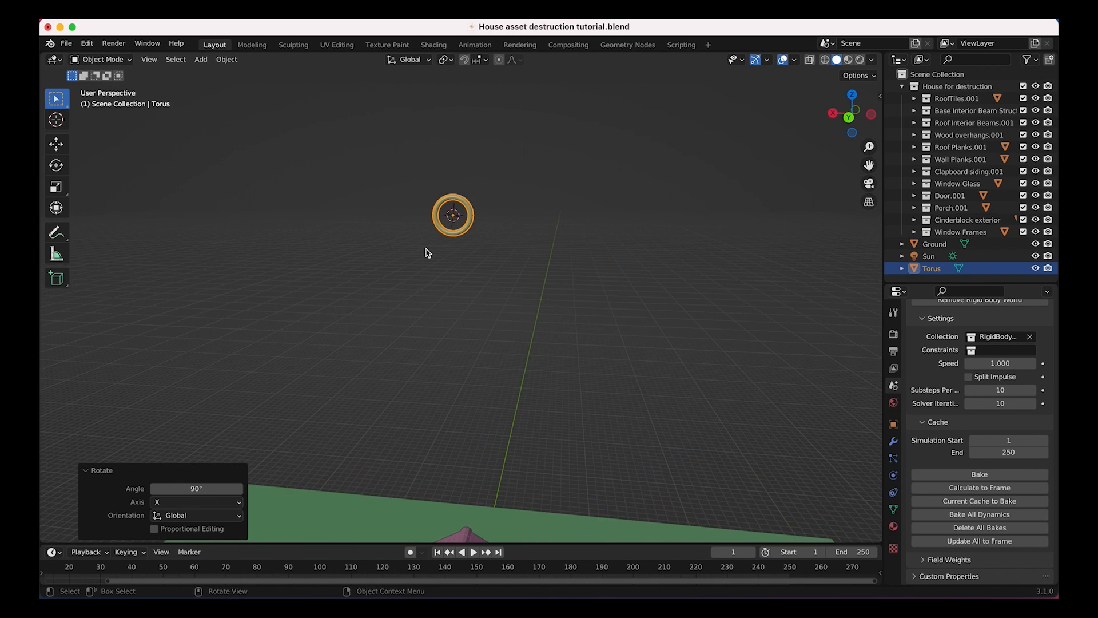
key(shift+d)
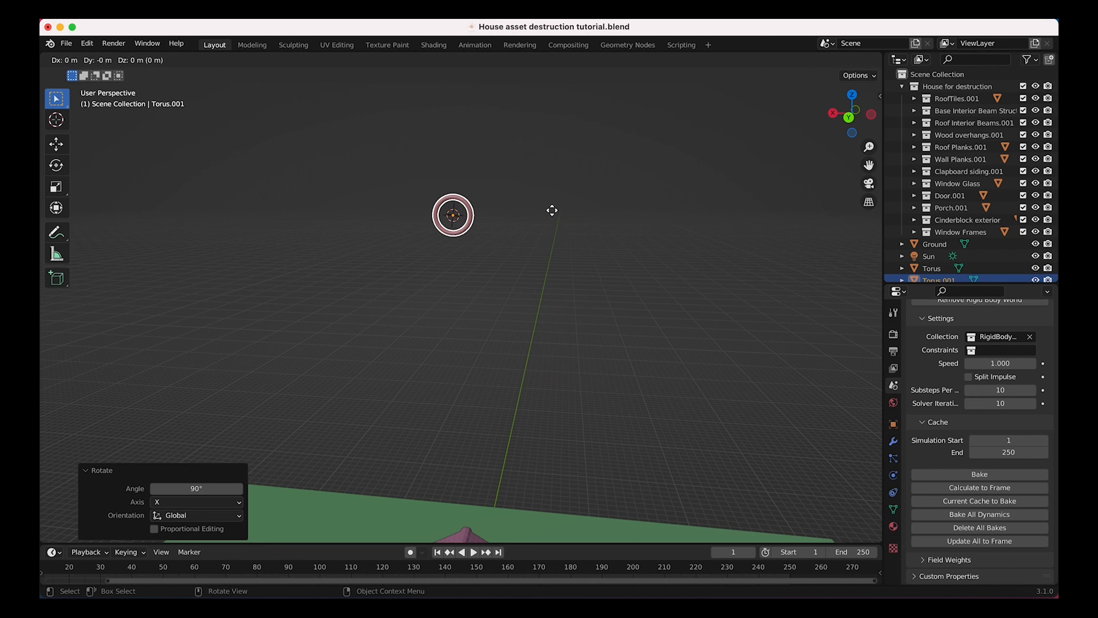
key(z)
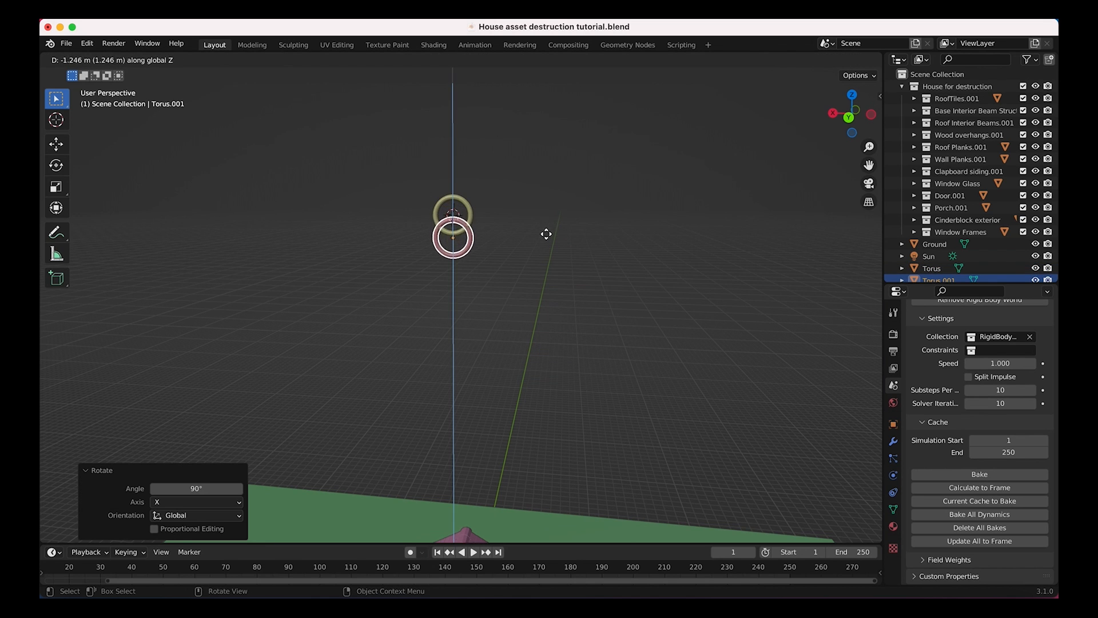
click(388, 250)
scroll(387, 250, up, 5)
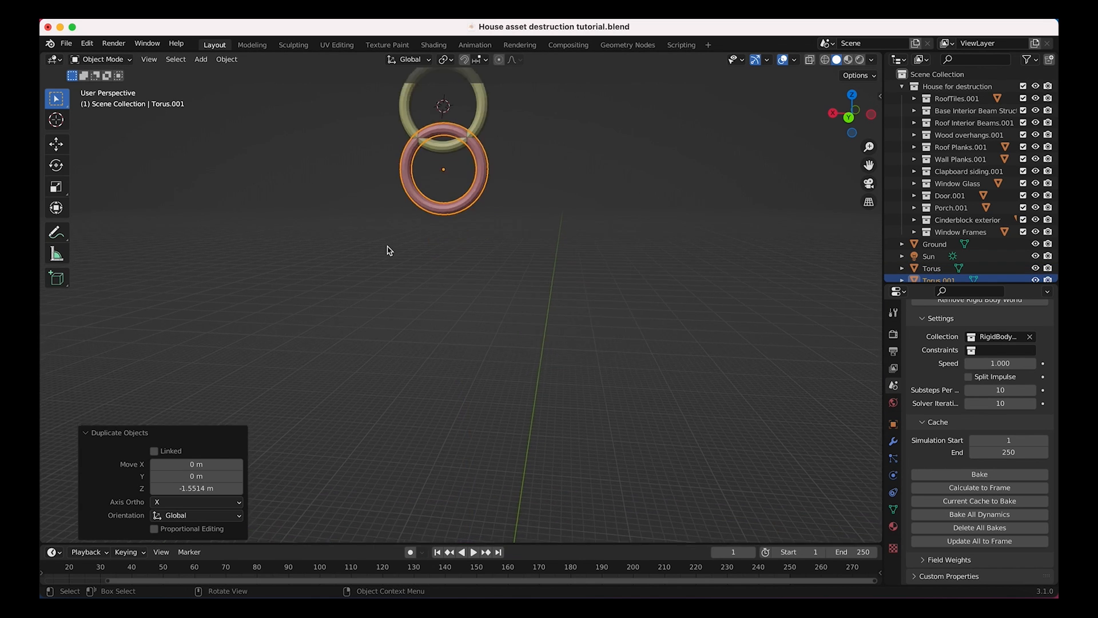
Lower the copied torus by about 0.1 m along Z and rotate it 90° about Z to interlock the two links.
key(g)
key(z)
click(556, 221)
key(r)
text(z)
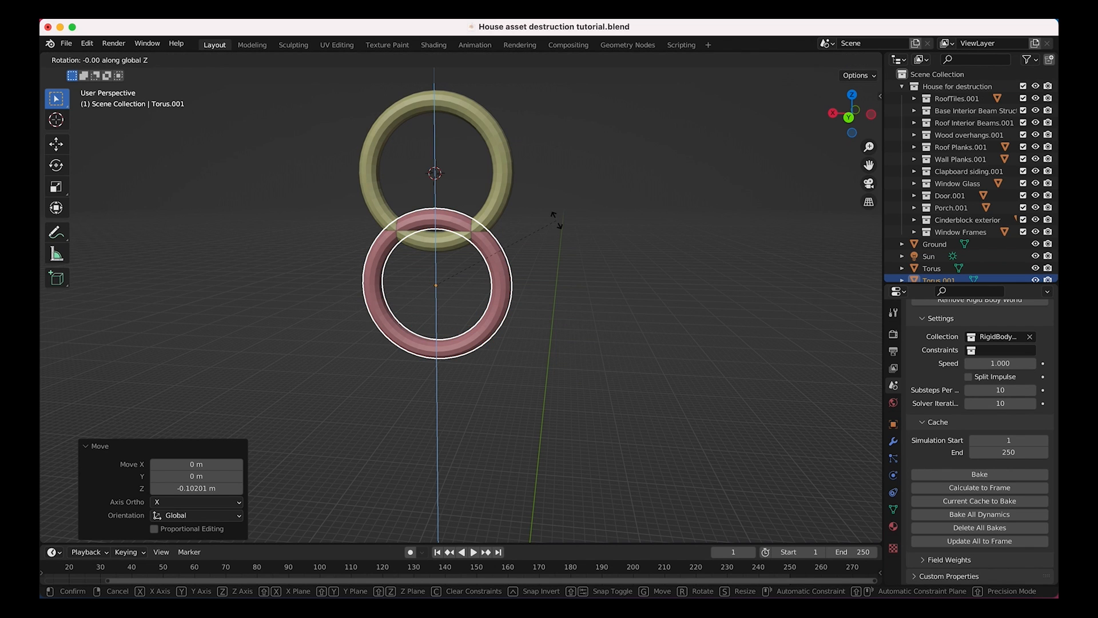
text(90)
key(Return)
Duplicate both links and move the copies down along Z to interlock with the lower end of the chain.
scroll(557, 221, down, 3)
drag(600, 177, 484, 317)
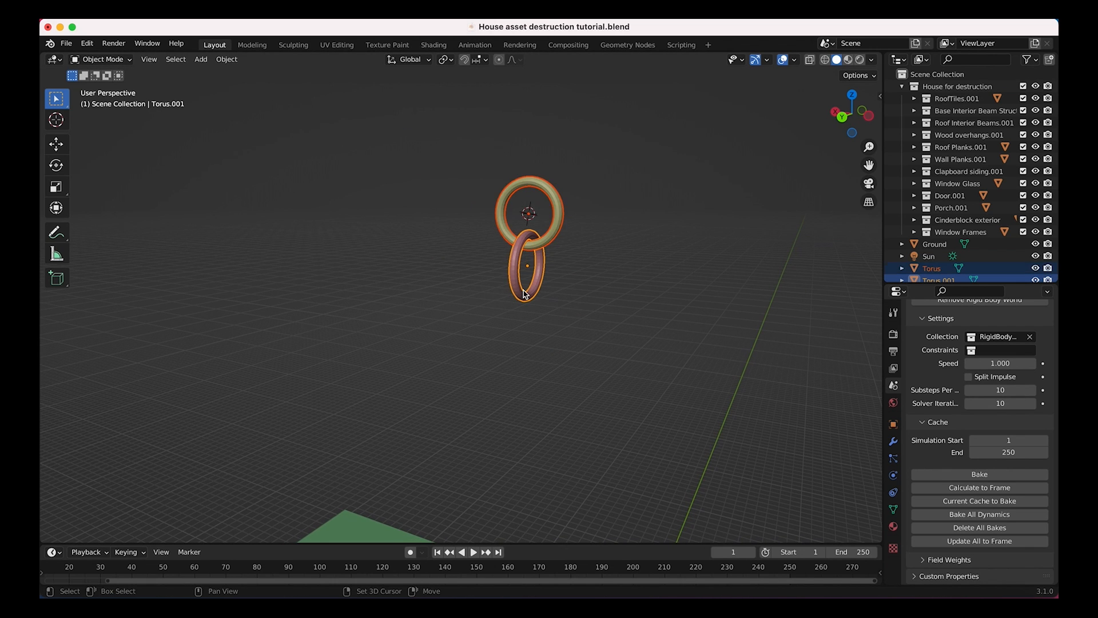
key(shift+d)
key(z)
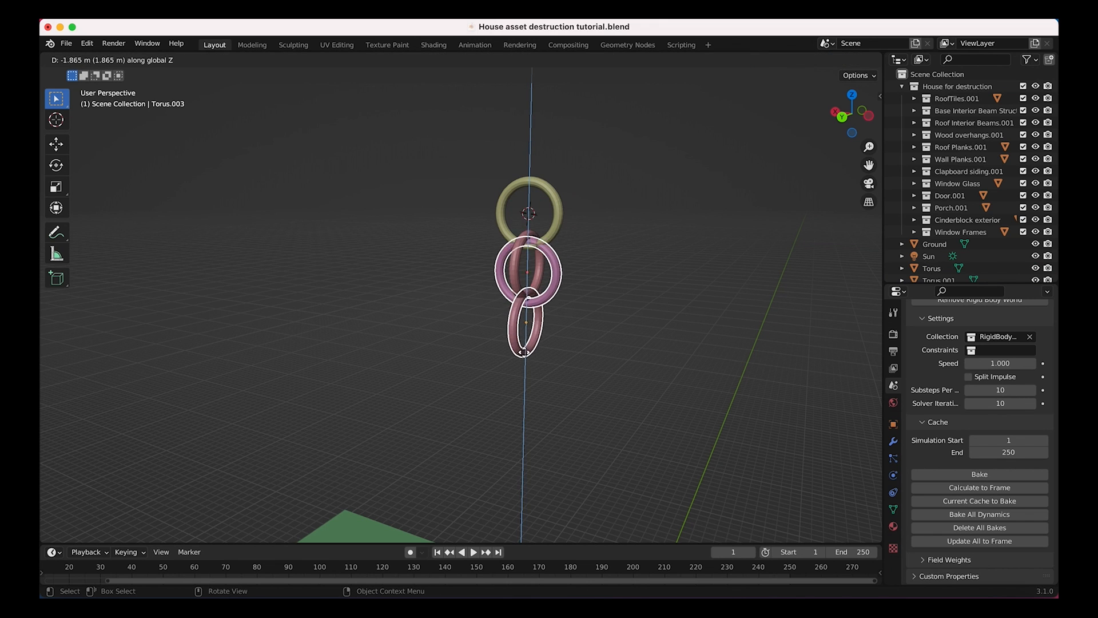
click(518, 391)
scroll(519, 392, up, 2)
scroll(518, 393, down, 3)
scroll(518, 393, up, 2)
key(g)
key(z)
click(518, 395)
Duplicate the four chain links and move the copies down along Z to extend the chain to eight links.
drag(608, 151, 361, 449)
scroll(525, 312, down, 3)
key(shift+d)
key(z)
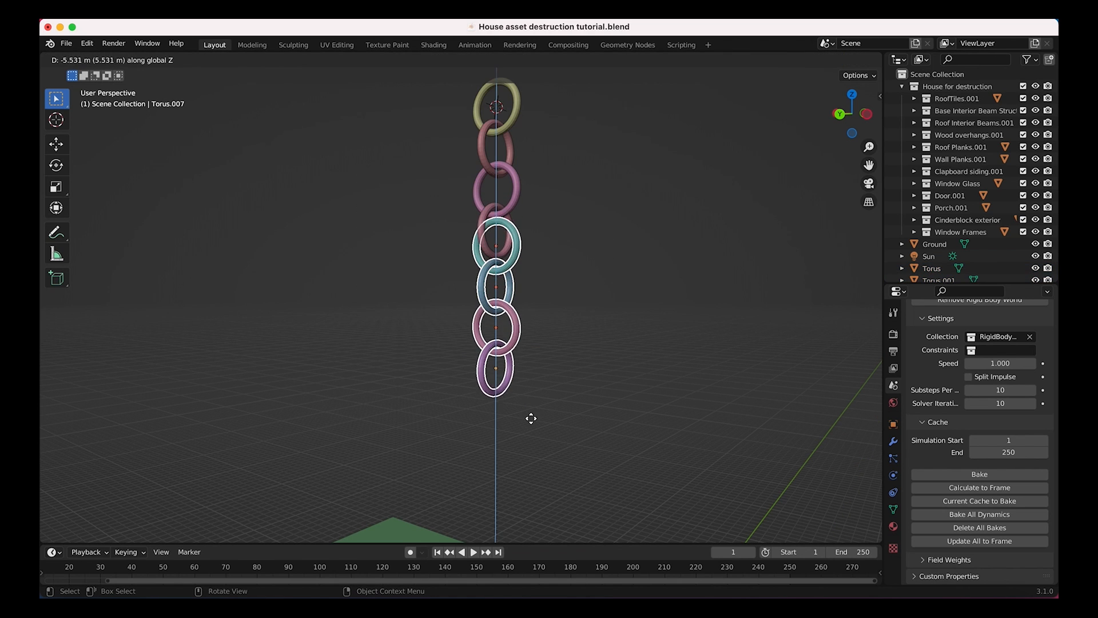
click(526, 435)
scroll(519, 268, down, 2)
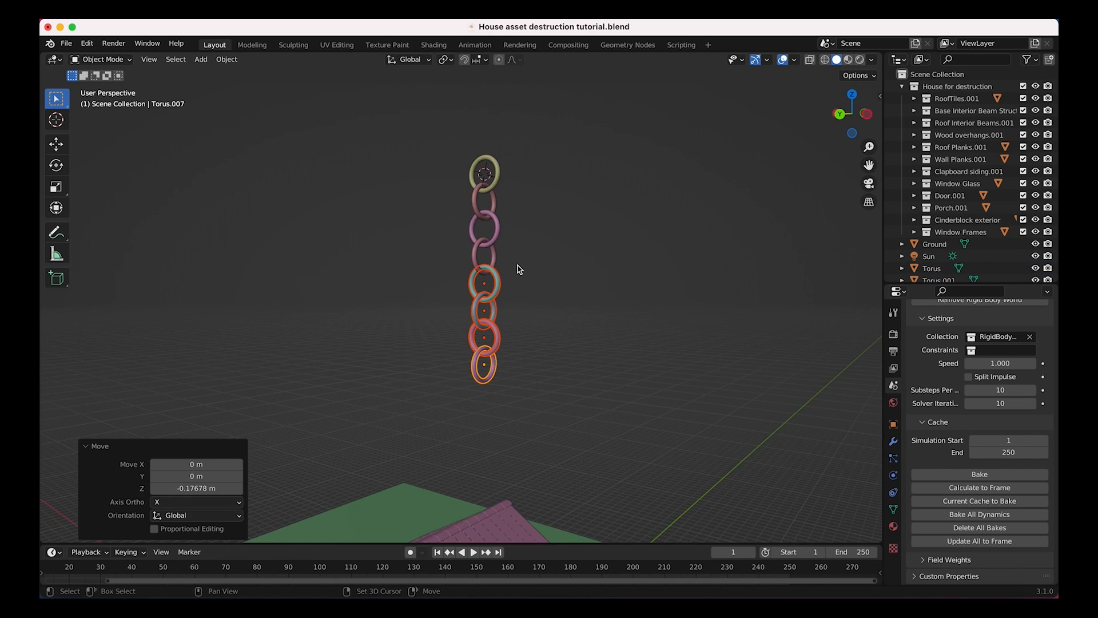
Duplicate all eight links and move the copies up about 13.16 m in total along Z to join the chain's upper end.
shift+scroll(519, 269, down, 6)
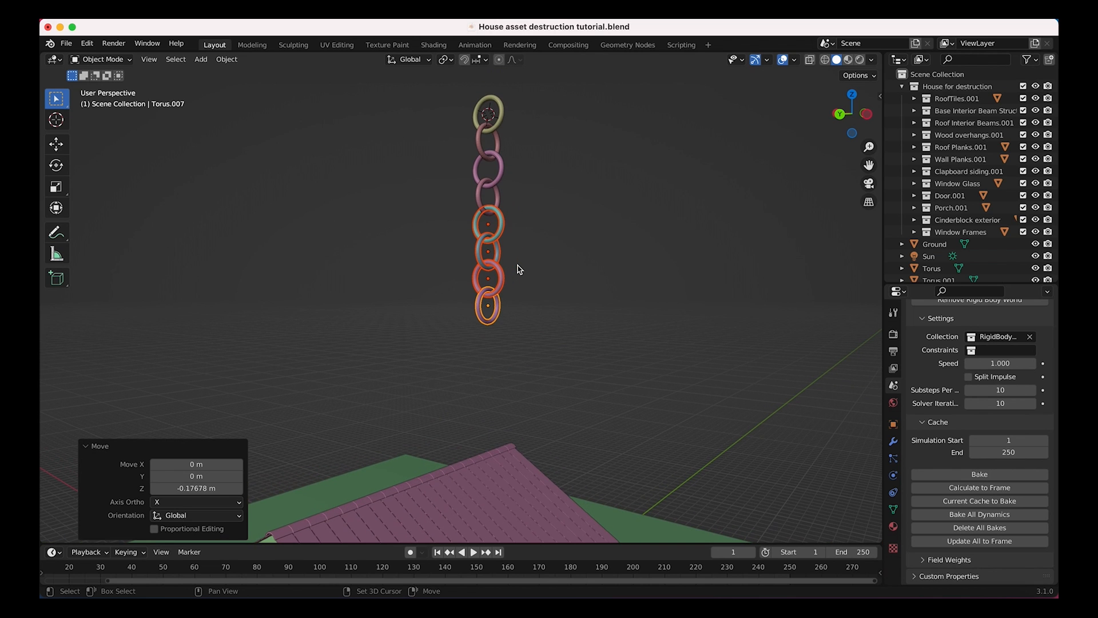
middle_drag(519, 269, 525, 242)
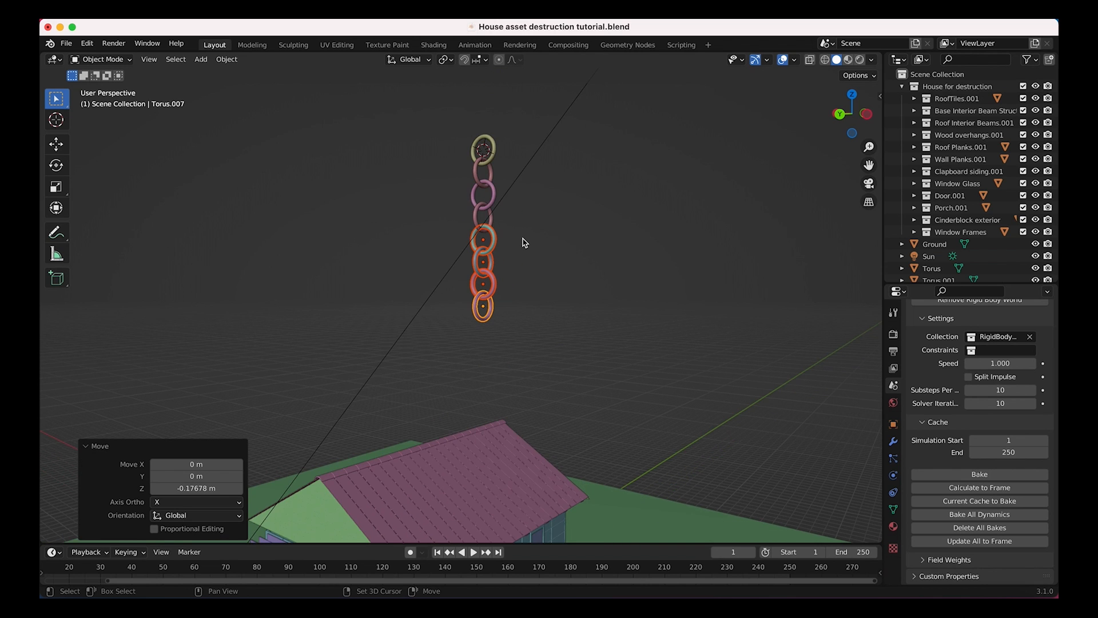
shift+scroll(525, 242, up, 5)
drag(552, 198, 406, 384)
key(shift+d)
key(z)
click(567, 110)
scroll(478, 208, up, 4)
key(g)
key(z)
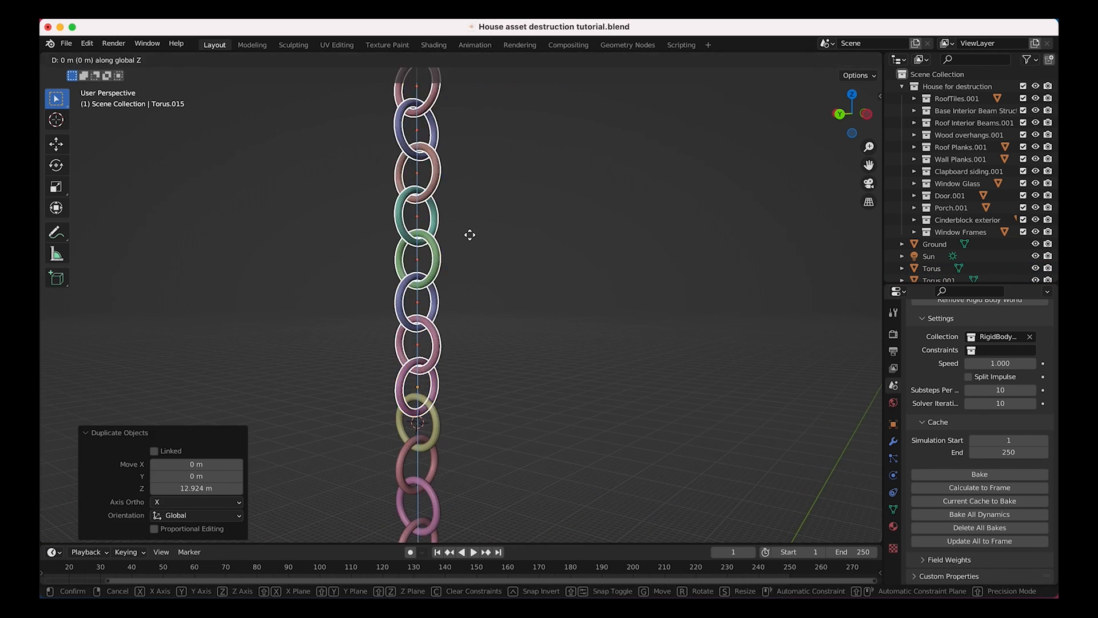
click(470, 229)
Nudge the upper eight links slightly down along Z to fit the first torus.
shift+scroll(469, 229, down, 4)
scroll(421, 340, up, 2)
scroll(421, 340, up, 2)
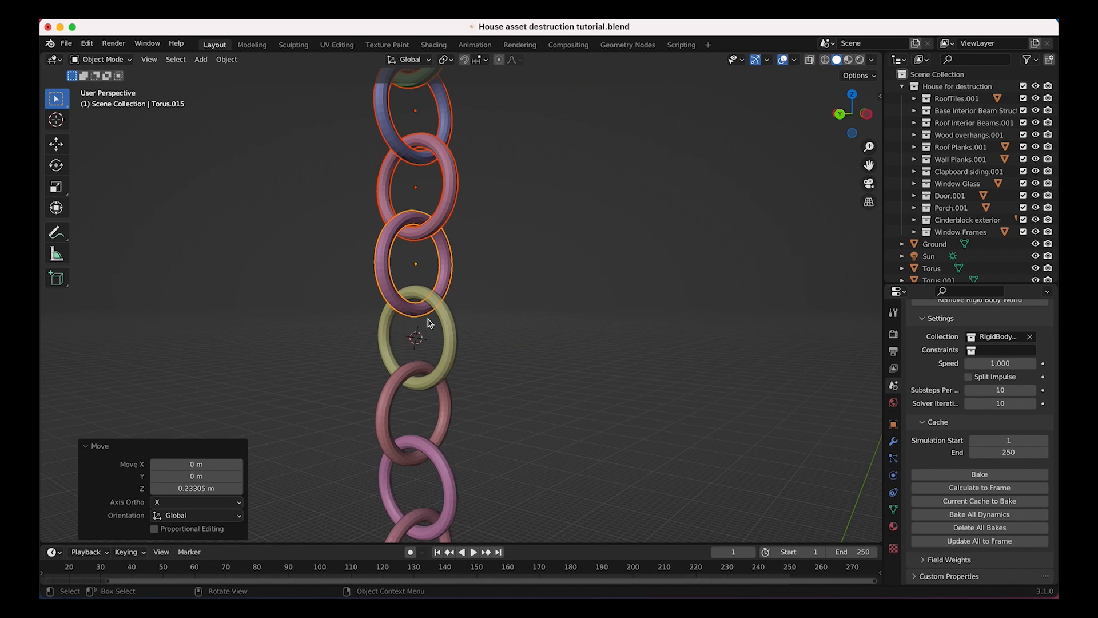
scroll(430, 323, up, 3)
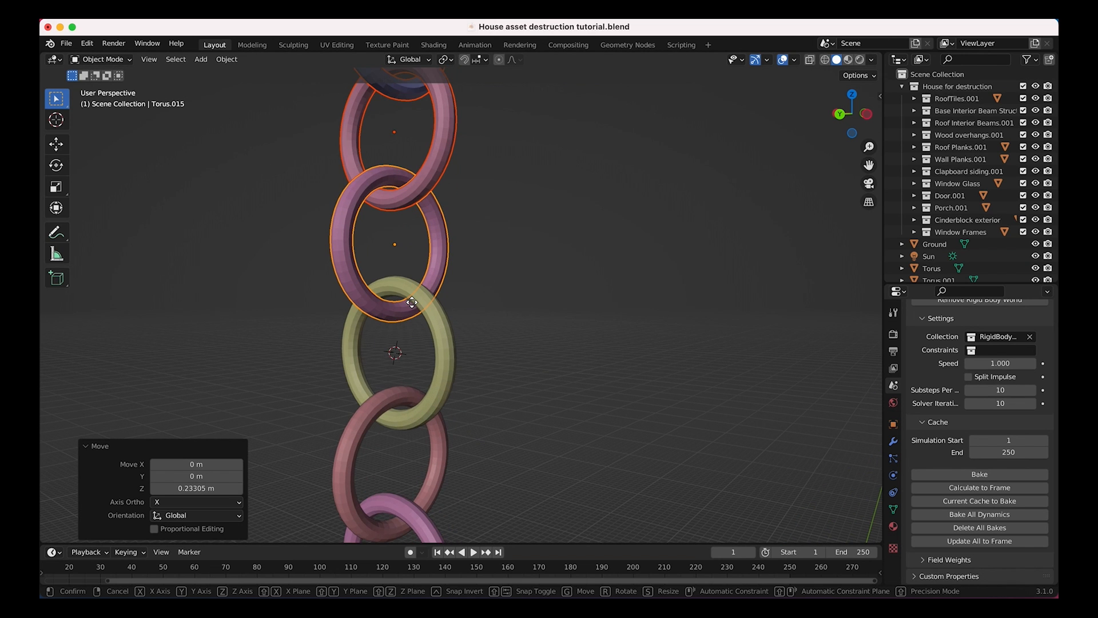
key(g)
key(z)
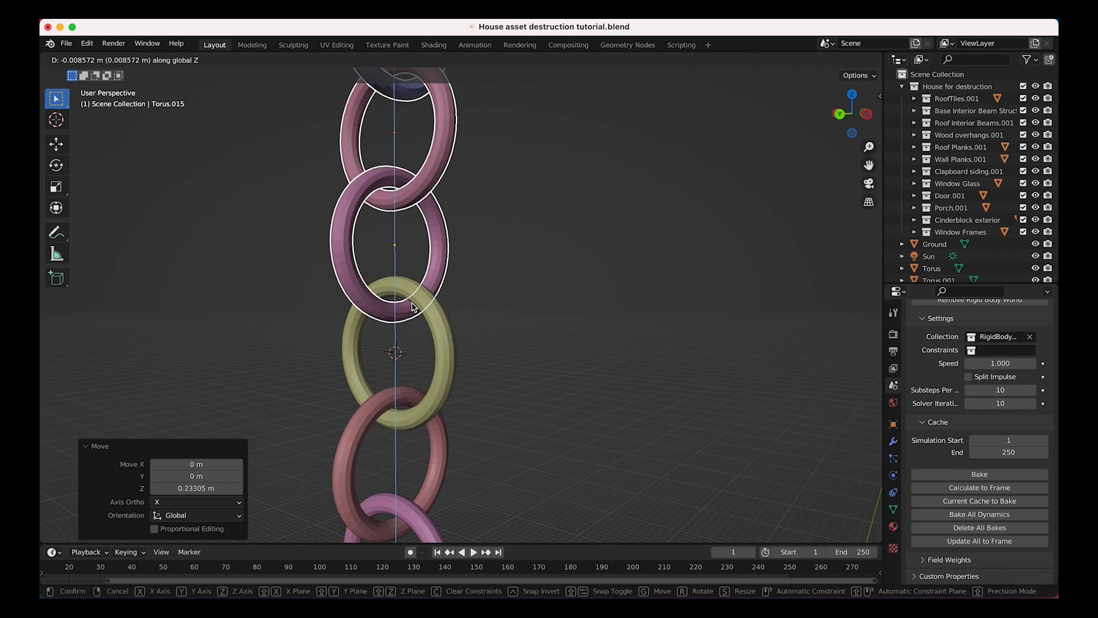
click(412, 307)
Open the chain's lowest link in Edit Mode and add a UV sphere to its mesh.
scroll(505, 287, down, 8)
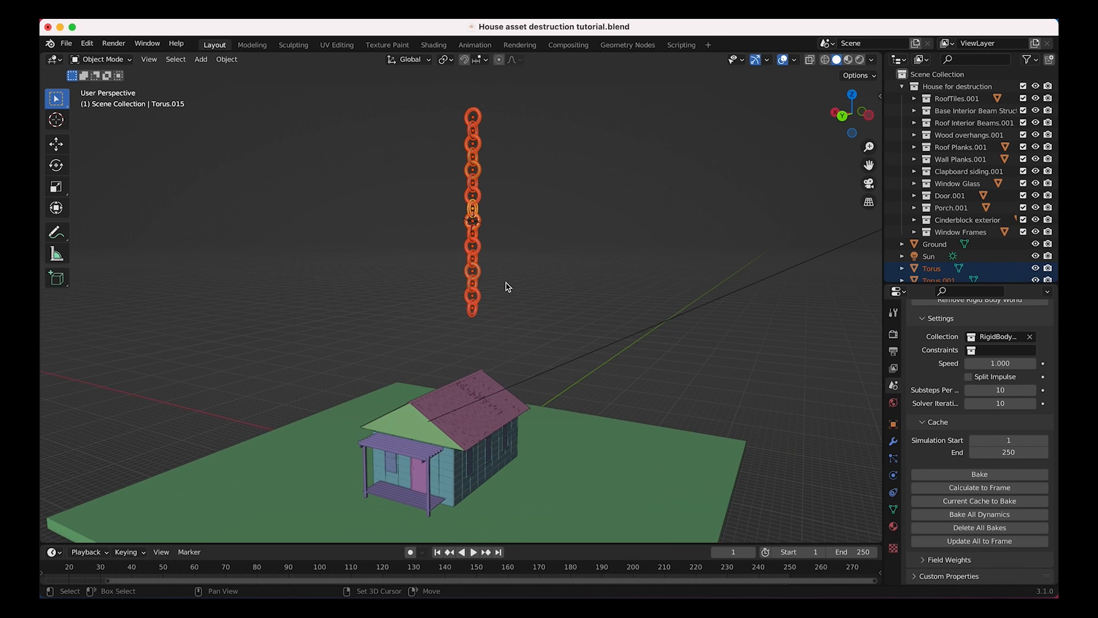
scroll(505, 287, up, 4)
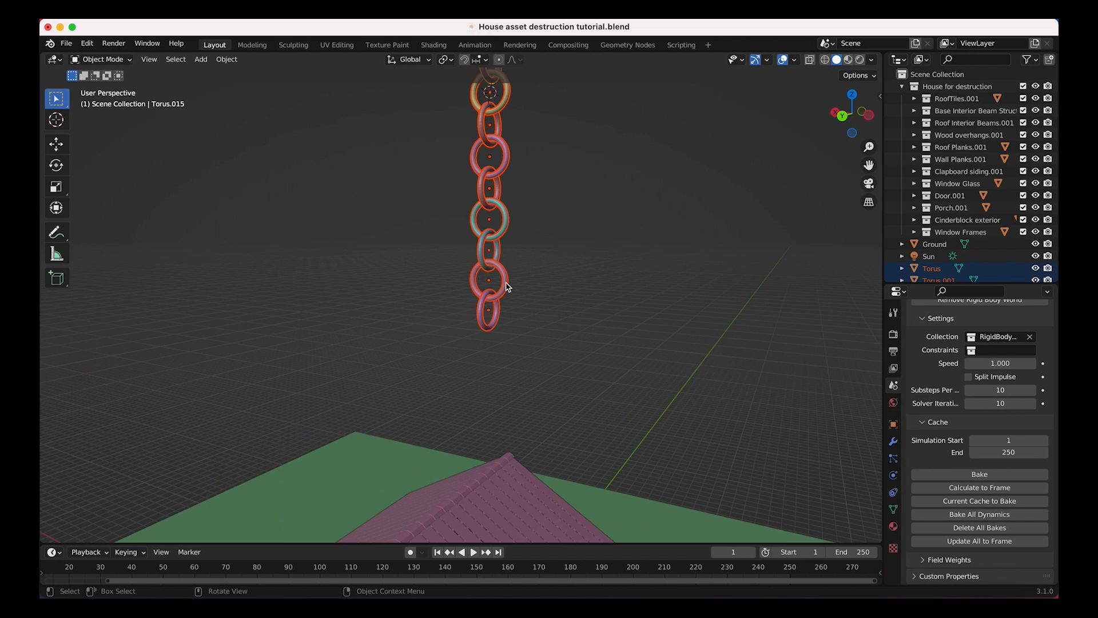
shift+scroll(505, 286, down, 3)
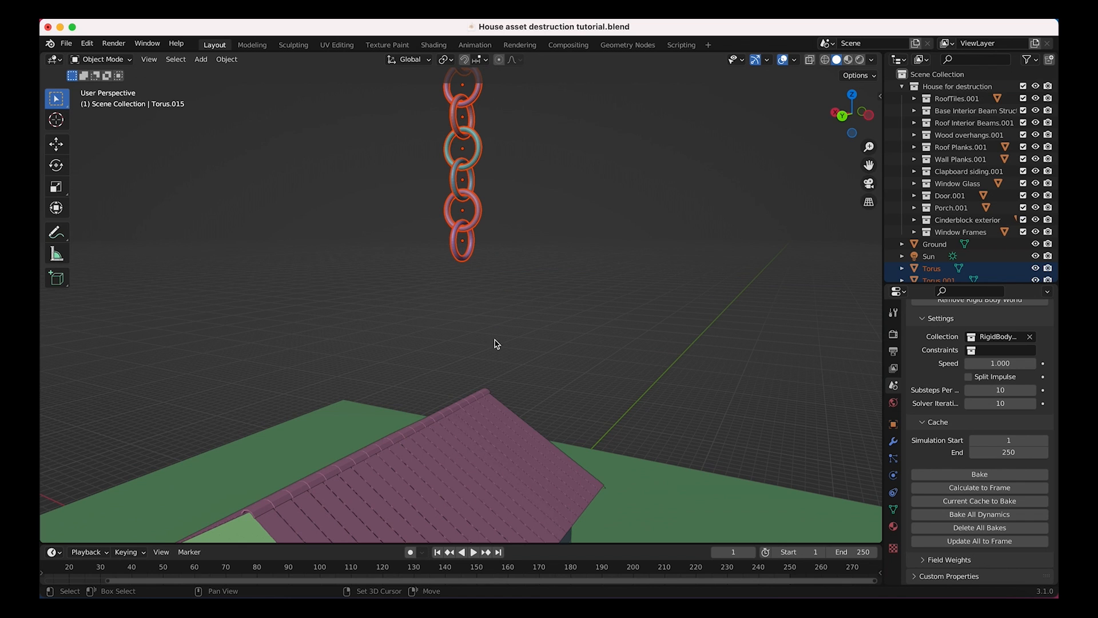
click(462, 252)
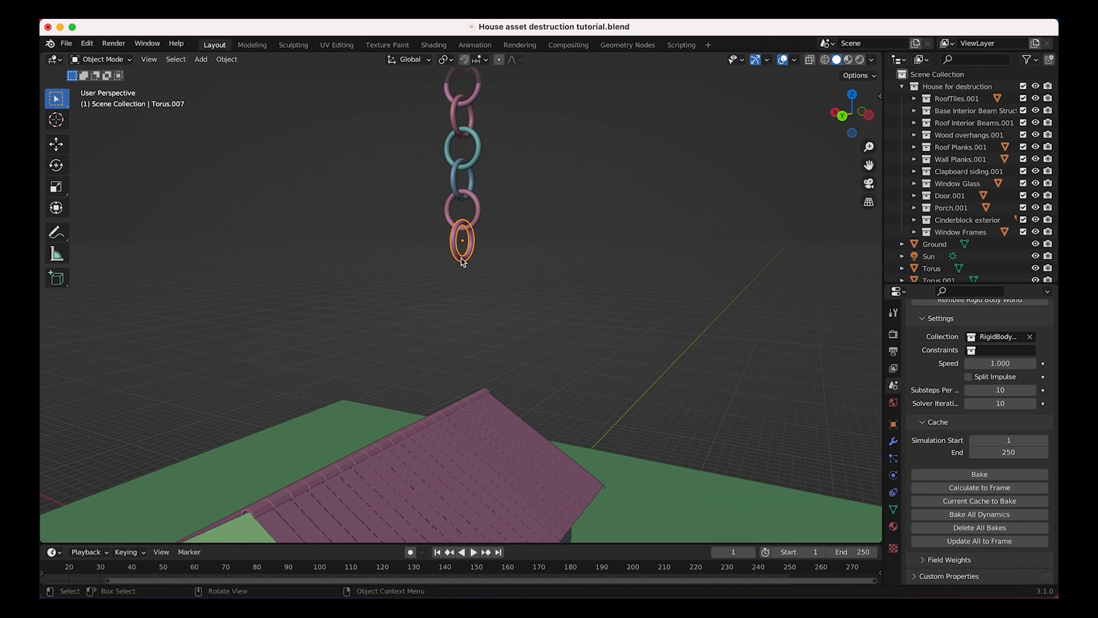
click(100, 59)
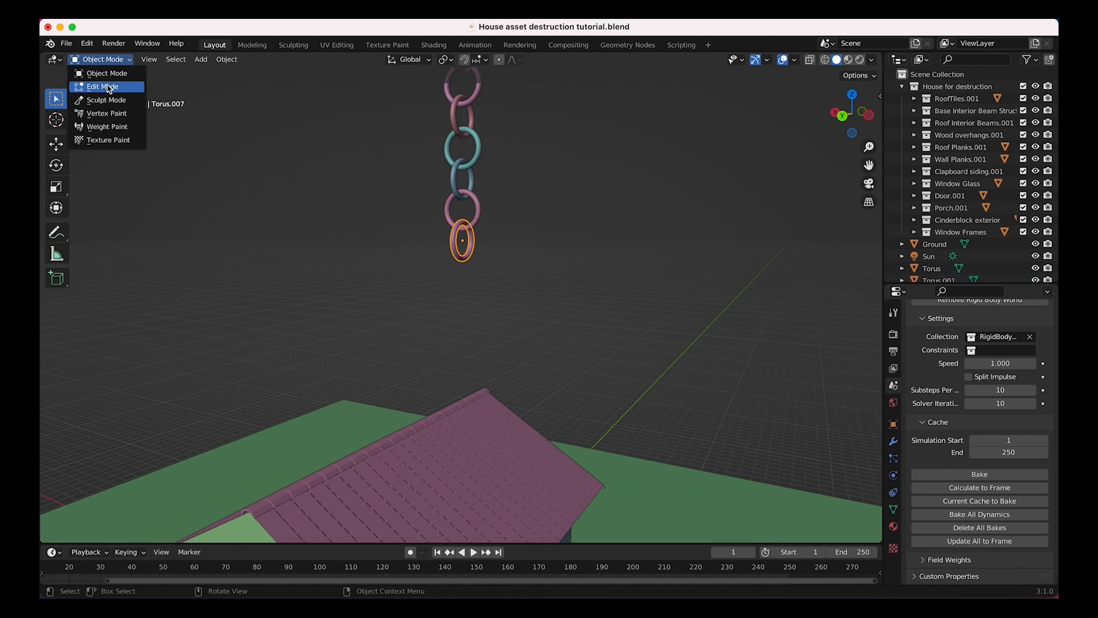
click(107, 87)
key(shift+a)
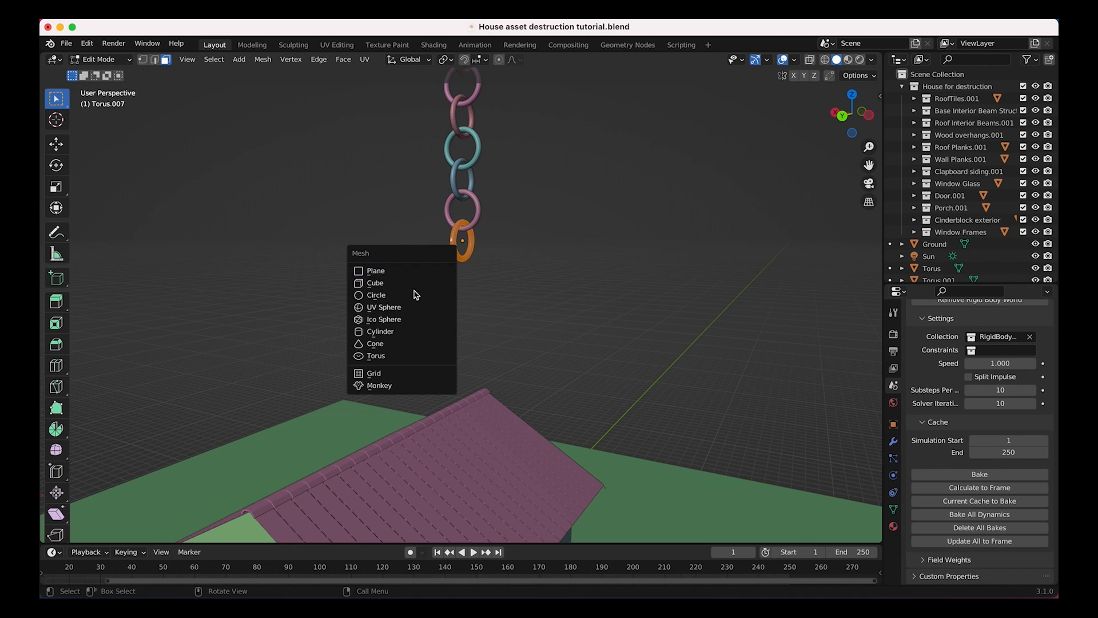
click(395, 309)
Move the new sphere down about 13.43 m along Z to the chain's lowest link.
scroll(478, 185, down, 5)
key(g)
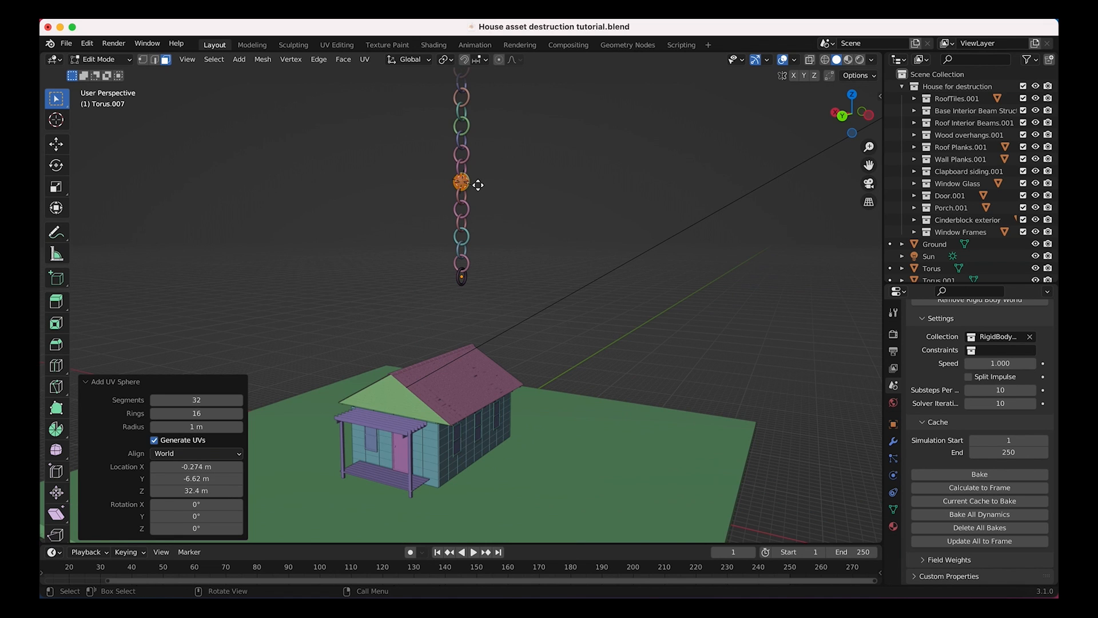
key(z)
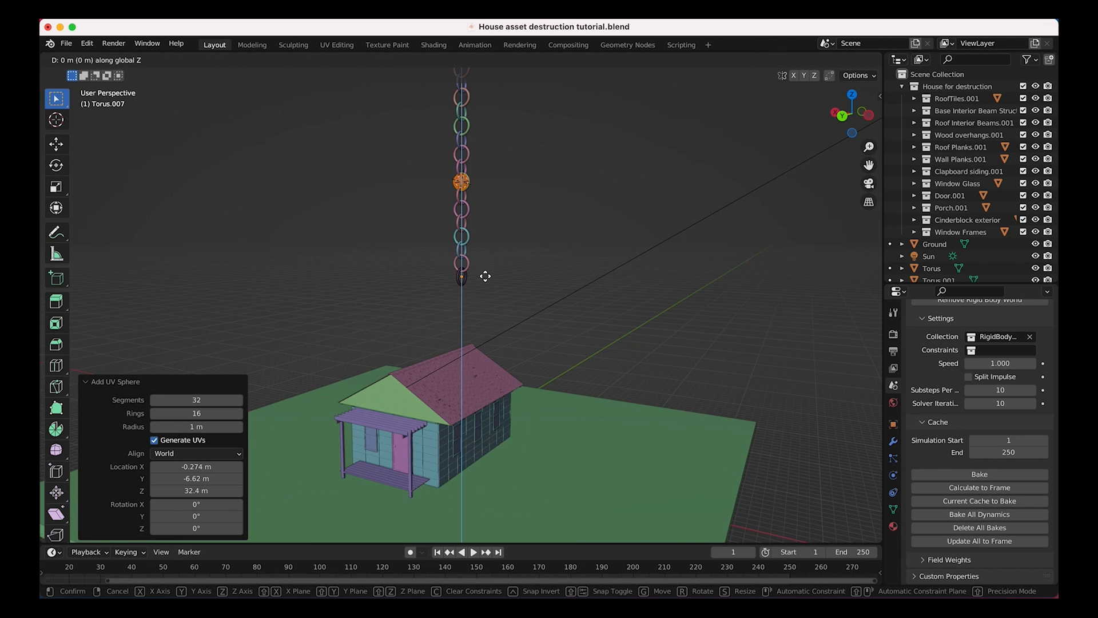
click(483, 275)
scroll(483, 295, up, 3)
Scale the sphere up by about 2.5 and lower it about 0.93 m along Z so it hangs from the link.
key(s)
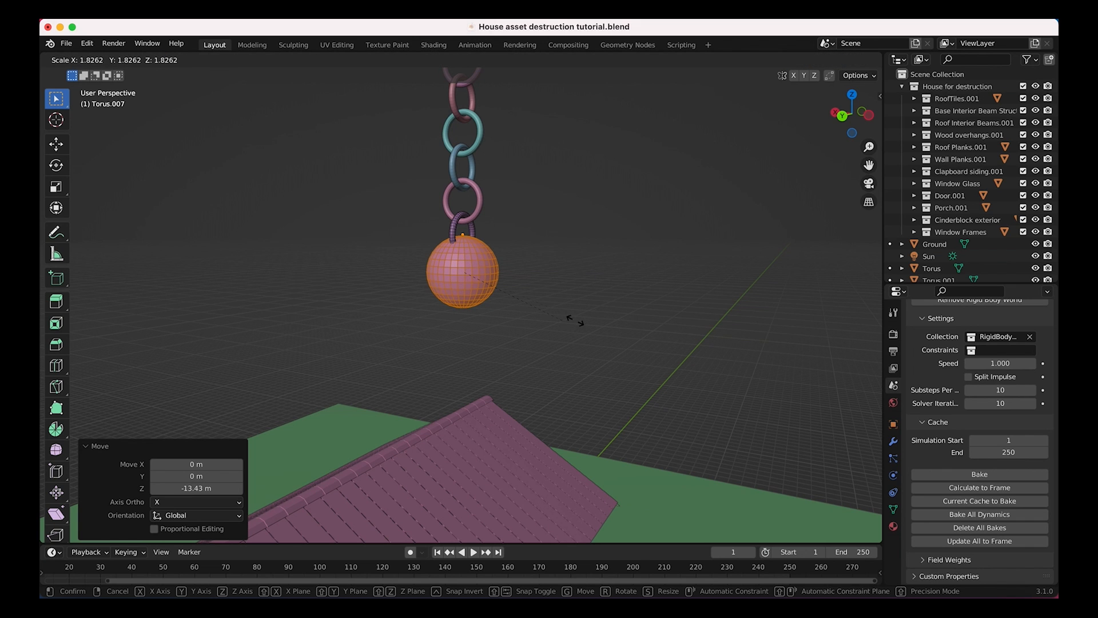
click(605, 326)
key(g)
key(z)
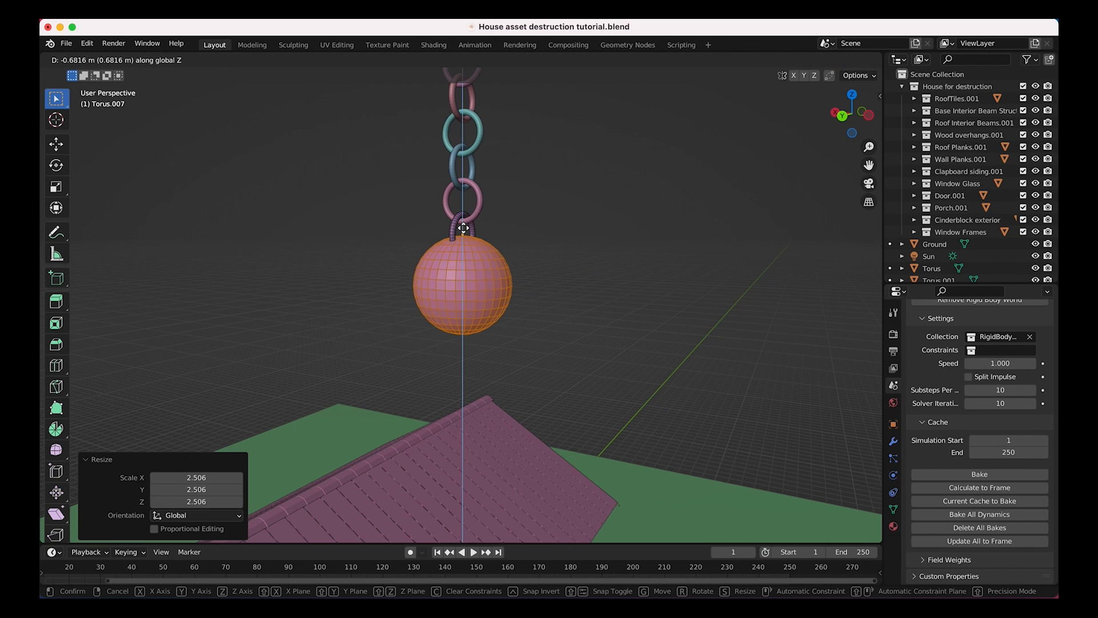
click(463, 243)
Return to Object Mode and make all chain links and the wrecking ball active rigid bodies.
scroll(385, 260, down, 6)
middle_drag(384, 259, 383, 261)
click(100, 62)
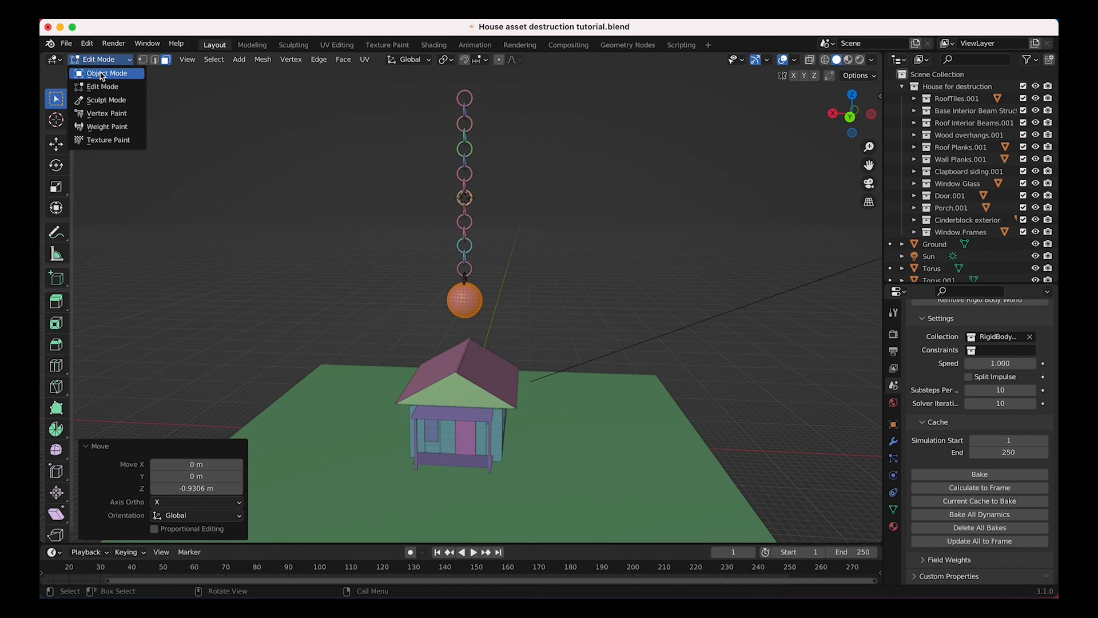
click(101, 74)
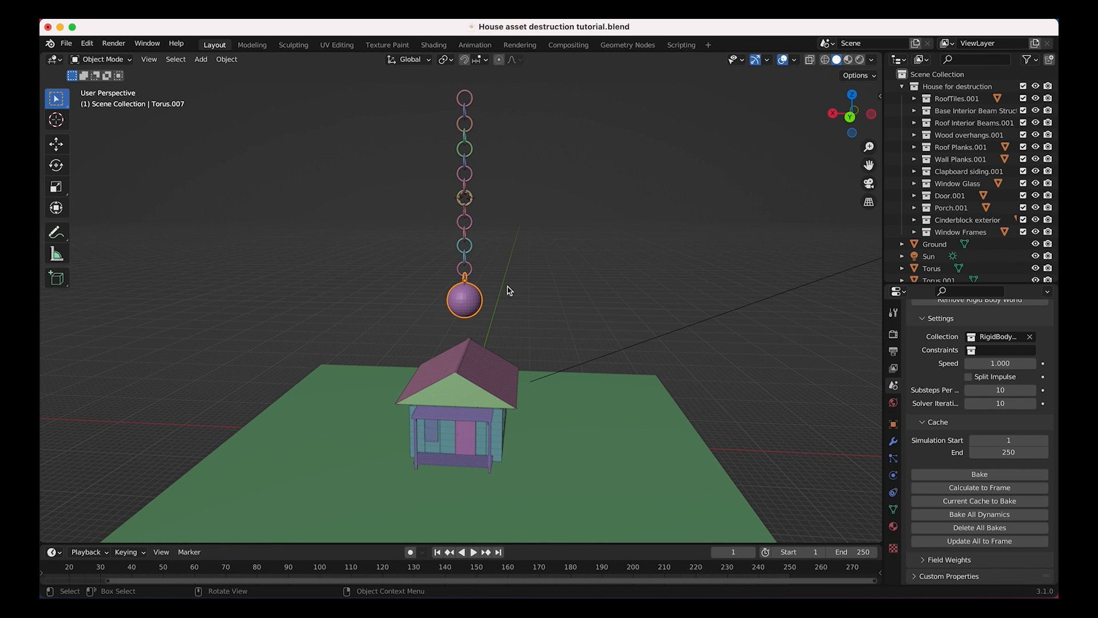
drag(514, 91, 368, 309)
click(226, 60)
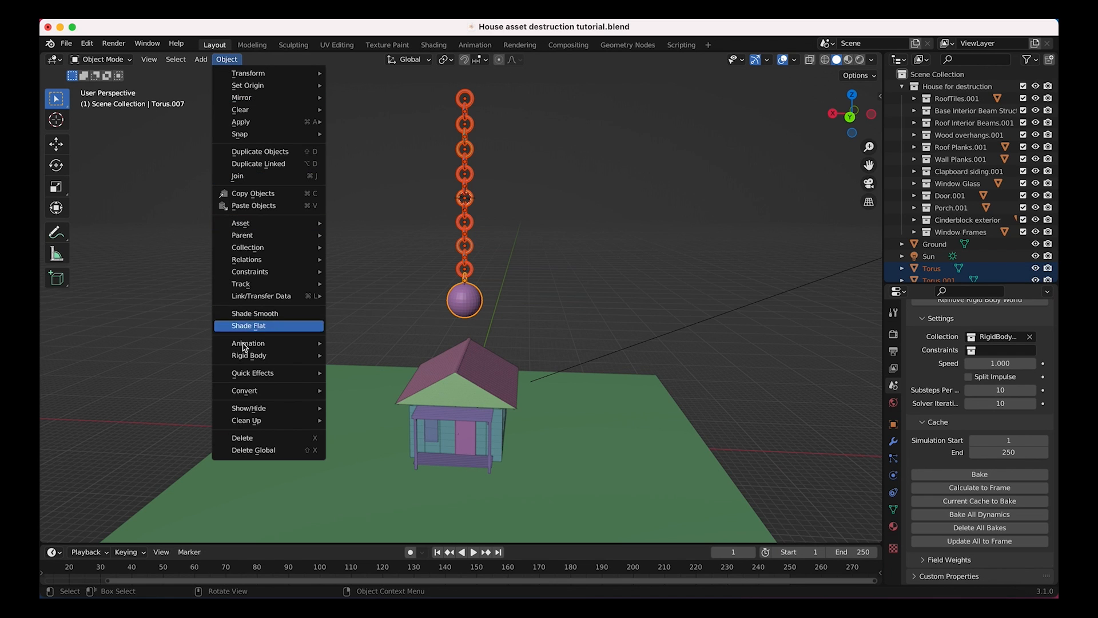
mouse_move(247, 355)
click(368, 356)
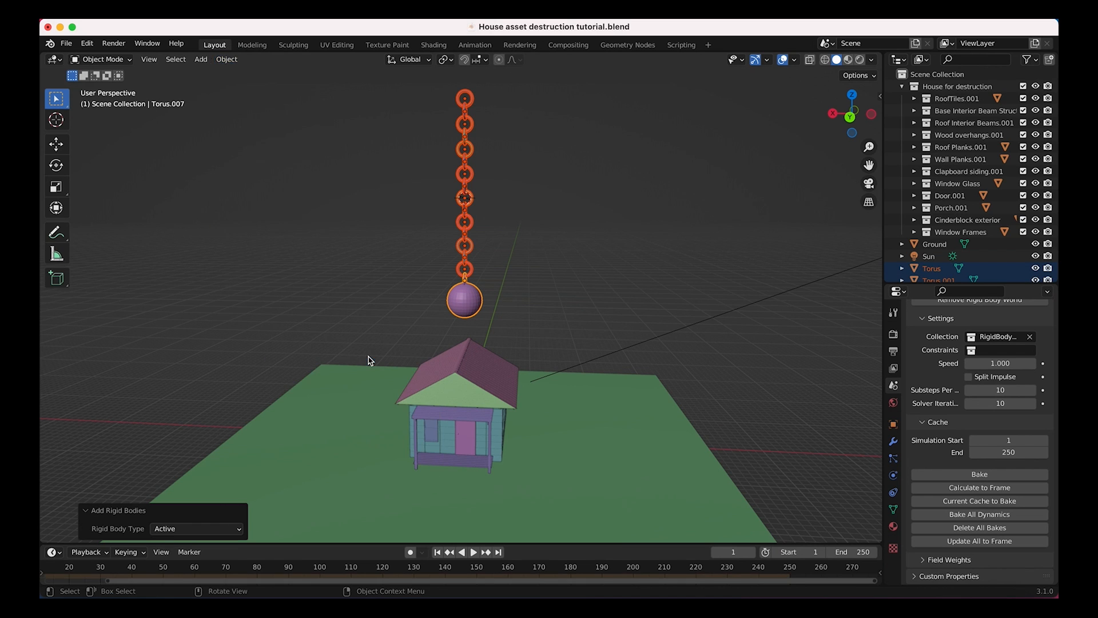
Copy the rigid body settings of the wrecking ball to all selected chain links.
click(226, 59)
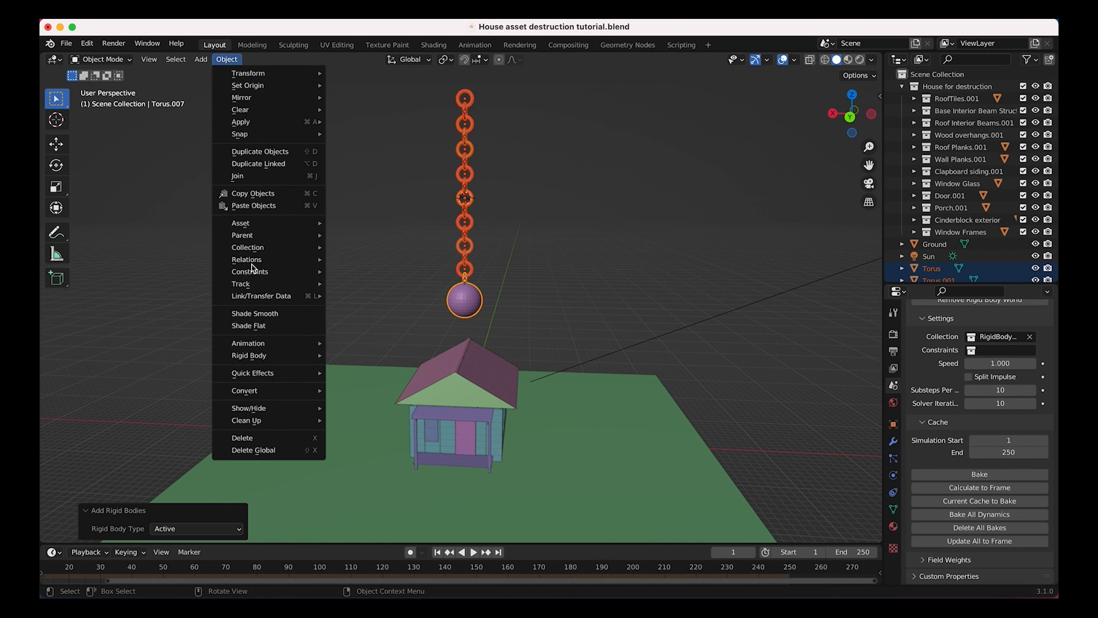
mouse_move(256, 357)
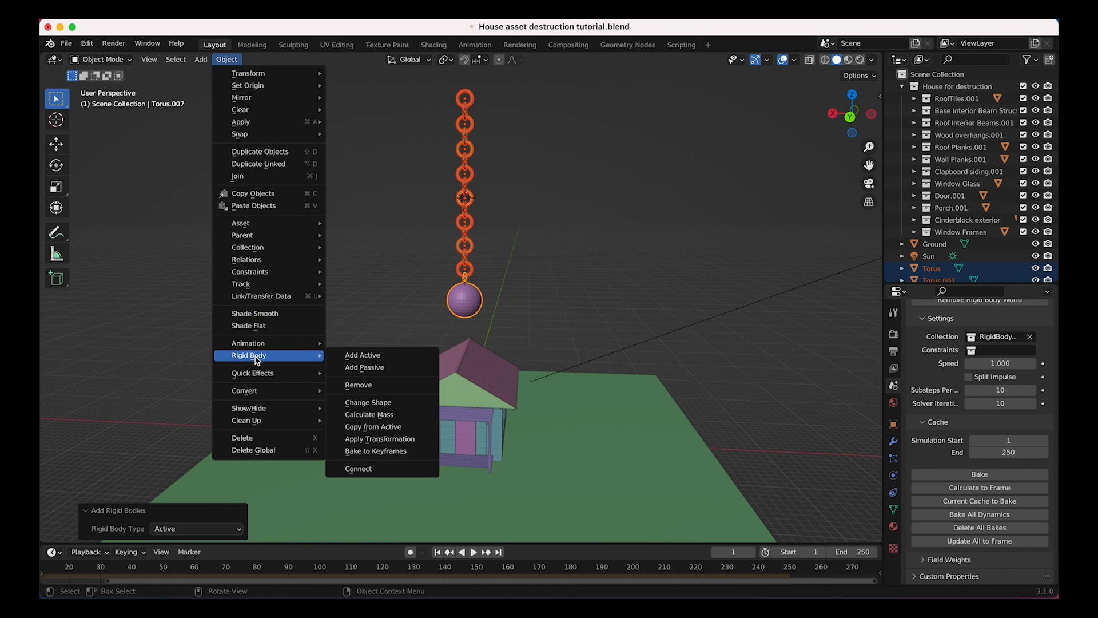
click(396, 427)
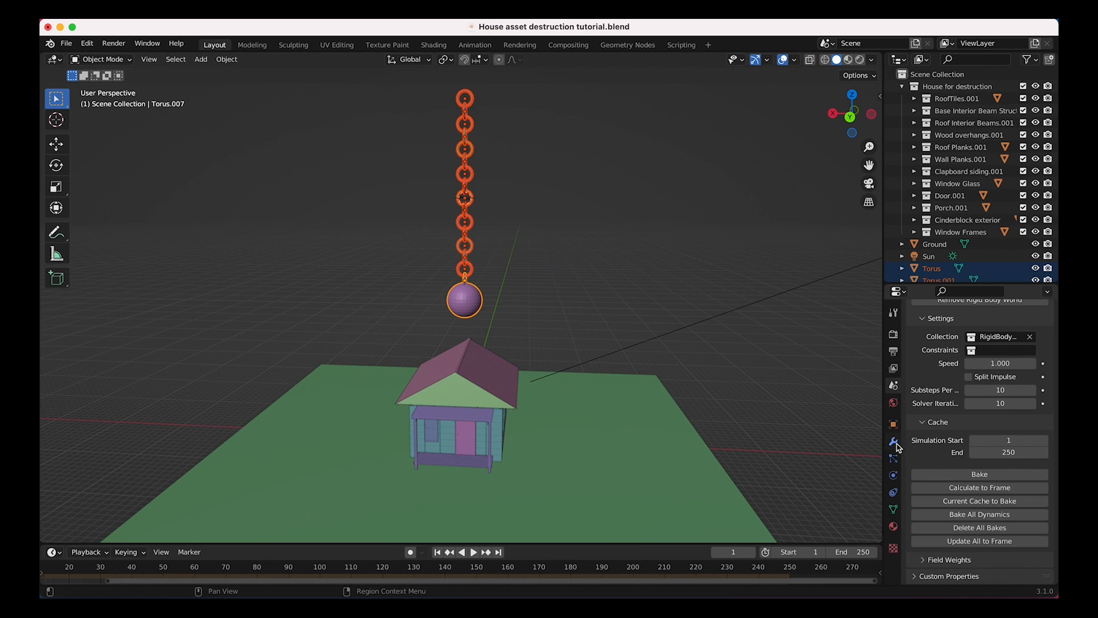
Set the wrecking ball's rigid body collision shape to Mesh.
click(893, 475)
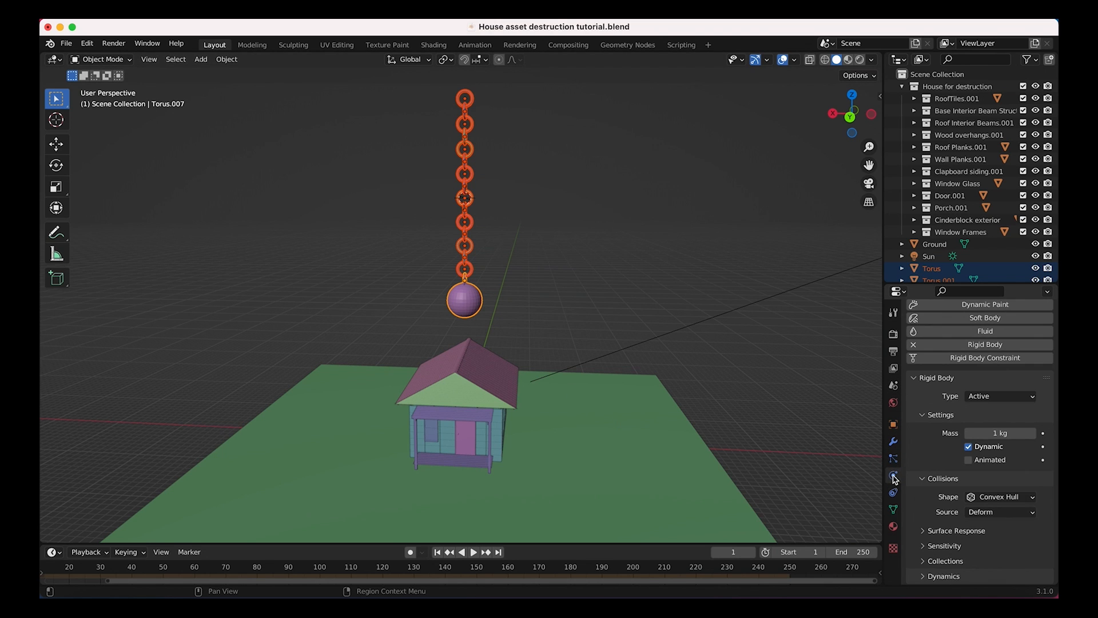
click(1003, 500)
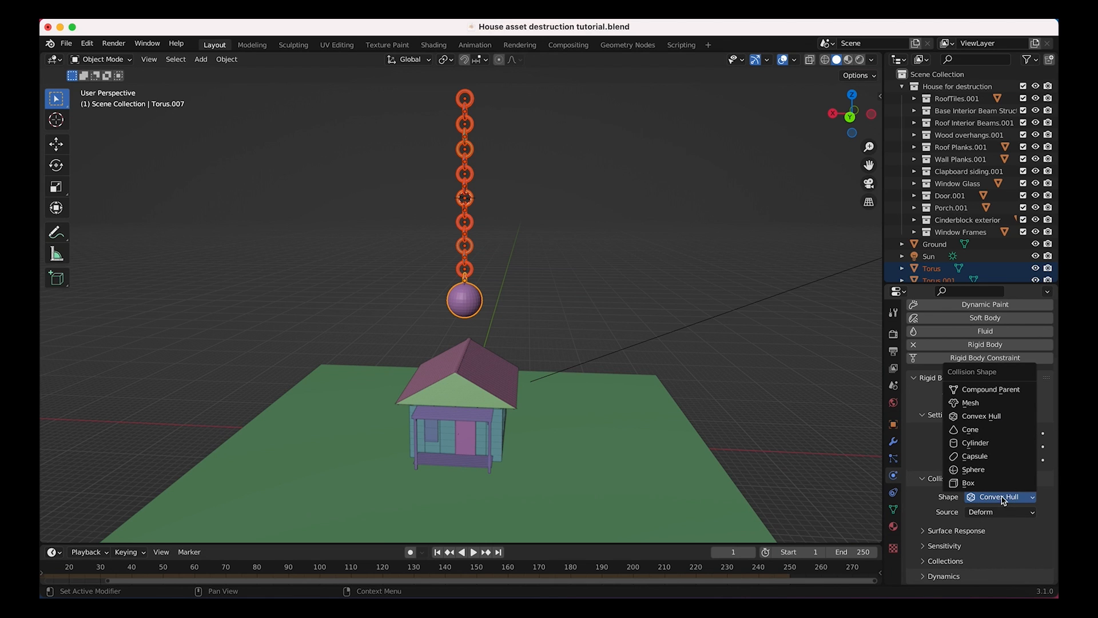
click(971, 403)
Play the simulation briefly to test the chain, stop it and return to the first frame.
click(472, 552)
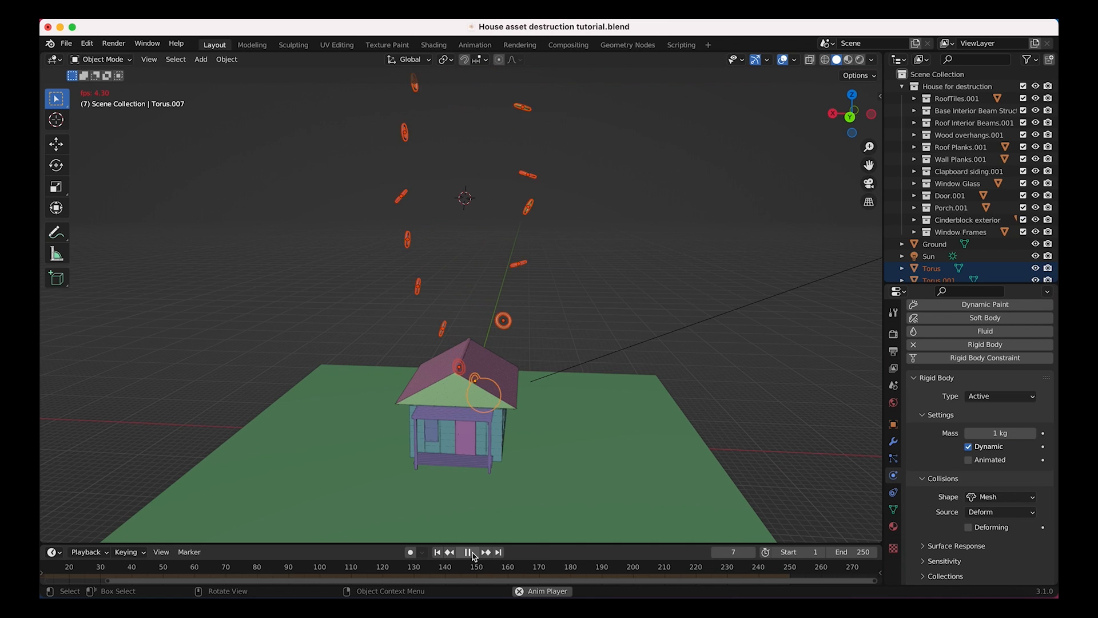
click(468, 552)
click(438, 553)
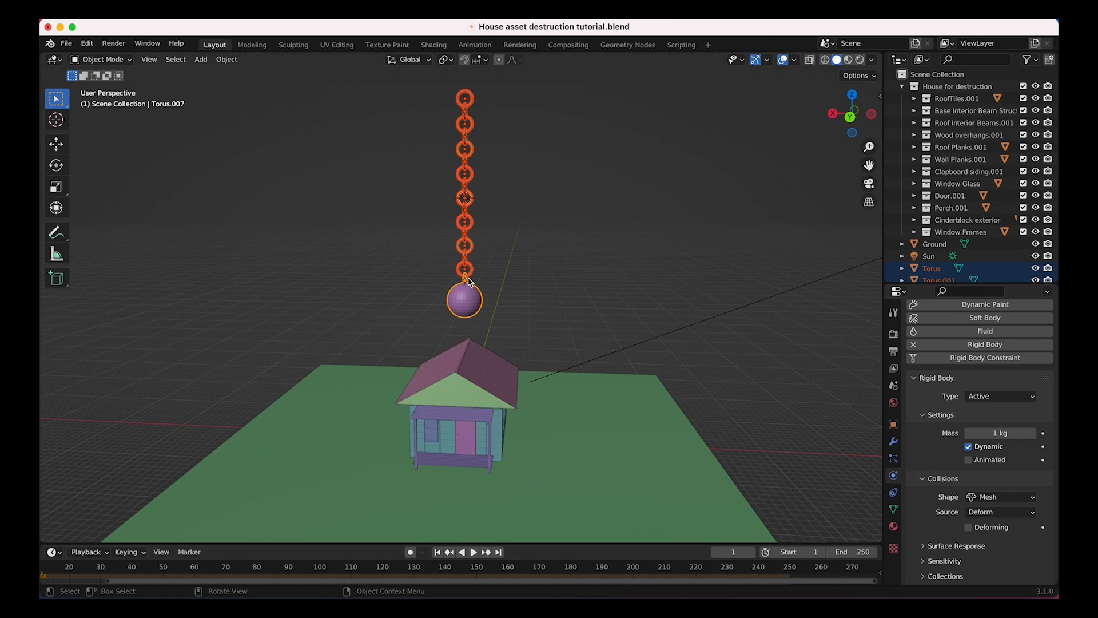
Copy the wrecking ball's Mesh collision settings to all selected chain links and play the simulation to test them.
click(225, 60)
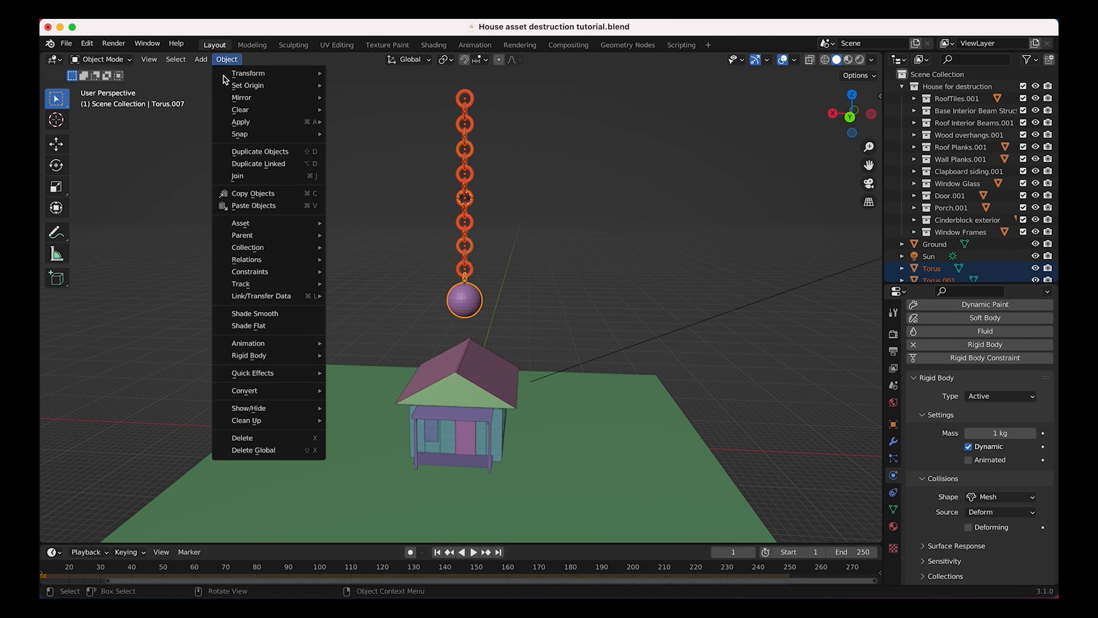
mouse_move(253, 355)
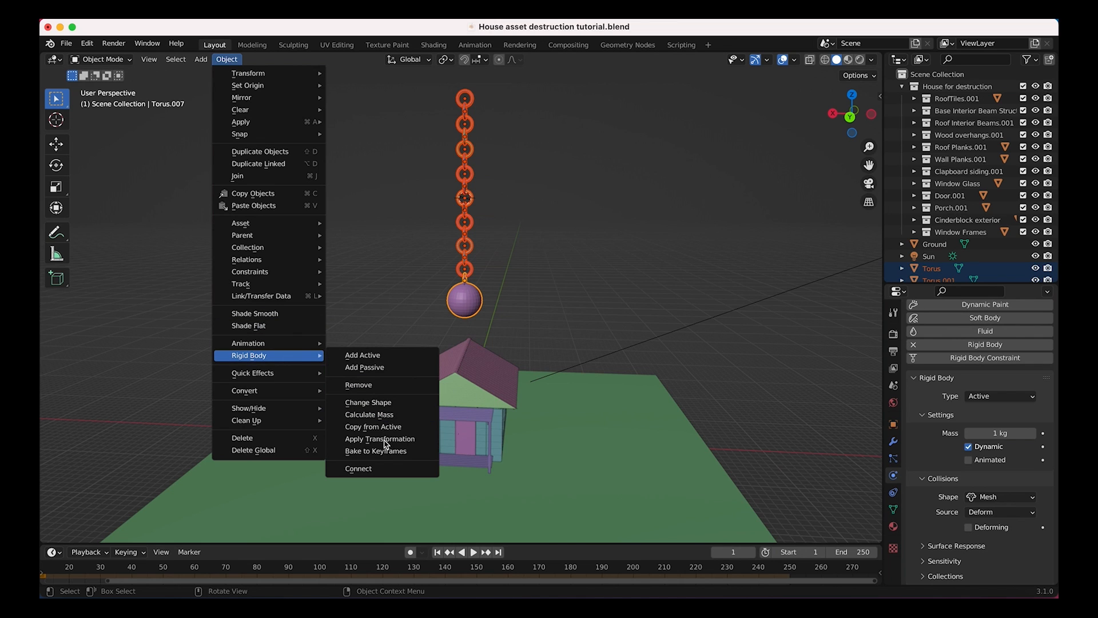
click(369, 428)
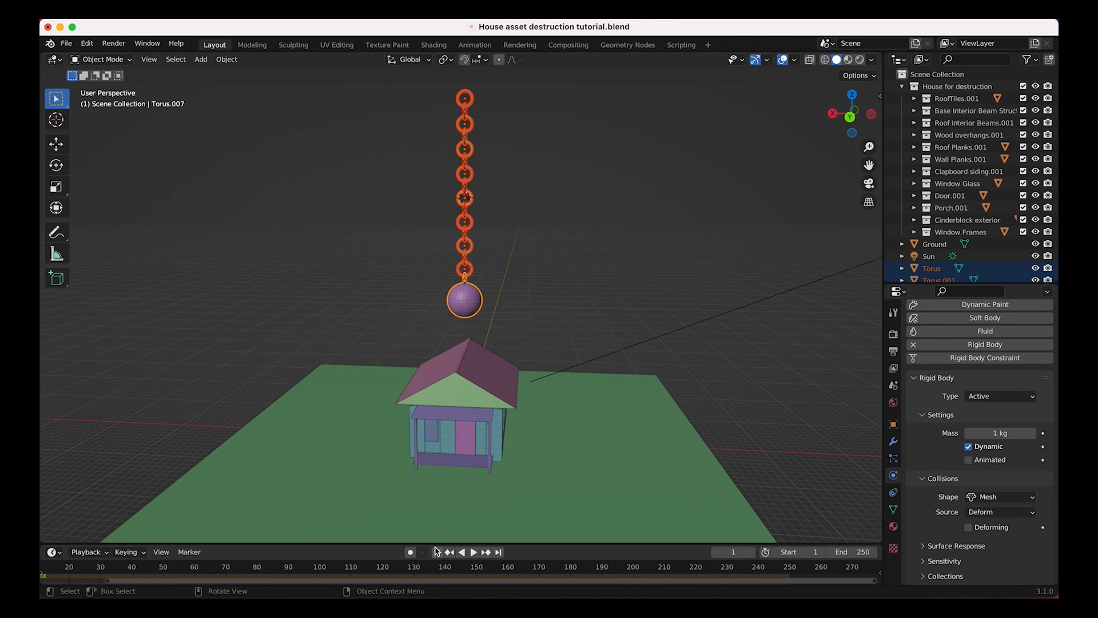
click(473, 551)
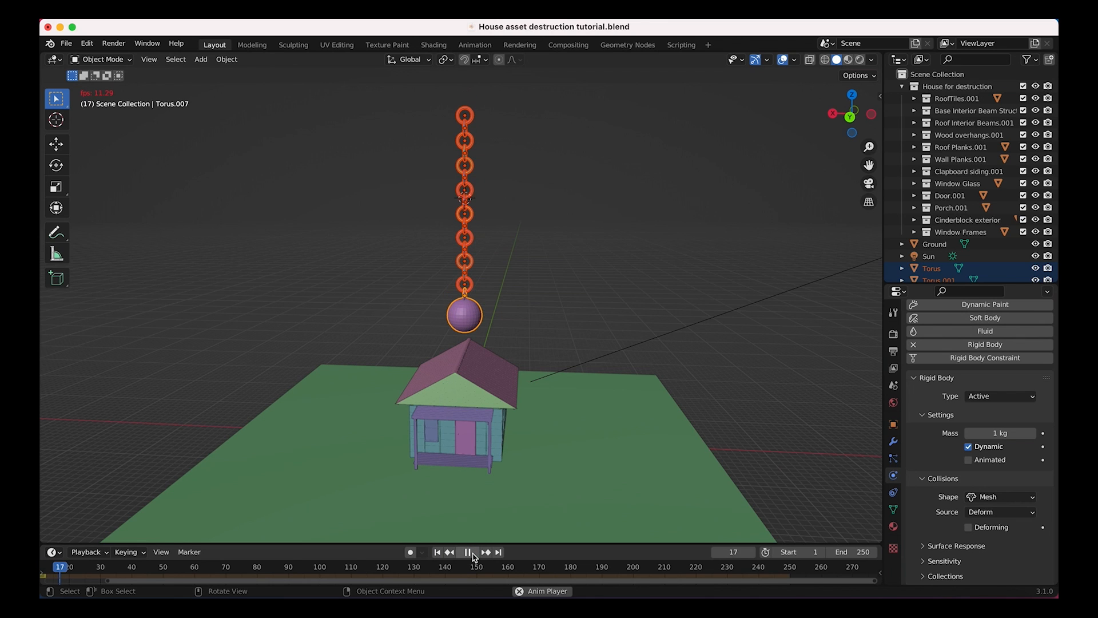
click(468, 551)
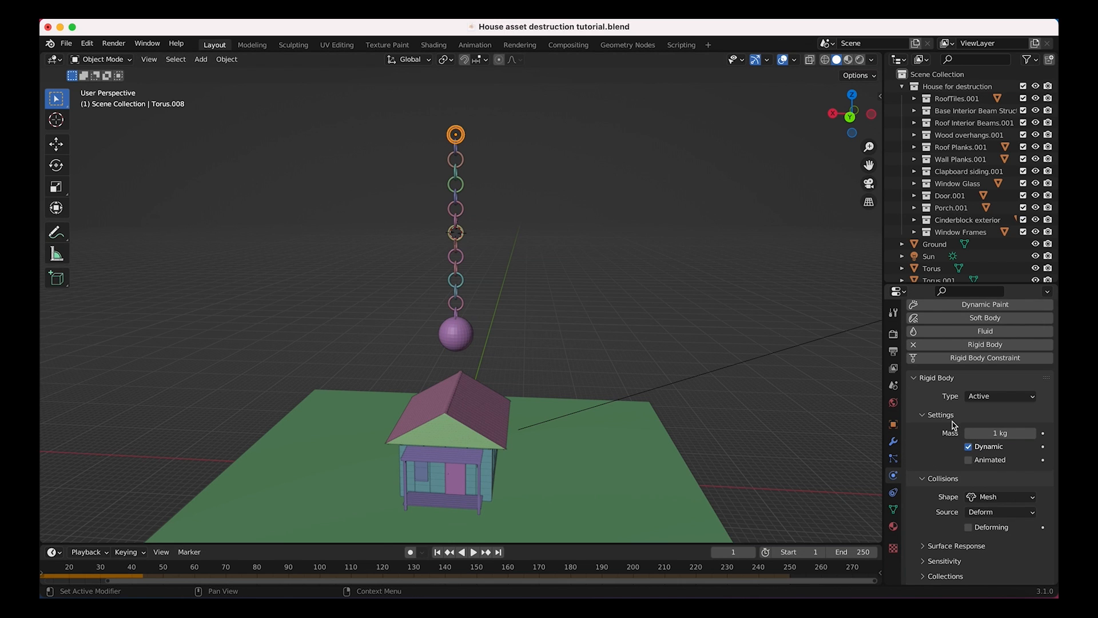
Turn off Dynamic for the top chain link, play the simulation to check the hanging chain, and return to the first frame.
click(969, 447)
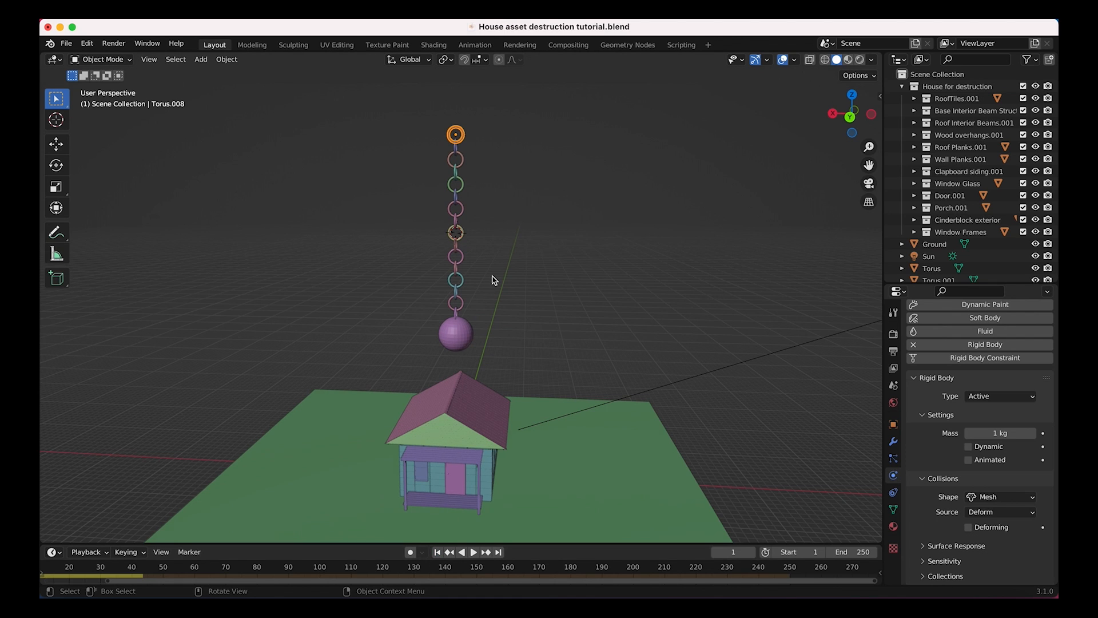
key(space)
scroll(244, 580, left, 2)
scroll(245, 579, down, 3)
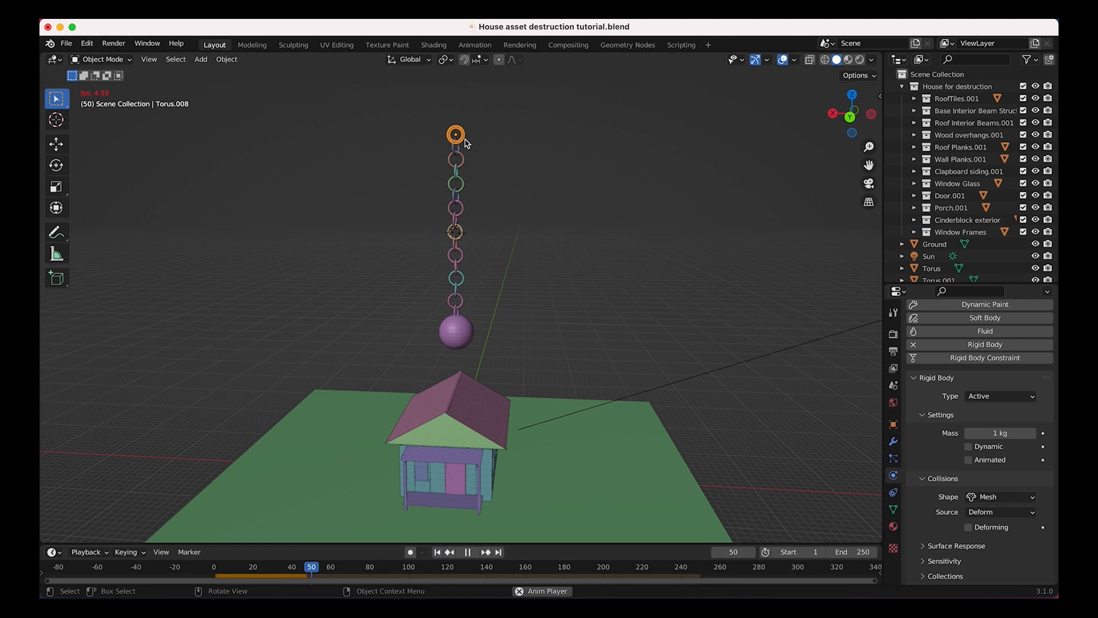
key(shift+Left)
key(space)
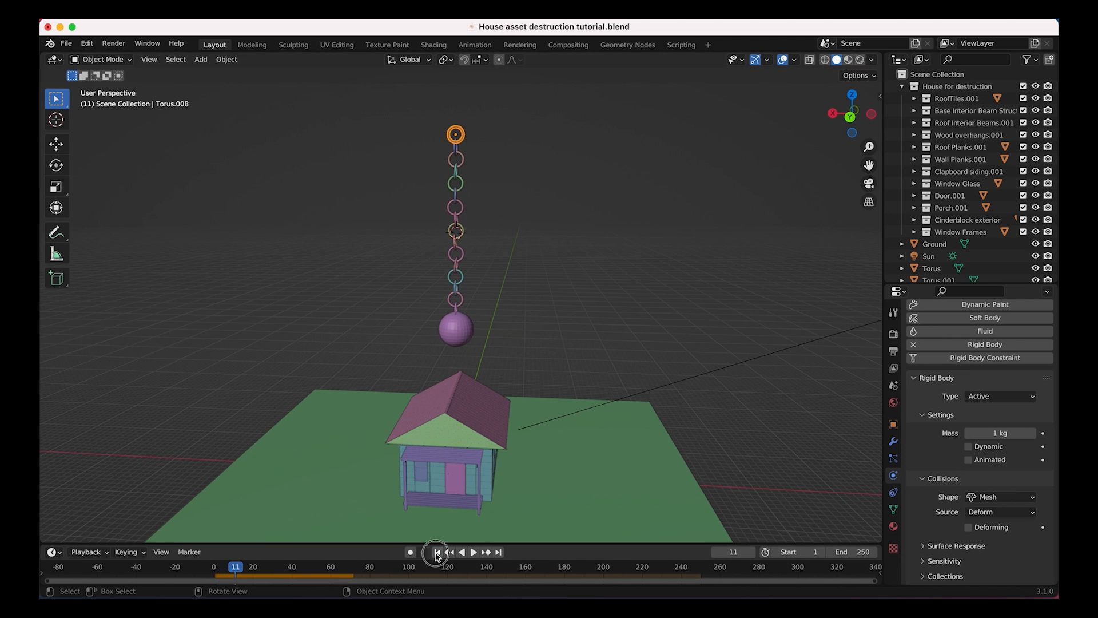
key(shift+Left)
Select the entire chain with the ball and move it about -1.10 m in X, 0.30 m in Y and -12.65 m in Z.
middle_drag(485, 311, 495, 274)
drag(524, 105, 389, 347)
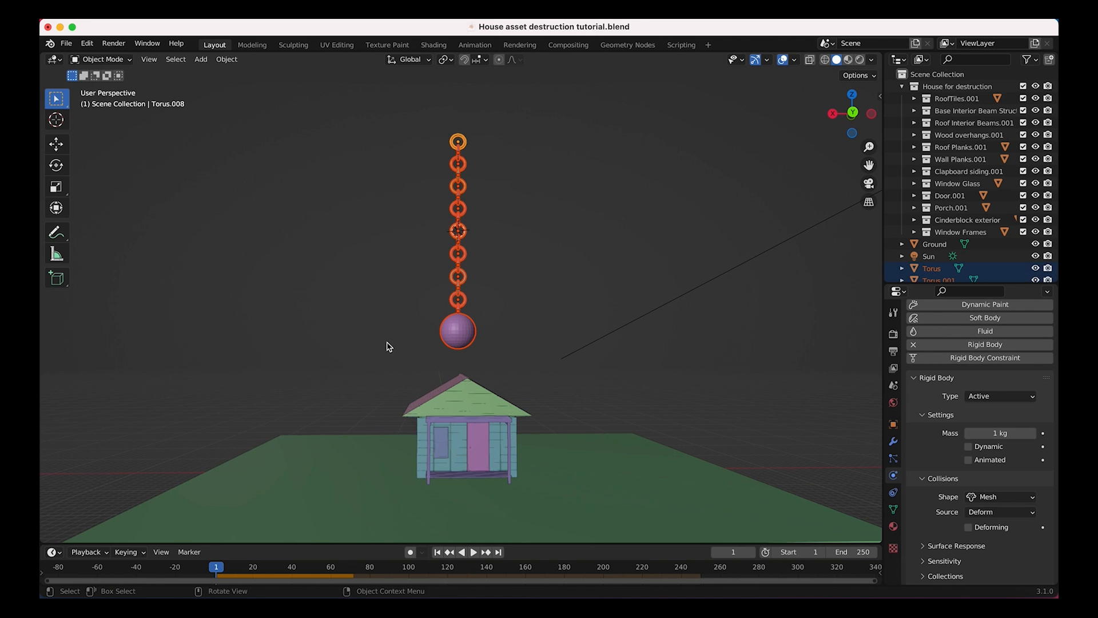
middle_drag(388, 347, 520, 235)
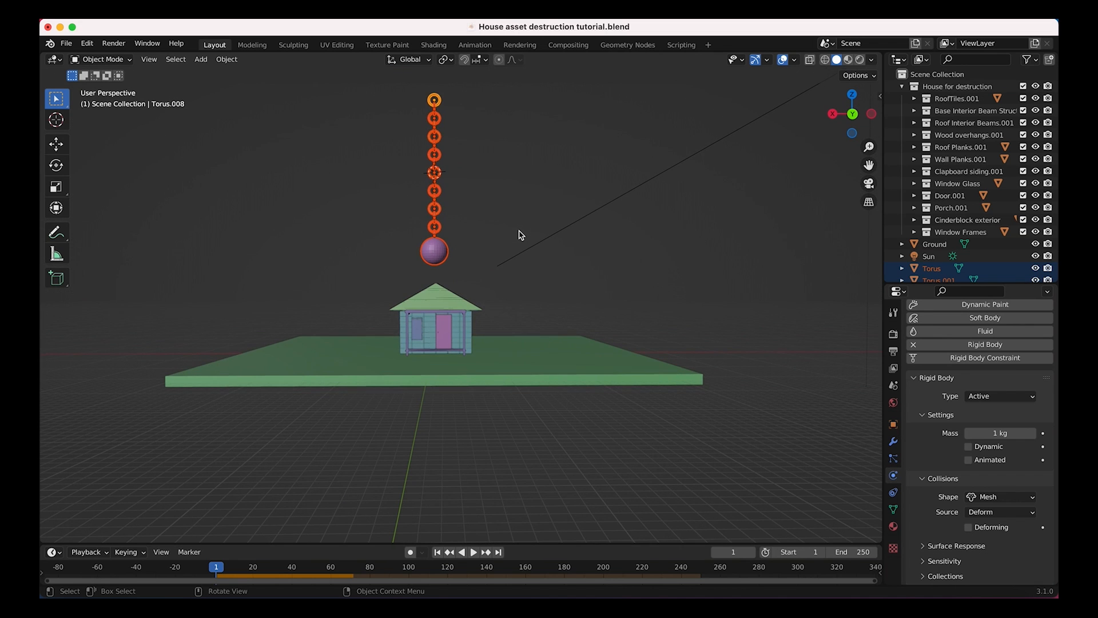
key(g)
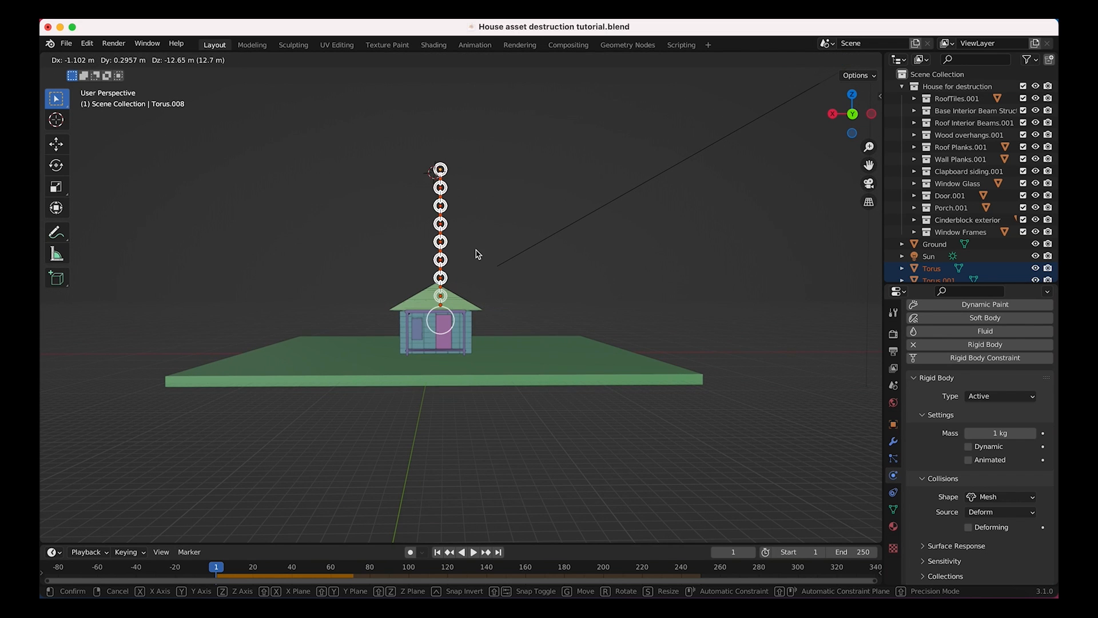
click(478, 254)
Move the chain along Y to the house's side wall and shift it about -4.15 m along X.
middle_drag(478, 253, 611, 270)
key(g)
key(y)
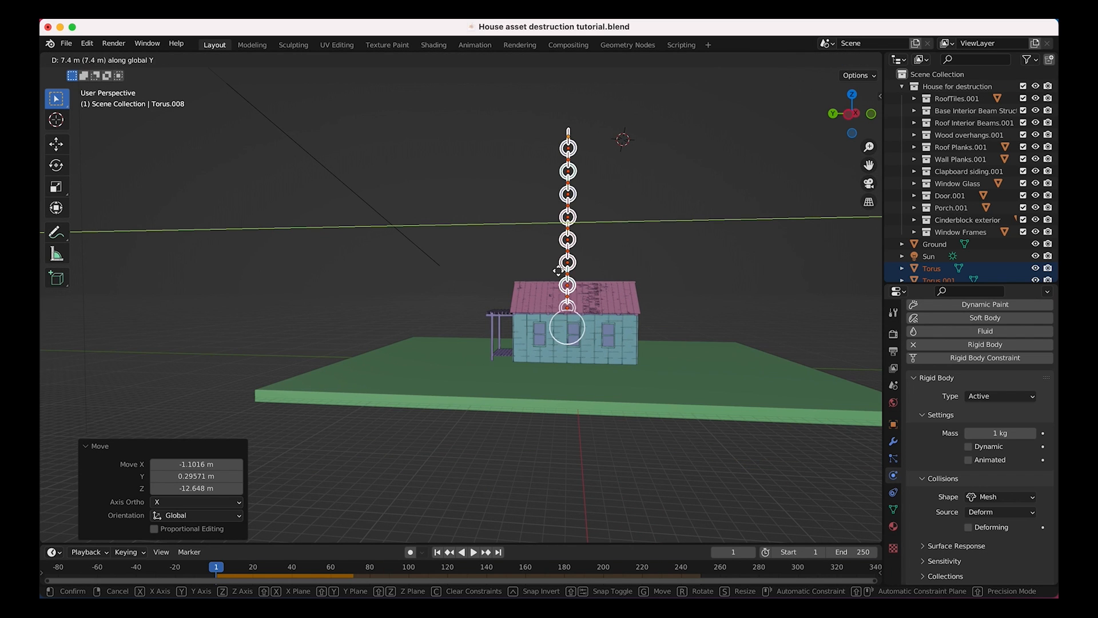
click(440, 282)
middle_drag(440, 282, 399, 172)
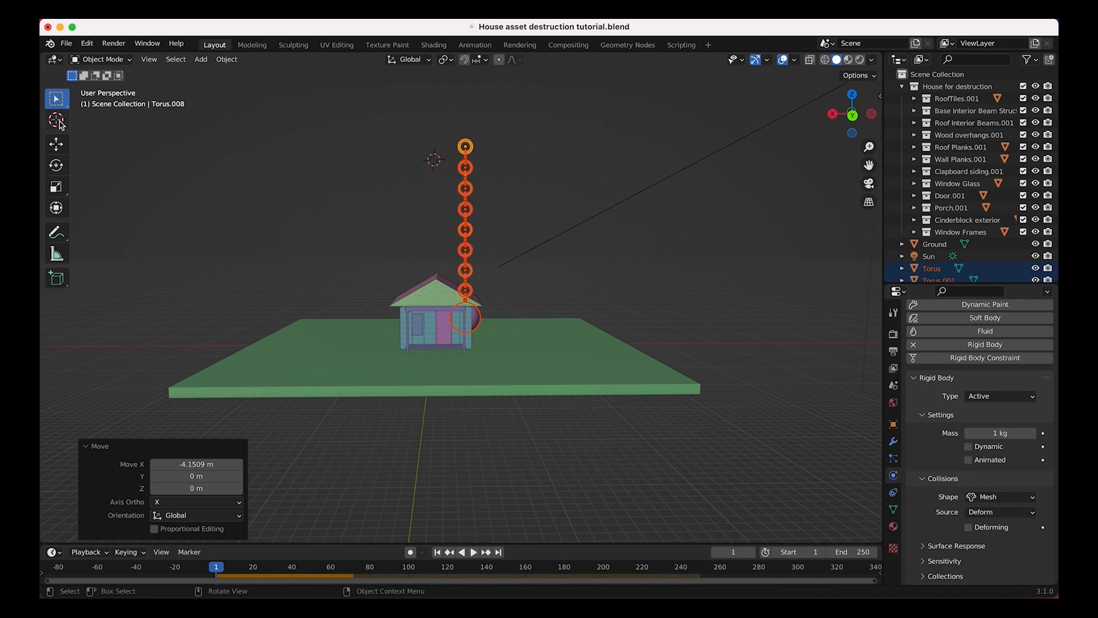
Place the 3D cursor on the chain's top link and set the transform pivot point to 3D Cursor.
click(59, 121)
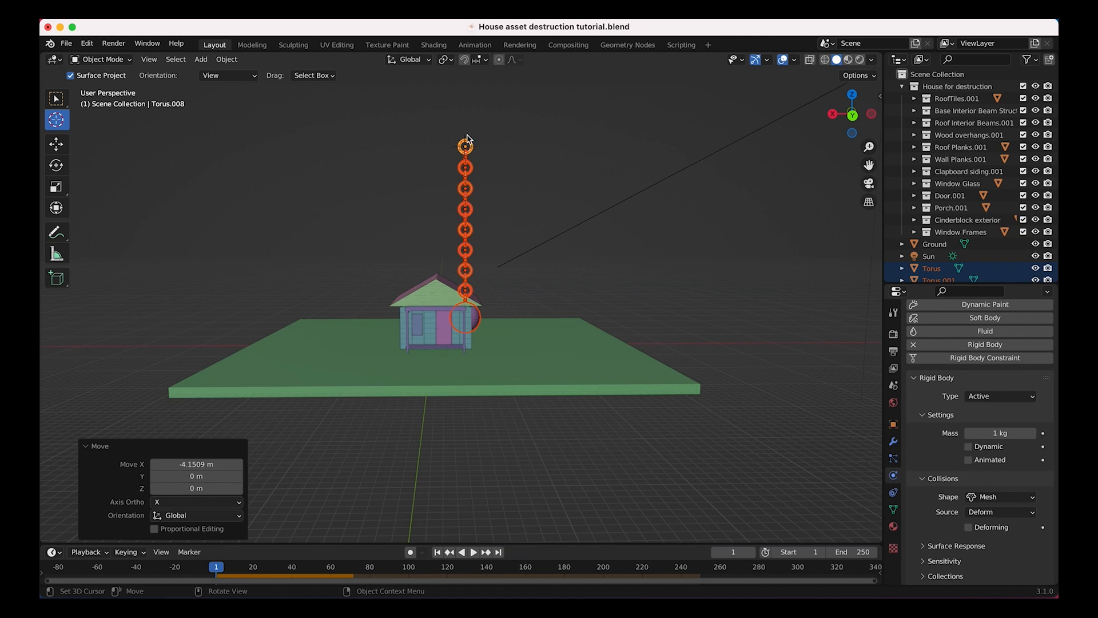
scroll(468, 139, up, 4)
shift+middle_drag(468, 139, 458, 184)
scroll(456, 135, down, 3)
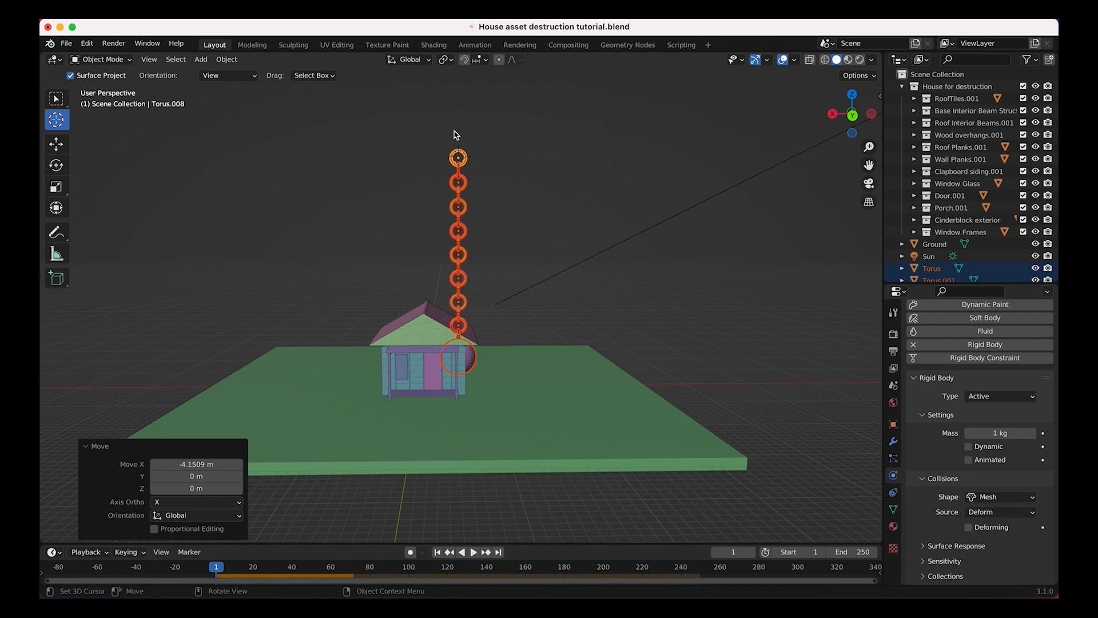
click(56, 102)
click(445, 64)
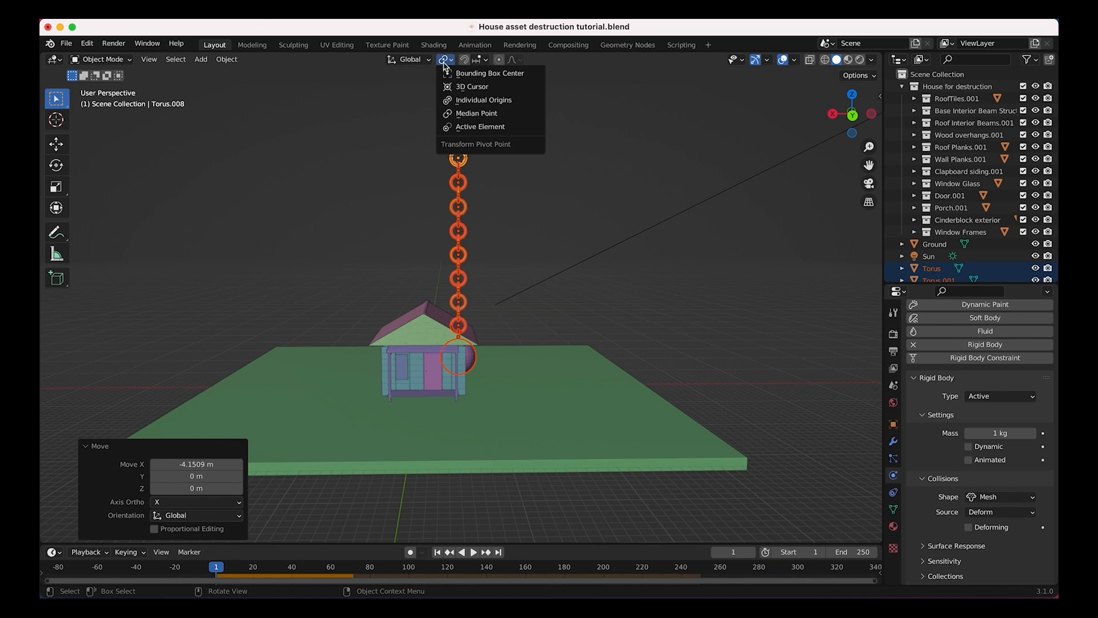
click(464, 87)
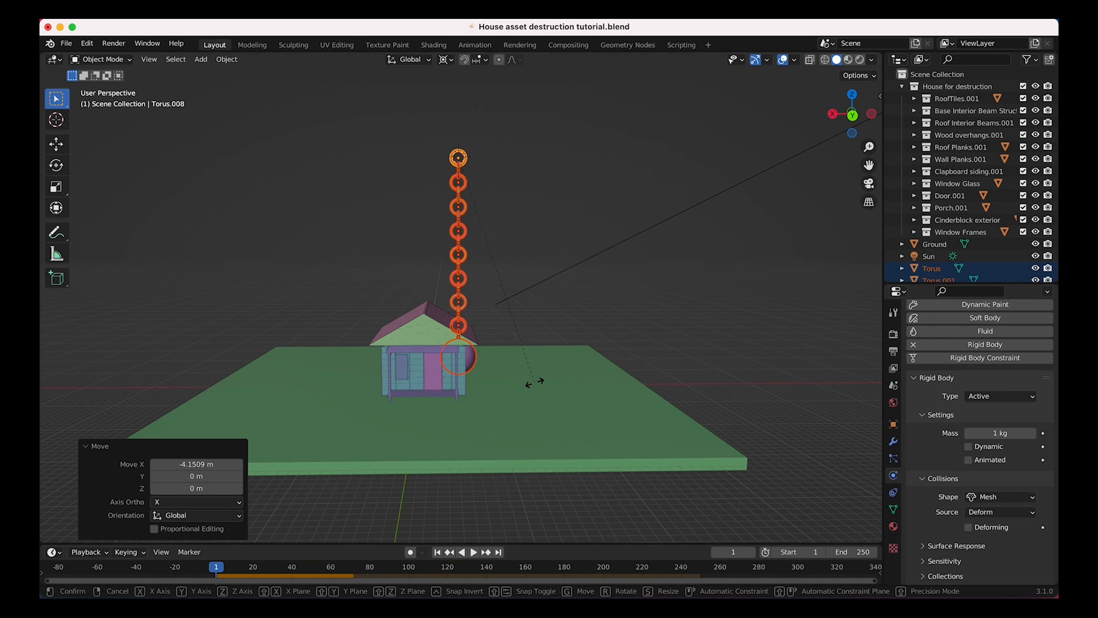
Rotate the chain about -59.1° around the 3D cursor and move it about 2.46 m in X and -1.41 m in Z.
key(r)
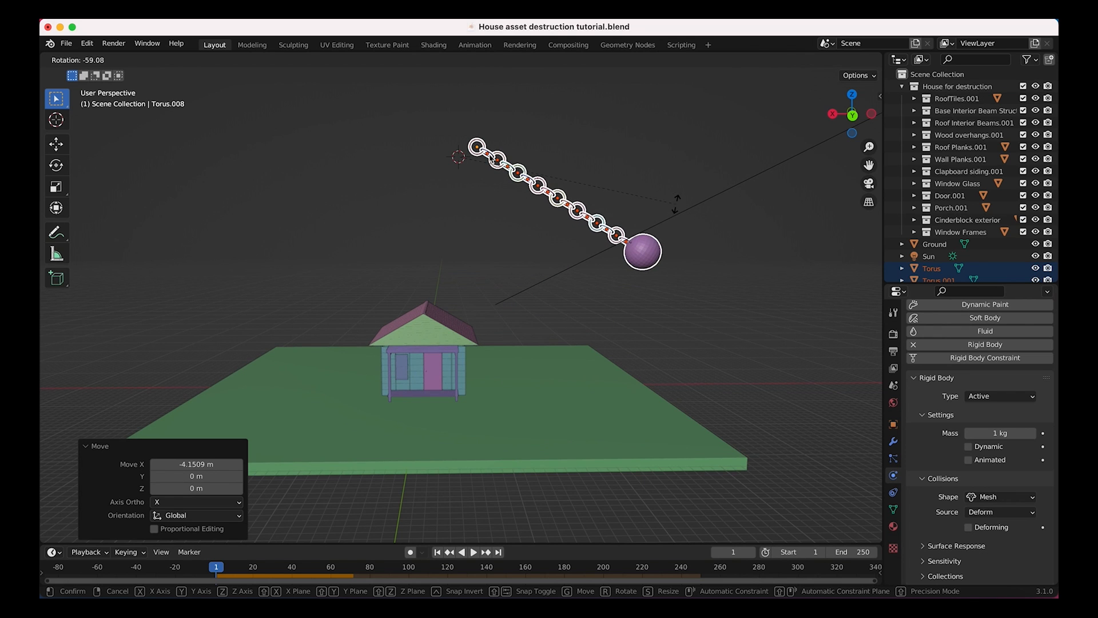
click(676, 201)
key(g)
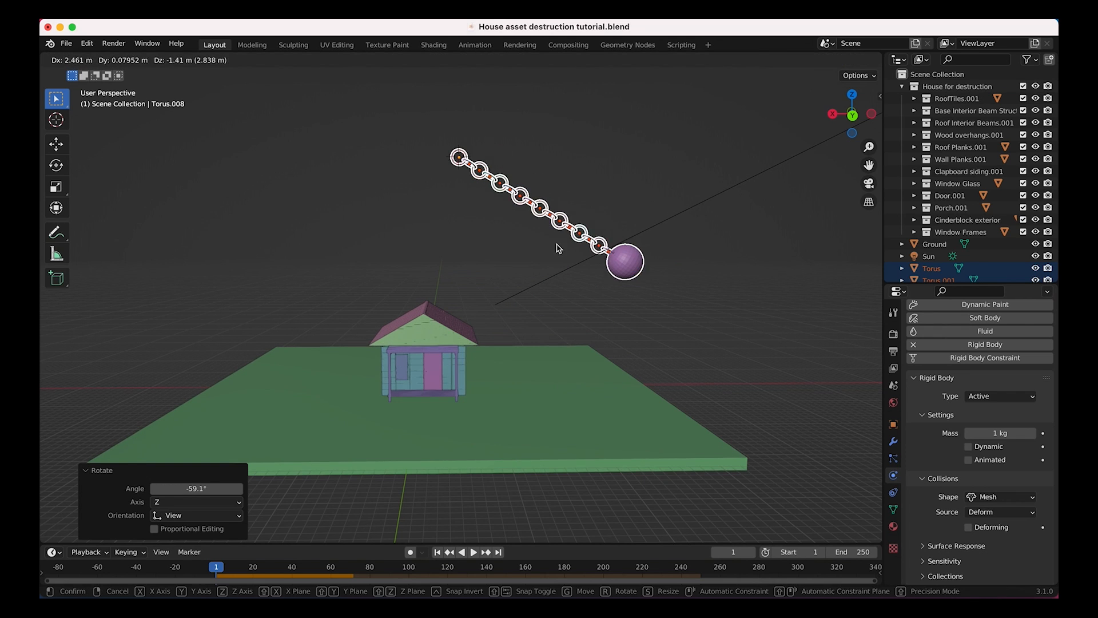
click(558, 247)
click(438, 554)
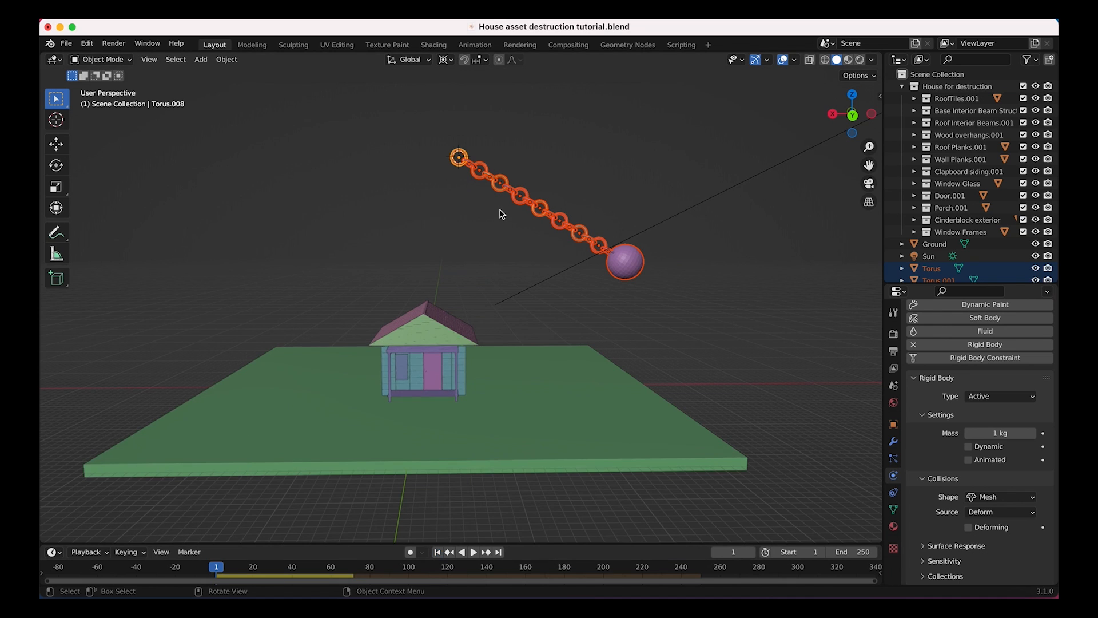
Play the rigid body simulation to check how the chain and ball swing, and return to the first frame.
key(space)
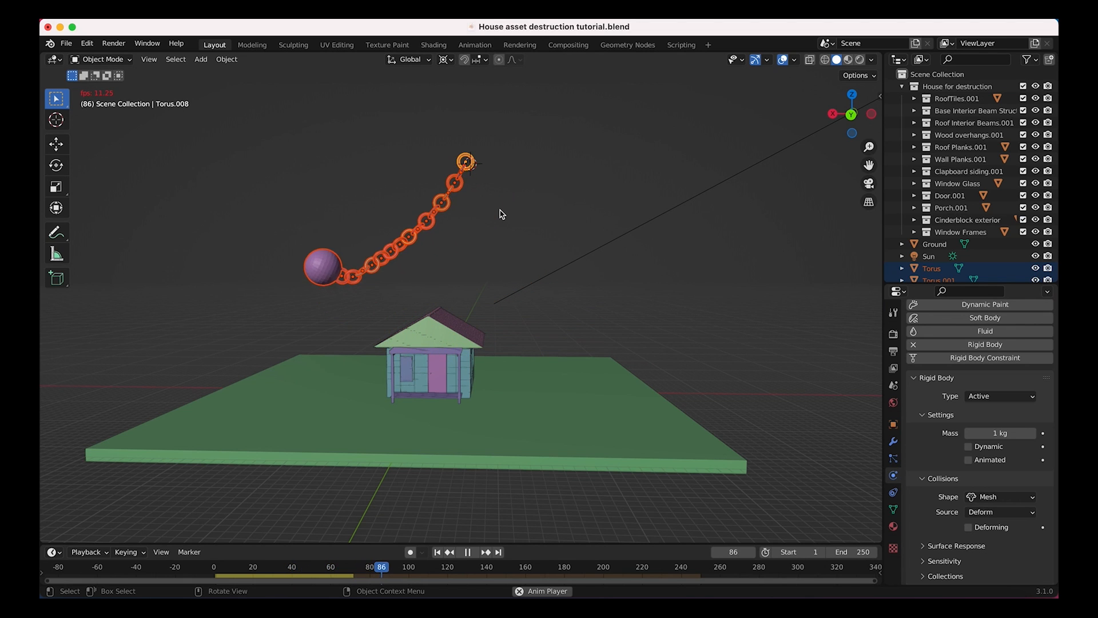
click(467, 552)
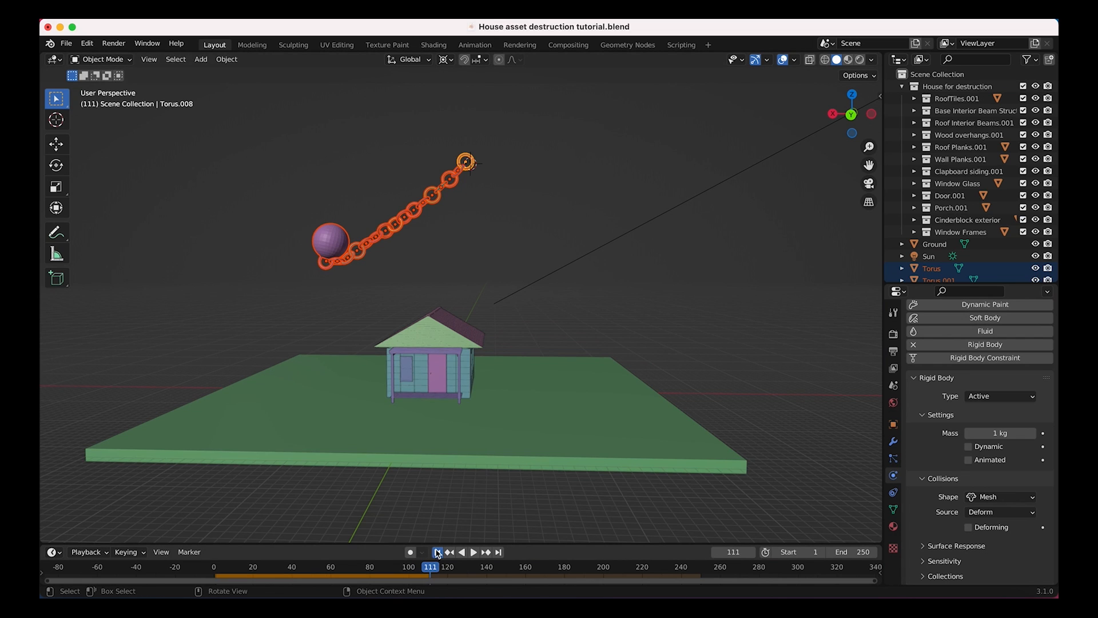
click(438, 551)
key(space)
key(Escape)
middle_drag(450, 499, 470, 393)
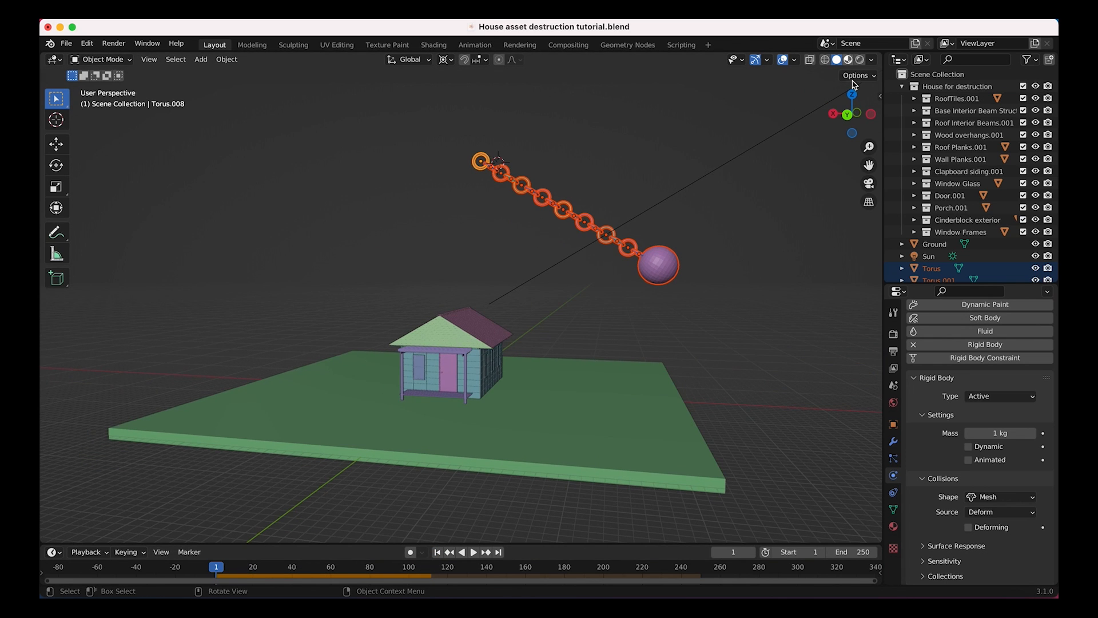
Calculate the rigid body mass of the selected chain and ball with the KHAOS Steel material preset.
click(880, 96)
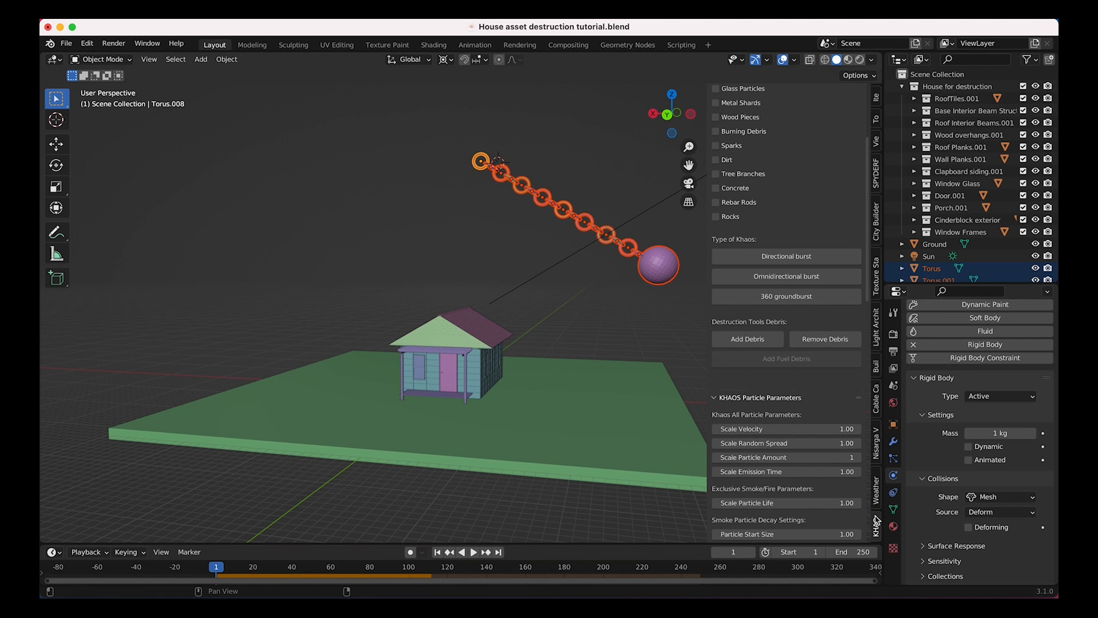
scroll(797, 440, down, 10)
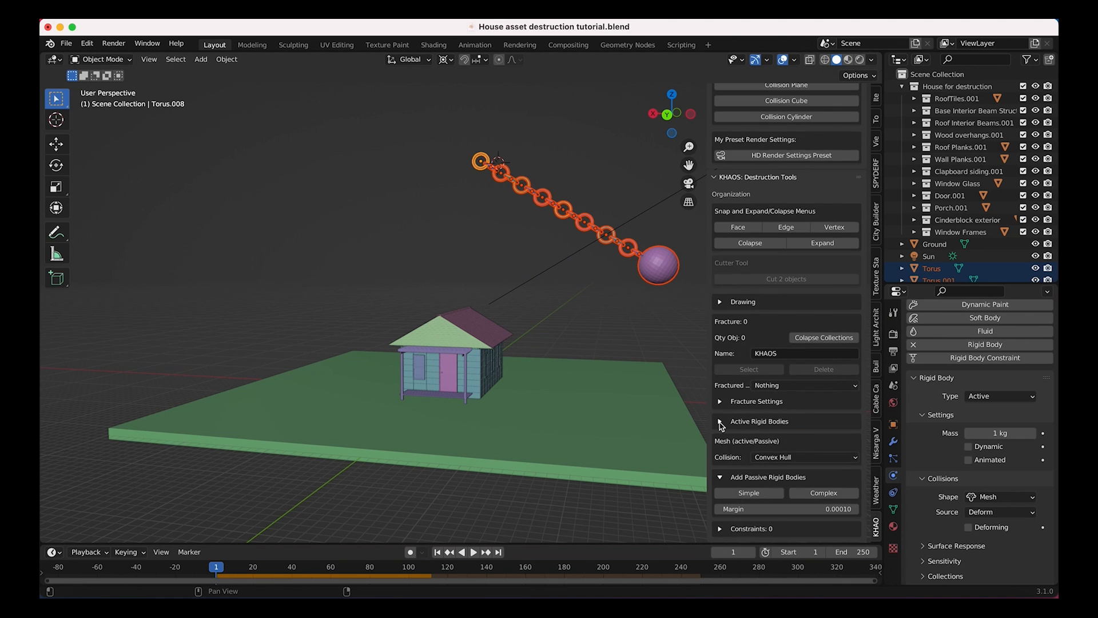
click(720, 421)
scroll(729, 430, down, 3)
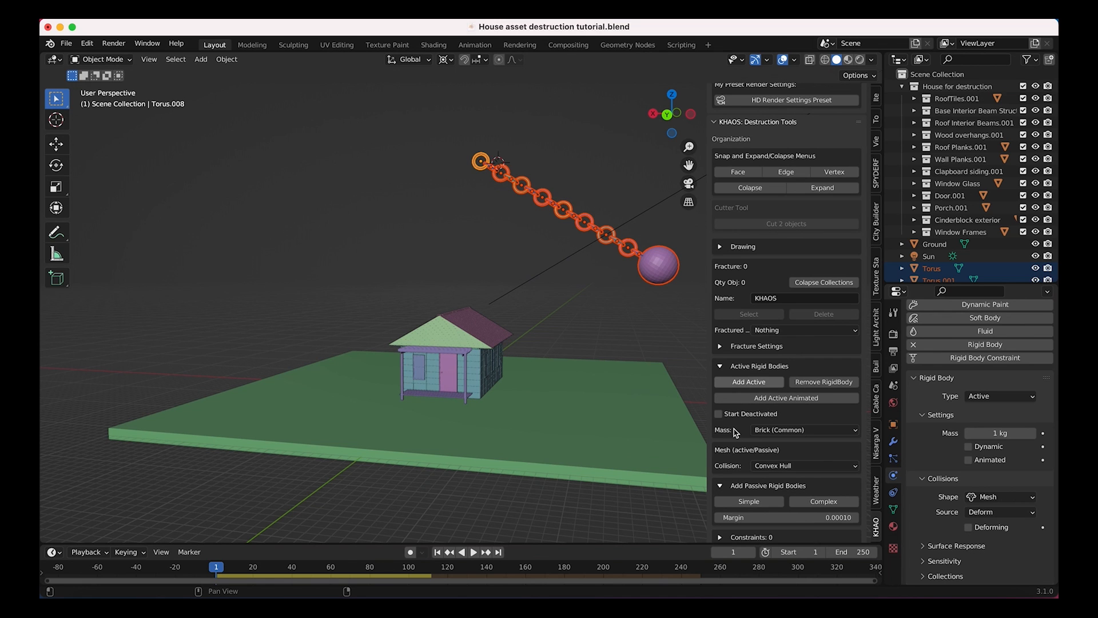
click(773, 433)
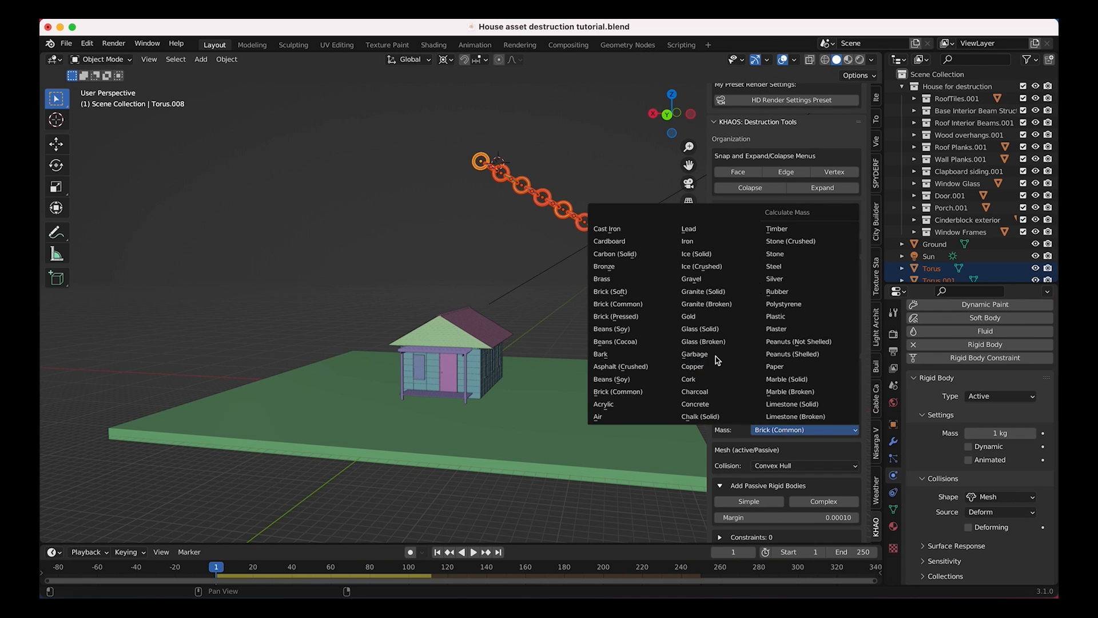
click(785, 267)
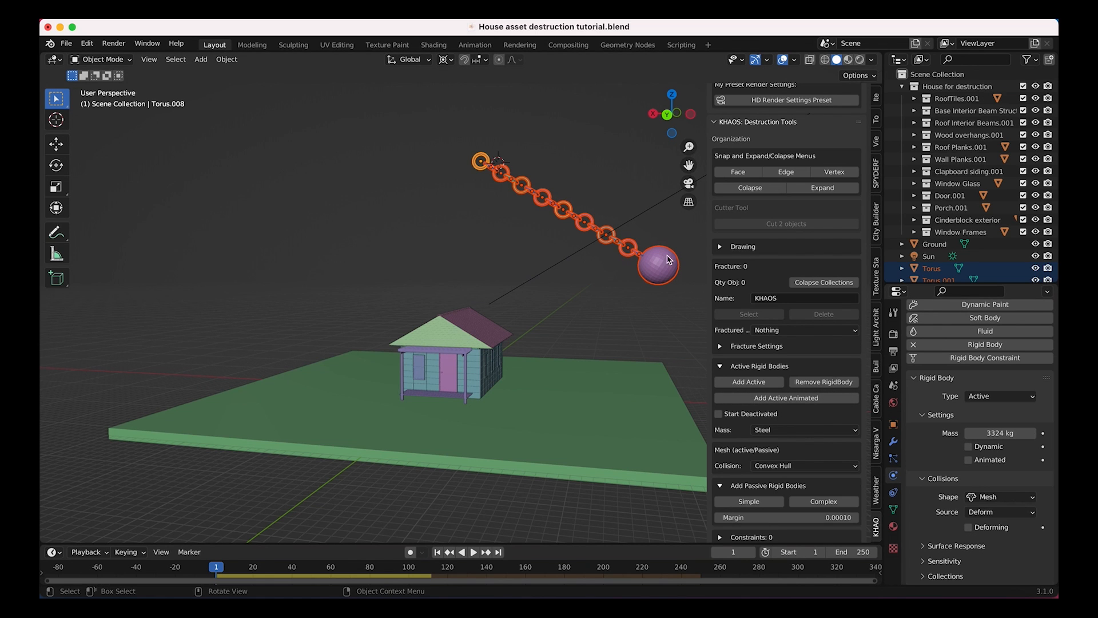
Select the wrecking ball and play the simulation to check its swing above the house.
click(636, 247)
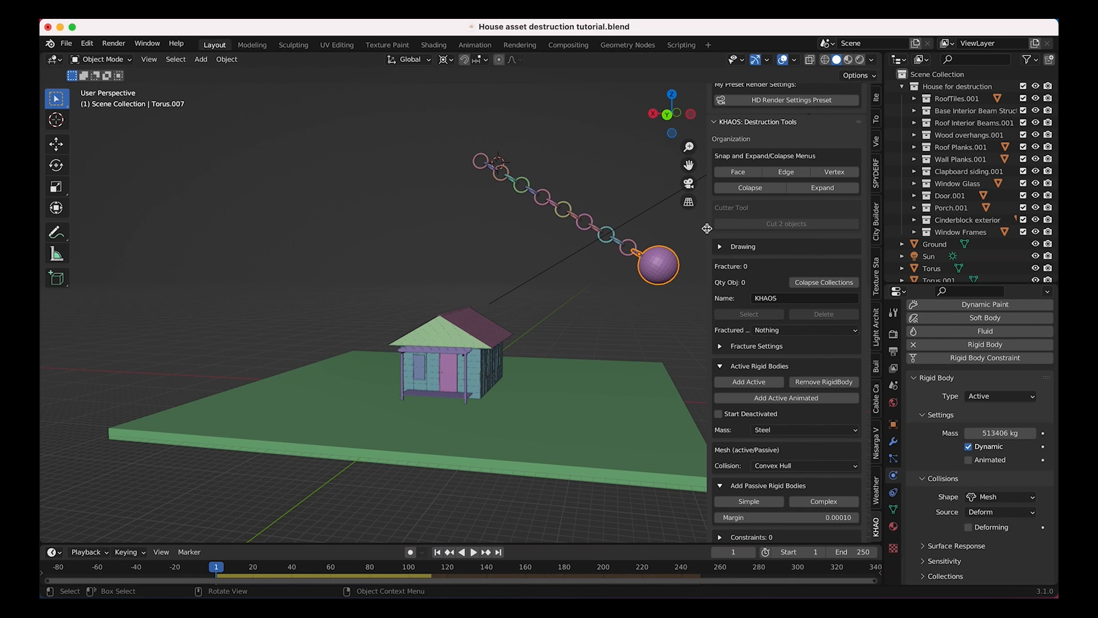
key(space)
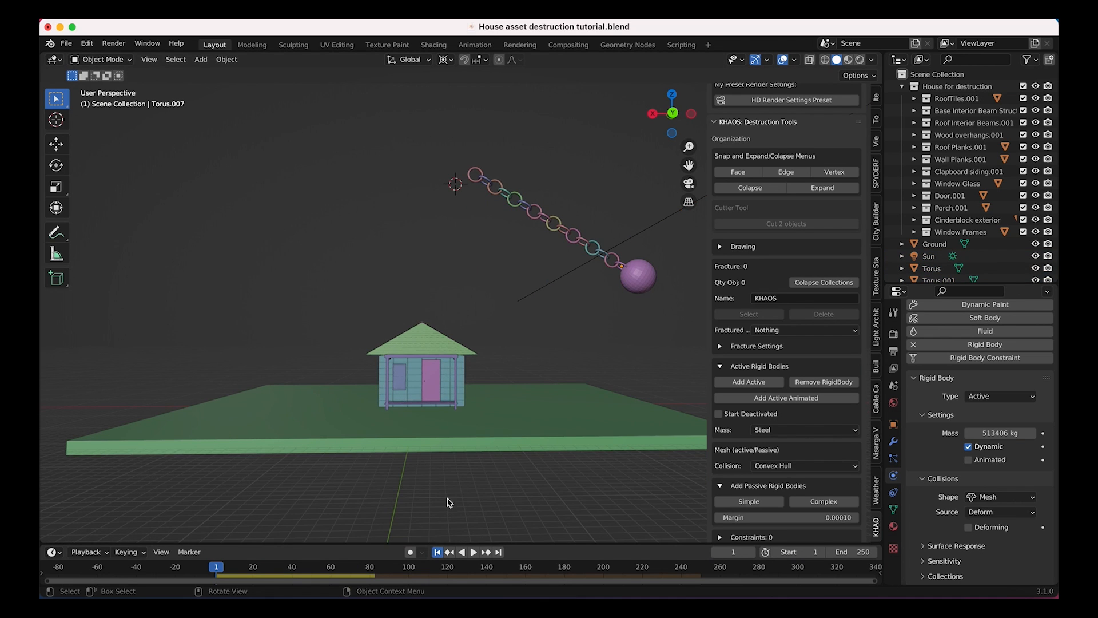
middle_drag(539, 257, 495, 285)
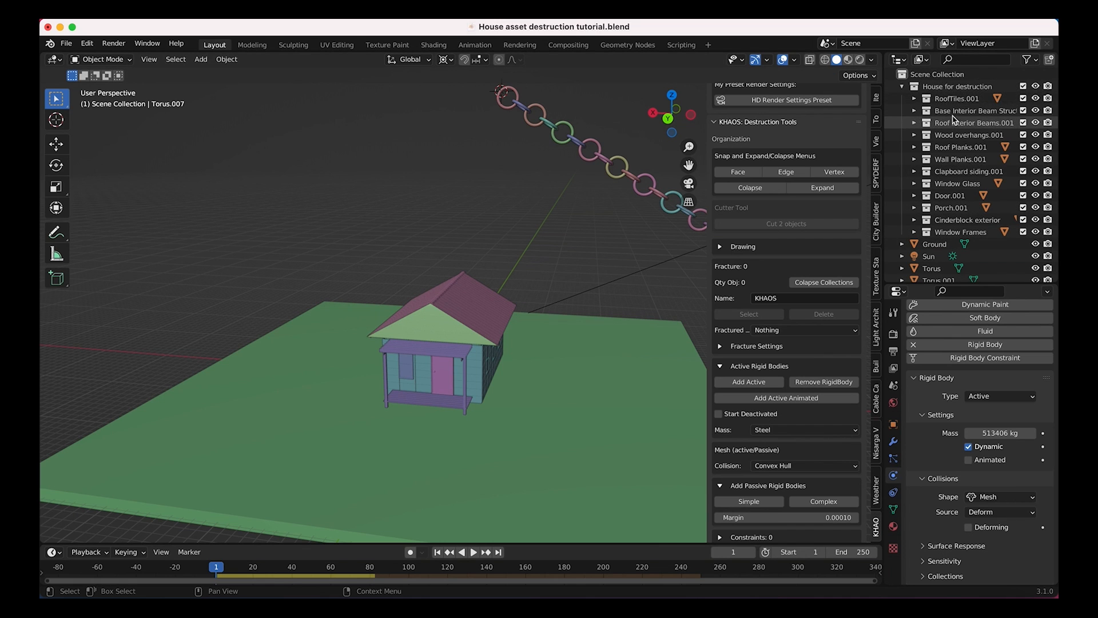
Hide every house collection except the base interior beam structure, and clear the selection.
click(1035, 99)
drag(1035, 125, 1034, 217)
drag(1037, 158, 1034, 232)
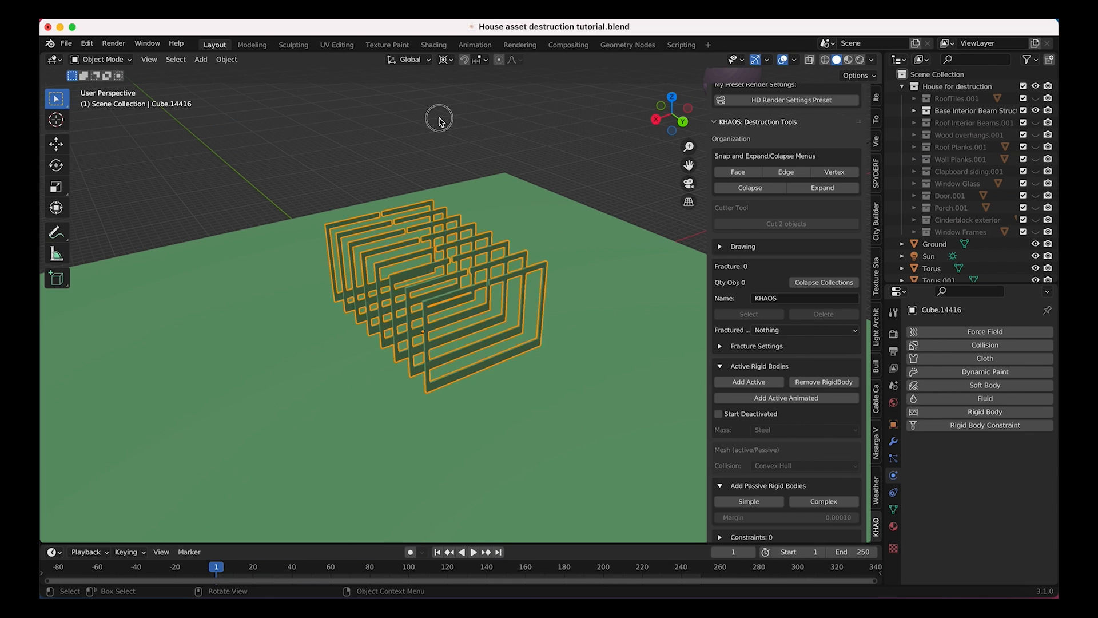
key(alt+a)
scroll(465, 295, down, 2)
scroll(480, 275, down, 1)
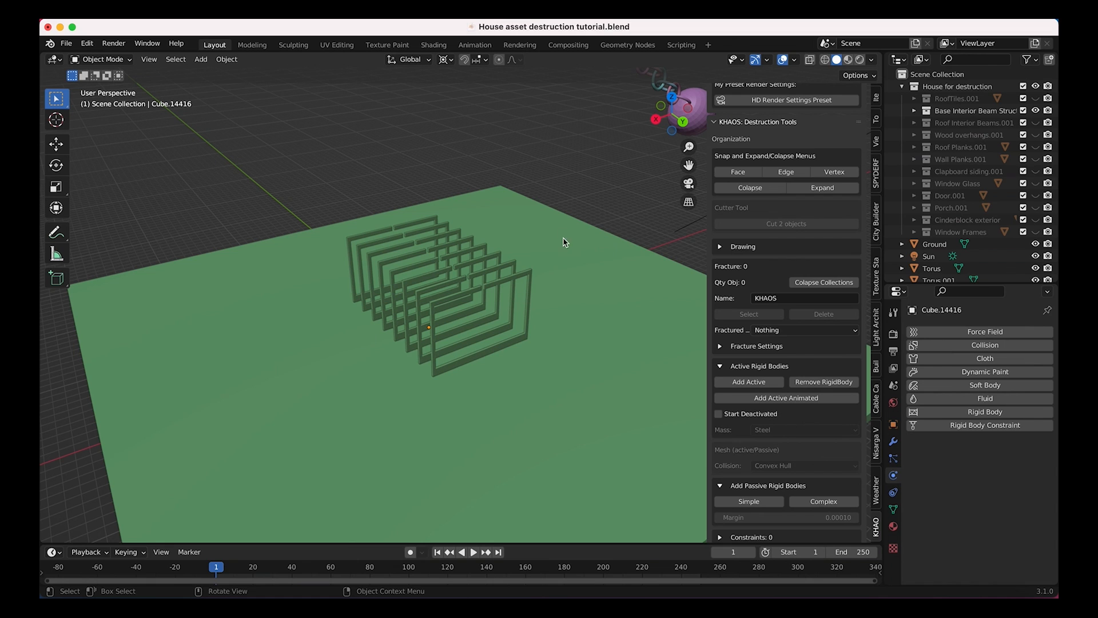
middle_drag(478, 287, 473, 296)
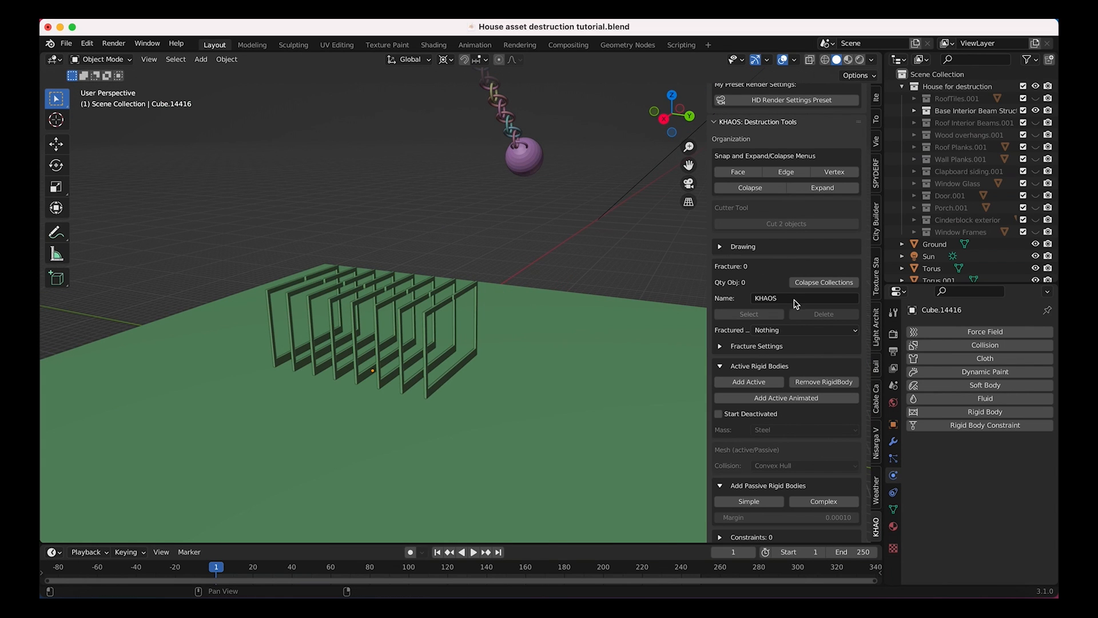
Set the fracture name in the KHAOS destruction tools to "KHAOS Destruction".
click(749, 300)
text(Destruction)
key(Return)
Draw the fracture area with freehand strokes over the end of the beam structure nearest the wrecking ball.
click(719, 247)
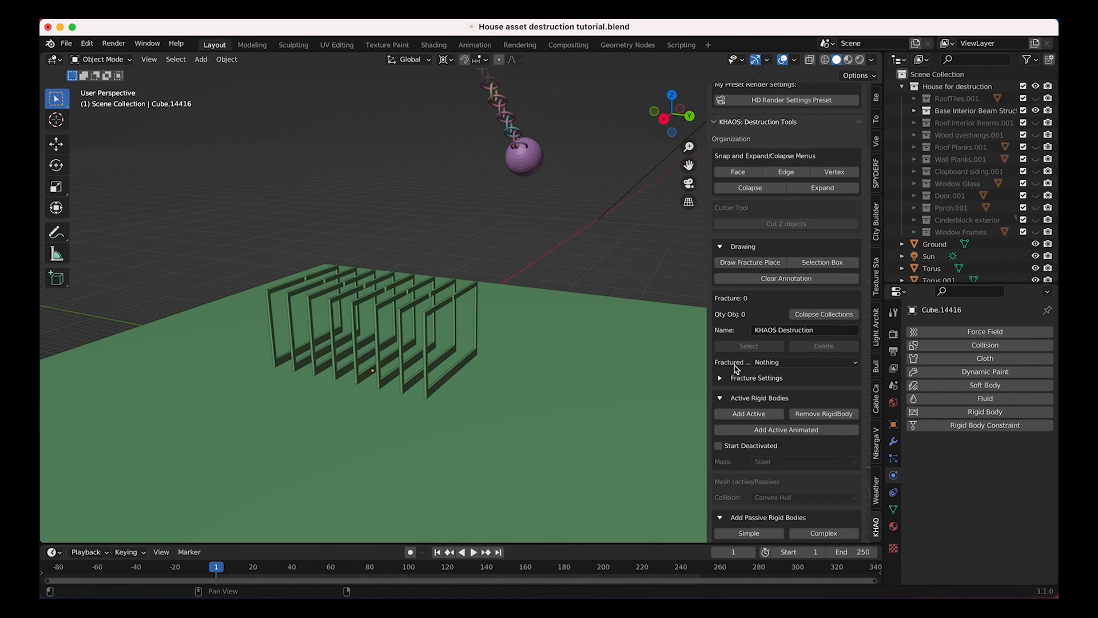
scroll(726, 220, up, 1)
click(749, 265)
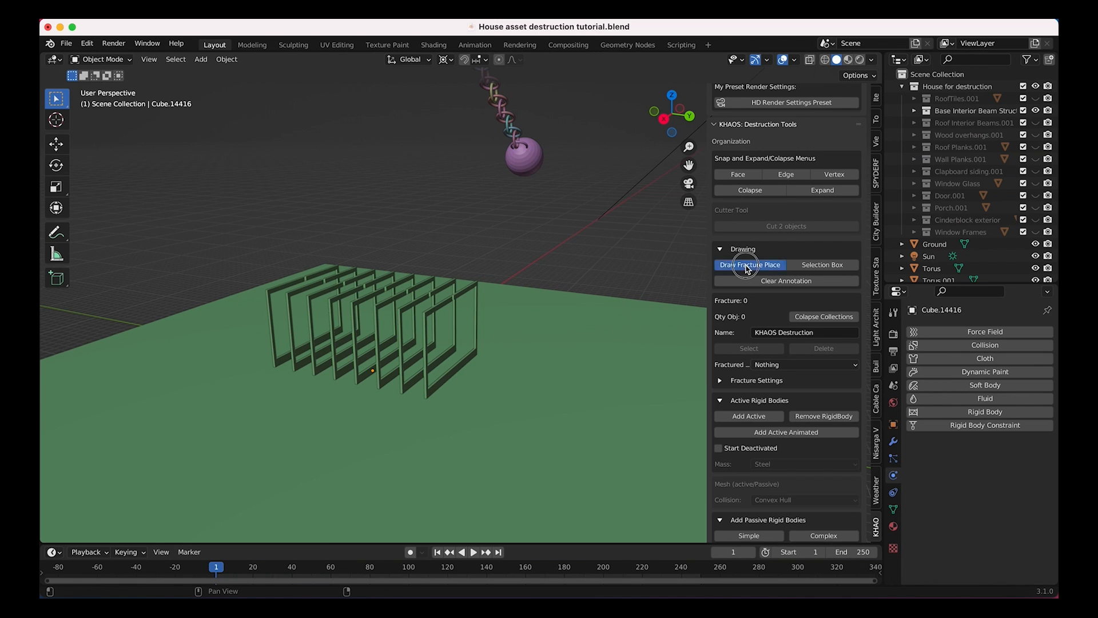
mouse_move(395, 315)
mouse_down()
mouse_move(438, 369)
mouse_move(400, 357)
mouse_move(432, 372)
mouse_up()
mouse_move(430, 277)
mouse_down()
mouse_move(423, 372)
mouse_move(449, 366)
mouse_move(469, 283)
mouse_move(406, 309)
mouse_up()
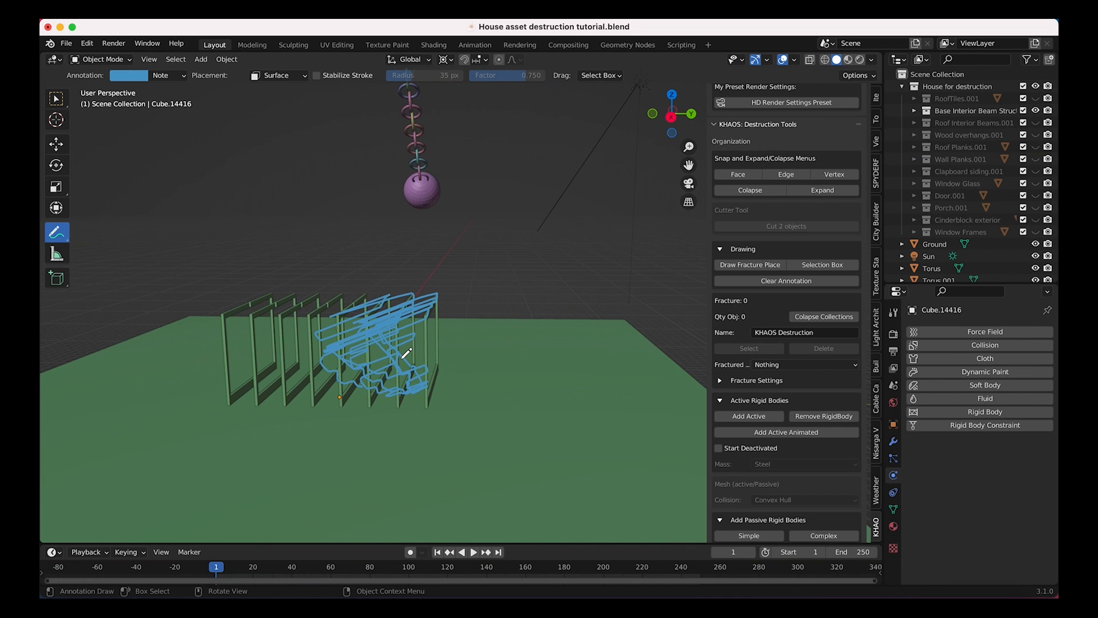
scroll(406, 352, right, 5)
scroll(406, 353, left, 2)
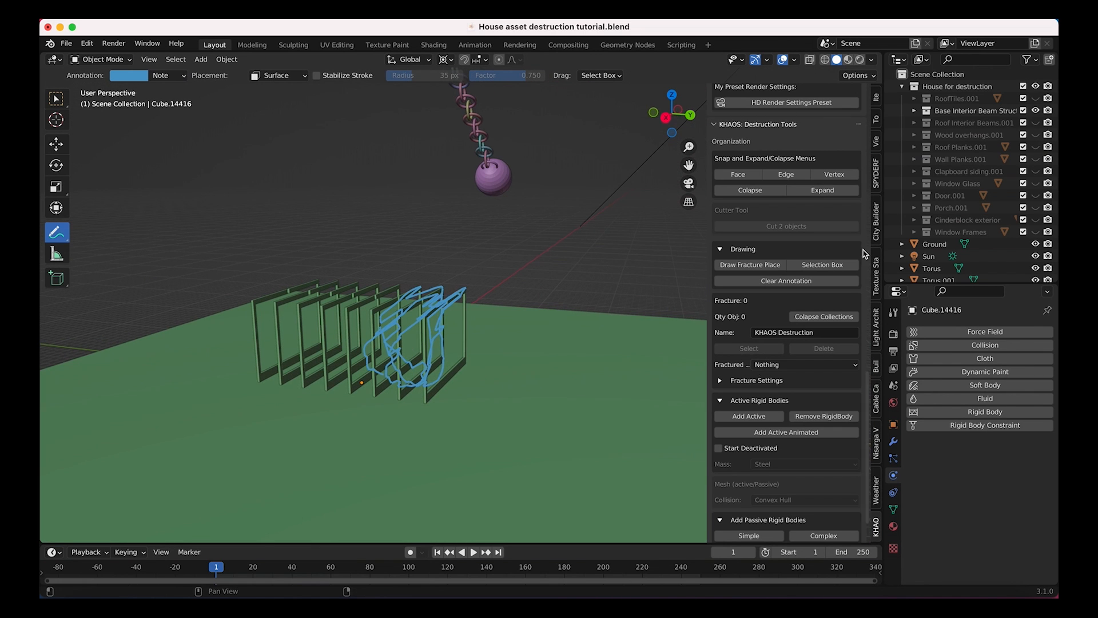
Fracture the interior beam structure from the drawing with a source limit of 150.
click(720, 381)
scroll(742, 349, down, 3)
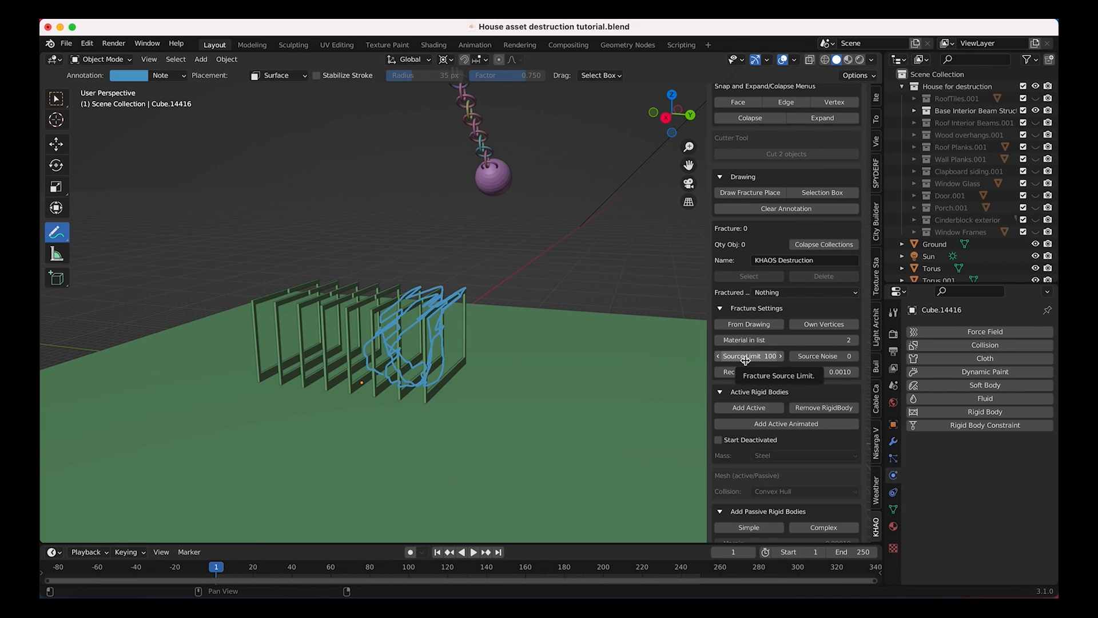
click(749, 355)
text(150)
key(Return)
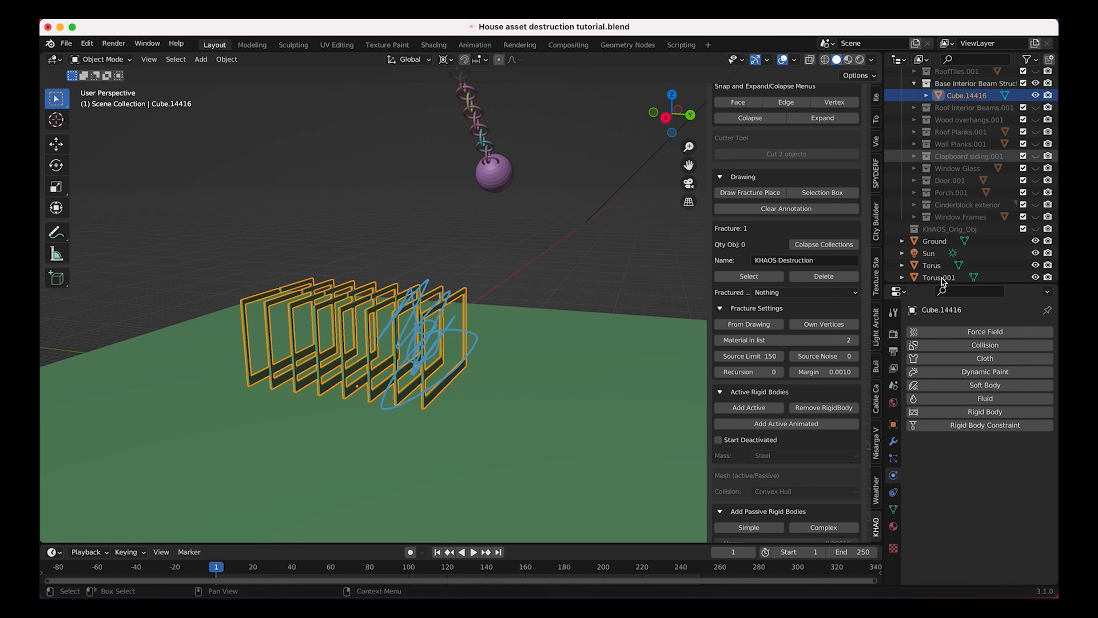
click(741, 324)
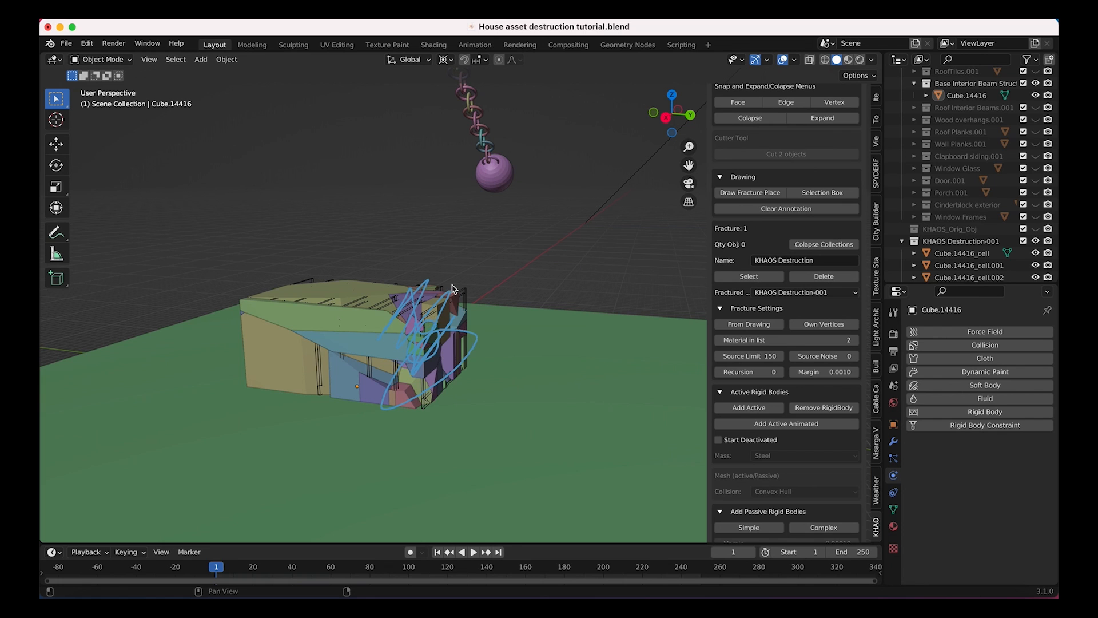
middle_drag(377, 360, 421, 299)
scroll(431, 326, up, 3)
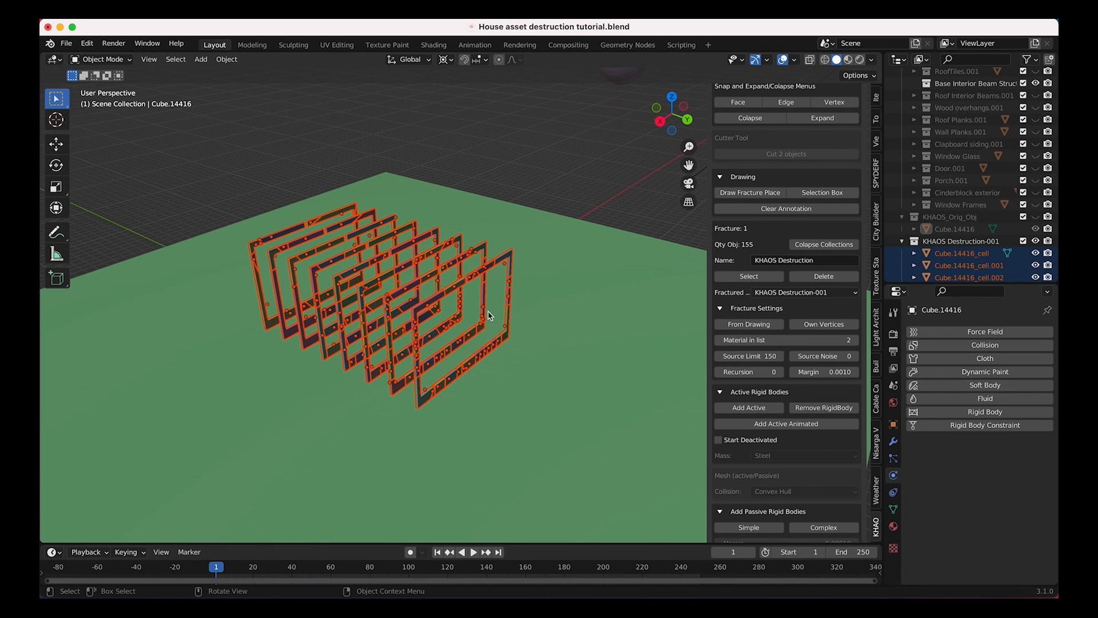
Collapse the KHAOS Destruction-001 collection, and show the KHAOS_Orig_Obj collection to inspect the original beams before hiding it again.
scroll(938, 221, down, 3)
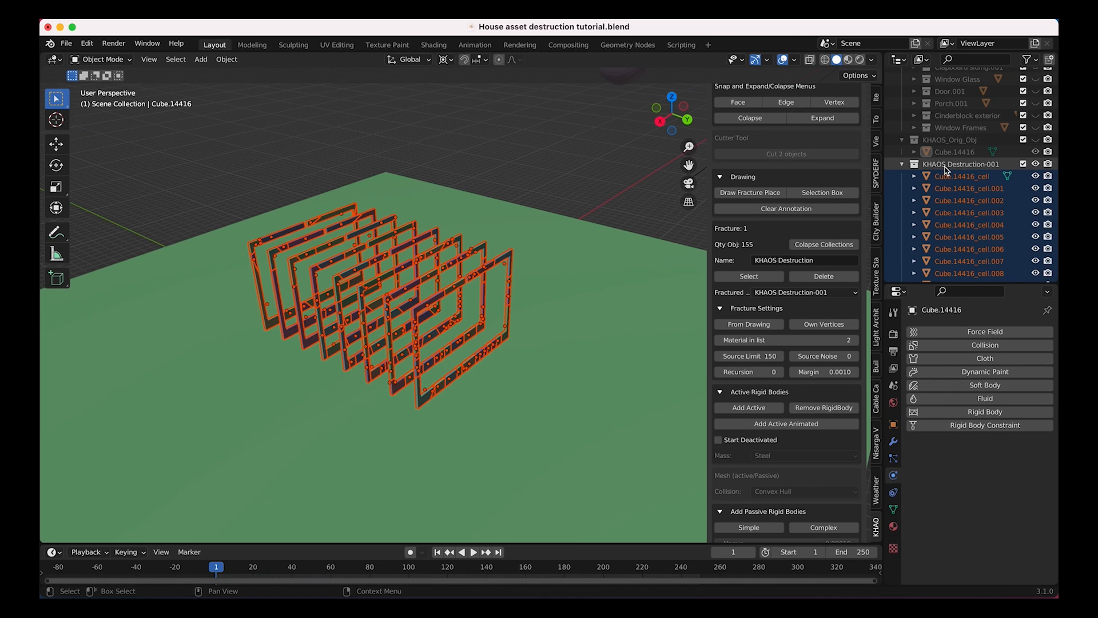
click(902, 165)
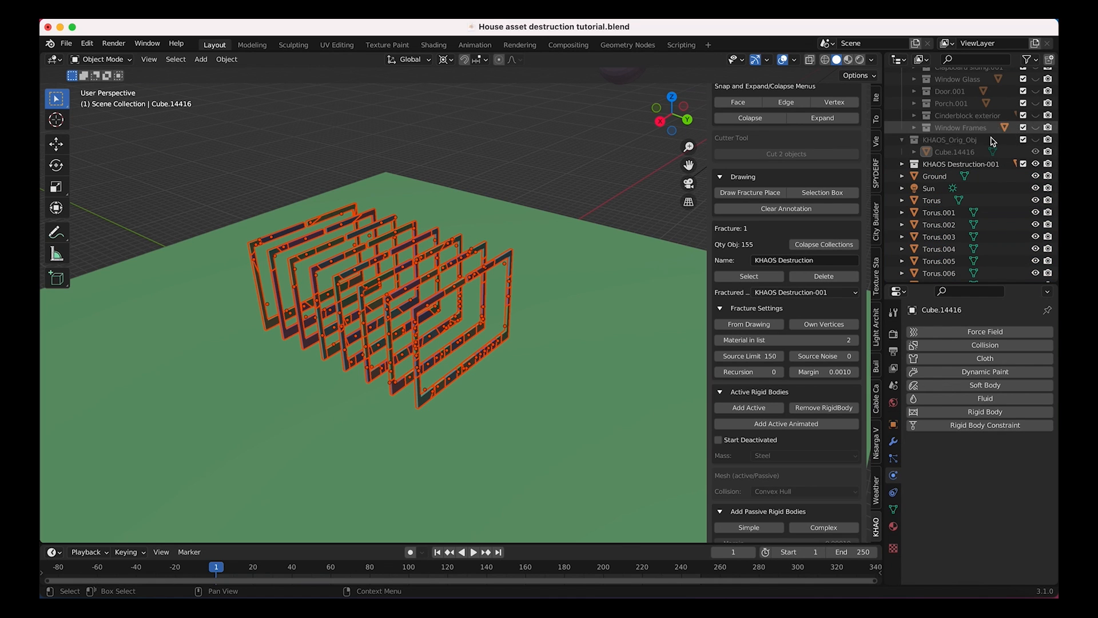
click(938, 141)
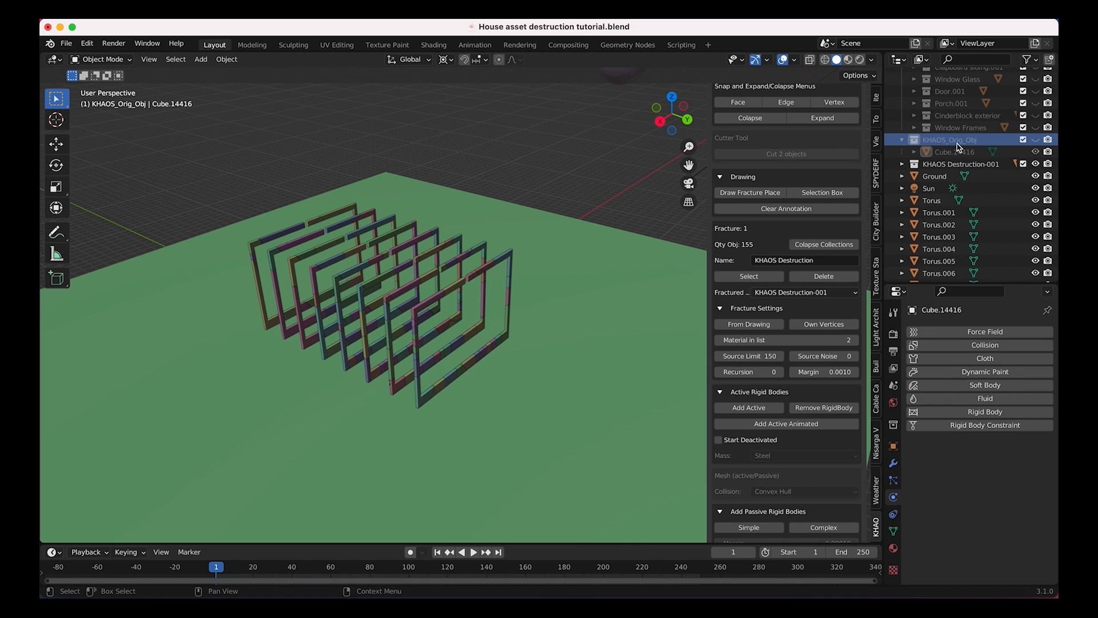
click(1035, 140)
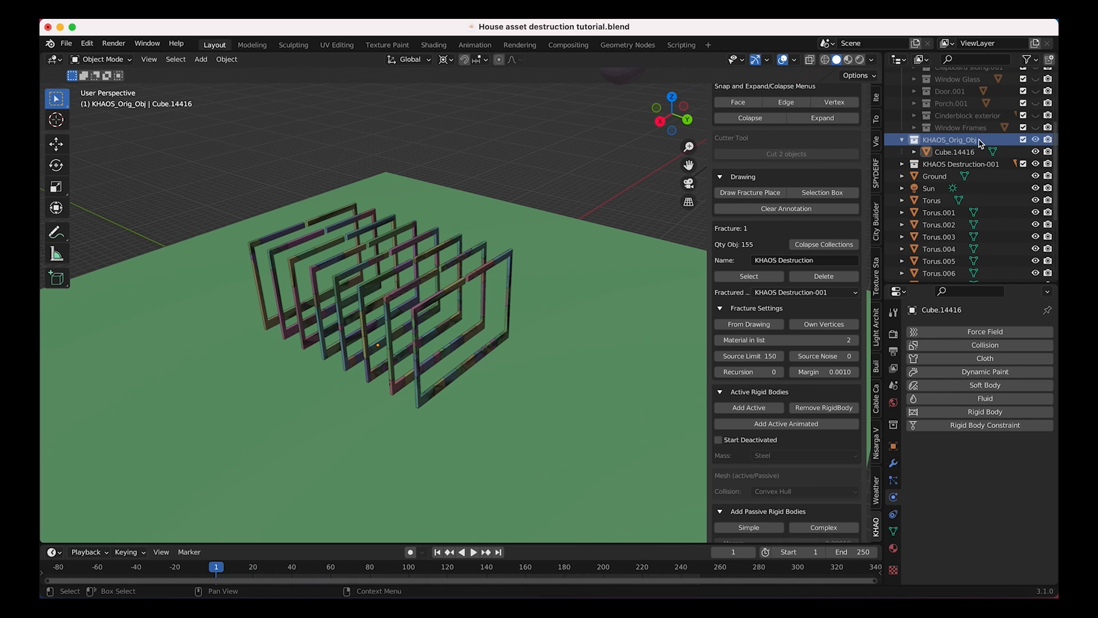
click(478, 280)
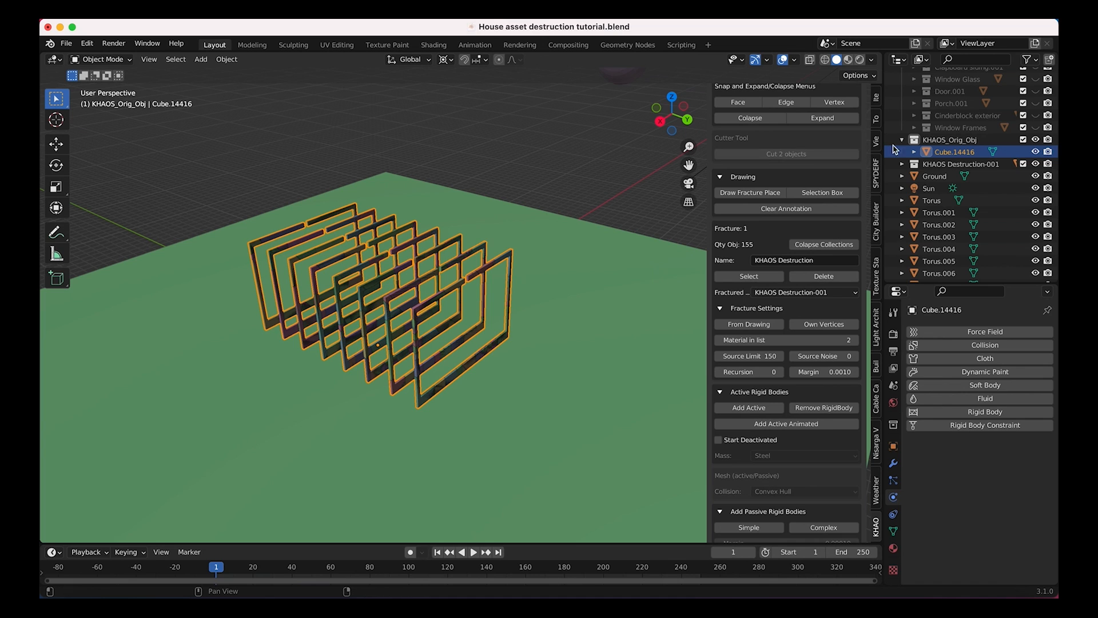
click(1035, 140)
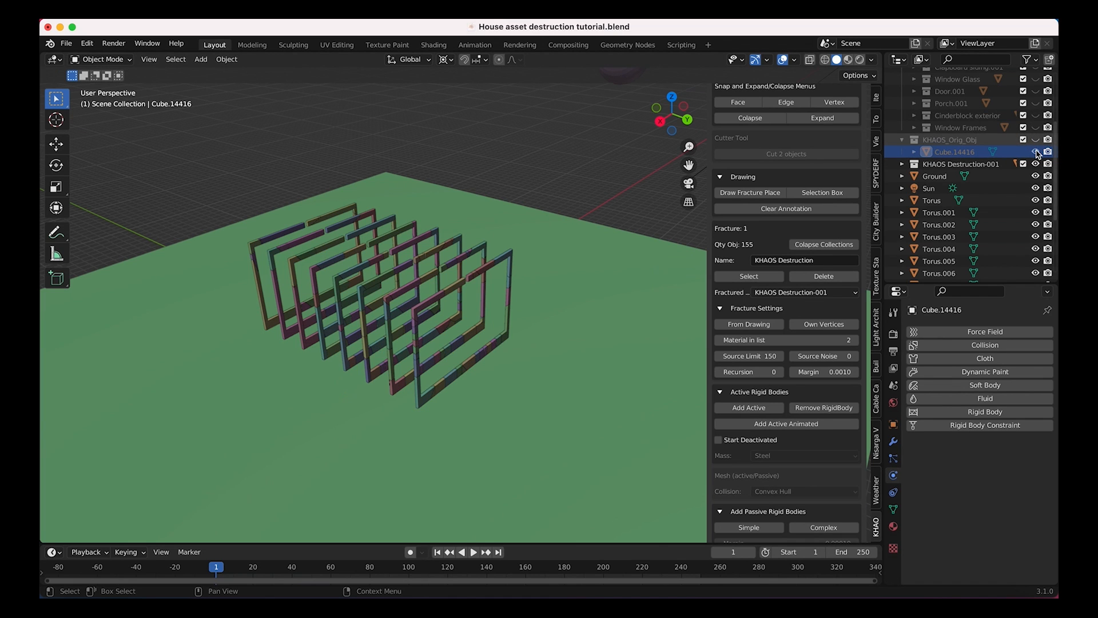
click(1036, 152)
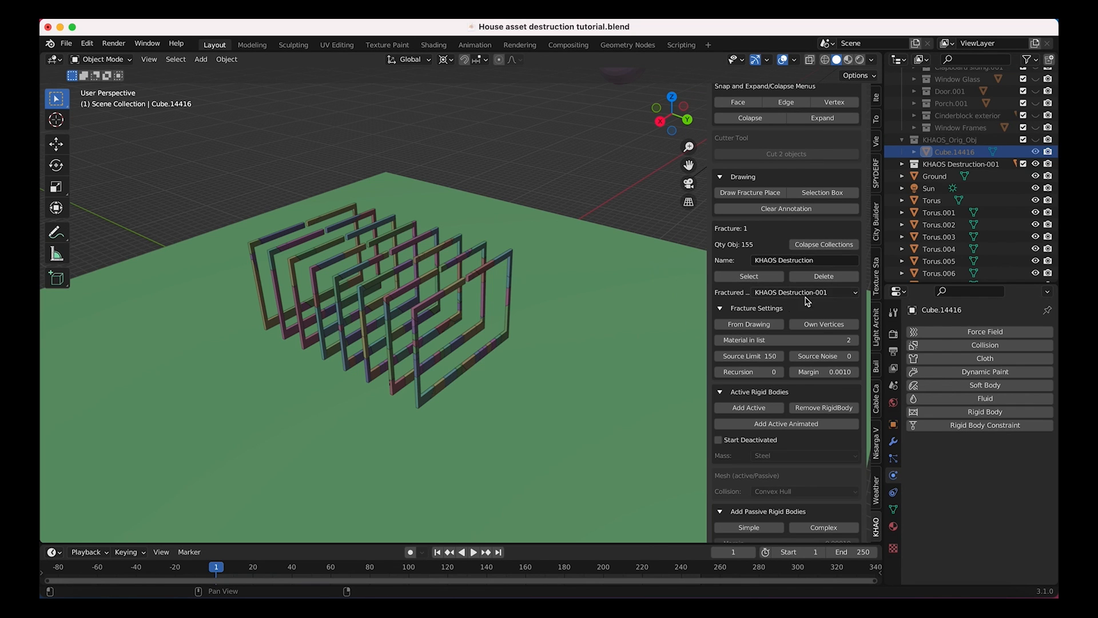
Select all fractured beam pieces of the KHAOS Destruction-001 fractured collection.
click(744, 273)
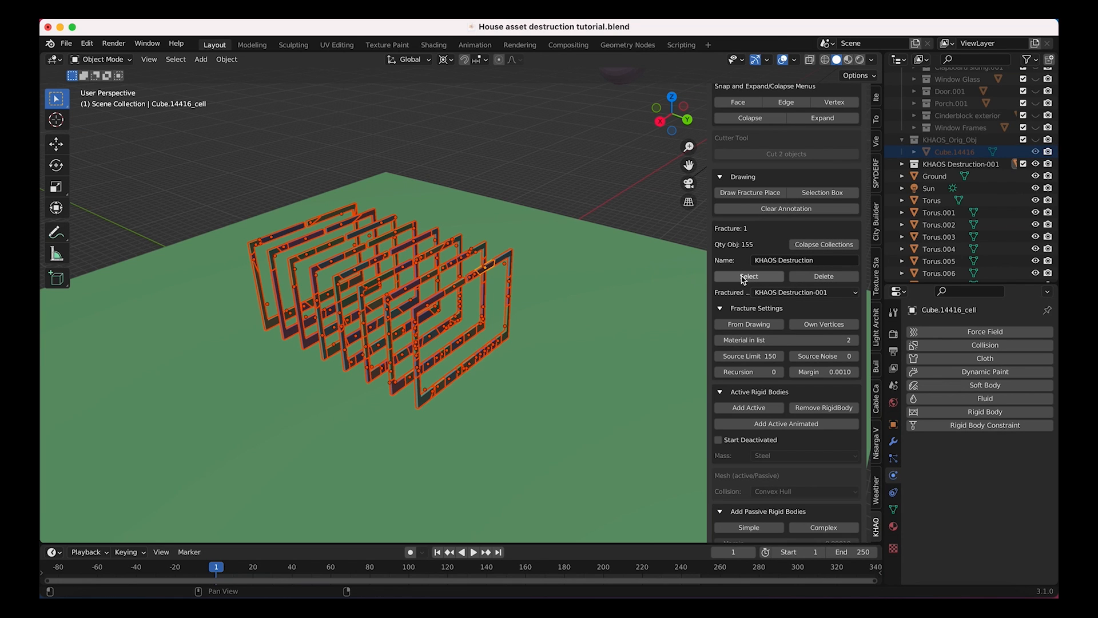
click(788, 294)
click(792, 294)
click(793, 294)
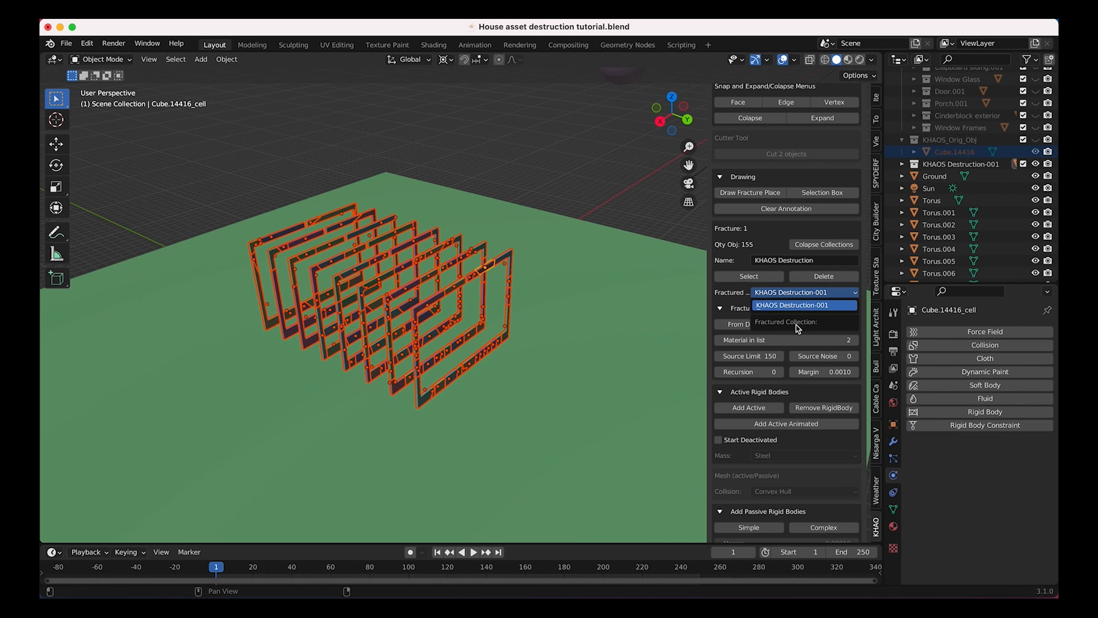
click(790, 299)
Add active rigid bodies with Start Deactivated enabled to the fractured beam pieces, and widen the properties editor.
middle_drag(523, 243, 394, 286)
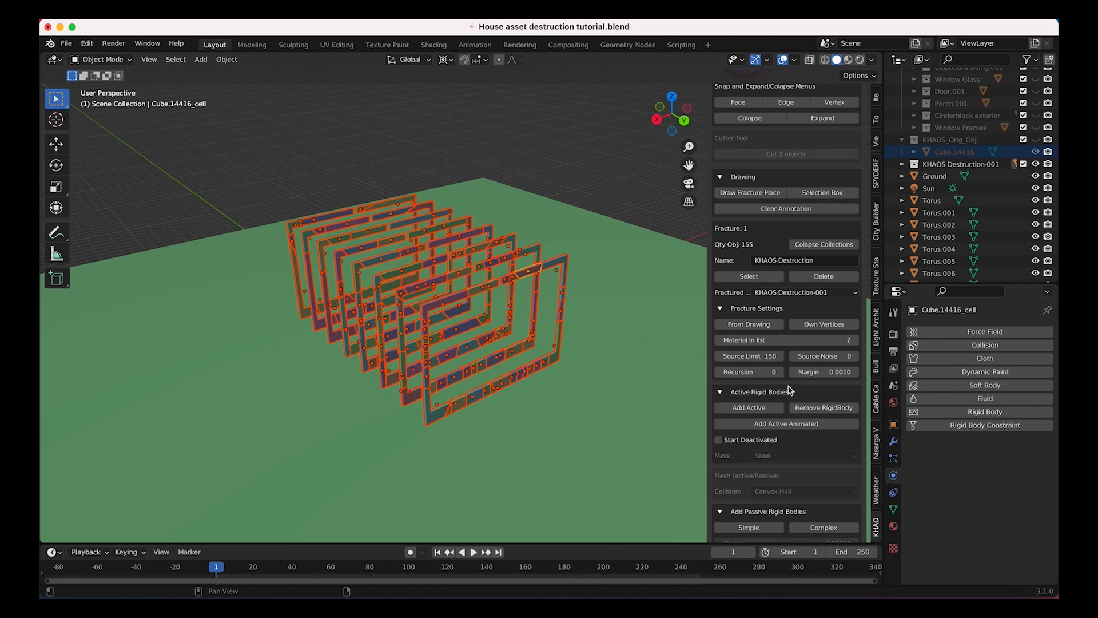
scroll(790, 391, down, 2)
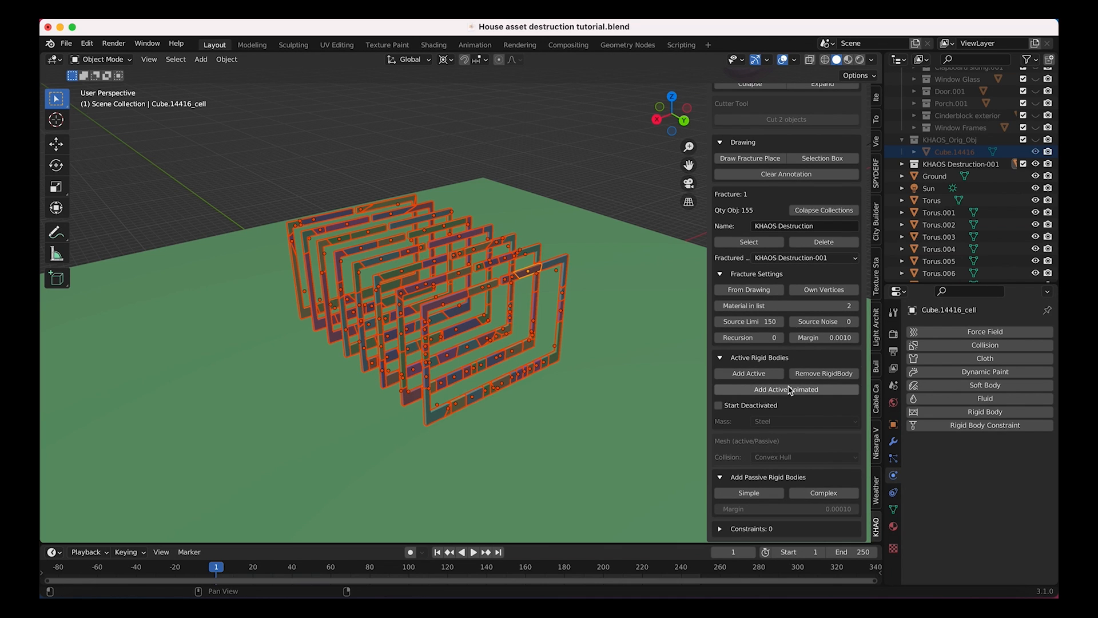
click(745, 374)
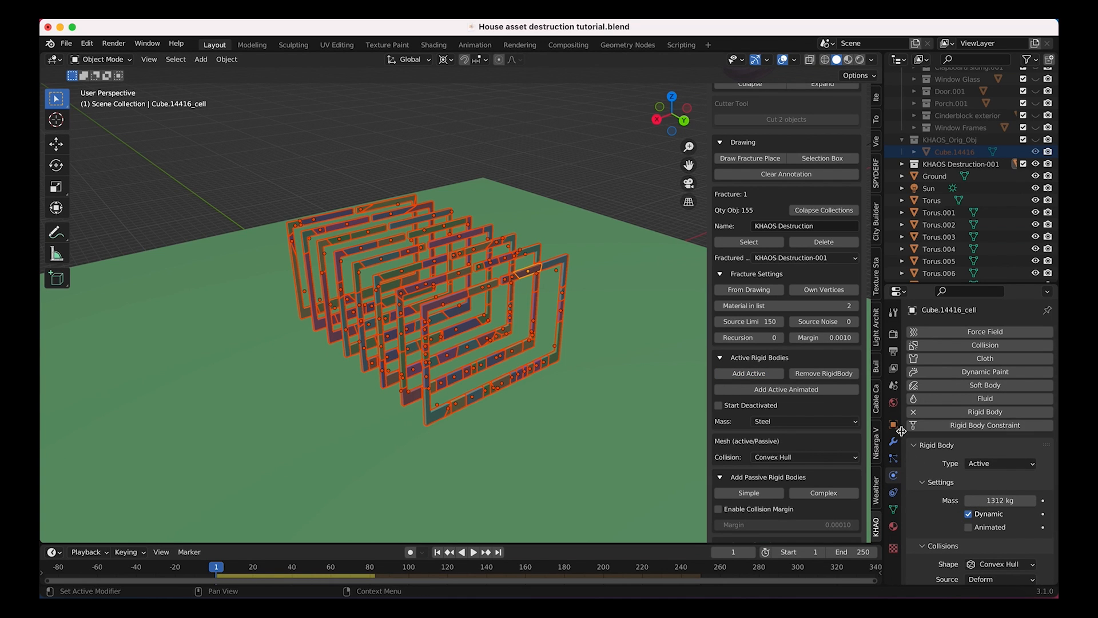
drag(902, 430, 873, 430)
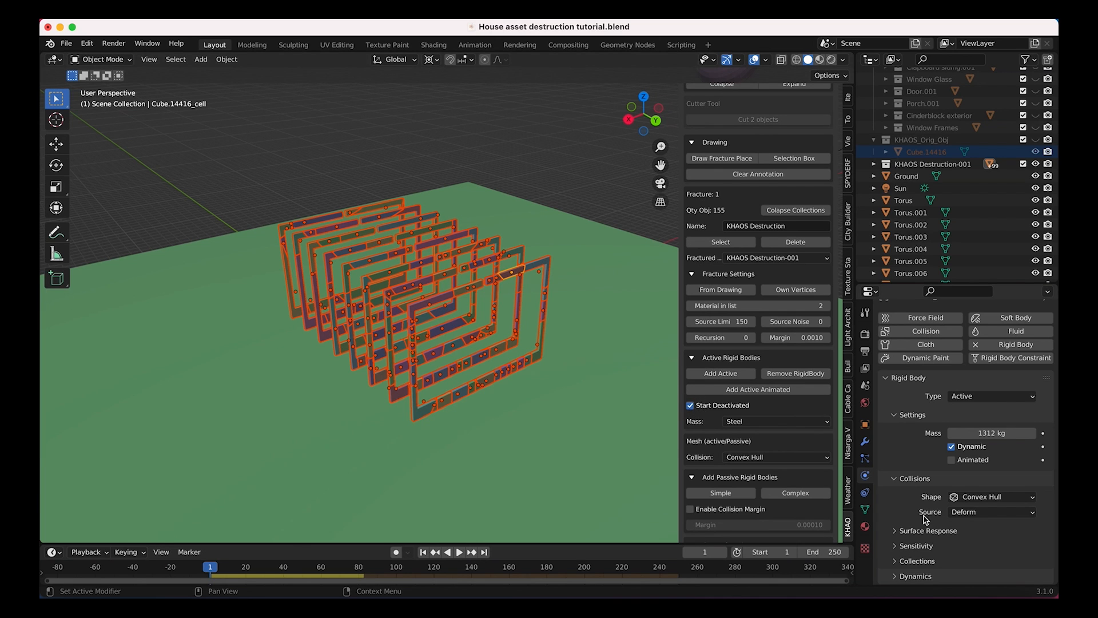
Expand the rigid body Dynamics settings of the active beam piece to check its deactivation options.
click(897, 576)
scroll(938, 496, down, 2)
click(894, 576)
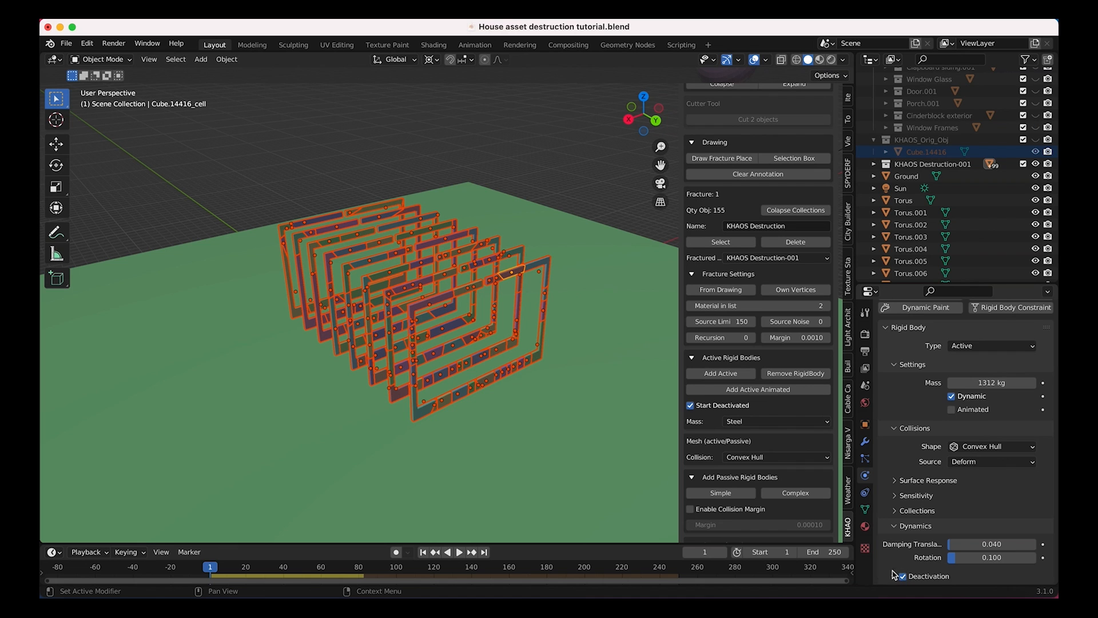
scroll(932, 496, down, 2)
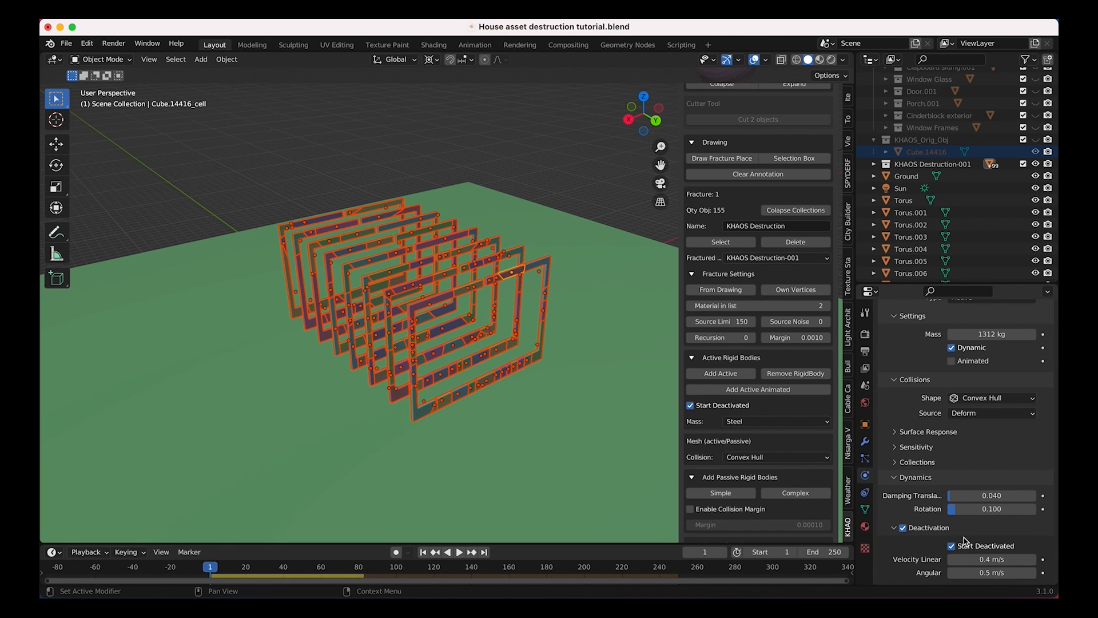
scroll(534, 326, down, 2)
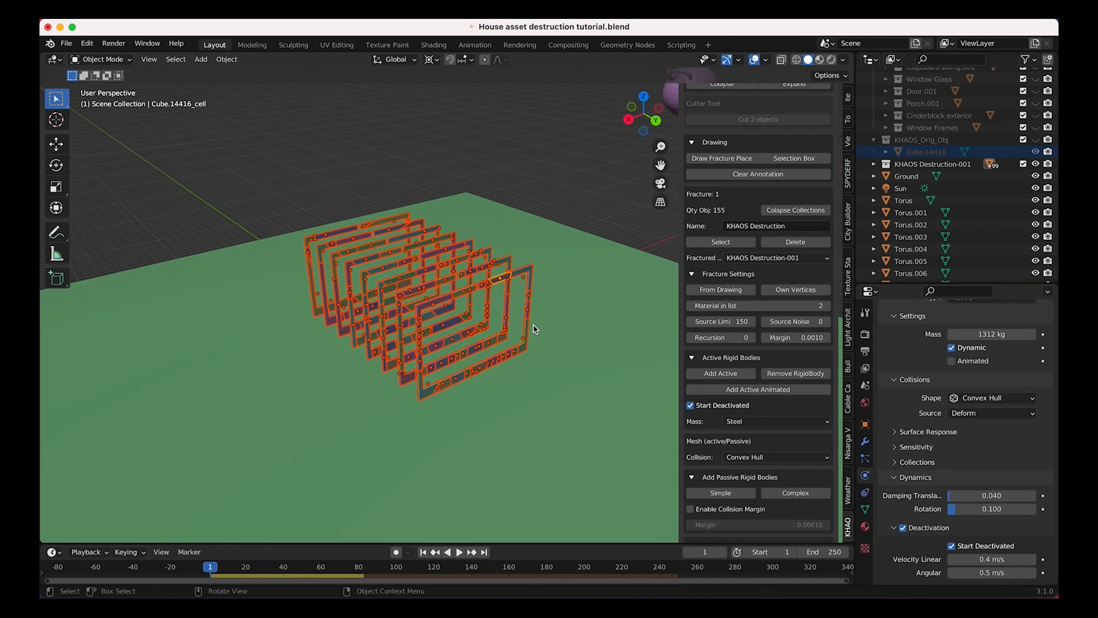
Play the simulation to check the unconstrained beam pieces, deselect everything, and return the timeline to frame 1.
middle_drag(534, 326, 551, 300)
middle_drag(497, 383, 494, 345)
middle_drag(497, 259, 424, 559)
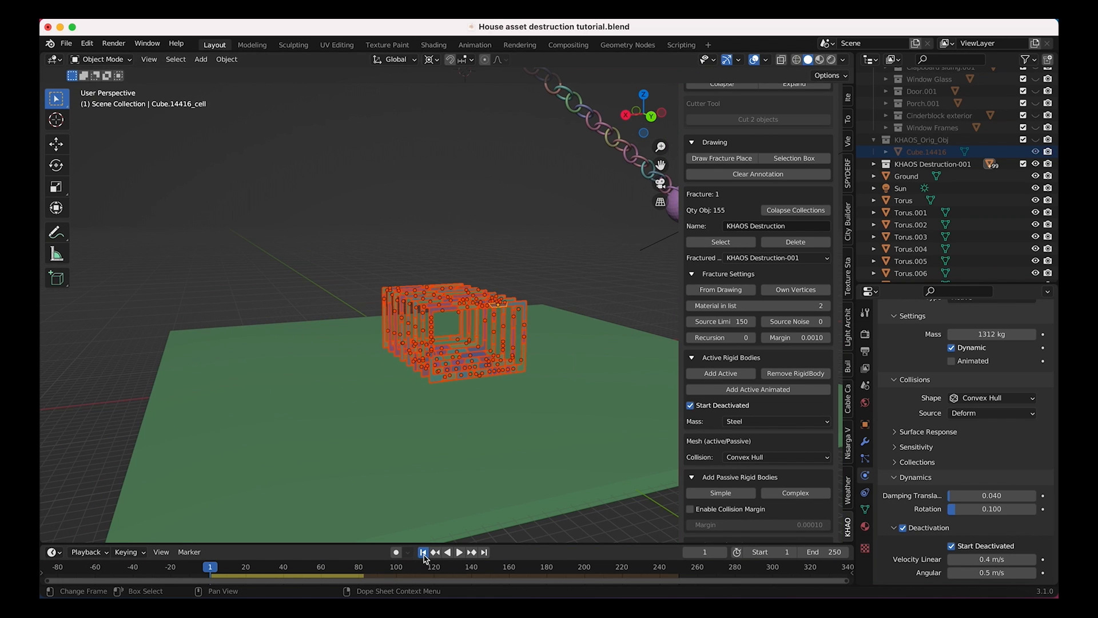
click(459, 552)
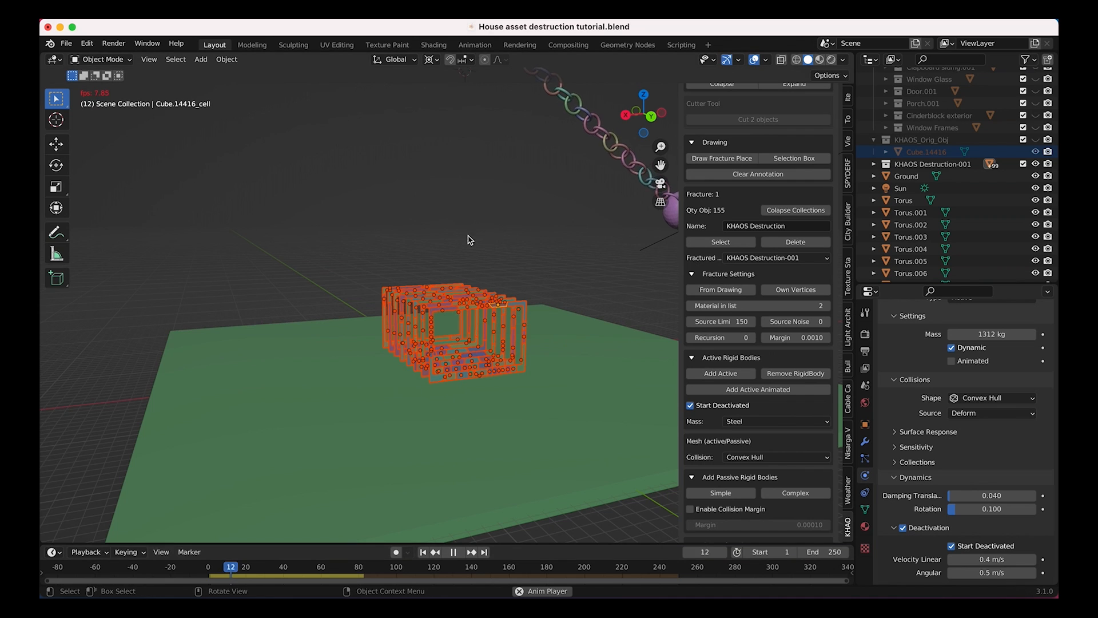
scroll(436, 286, down, 1)
click(655, 334)
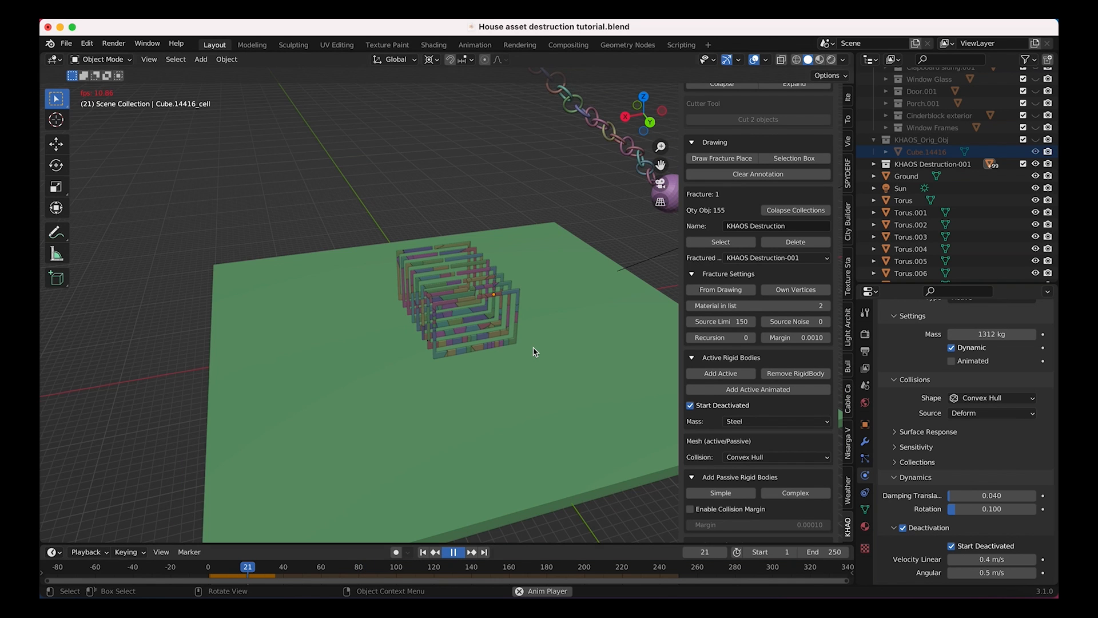
key(Escape)
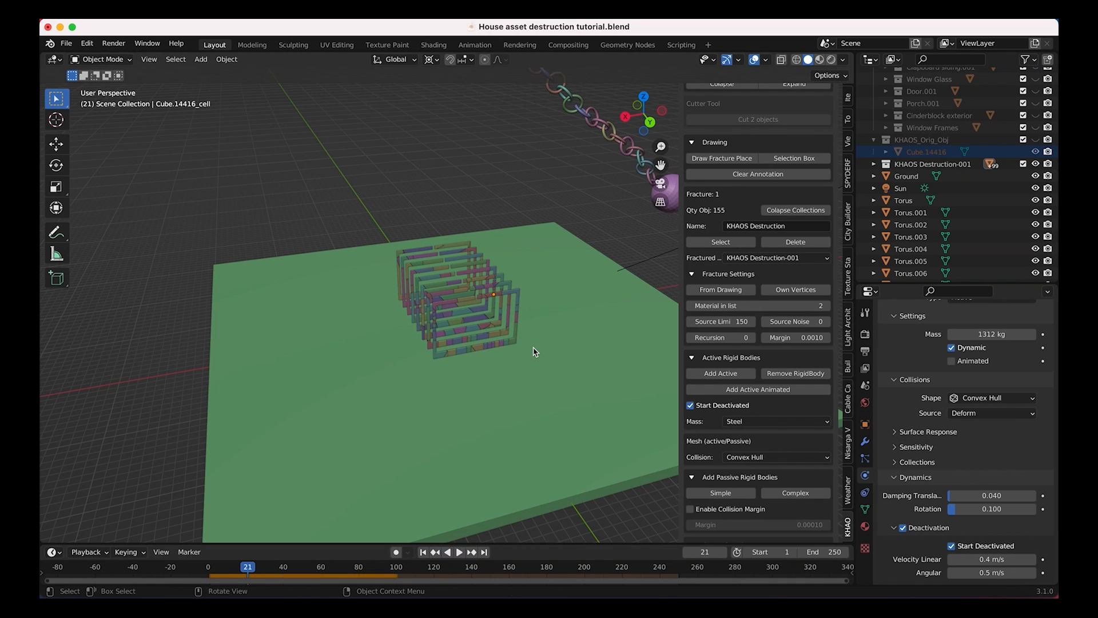
middle_drag(535, 348, 535, 360)
middle_drag(566, 314, 449, 335)
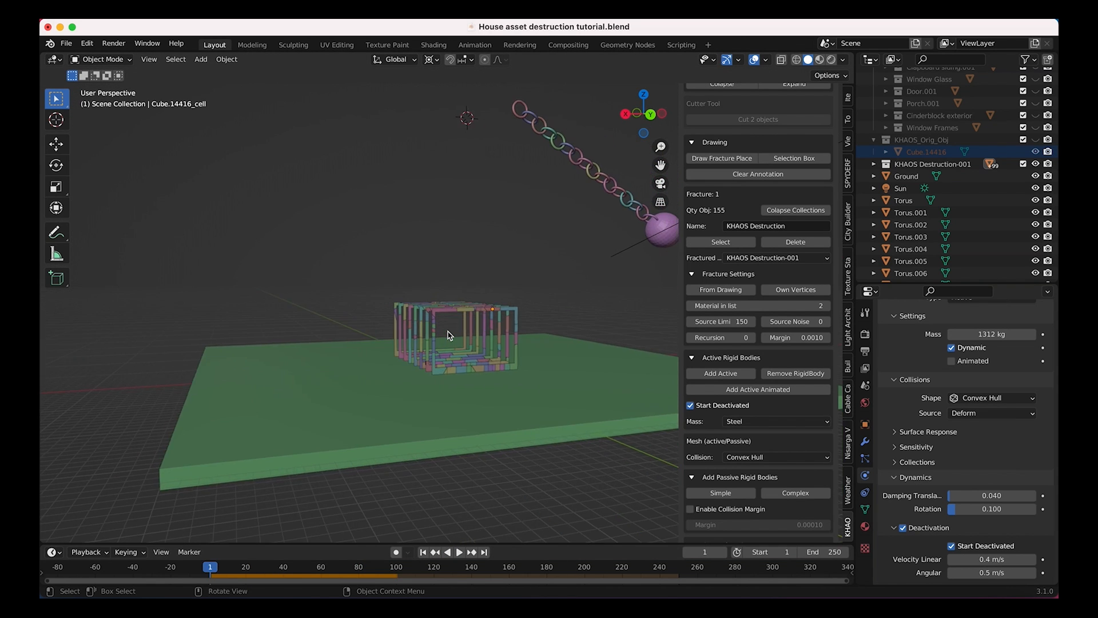
Expand the KHAOS constraint settings and set the connection pattern to Chain Distance.
scroll(449, 335, up, 5)
shift+scroll(481, 293, right, 5)
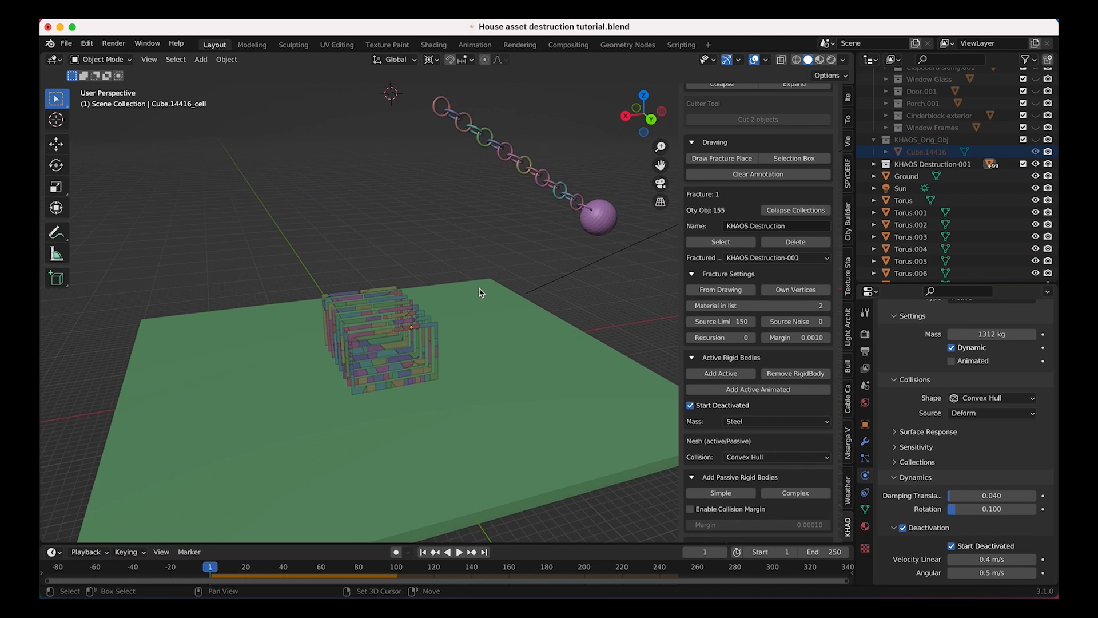
scroll(480, 293, up, 3)
shift+scroll(481, 292, up, 3)
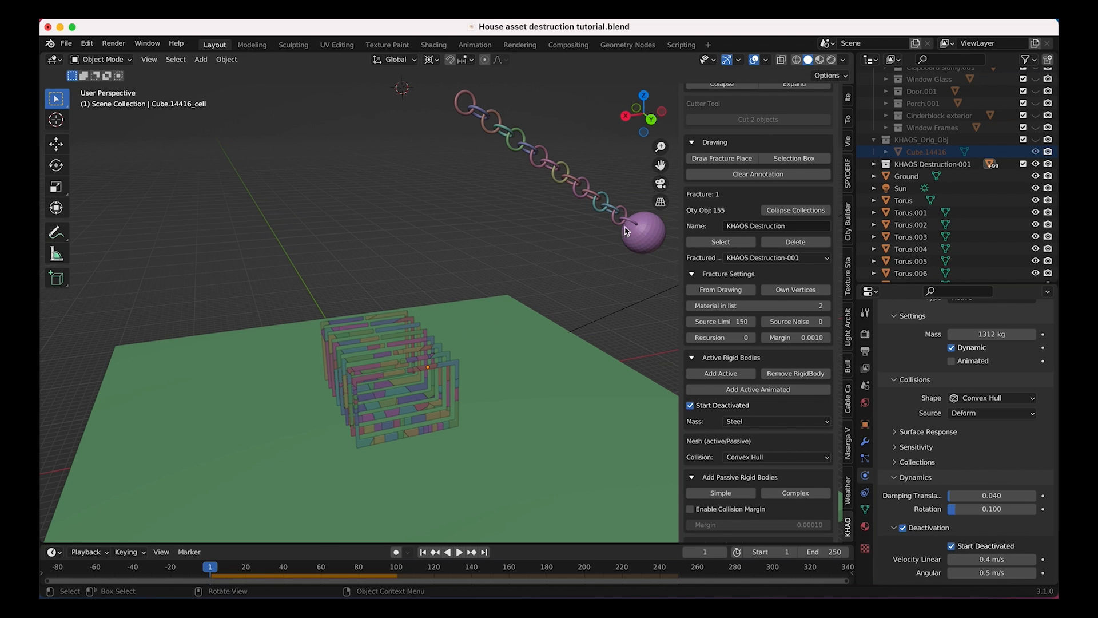
scroll(735, 426, down, 1)
click(690, 528)
scroll(751, 406, down, 10)
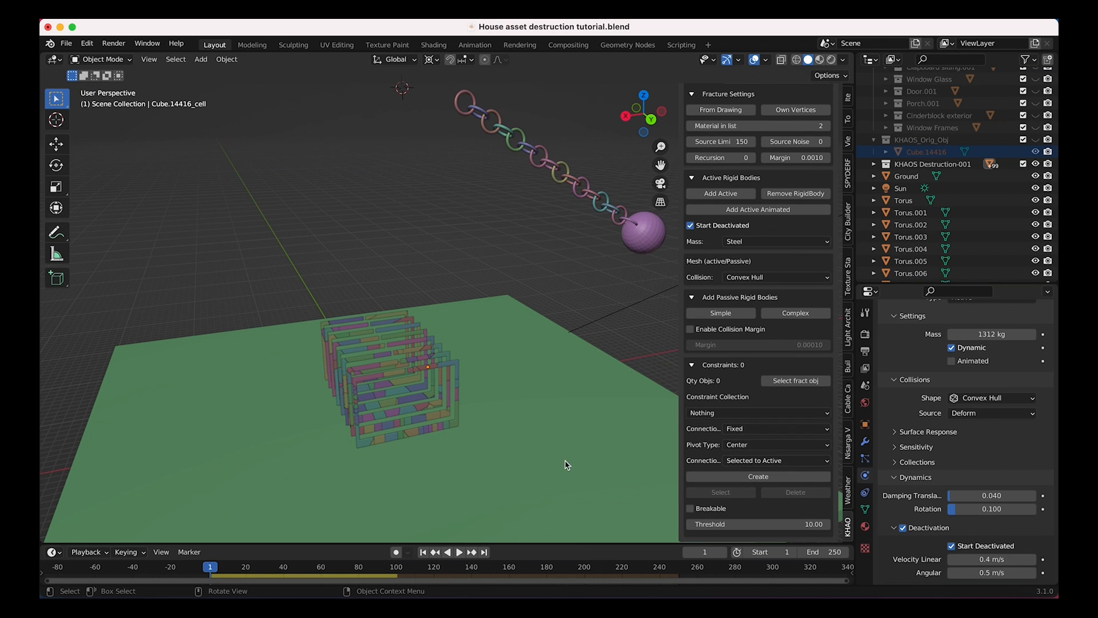
click(735, 460)
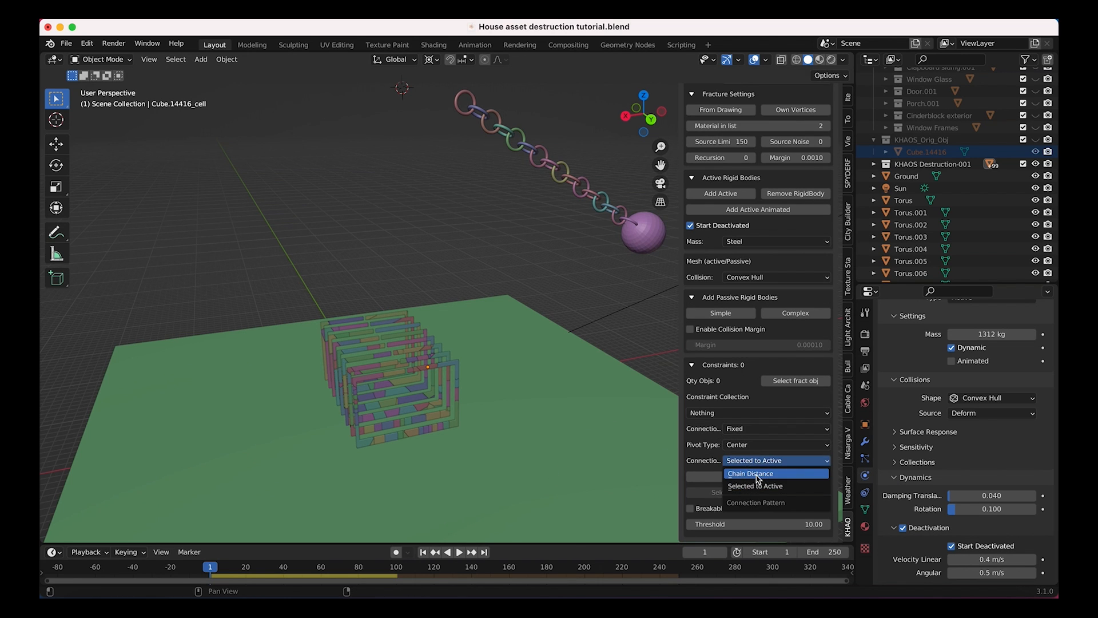
click(756, 474)
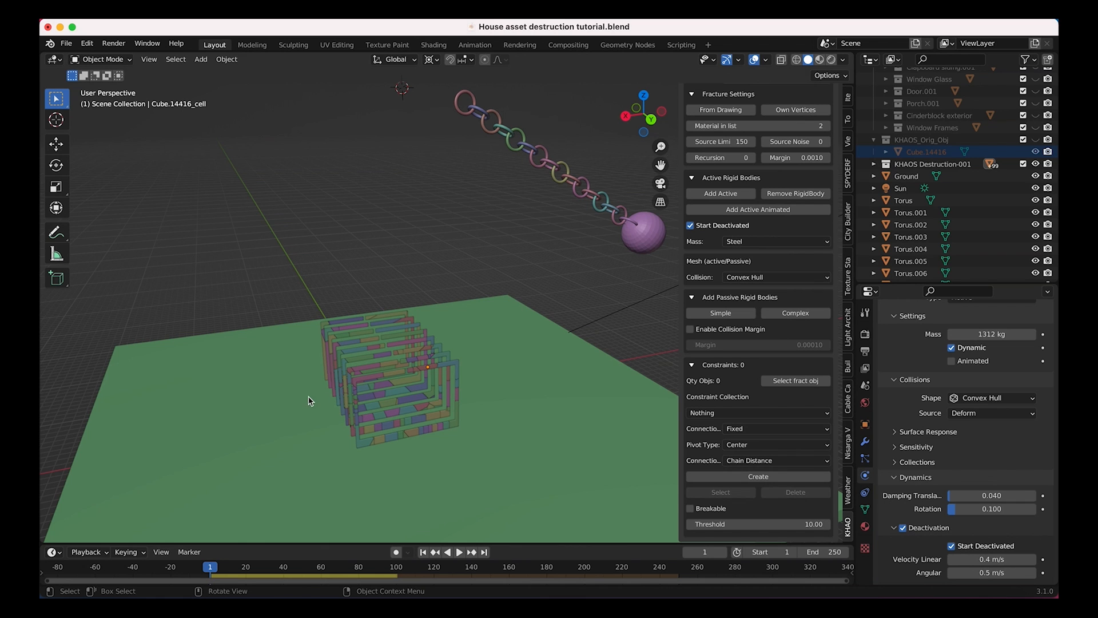
Select all fractured beam pieces and set their rigid body mass material to Timber.
scroll(746, 295, up, 8)
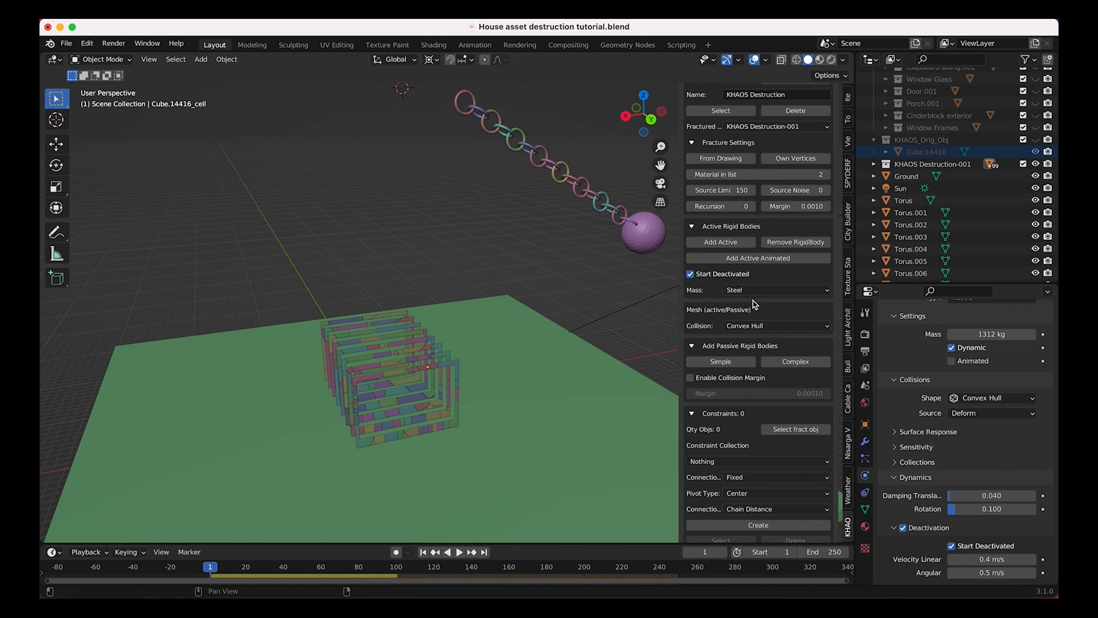
scroll(746, 296, up, 1)
click(720, 244)
scroll(752, 336, down, 4)
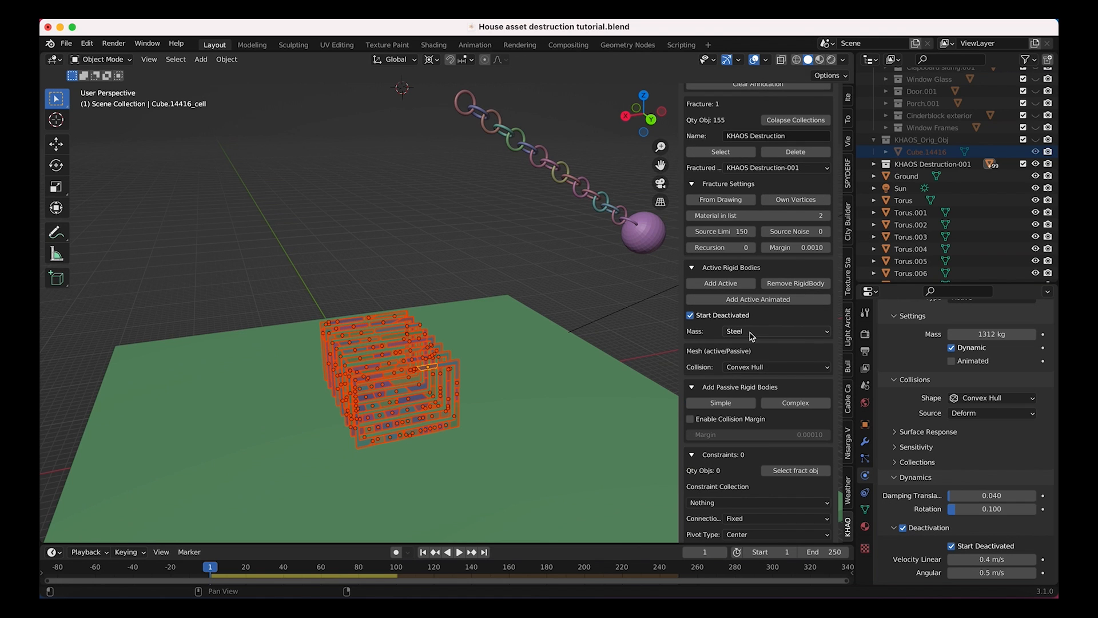
click(750, 333)
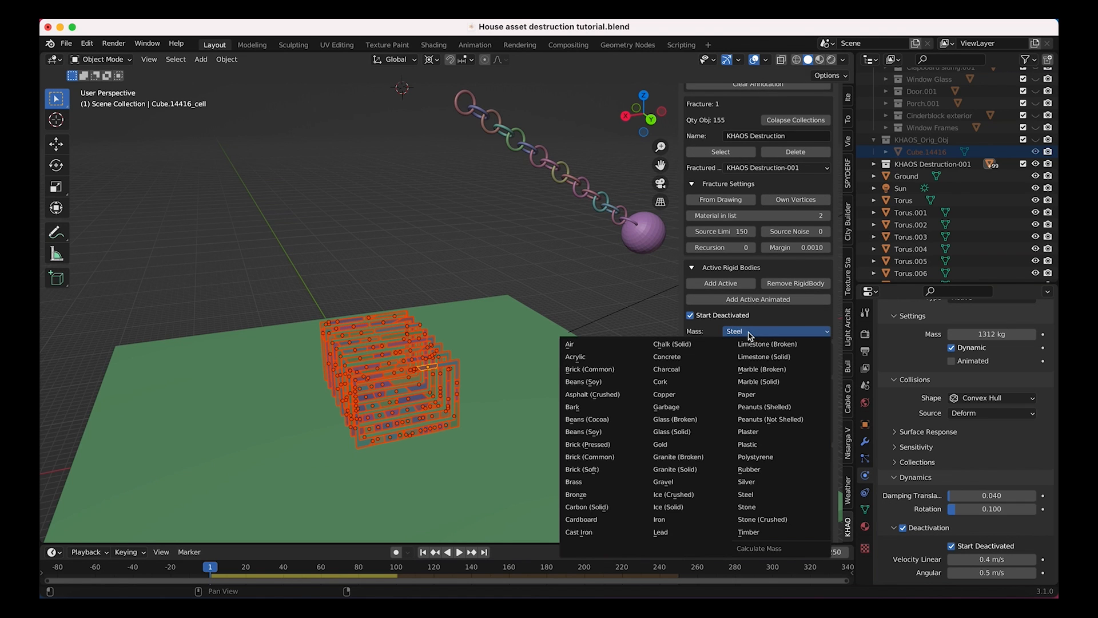
click(749, 532)
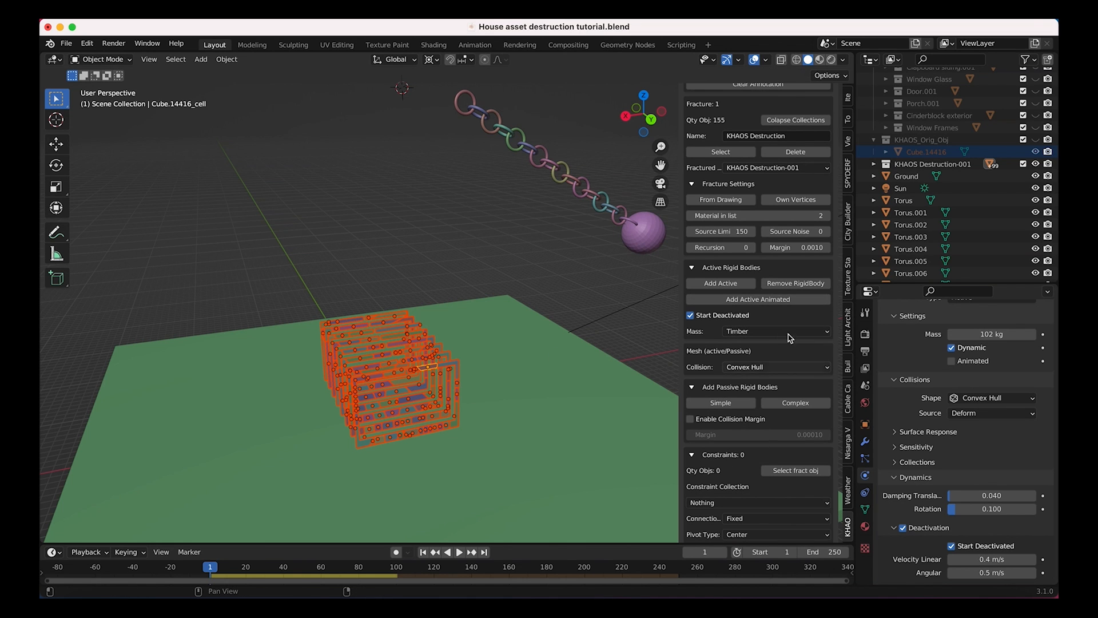
Create Fixed constraints with Center pivot and the Chain Distance pattern between the selected beam pieces, and inspect them.
scroll(741, 340, down, 4)
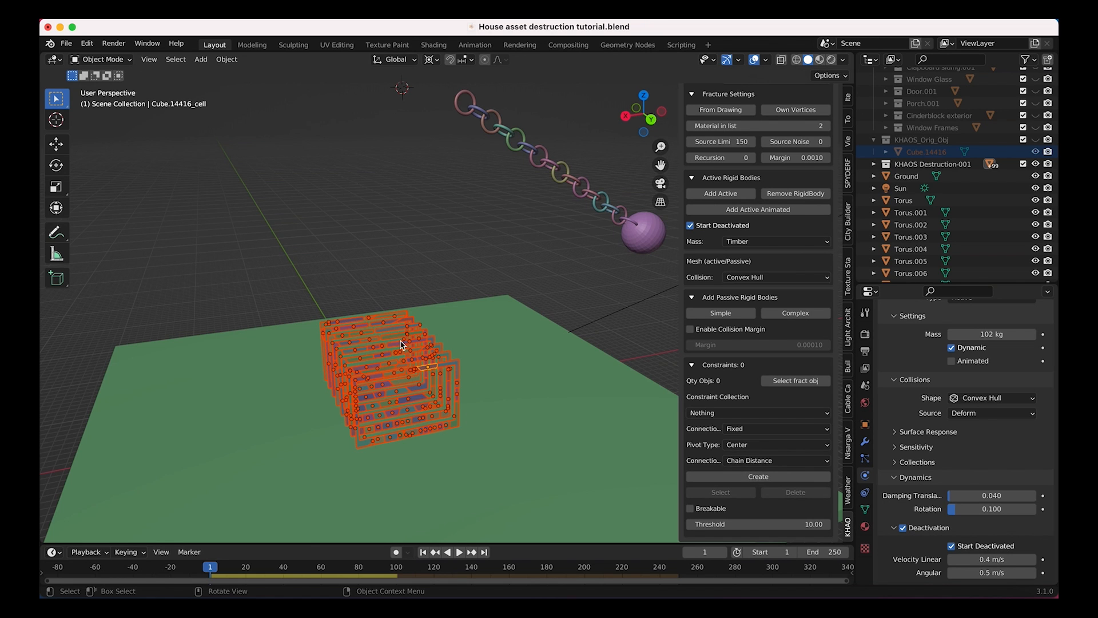
click(746, 479)
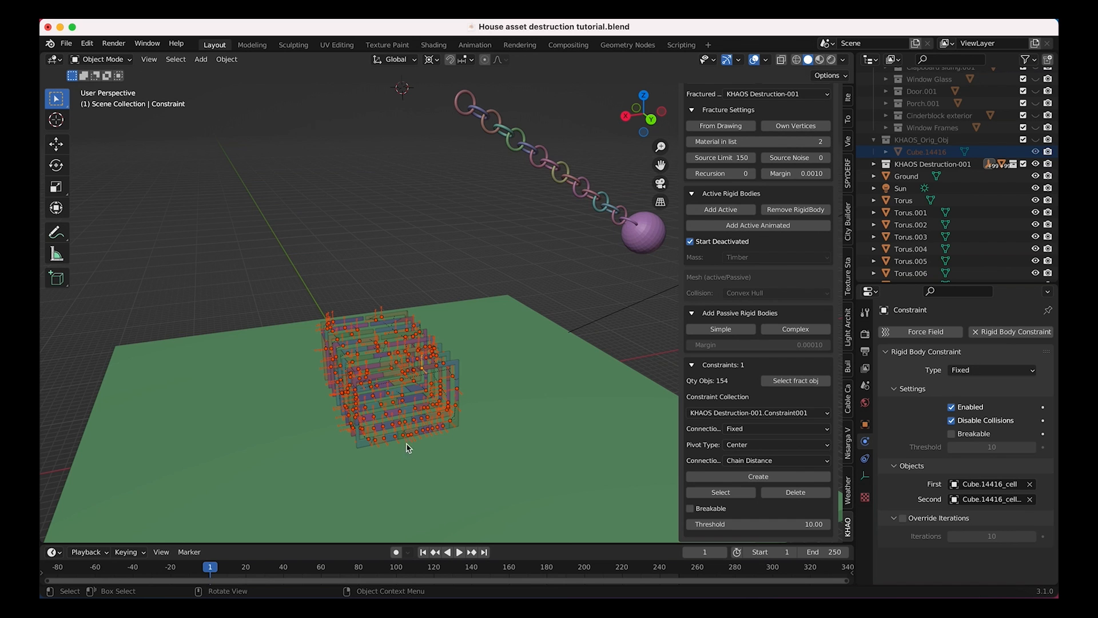
scroll(300, 346, up, 5)
middle_drag(301, 346, 404, 252)
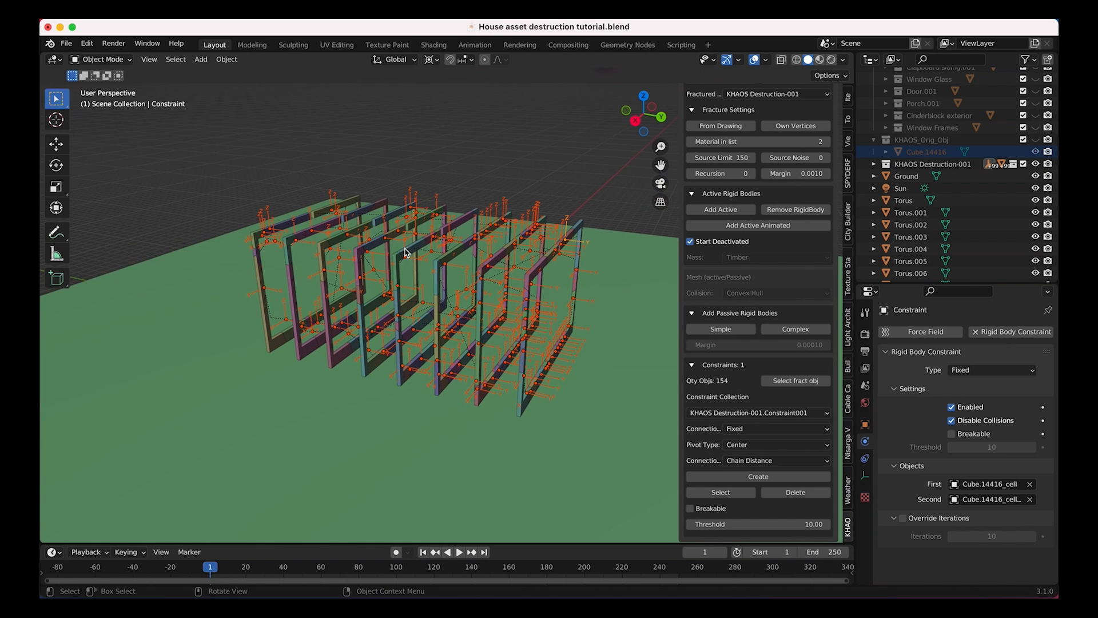
middle_drag(508, 267, 538, 330)
Make the new beam constraints breakable with a threshold of 2000.
click(691, 508)
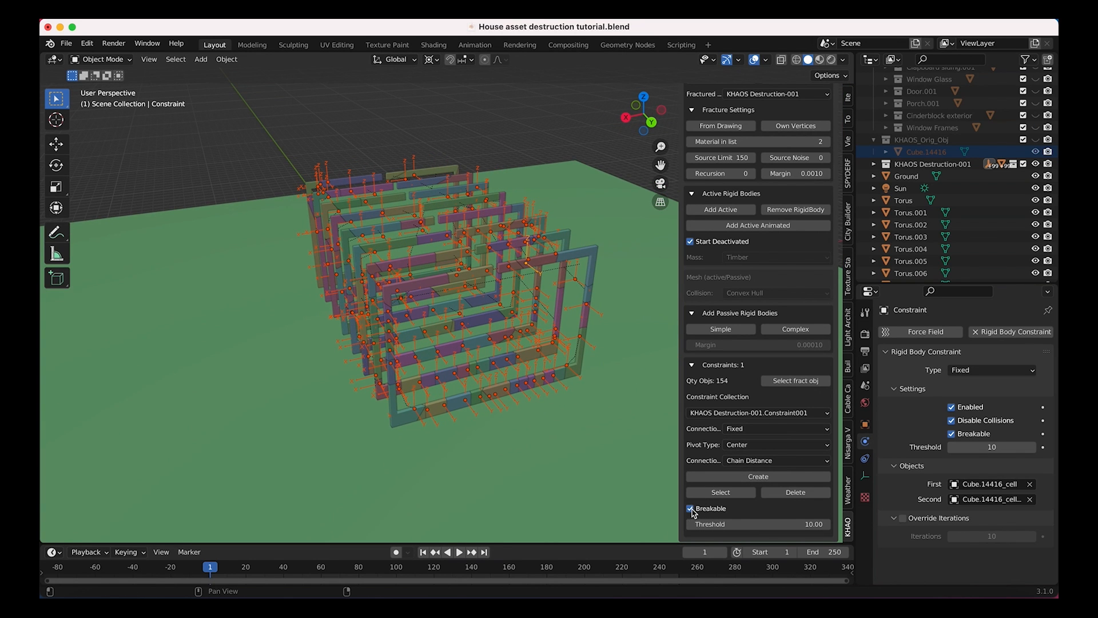
click(764, 525)
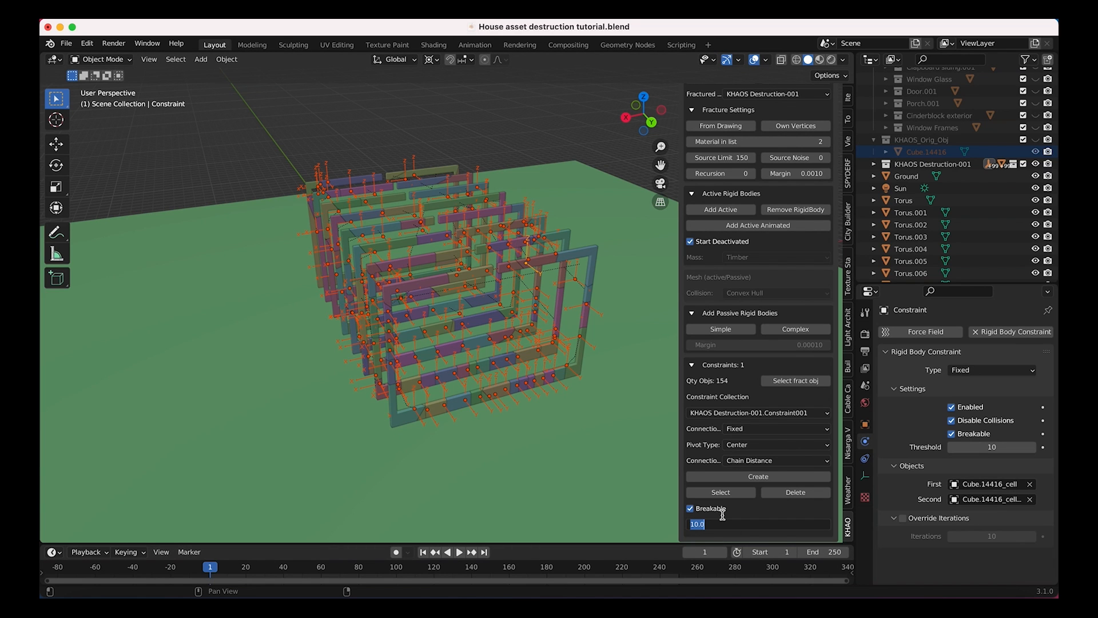
text(2000)
key(Return)
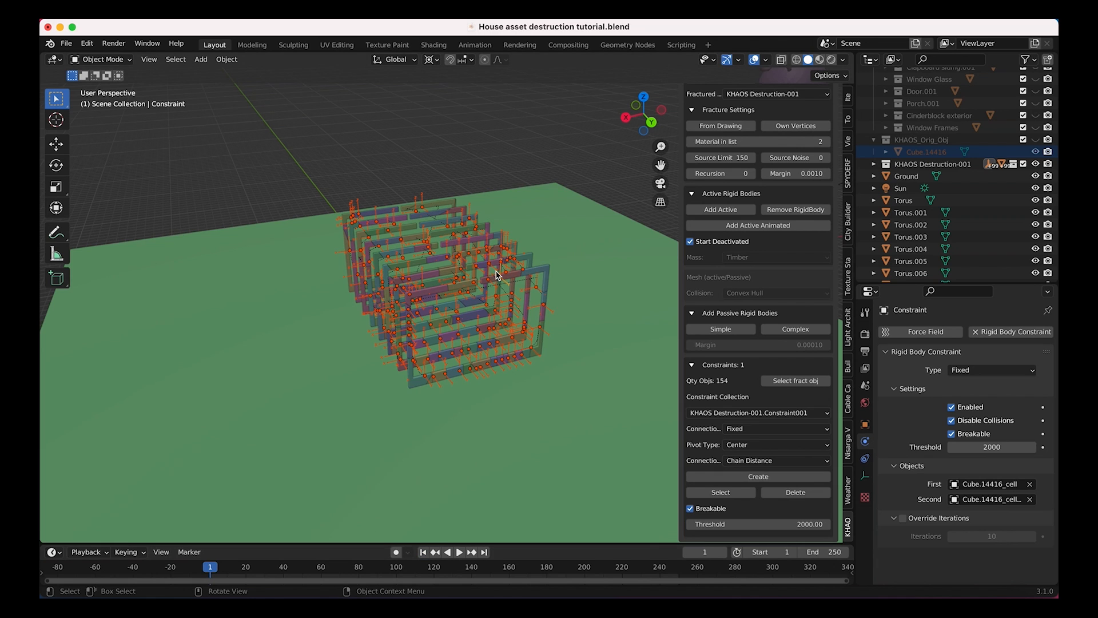
Turn off the Extras viewport overlay to hide the constraint empties around the beams.
scroll(495, 275, down, 3)
scroll(496, 276, down, 4)
scroll(496, 275, down, 5)
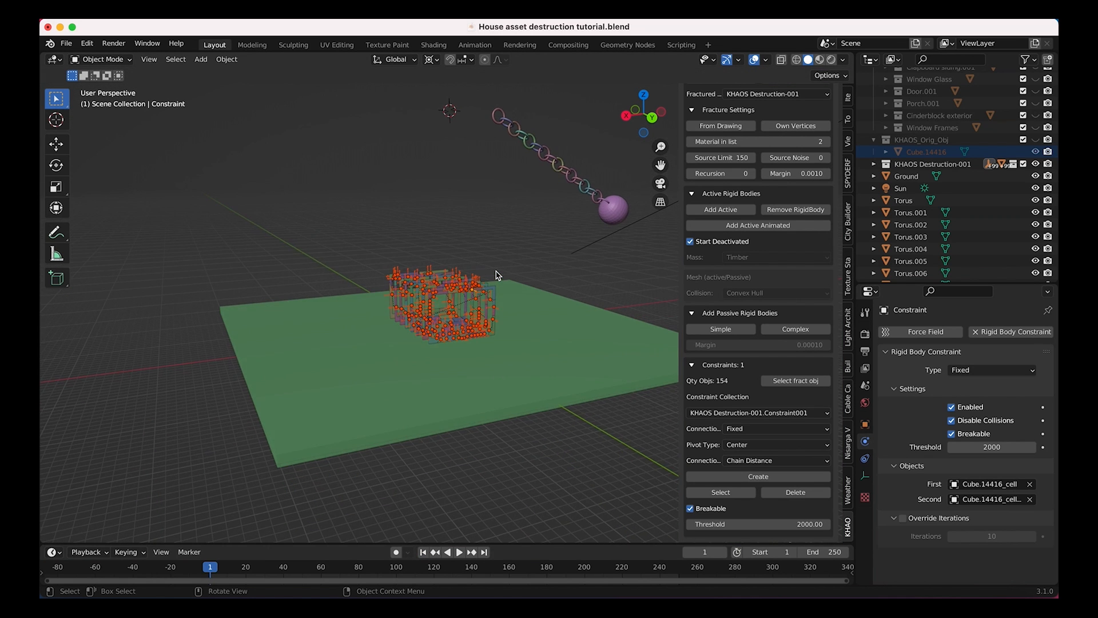
scroll(496, 275, up, 3)
shift+scroll(496, 275, right, 2)
shift+scroll(496, 275, right, 1)
scroll(496, 275, up, 2)
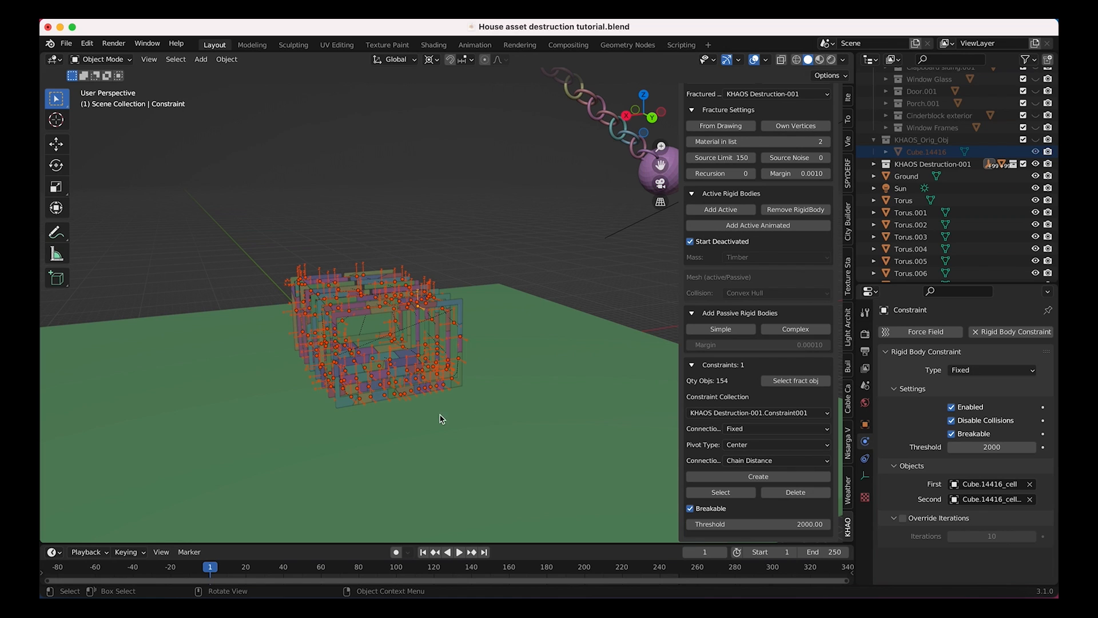
click(766, 60)
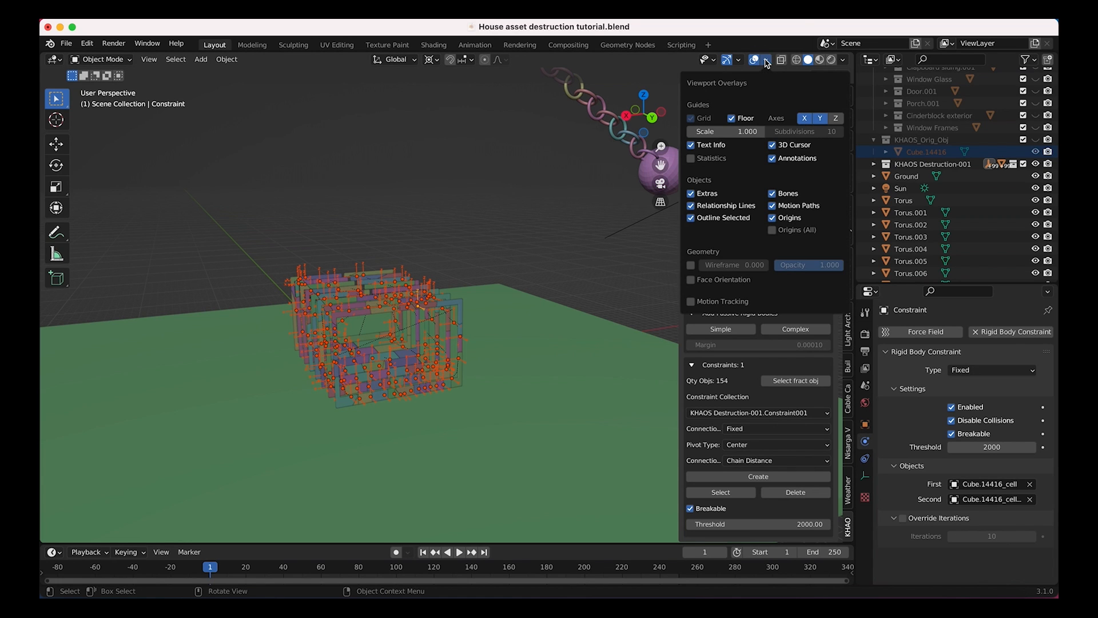
click(691, 194)
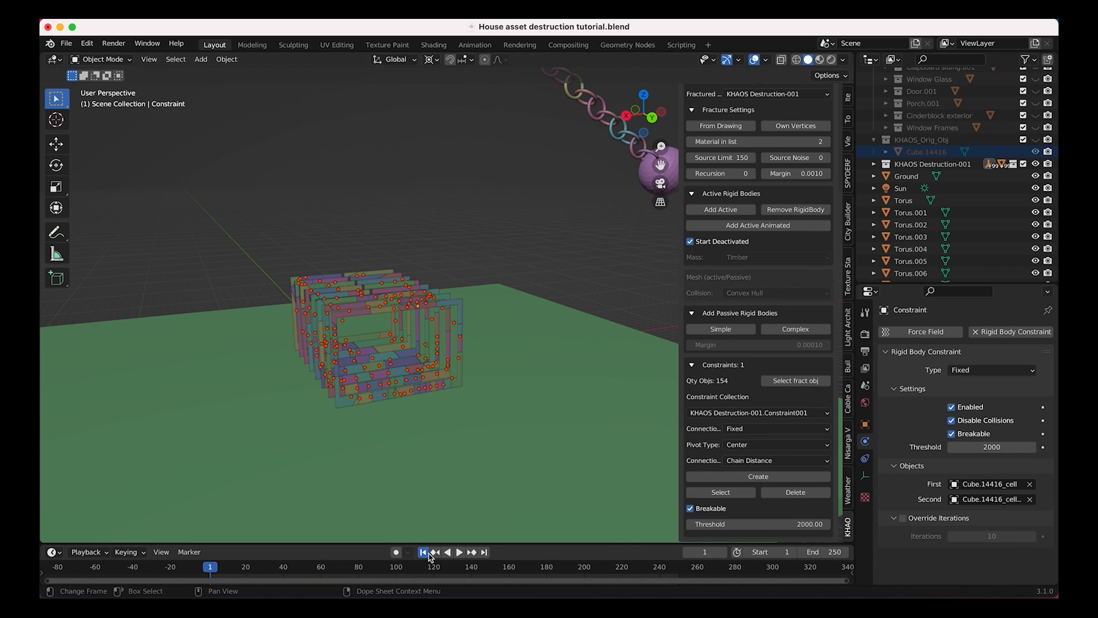
Play the wrecking ball simulation from frame 1 to frame 100, then examine the broken beams from several angles.
click(459, 551)
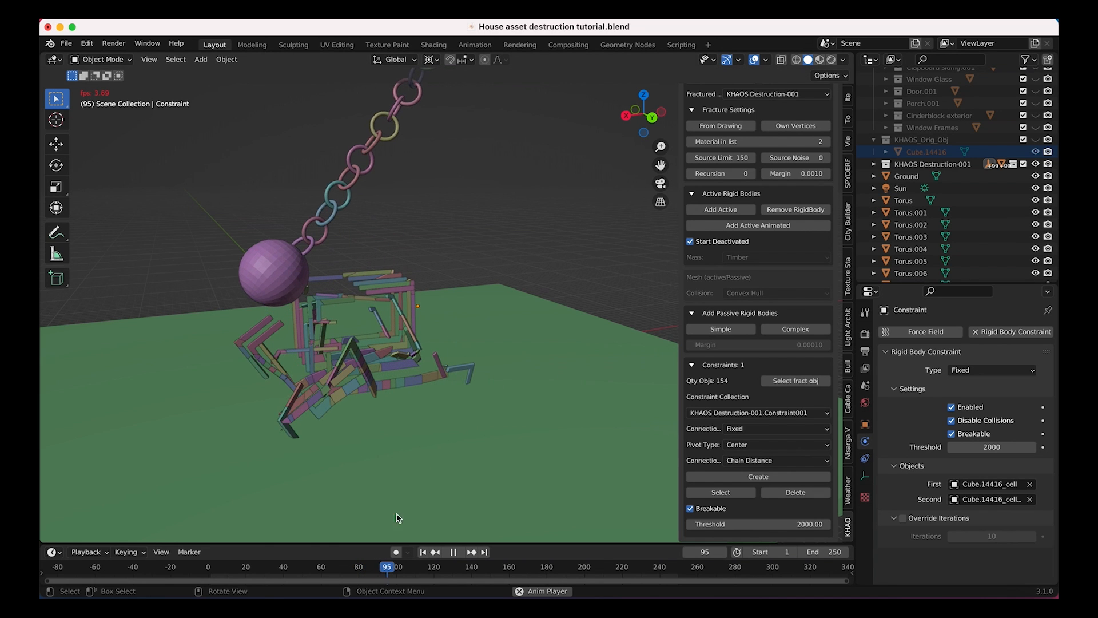
click(457, 555)
scroll(461, 374, right, 10)
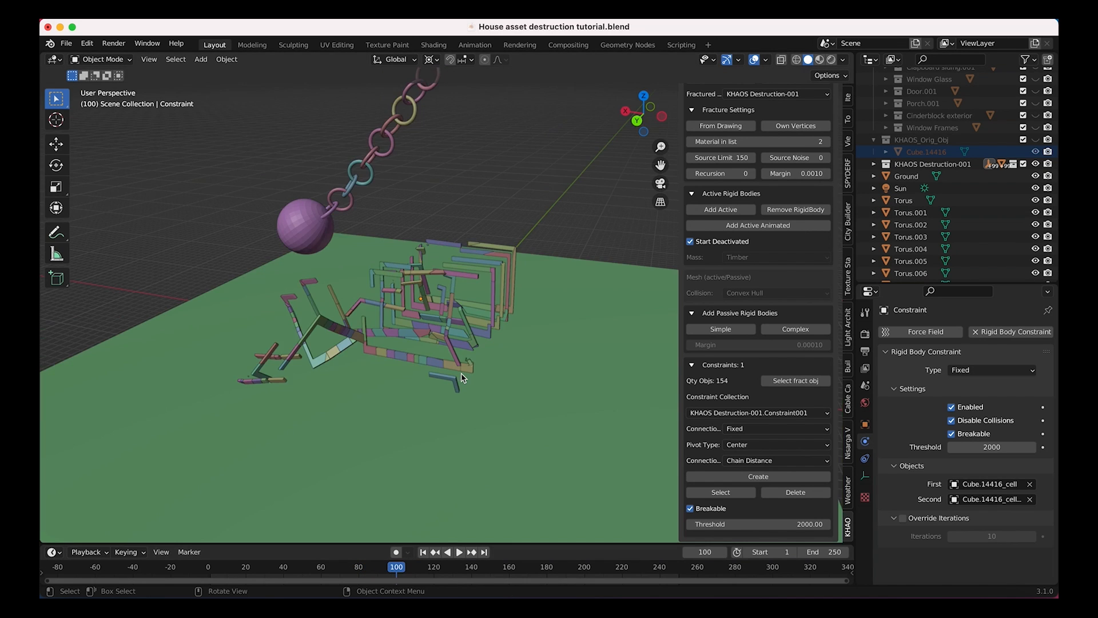
scroll(461, 374, right, 10)
scroll(461, 374, left, 15)
scroll(462, 378, left, 5)
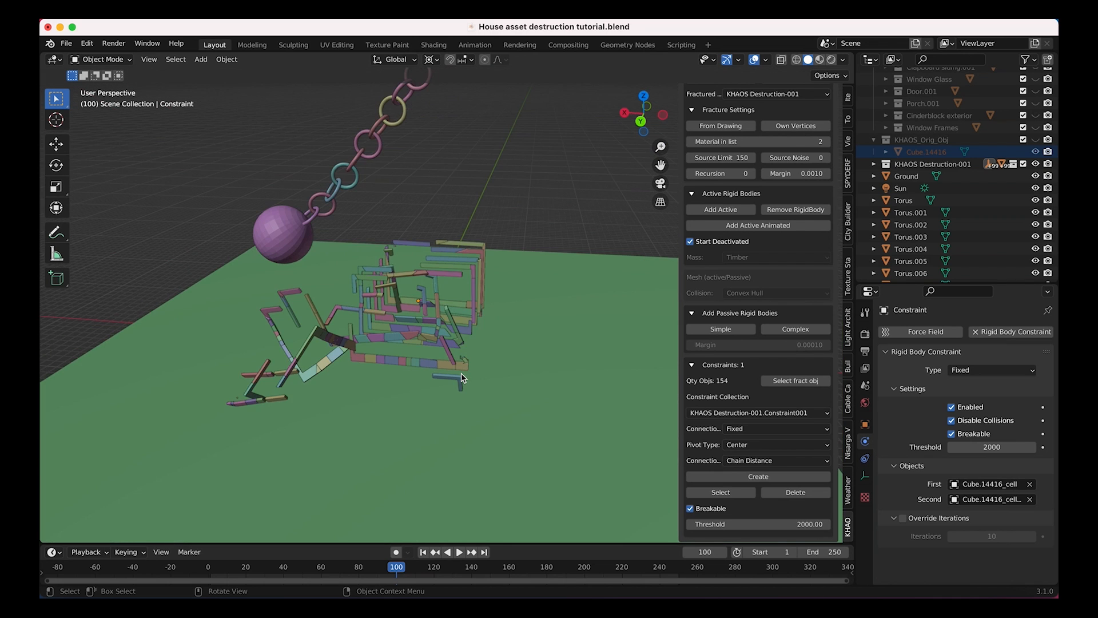
scroll(462, 377, down, 5)
scroll(463, 378, left, 8)
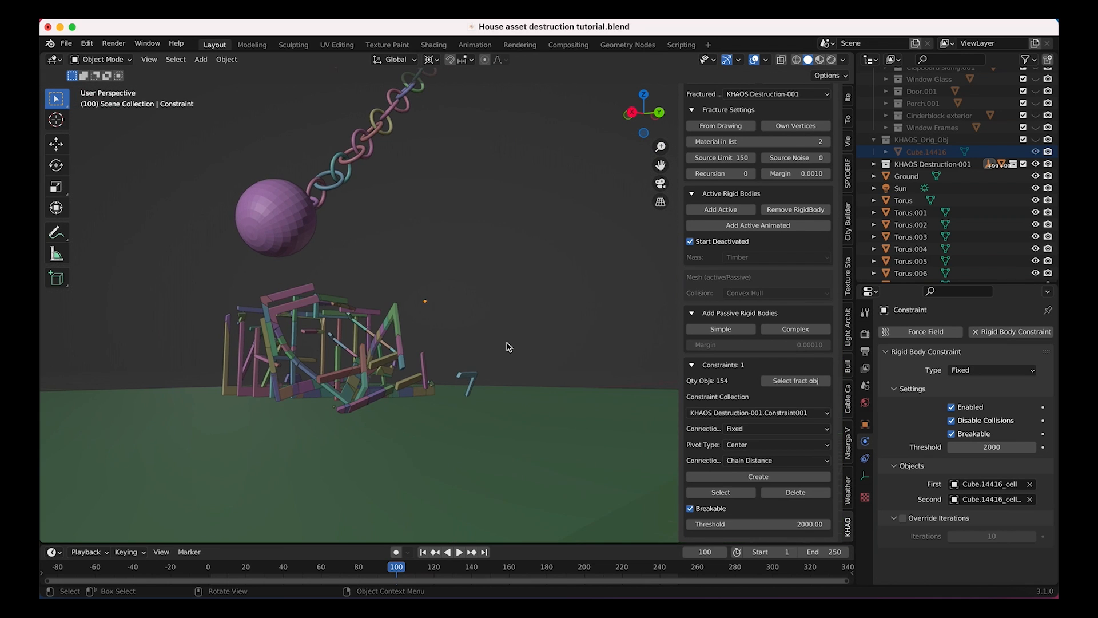
scroll(507, 346, up, 5)
scroll(507, 346, right, 8)
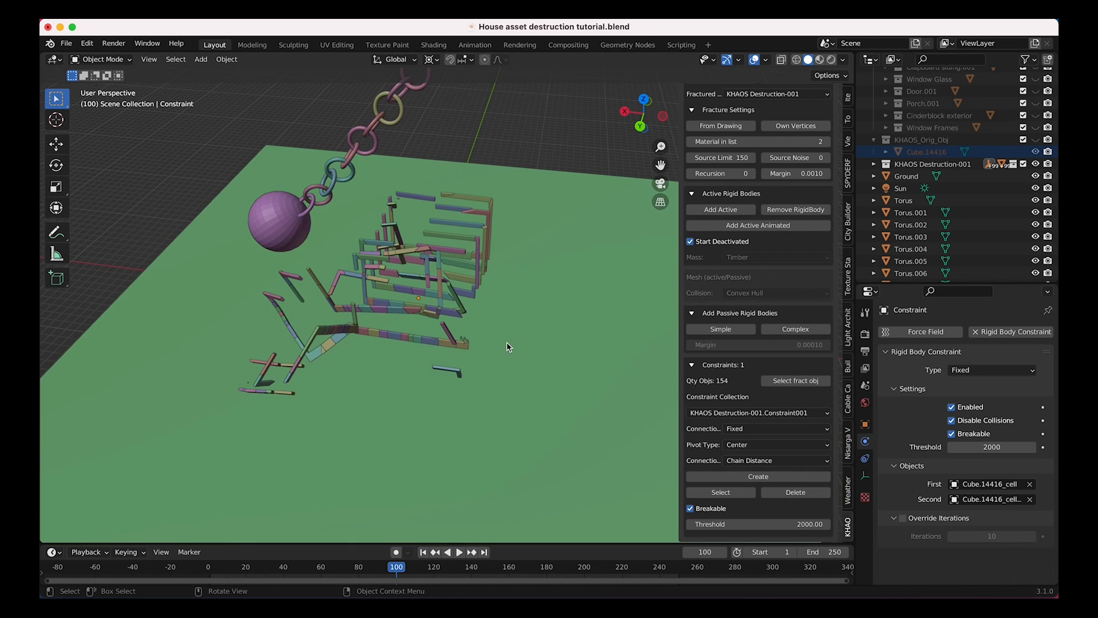
scroll(506, 347, up, 4)
Choose KHAOS Destruction-001.Constraint001 as the constraint collection and return the timeline to frame 1.
click(758, 412)
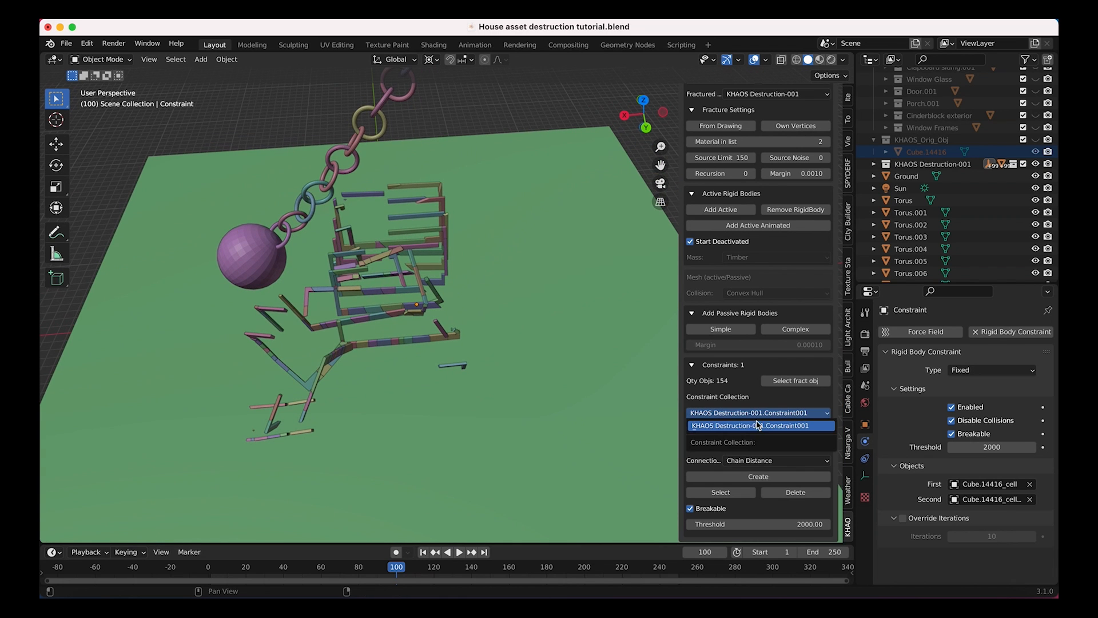
click(758, 424)
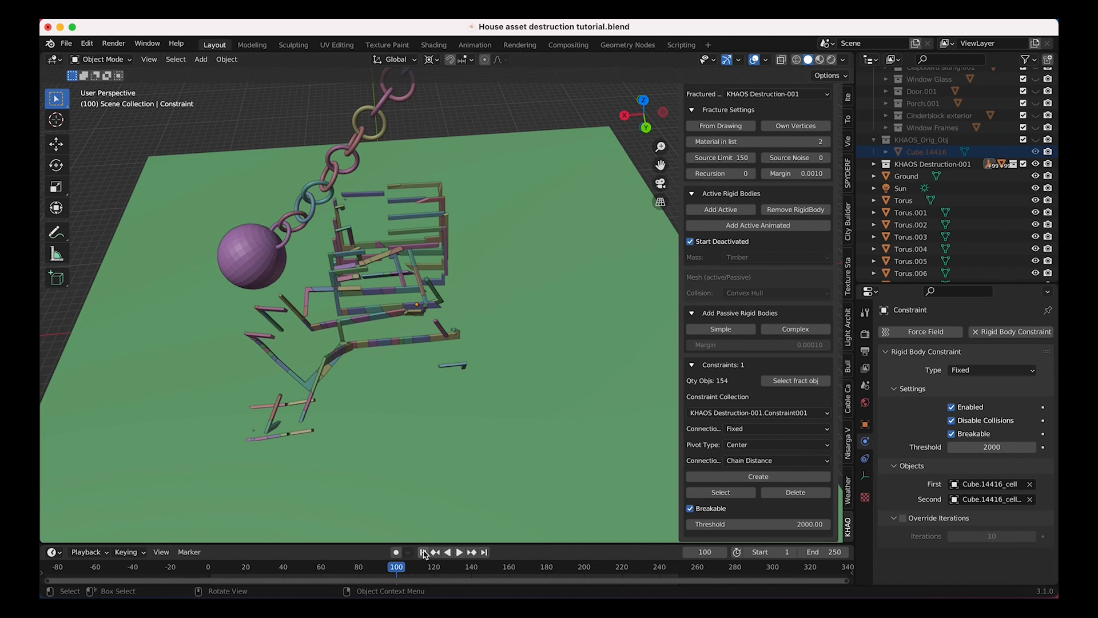
scroll(441, 285, down, 8)
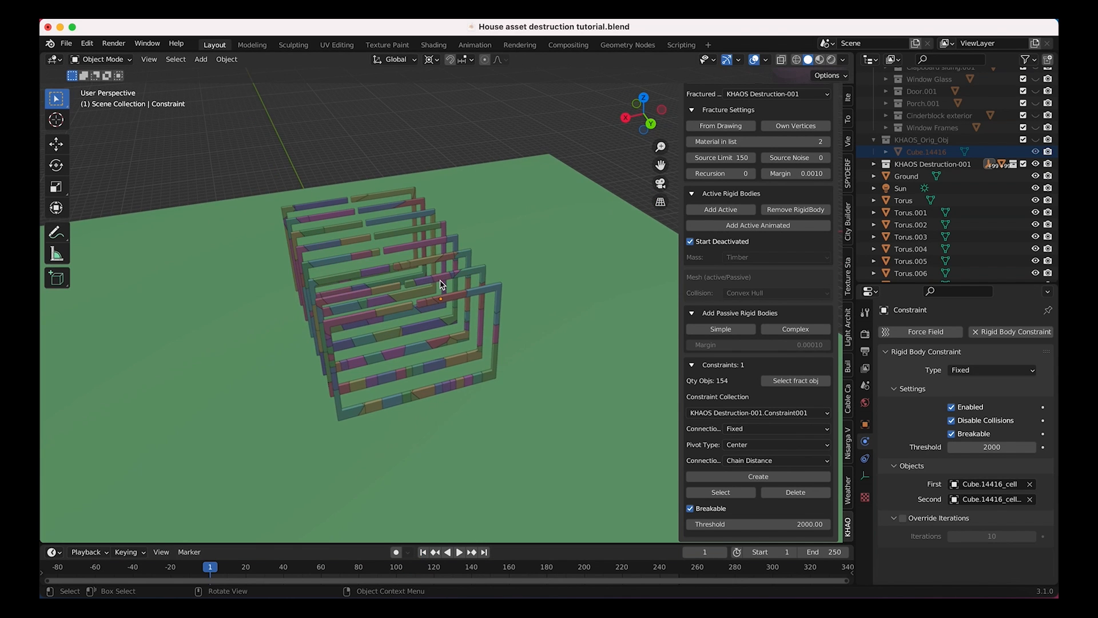
Play the wrecking ball simulation to frame 99, examine the broken beams, and return the timeline to frame 1.
middle_drag(440, 285, 380, 292)
key(space)
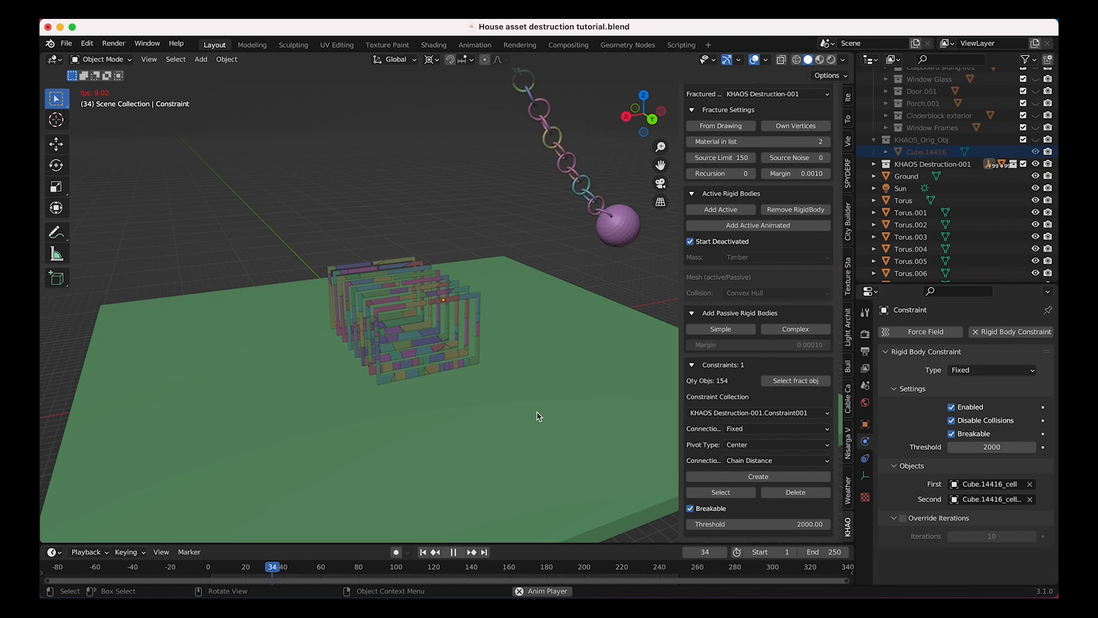
scroll(538, 413, right, 3)
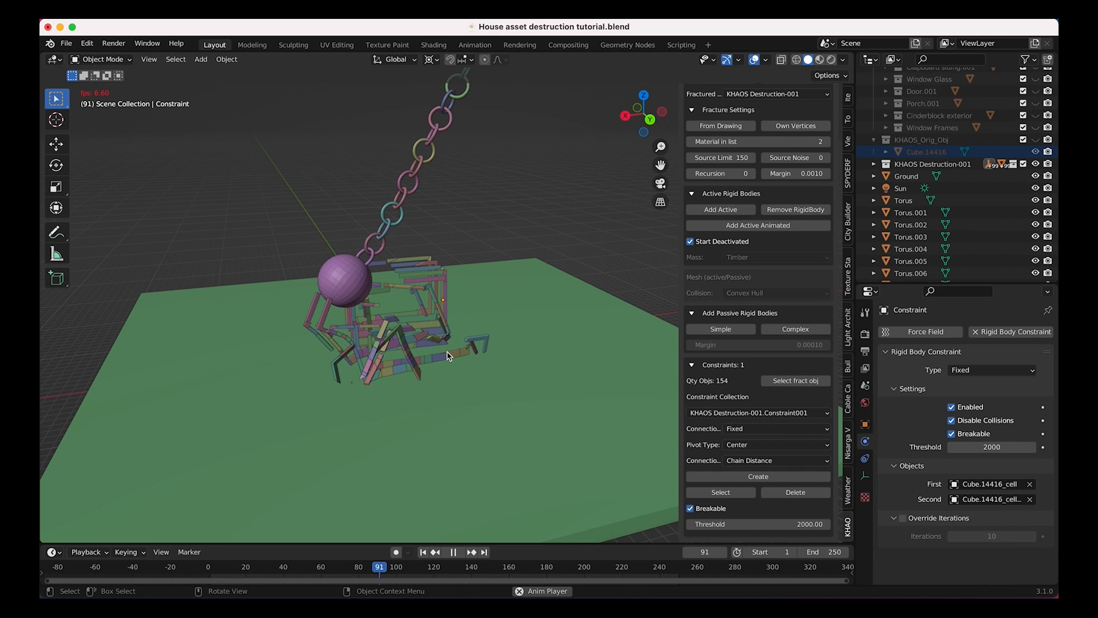
key(space)
middle_drag(447, 356, 512, 375)
scroll(554, 382, right, 5)
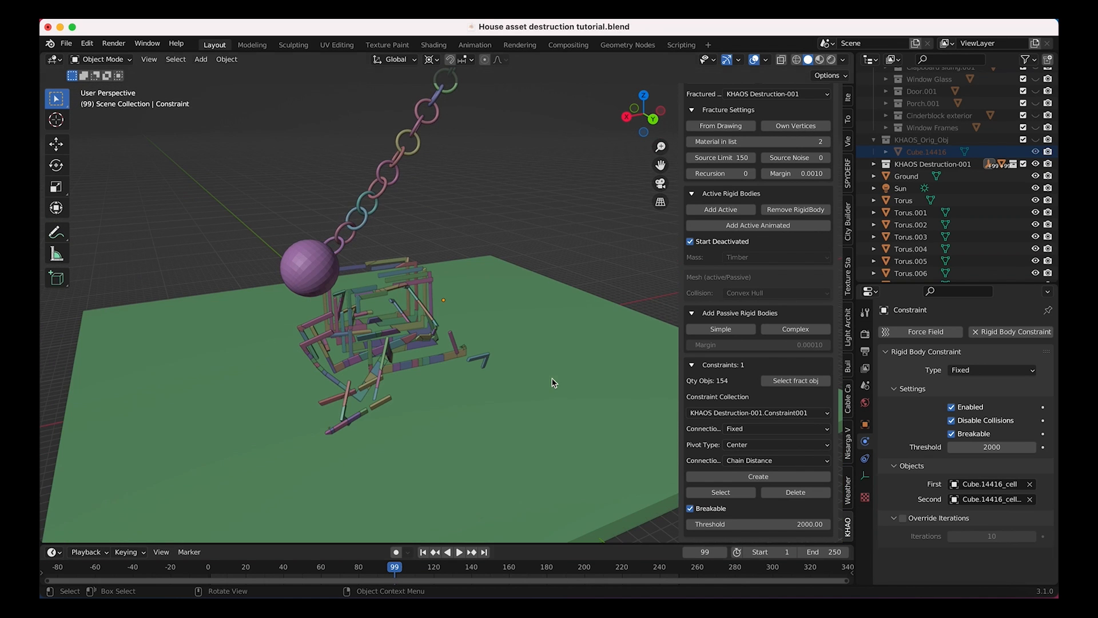
key(shift+Left)
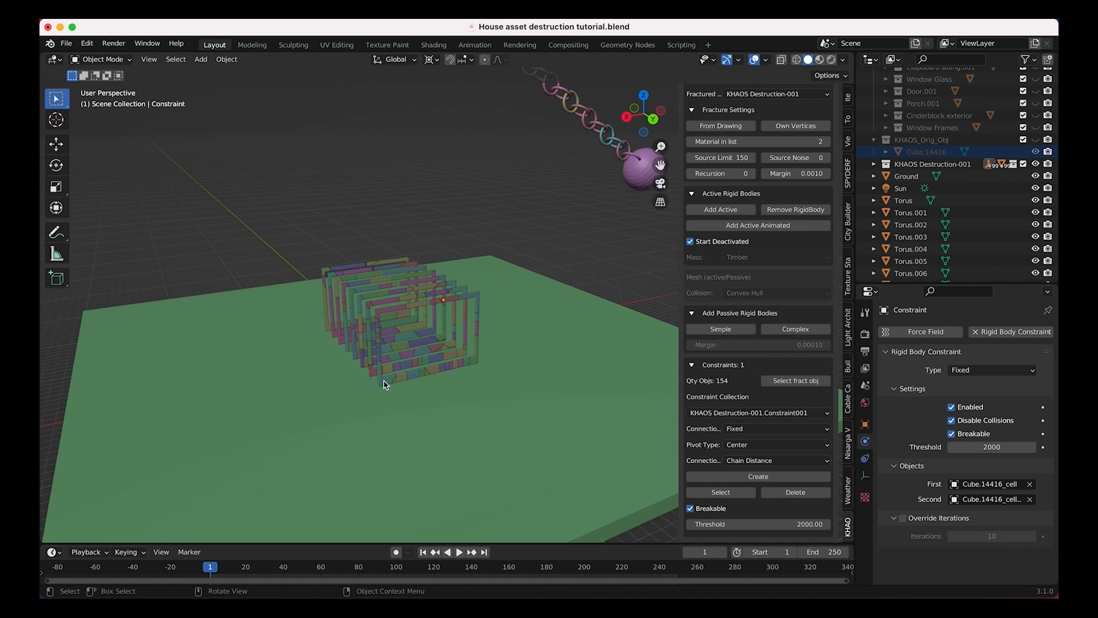
Create Fixed, Chain Distance constraints between the ground and the lower fragments of the beam frames.
scroll(384, 385, right, 5)
scroll(385, 385, left, 10)
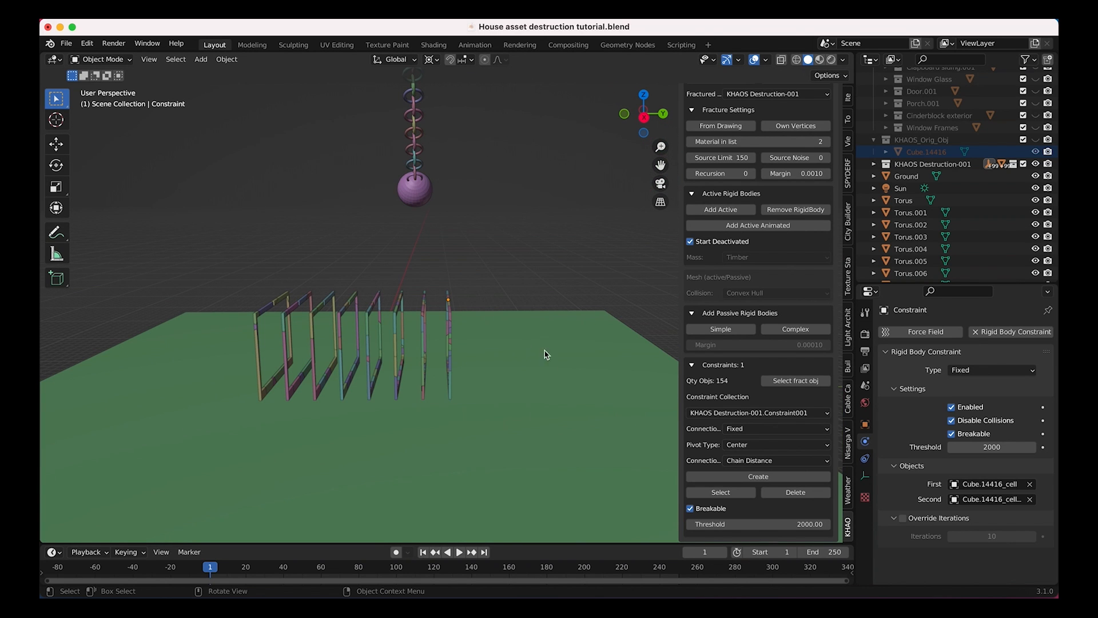
click(542, 412)
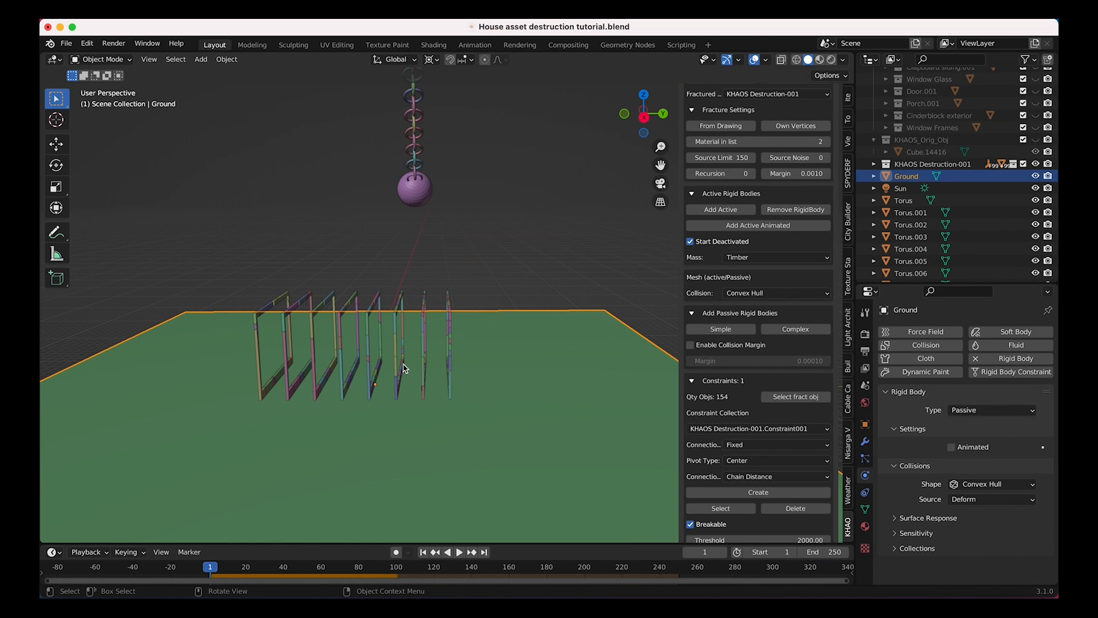
middle_drag(382, 375, 458, 357)
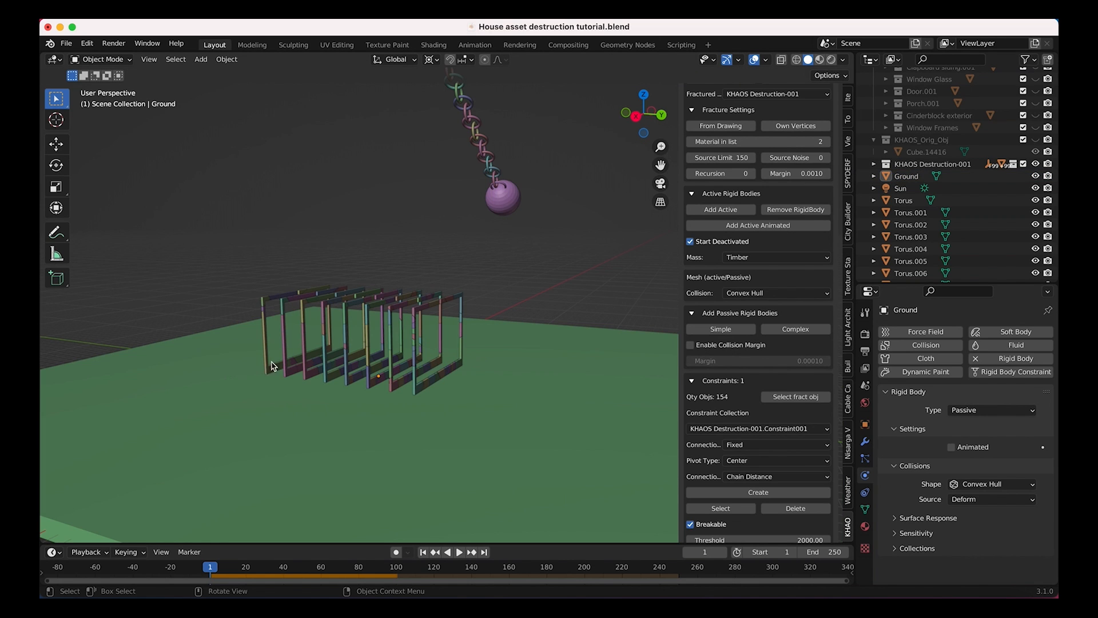
drag(230, 350, 500, 421)
middle_drag(499, 420, 507, 268)
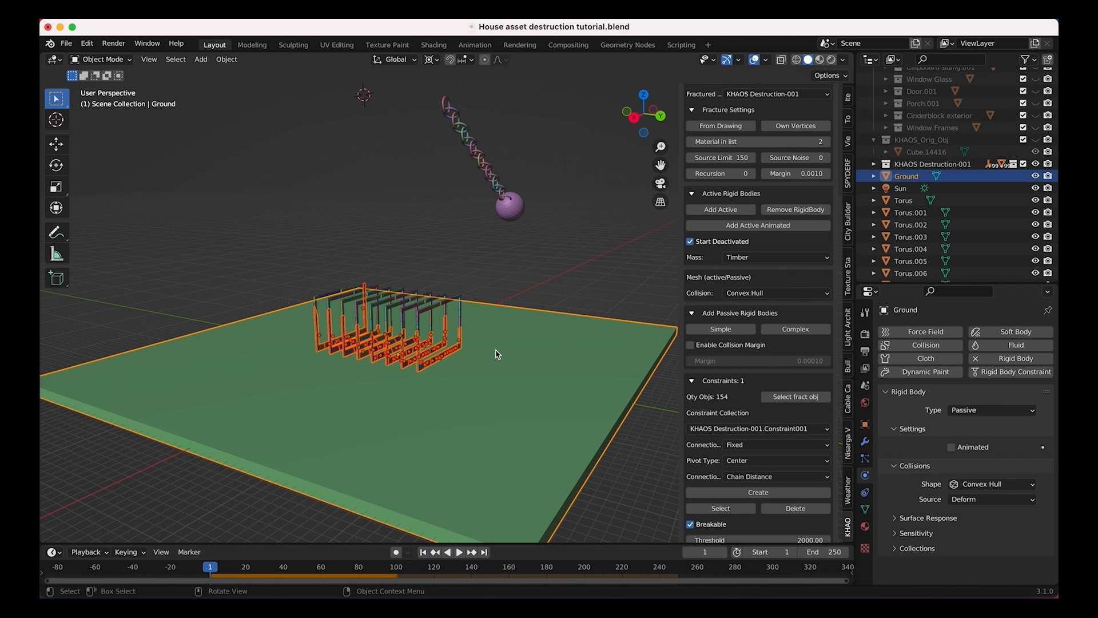
scroll(498, 381, down, 3)
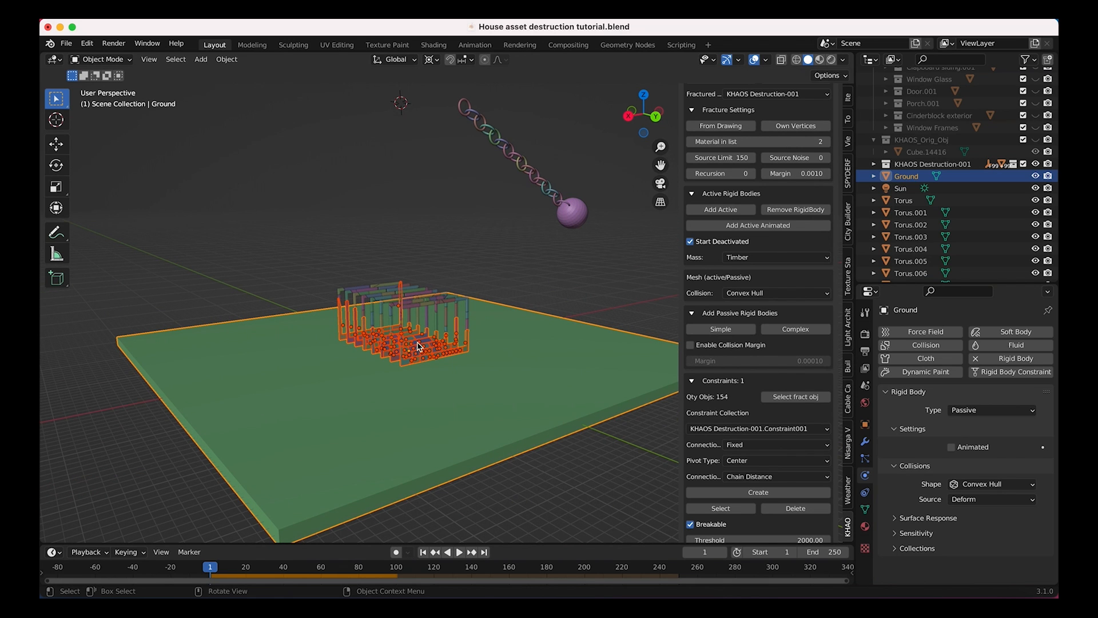
scroll(743, 491, down, 1)
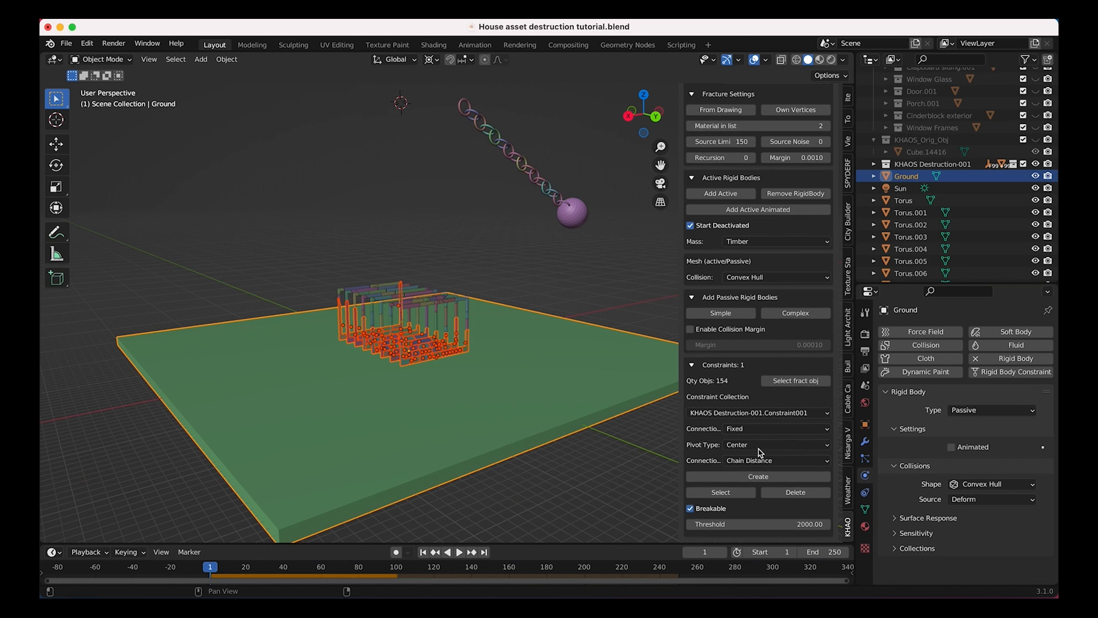
click(742, 478)
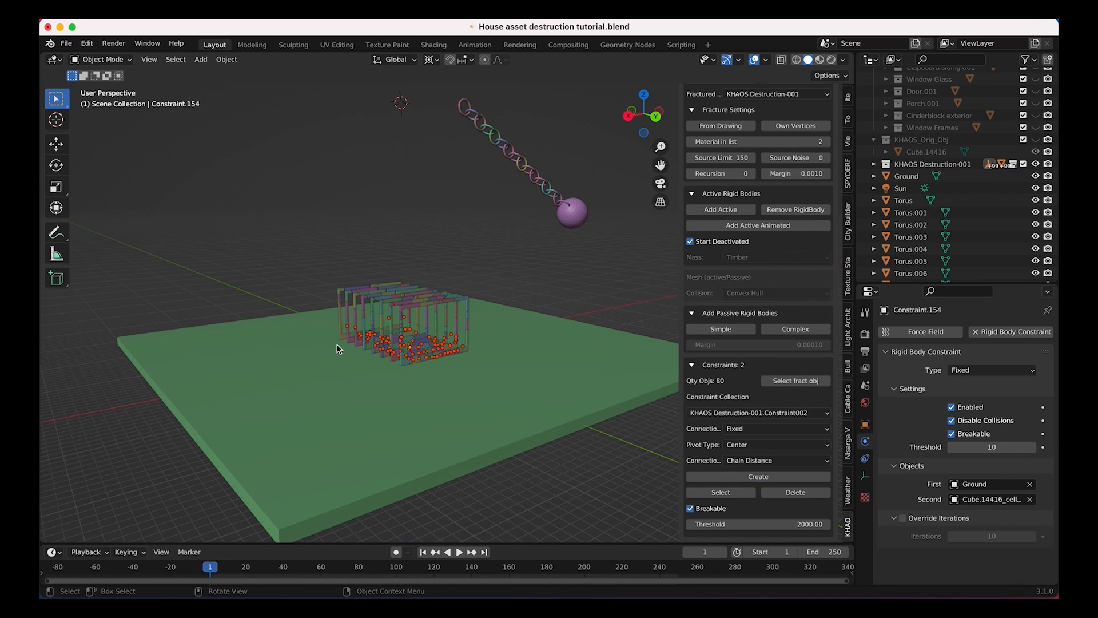
Turn on the Extras viewport overlay to show the constraint empties around the beams.
middle_drag(383, 368, 420, 347)
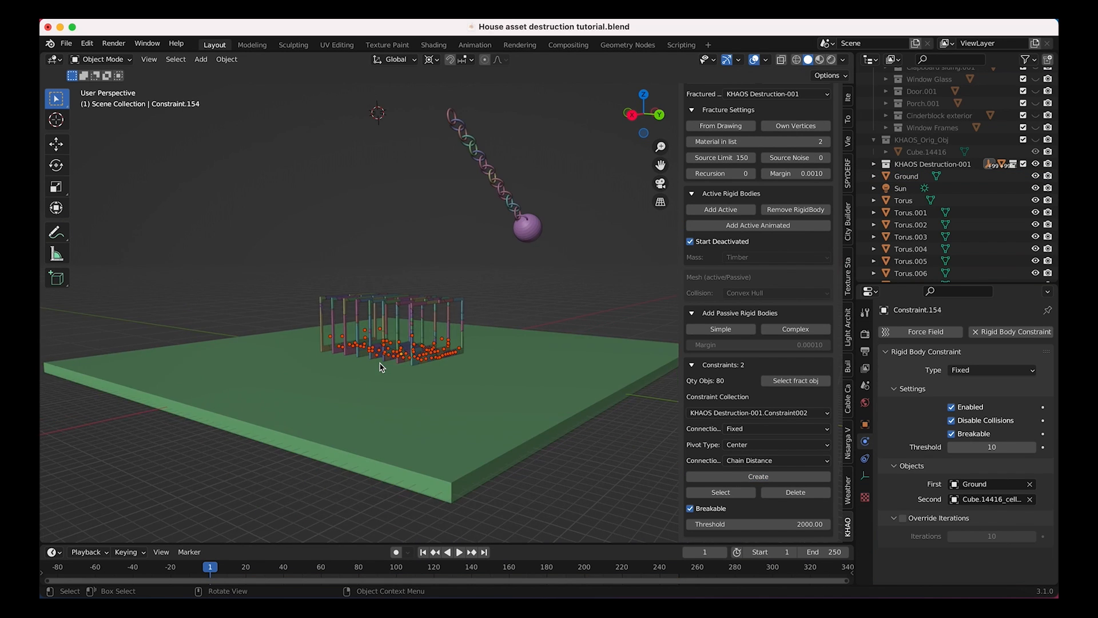
scroll(425, 322, up, 3)
click(767, 60)
click(691, 194)
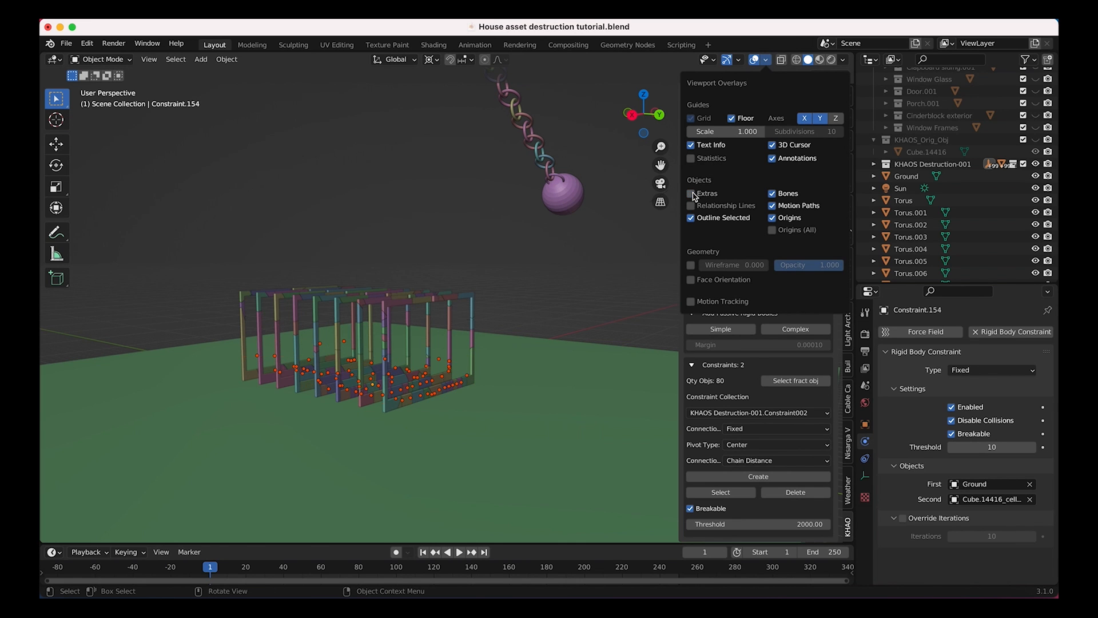
scroll(332, 382, right, 5)
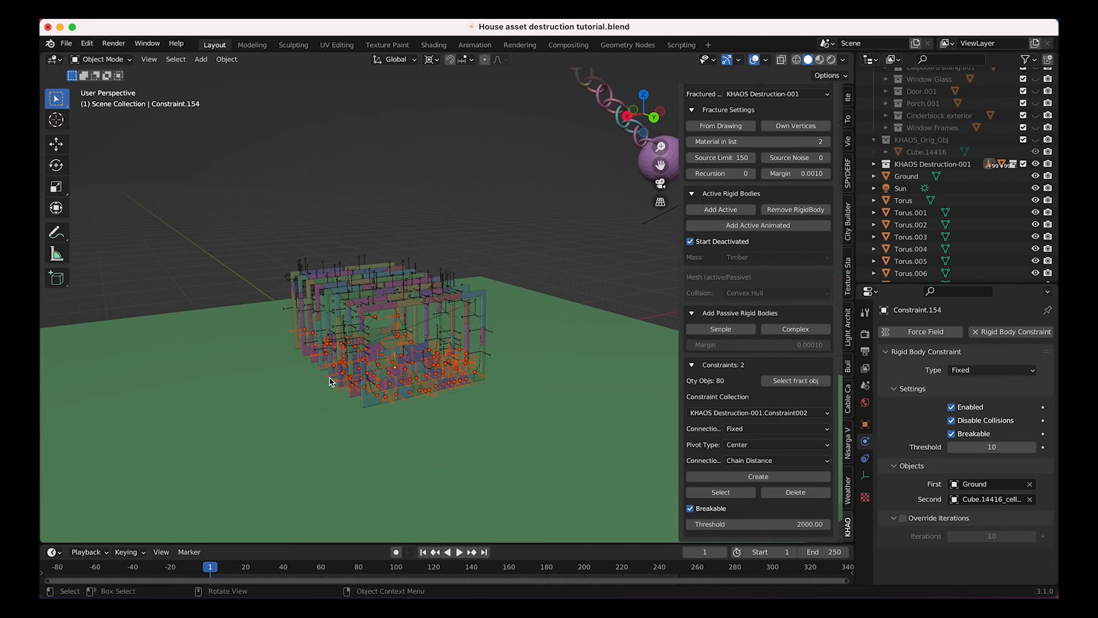
scroll(332, 381, up, 3)
Set the breaking threshold of the ground constraints in KHAOS Destruction-001.Constraint002 to 2000.
click(754, 416)
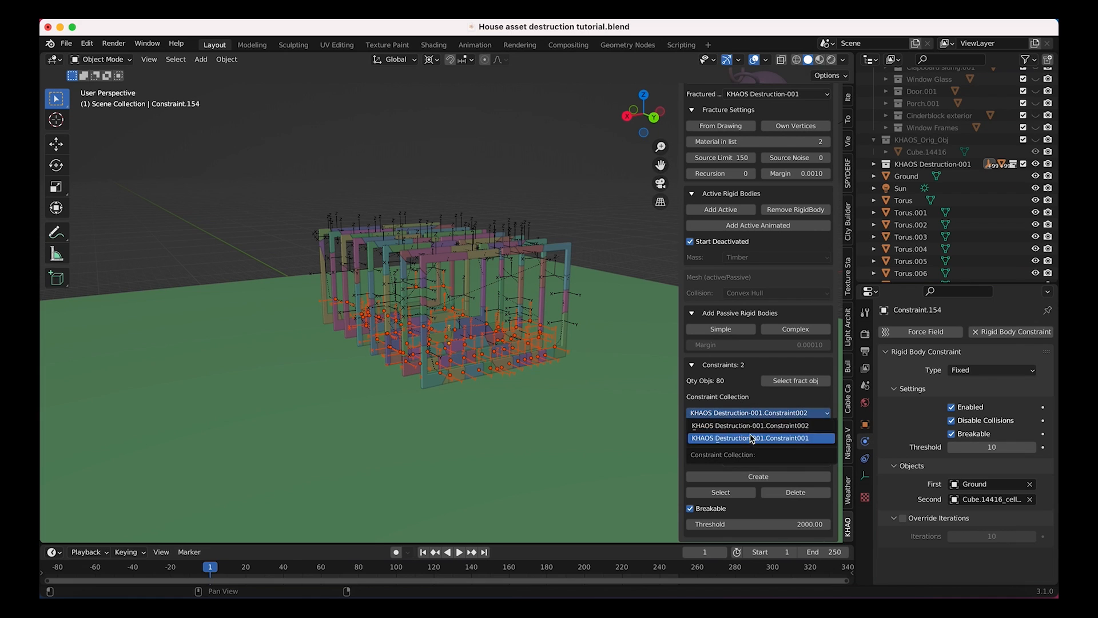
click(772, 425)
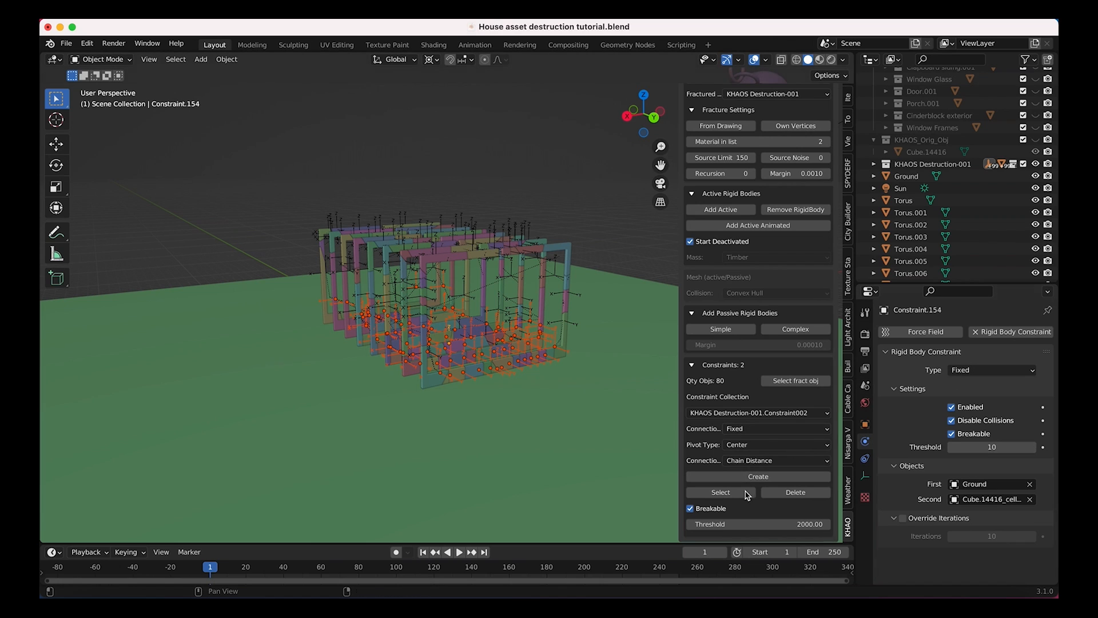
click(783, 525)
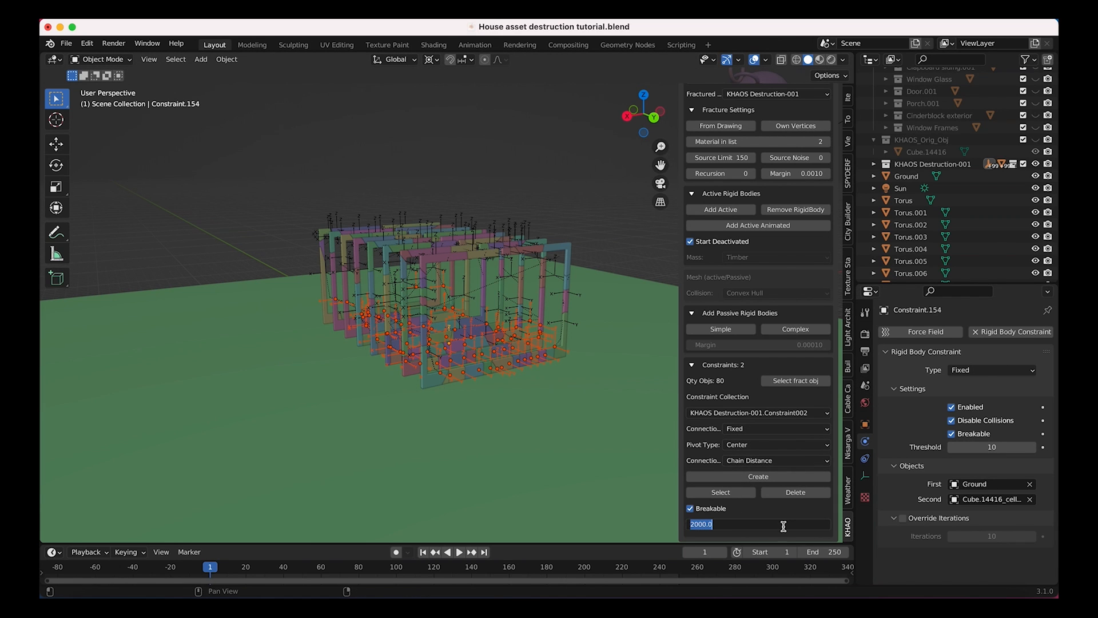
key(Return)
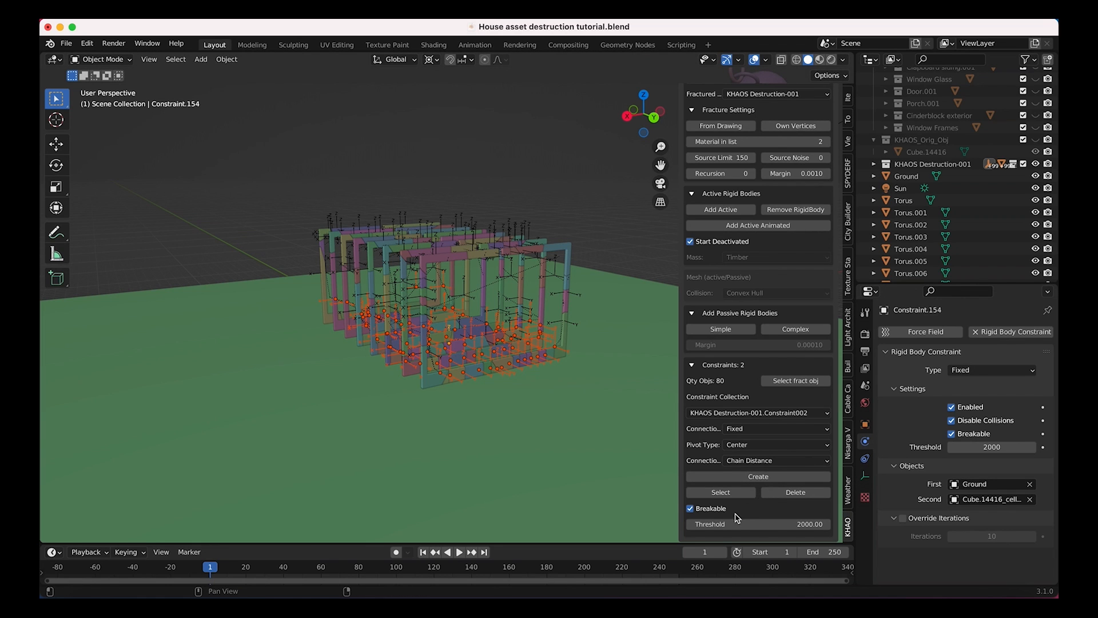
Make the ground constraints unbreakable and keep KHAOS Destruction-001.Constraint002 as the constraint collection after checking Constraint001.
click(691, 509)
click(777, 414)
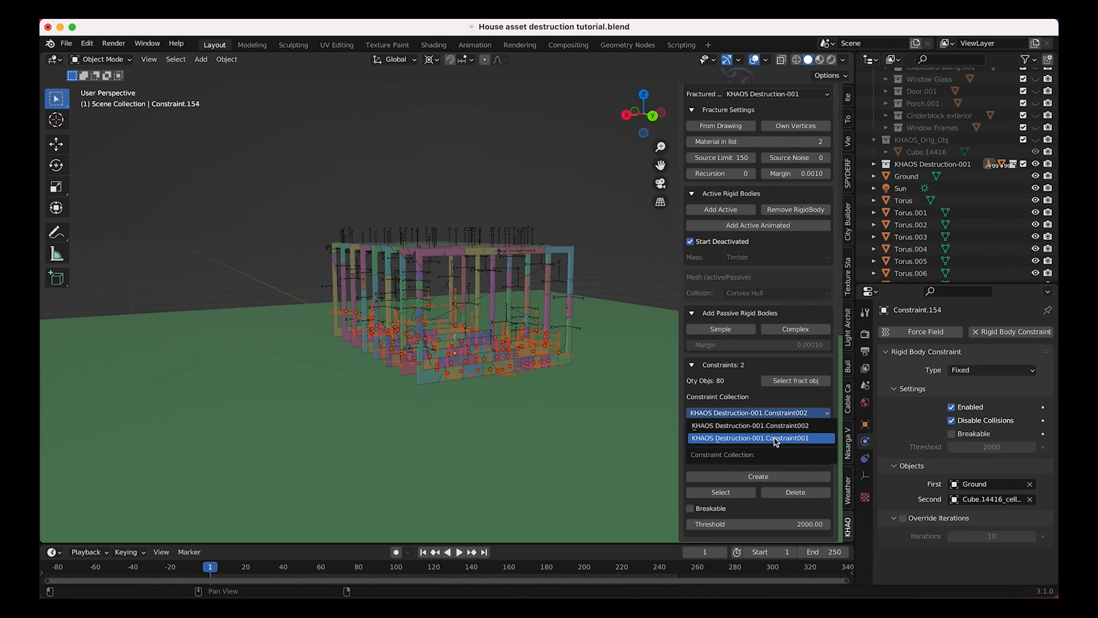
click(776, 438)
click(778, 413)
click(778, 424)
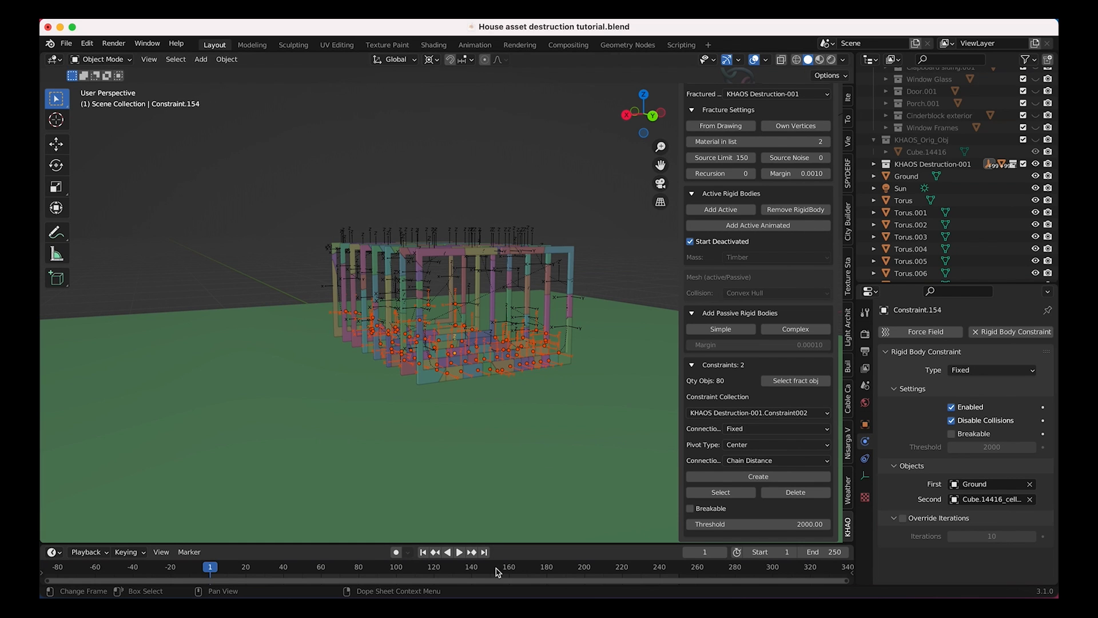
Play the simulation to frame 105 to check how the anchored beams break, and return to frame 1.
key(space)
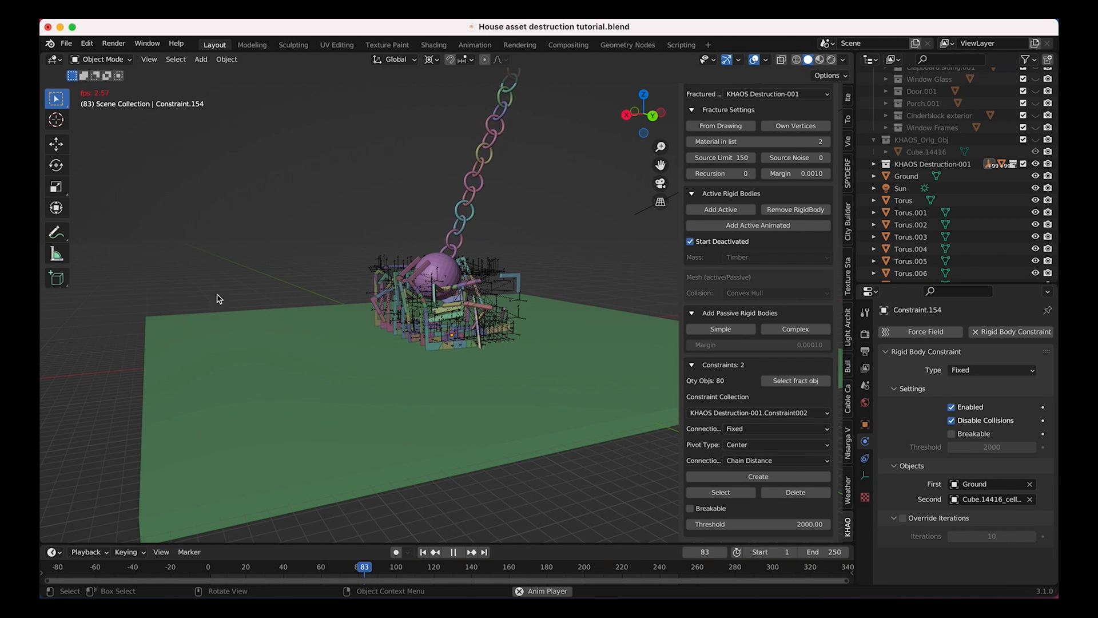
middle_drag(445, 319, 449, 289)
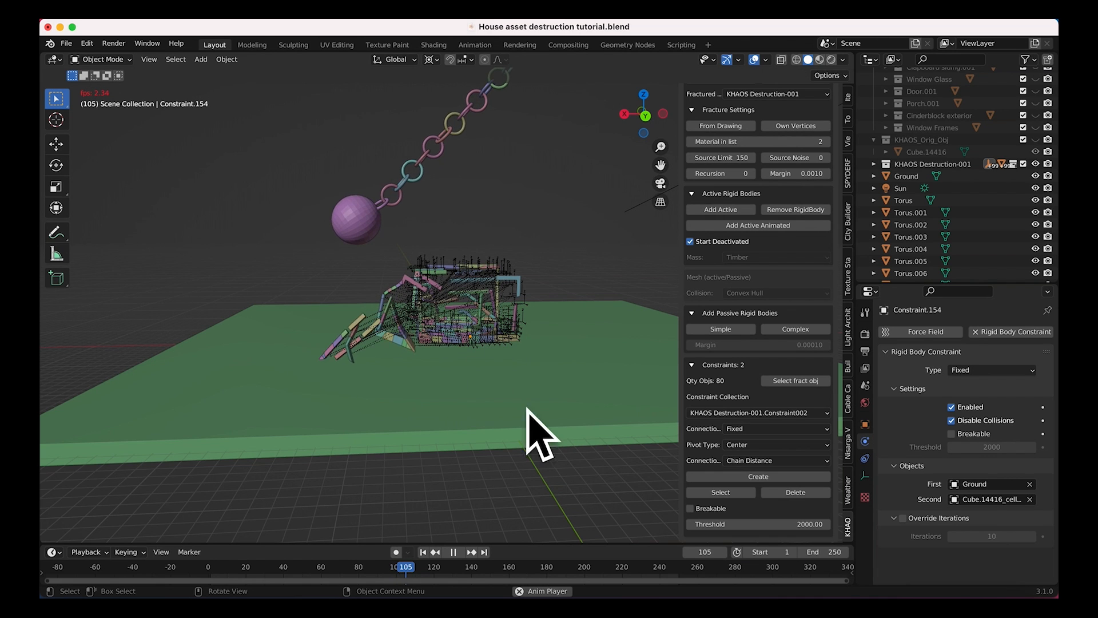
key(Escape)
middle_drag(449, 339, 463, 354)
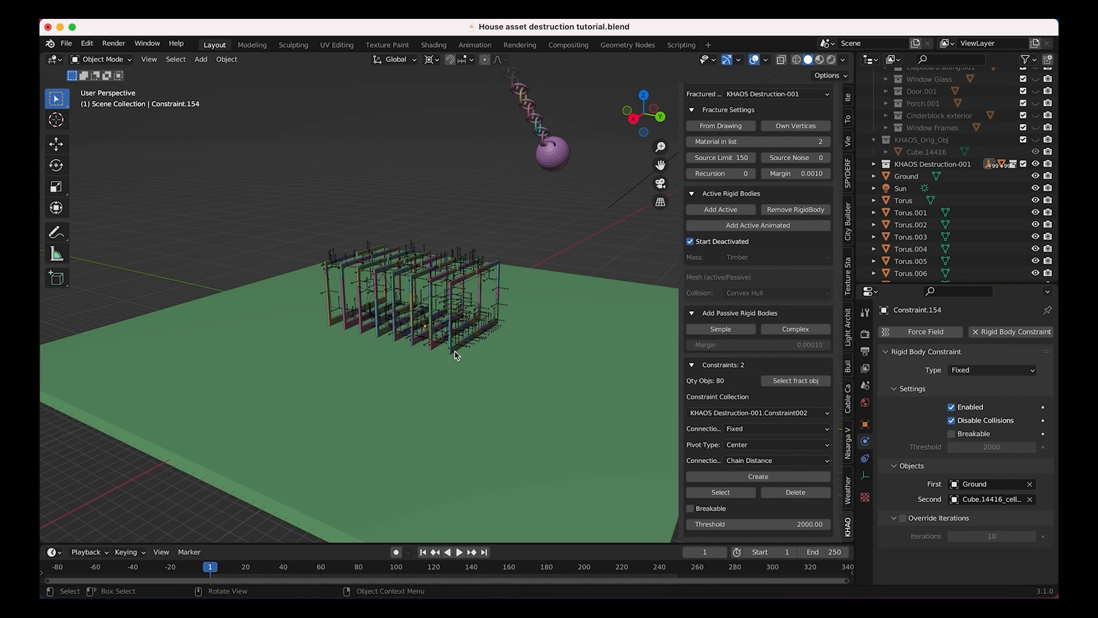
Select a fragment at the lower corner of the nearest beam frame and inspect its rigid body settings and surroundings.
click(457, 351)
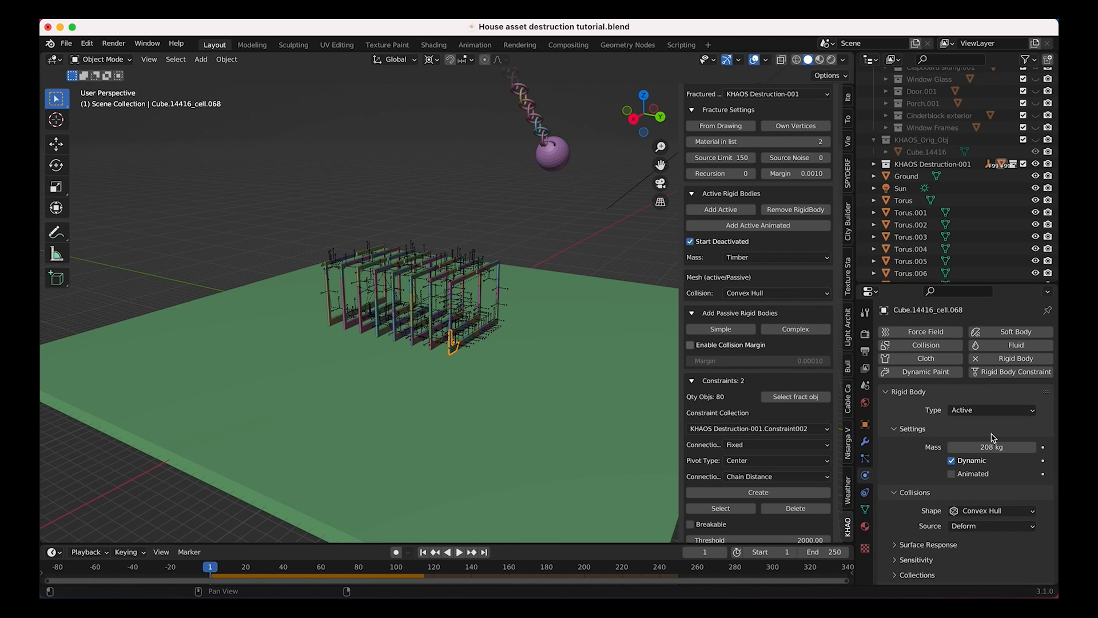
middle_drag(543, 347, 509, 337)
scroll(826, 414, down, 1)
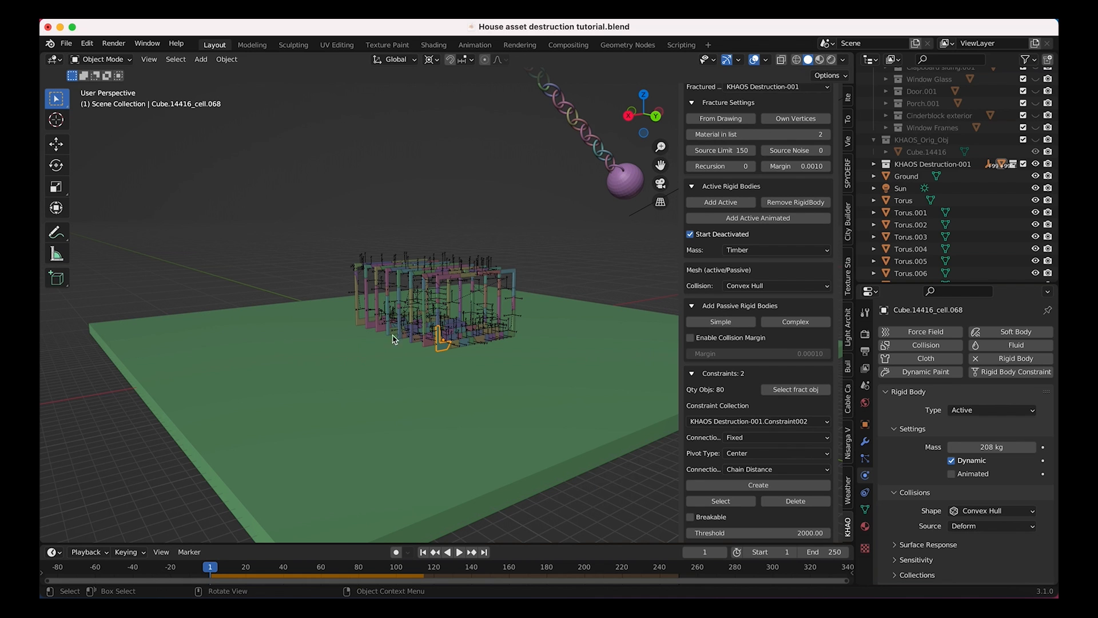
scroll(302, 309, right, 10)
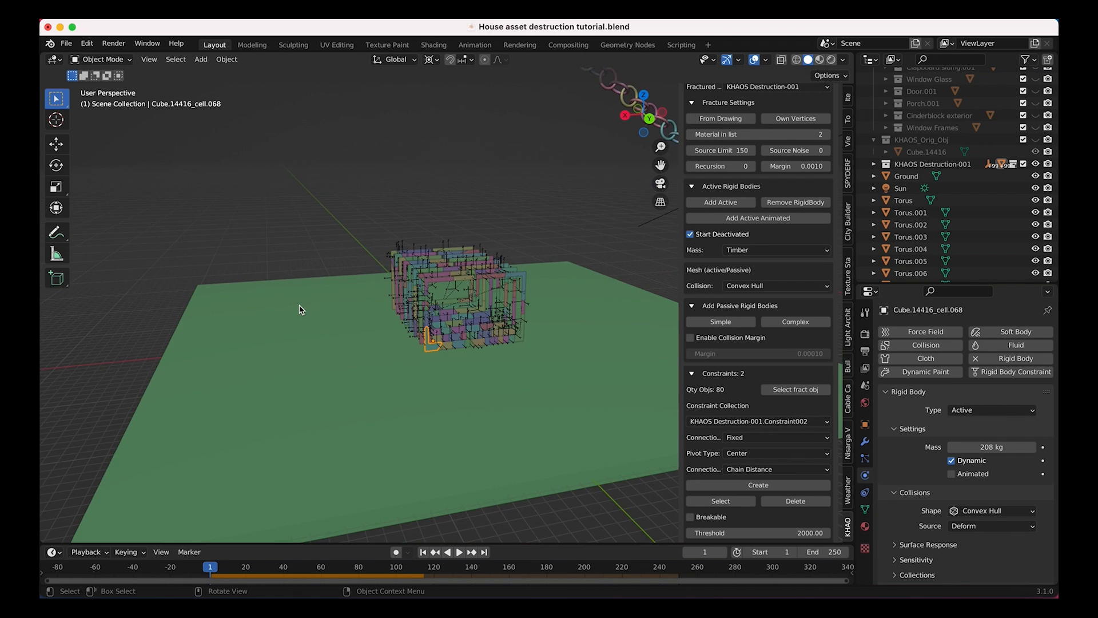
scroll(302, 309, right, 8)
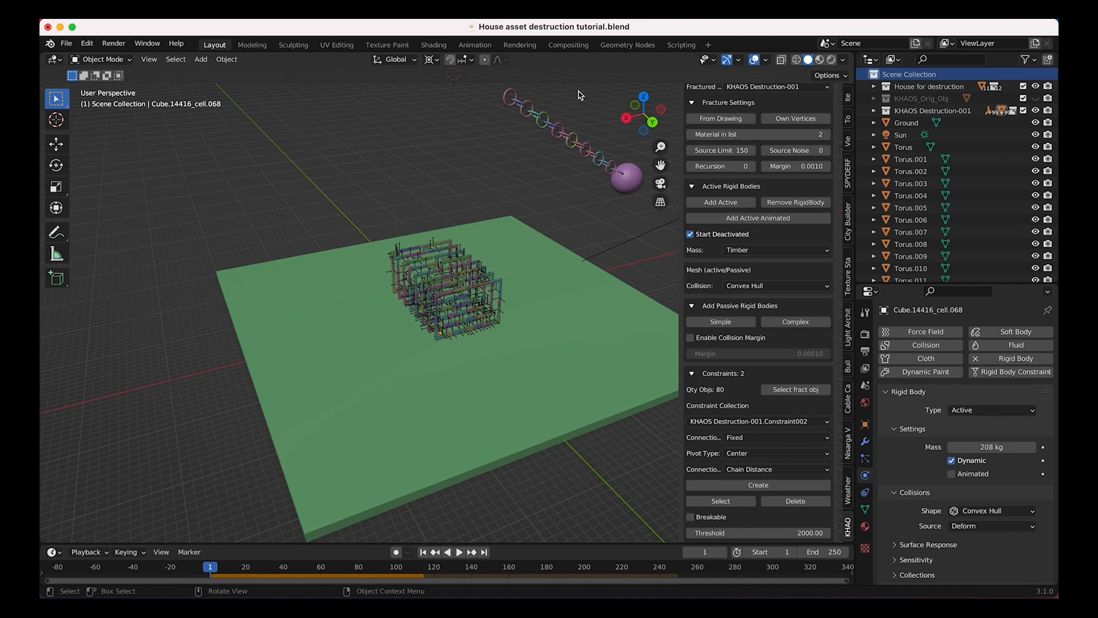
Move all chain links and the ball into a new collection named Wrecking Ball and collapse it in the outliner.
shift+scroll(527, 231, up, 5)
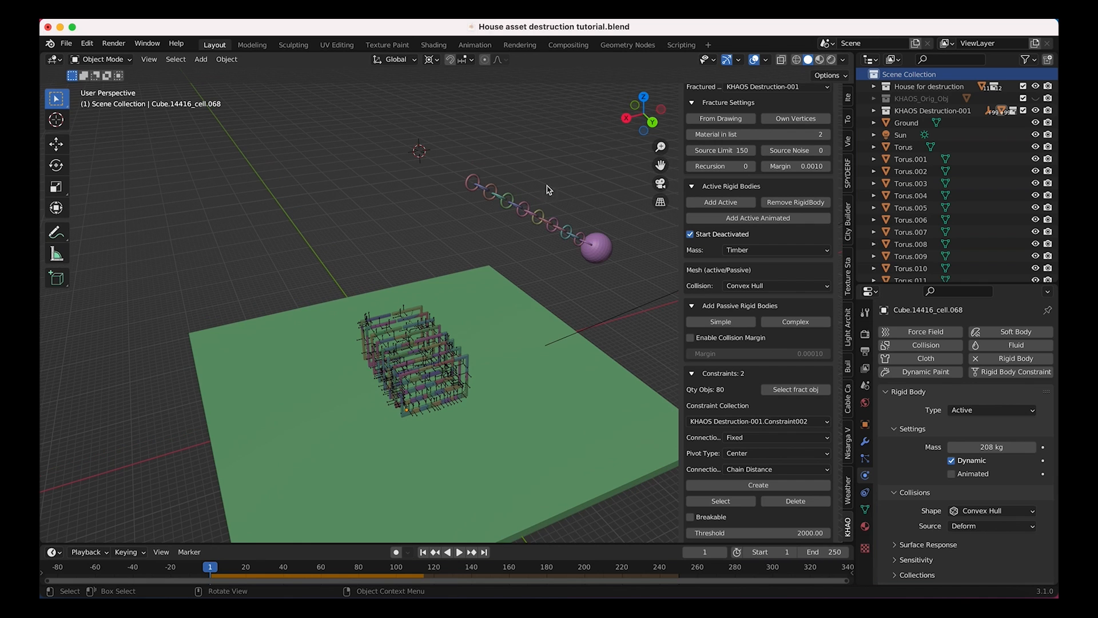
drag(450, 123, 606, 260)
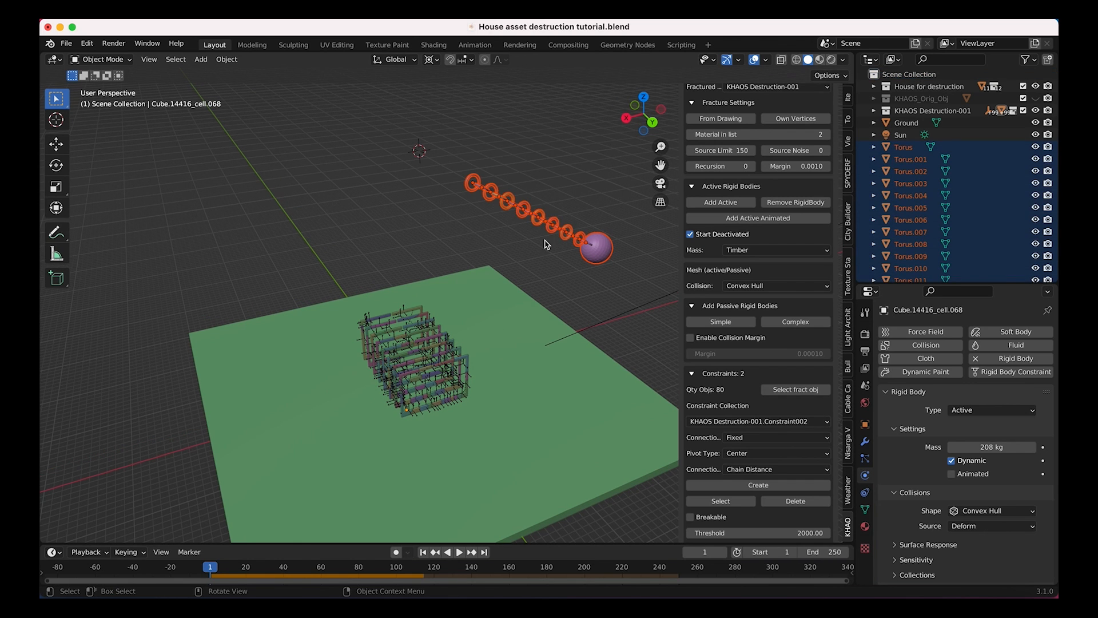
key(m)
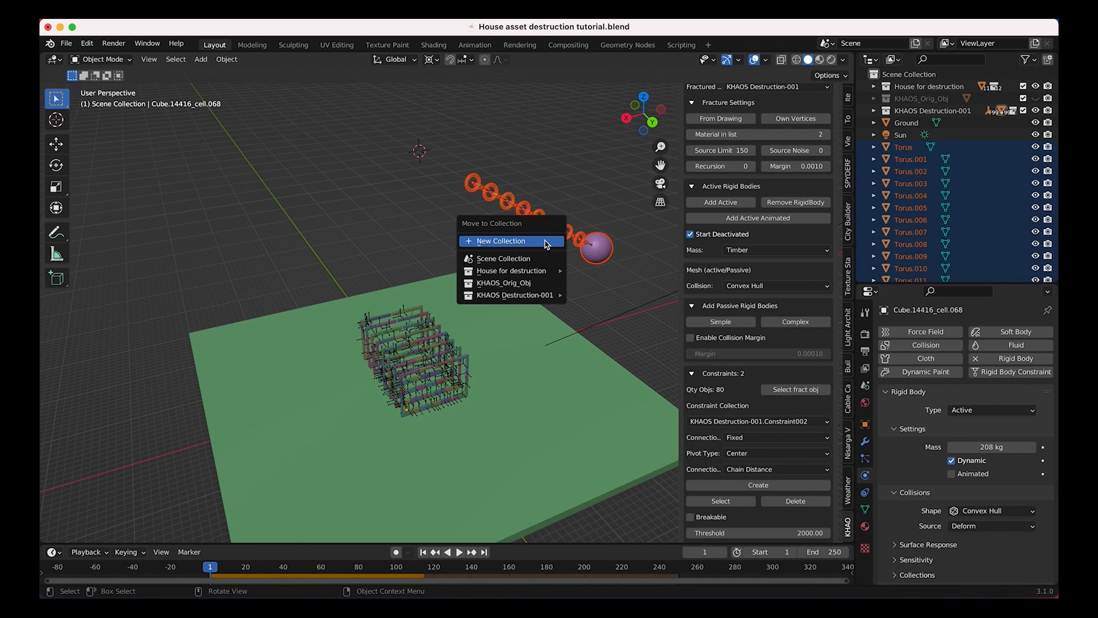
click(502, 241)
text(Wrecking Ball)
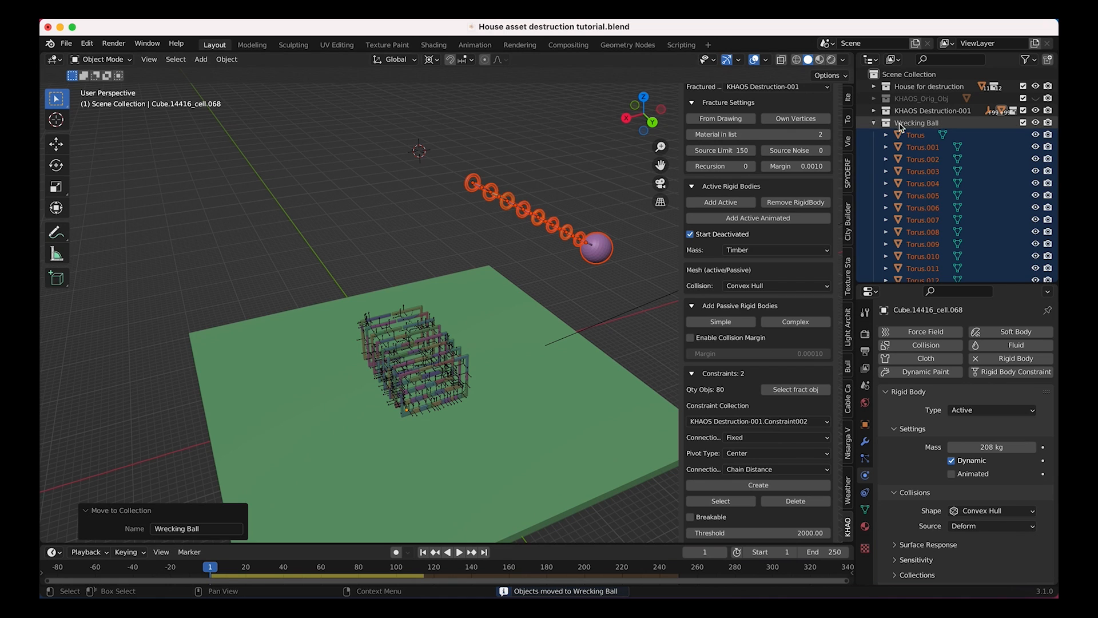
click(873, 123)
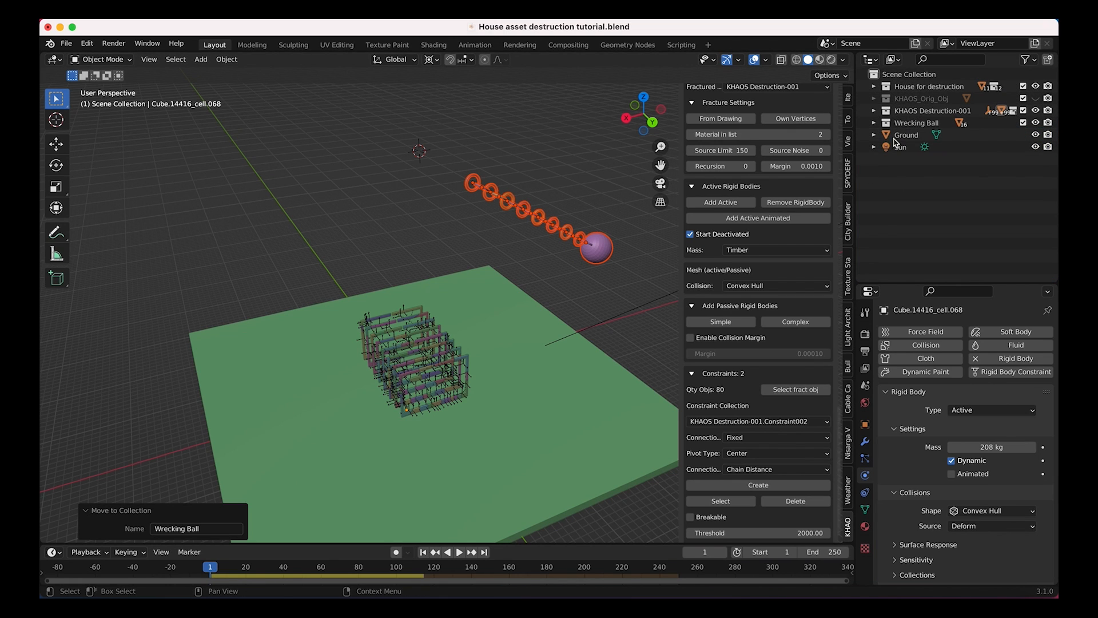
Add a new collection to the scene and name it Fractured house.
right_click(916, 186)
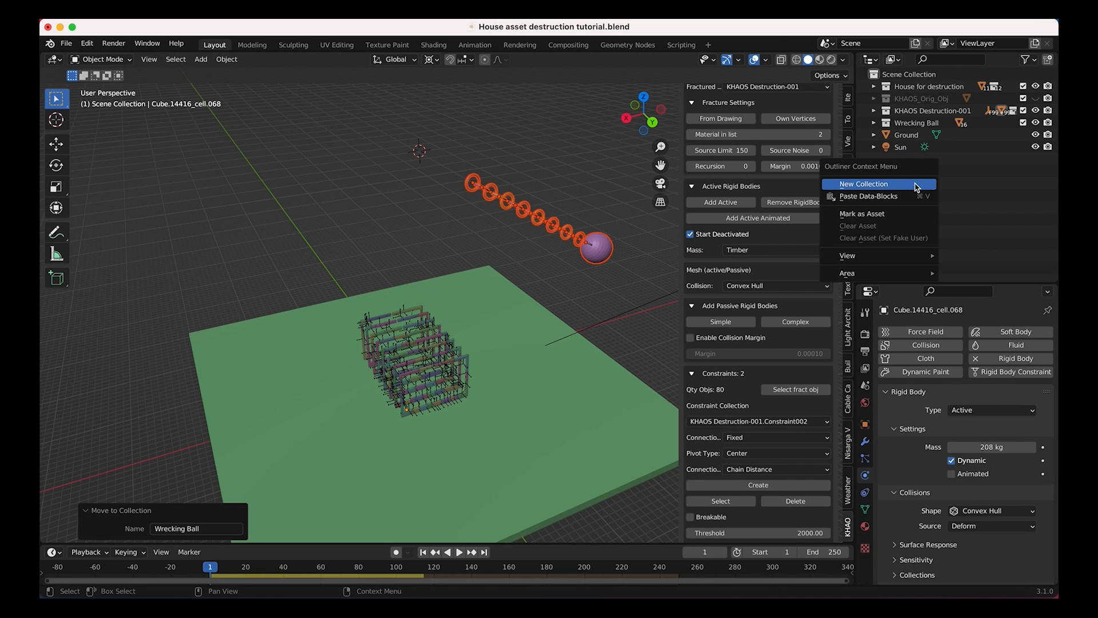
click(864, 184)
double_click(921, 135)
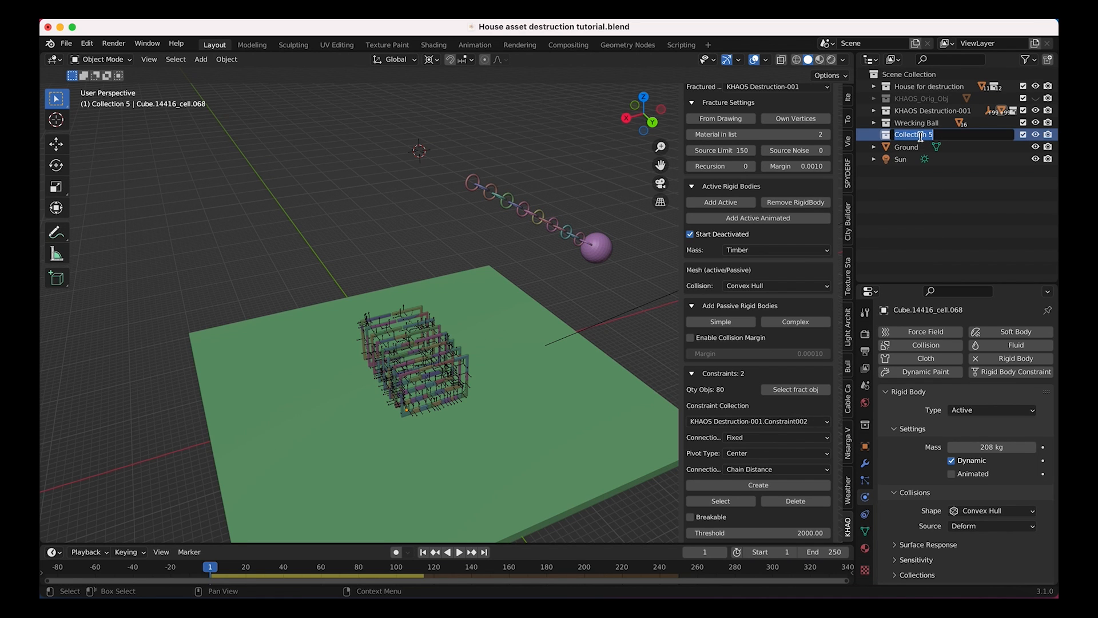
text(Fractured house)
key(Return)
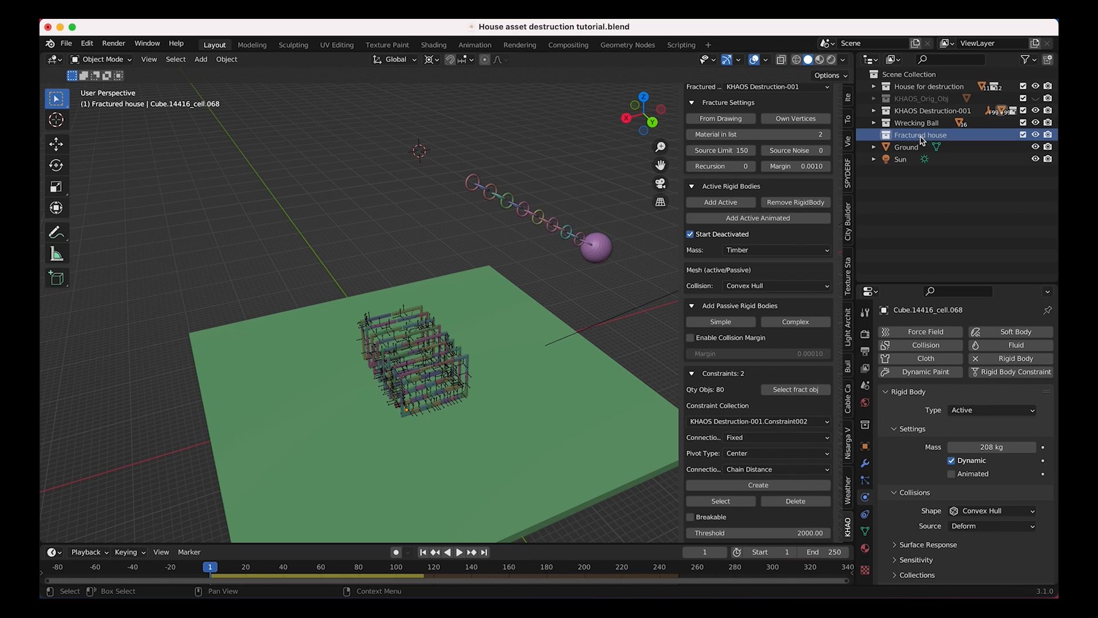
Move the KHAOS Destruction-001 collection into the Fractured house collection.
click(904, 110)
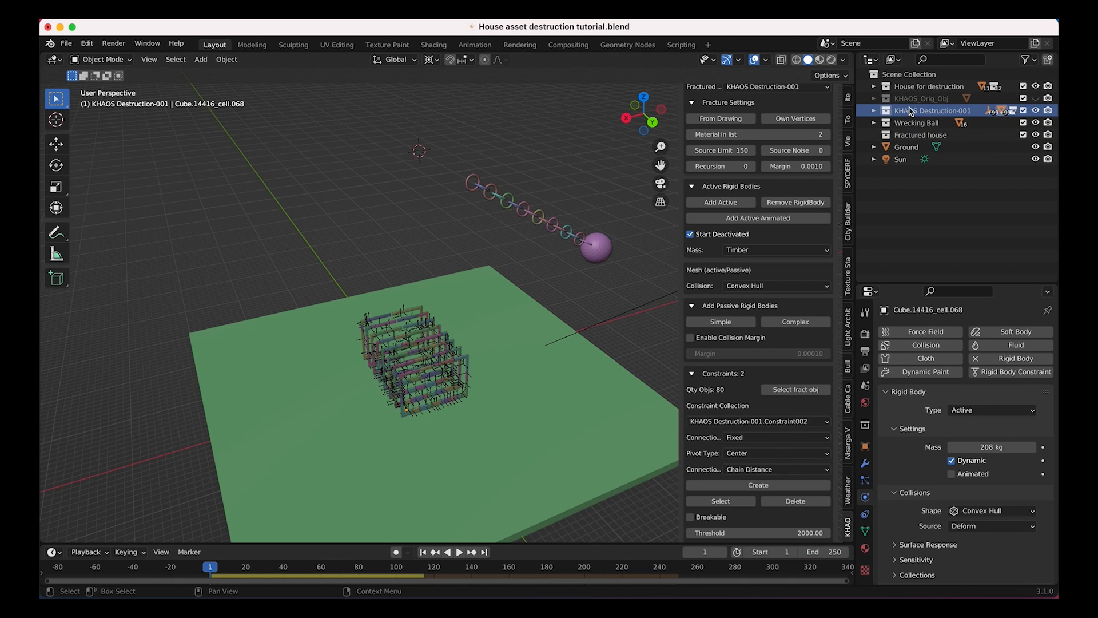
drag(897, 114, 905, 136)
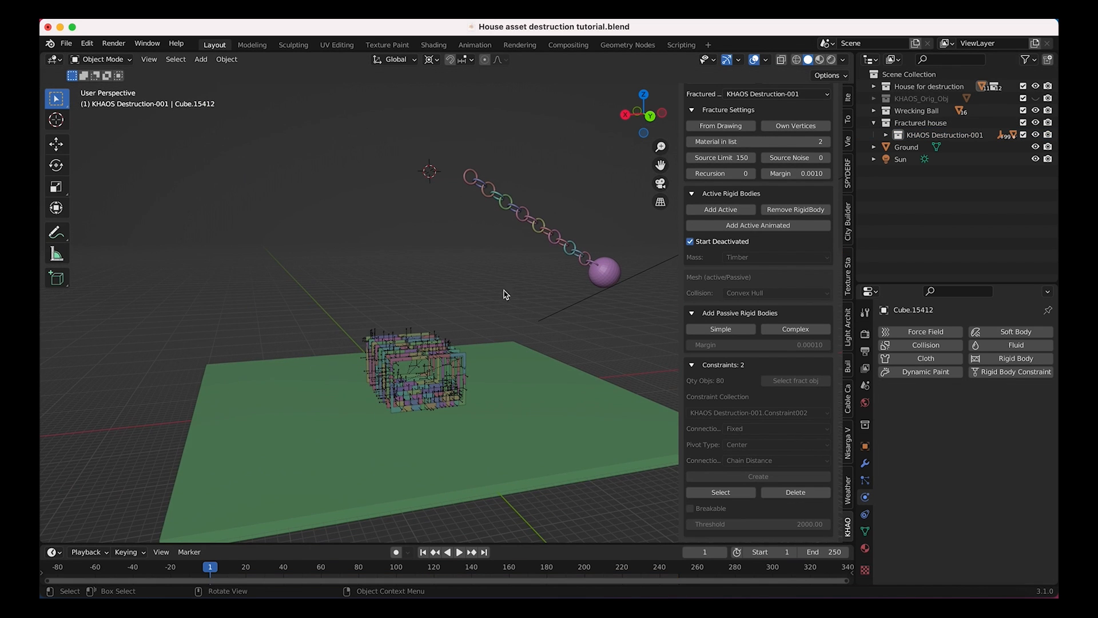
Expand the House for destruction collection and make Roof Interior Beams.001 visible in the scene.
scroll(372, 325, left, 5)
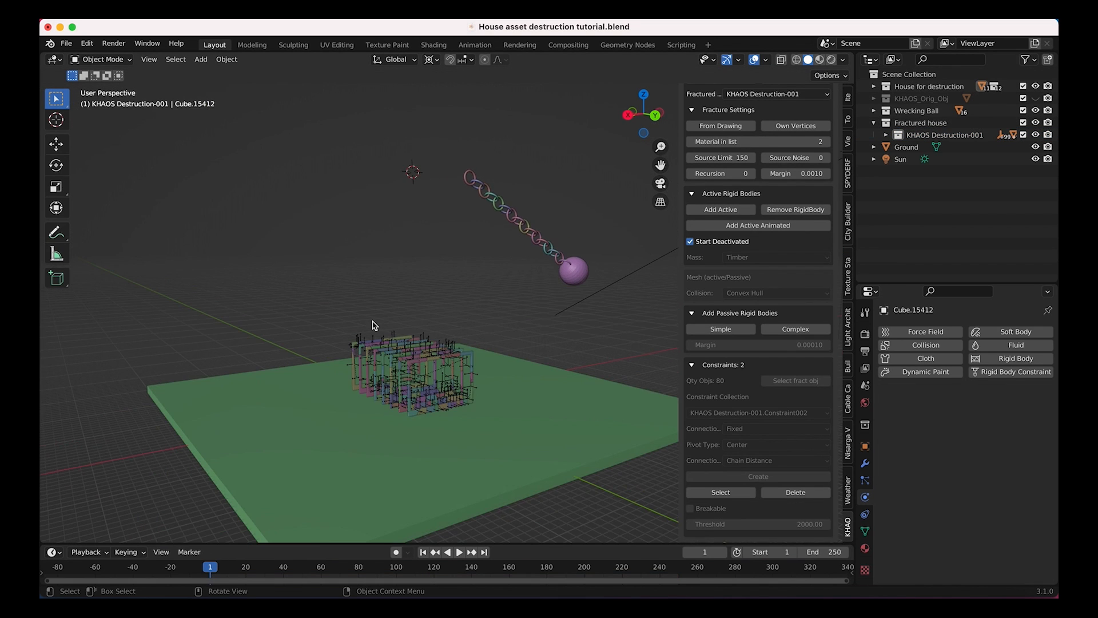
click(874, 87)
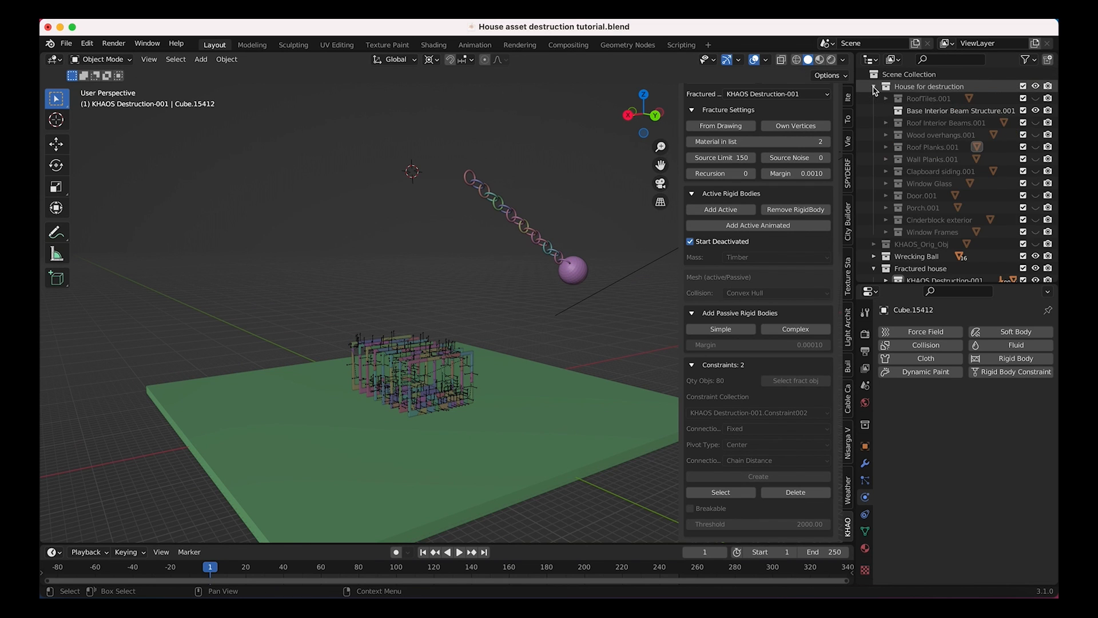
click(926, 124)
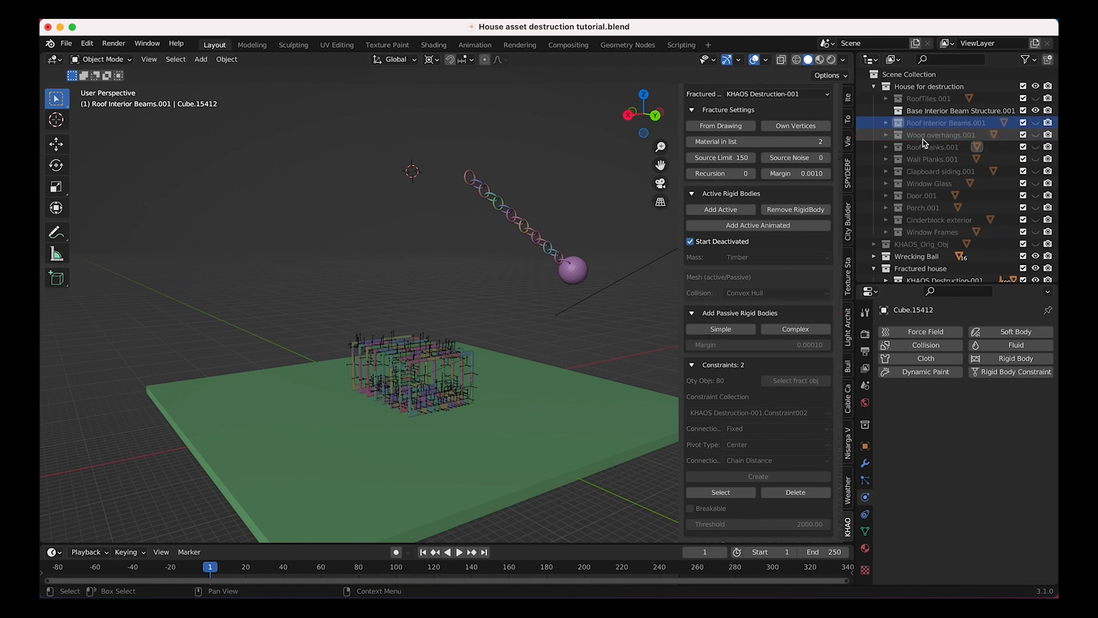
click(1036, 123)
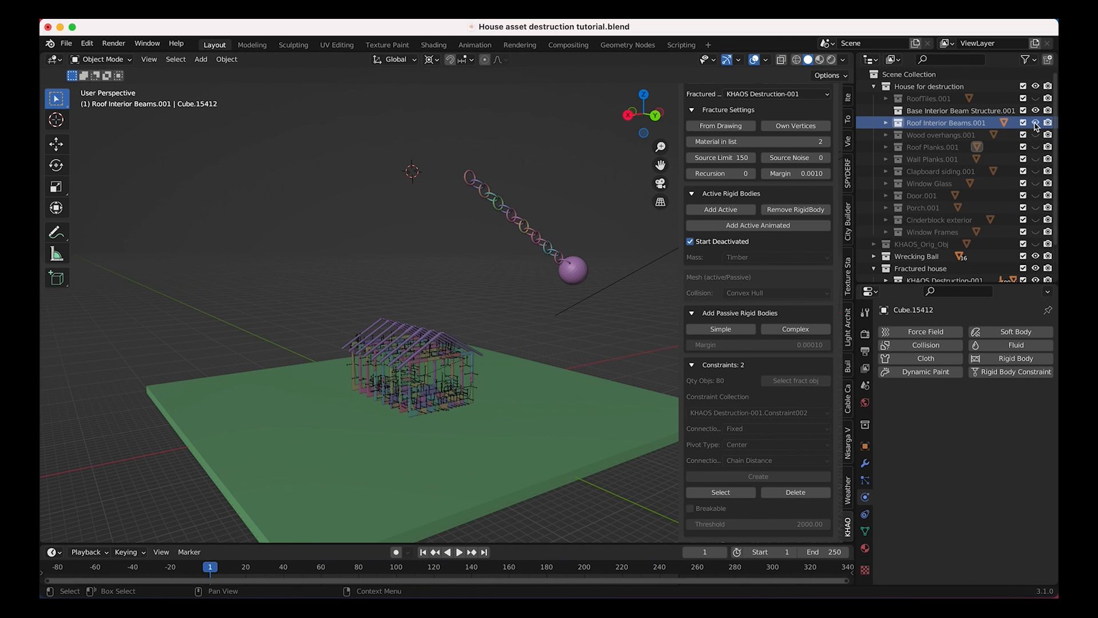
scroll(489, 360, up, 5)
ctrl+scroll(492, 348, up, 5)
shift+scroll(497, 329, down, 5)
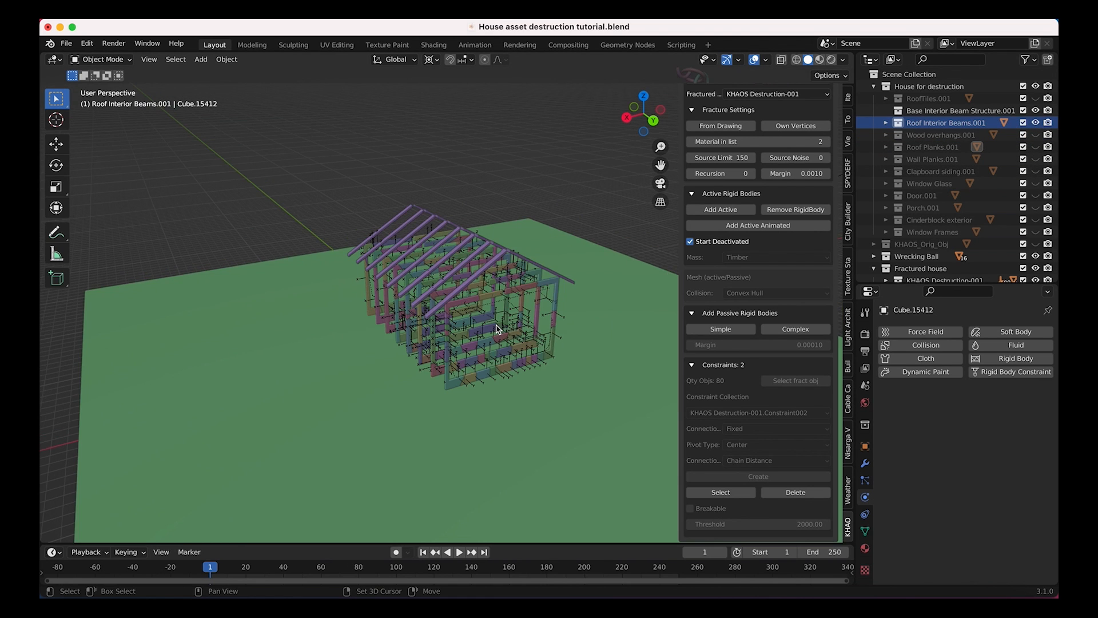
shift+scroll(496, 329, down, 2)
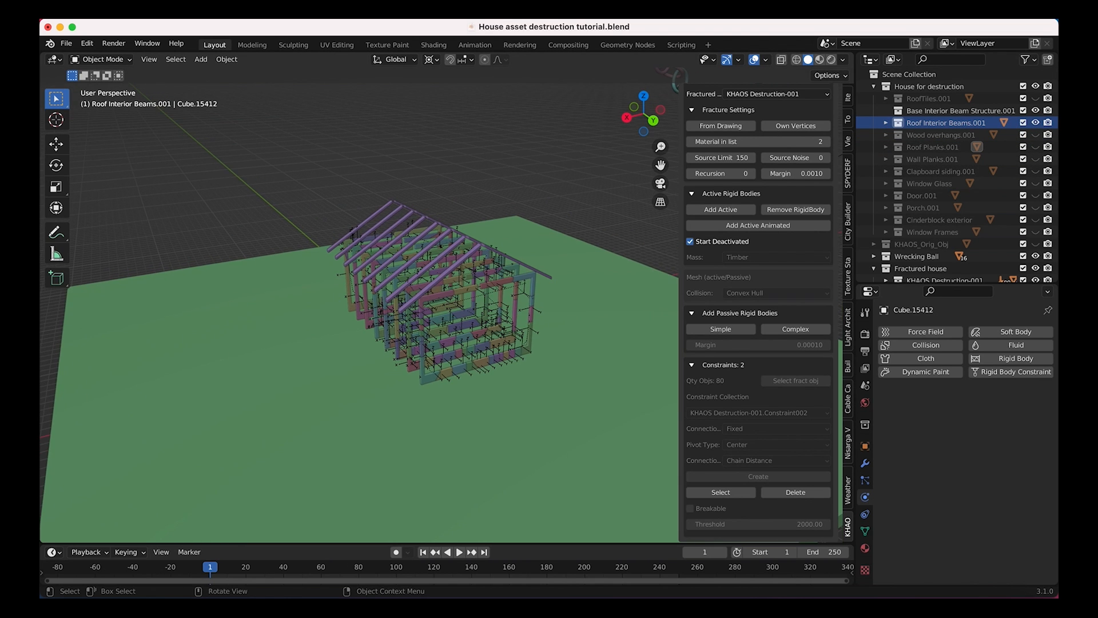
Draw crossing fracture strokes over the selected roof interior beams and fracture them from the drawing.
click(458, 266)
scroll(724, 192, up, 8)
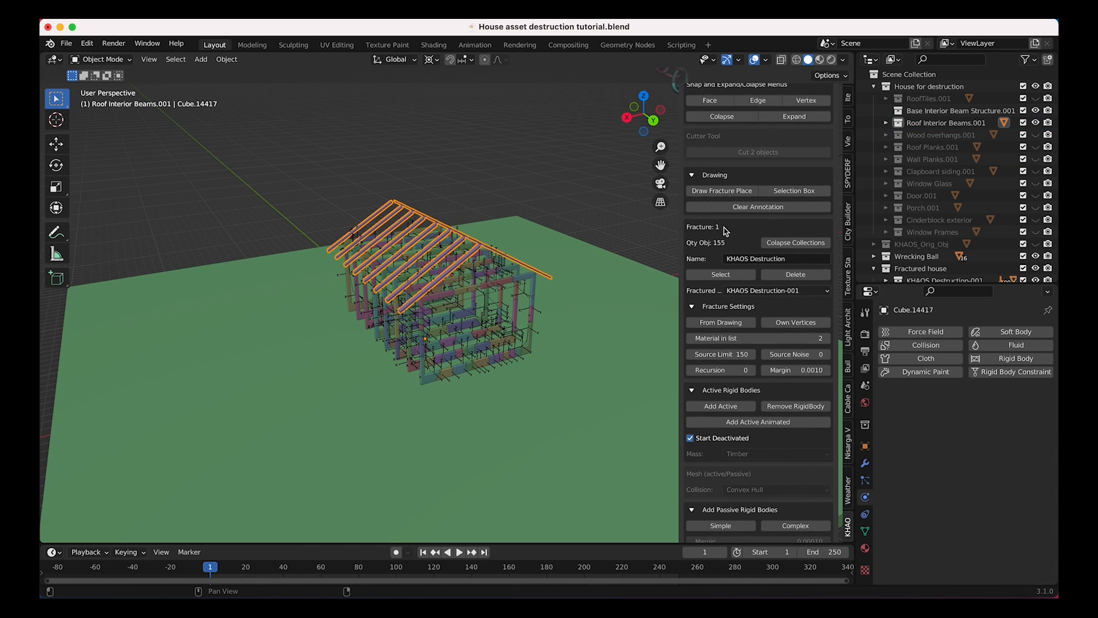
click(723, 190)
scroll(459, 246, up, 5)
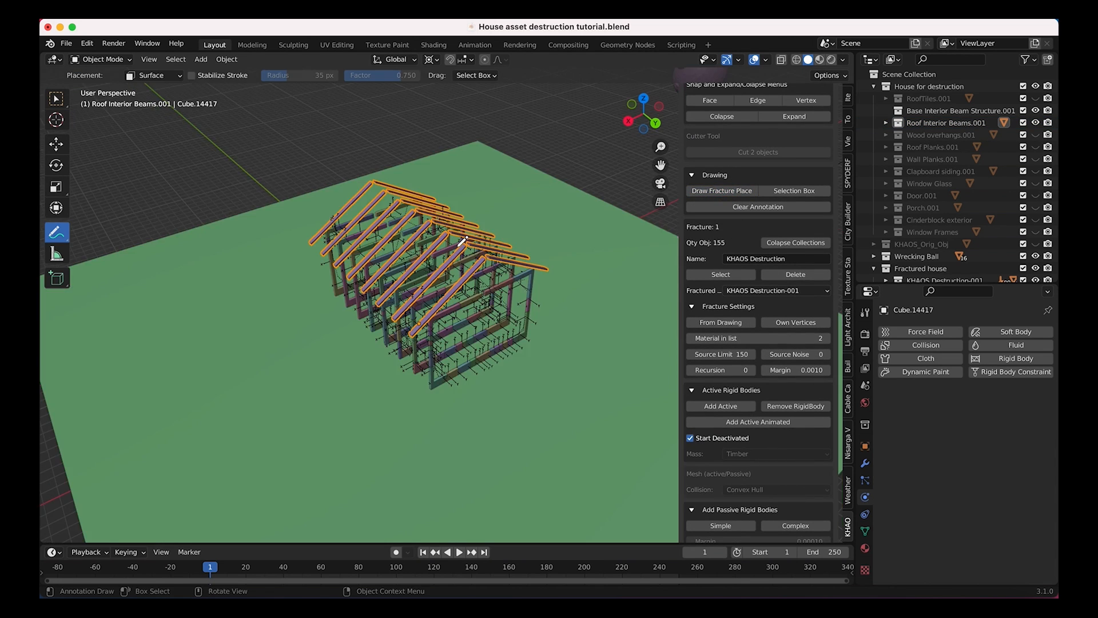
shift+drag(521, 208, 409, 410)
shift+drag(349, 296, 598, 295)
mouse_move(537, 269)
mouse_down()
mouse_move(503, 252)
mouse_move(452, 343)
mouse_move(417, 286)
mouse_move(429, 309)
mouse_up()
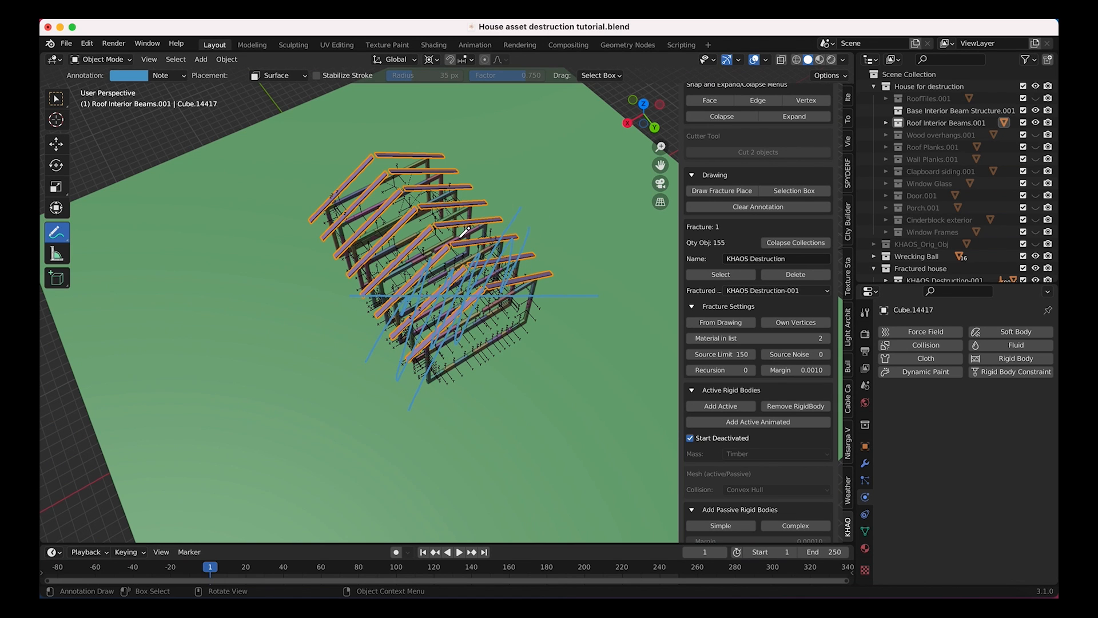
click(716, 323)
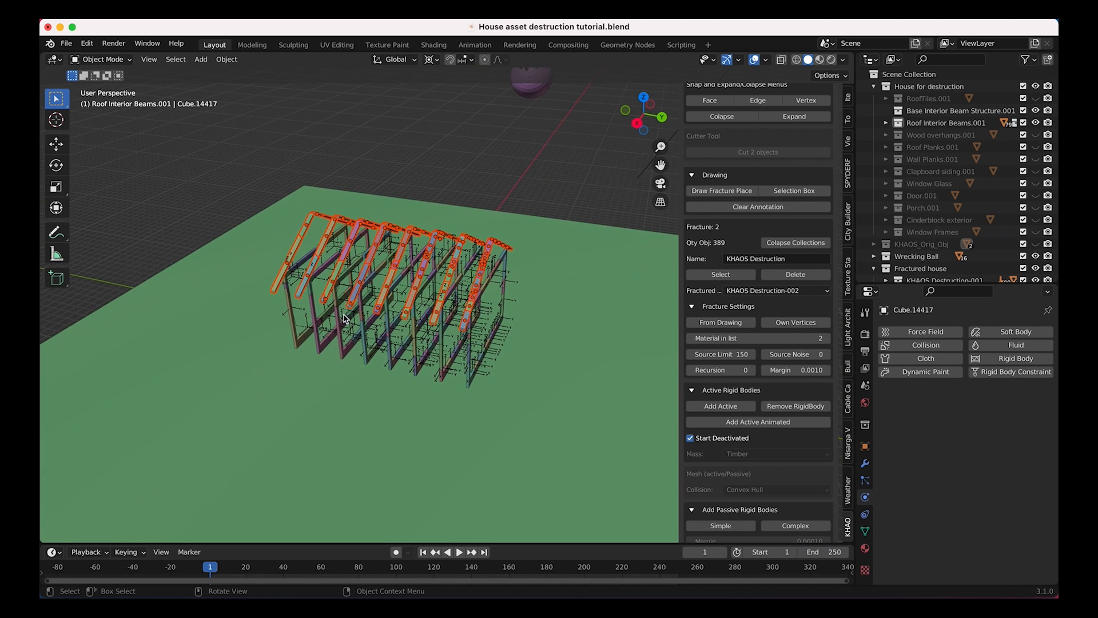
middle_drag(344, 318, 428, 310)
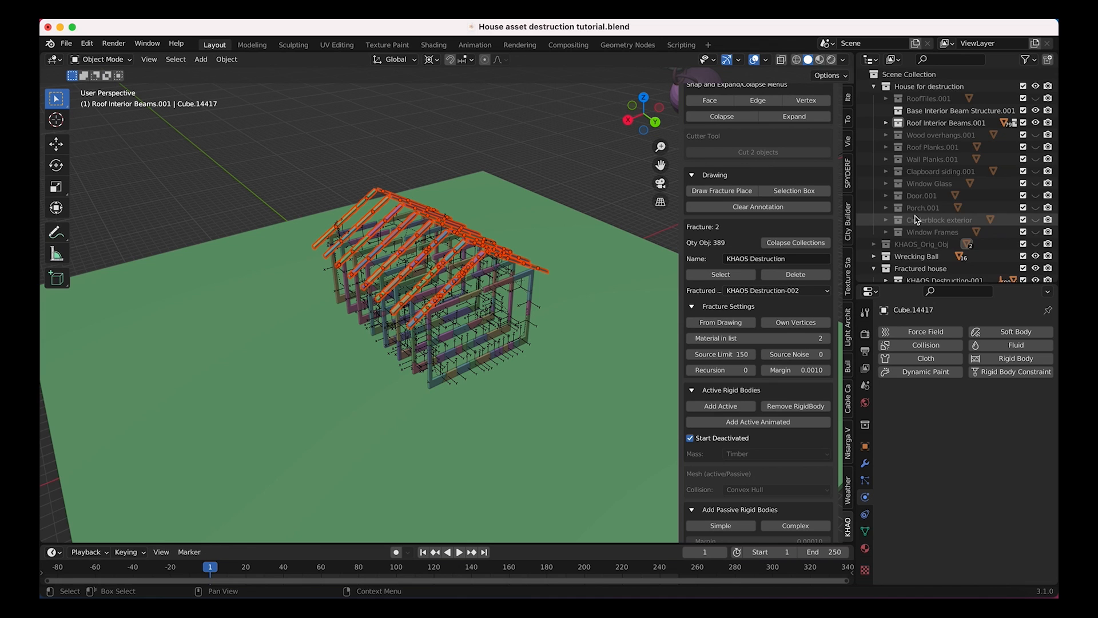
Move the KHAOS Destruction-002 collection out of Roof Interior Beams.001 into the Fractured house collection.
scroll(917, 219, down, 3)
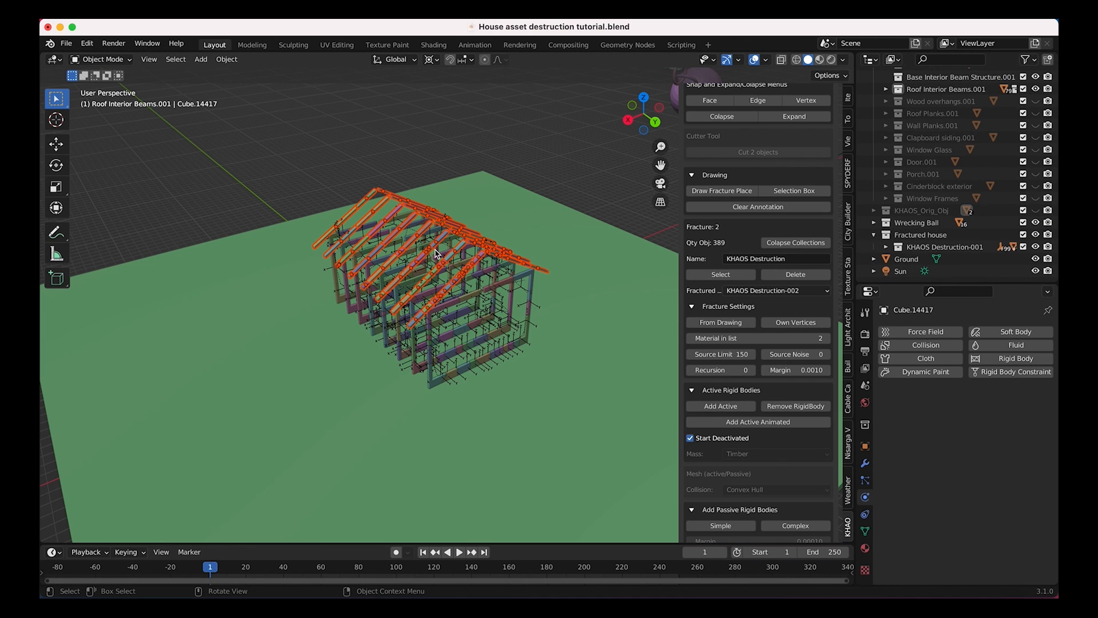
scroll(885, 119, up, 3)
click(886, 121)
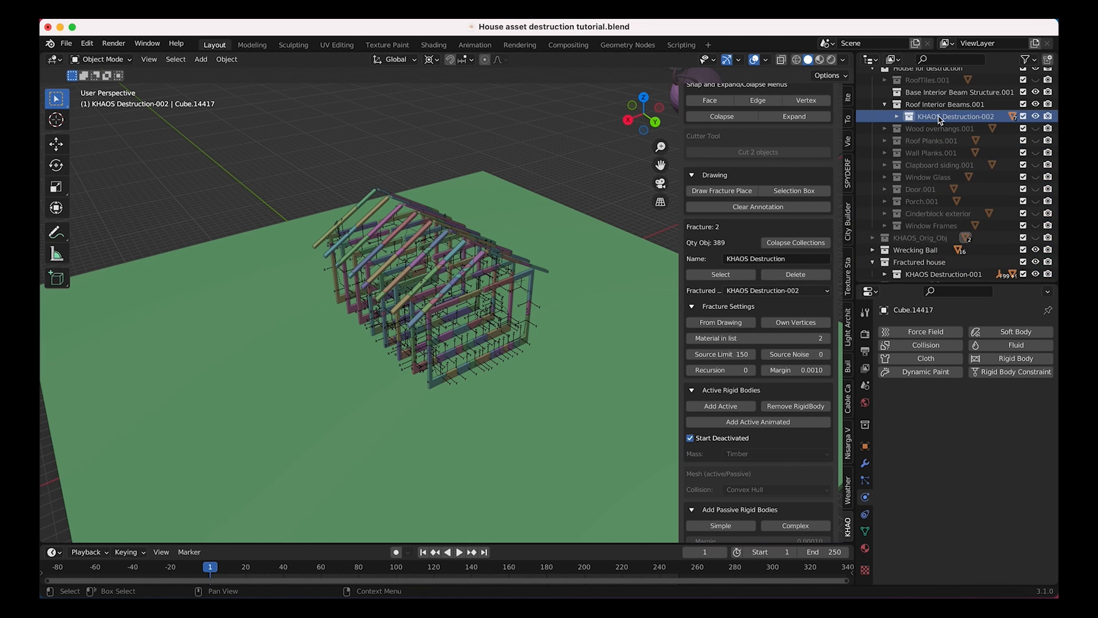
scroll(937, 119, down, 1)
drag(929, 106, 916, 250)
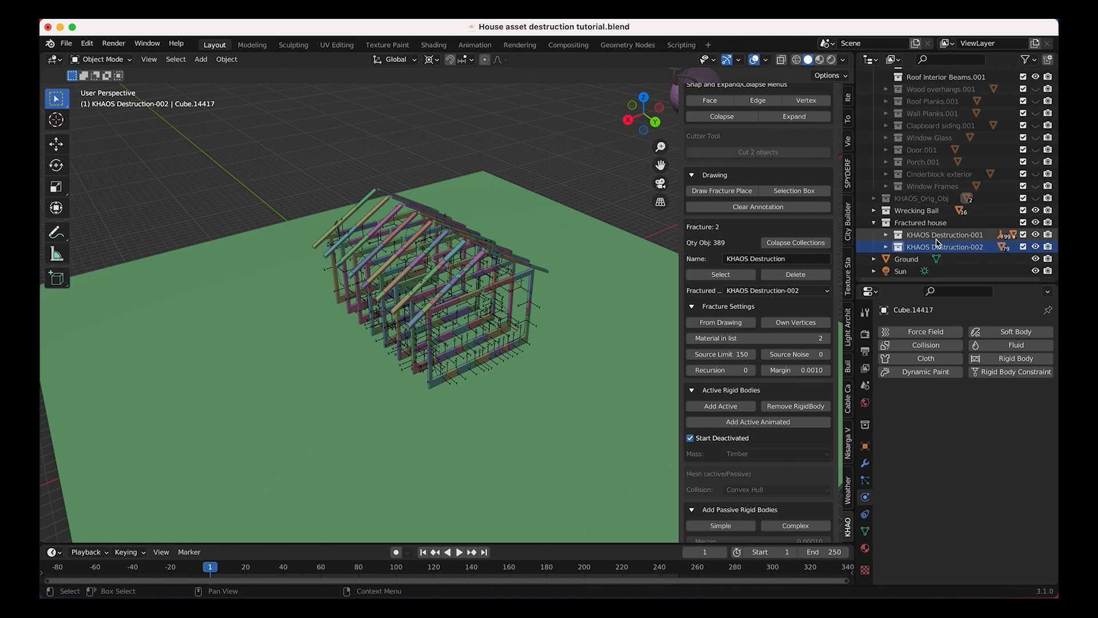
Switch the fractured collection to KHAOS Destruction-001 and back to KHAOS Destruction-002, and select all its roof beam fragments.
click(758, 290)
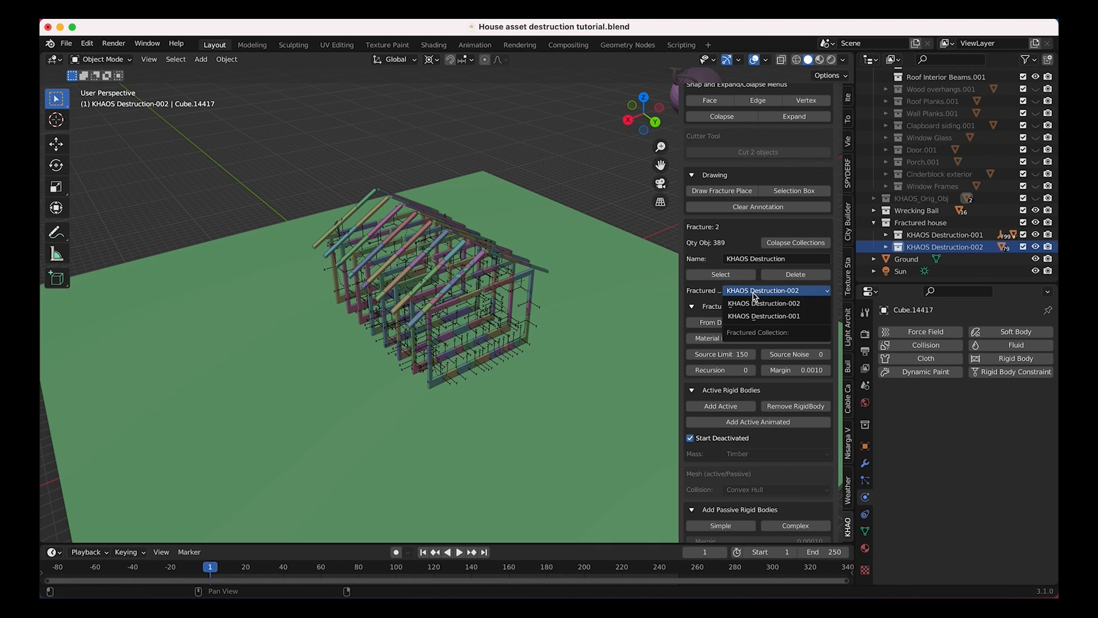
click(773, 317)
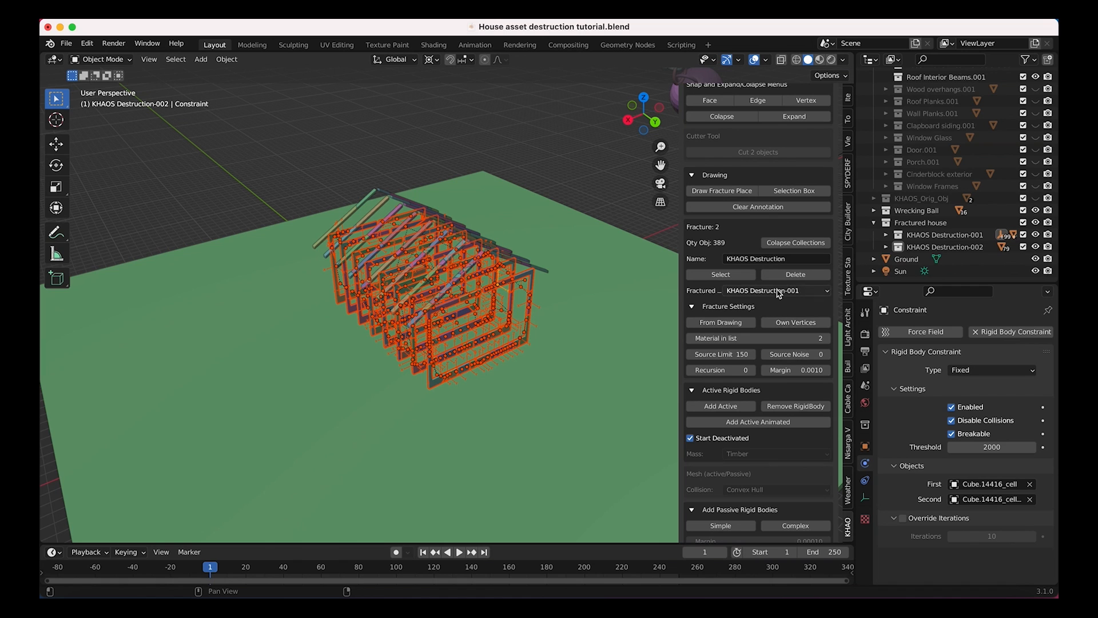
click(777, 291)
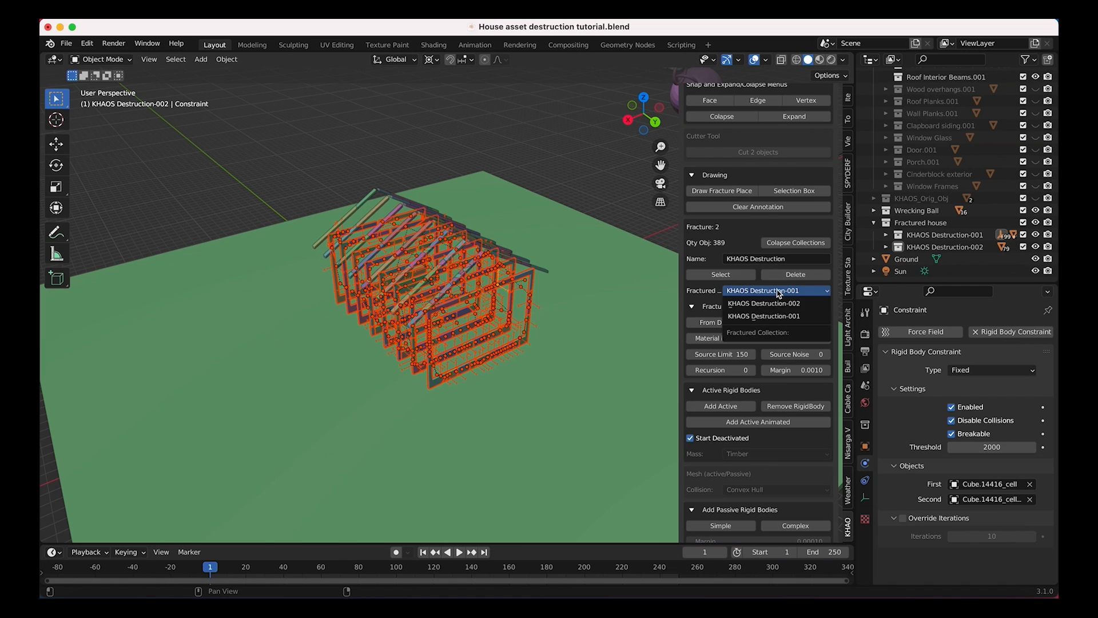
click(760, 306)
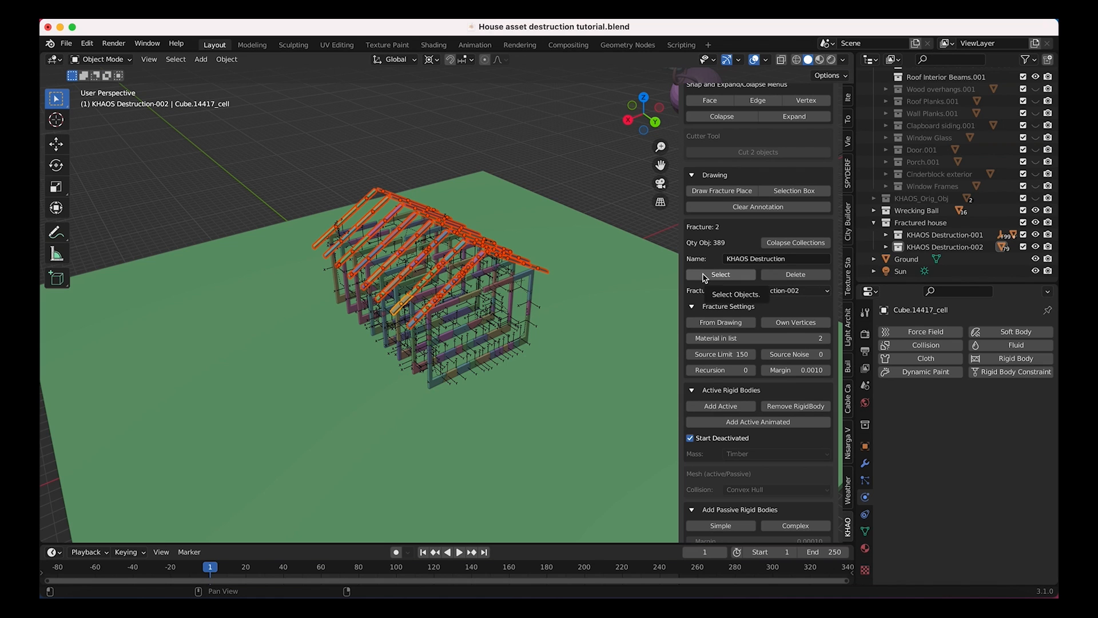
click(705, 277)
Add active rigid bodies to the roof beam fragments, starting deactivated, with Timber as the mass material.
scroll(721, 286, up, 4)
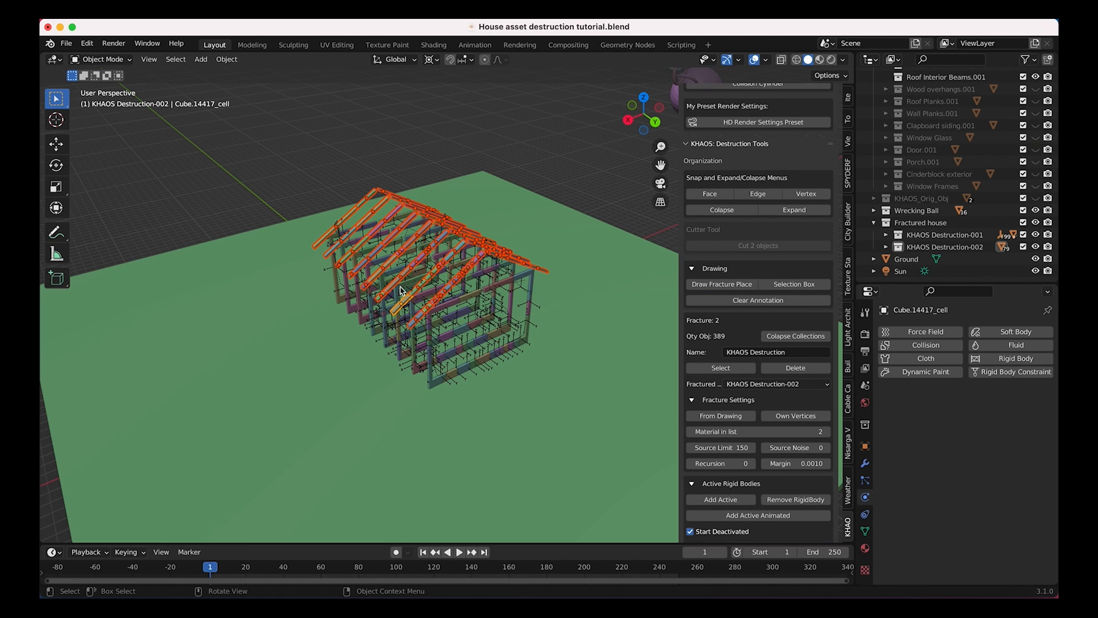
scroll(772, 509, down, 9)
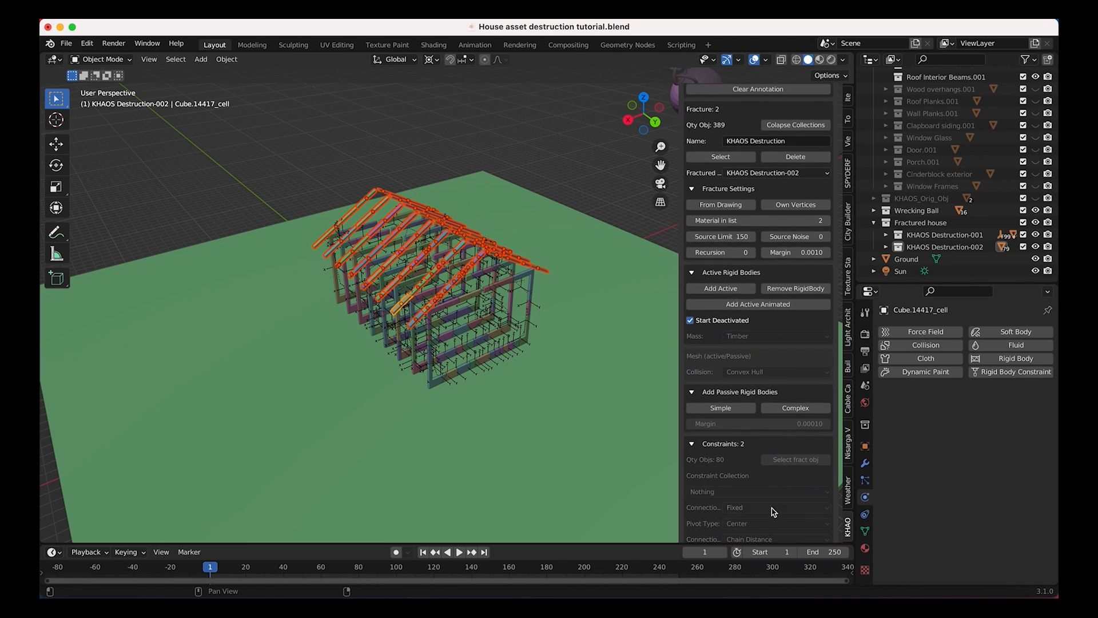
click(719, 291)
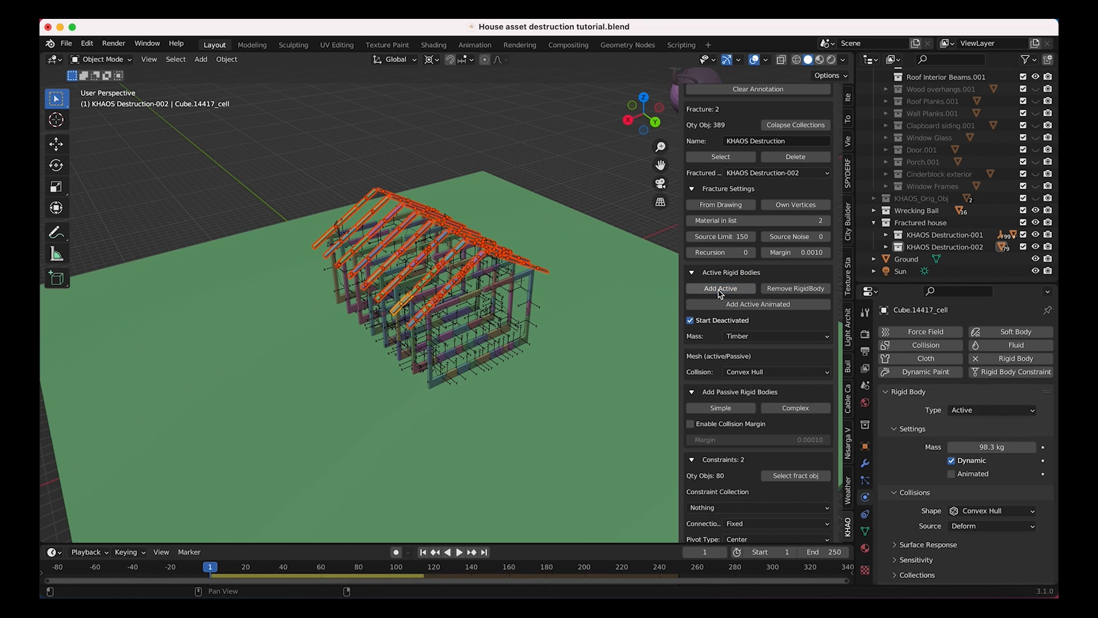
scroll(959, 434, down, 3)
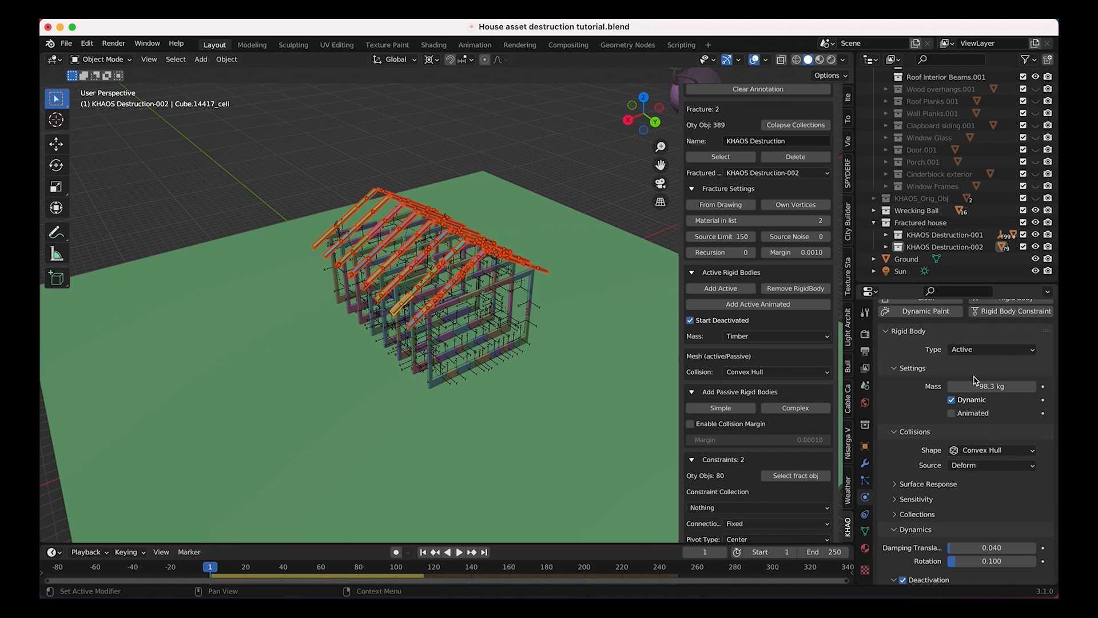
click(744, 338)
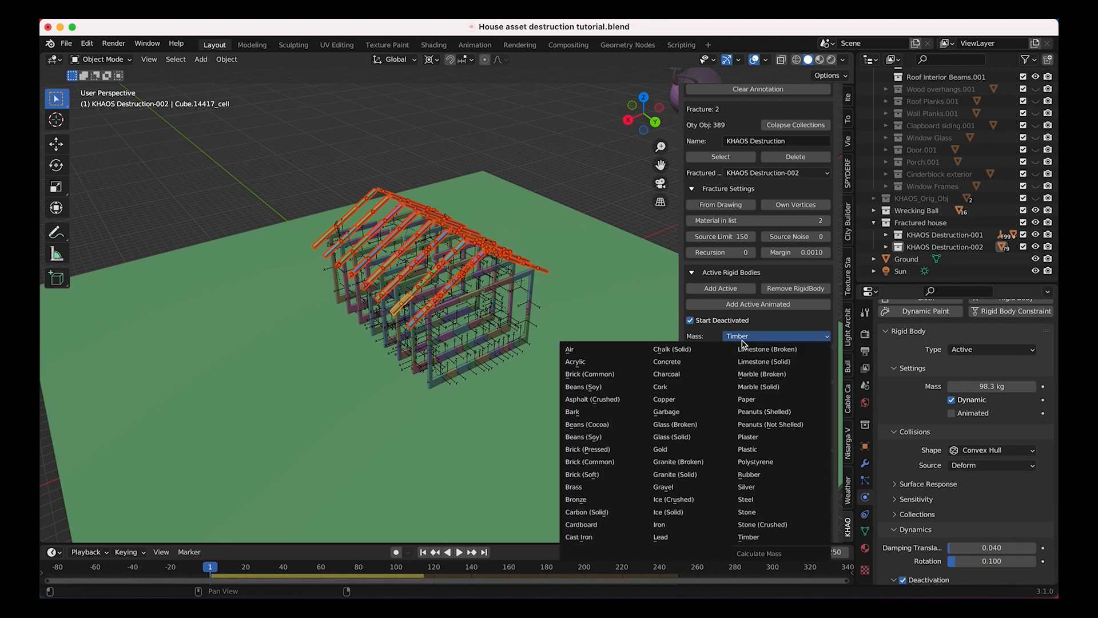
click(747, 537)
scroll(695, 240, down, 4)
scroll(912, 449, down, 2)
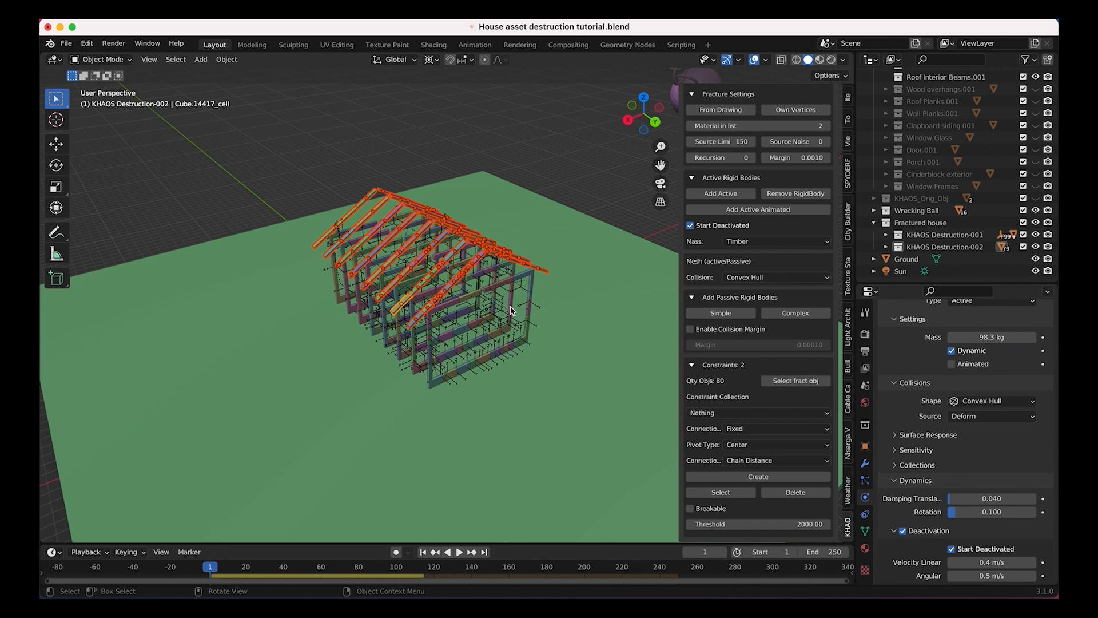
Create breakable Fixed constraints between the roof beam fragments, using Center pivot and Chain Distance connection.
middle_drag(469, 226, 430, 240)
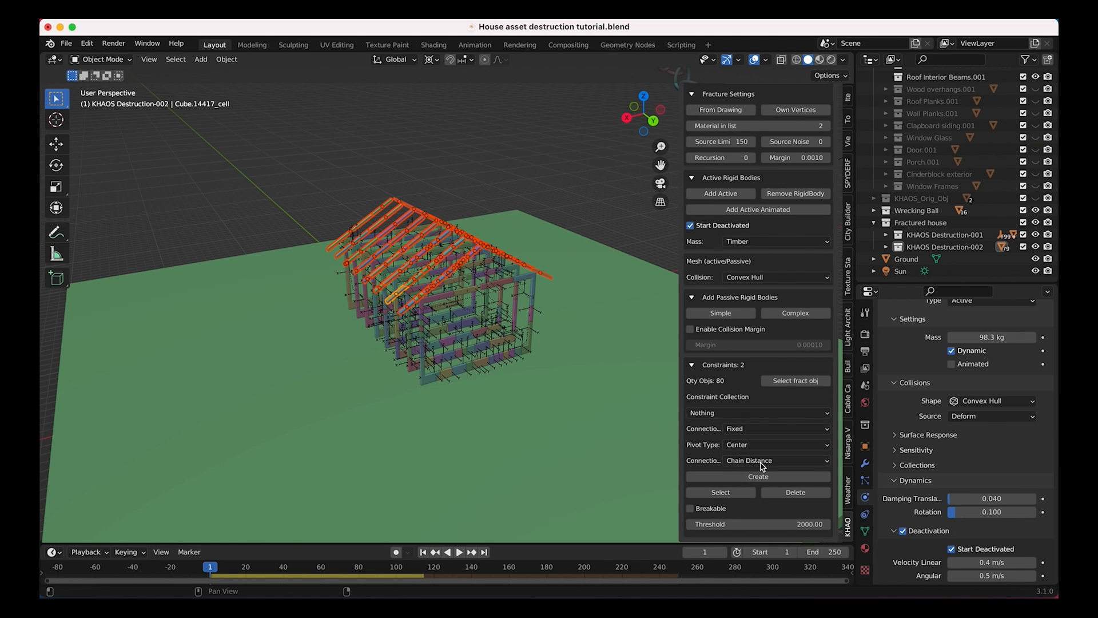
click(690, 509)
middle_drag(395, 240, 423, 238)
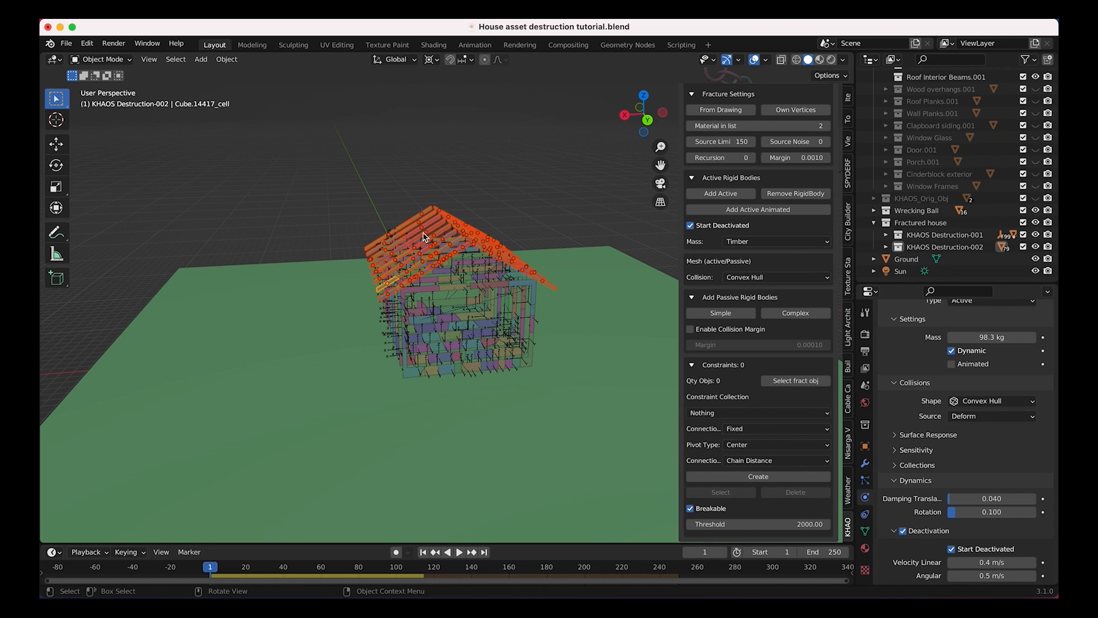
scroll(928, 169, up, 3)
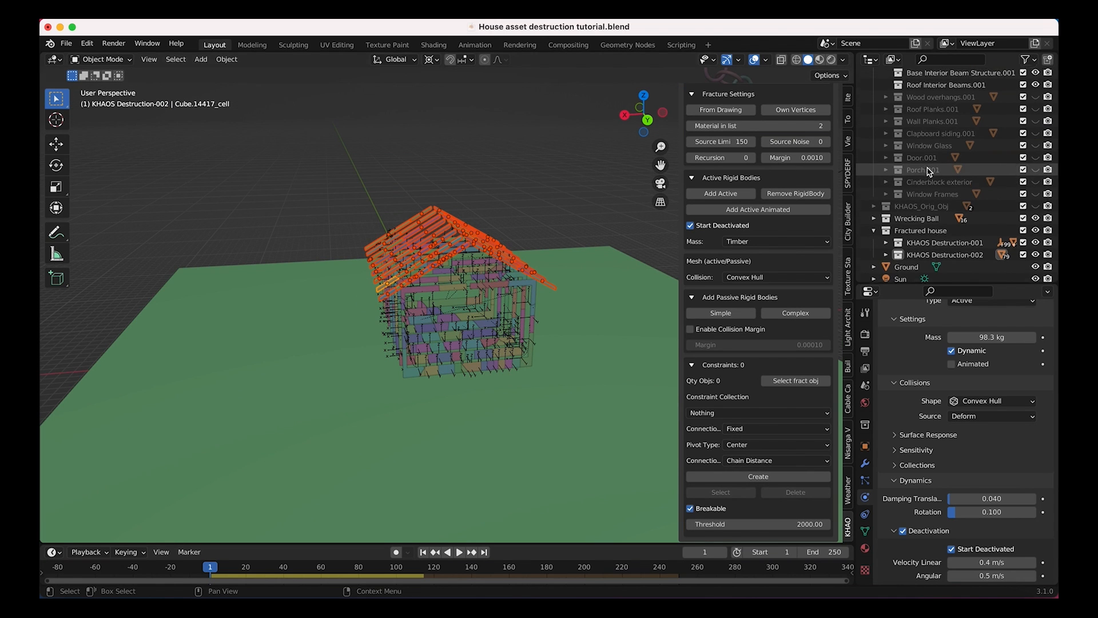
mouse_move(427, 220)
middle_down()
mouse_move(441, 227)
mouse_move(432, 224)
middle_up()
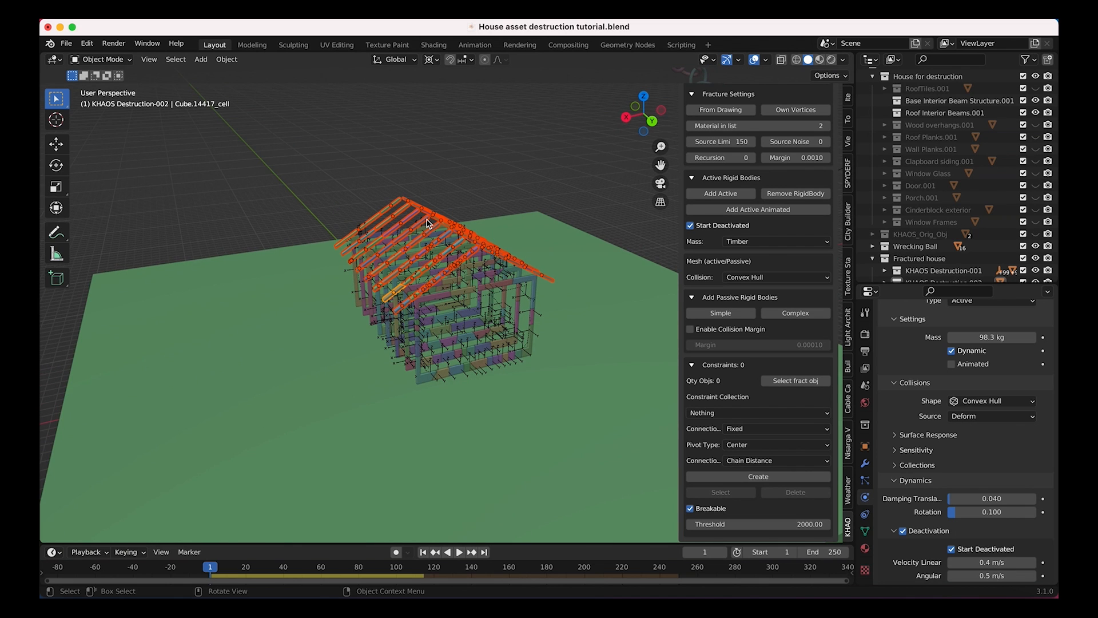
scroll(430, 296, up, 2)
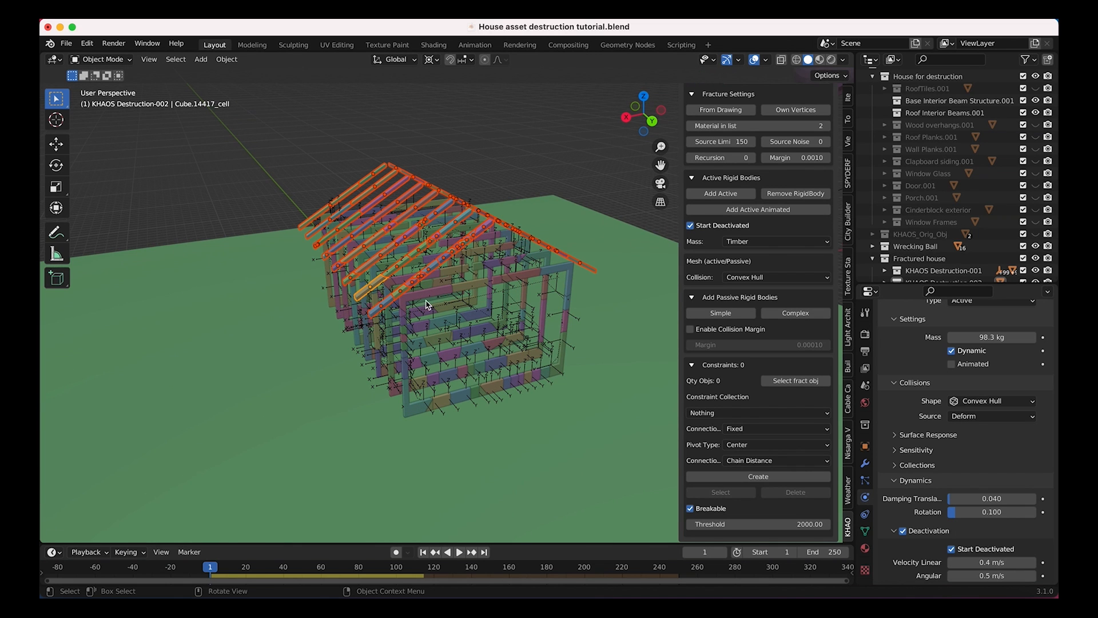
middle_drag(430, 301, 452, 286)
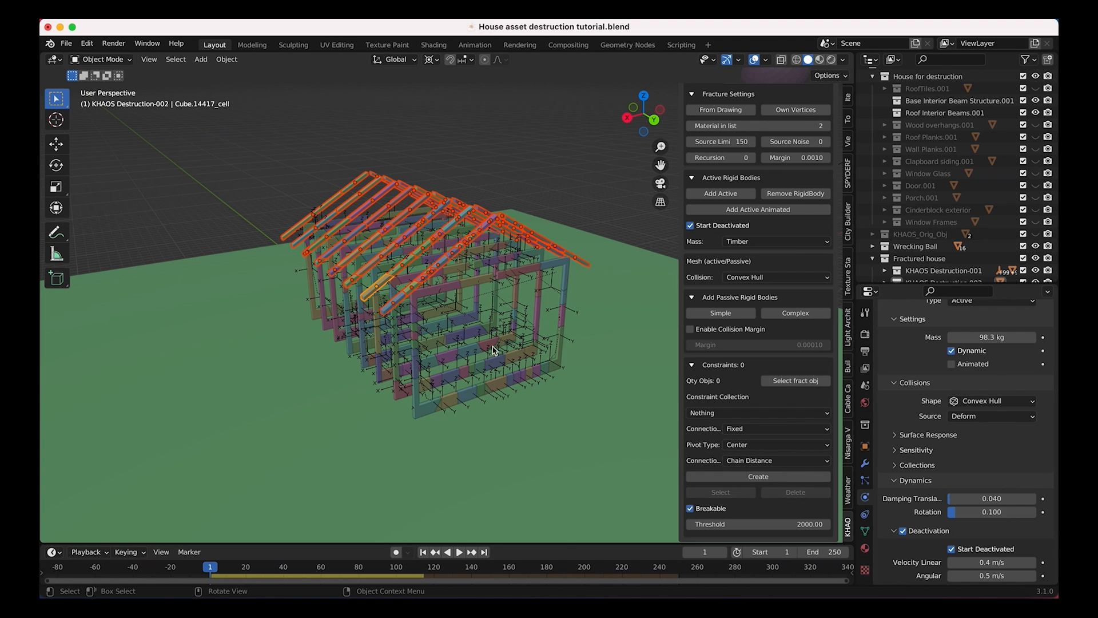
middle_drag(432, 309, 407, 178)
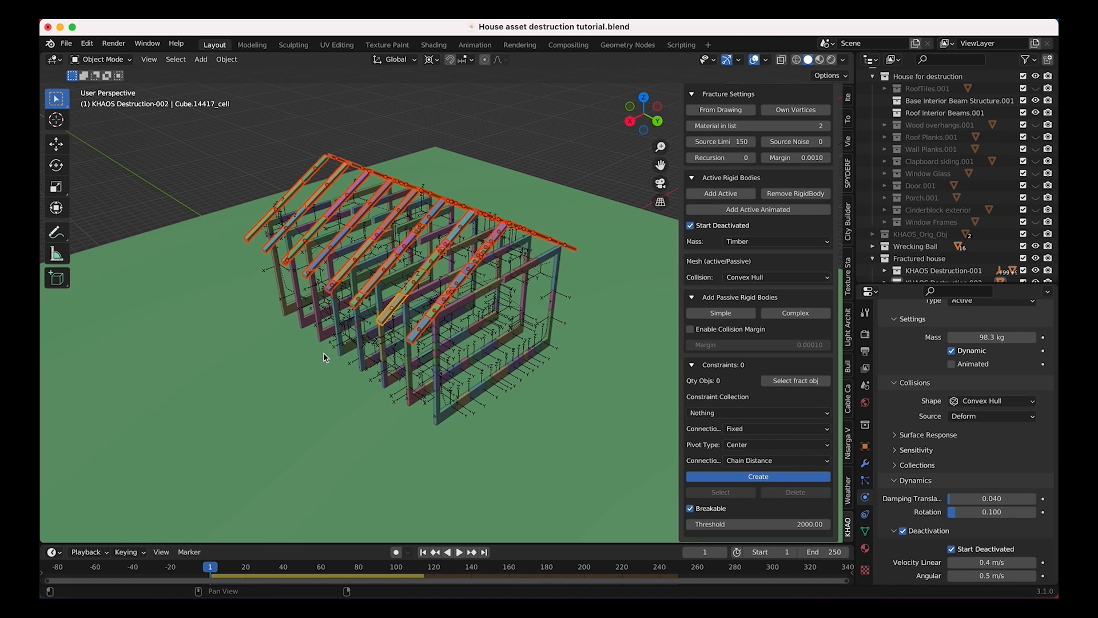
middle_drag(474, 245, 498, 249)
middle_drag(618, 284, 619, 283)
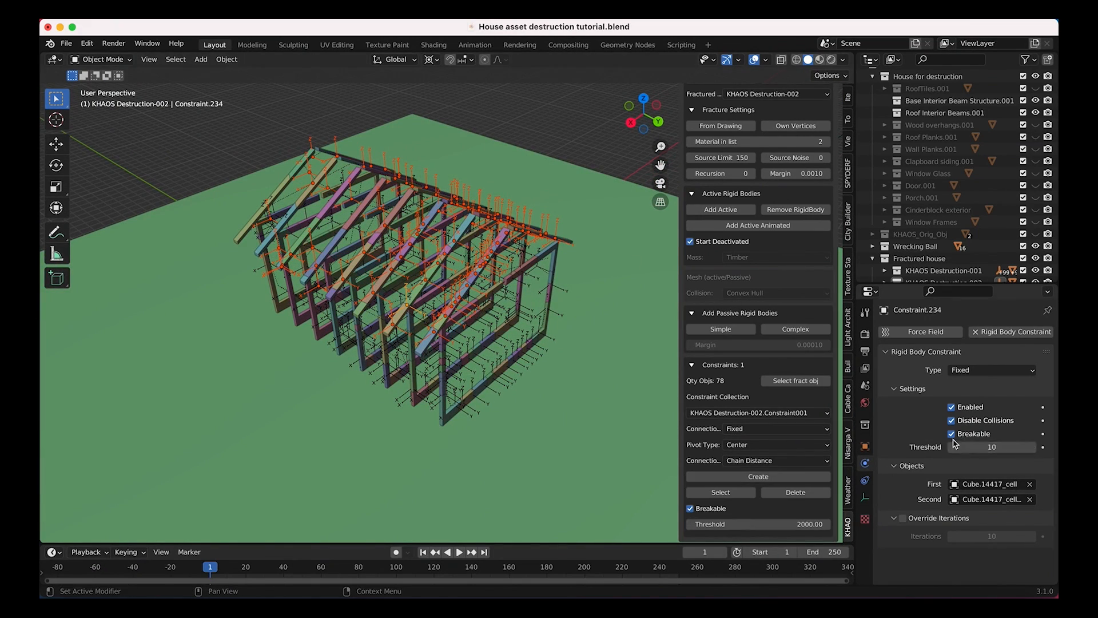
Set the roof beam constraints' breakable threshold to 2000 and play the wrecking ball simulation through the impact.
click(747, 525)
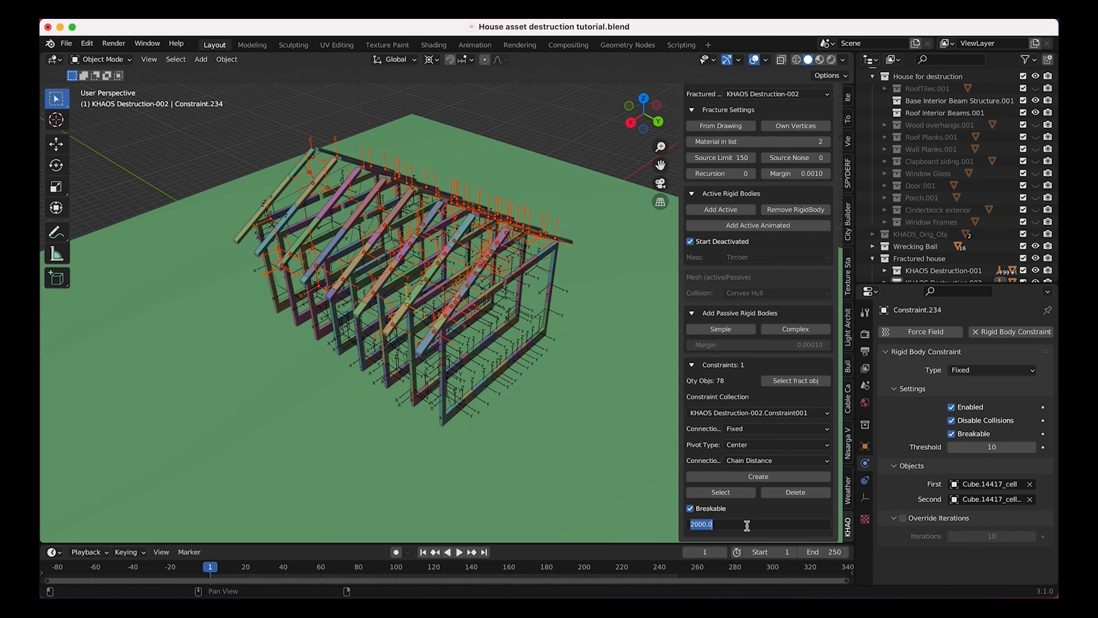
key(Return)
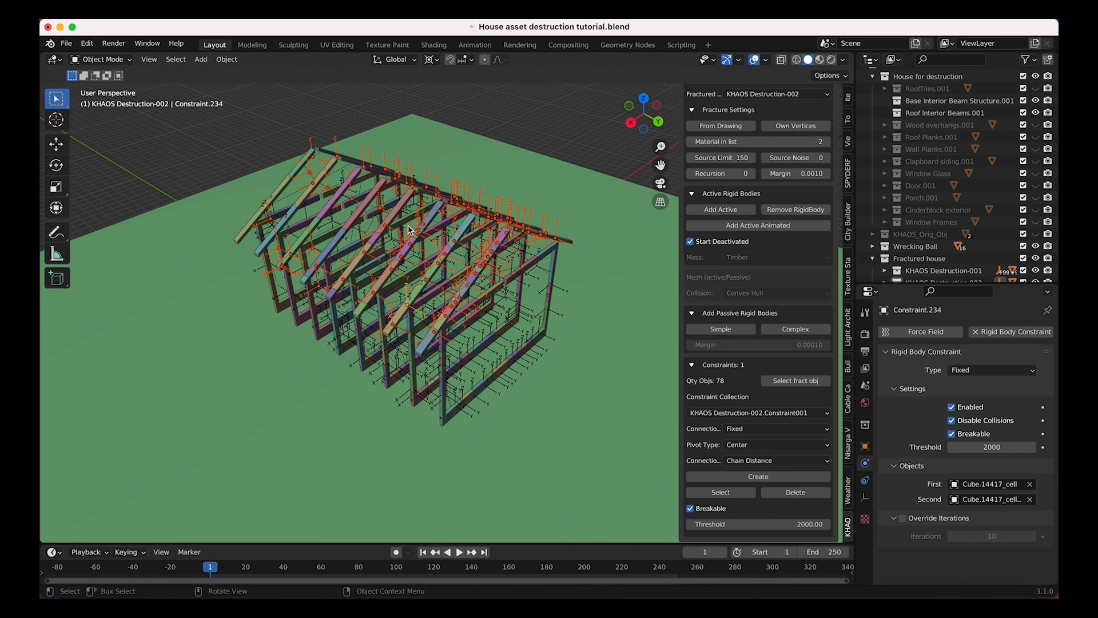
scroll(410, 229, down, 10)
middle_drag(410, 229, 448, 496)
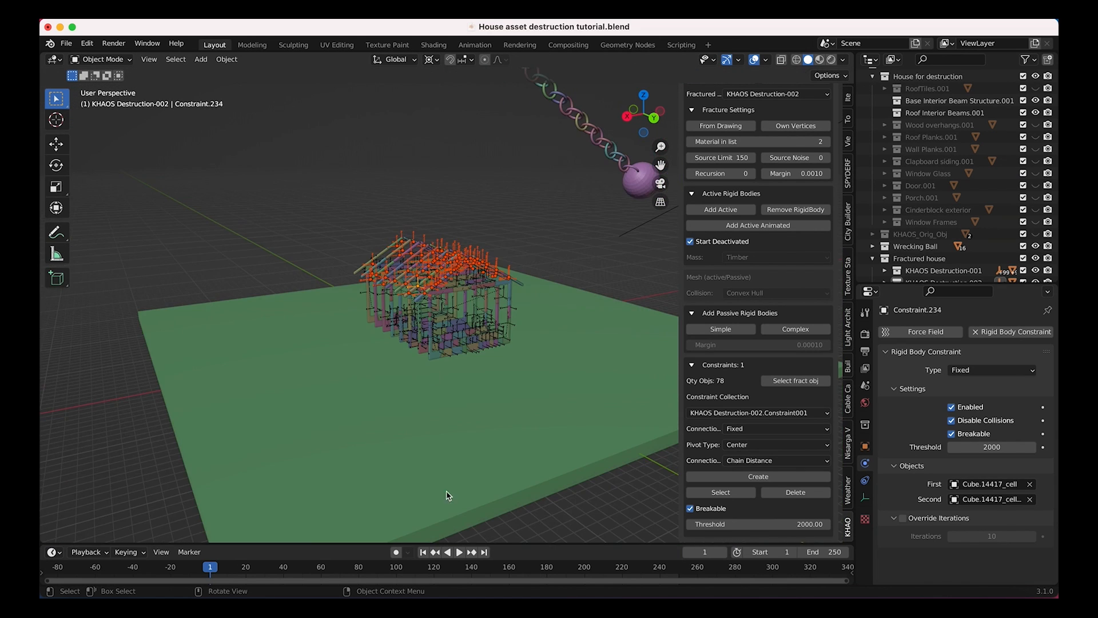
click(460, 552)
middle_drag(527, 291, 518, 269)
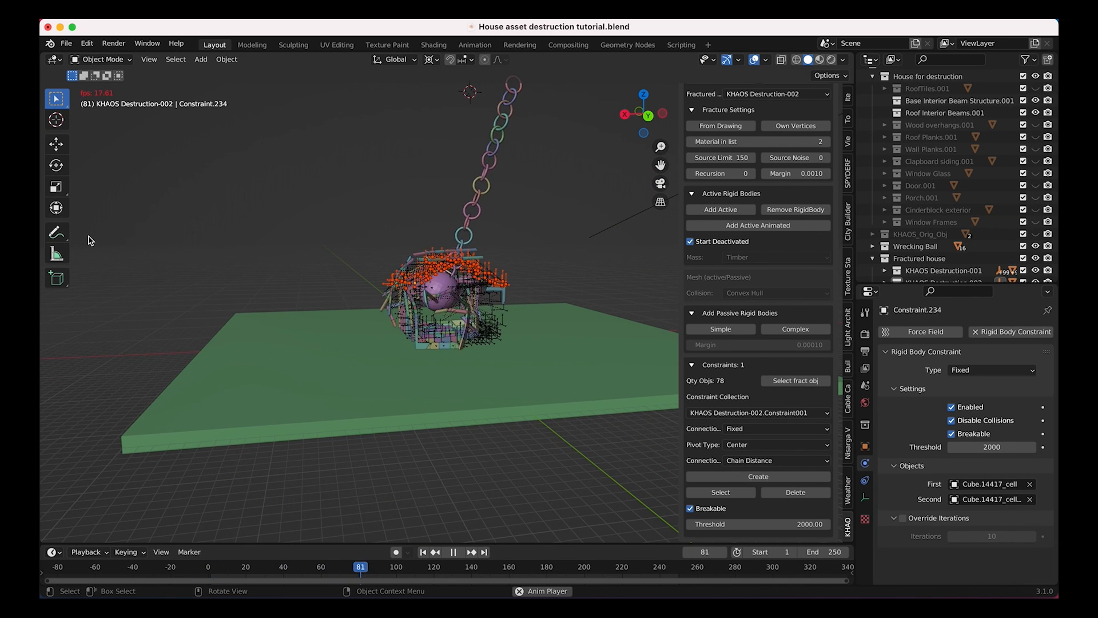
key(space)
Hide the Extras and Relationship Lines overlays in the 3D viewport.
middle_drag(381, 250, 480, 287)
middle_drag(481, 288, 413, 290)
click(768, 59)
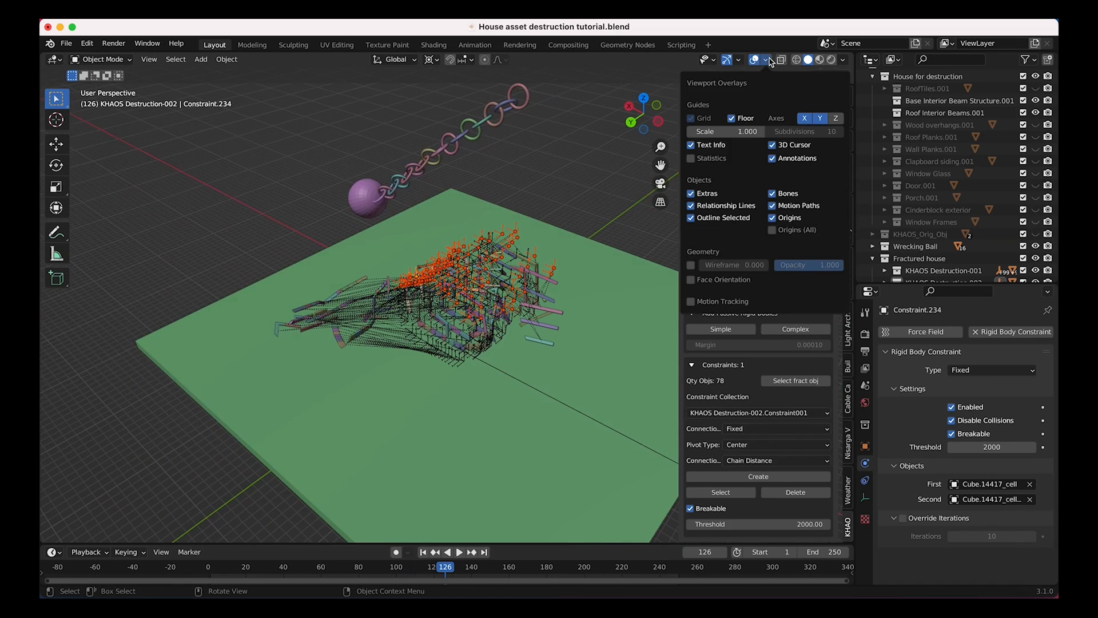
click(691, 194)
click(689, 207)
Replay the simulation from the first frame and examine from several angles how the wall and roof beams break, returning to frame 1.
middle_drag(401, 320, 401, 275)
scroll(458, 286, up, 3)
click(424, 552)
key(space)
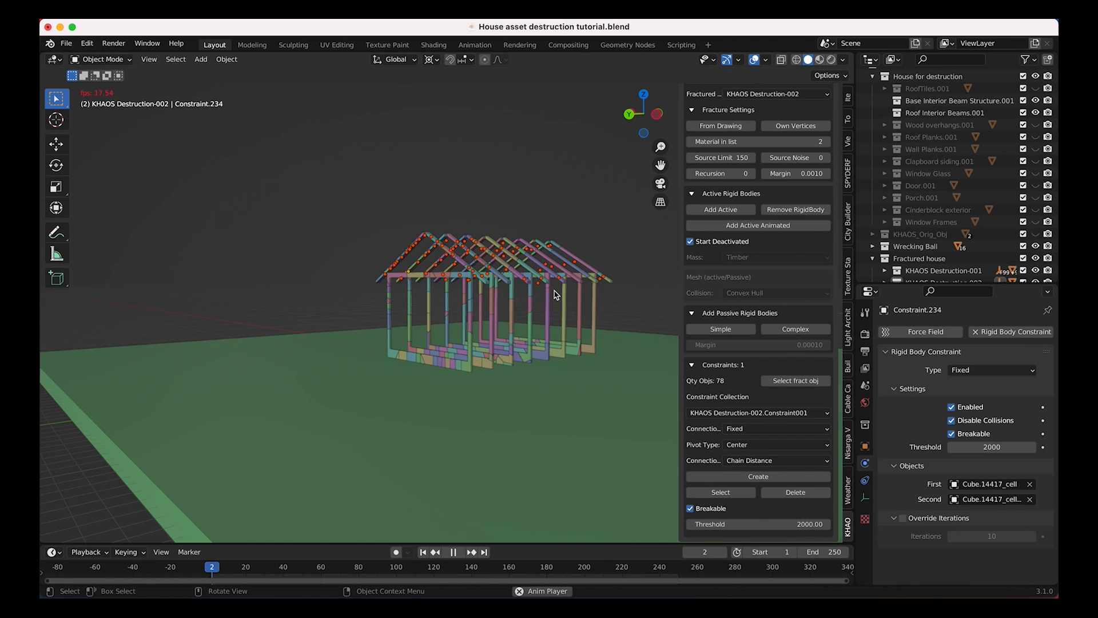
middle_drag(500, 275, 557, 286)
middle_drag(279, 218, 490, 275)
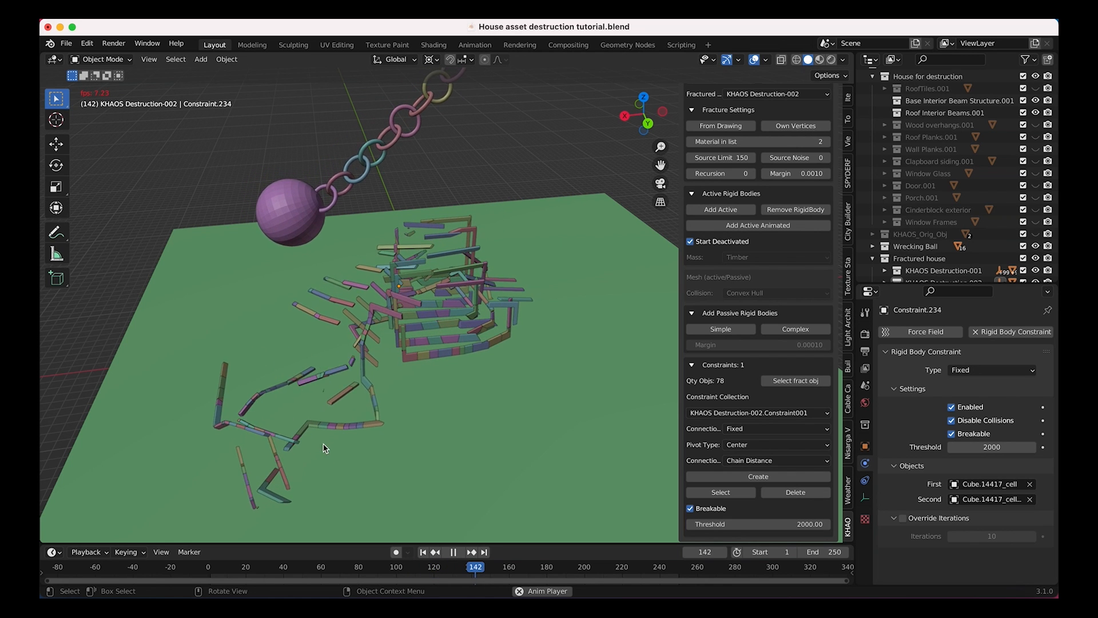
click(423, 554)
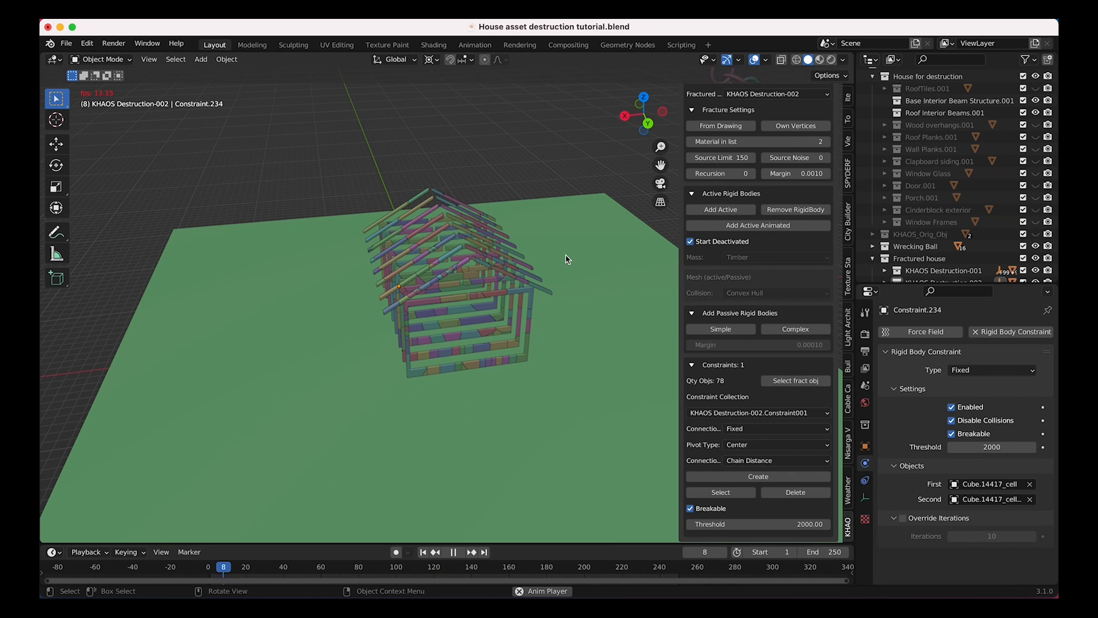
scroll(459, 231, right, 5)
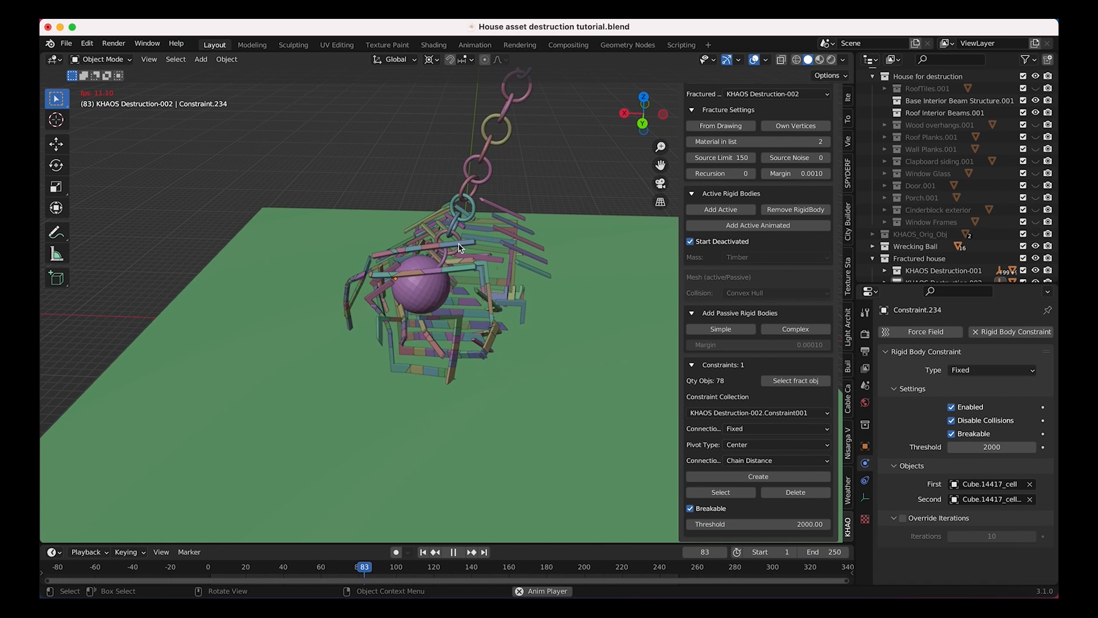
key(space)
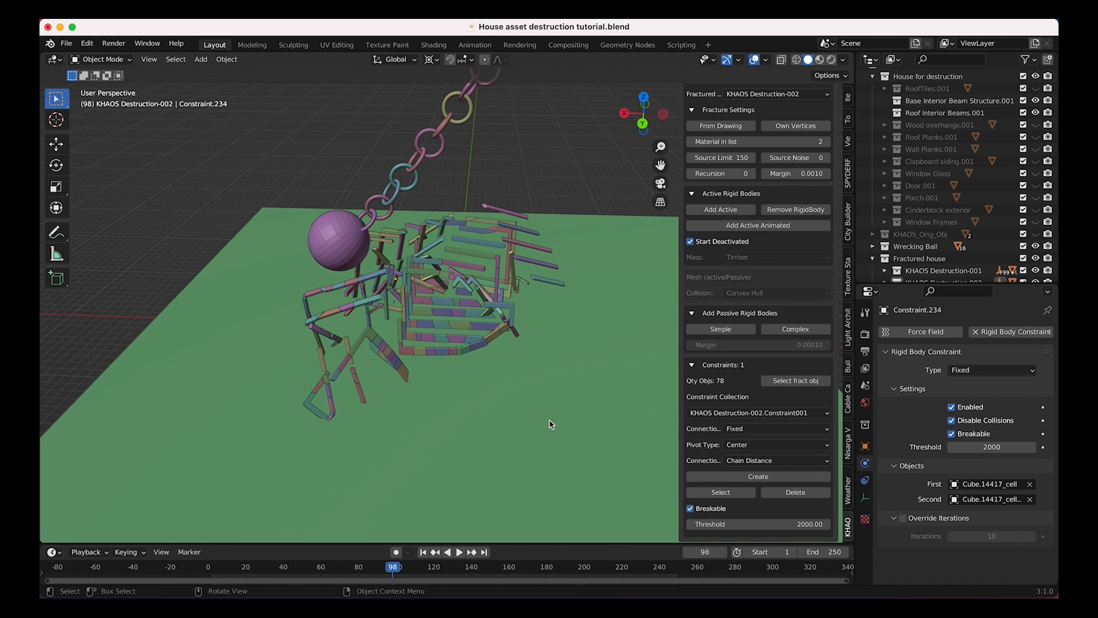
click(423, 552)
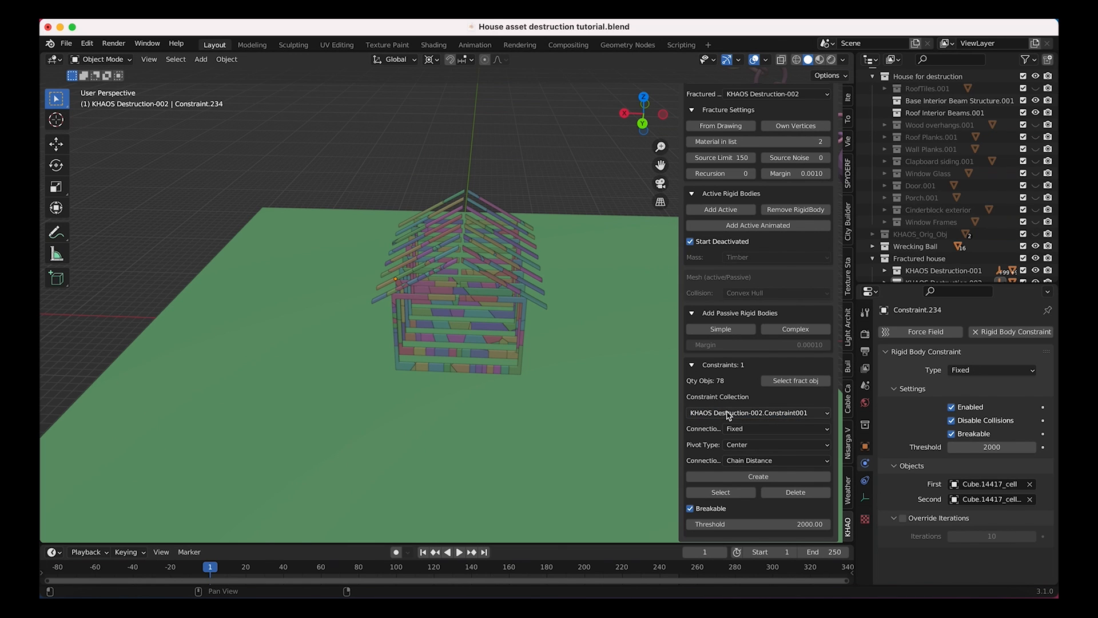
Choose KHAOS Destruction-002.Constraint001 as the constraint collection to select the roof beam constraints.
middle_drag(446, 203, 430, 222)
click(749, 413)
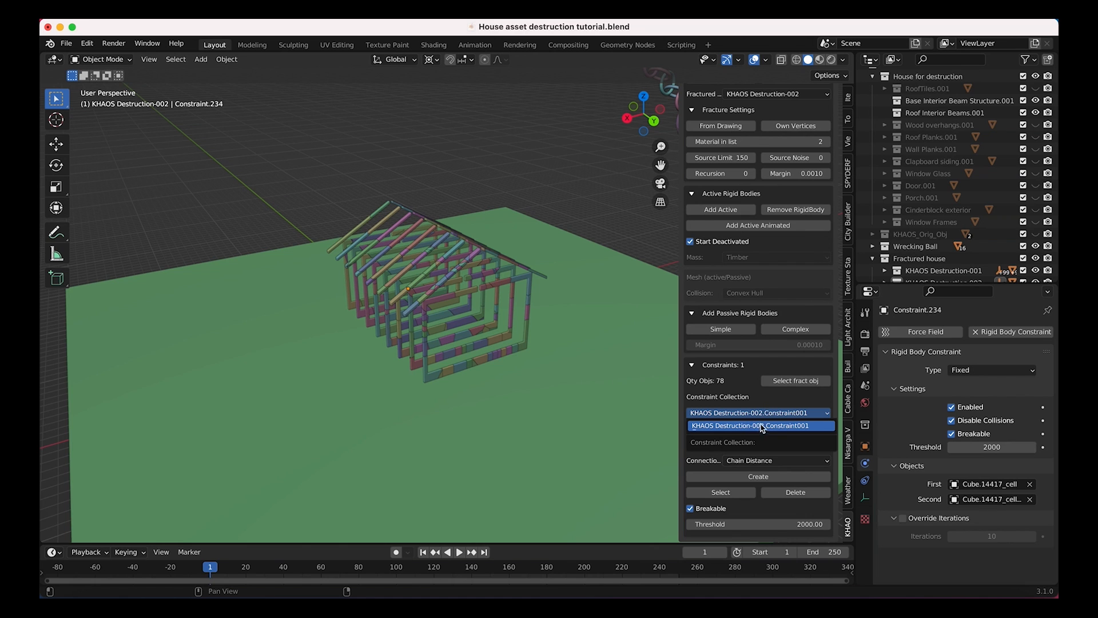
click(740, 426)
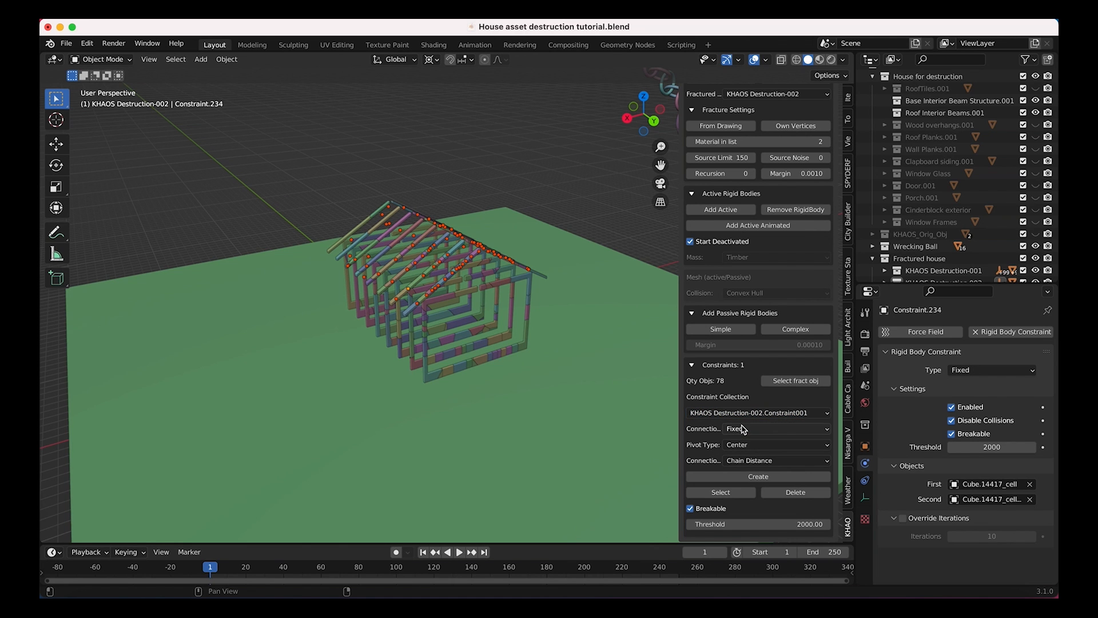
middle_drag(267, 233, 502, 223)
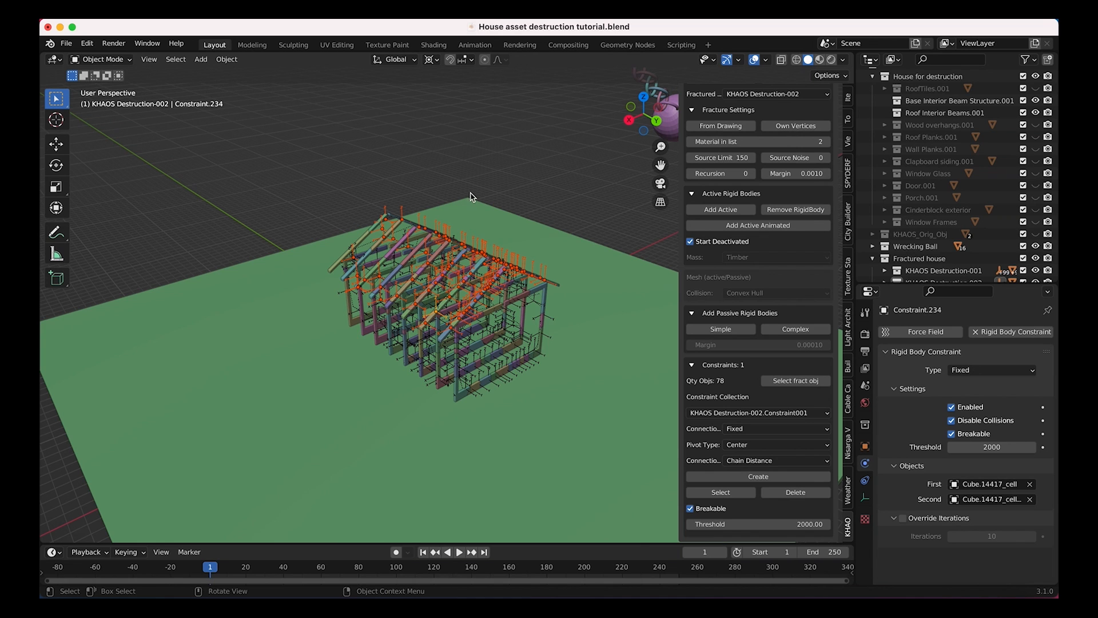
Unhide the Wood overhangs.001 collection and select the overhang boards along both roof edges.
click(1036, 125)
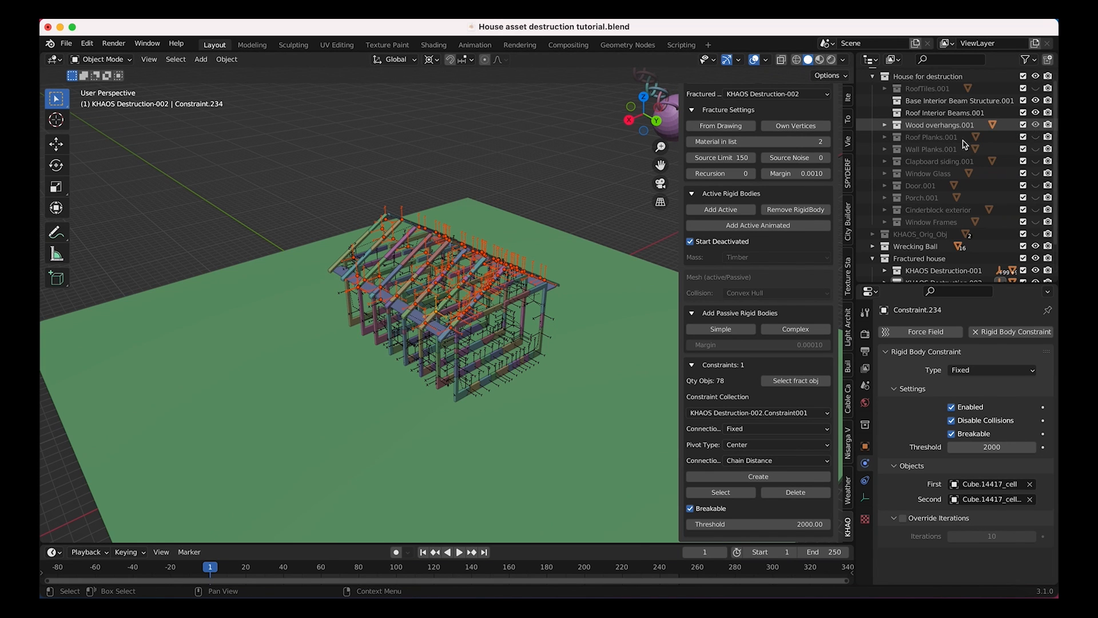
click(415, 310)
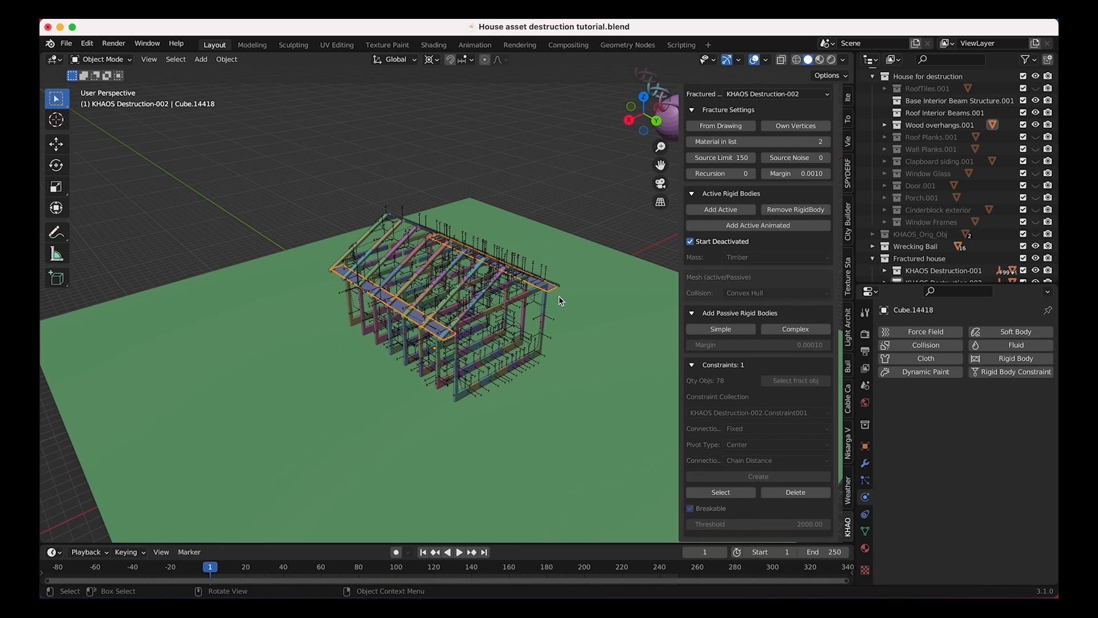
middle_drag(415, 309, 560, 301)
Draw fracture strokes across the front ends of both wood overhang boards with Draw Fracture Place.
scroll(738, 160, up, 6)
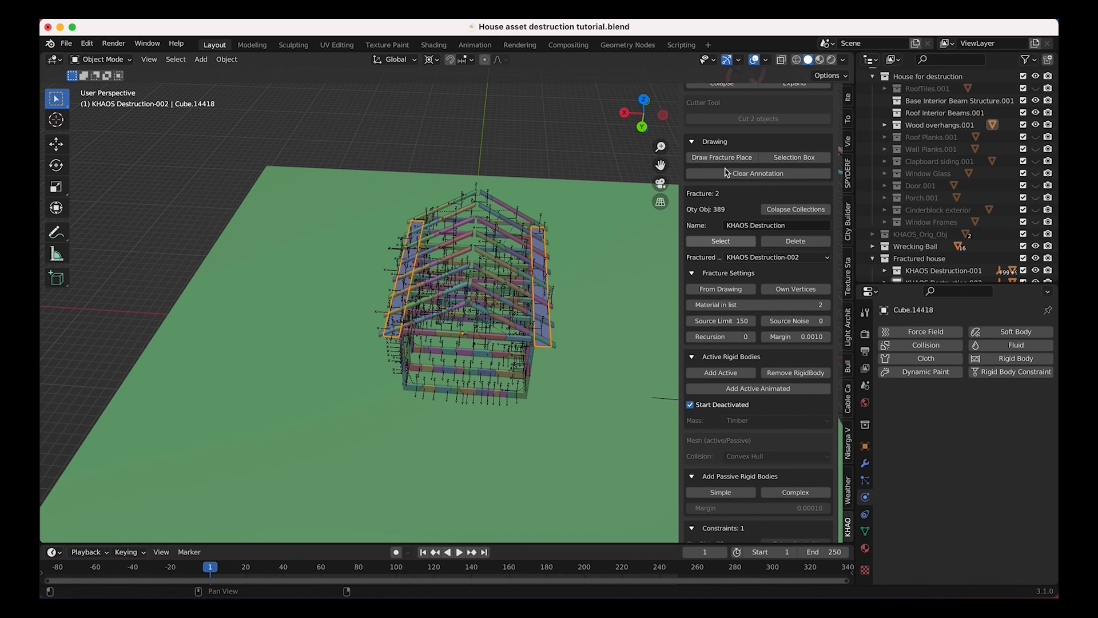
click(729, 160)
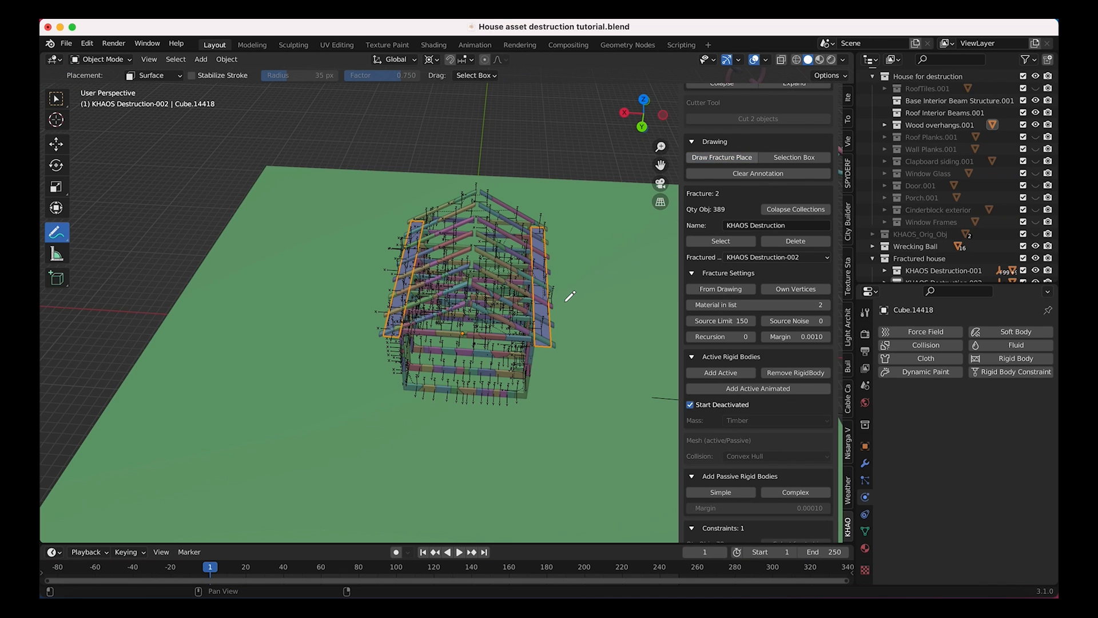
drag(555, 303, 513, 356)
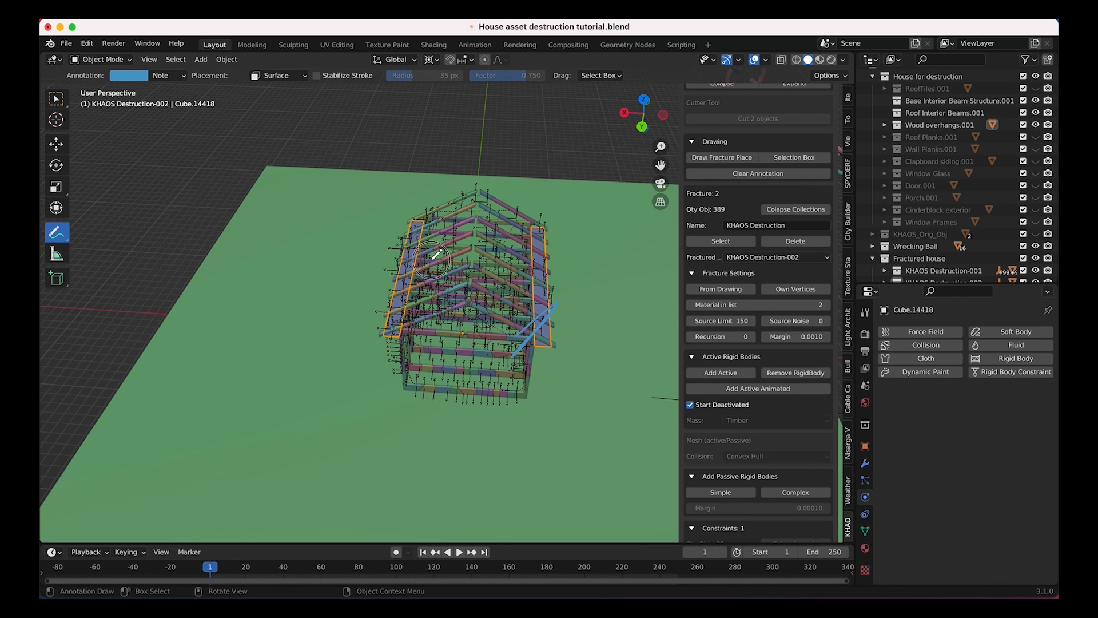
drag(387, 337, 426, 269)
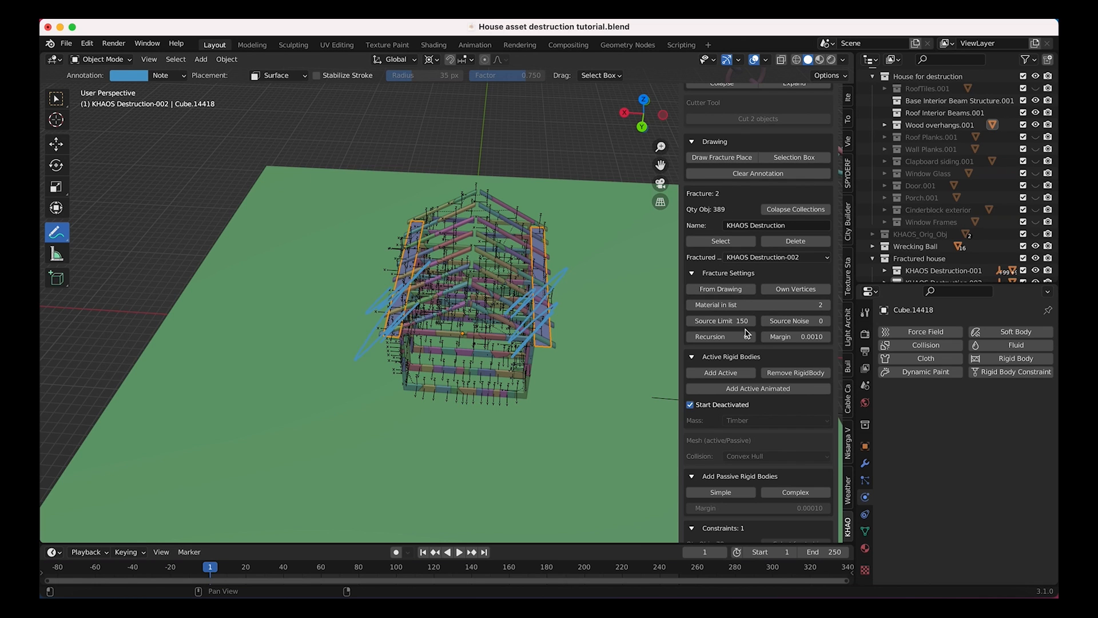
Set the fracture Source Limit to 50 and fracture the wood overhangs from the drawing.
click(713, 321)
text(50)
key(Return)
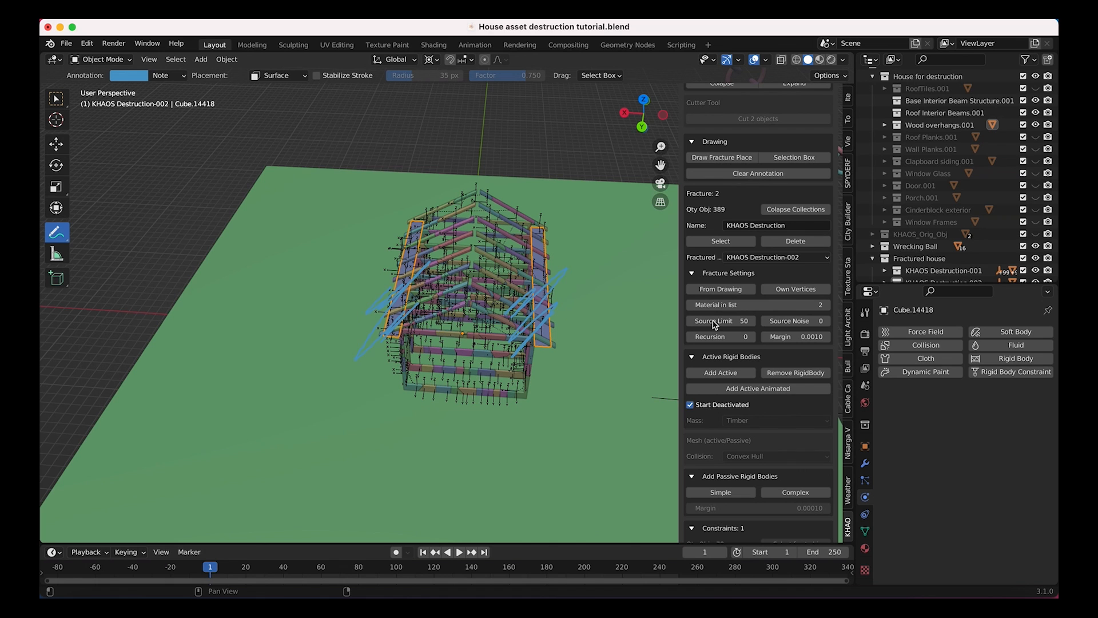
click(720, 290)
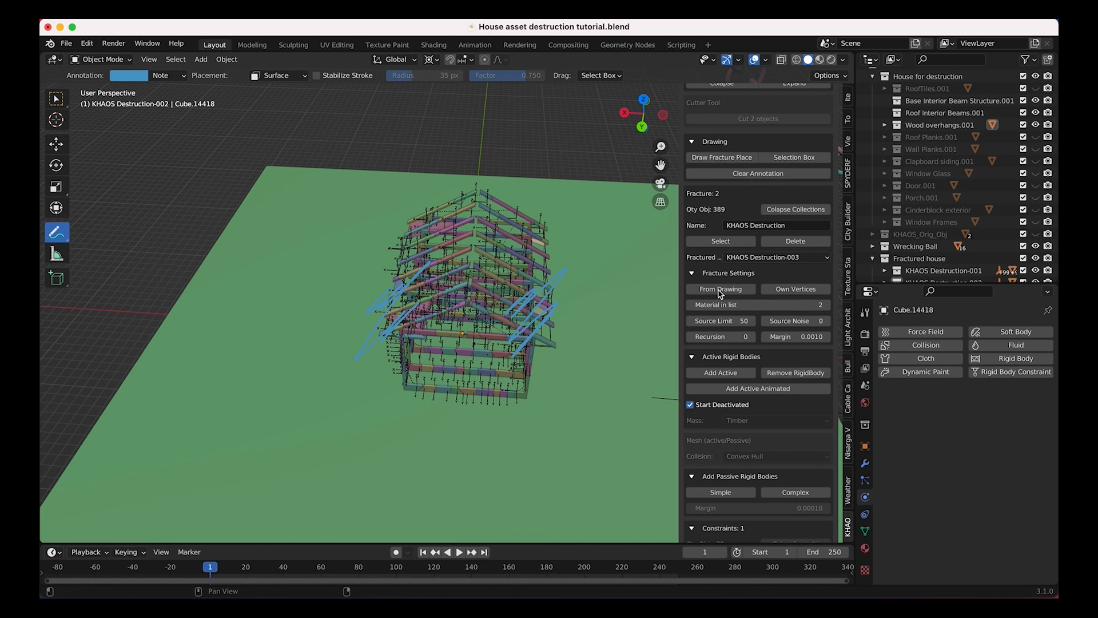
middle_drag(426, 286, 508, 292)
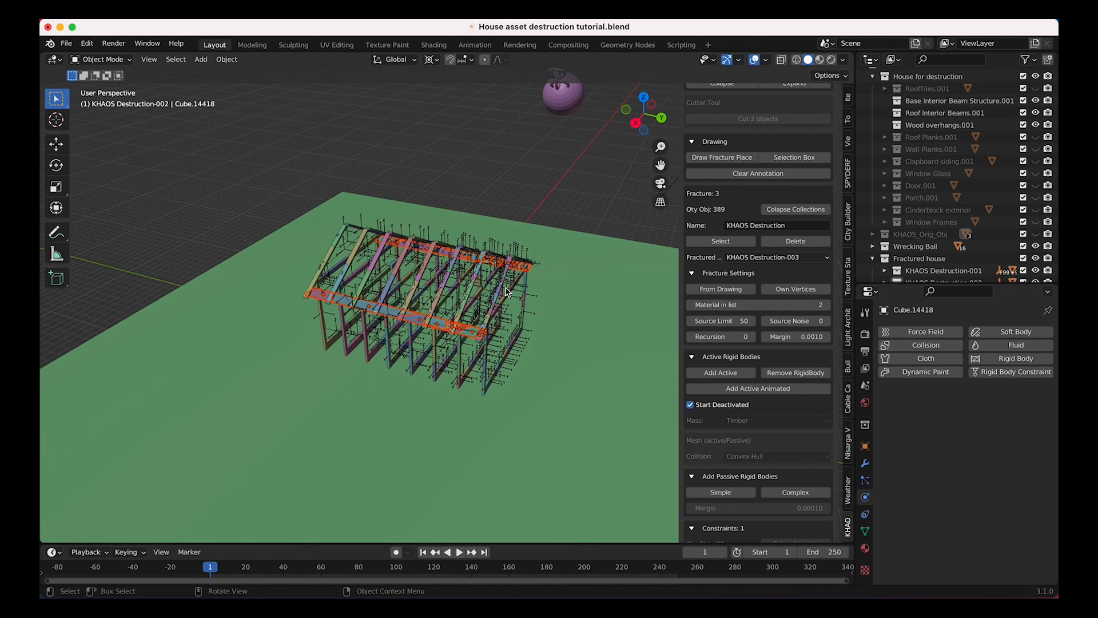
scroll(507, 292, up, 4)
middle_drag(393, 325, 658, 243)
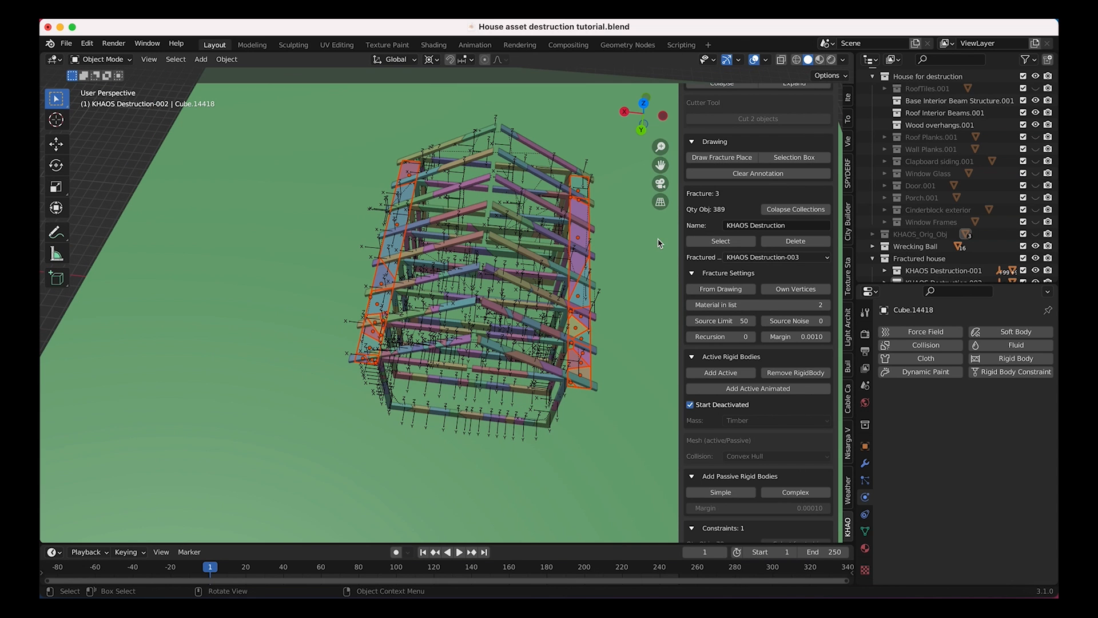
Move the KHAOS Destruction-003 collection out of KHAOS Destruction-002 into the Fractured house collection, and collapse KHAOS Destruction-002.
scroll(879, 261, down, 3)
click(882, 247)
scroll(871, 250, down, 2)
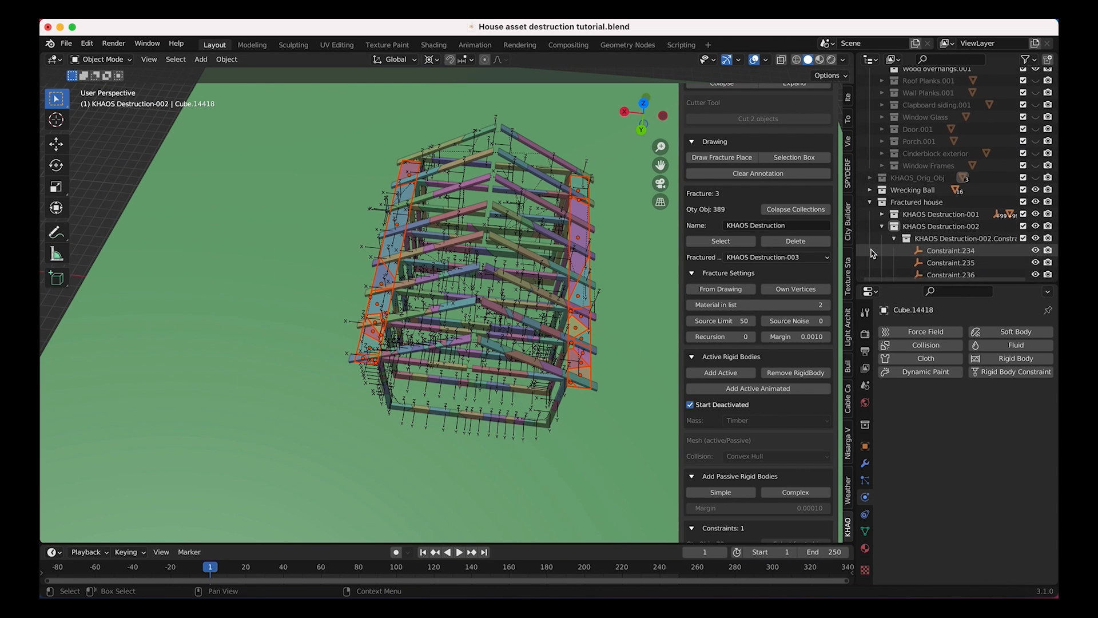
click(894, 239)
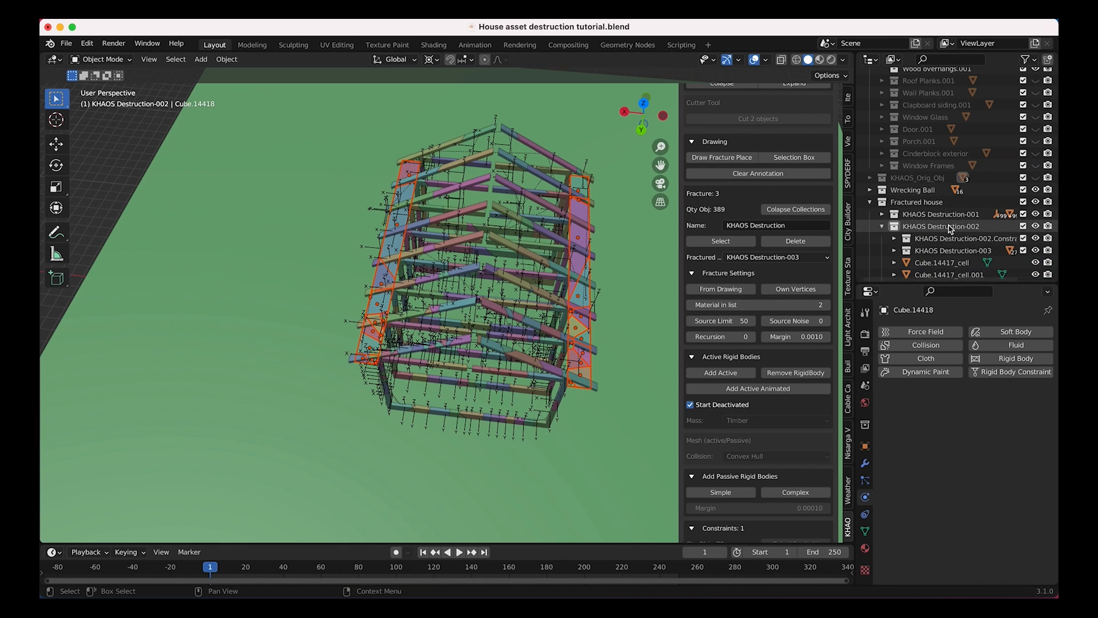
scroll(922, 197, down, 2)
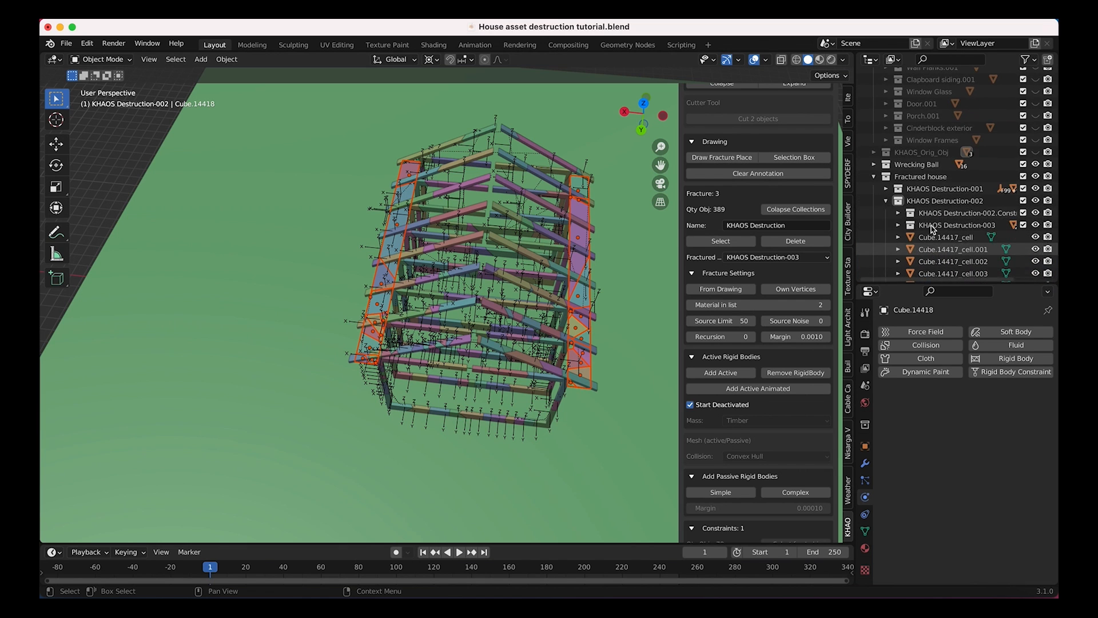
drag(946, 228, 901, 179)
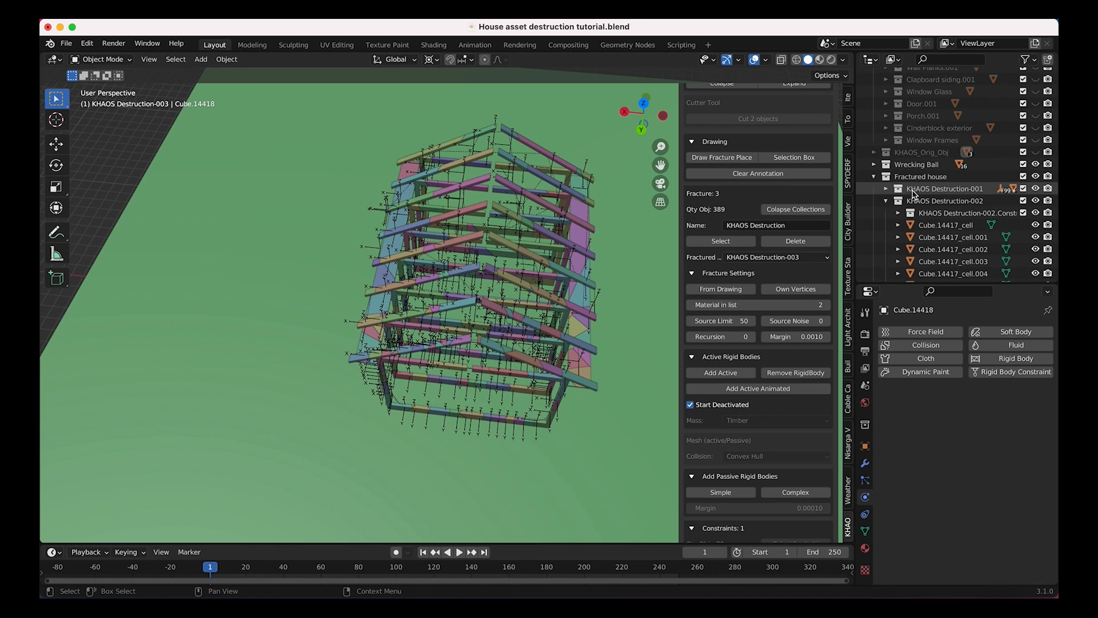
click(886, 201)
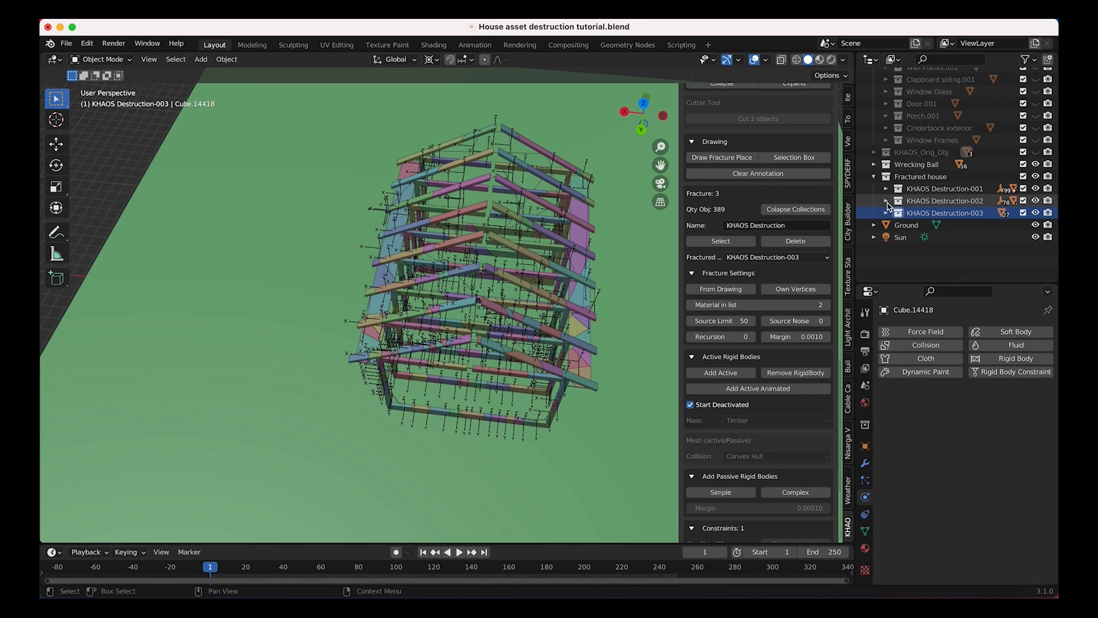
scroll(888, 205, up, 2)
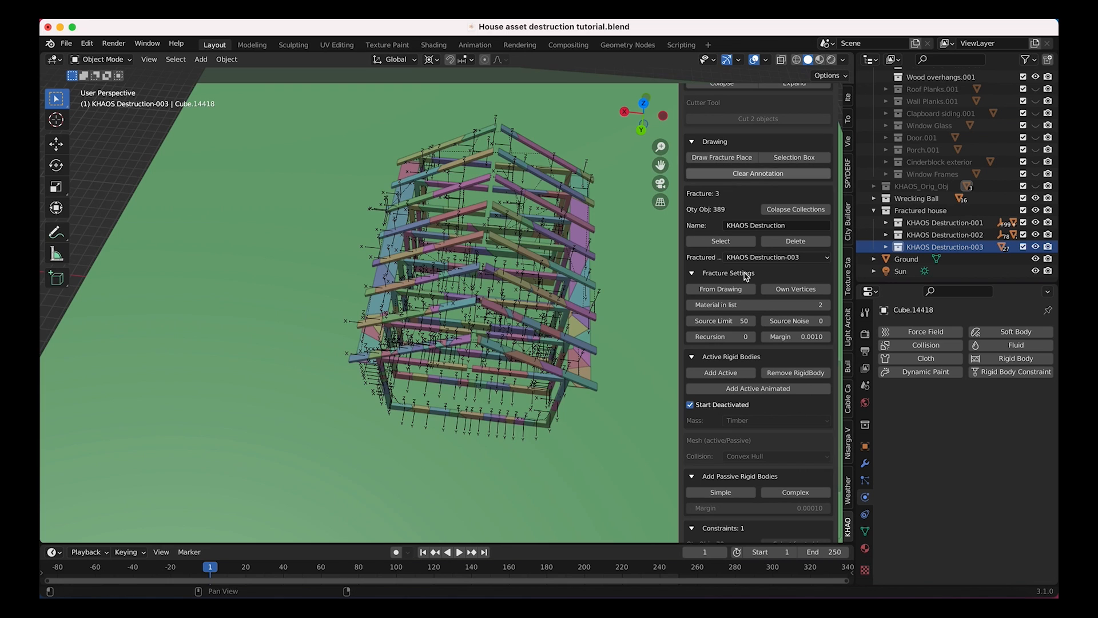
Select all KHAOS Destruction-003 overhang fragments and add active rigid bodies to them, starting deactivated, with Timber mass and Convex Hull collision.
middle_drag(292, 361, 337, 329)
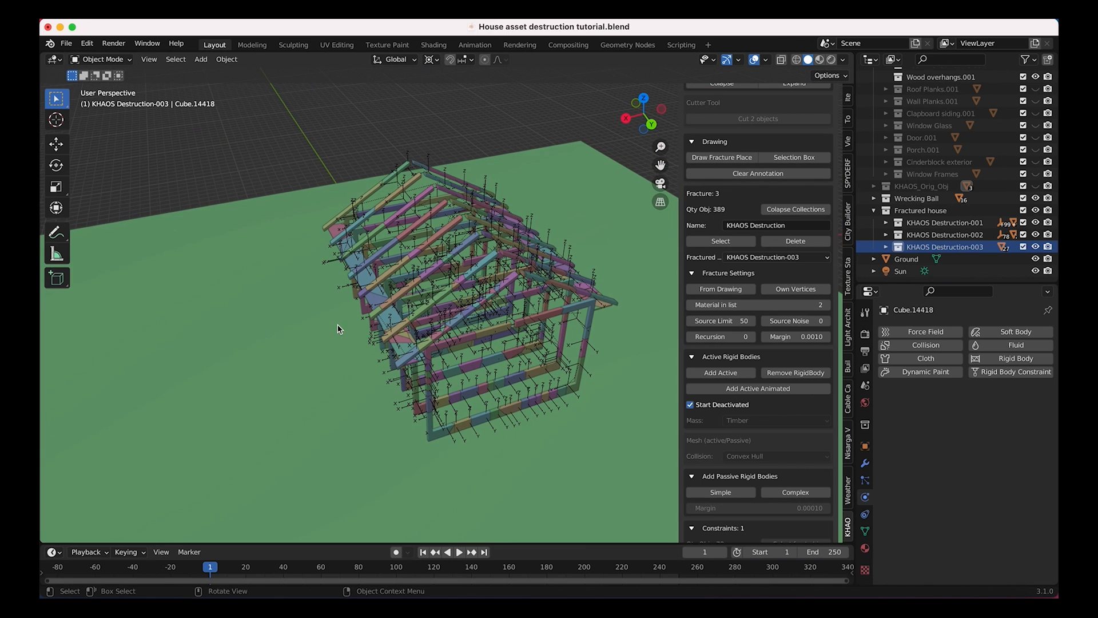
click(723, 243)
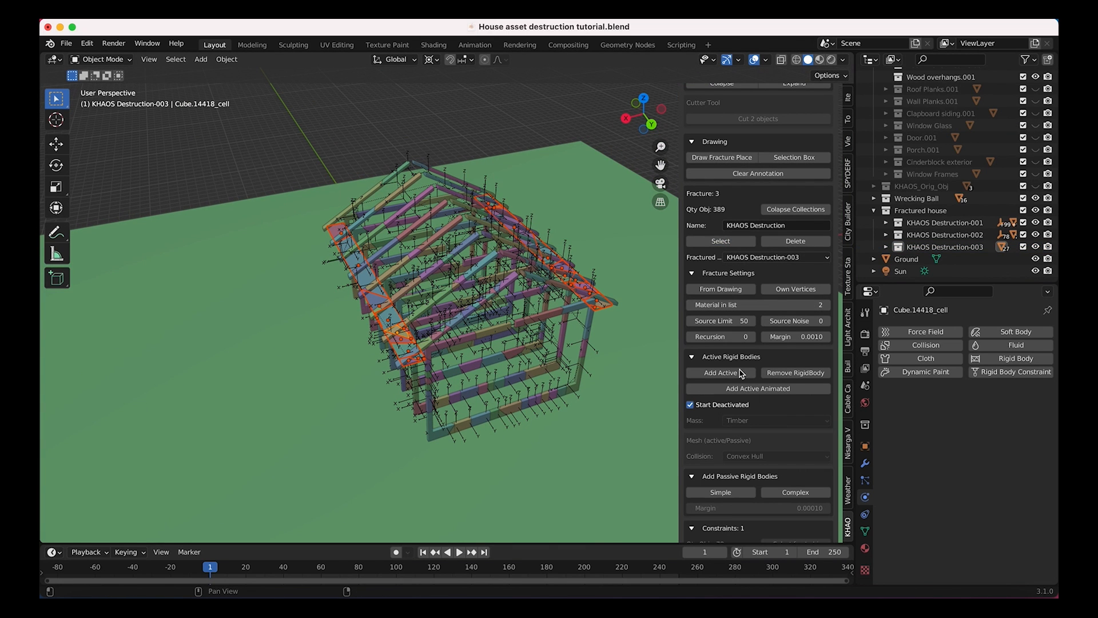
click(722, 374)
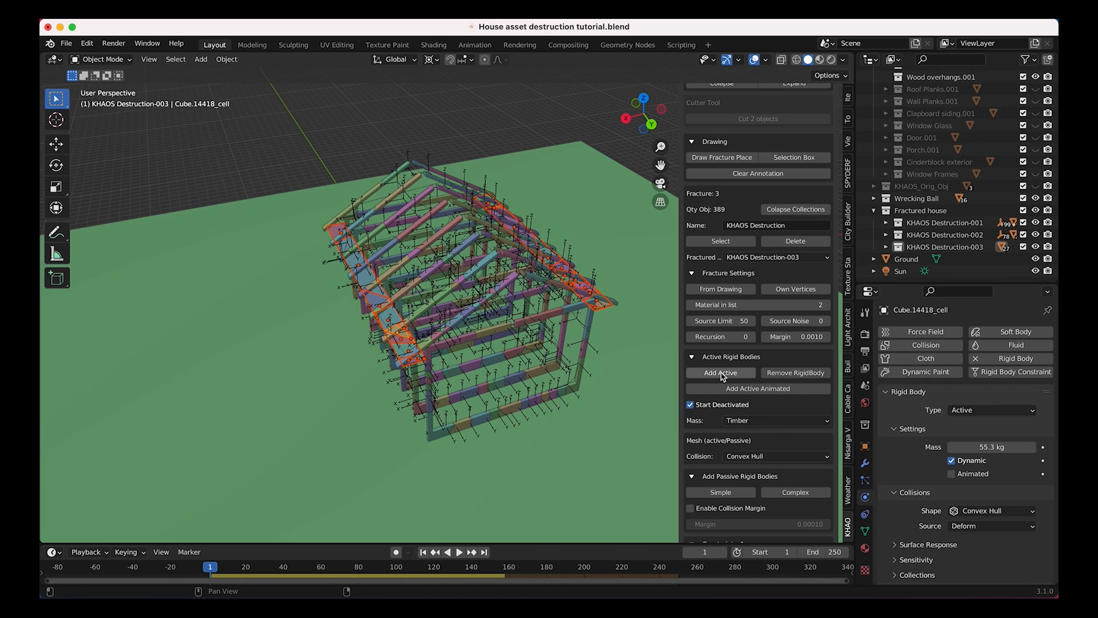
scroll(750, 422, down, 6)
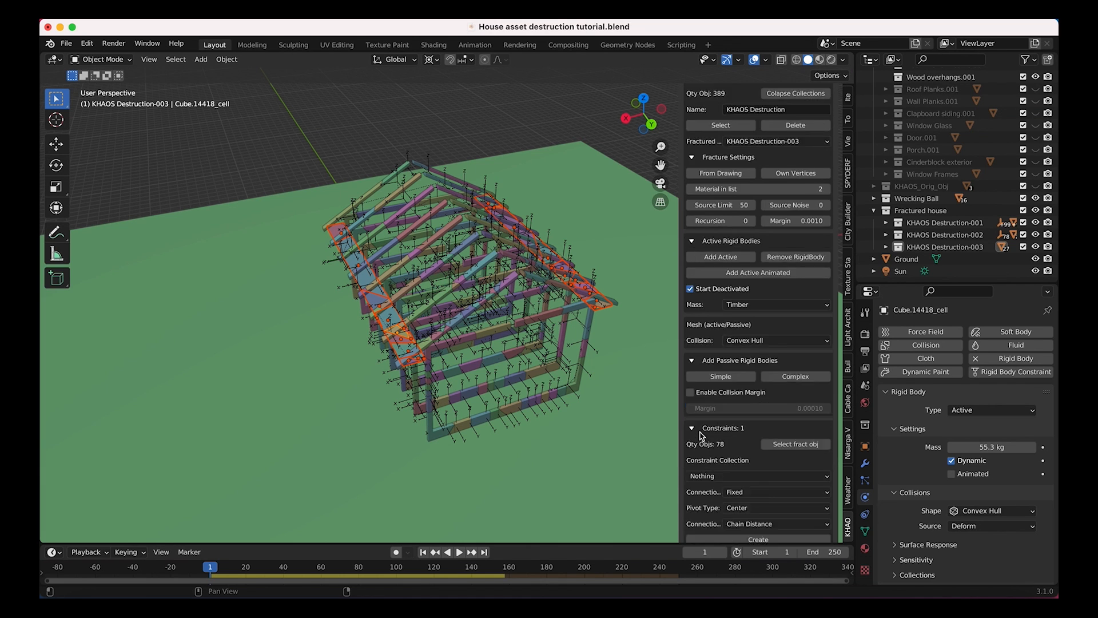
scroll(897, 578, down, 2)
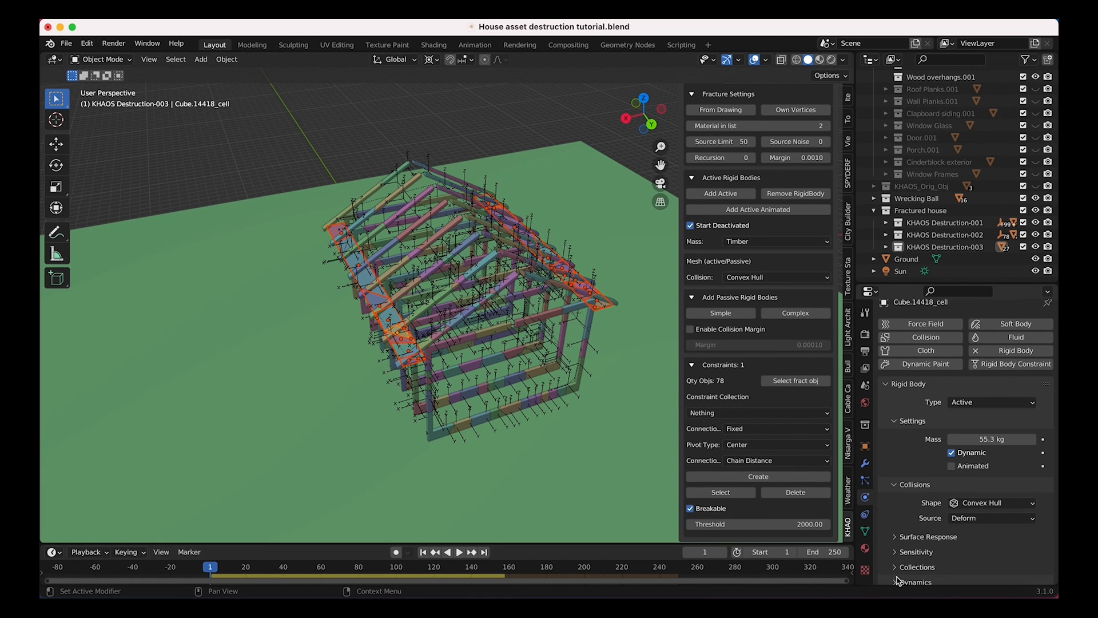
Review the overhang fragments' rigid body deactivation settings and hide the Extras overlay in the viewport.
scroll(953, 478, down, 5)
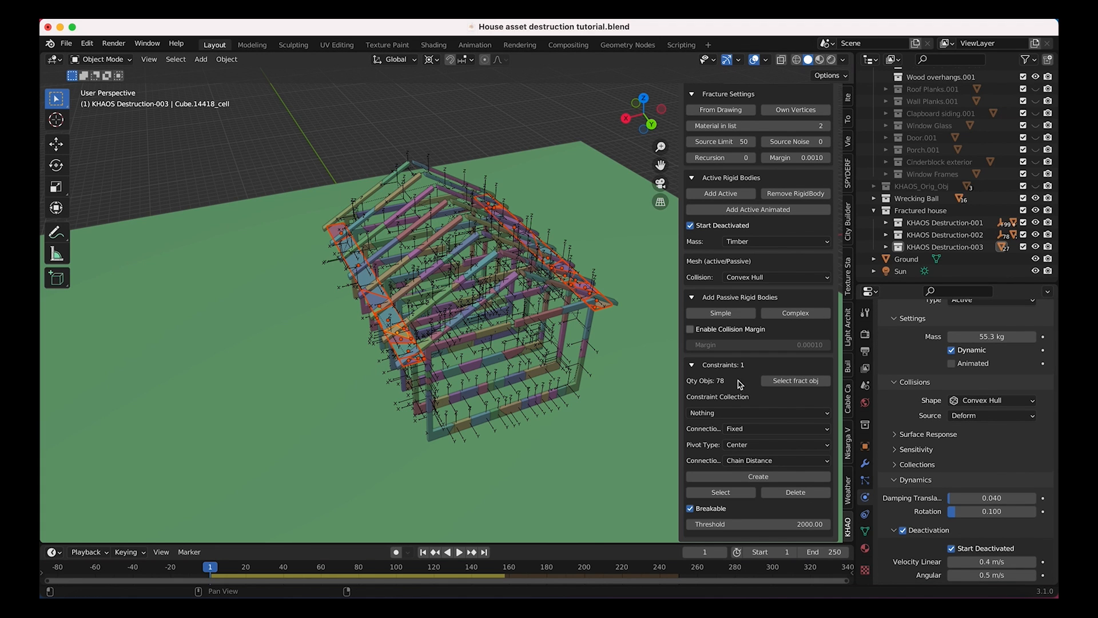
scroll(750, 422, up, 1)
middle_drag(571, 367, 574, 367)
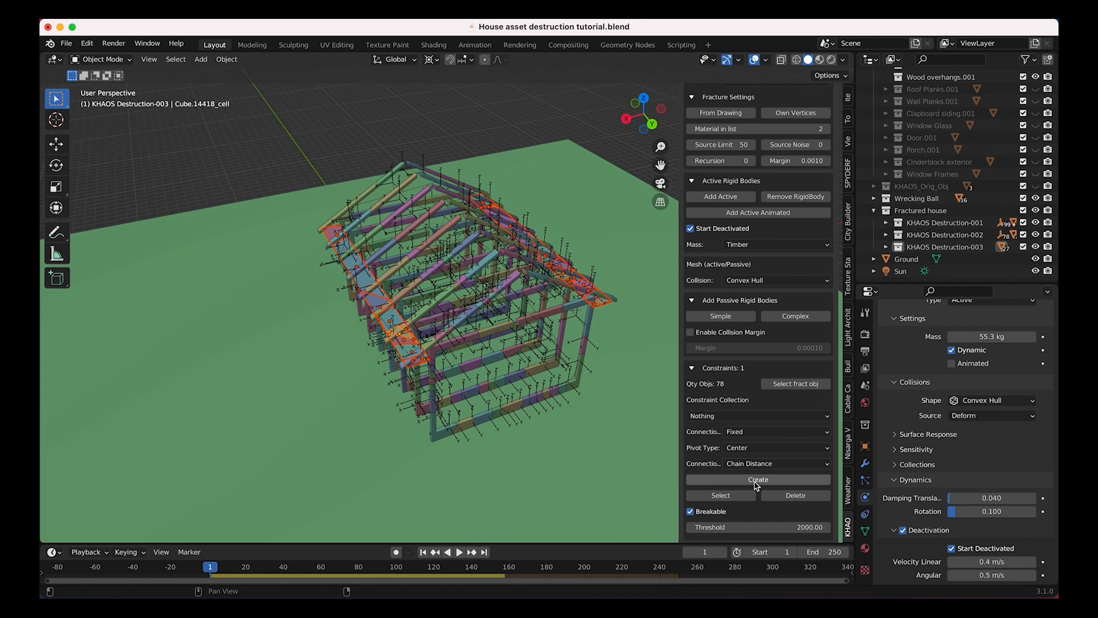
middle_drag(426, 369, 532, 366)
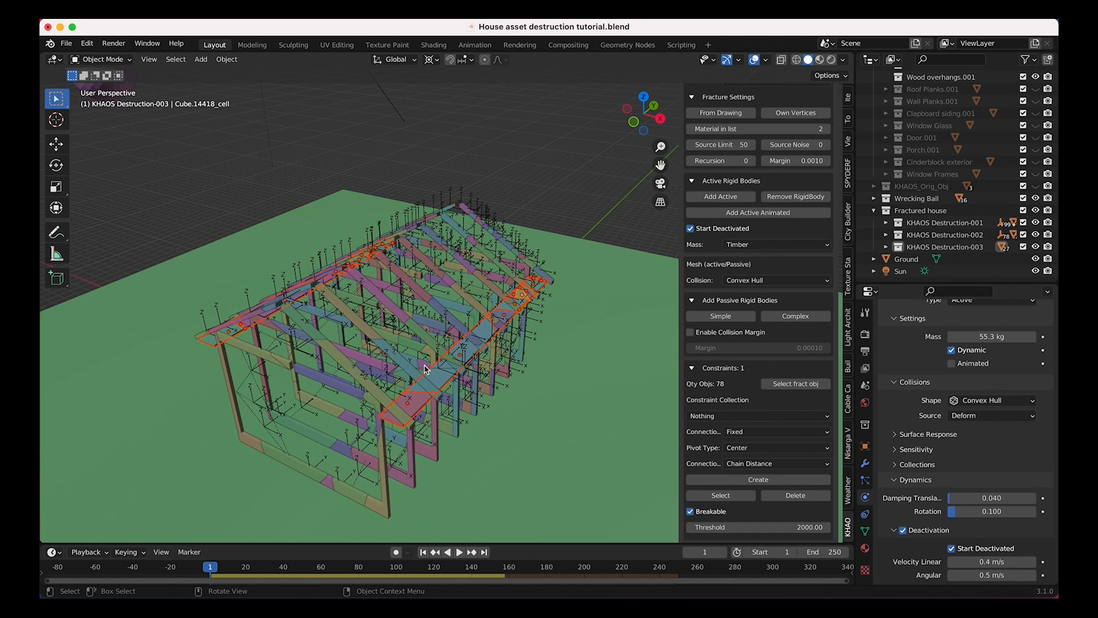
scroll(426, 369, up, 2)
middle_drag(576, 345, 507, 326)
click(765, 60)
click(691, 192)
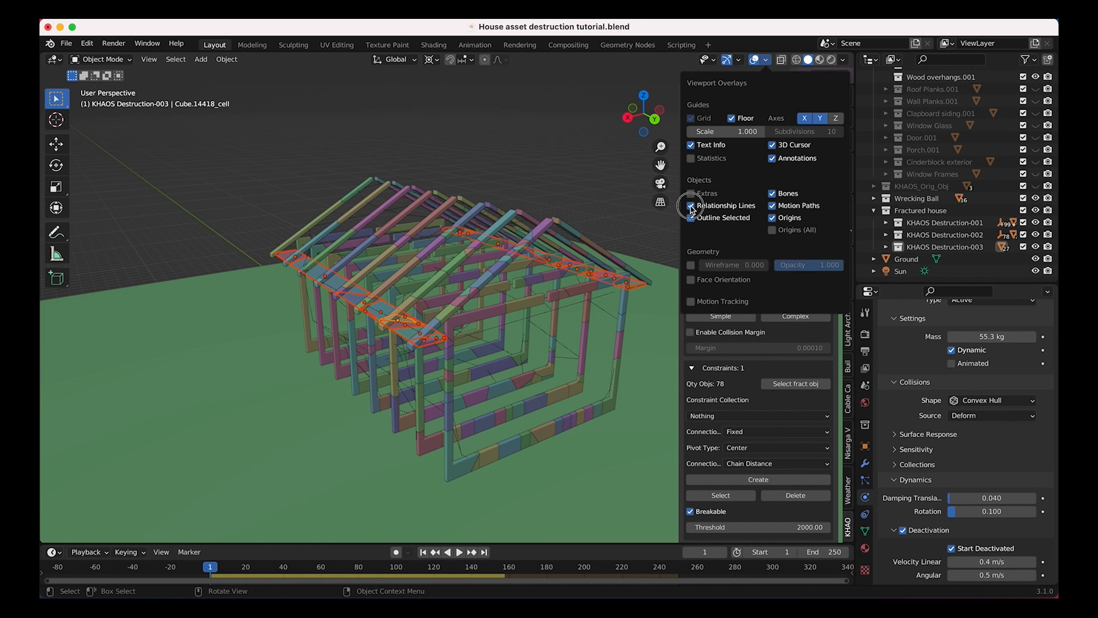
middle_drag(440, 332, 421, 322)
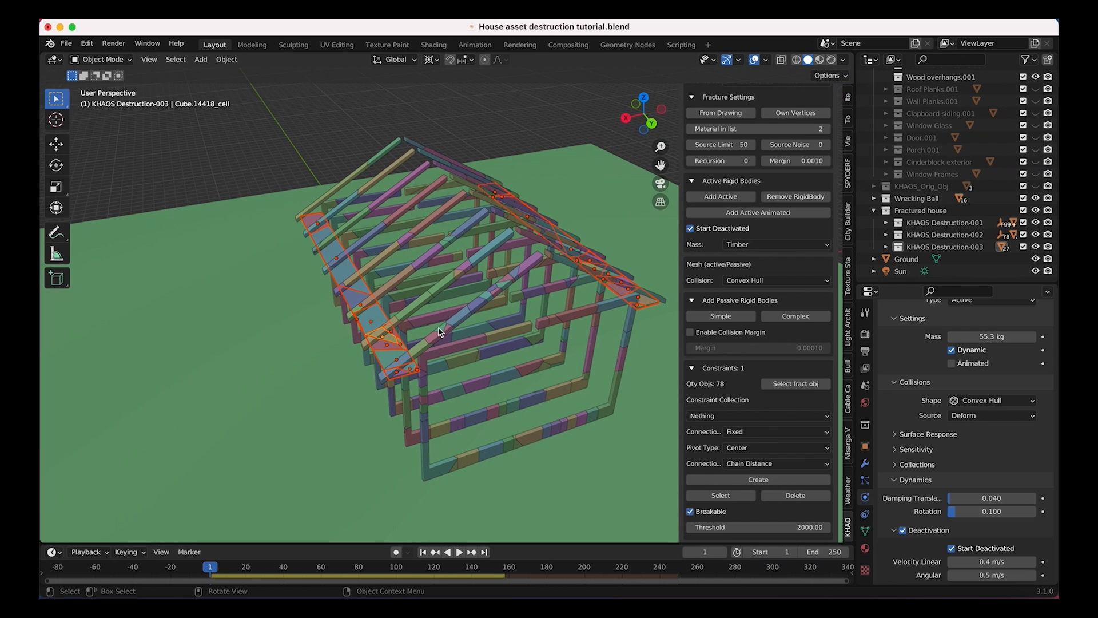
Add the neighbouring beam fragments that meet both wood overhangs, along the house's sides and ends, to the overhang selection.
shift+click(414, 325)
shift+click(446, 346)
shift+click(584, 283)
shift+click(584, 283)
middle_drag(584, 282, 388, 316)
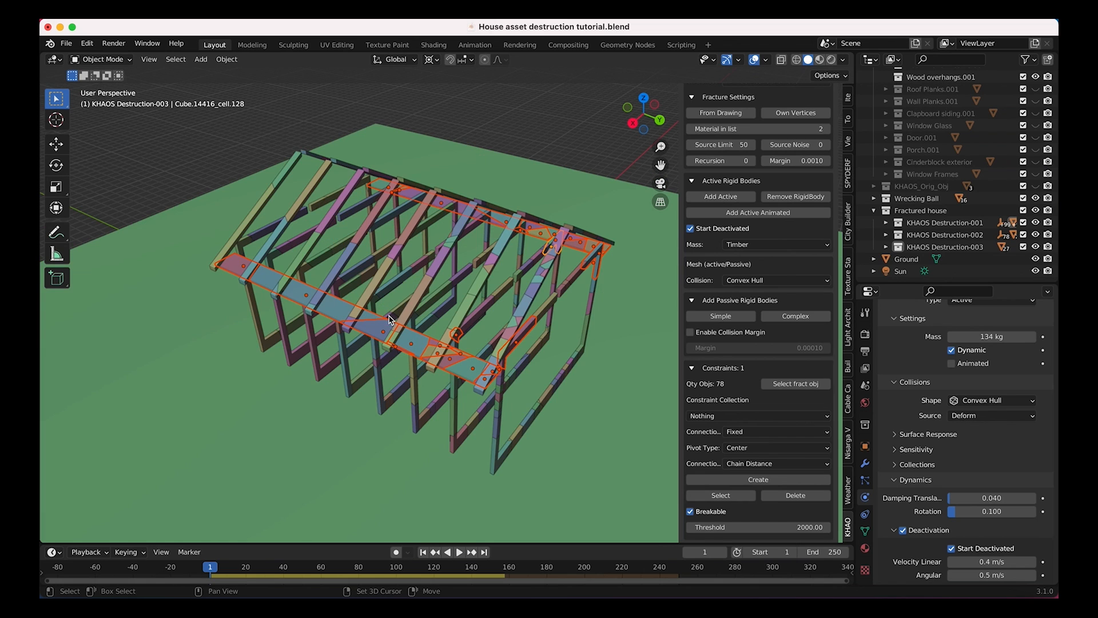
shift+click(385, 304)
shift+click(347, 279)
shift+click(347, 276)
shift+click(314, 262)
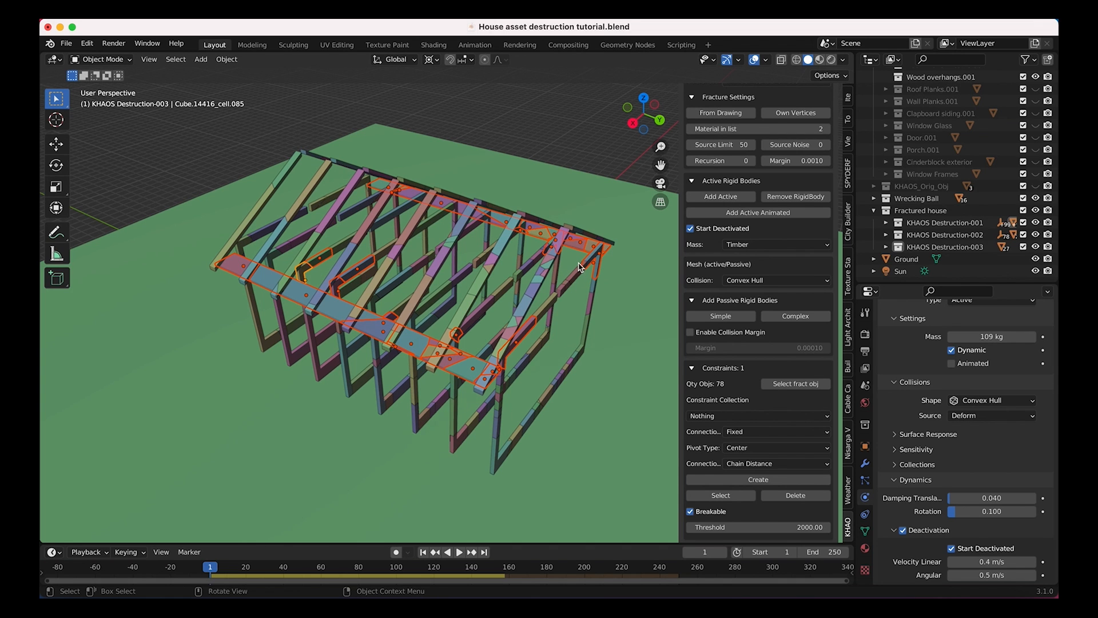
shift+click(574, 280)
scroll(574, 284, right, 10)
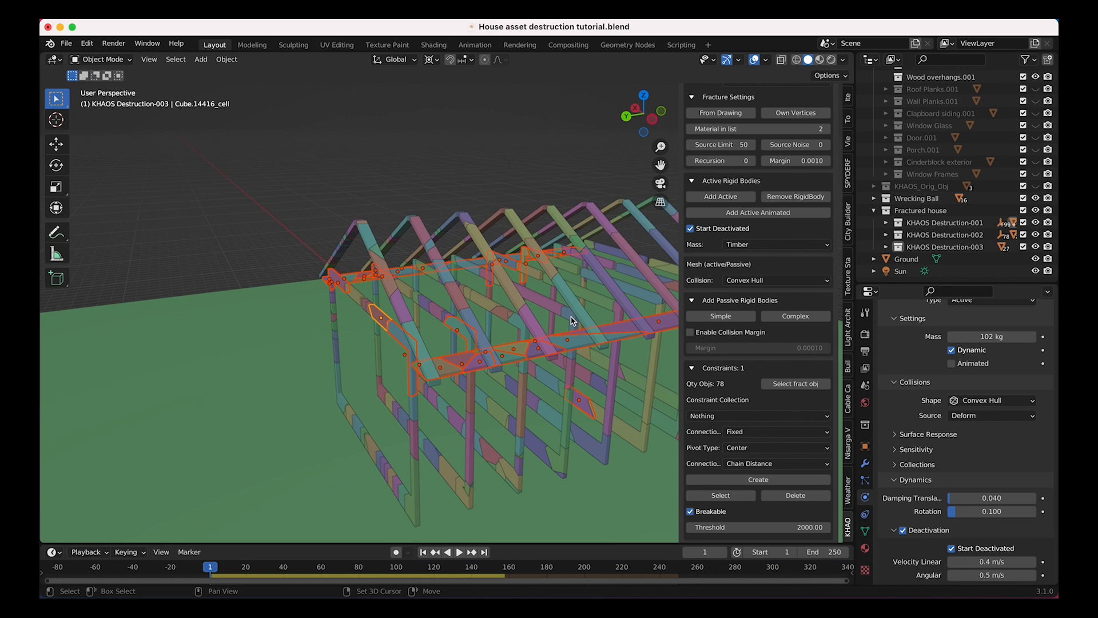
shift+click(577, 339)
scroll(495, 364, down, 1)
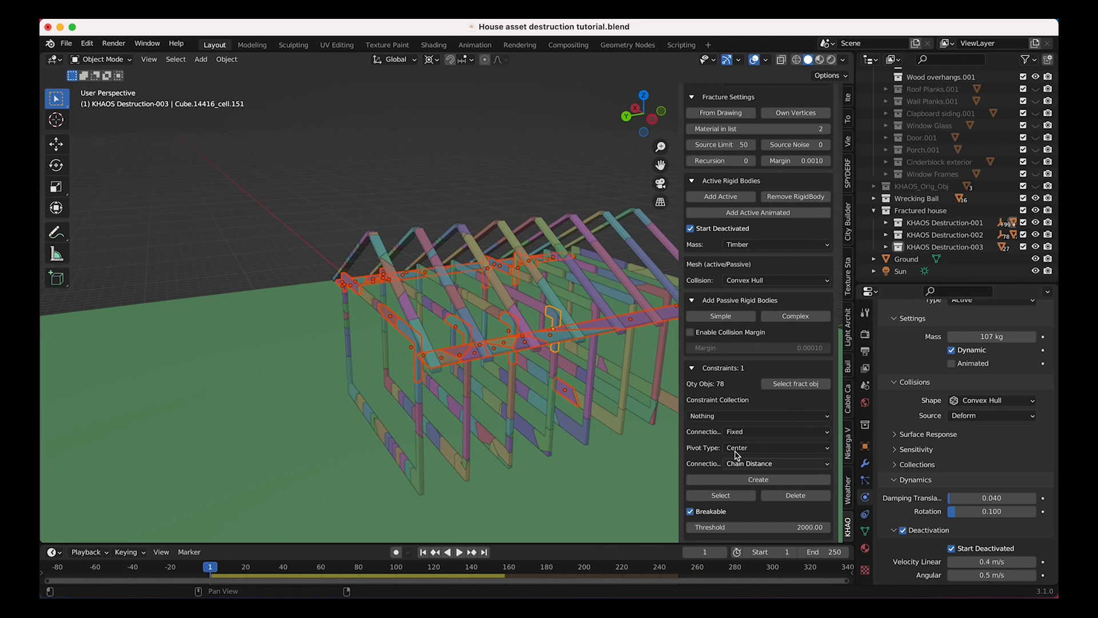
Create Fixed constraints with Center pivot and Chain Distance connection between the selected fragments, and show the Extras overlay again.
click(748, 480)
click(766, 60)
click(691, 193)
middle_drag(503, 355, 346, 369)
Choose the KHAOS Destruction-003.Constraint001 collection and set the breaking threshold of its constraints to 2000.
click(738, 413)
click(738, 413)
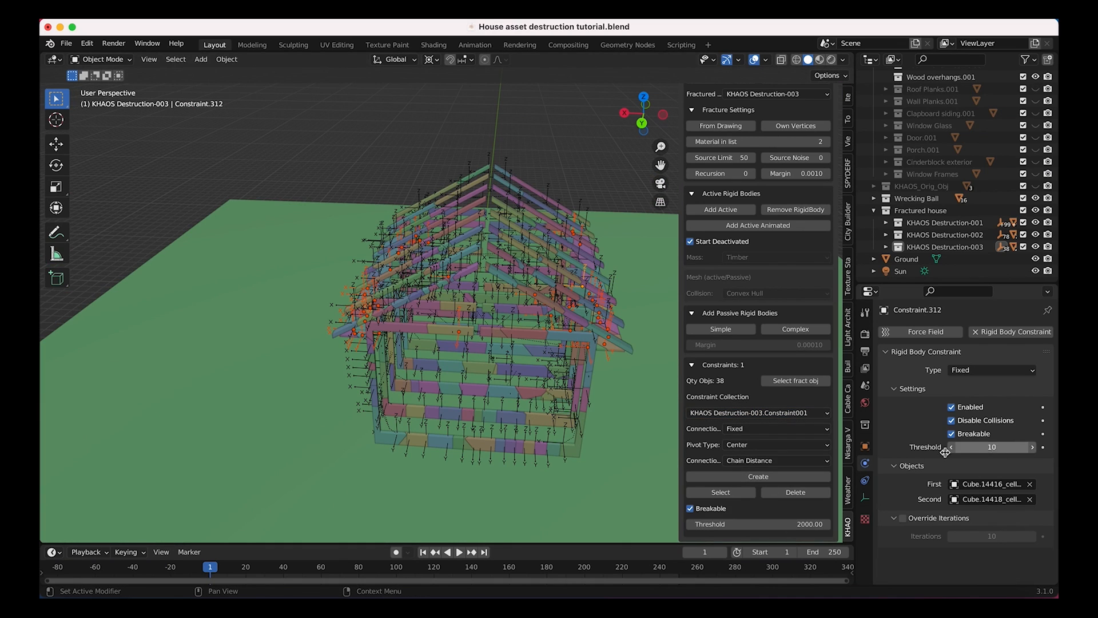
click(772, 525)
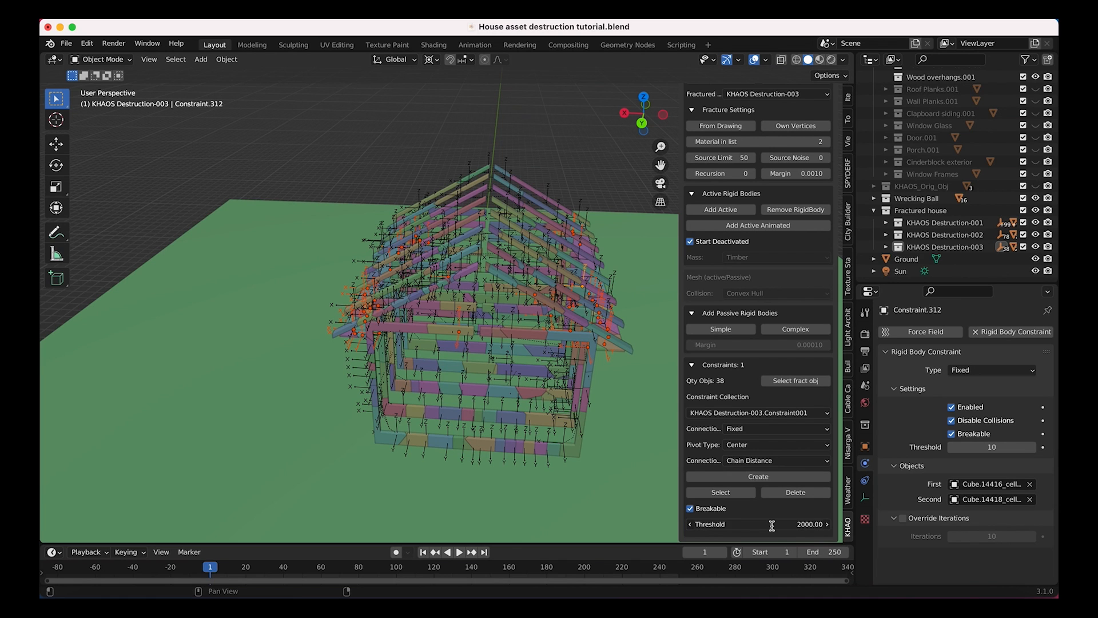
text(2)
key(Return)
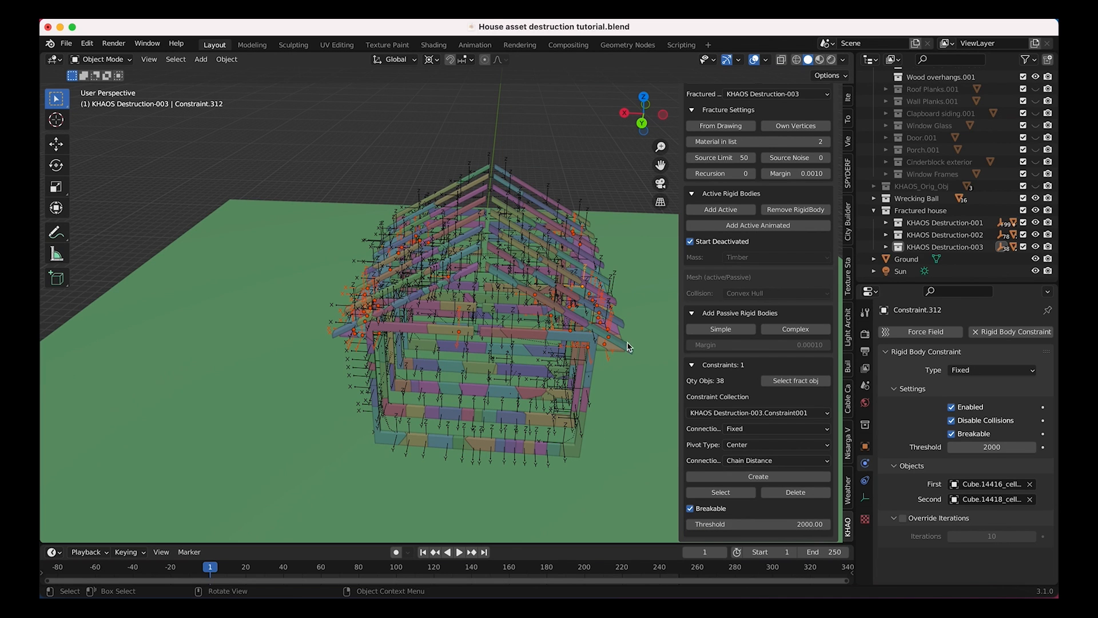
Play the wrecking ball simulation from frame 1, inspect the impact from several angles, stop it and return to the first frame.
middle_drag(369, 308, 369, 308)
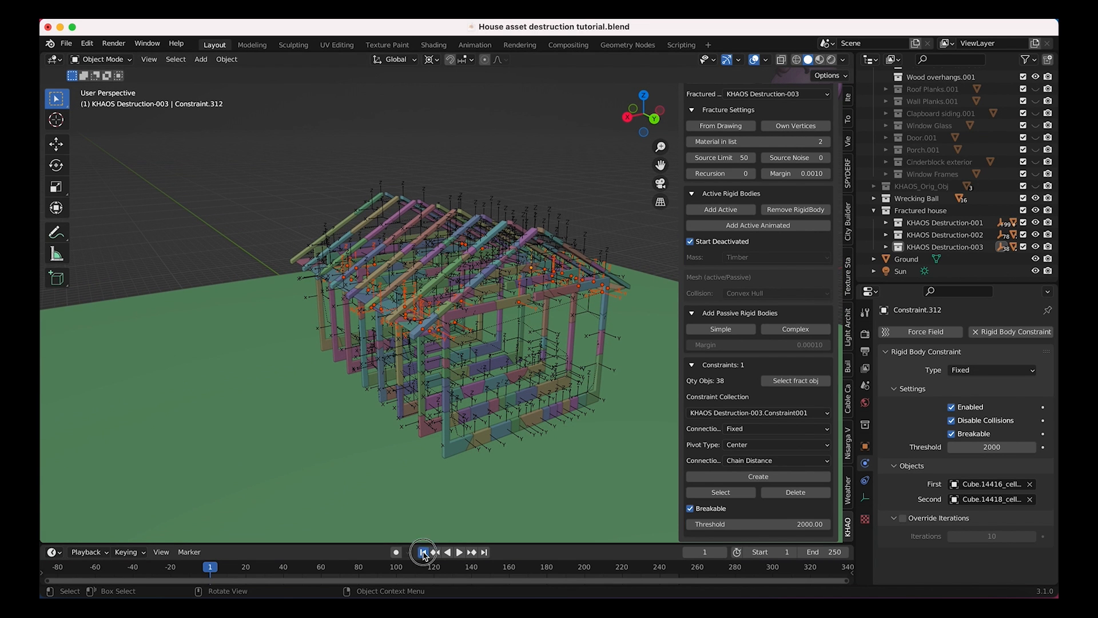
click(459, 552)
scroll(495, 291, down, 1)
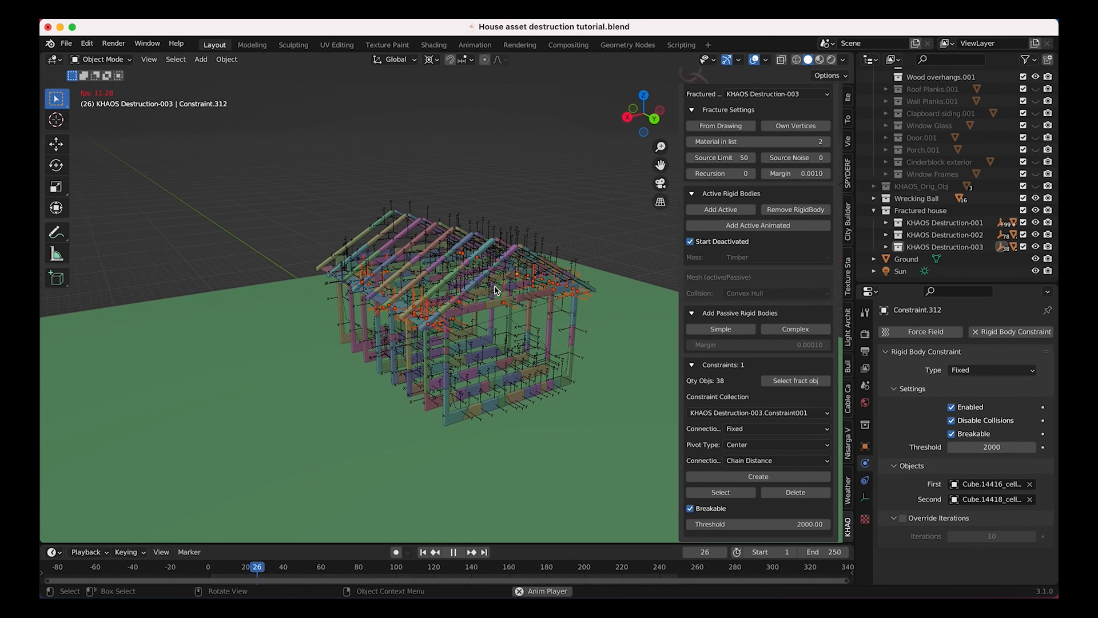
middle_drag(496, 291, 498, 289)
scroll(499, 251, down, 1)
click(499, 224)
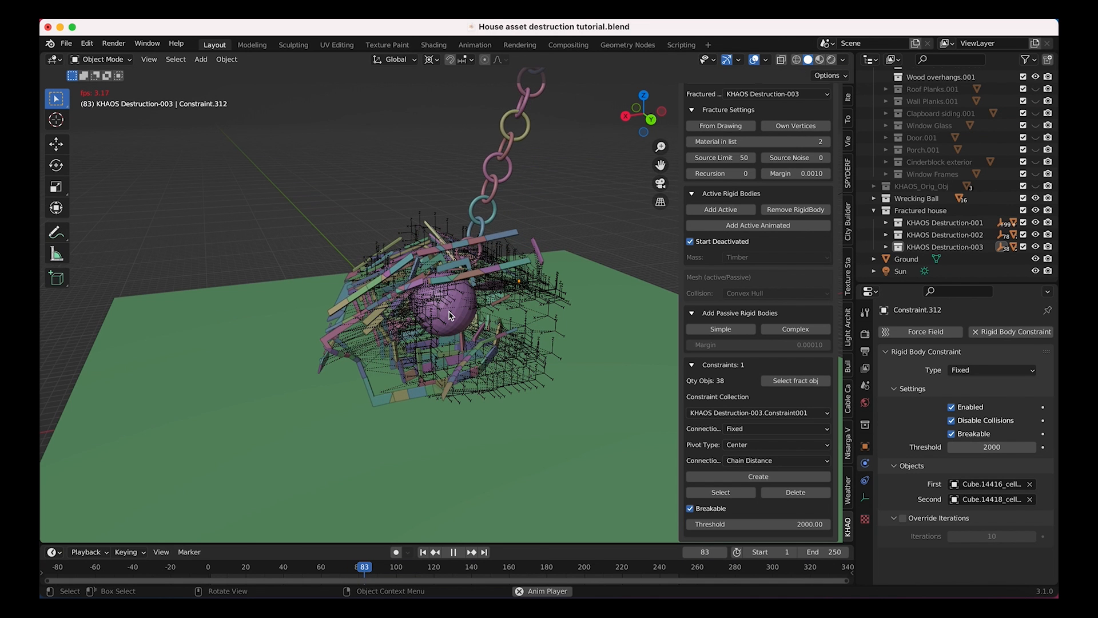
middle_drag(247, 314, 449, 314)
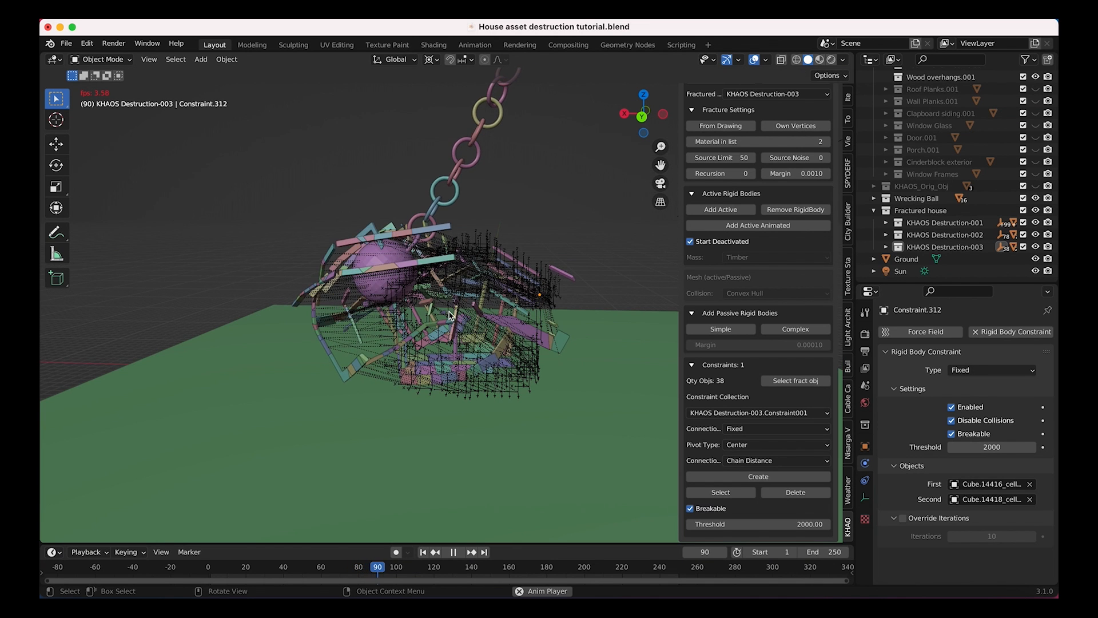
key(space)
middle_drag(616, 233, 617, 257)
key(shift+Left)
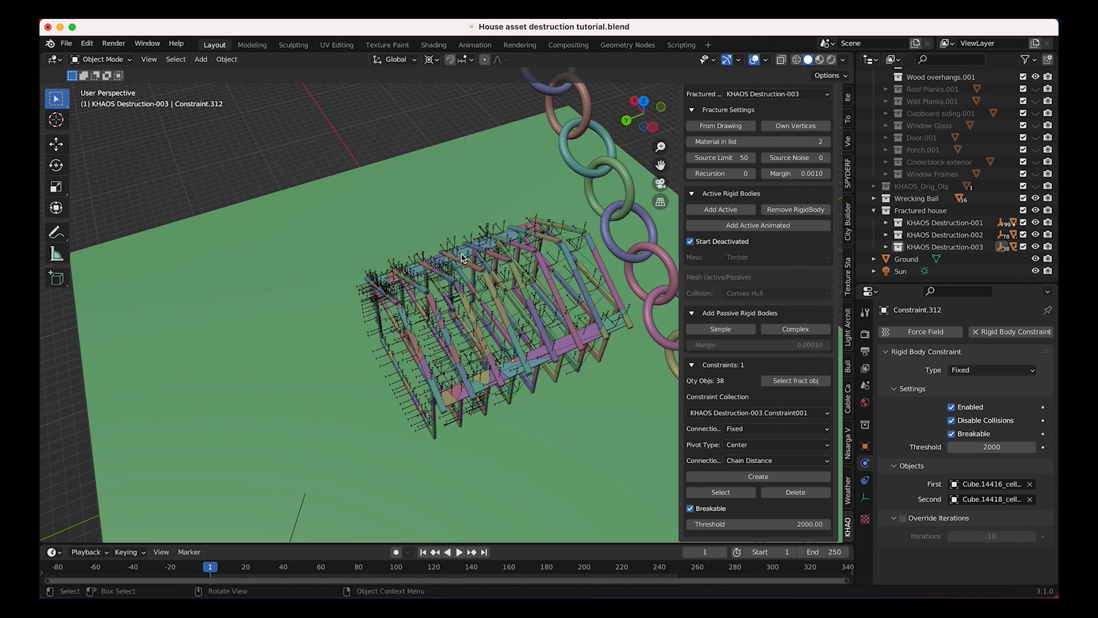
Unhide the Wall Planks.001 collection, select the wall mesh and switch the viewport to Wireframe shading.
middle_drag(532, 203, 532, 204)
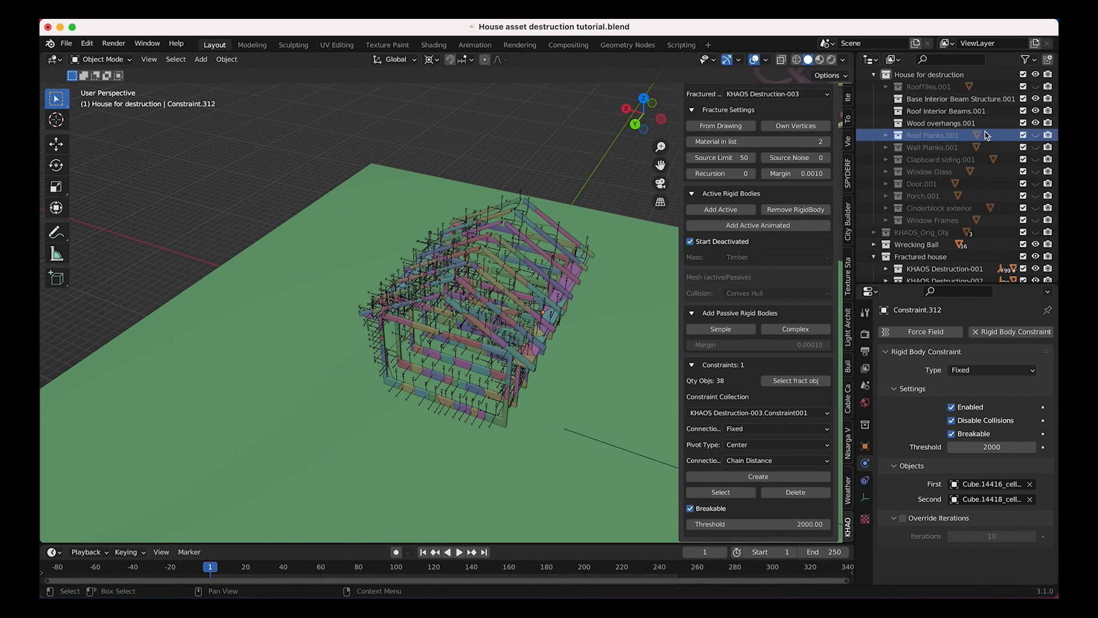
click(1035, 147)
middle_drag(491, 366, 497, 331)
click(505, 314)
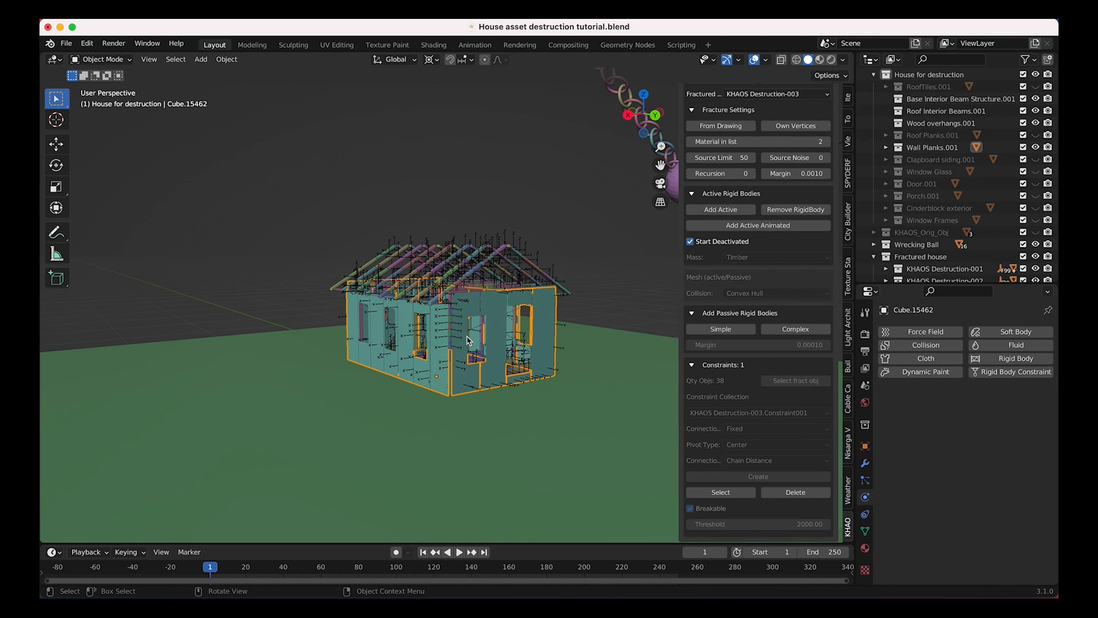
click(429, 342)
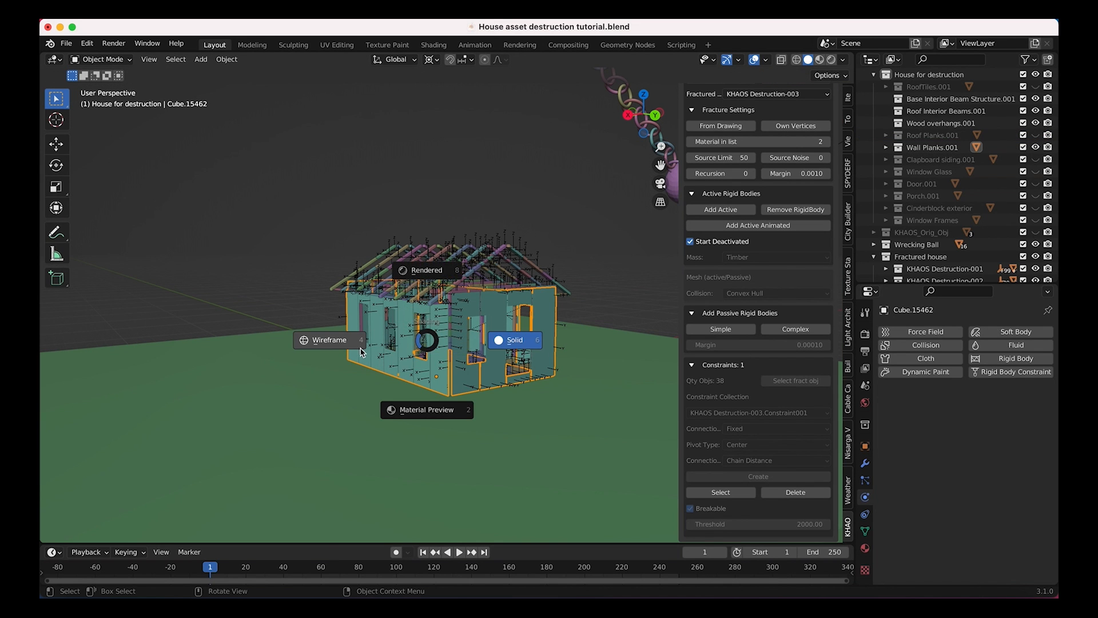
click(426, 345)
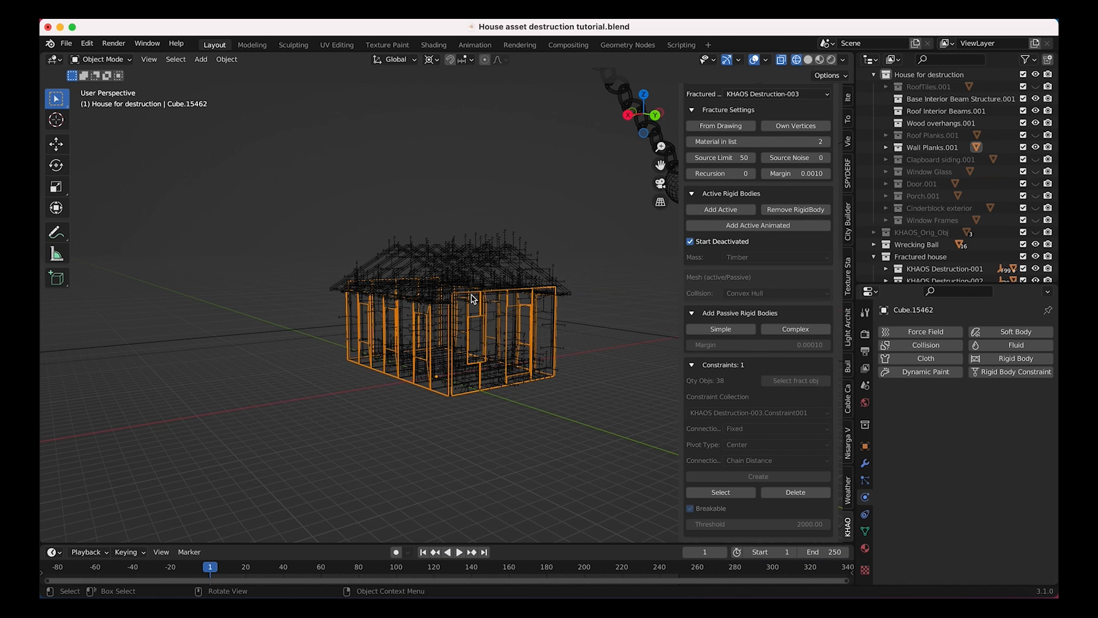
middle_drag(472, 298, 547, 269)
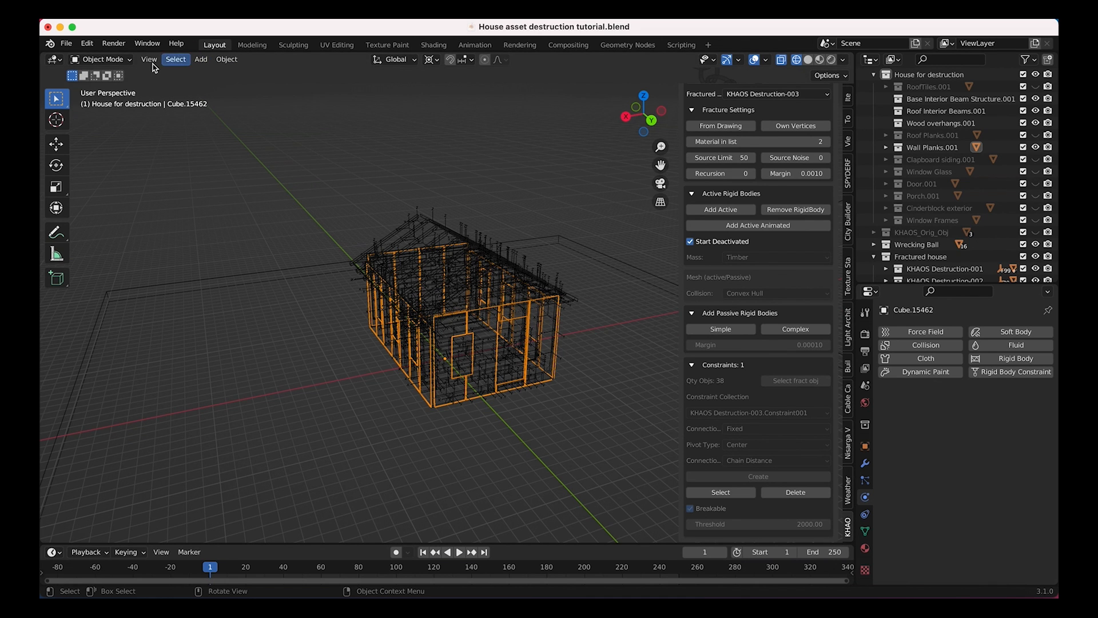
Subdivide the entire wall mesh with 2 cuts in Edit Mode, and return to Object Mode with Solid shading.
click(98, 60)
click(109, 87)
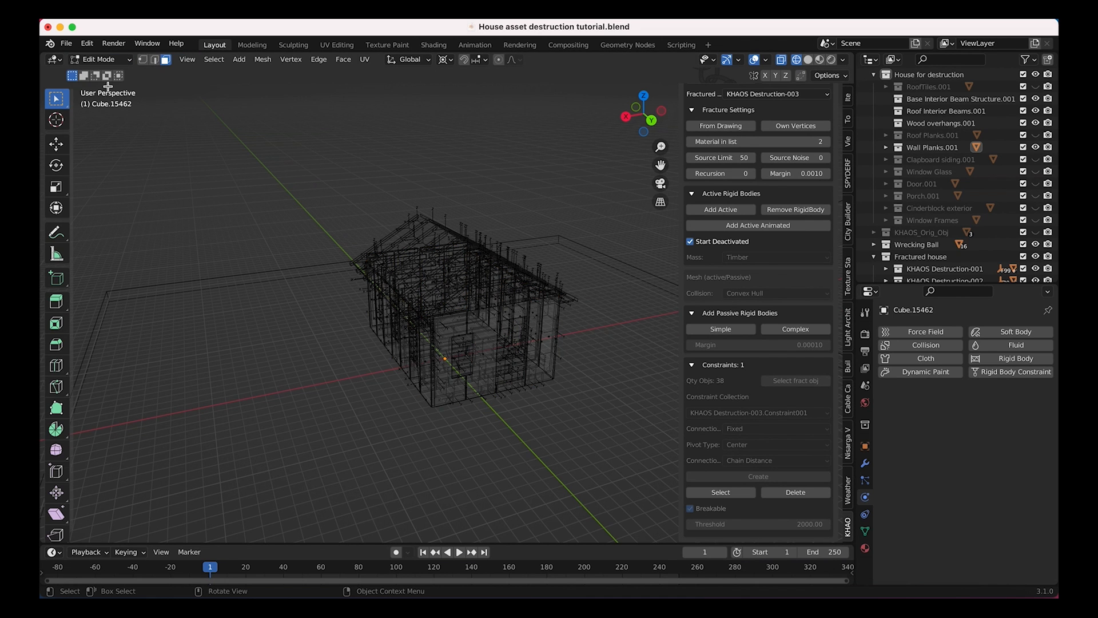
drag(621, 184, 248, 469)
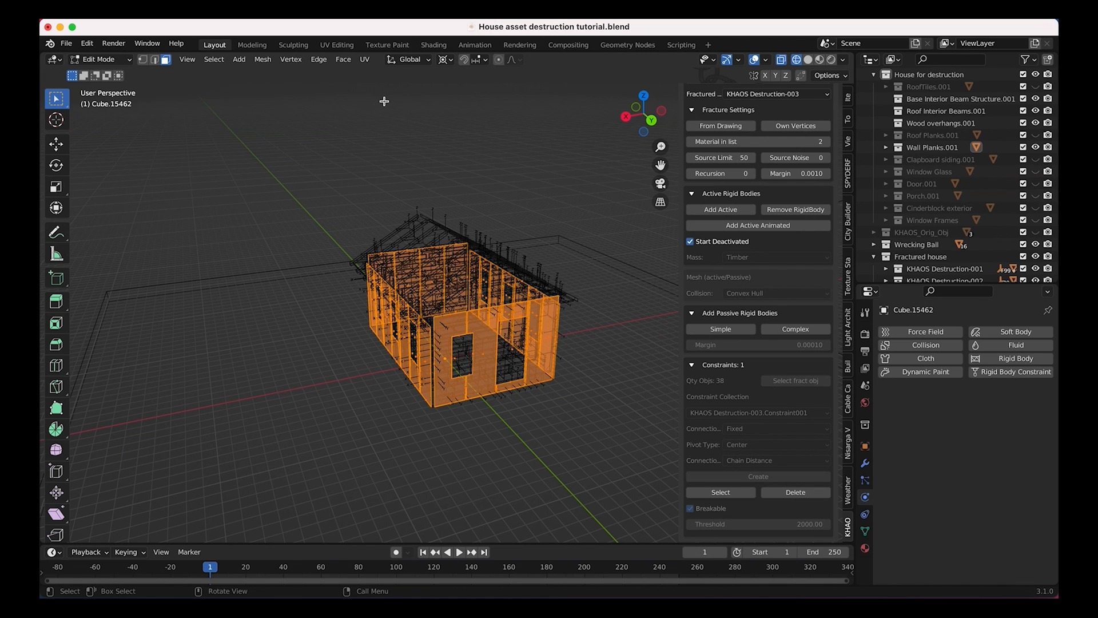
click(319, 60)
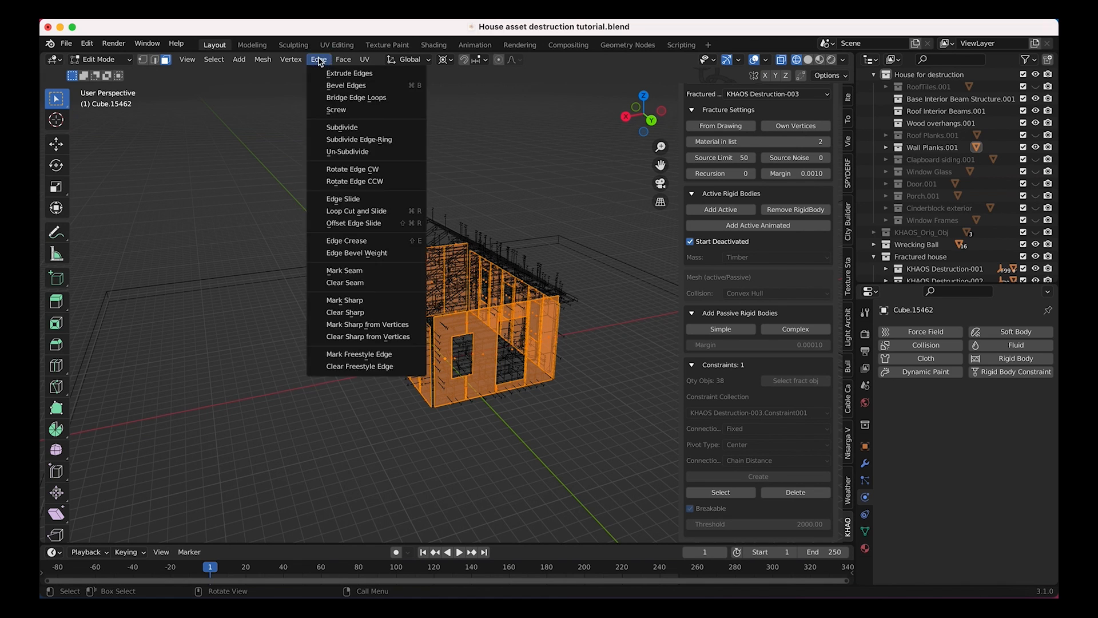
click(355, 125)
scroll(438, 268, right, 5)
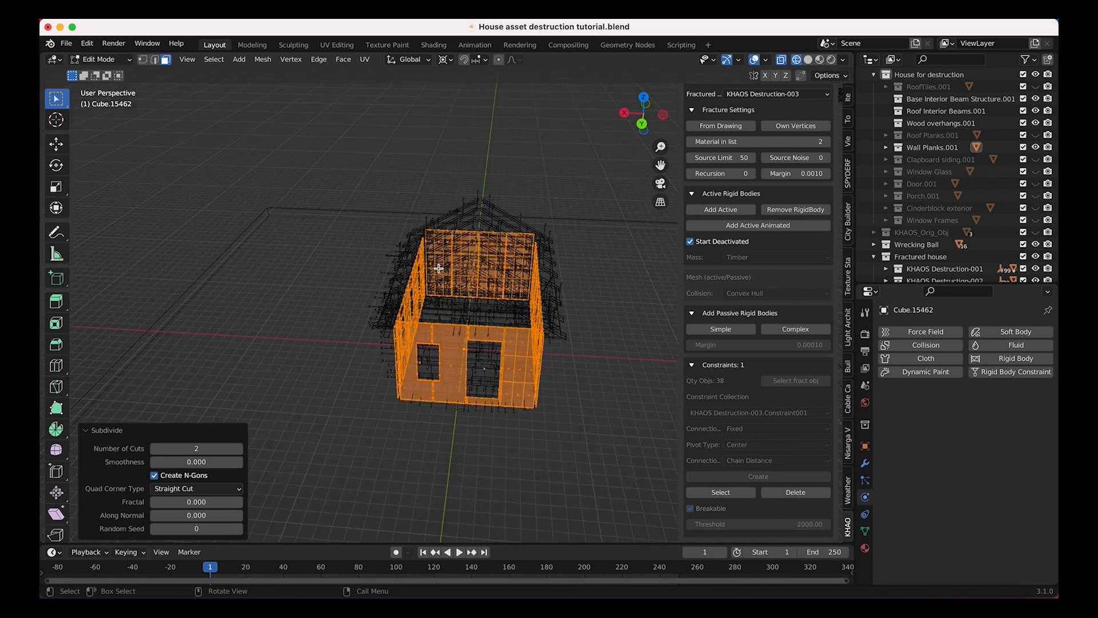
scroll(438, 268, left, 10)
key(Tab)
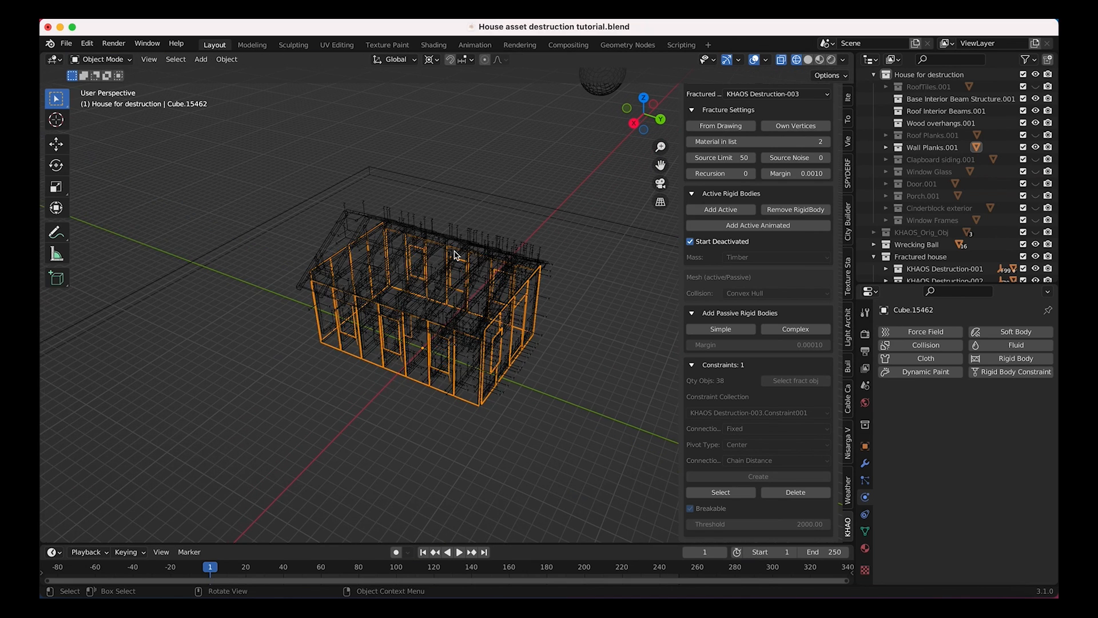
scroll(455, 255, right, 5)
key(z)
click(543, 257)
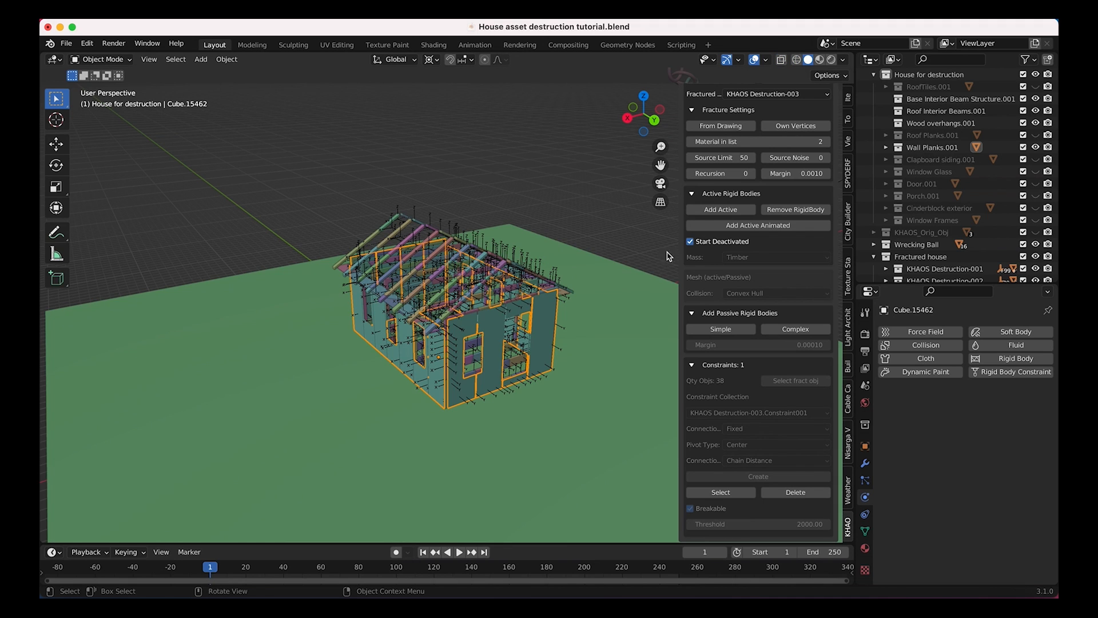
Draw fracture strokes across the front corner and front wall of the house with Draw Fracture Place.
scroll(736, 184, up, 5)
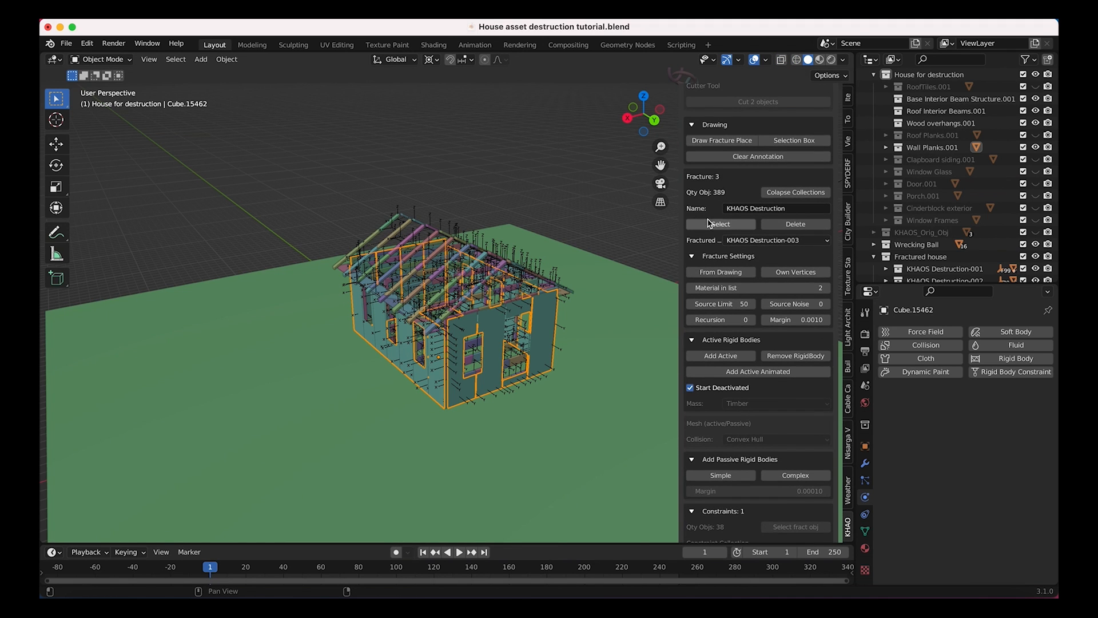
click(722, 140)
mouse_move(541, 312)
mouse_down()
mouse_move(401, 376)
mouse_move(377, 371)
mouse_move(440, 325)
mouse_up()
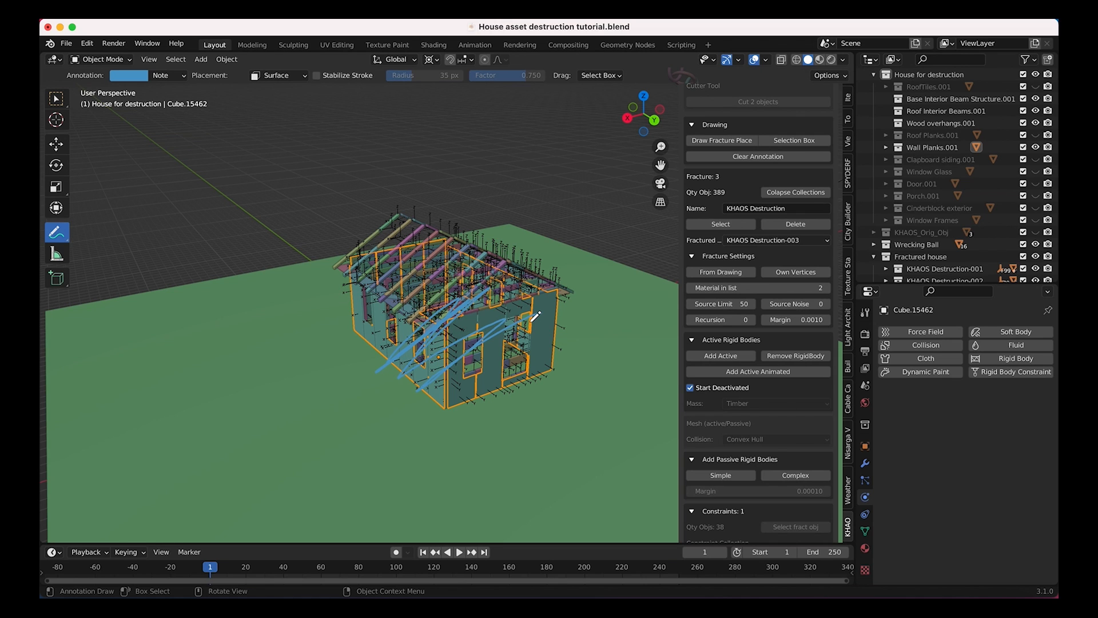
drag(534, 315, 563, 294)
Set the fracture Source Limit to 150 and fracture the walls from the drawing.
click(725, 306)
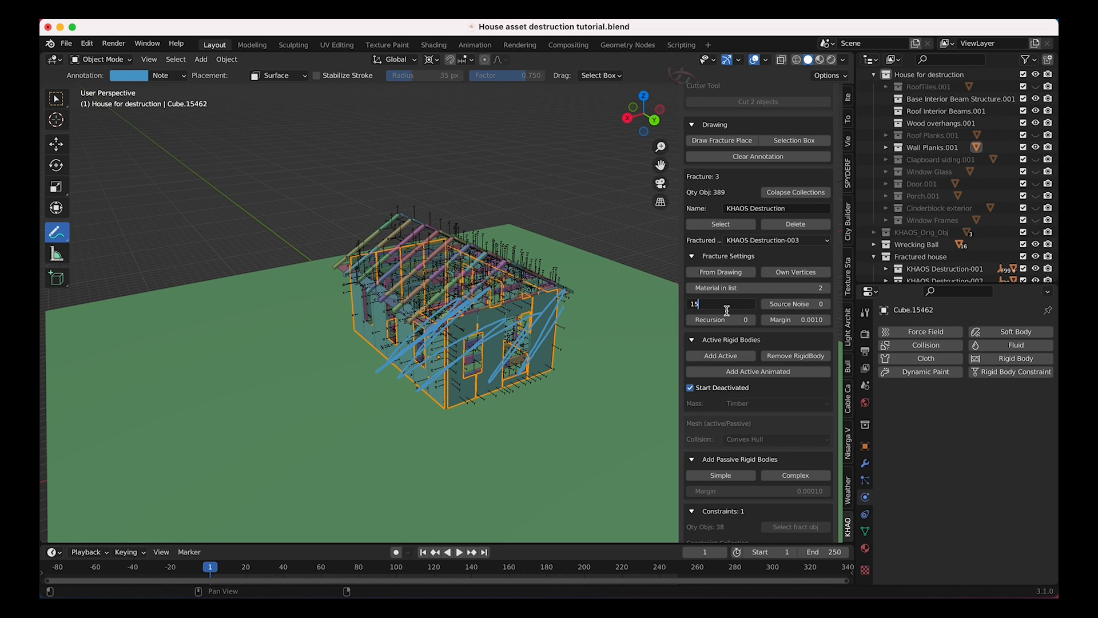
key(Return)
click(721, 273)
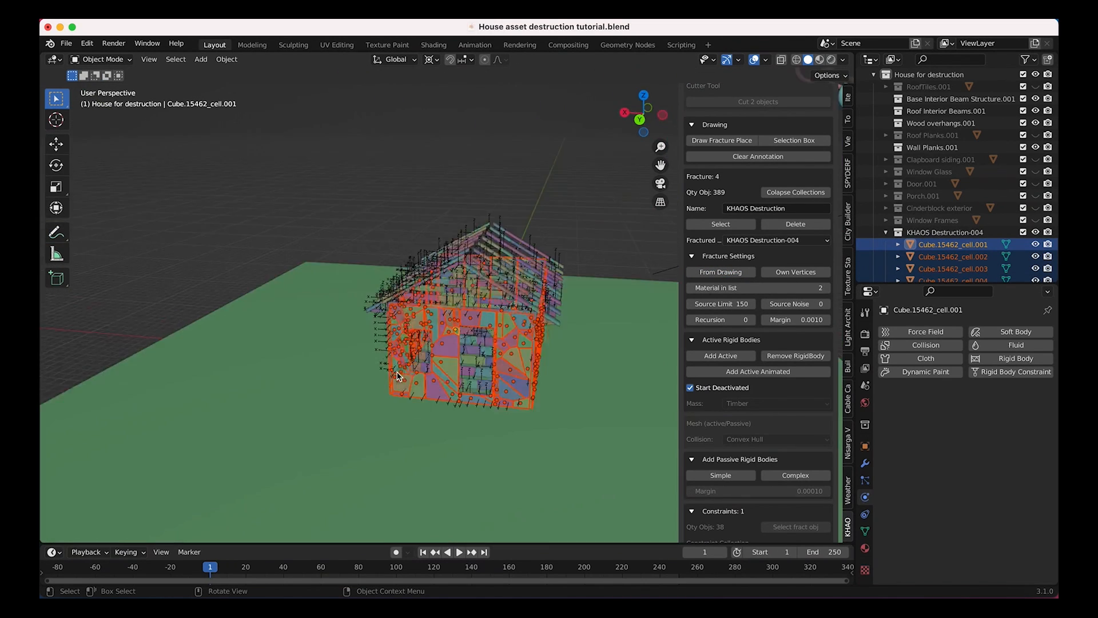
middle_drag(399, 376, 362, 365)
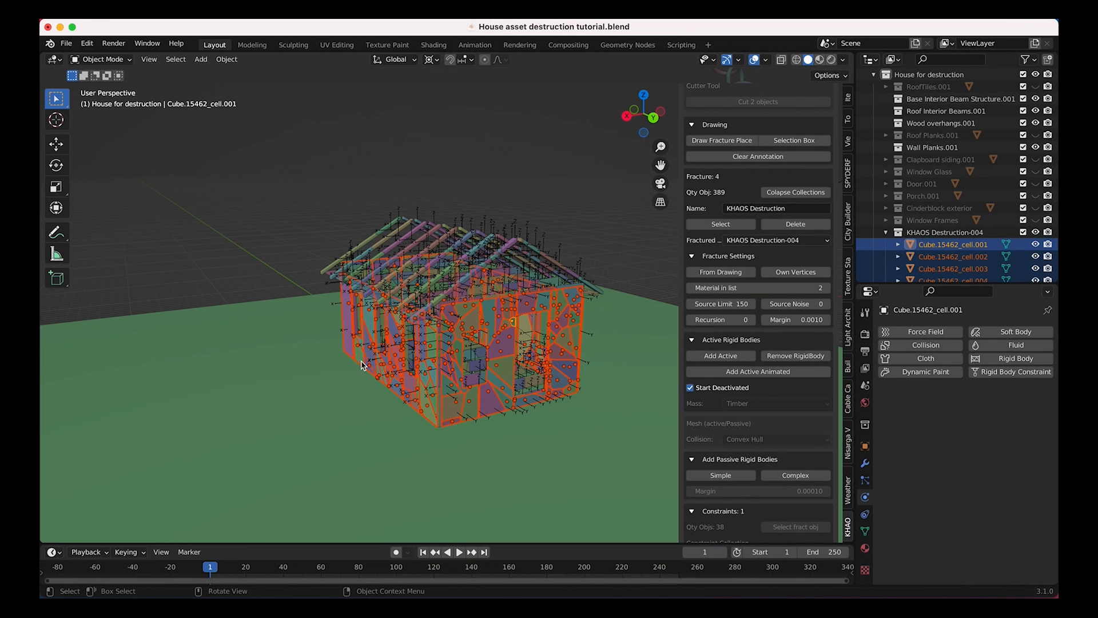
Move the KHAOS Destruction-004 collection into the Fractured house collection.
click(886, 232)
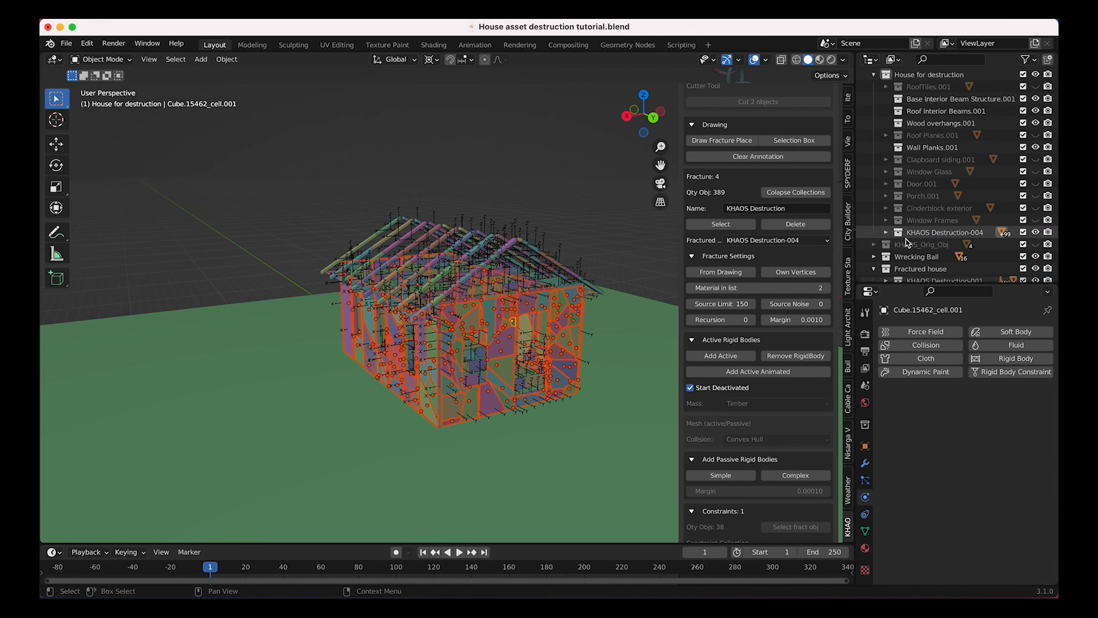
click(923, 233)
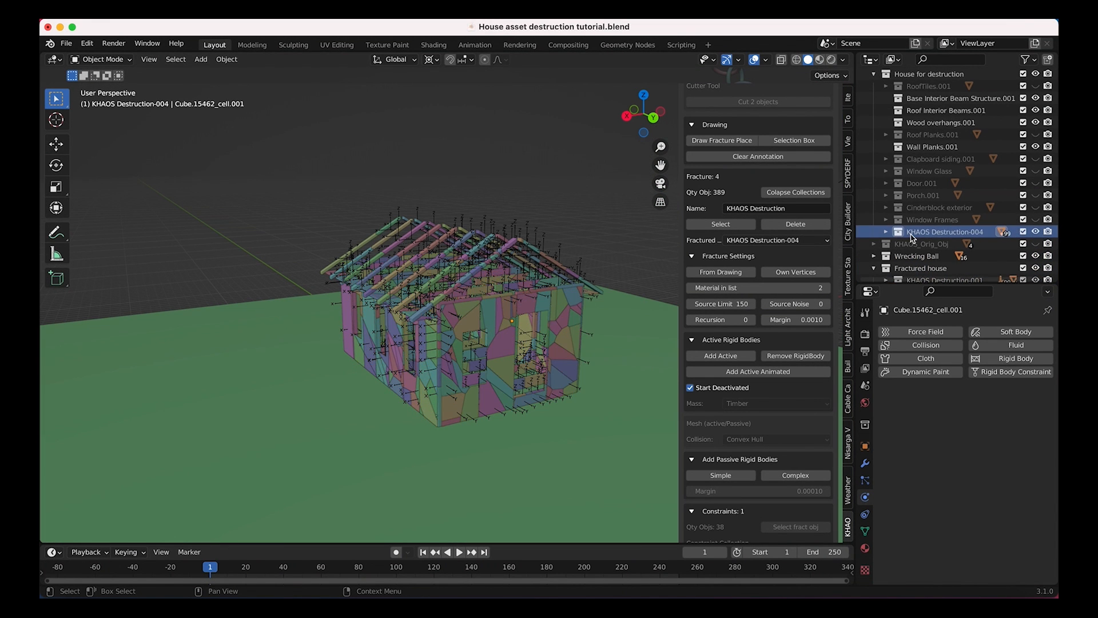
scroll(925, 229, down, 3)
drag(920, 175, 912, 216)
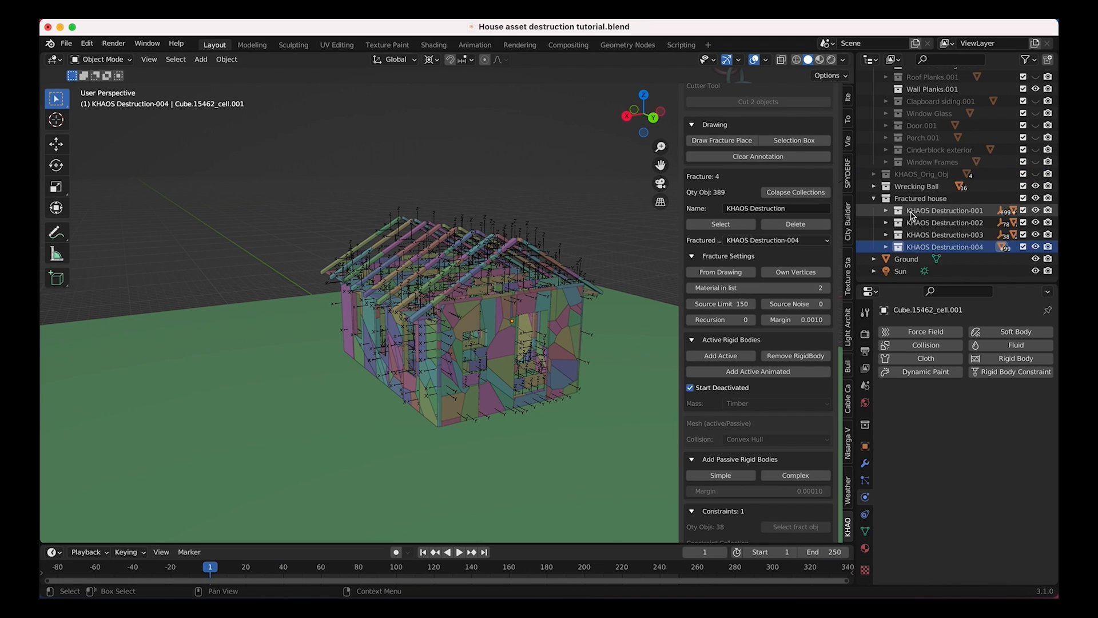
Select all fractured wall pieces of KHAOS Destruction-004 and make them active rigid bodies that start deactivated, with Timber mass and Convex Hull collision.
click(721, 225)
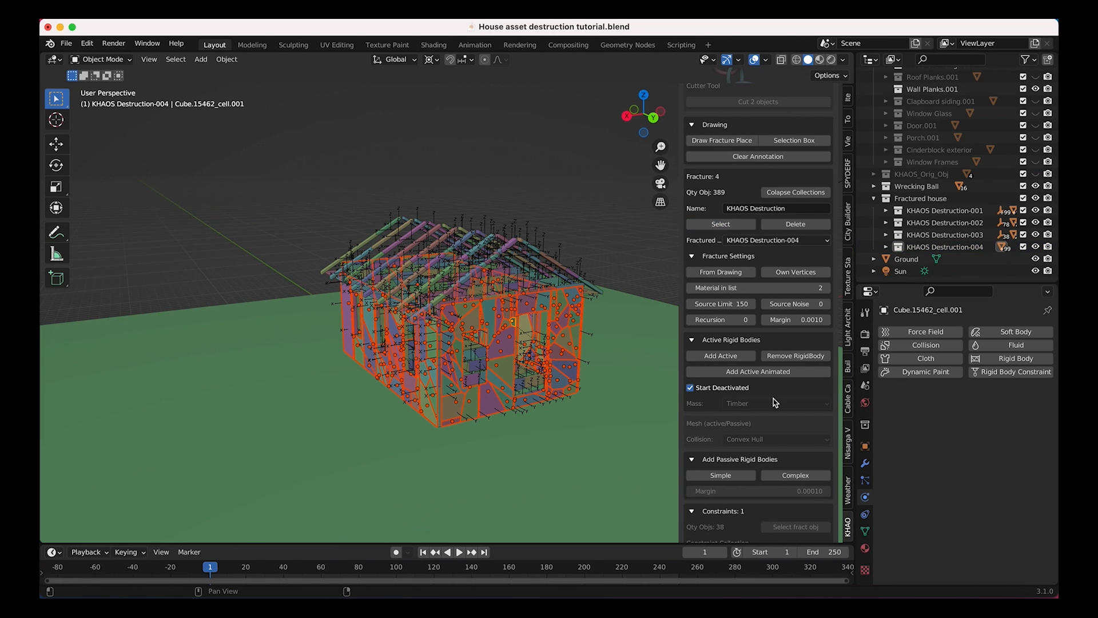
click(728, 358)
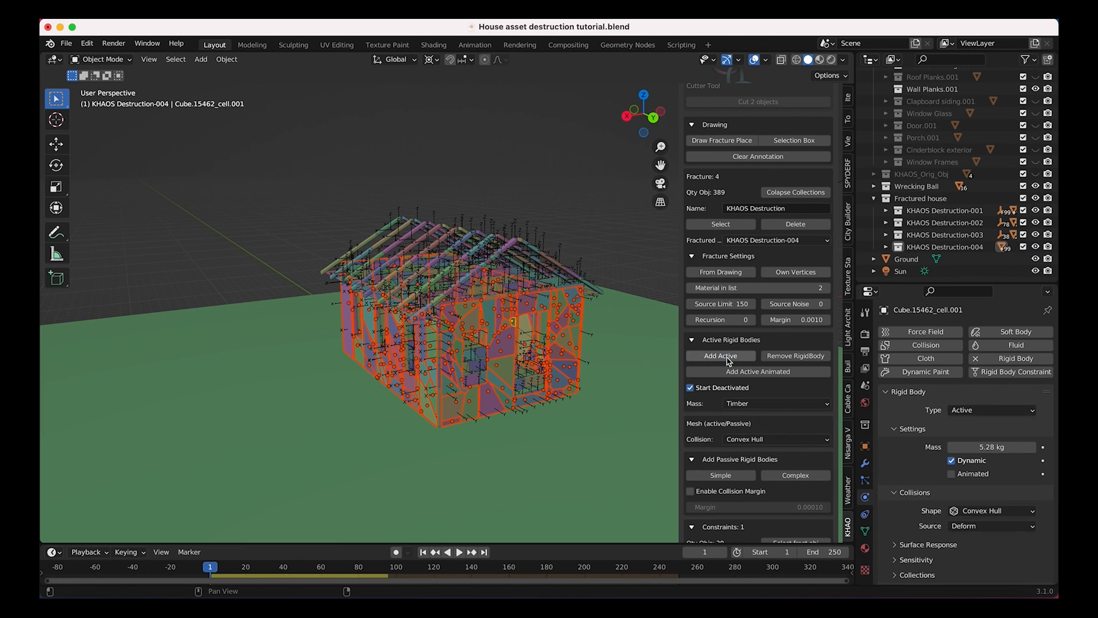
scroll(729, 360, down, 1)
scroll(905, 577, down, 4)
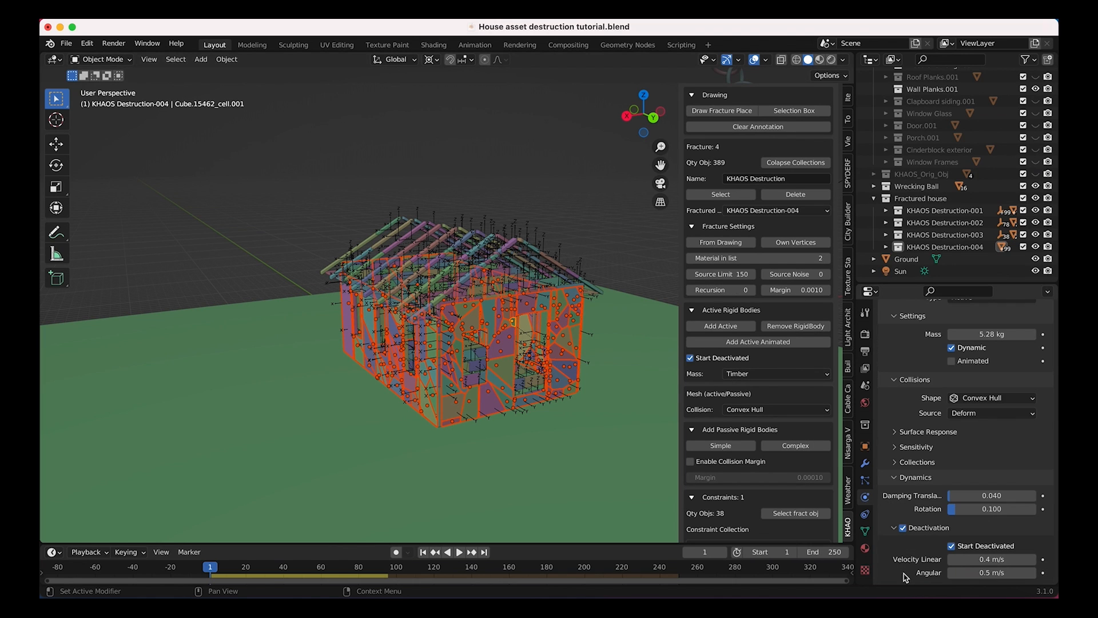
scroll(933, 524, up, 1)
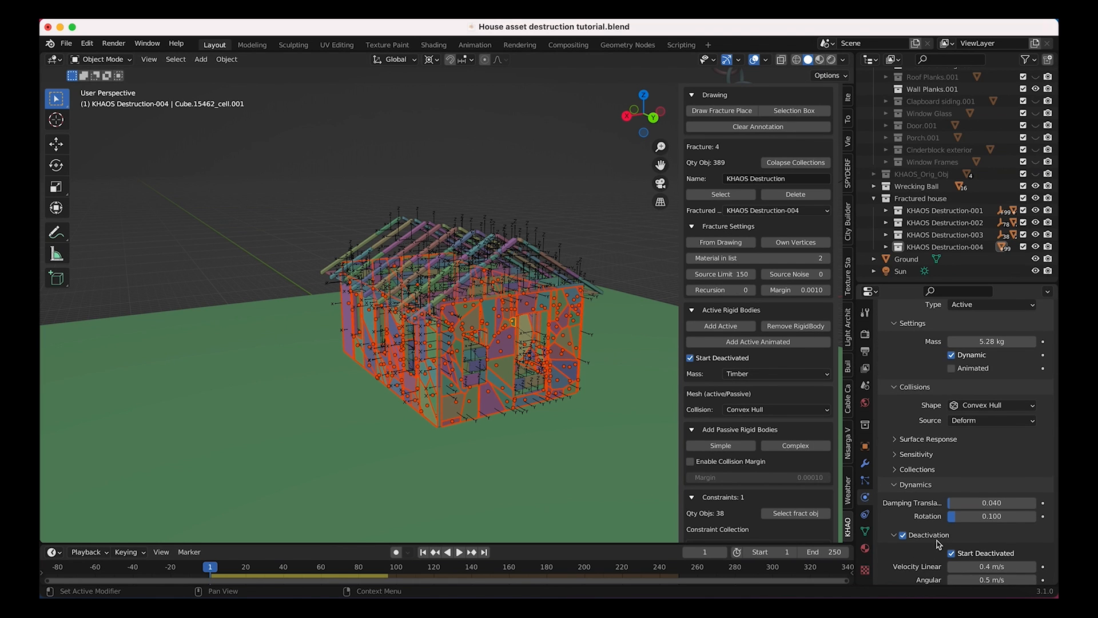
Create breakable Fixed constraints between the wall pieces using Chain Distance, and set their threshold to 1000.
scroll(738, 394, down, 4)
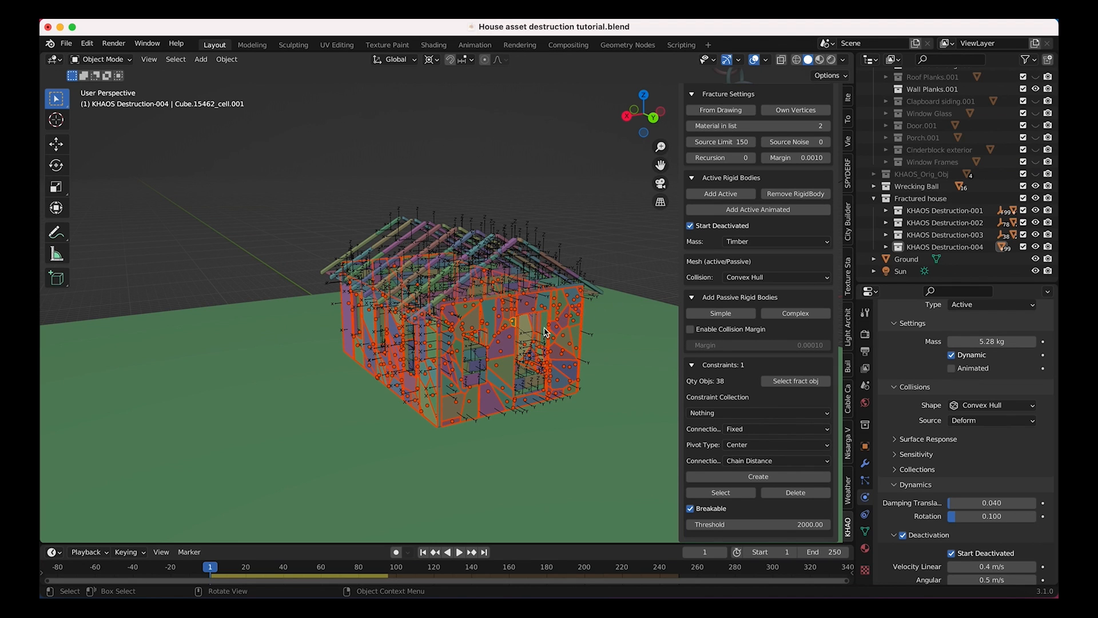
click(764, 478)
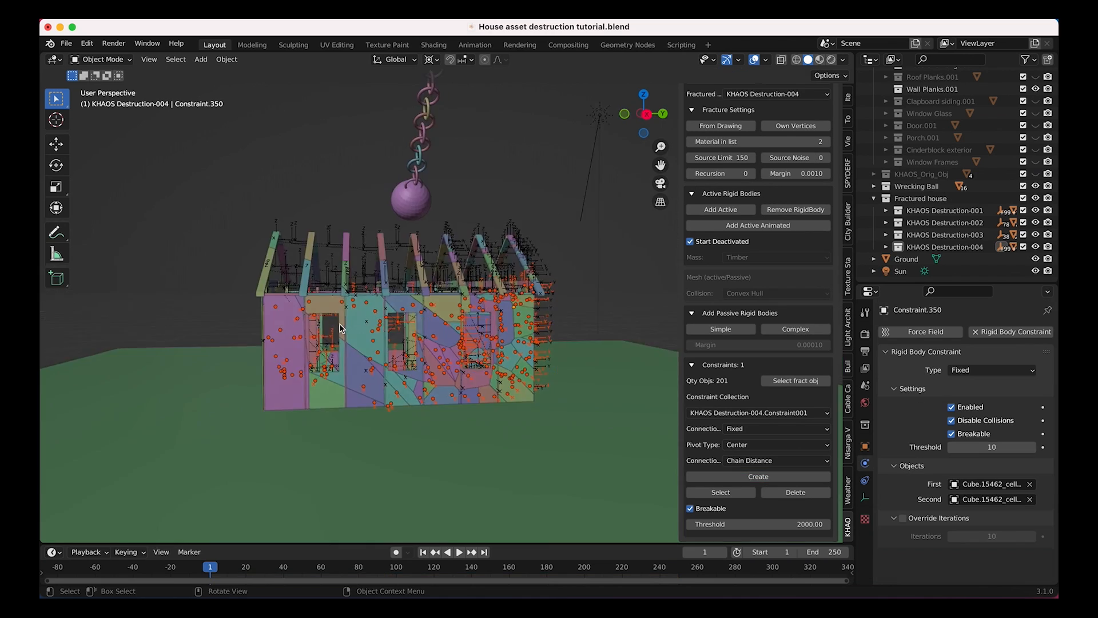
scroll(342, 327, right, 10)
scroll(342, 327, left, 8)
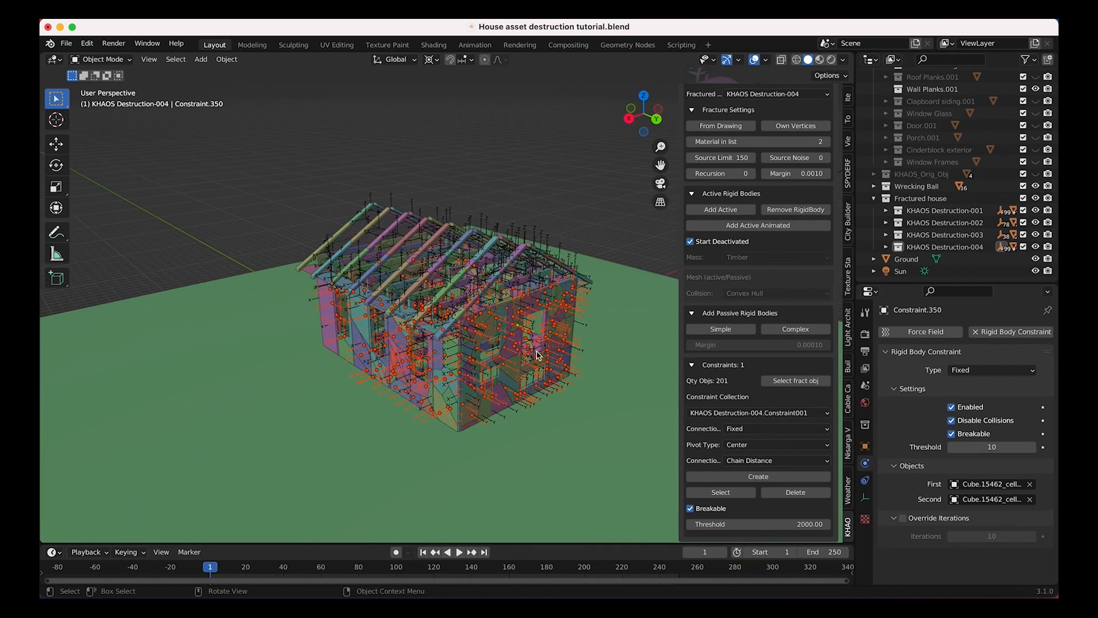
click(743, 523)
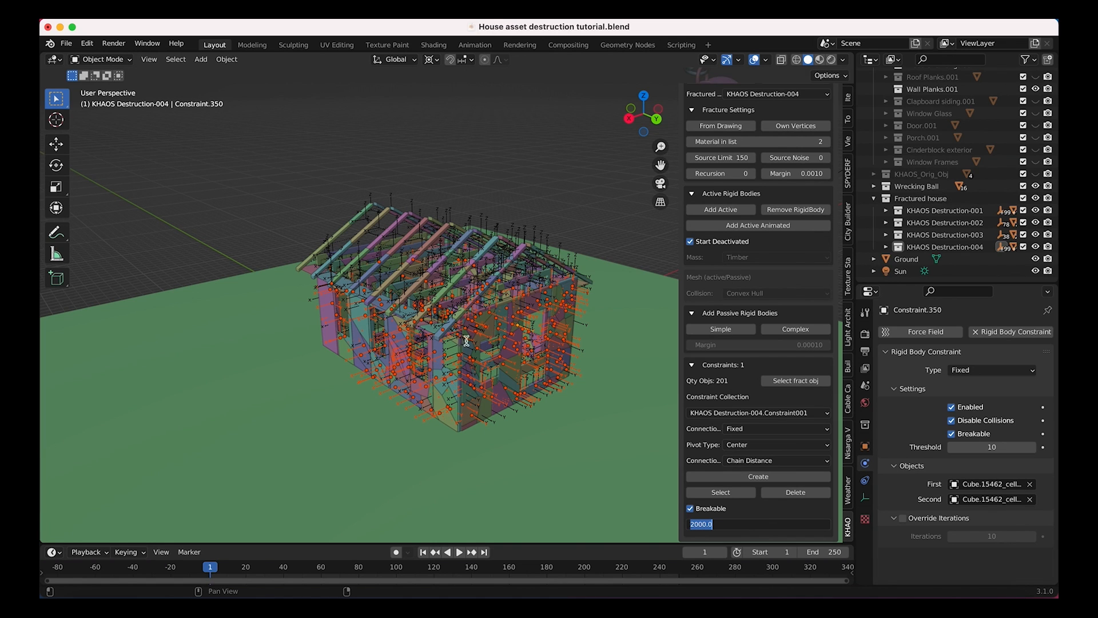
text(100)
key(Return)
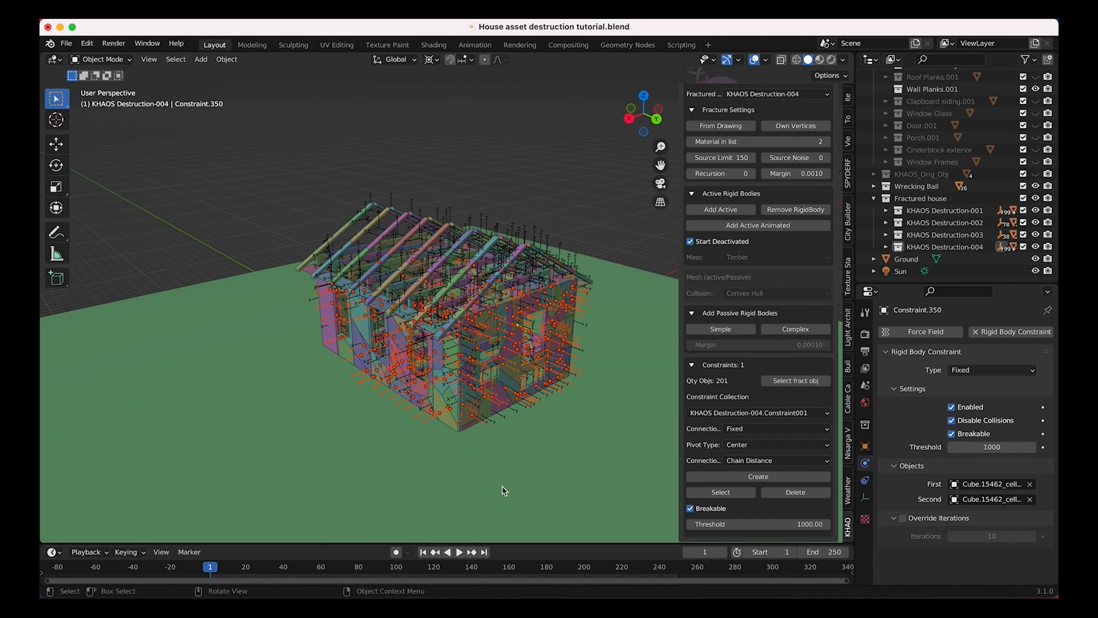
Play the simulation from frame 1 past the wrecking ball's impact, and examine how the constrained walls break.
scroll(329, 299, right, 5)
middle_drag(352, 360, 450, 374)
middle_drag(423, 321, 287, 342)
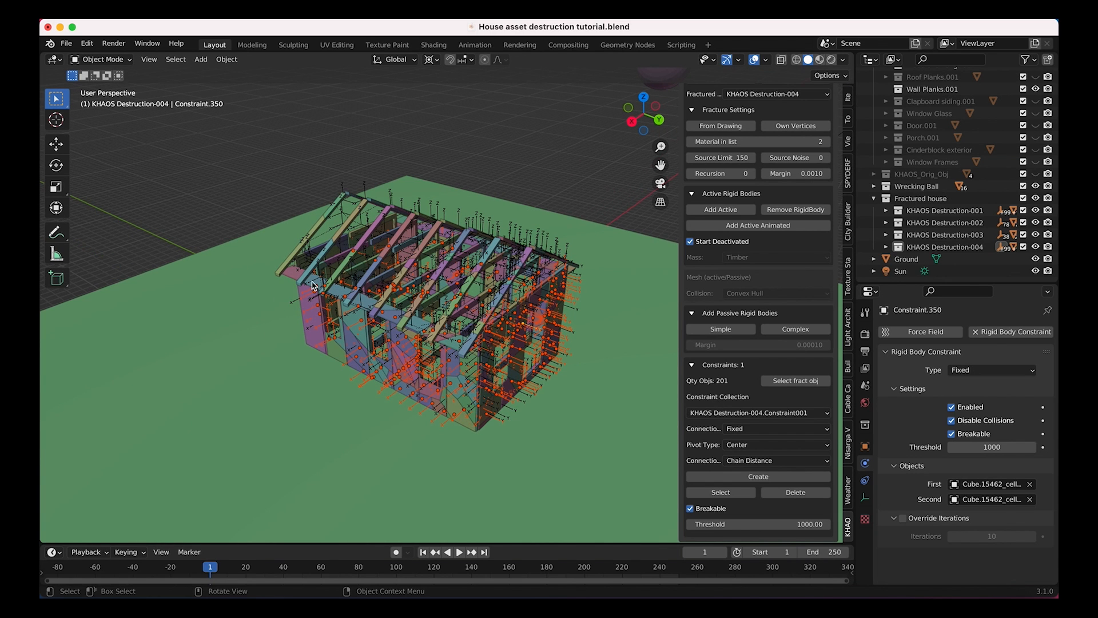
mouse_move(444, 341)
middle_down()
mouse_move(497, 291)
mouse_move(489, 239)
mouse_move(446, 360)
middle_up()
scroll(489, 237, down, 3)
key(space)
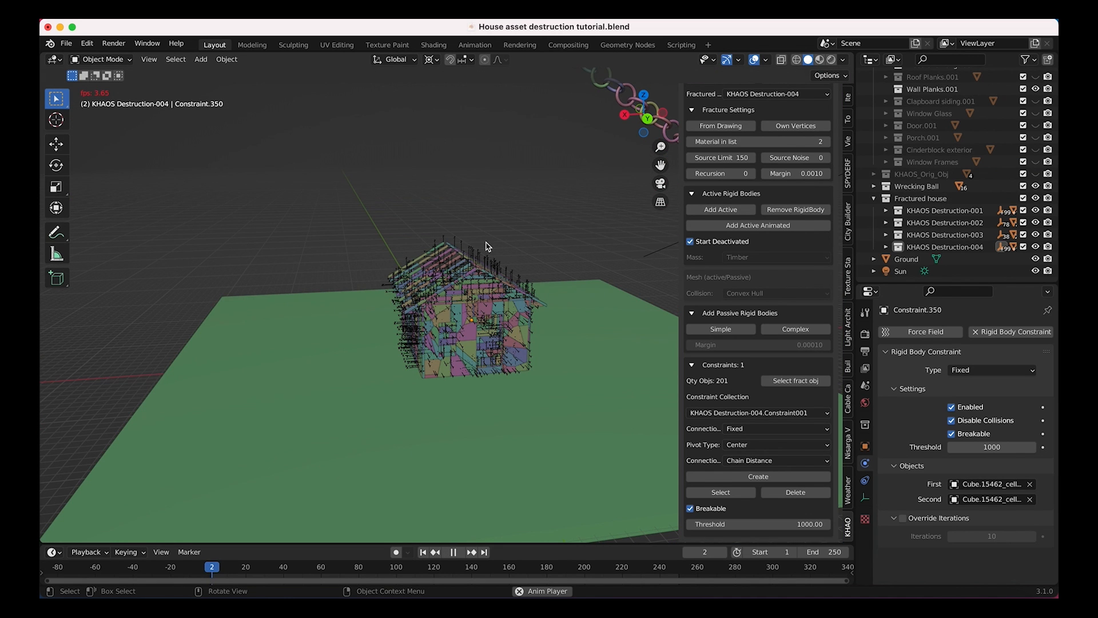
middle_drag(462, 259, 553, 338)
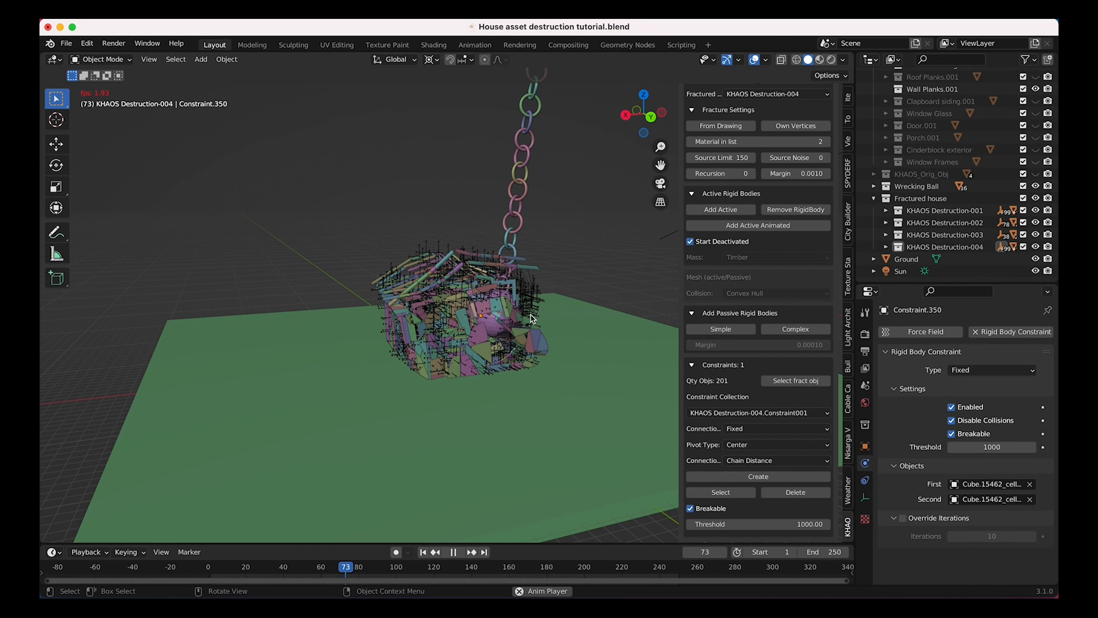
middle_drag(547, 325, 531, 318)
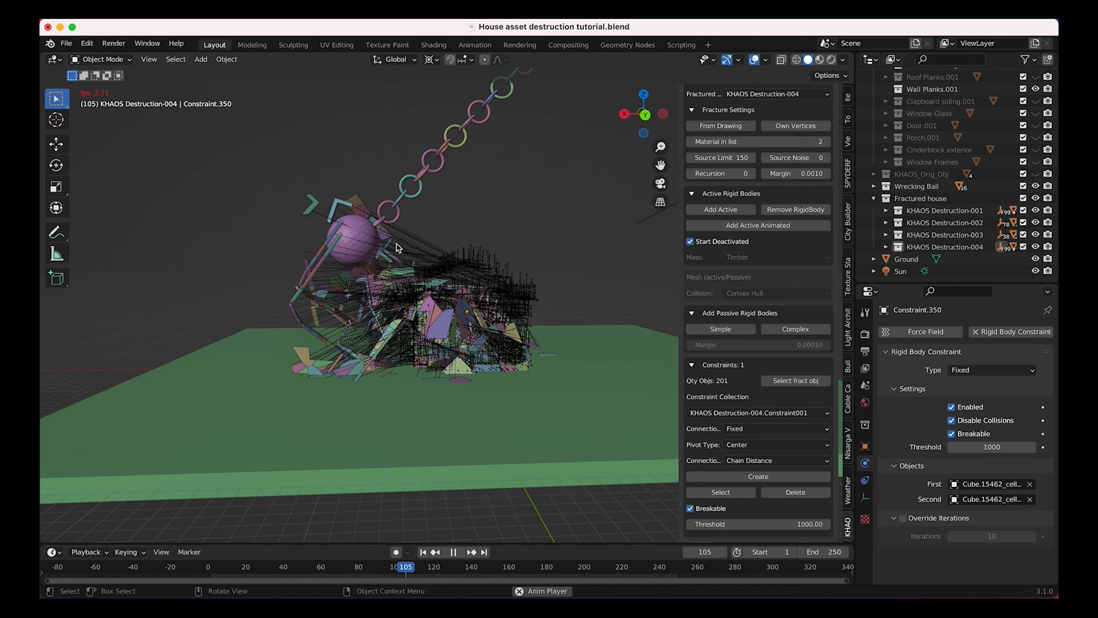
key(space)
middle_drag(480, 268, 511, 279)
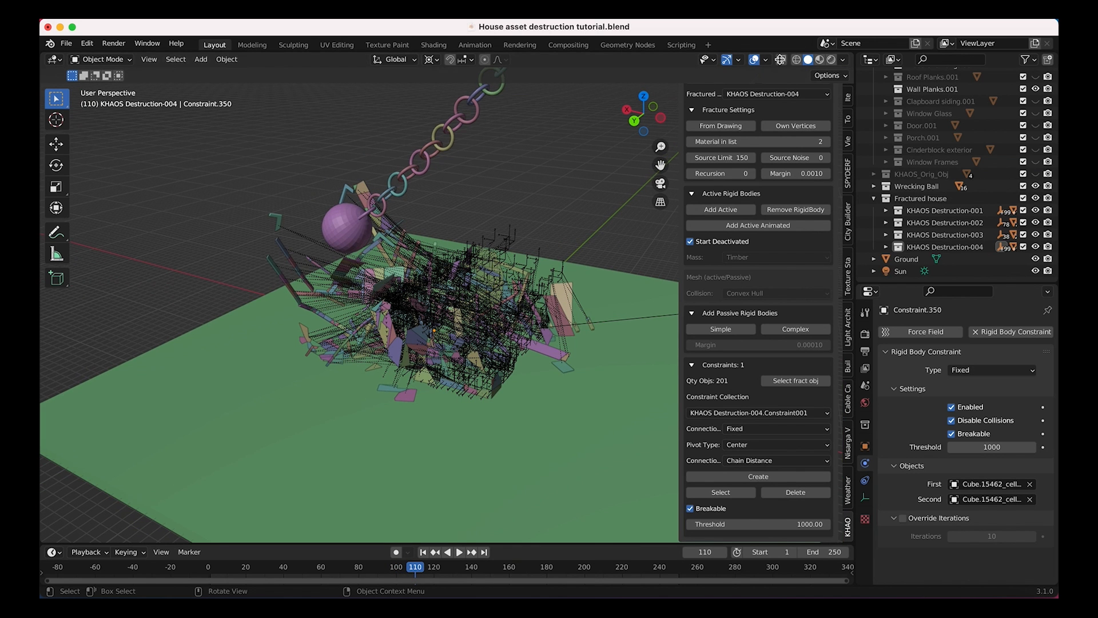
Turn off the Extras viewport overlay and return the timeline to frame 1.
click(766, 60)
click(699, 195)
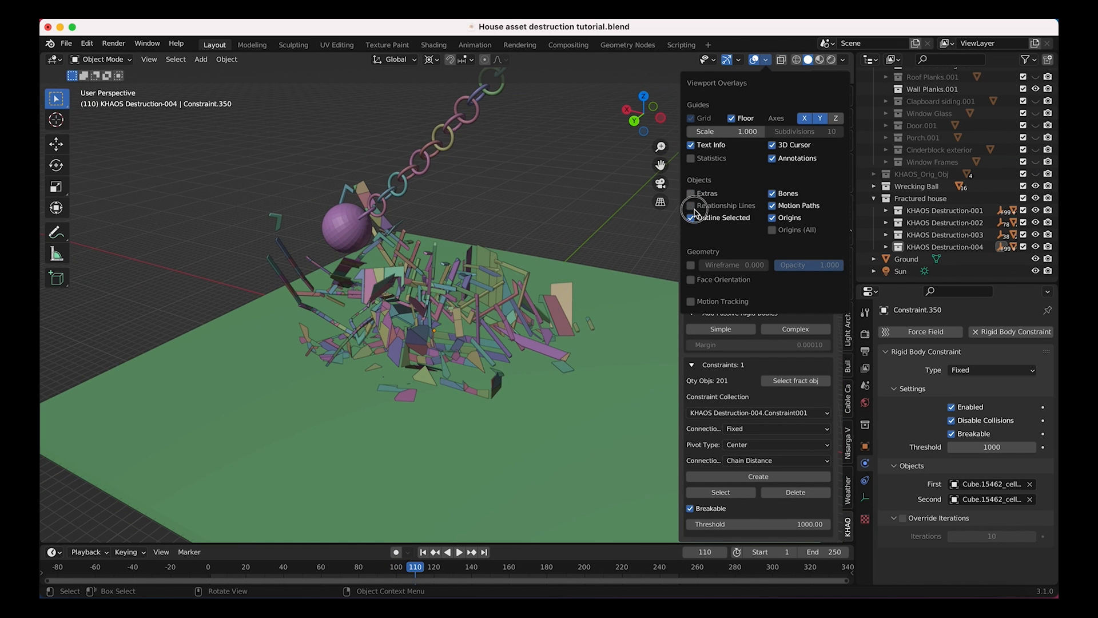
key(shift+Left)
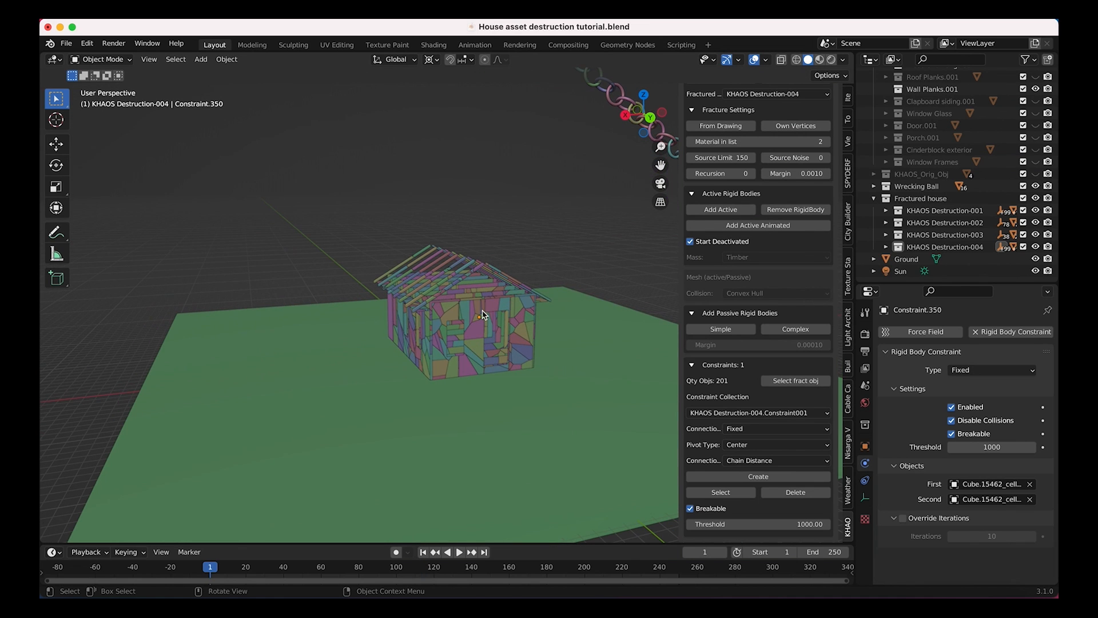
Set the breaking threshold of the wall constraints to 3000.
click(766, 524)
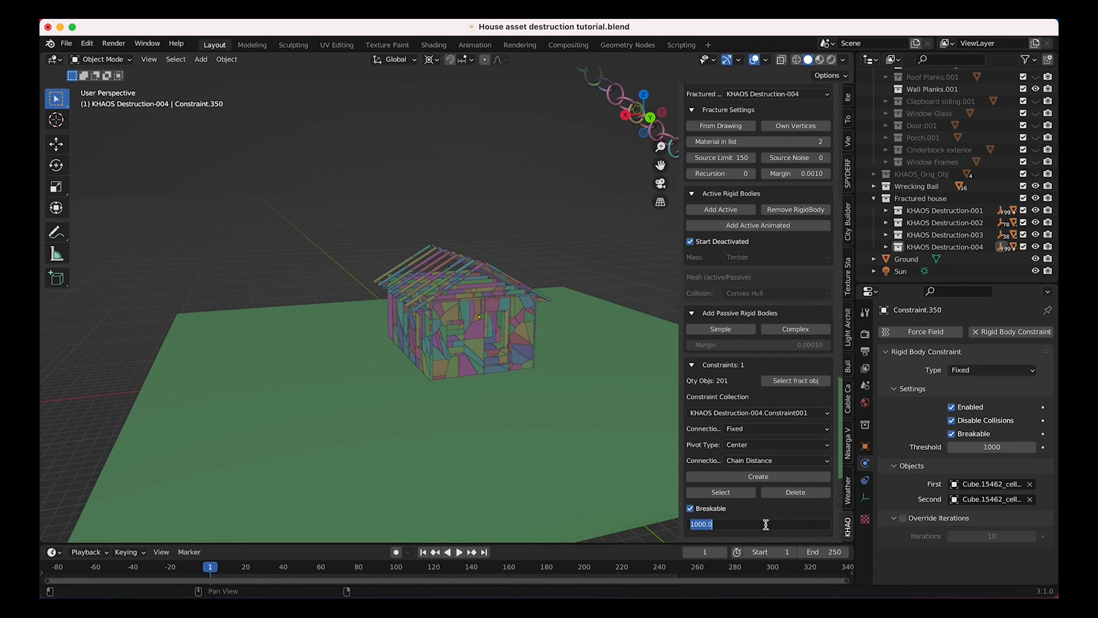
text(3000)
key(Return)
Replay the wrecking ball simulation, examine the debris from several angles, and return to frame 1.
key(space)
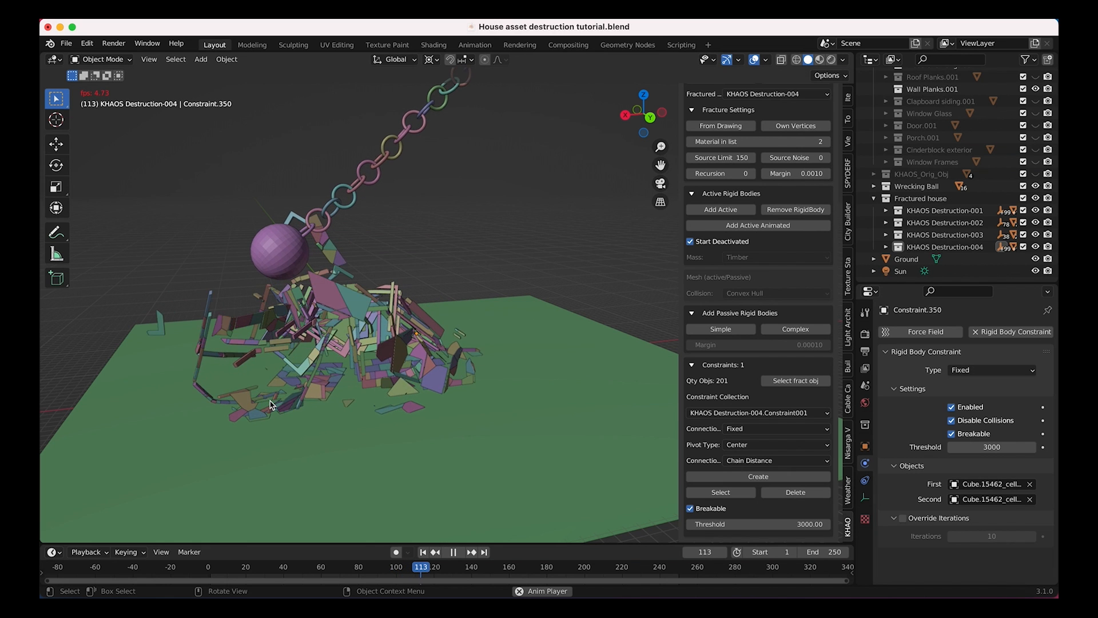
key(space)
scroll(496, 253, right, 10)
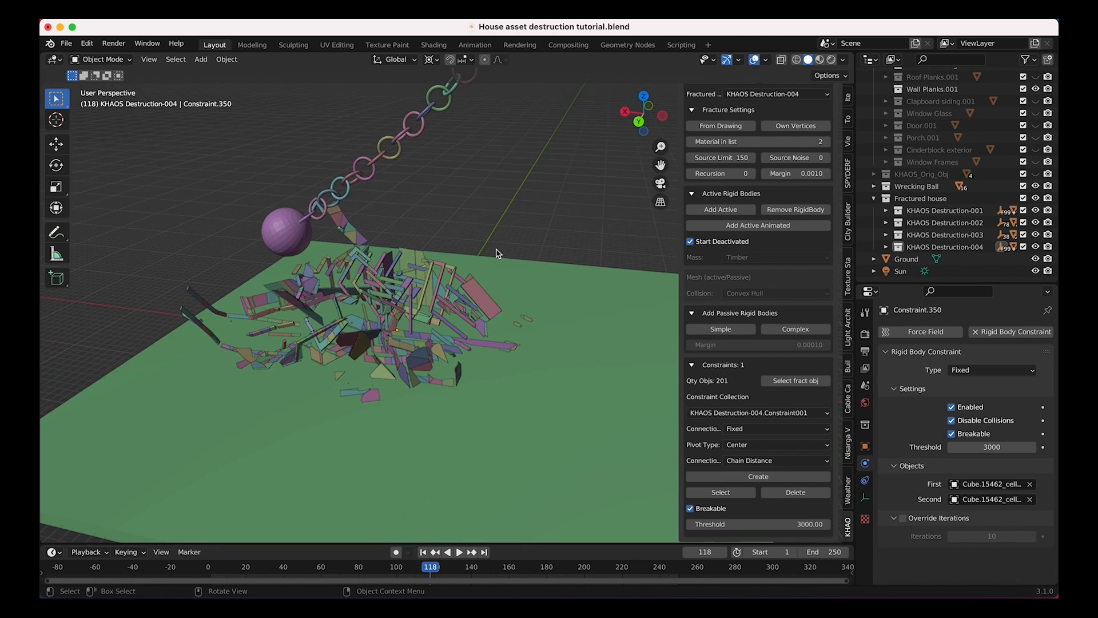
scroll(497, 253, down, 5)
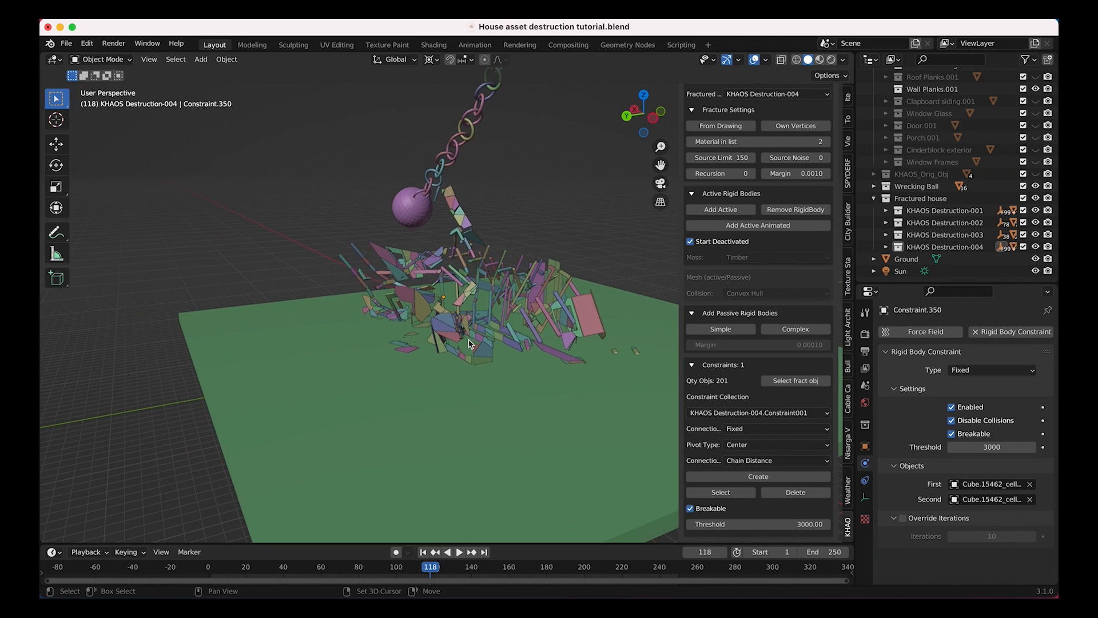
ctrl+scroll(469, 343, up, 3)
shift+scroll(468, 343, right, 5)
scroll(469, 344, left, 5)
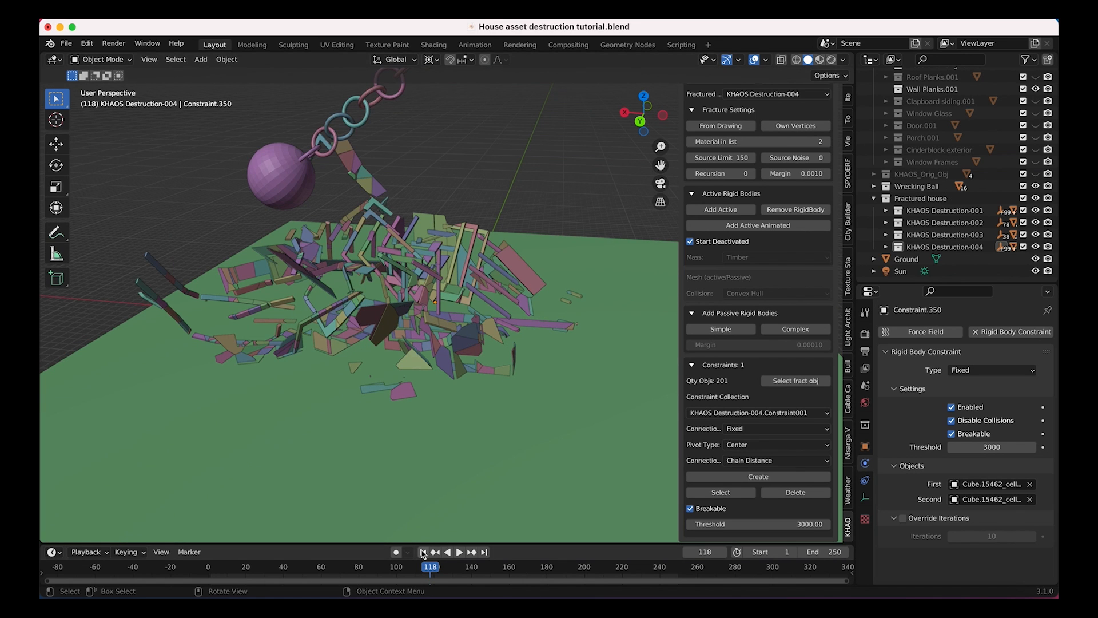
scroll(492, 347, left, 5)
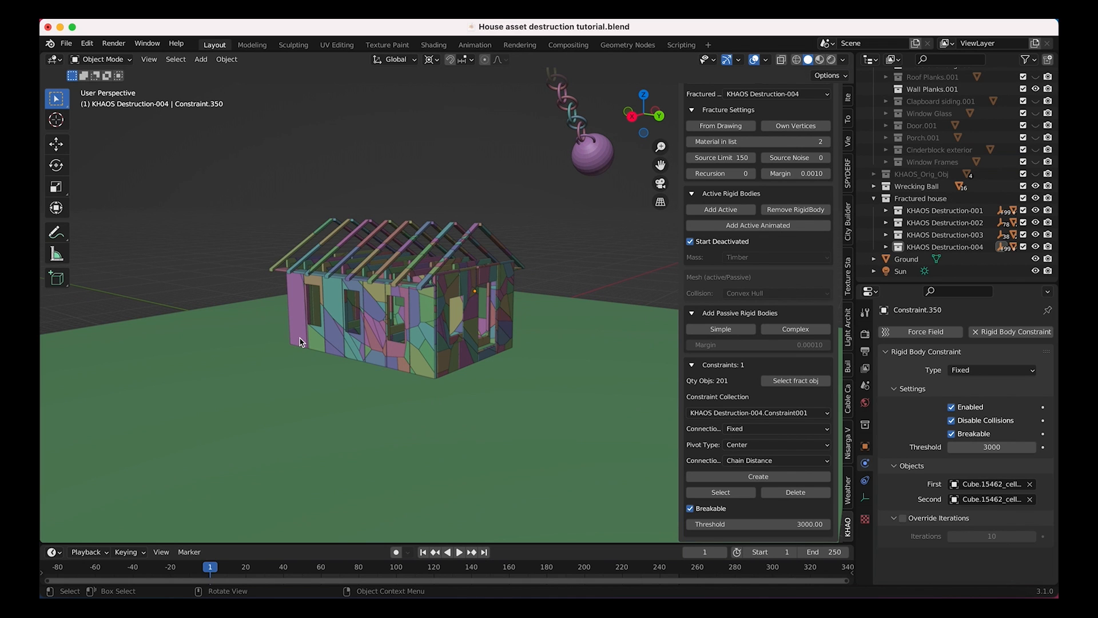
Select the lowest wall pieces at the house corner and along the base of the front wall.
click(423, 371)
click(424, 366)
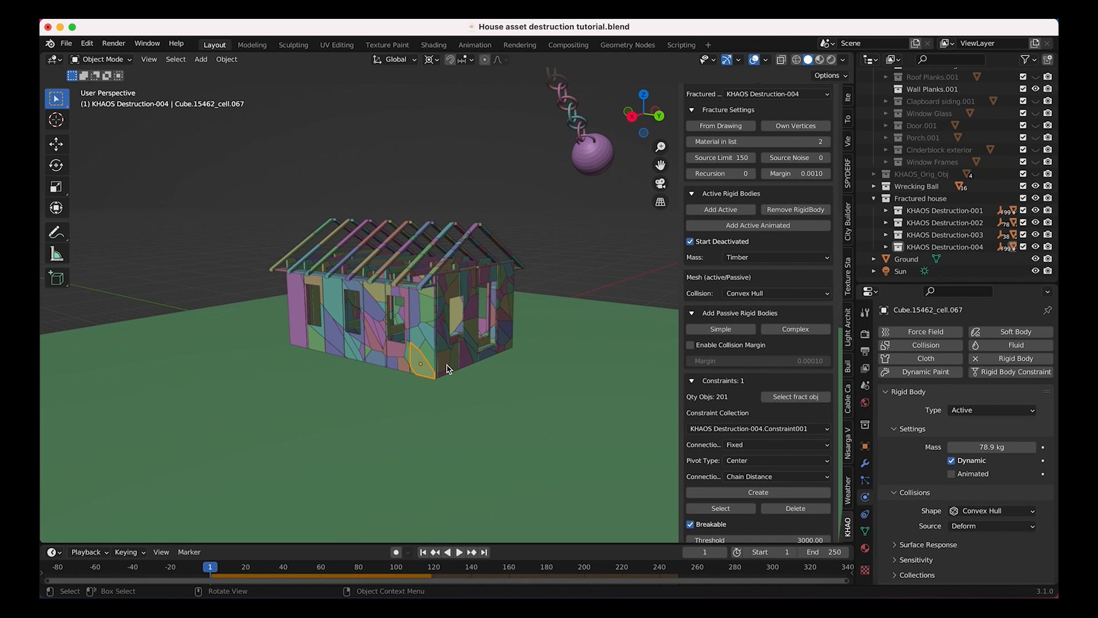
shift+click(442, 365)
shift+click(452, 358)
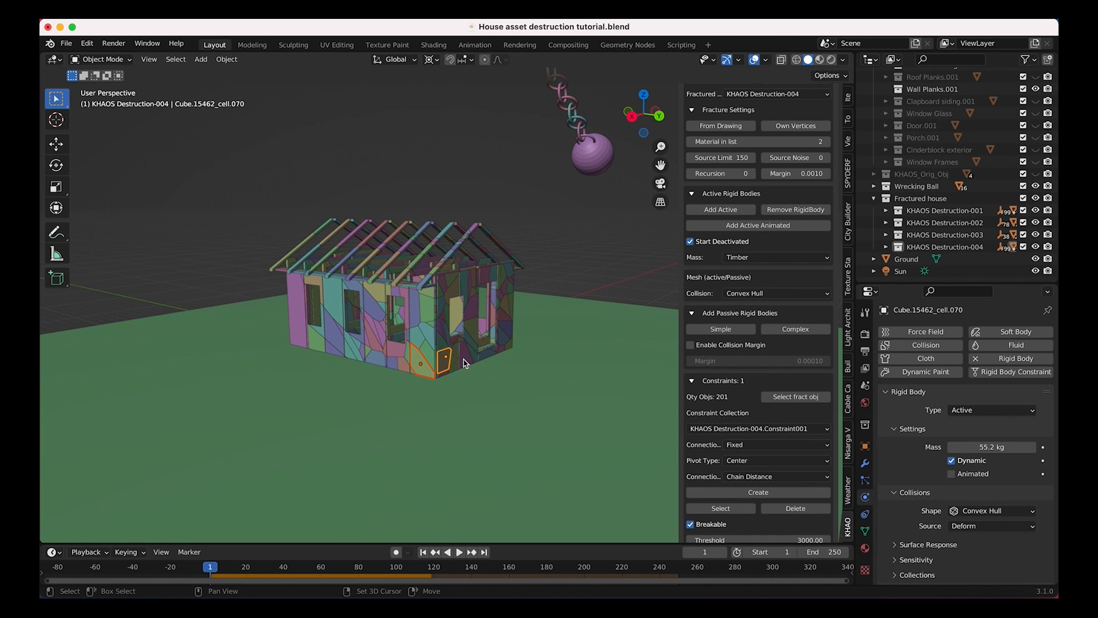
shift+click(475, 357)
shift+click(507, 347)
shift+click(501, 347)
middle_drag(503, 349, 469, 369)
shift+click(457, 362)
shift+click(441, 345)
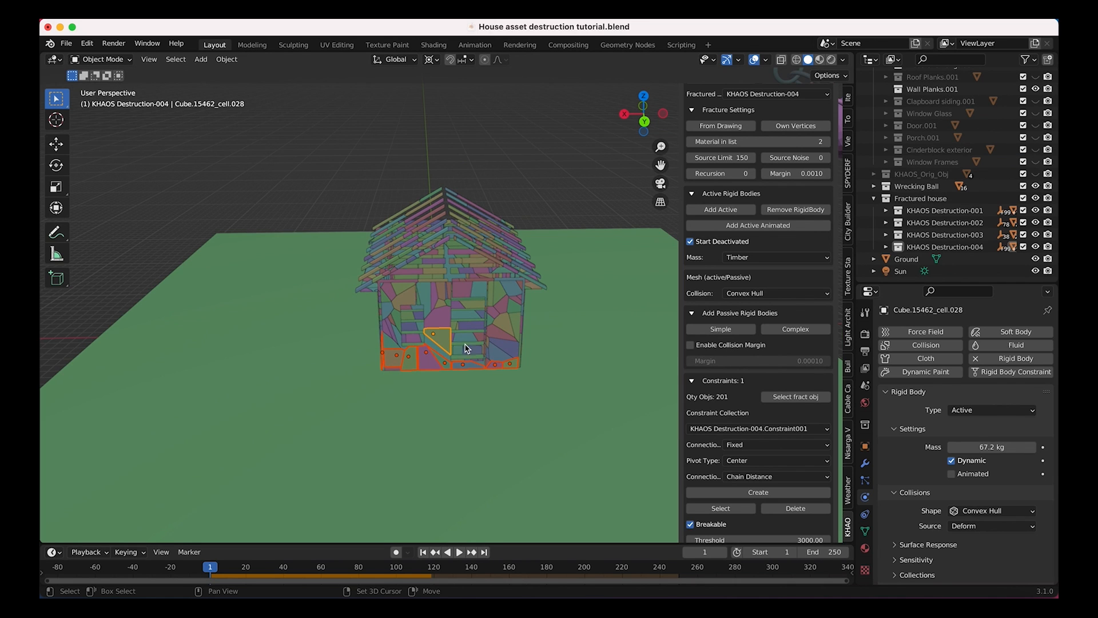
Add the lowest pieces along the base of the adjoining long side wall to the selection.
middle_drag(533, 356, 478, 360)
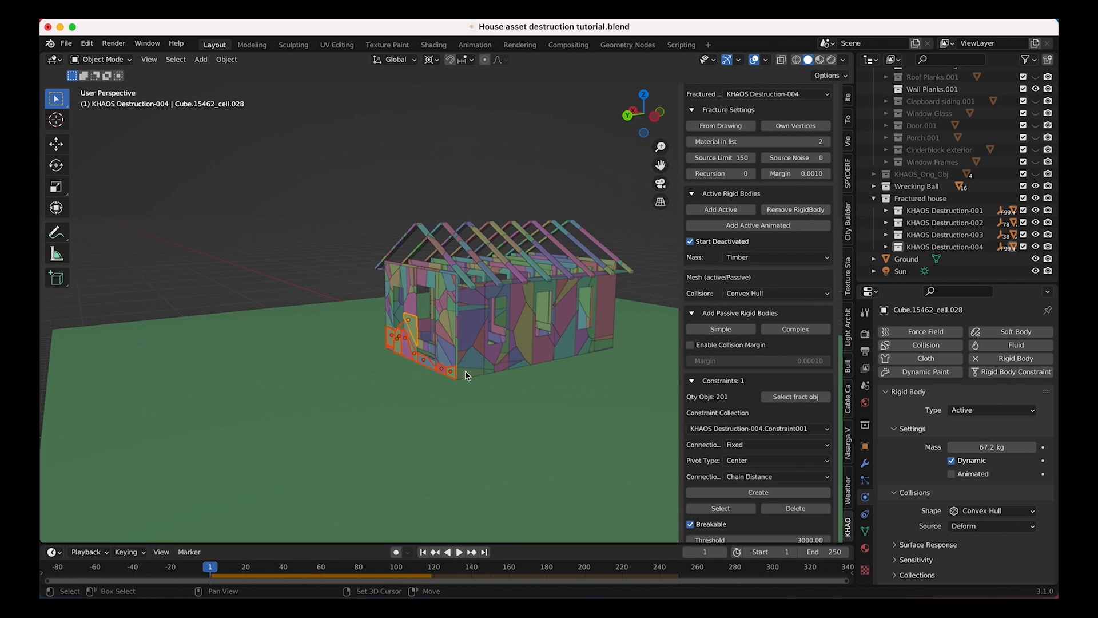
shift+click(468, 359)
shift+click(541, 348)
shift+click(558, 347)
shift+click(577, 347)
middle_drag(398, 377, 403, 377)
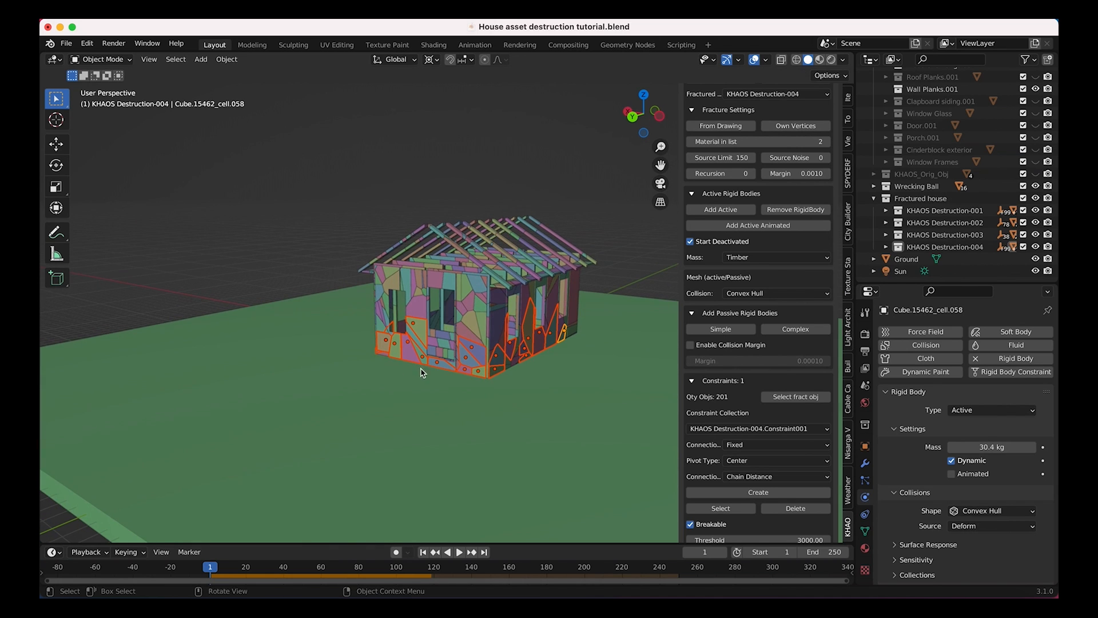
Create breakable Fixed constraints between the selected base pieces and the Ground, and set their threshold to 5000.
shift+click(296, 350)
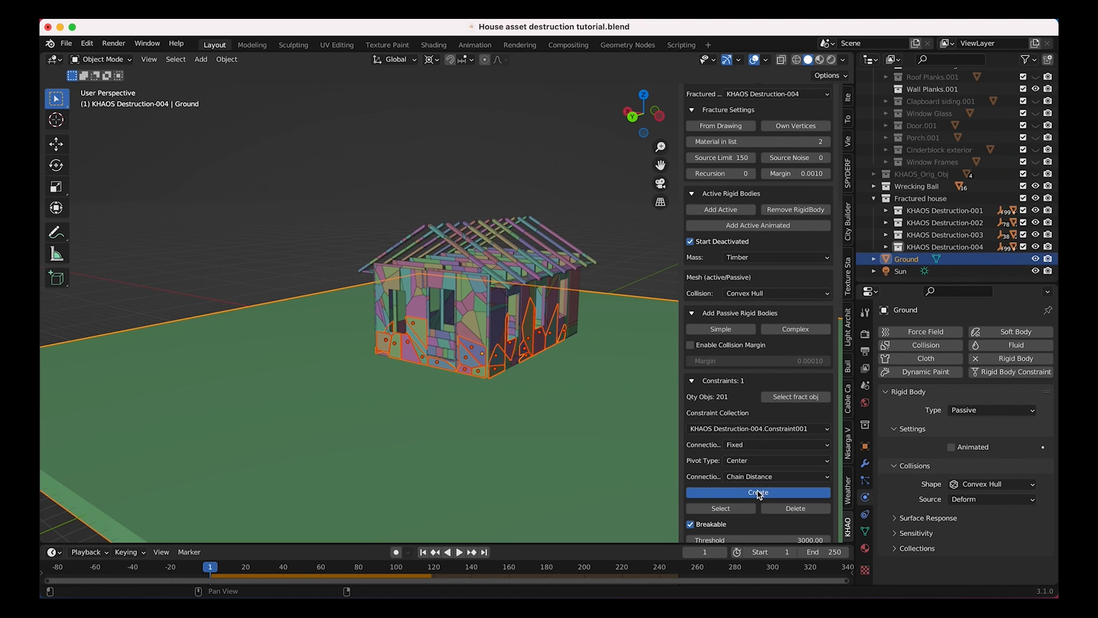
click(758, 493)
click(789, 524)
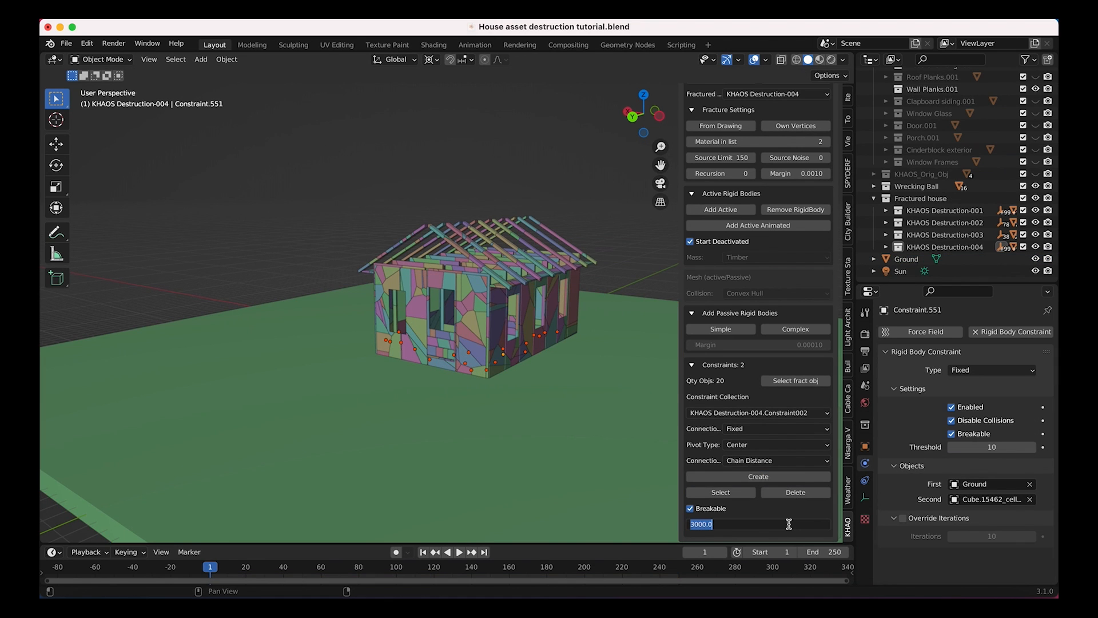
text(5000)
key(Return)
Review the walls' constraint collections, keeping KHAOS Destruction-004.Constraint002 as the chosen one.
middle_drag(435, 297, 476, 259)
click(732, 413)
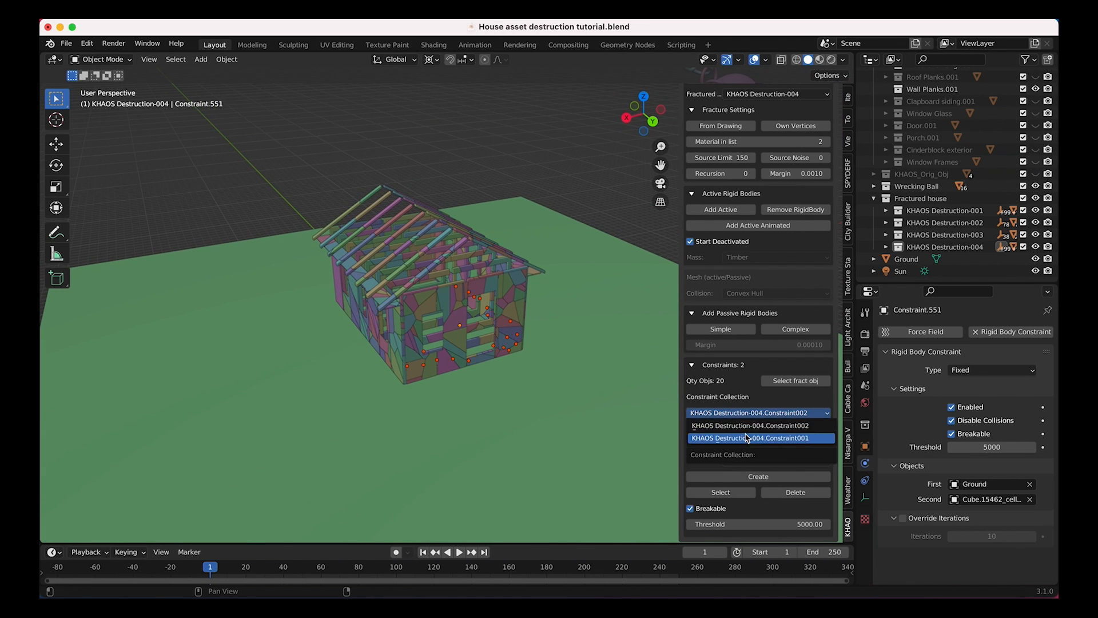
click(759, 422)
click(772, 415)
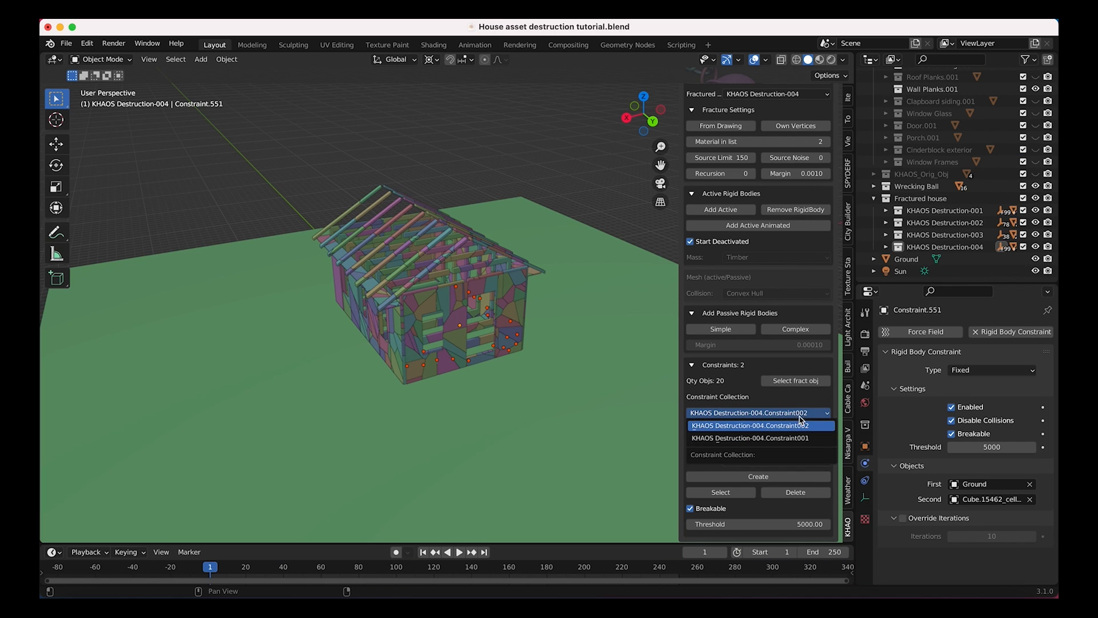
click(800, 425)
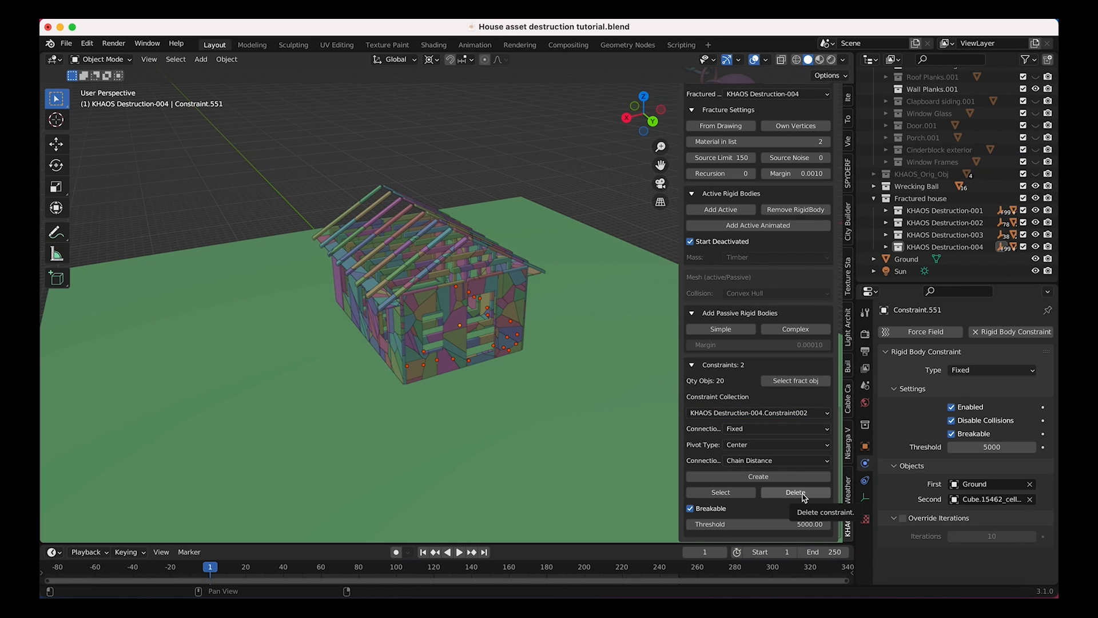
Play the simulation from the first frame, inspect the wall collapse from several angles, and return to the start.
middle_drag(482, 283, 501, 256)
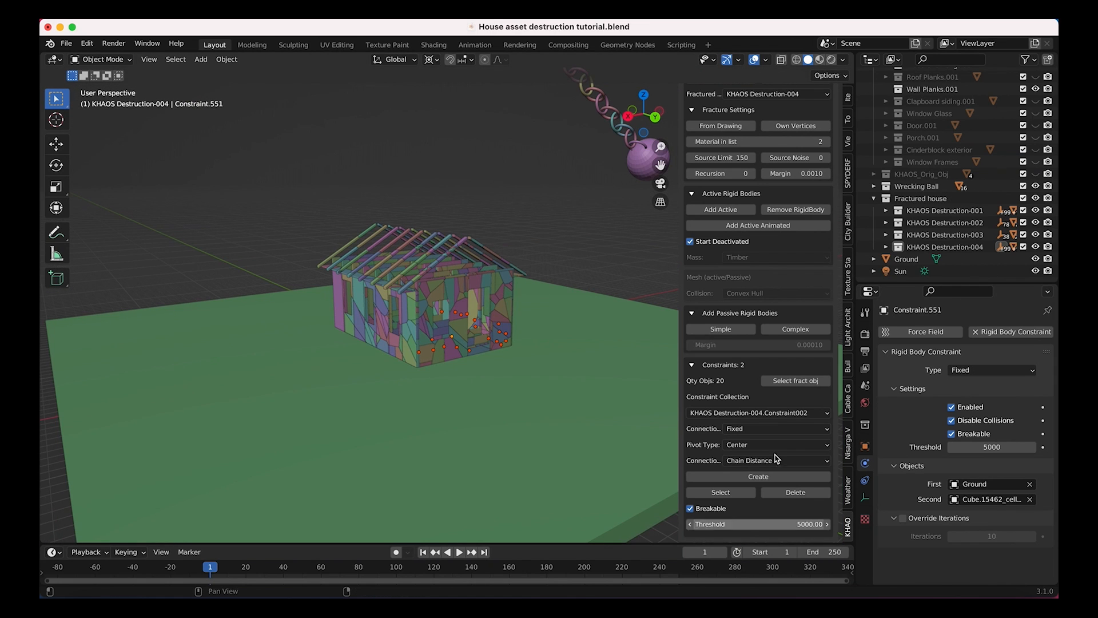
click(423, 552)
click(458, 552)
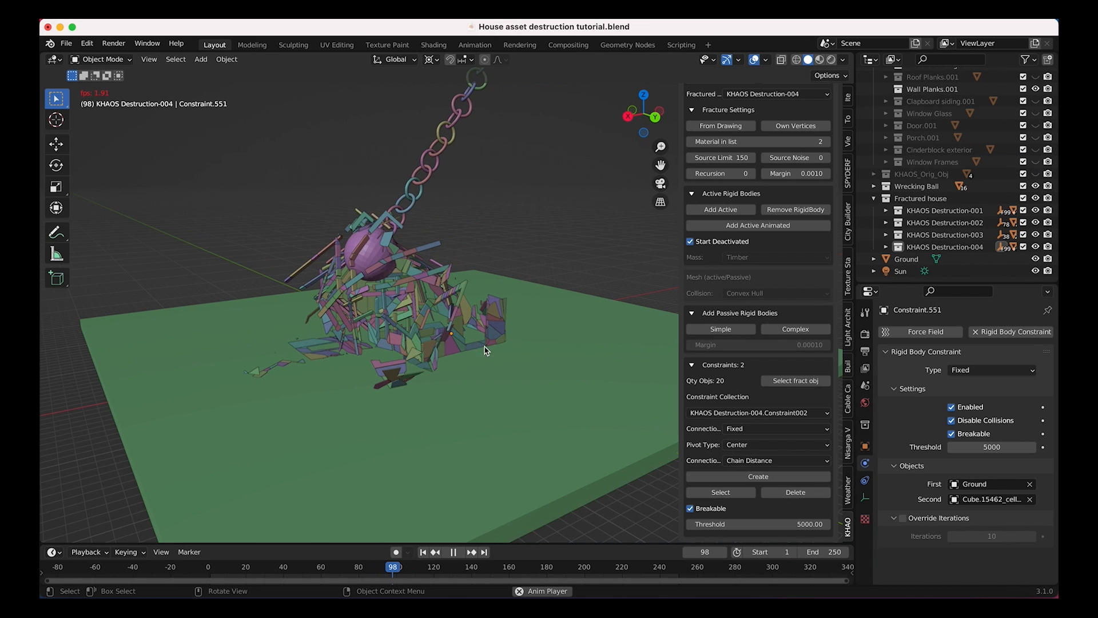
middle_drag(513, 347, 482, 330)
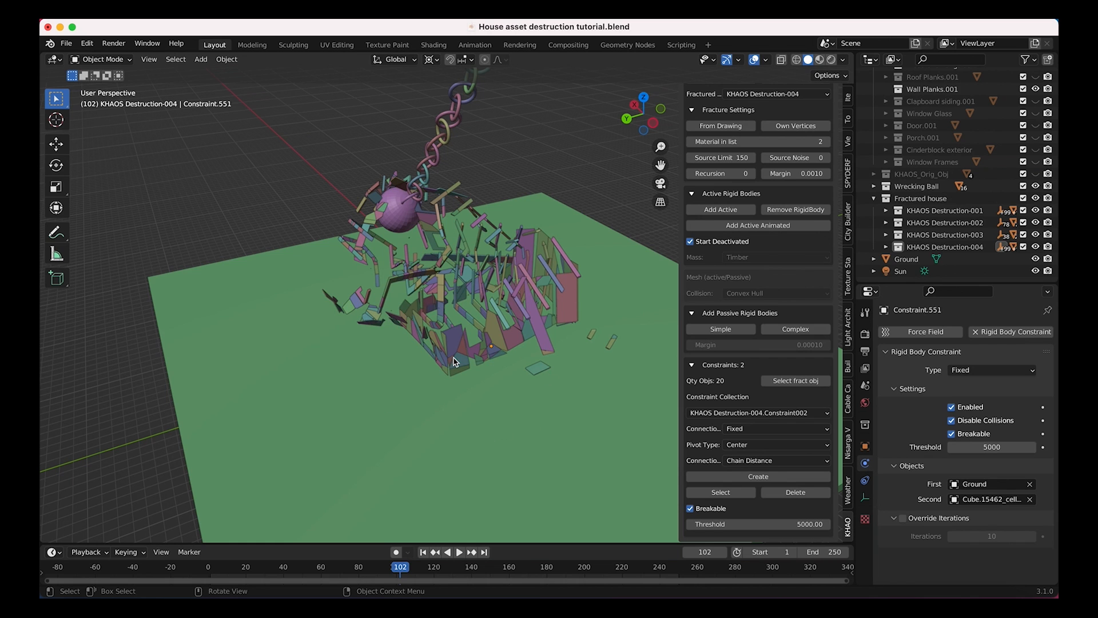
middle_drag(454, 361, 497, 352)
click(424, 553)
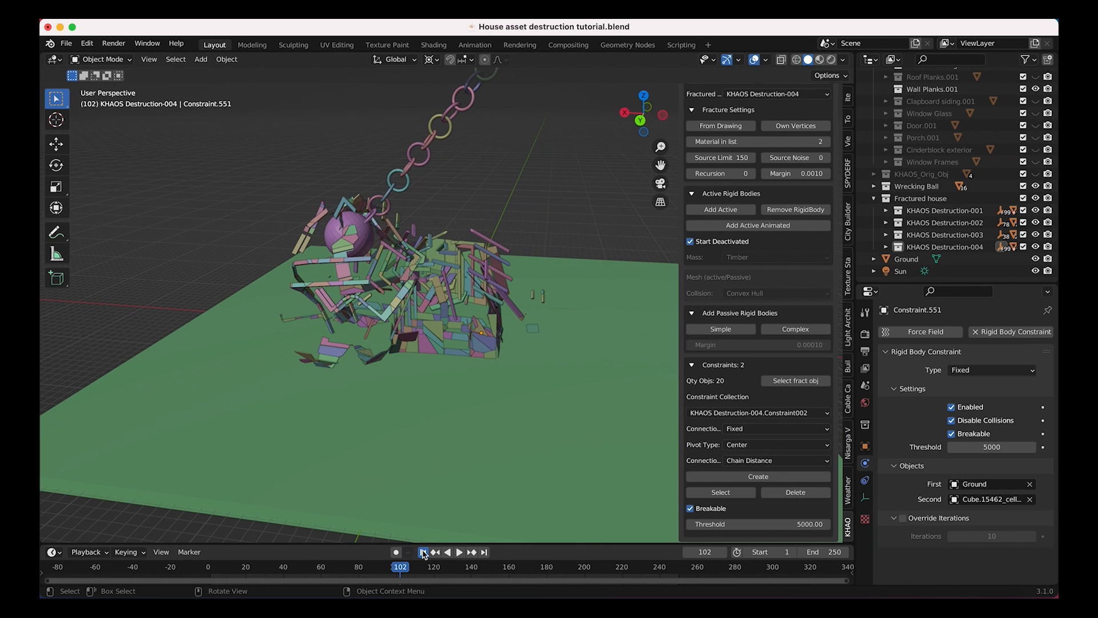
scroll(778, 223, up, 6)
click(784, 278)
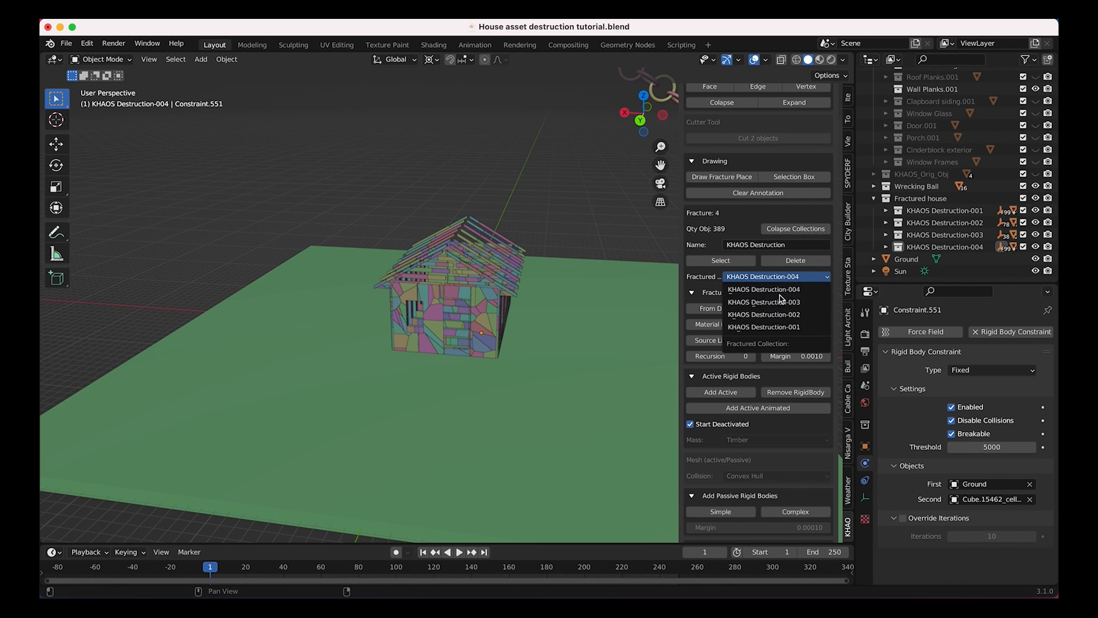
click(789, 279)
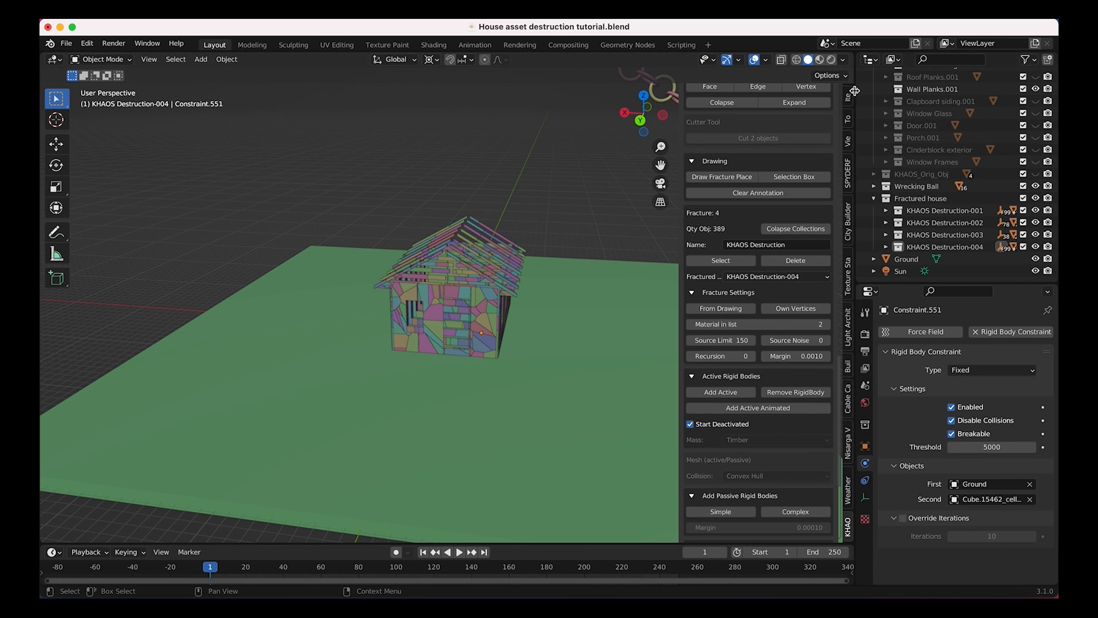
Unhide the Roof Planks.001 collection and select the roof planks object.
scroll(915, 114, up, 3)
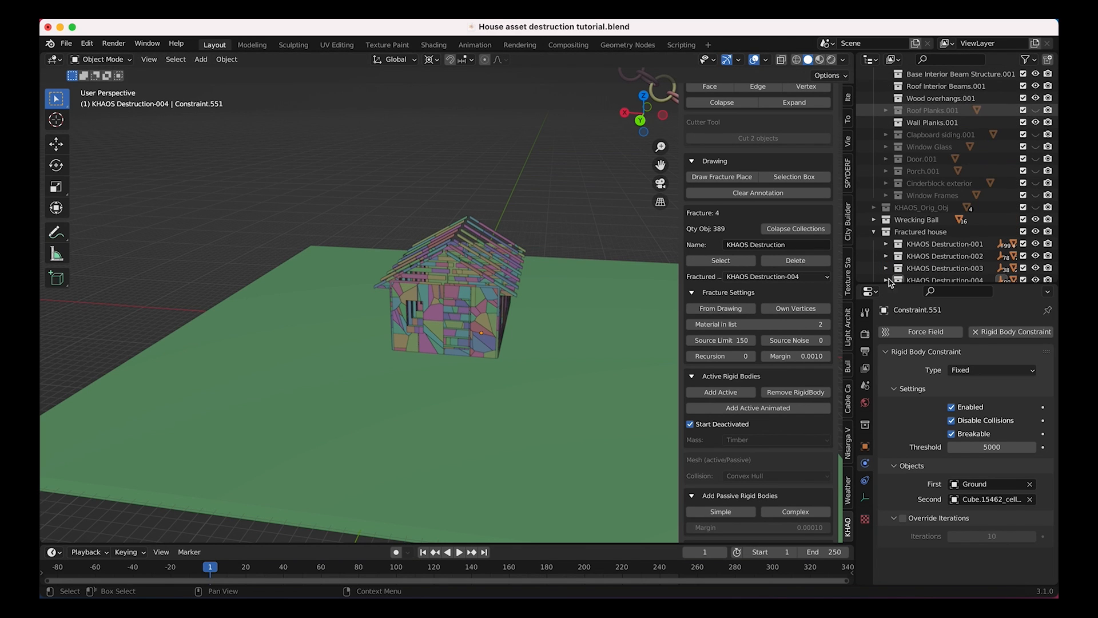
click(932, 111)
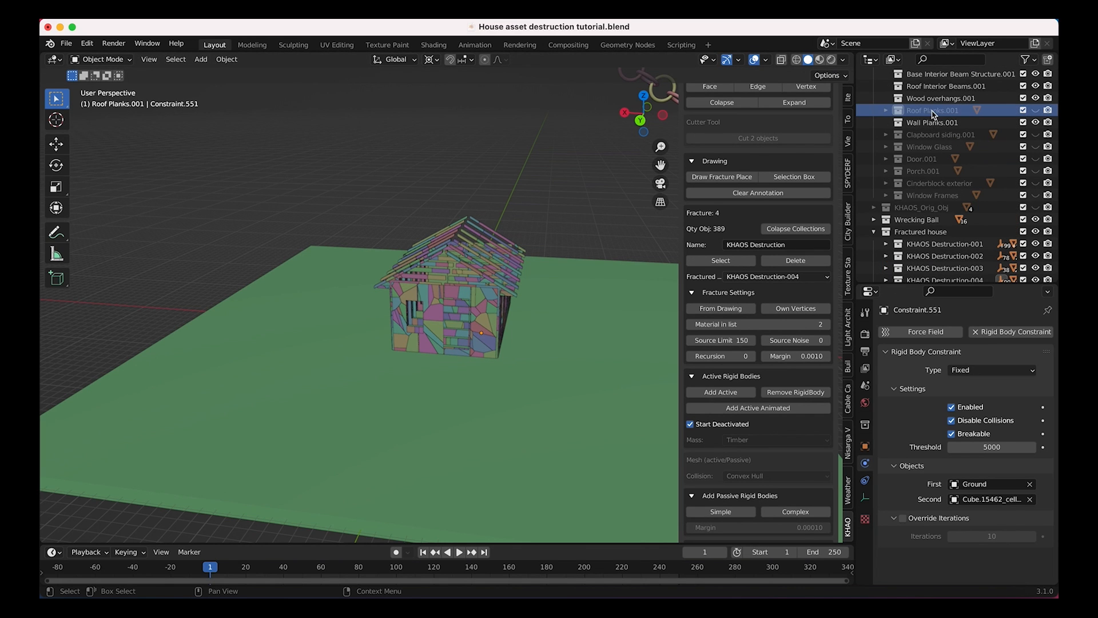
click(1037, 110)
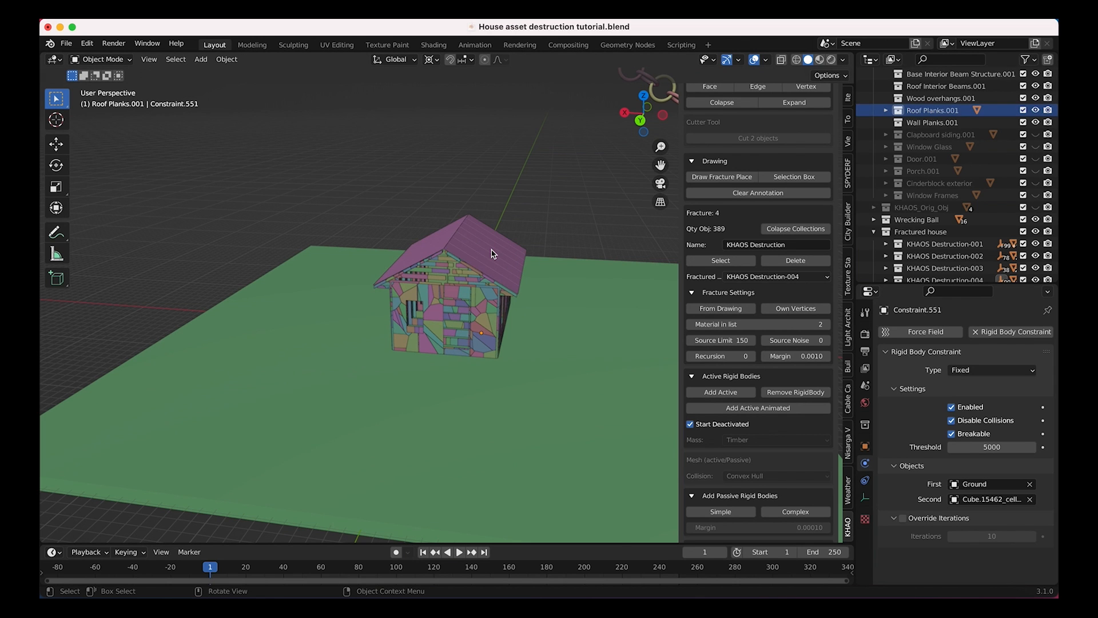
click(493, 254)
middle_drag(491, 246, 239, 143)
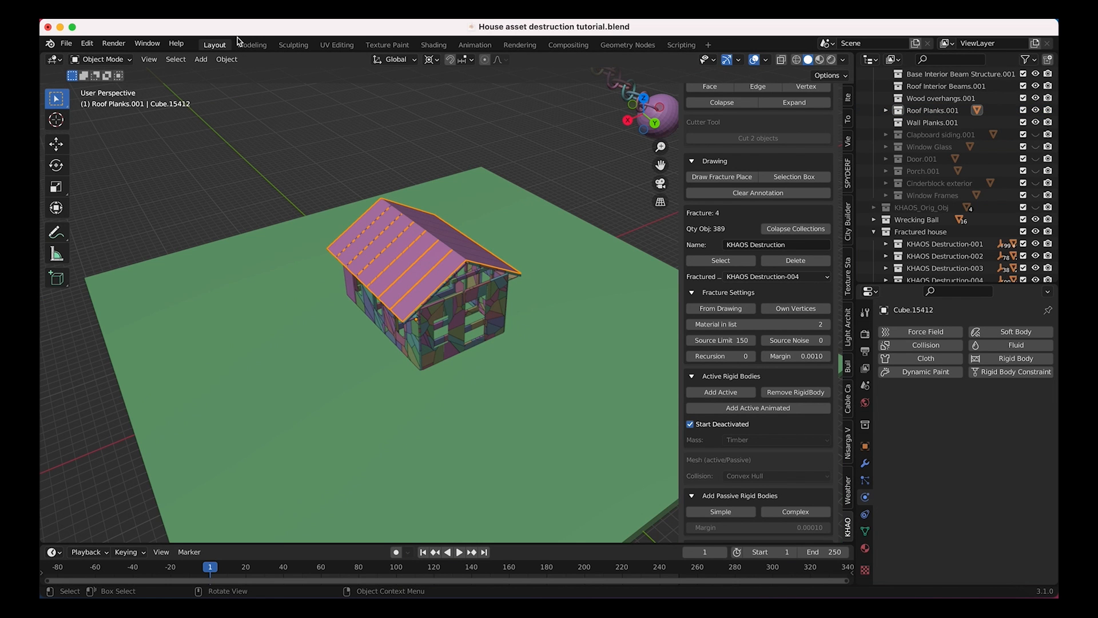
Subdivide the roof planks' entire mesh in Edit Mode, then return to Object Mode with solid shading.
click(100, 60)
click(94, 86)
key(shift+z)
drag(559, 169, 208, 437)
click(318, 59)
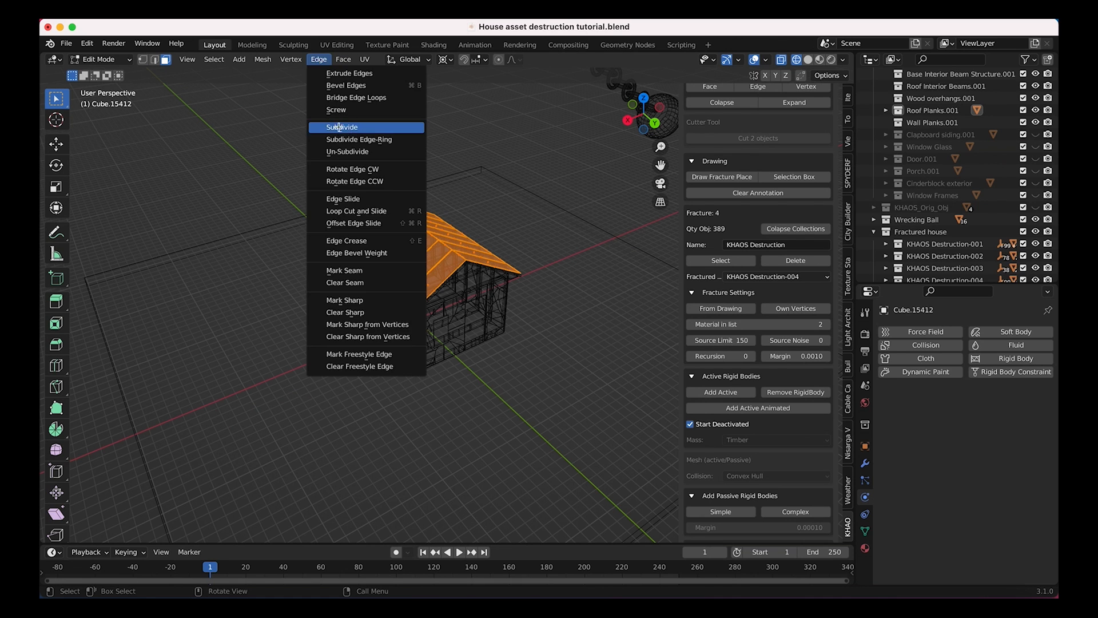
click(341, 127)
click(239, 448)
key(Tab)
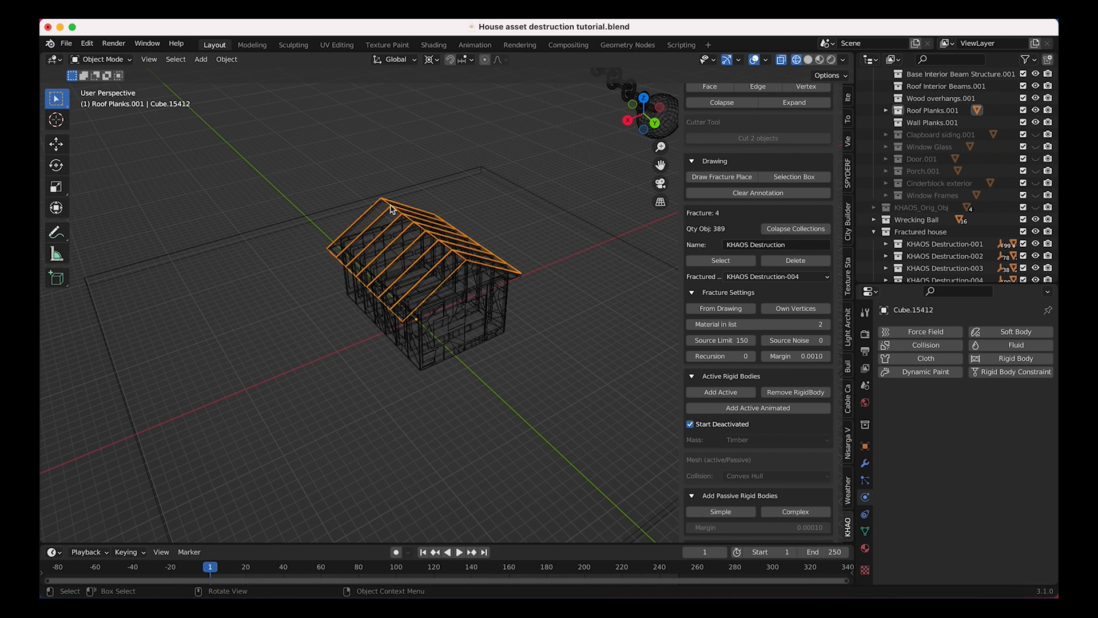
key(z)
click(508, 283)
Draw dense fracture annotation strokes across both roof slopes toward the gable end facing the wrecking ball.
scroll(449, 283, up, 3)
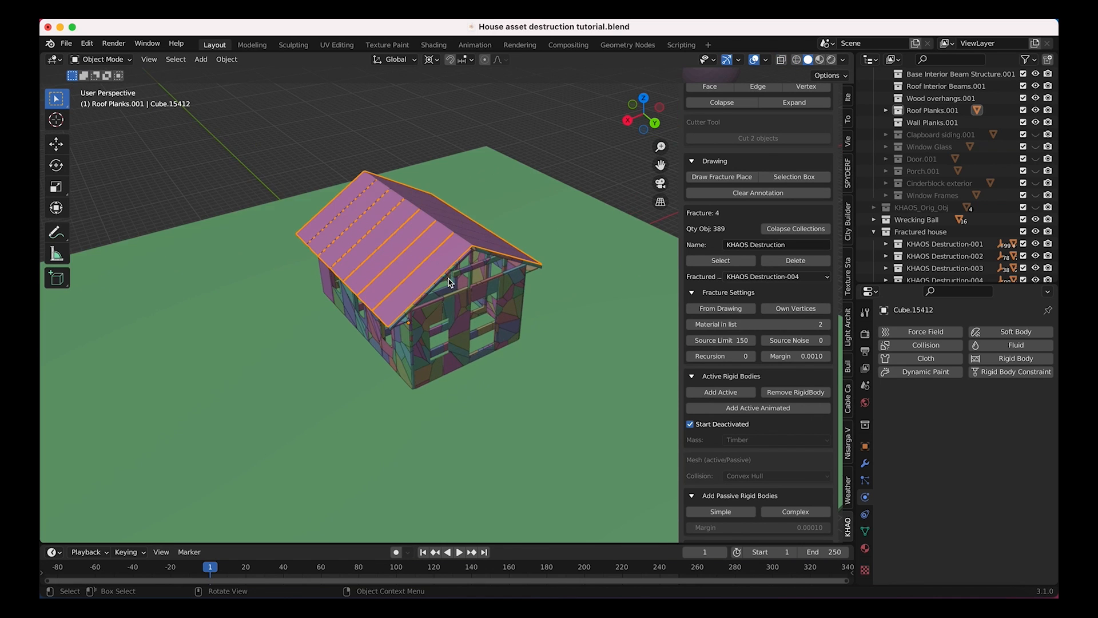
shift+scroll(449, 283, right, 4)
click(720, 179)
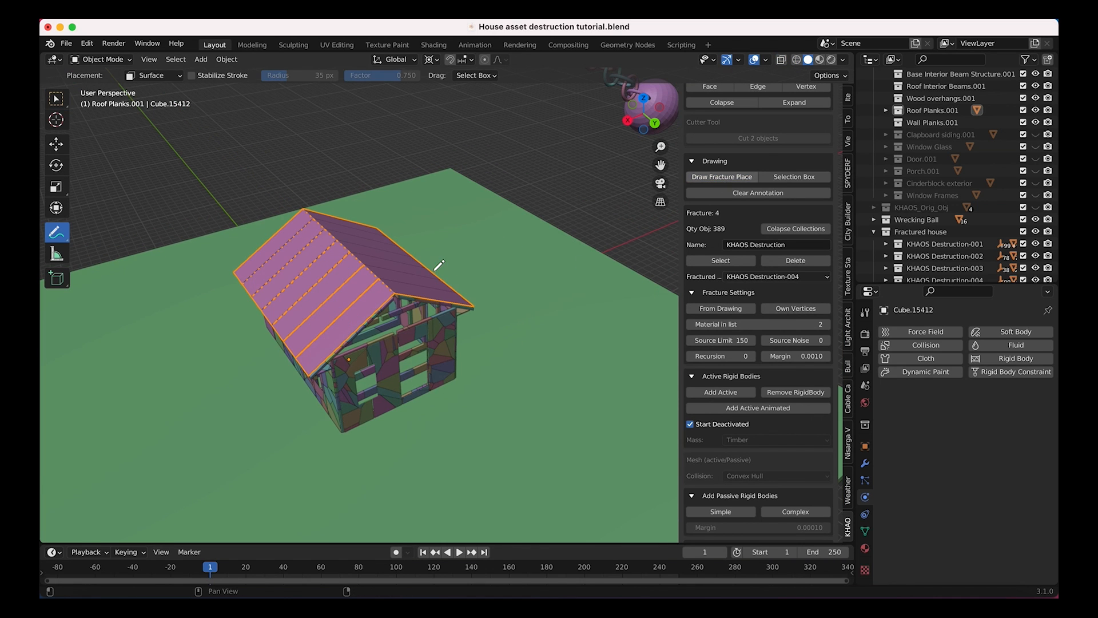
scroll(439, 265, left, 5)
mouse_move(454, 293)
mouse_down()
mouse_move(395, 264)
mouse_move(305, 441)
mouse_up()
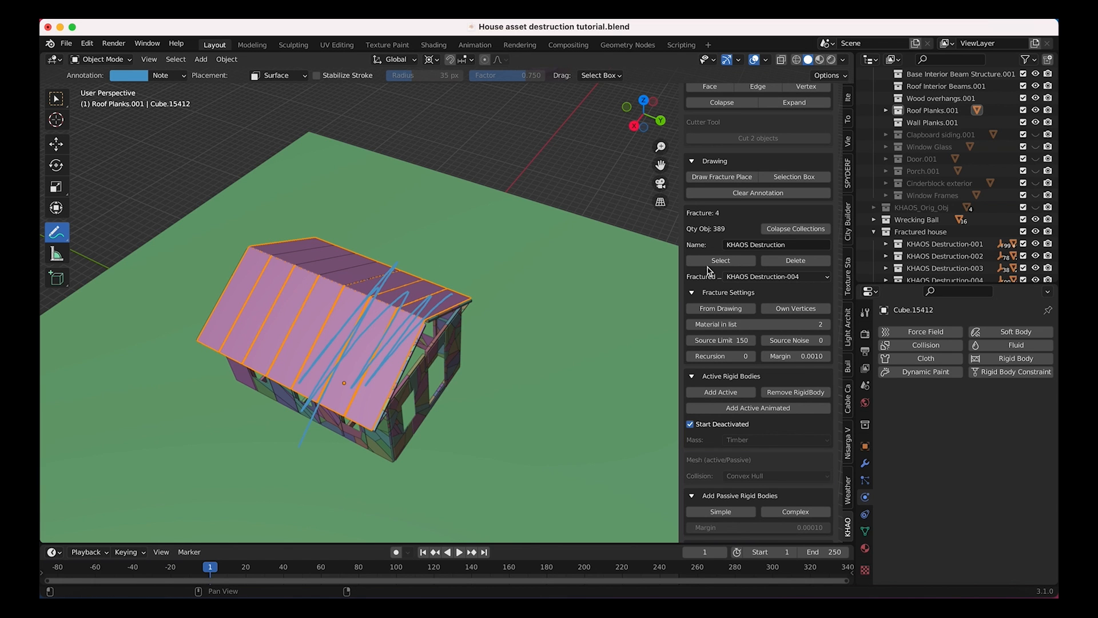
Fracture the roof planks from the drawing with a source limit of 150 and inspect the cracked roof.
click(720, 309)
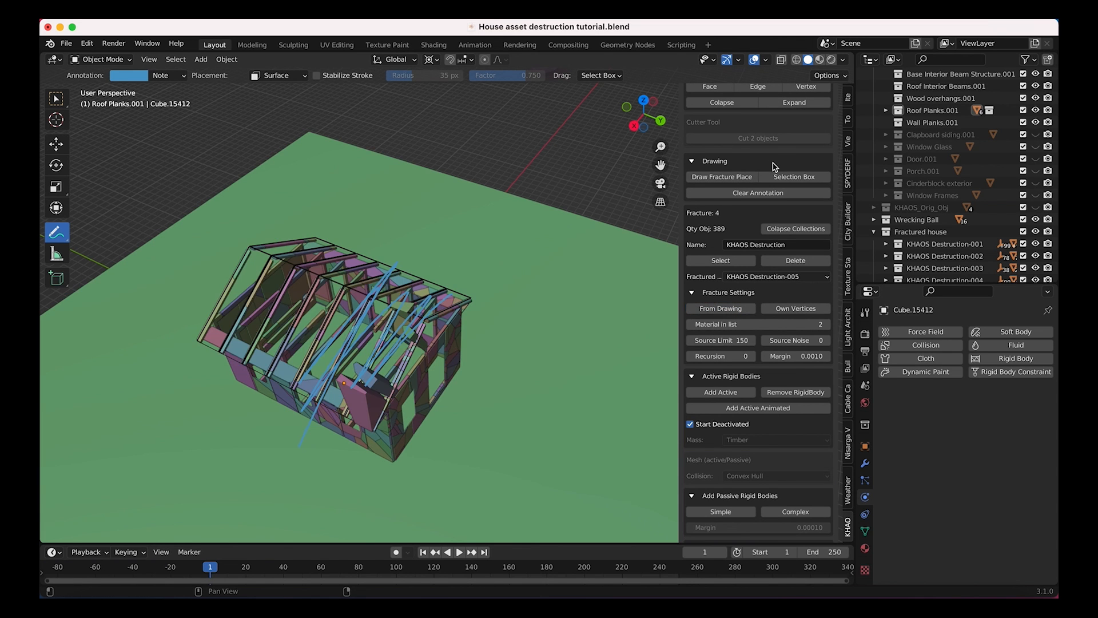
mouse_move(401, 320)
middle_down()
mouse_move(432, 335)
mouse_move(506, 329)
mouse_move(434, 336)
middle_up()
scroll(432, 334, up, 3)
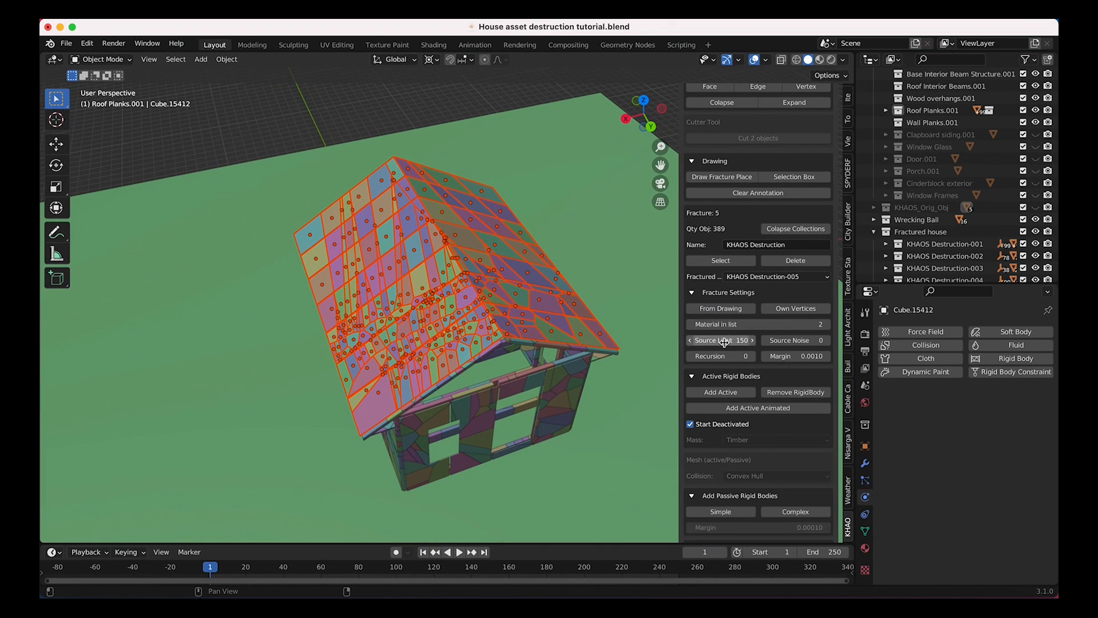
middle_drag(540, 318, 592, 298)
scroll(897, 200, down, 3)
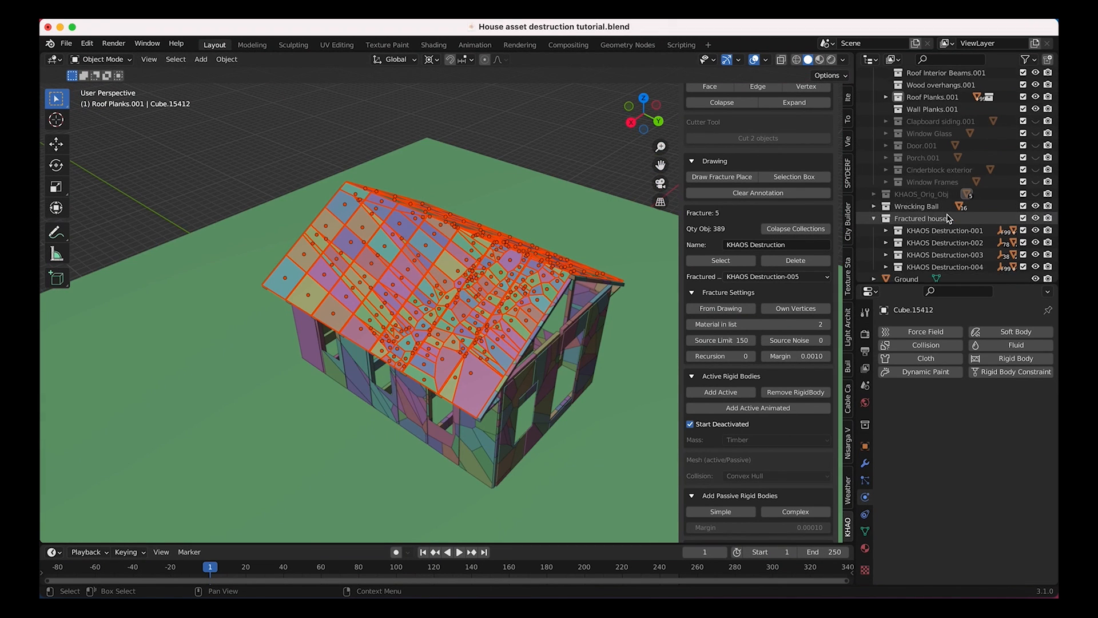
Move the KHAOS Destruction-005 collection out of Roof Planks.001 and into the Fractured house collection.
scroll(897, 160, up, 6)
click(886, 147)
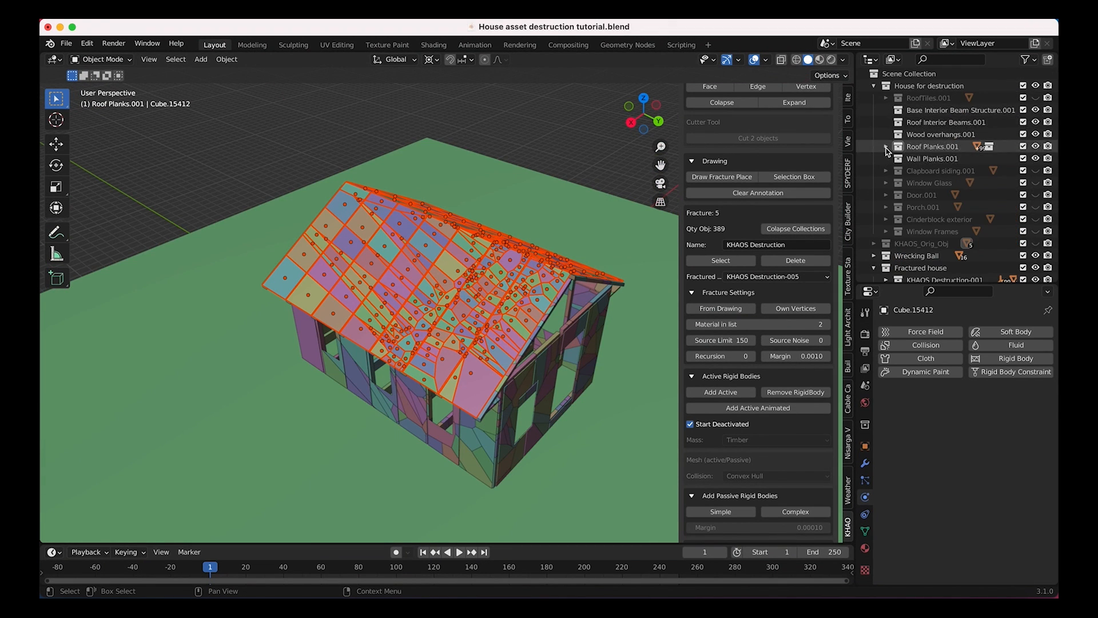
click(898, 159)
click(898, 159)
scroll(931, 150, down, 3)
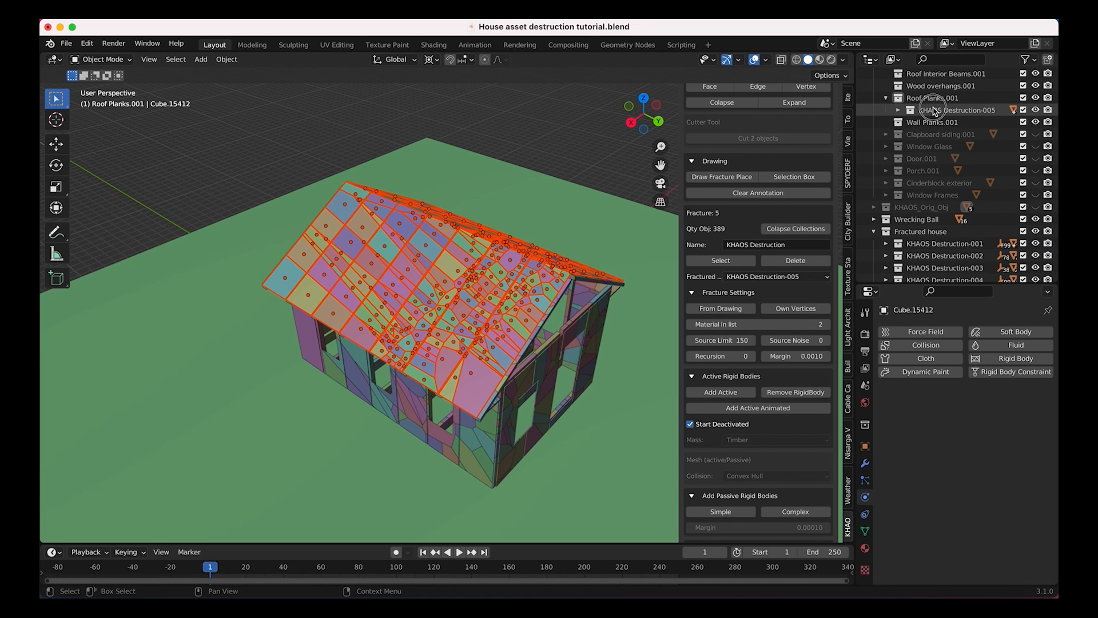
drag(929, 116, 914, 230)
Make all KHAOS Destruction-005 pieces active rigid bodies that start deactivated, and check their dynamics settings.
click(730, 262)
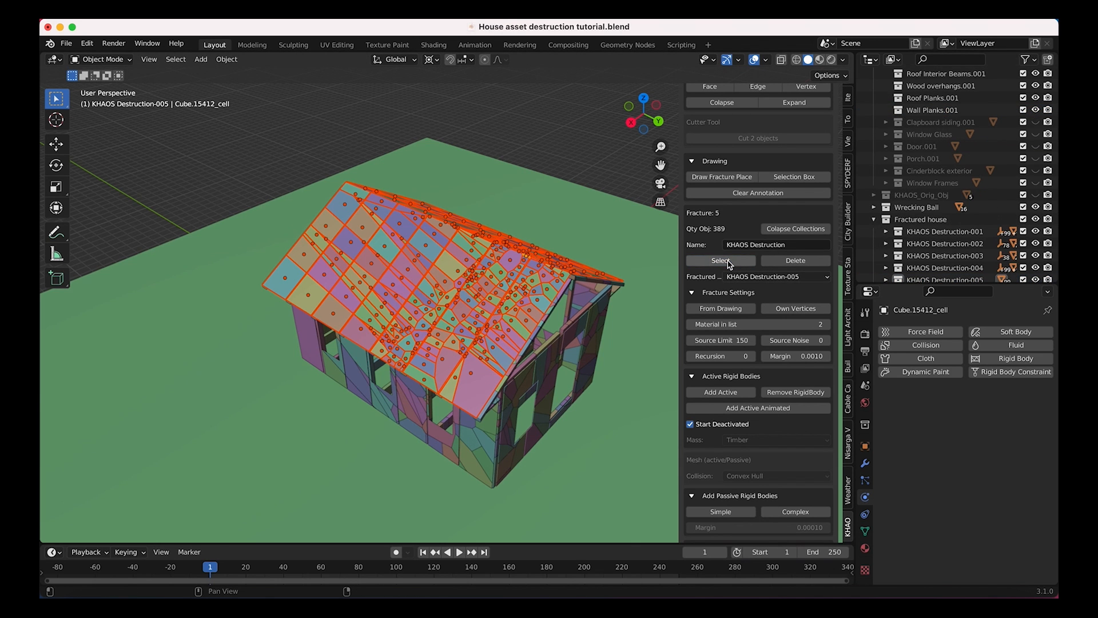
click(721, 392)
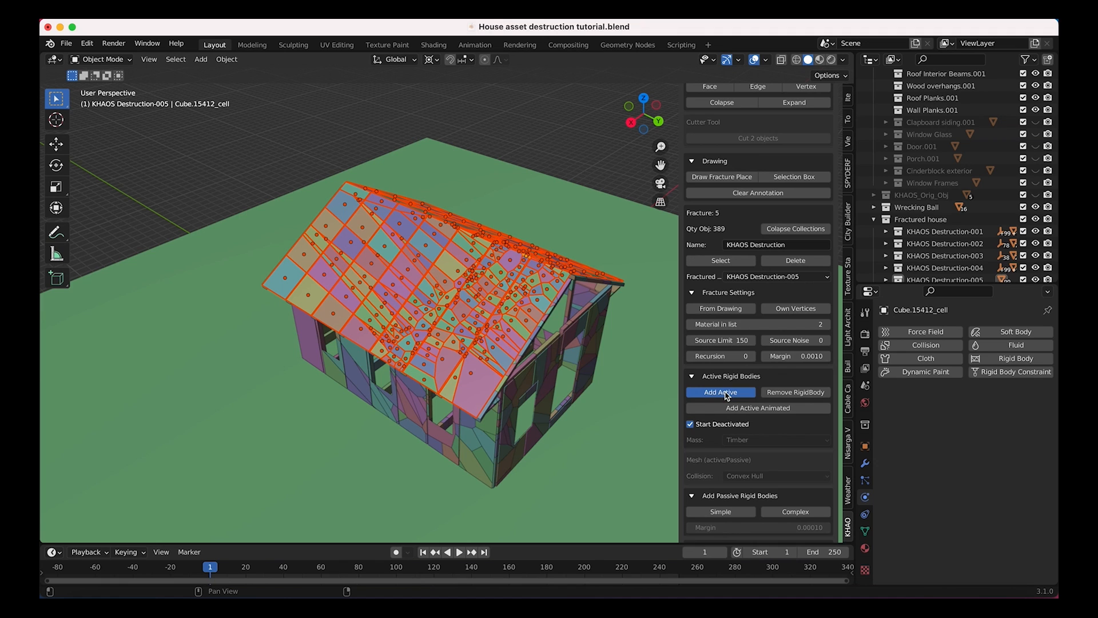
scroll(689, 373, down, 3)
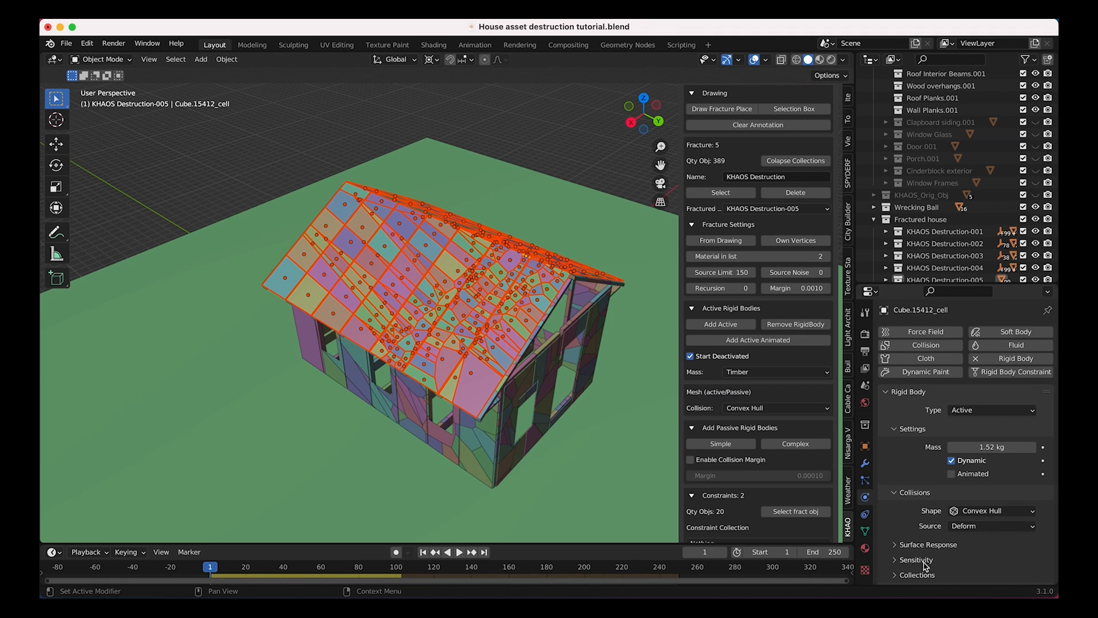
scroll(932, 514, down, 5)
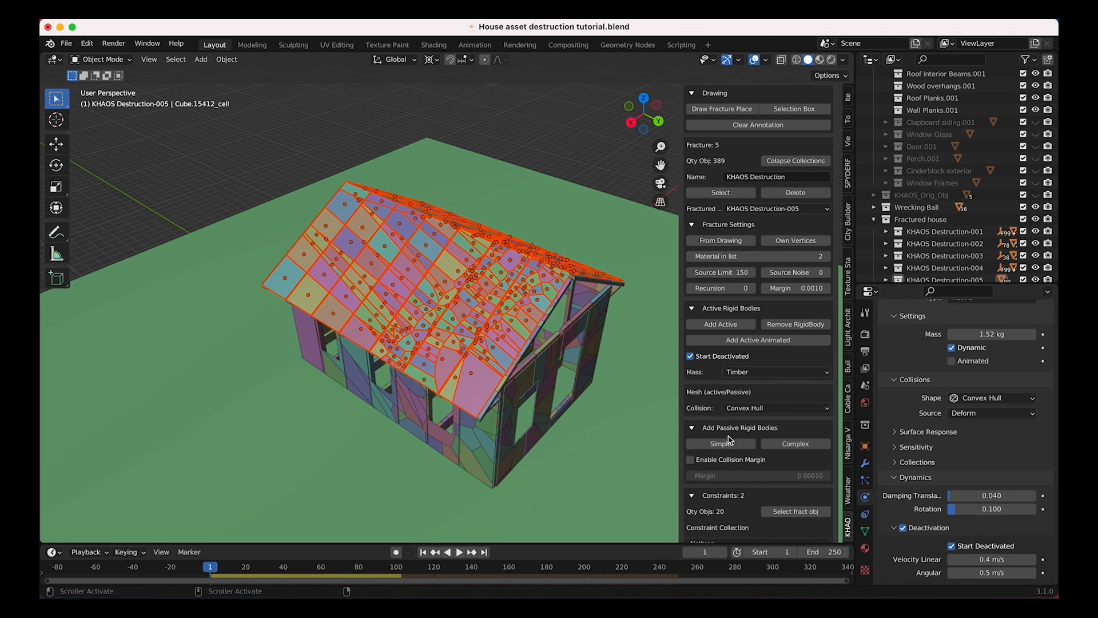
Create breakable Fixed constraints between the roof plank pieces using Center pivot and Chain Distance, and apply a threshold of 5000.
scroll(743, 510, down, 5)
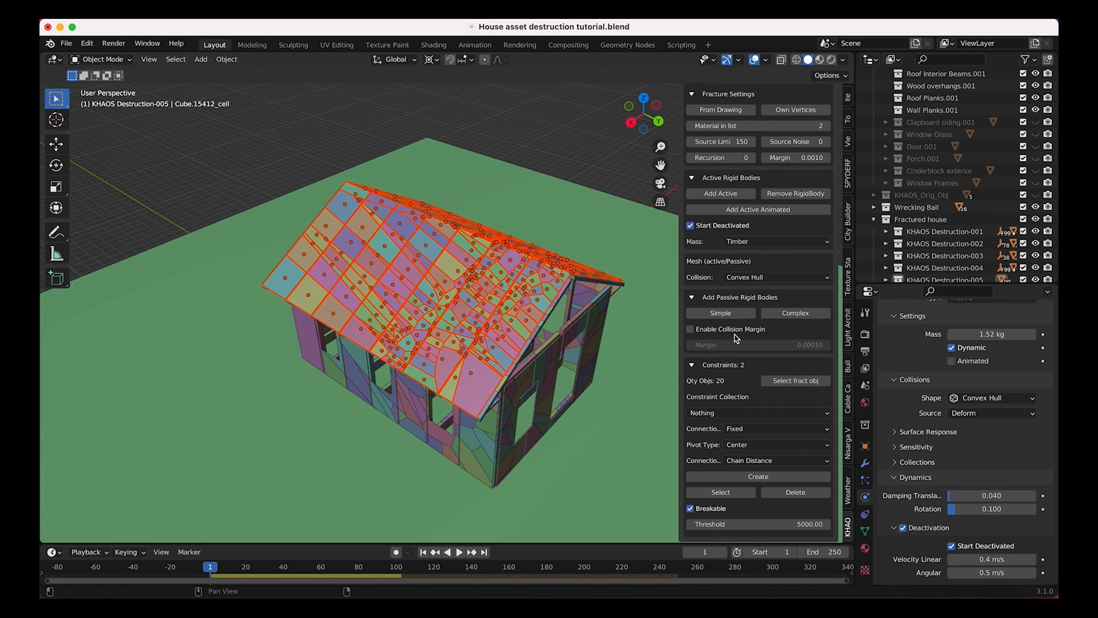
middle_drag(511, 366, 566, 400)
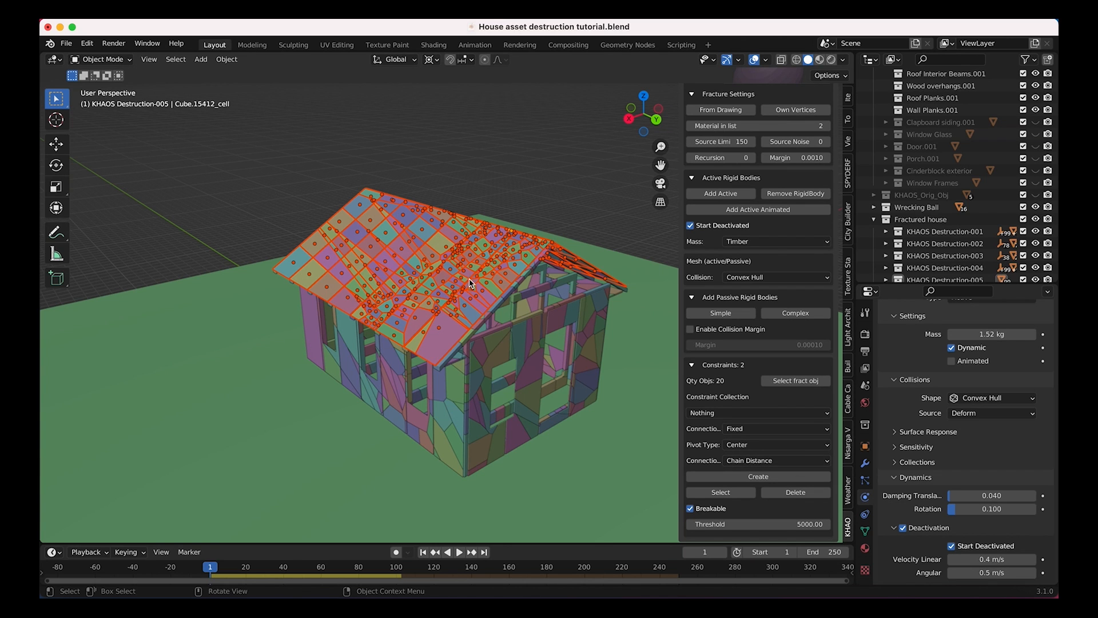
click(740, 478)
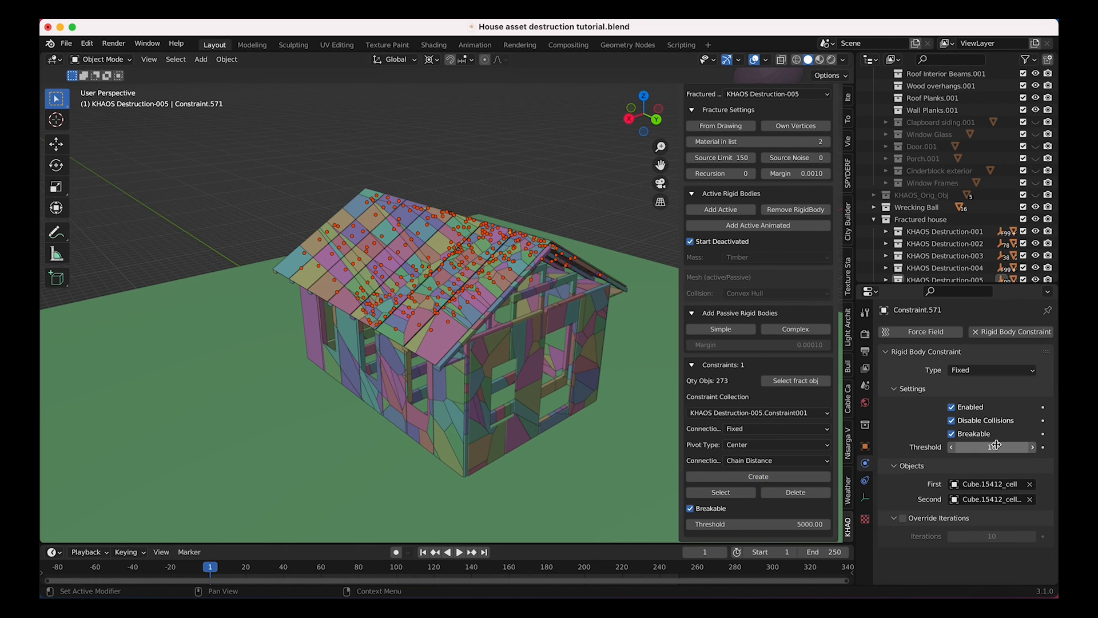
click(758, 523)
key(Return)
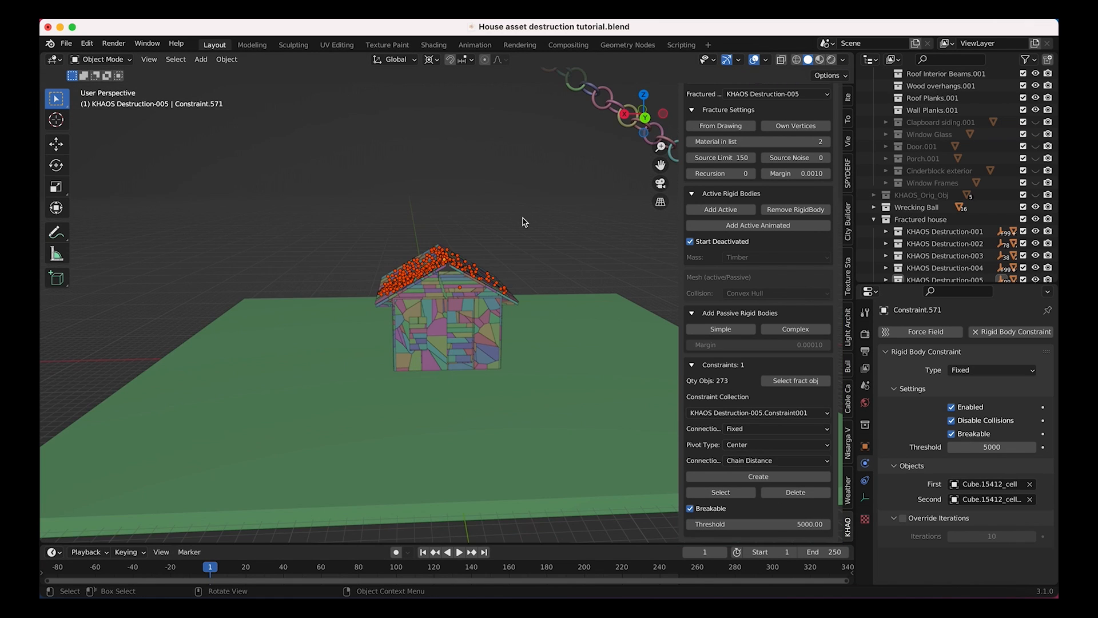
Play the simulation with the fractured roof, pause to inspect the destruction from several angles, and return to the first frame.
middle_drag(524, 222, 478, 429)
click(459, 551)
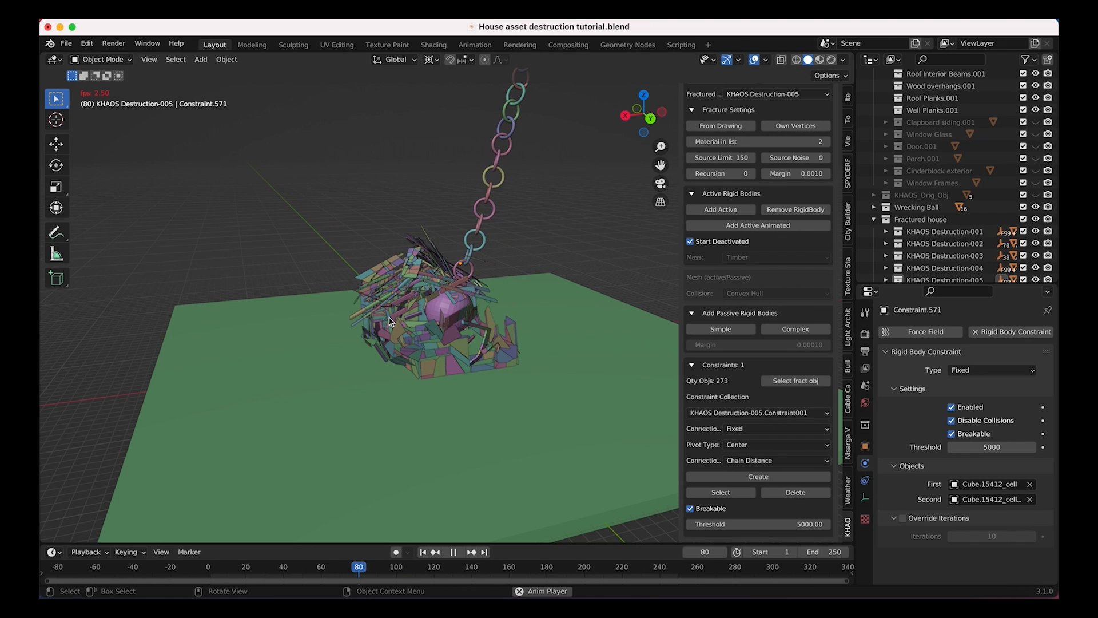
scroll(552, 293, right, 5)
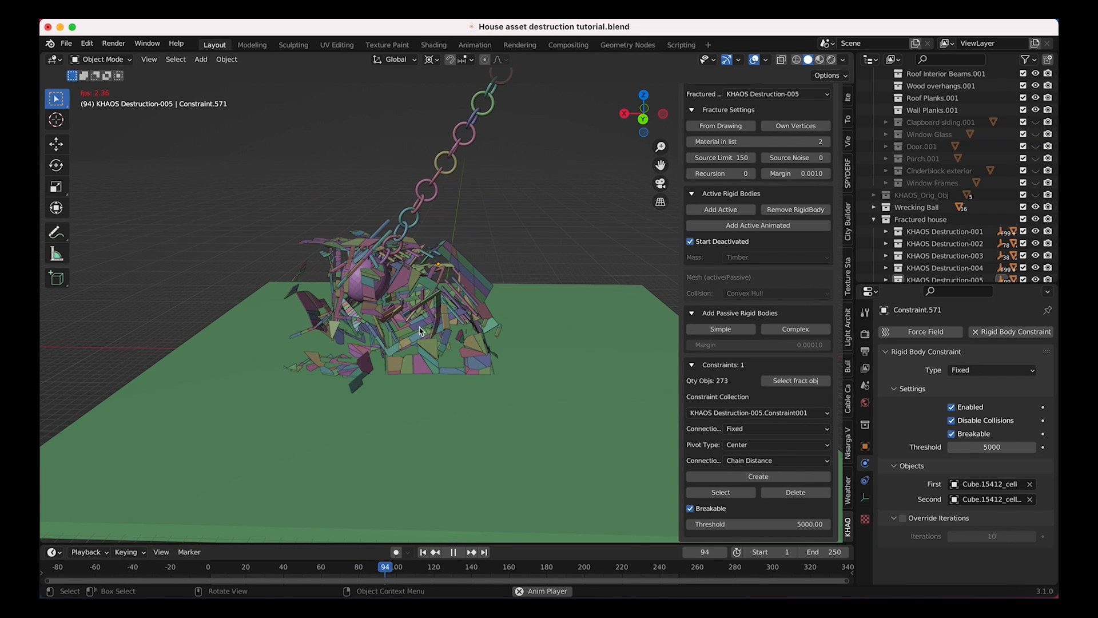
key(space)
scroll(449, 290, up, 5)
scroll(450, 290, left, 5)
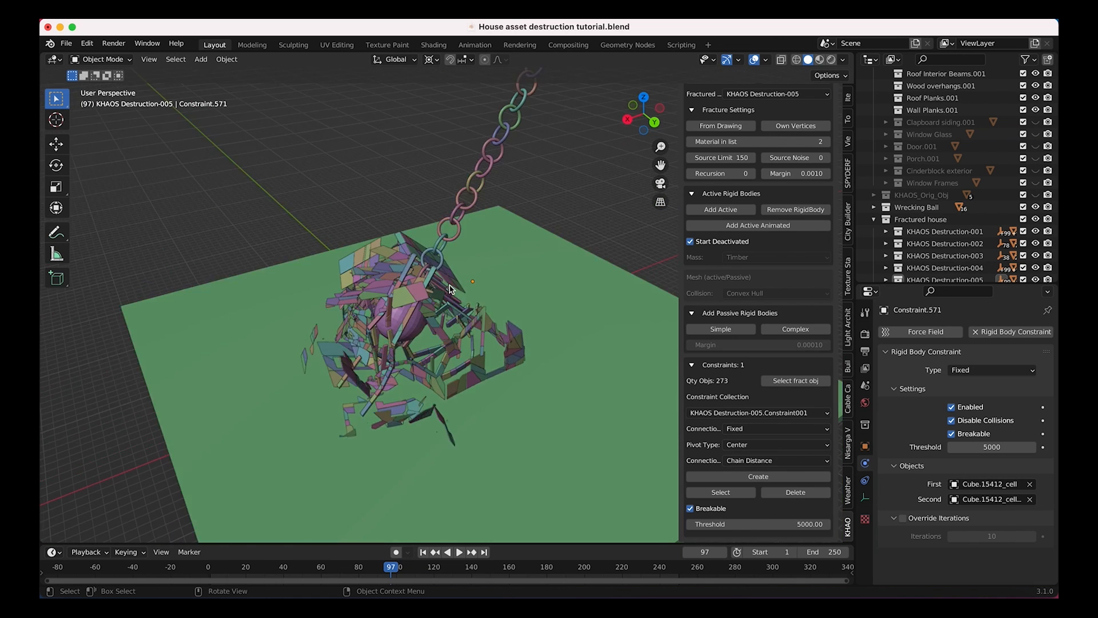
scroll(450, 290, right, 10)
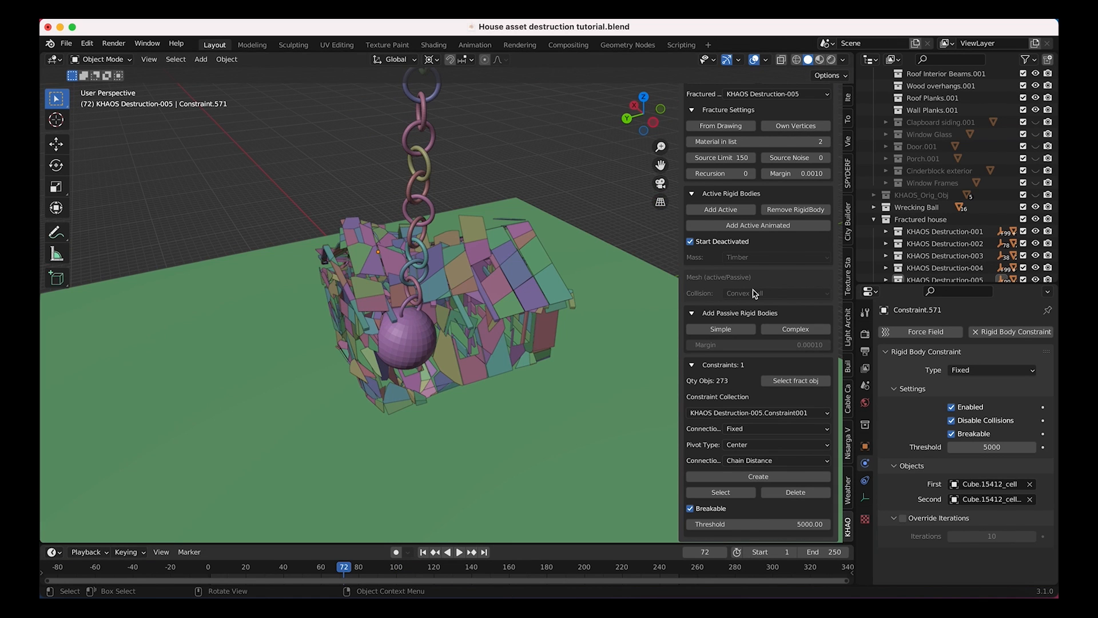
key(shift+Left)
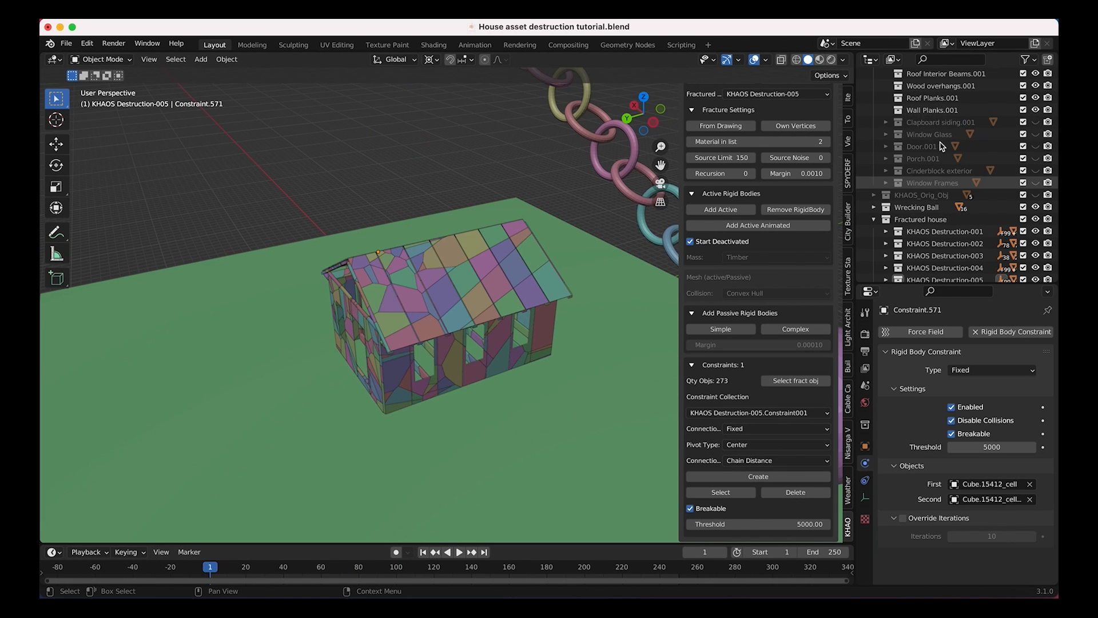
Unhide the Clapboard siding.001 collection and select the triangular gable siding.
click(1040, 125)
click(1036, 123)
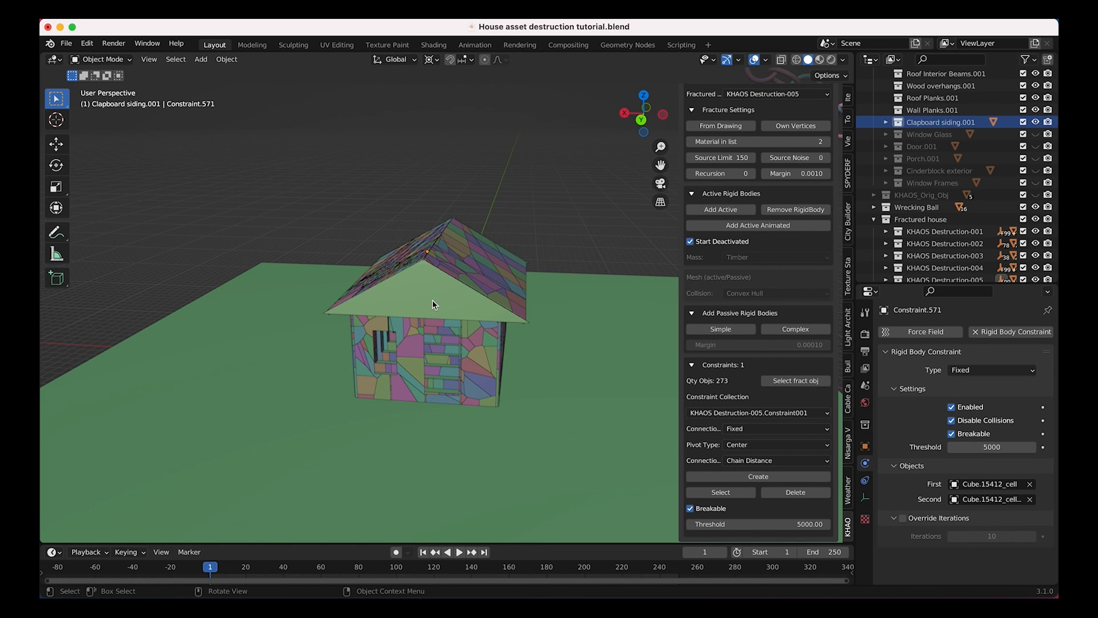
click(424, 299)
scroll(424, 298, left, 5)
scroll(746, 247, up, 4)
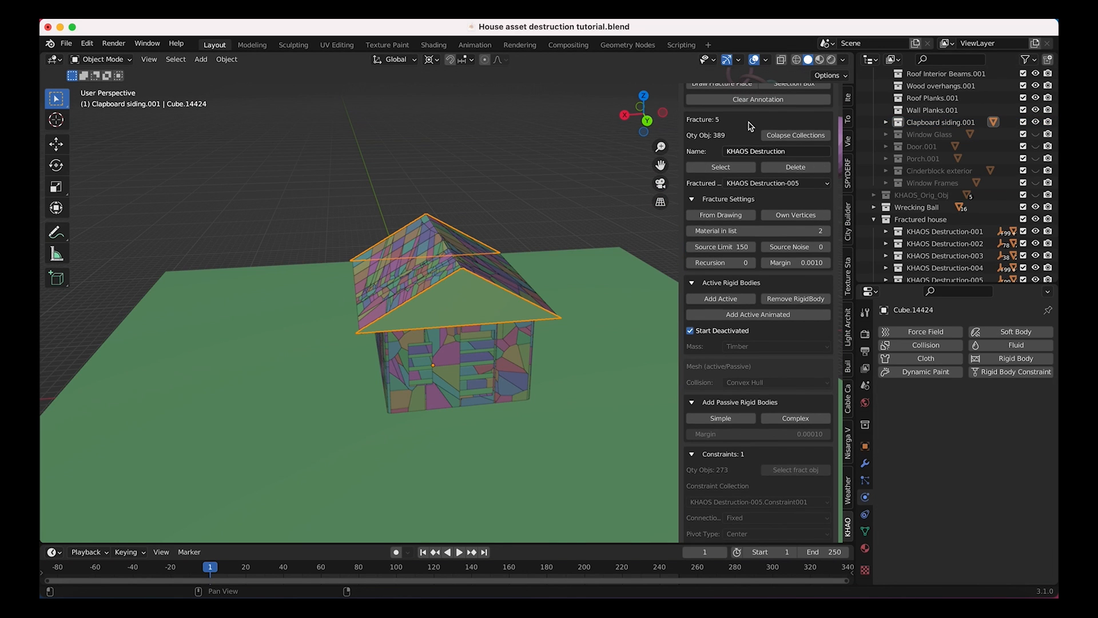
Draw fracture marks across the triangular gable siding and fracture it from the drawing with a Source Limit of 100.
scroll(721, 215, up, 5)
click(709, 215)
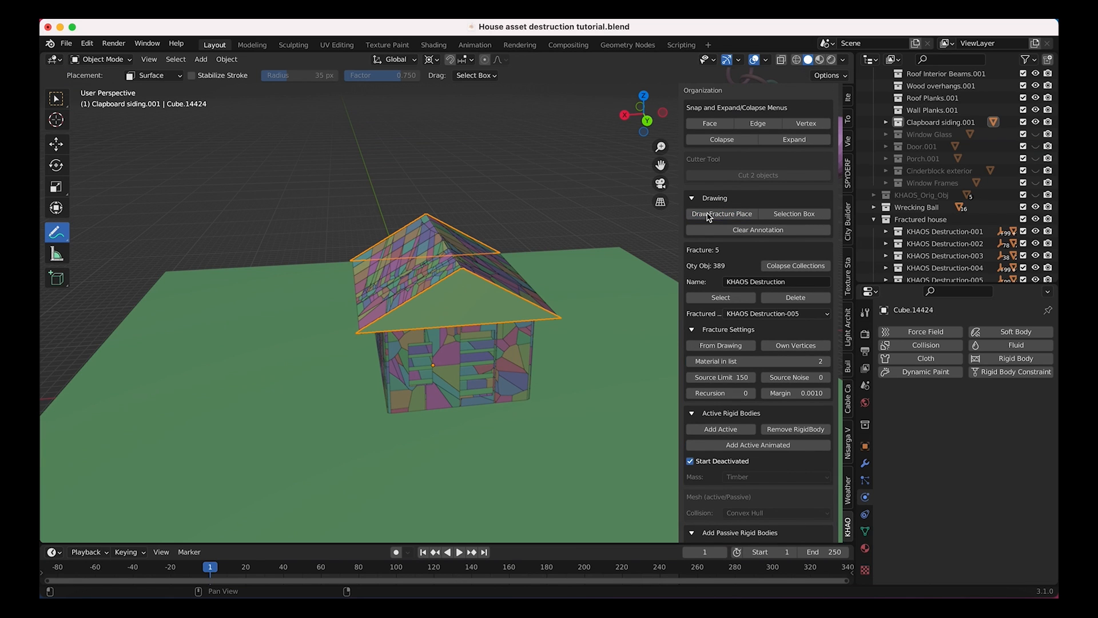
mouse_move(511, 304)
mouse_down()
mouse_move(469, 287)
mouse_move(448, 326)
mouse_up()
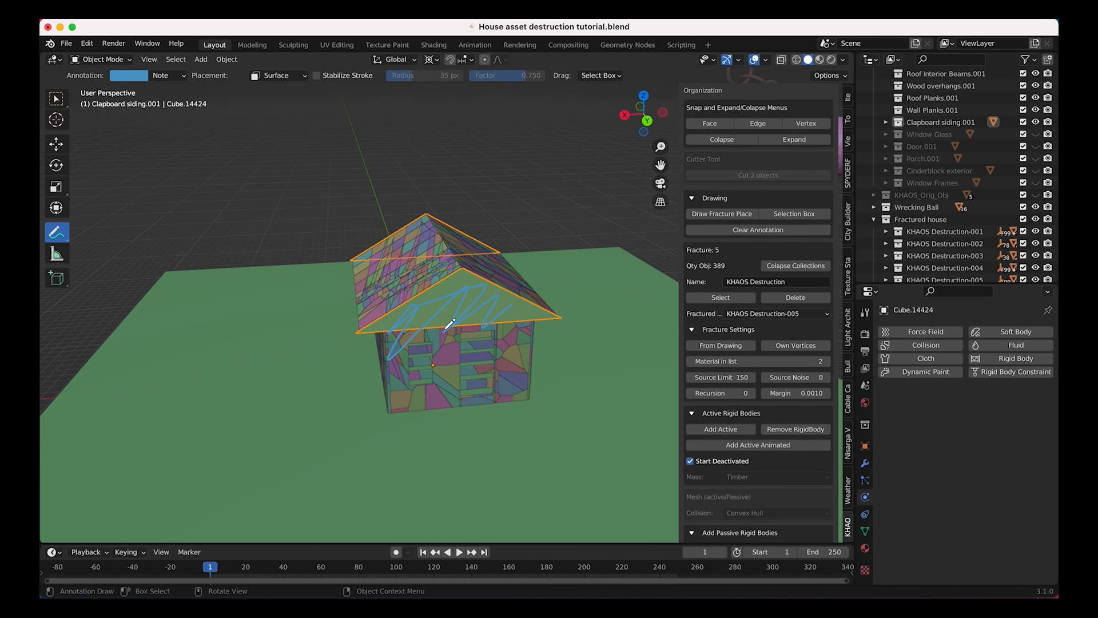
click(727, 379)
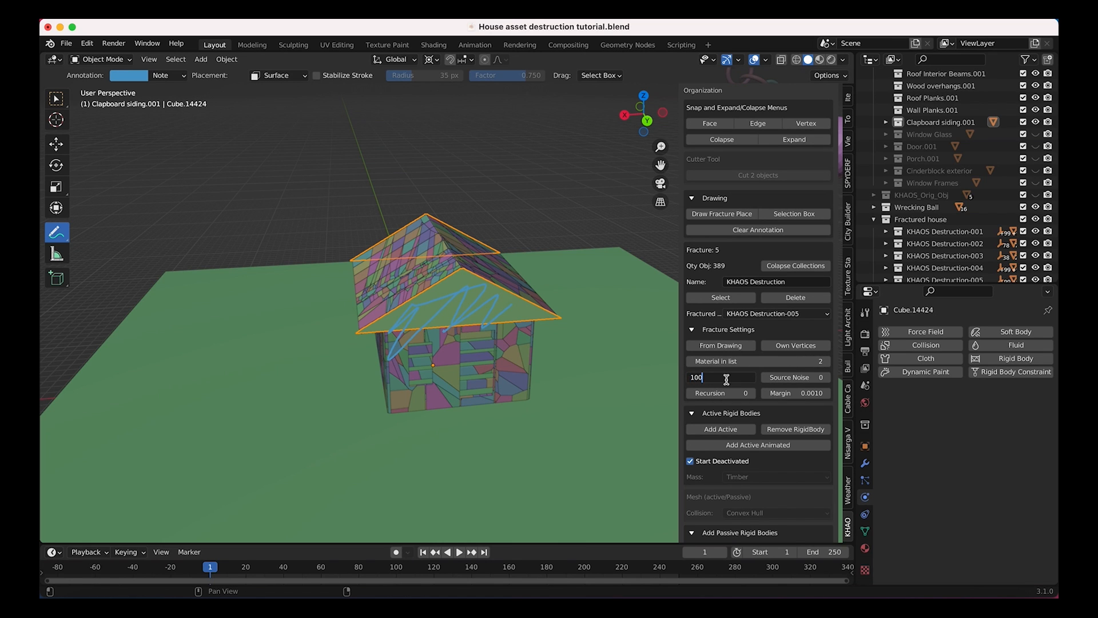
key(Return)
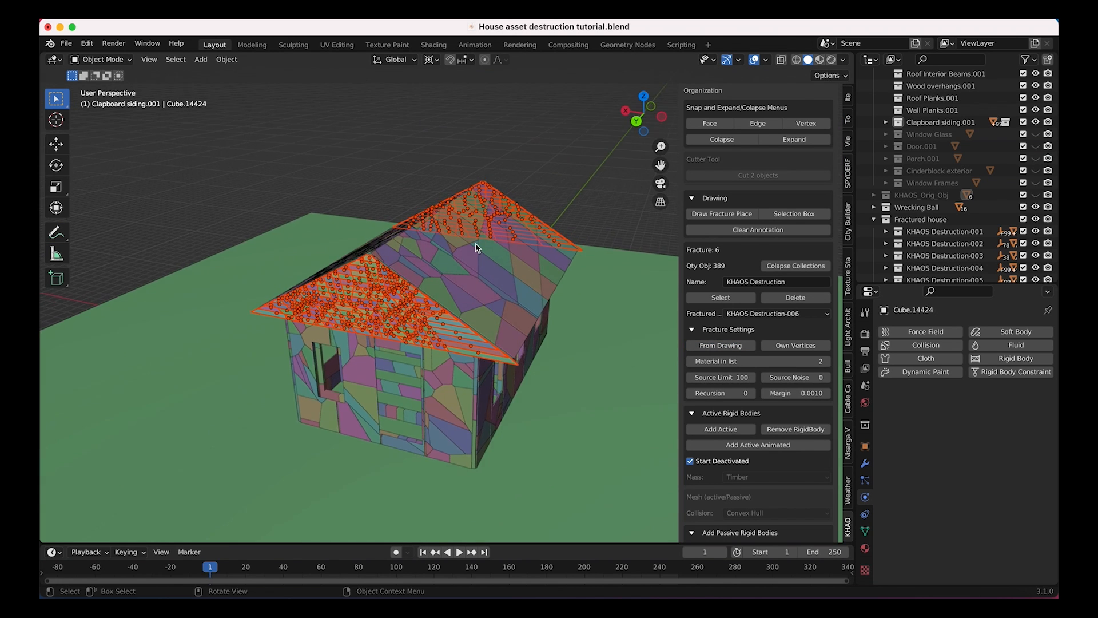
middle_drag(478, 245, 394, 282)
scroll(409, 286, up, 3)
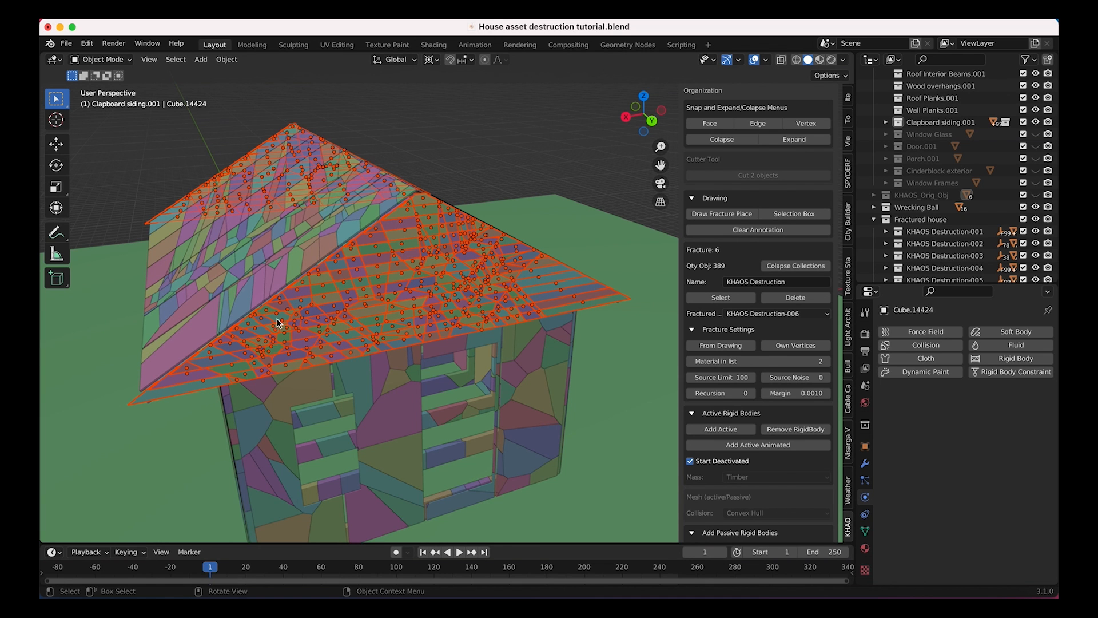
scroll(441, 320, down, 4)
middle_drag(441, 320, 328, 303)
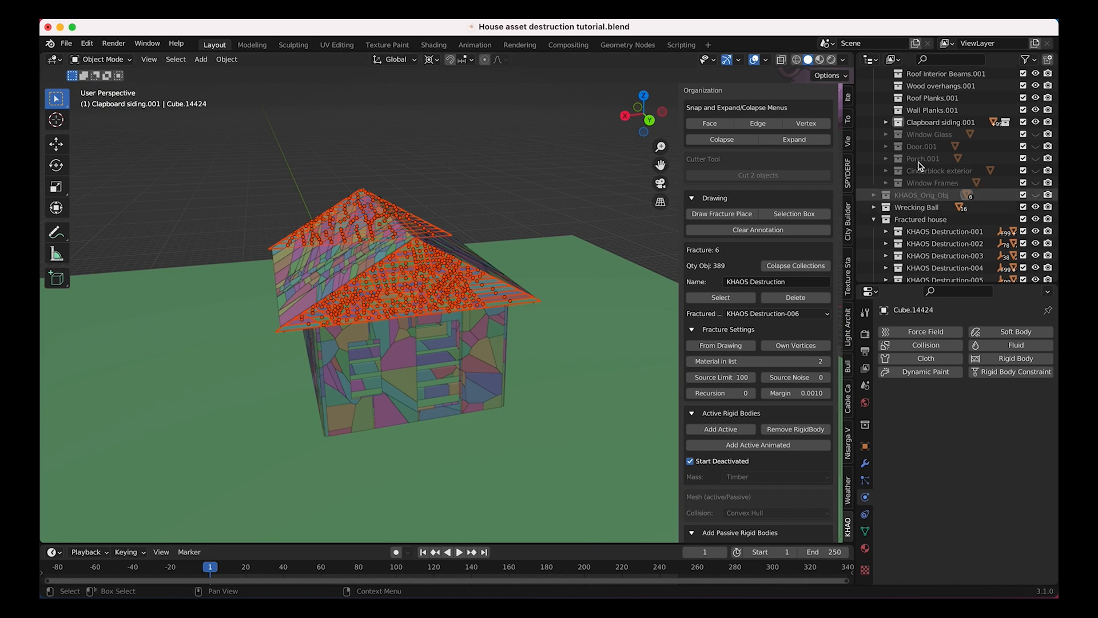
Move the KHAOS Destruction-006 collection out of Clapboard siding.001 and into the Fractured house collection.
scroll(890, 171, up, 3)
click(886, 171)
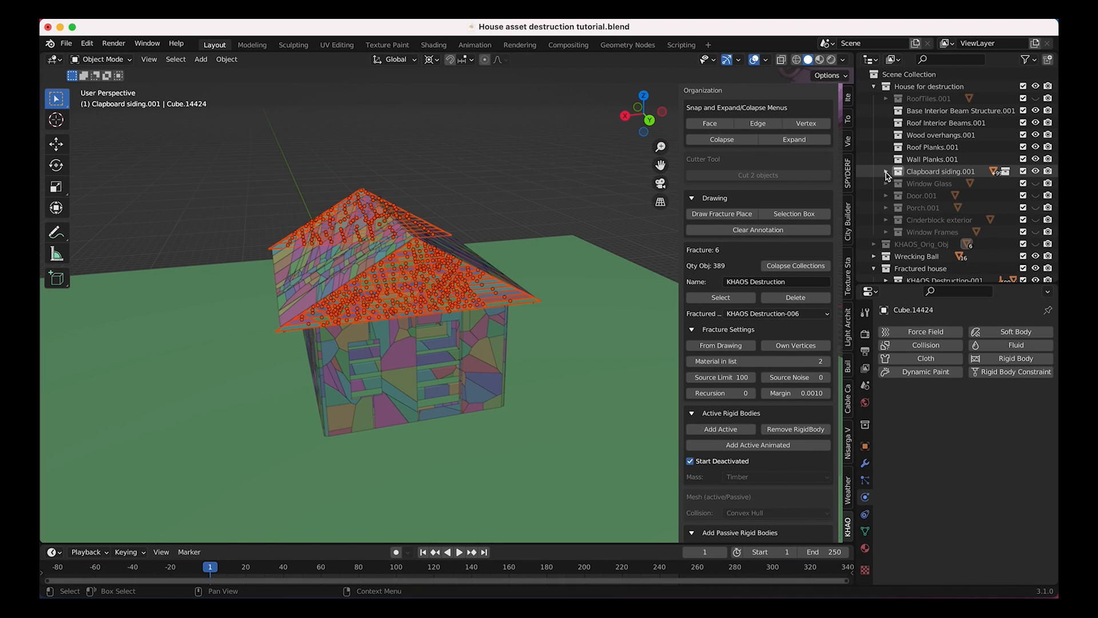
click(898, 183)
scroll(937, 191, down, 3)
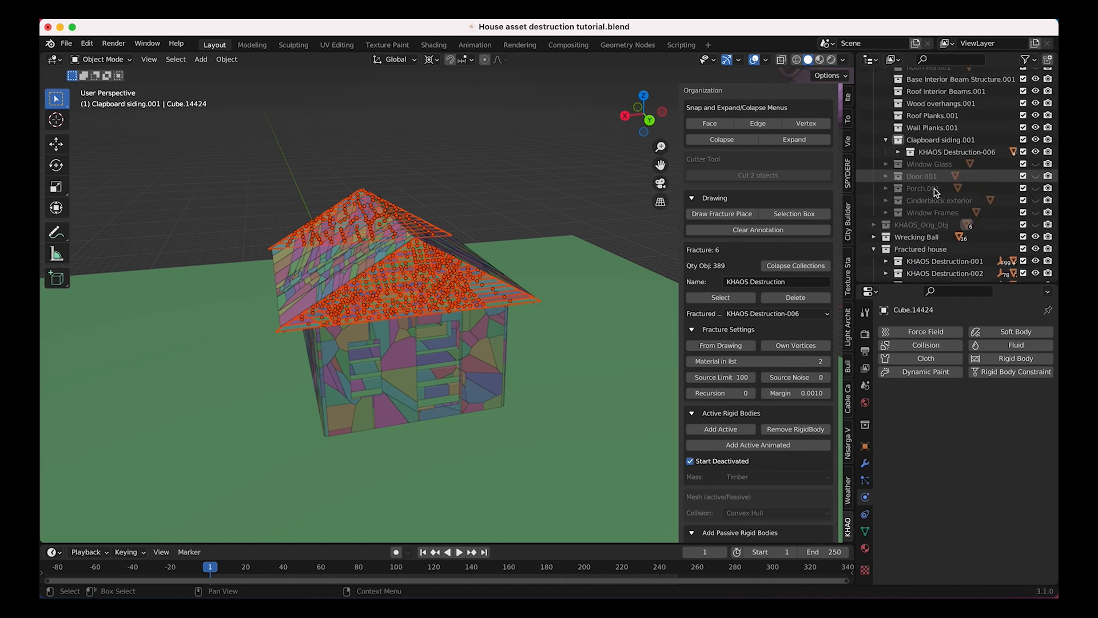
click(936, 124)
drag(931, 125, 913, 223)
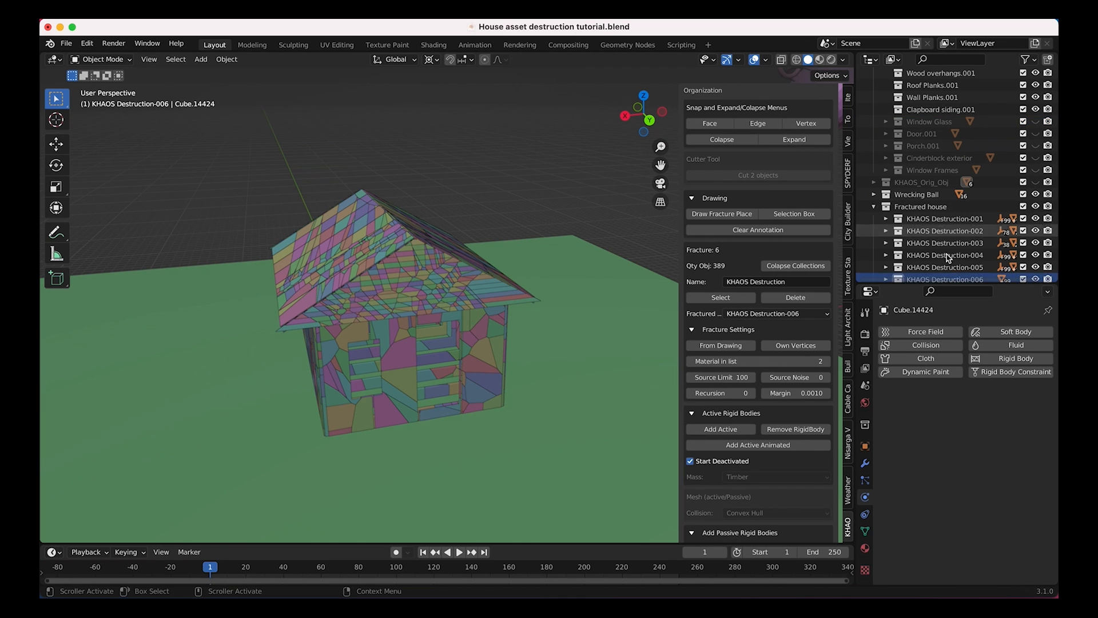
Make all KHAOS Destruction-006 pieces active rigid bodies that start deactivated, and check their dynamics settings.
click(716, 298)
scroll(718, 283, down, 7)
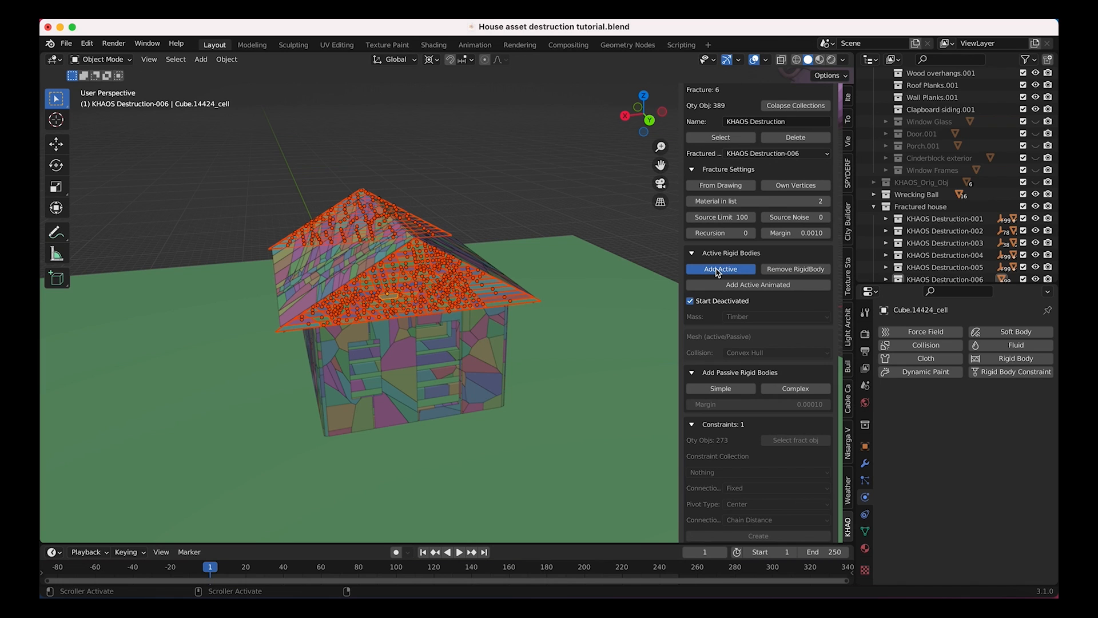
click(717, 271)
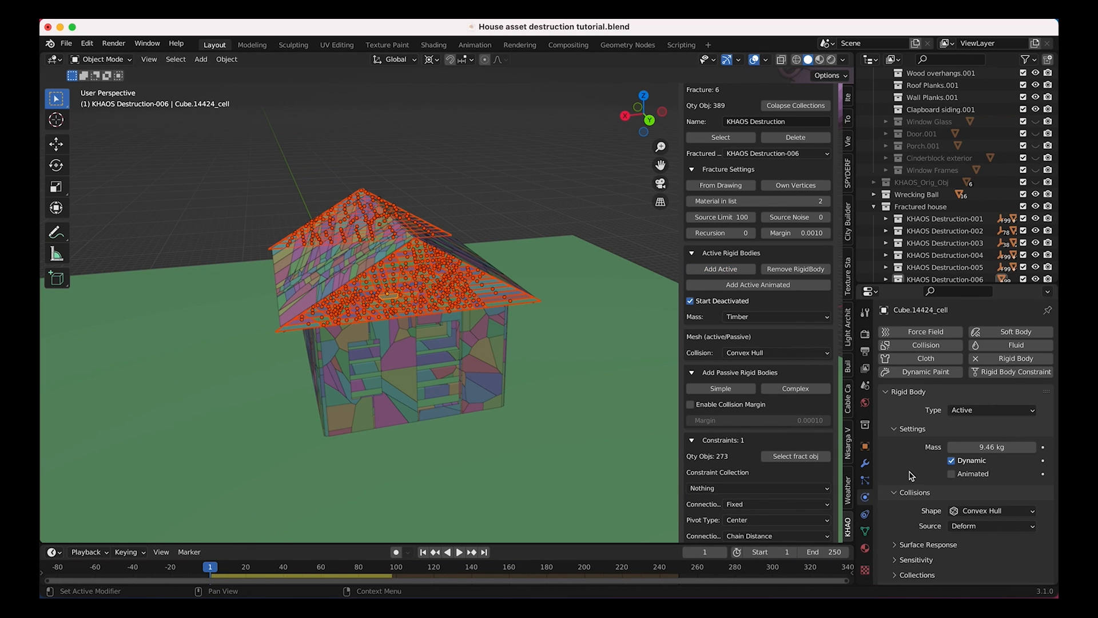
scroll(909, 537, down, 5)
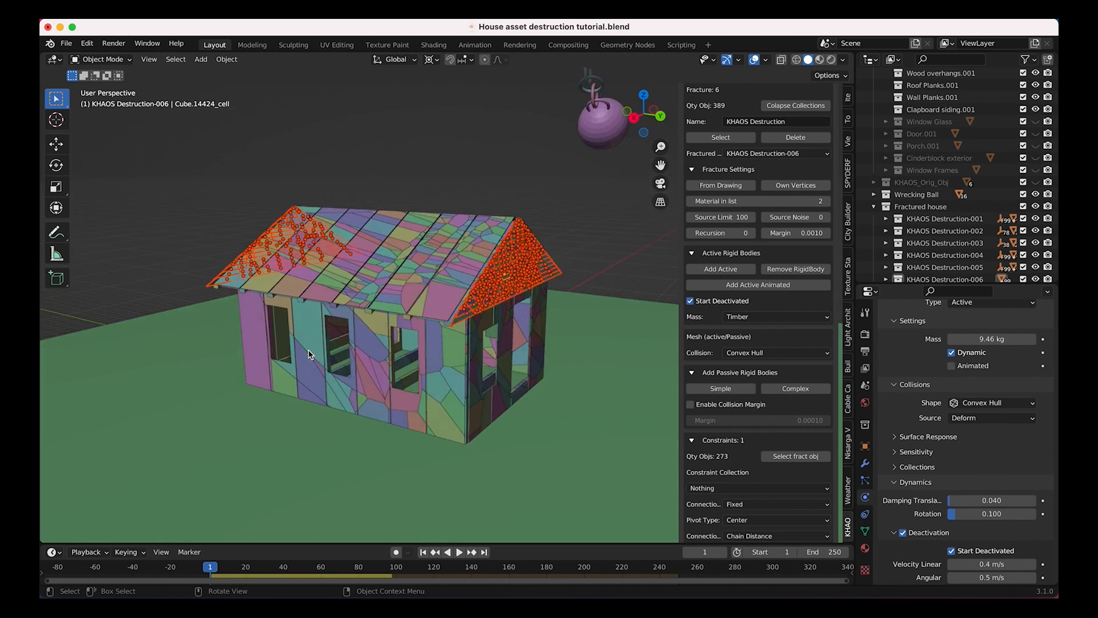
Examine from all sides of the house where the fractured gable siding meets the walls and roof.
scroll(309, 355, left, 10)
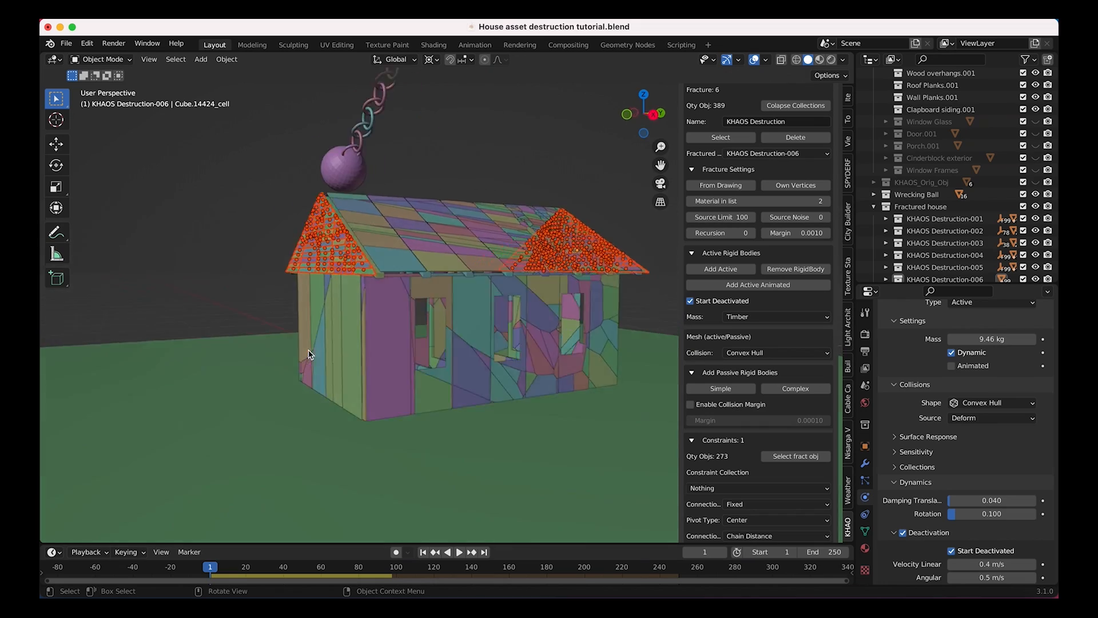
scroll(308, 355, up, 5)
scroll(309, 355, down, 5)
scroll(309, 355, right, 10)
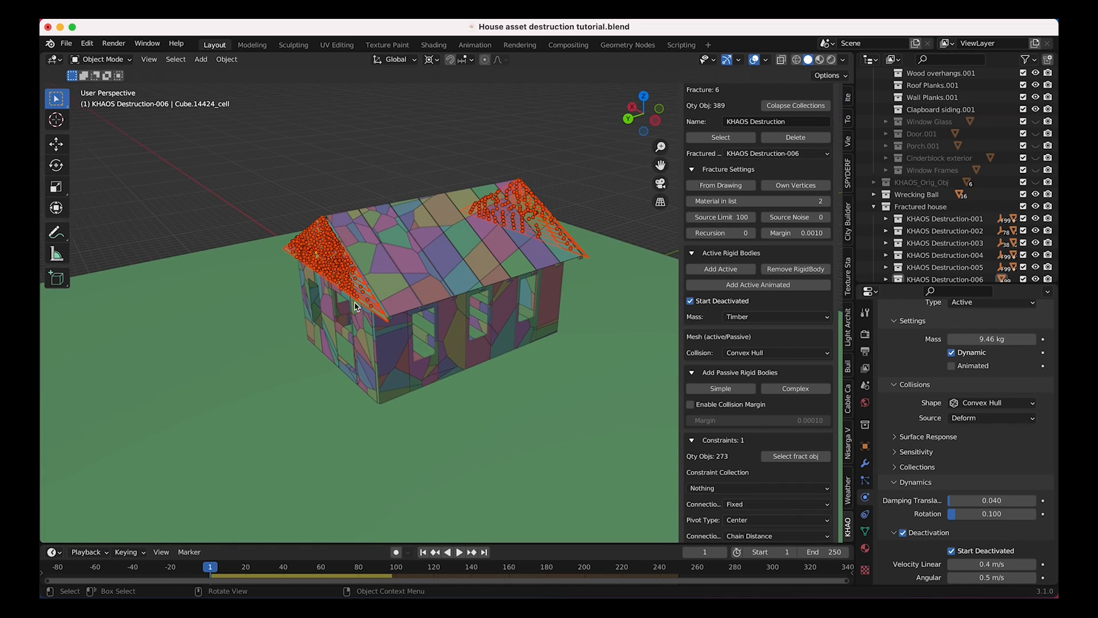
scroll(354, 307, left, 10)
scroll(490, 279, right, 10)
scroll(370, 265, left, 10)
scroll(370, 265, right, 10)
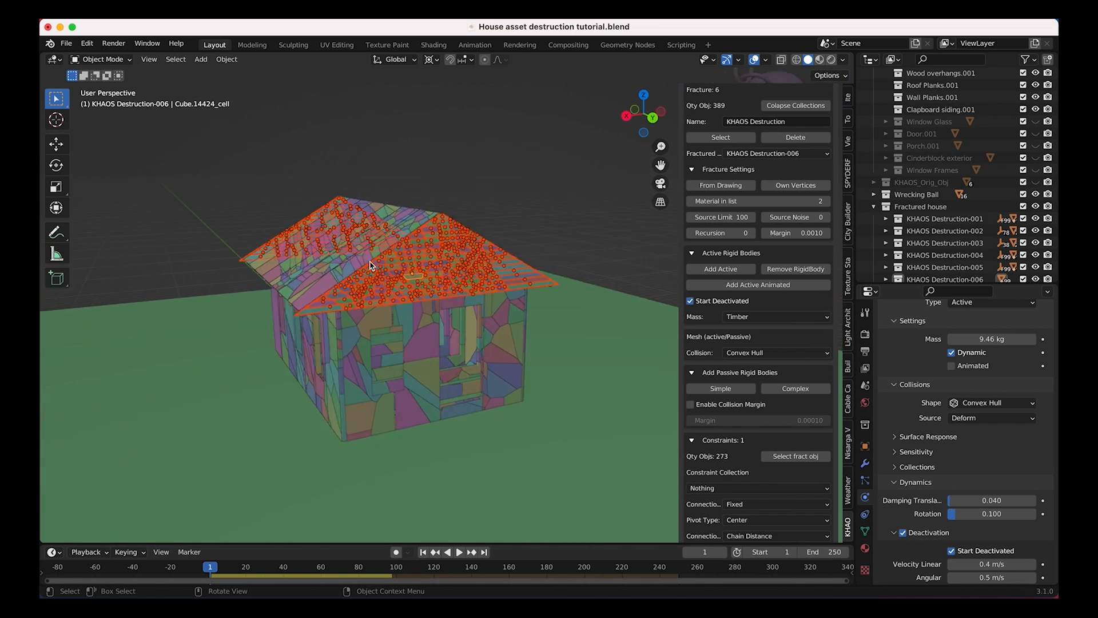
scroll(370, 266, right, 10)
scroll(370, 265, left, 4)
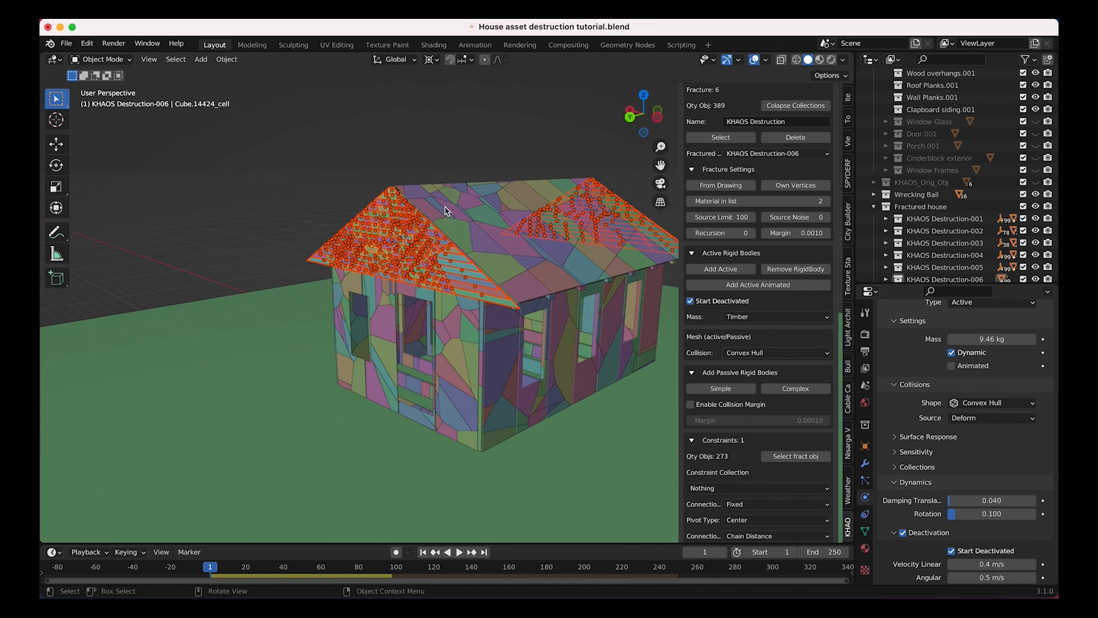
scroll(440, 237, right, 10)
scroll(441, 237, left, 8)
Add the upper wall pieces directly beneath the gable on the doorway end of the house to the siding selection.
scroll(441, 237, up, 4)
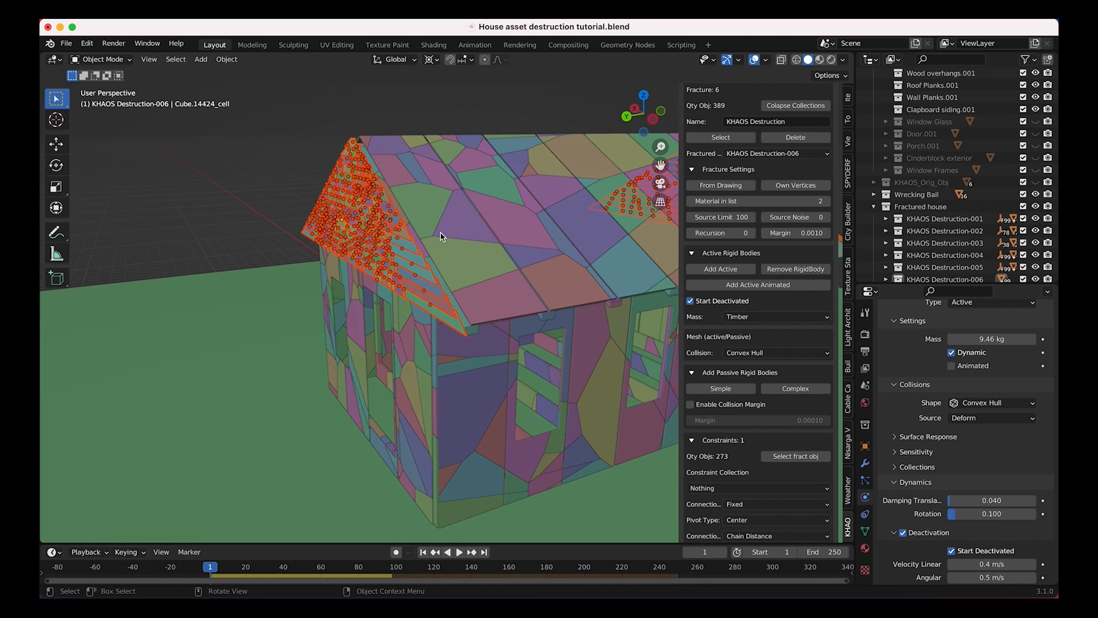
scroll(440, 237, left, 6)
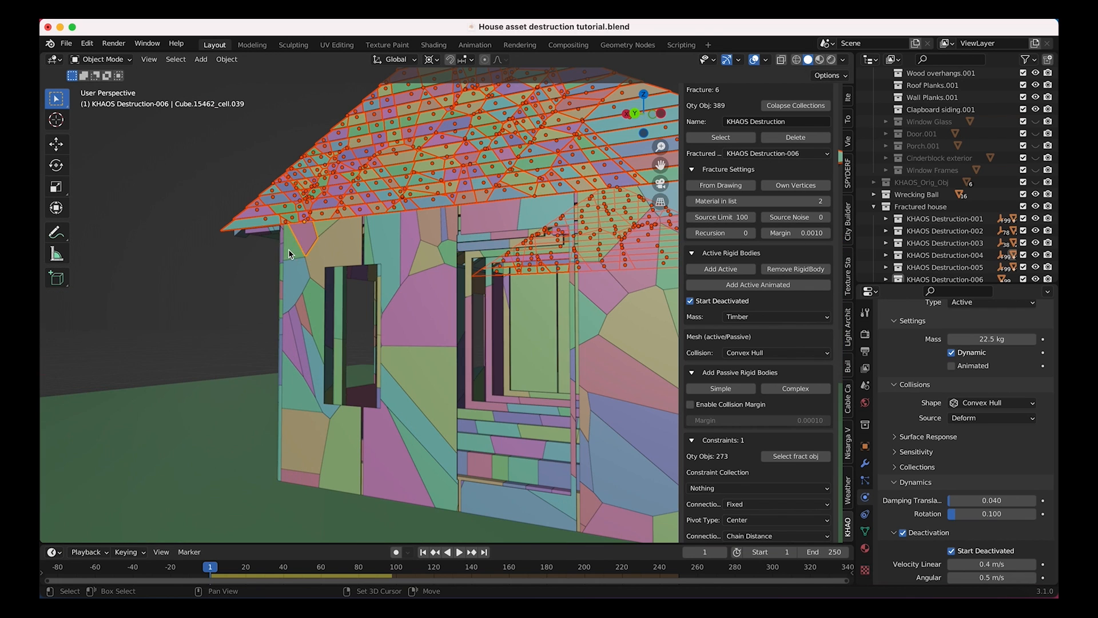
shift+click(288, 249)
shift+click(325, 228)
shift+click(386, 227)
shift+click(411, 225)
shift+click(433, 222)
shift+click(489, 216)
shift+click(536, 210)
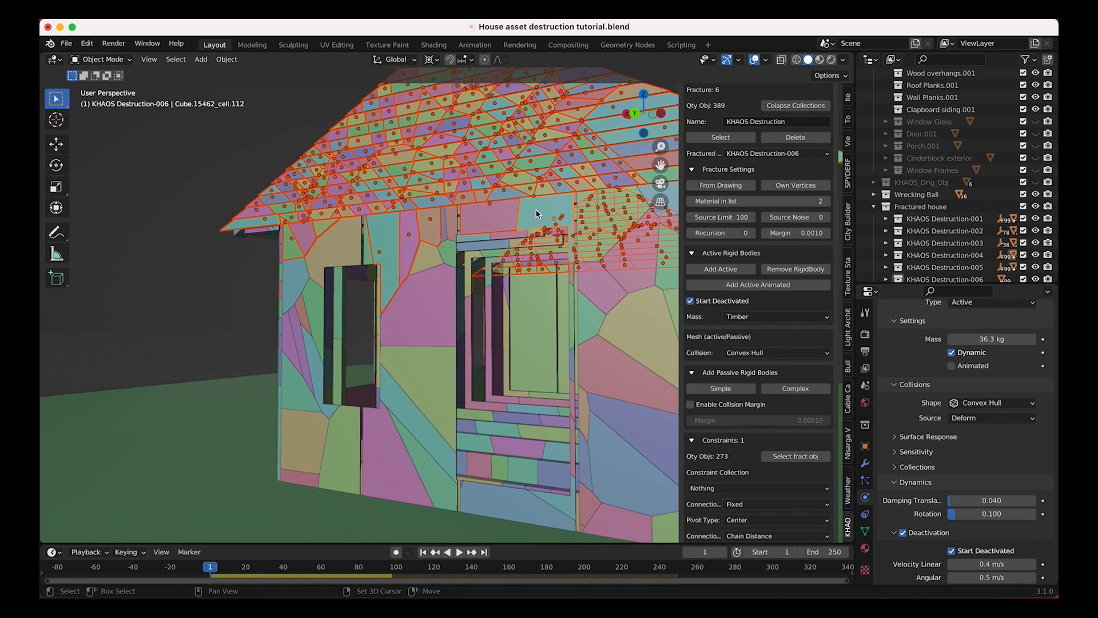
scroll(536, 213, right, 8)
scroll(536, 214, down, 3)
scroll(535, 213, left, 8)
shift+click(611, 275)
shift+click(645, 273)
Add the wall pieces beneath the gable on the opposite, windowless end of the house to the siding selection.
scroll(644, 272, right, 10)
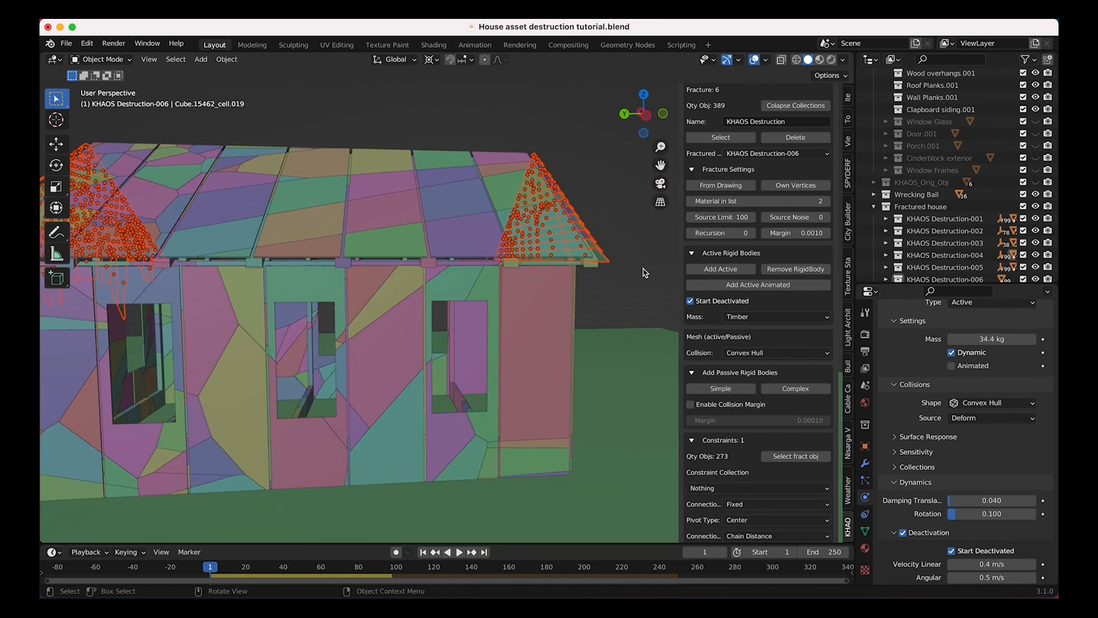
scroll(643, 269, right, 8)
scroll(437, 296, left, 5)
shift+click(454, 300)
shift+click(497, 295)
shift+click(547, 282)
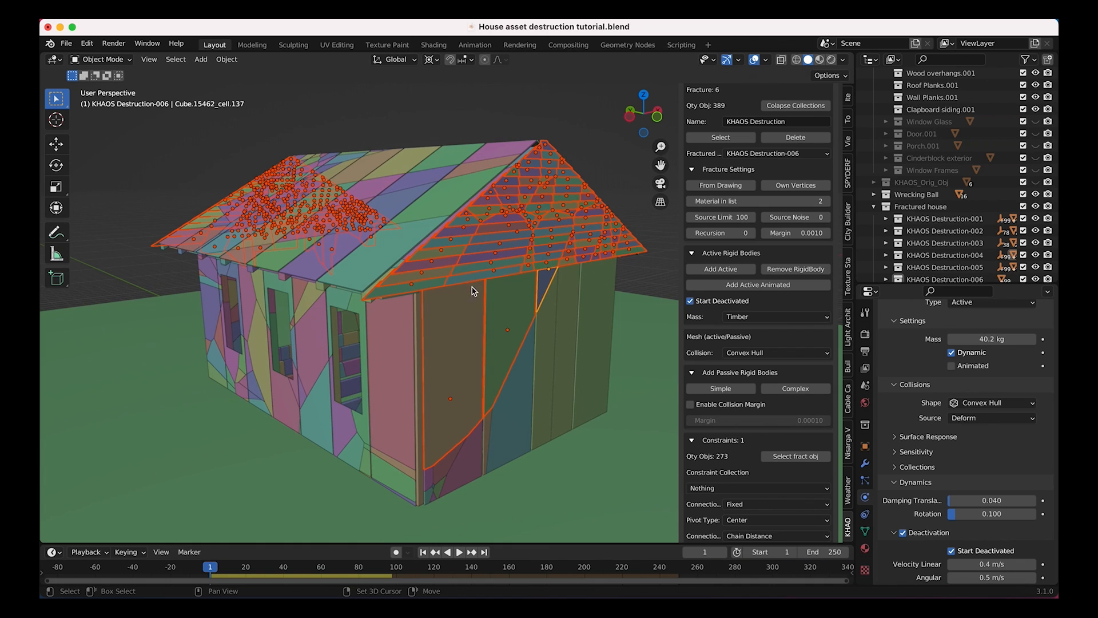
shift+click(595, 277)
shift+click(443, 299)
scroll(443, 299, up, 5)
scroll(493, 247, up, 8)
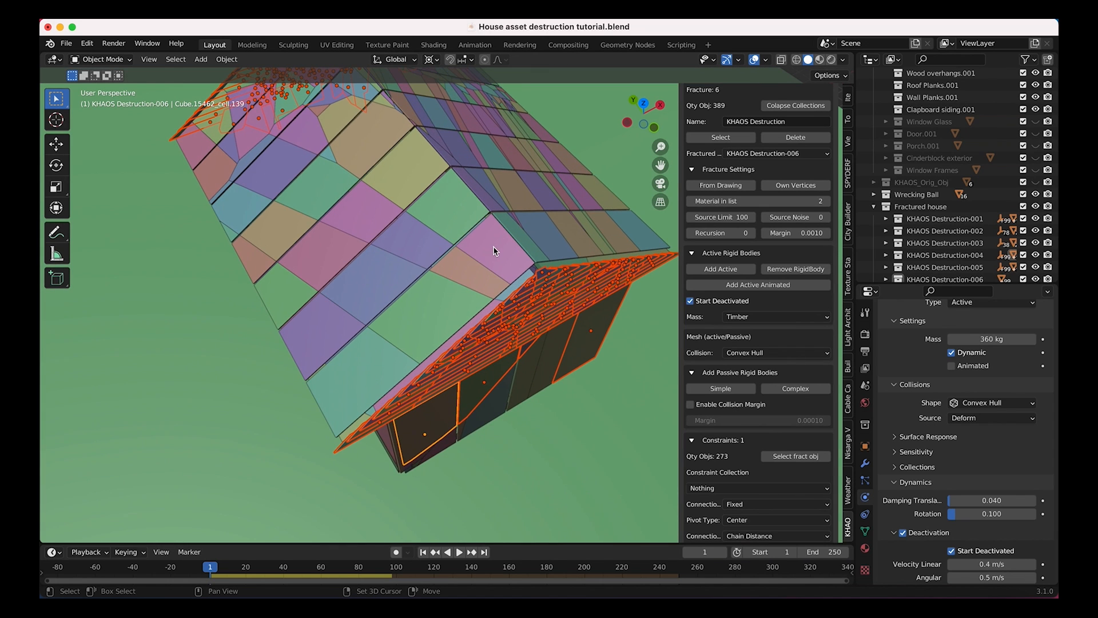
Add several fractured roof plank pieces along the gable edges to the selection, checking both ends of the roof.
shift+click(498, 251)
shift+click(471, 275)
shift+click(451, 313)
shift+click(356, 378)
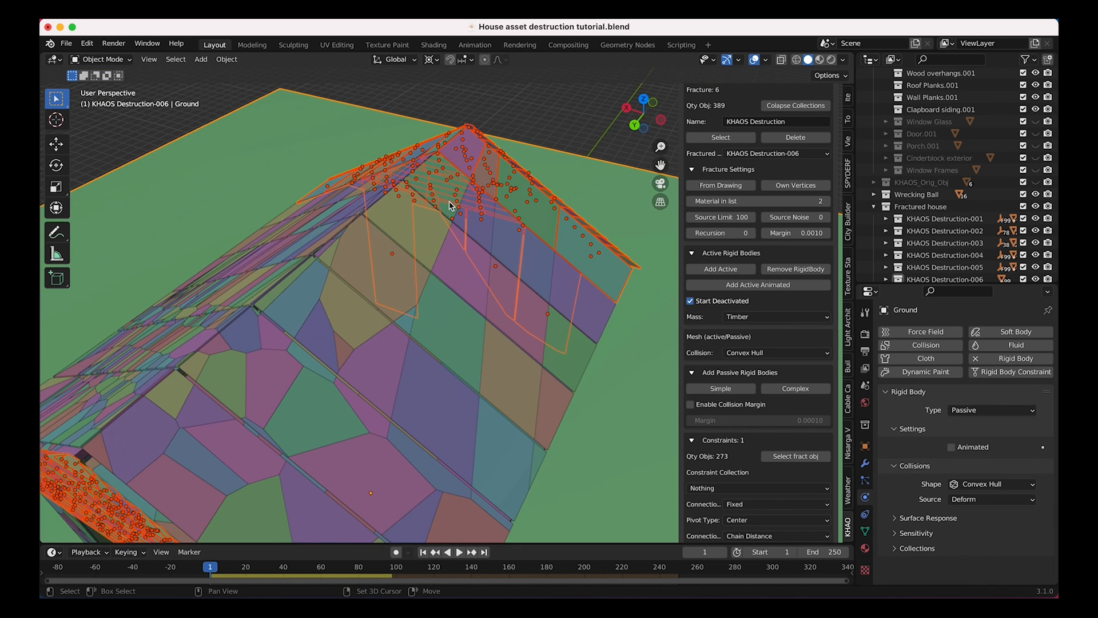
scroll(450, 206, down, 8)
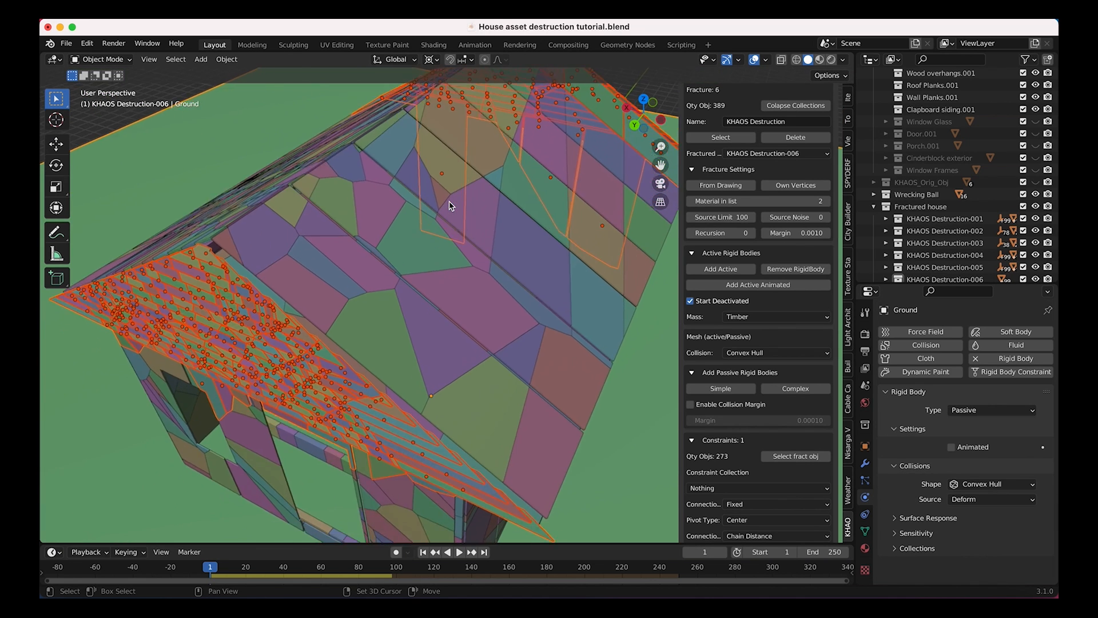
click(476, 373)
click(463, 366)
click(394, 300)
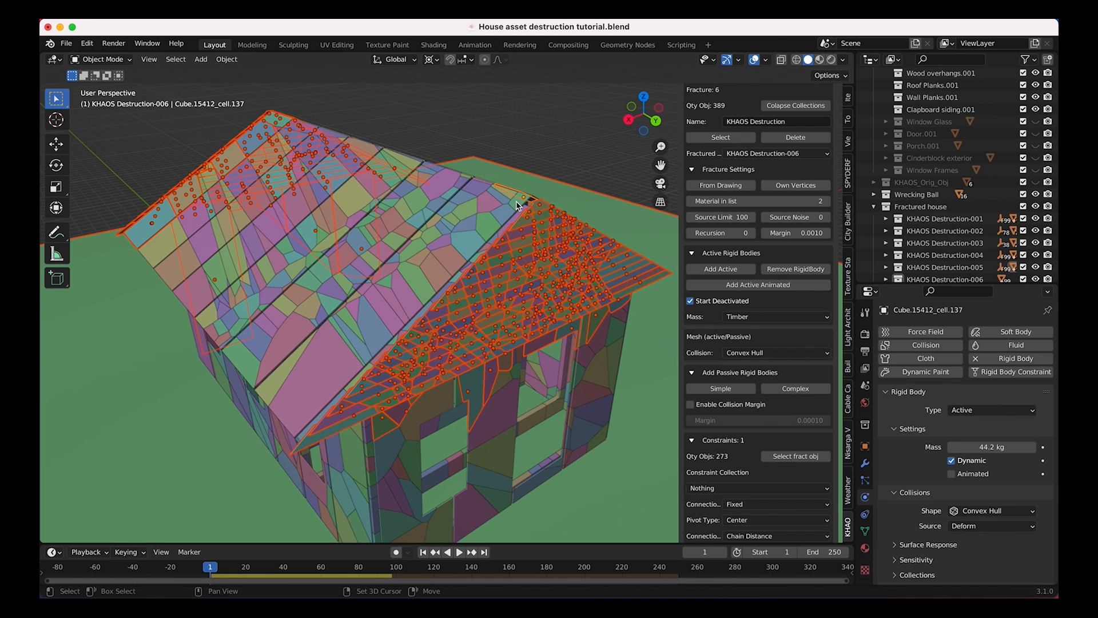
Extend the selection with more roof plank fragments along the edge above the front gable siding.
click(516, 204)
click(490, 233)
shift+click(337, 377)
shift+click(369, 320)
shift+click(435, 274)
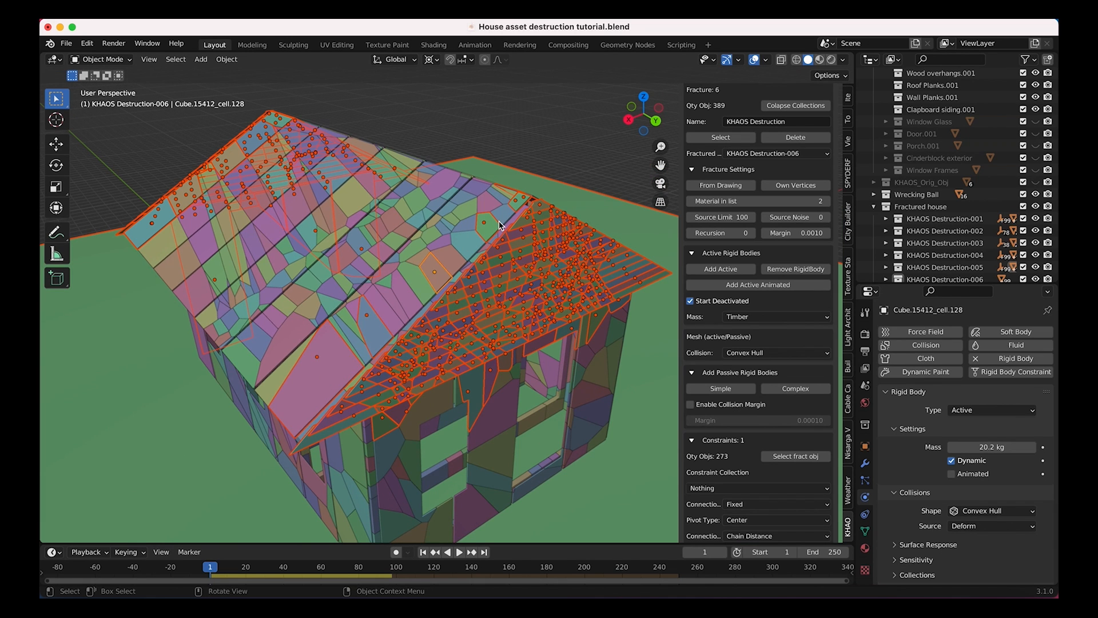
Create breakable Fixed constraints with Chain Distance between the selected pieces and set their break threshold to 3000.
middle_drag(499, 222, 486, 214)
scroll(721, 447, down, 4)
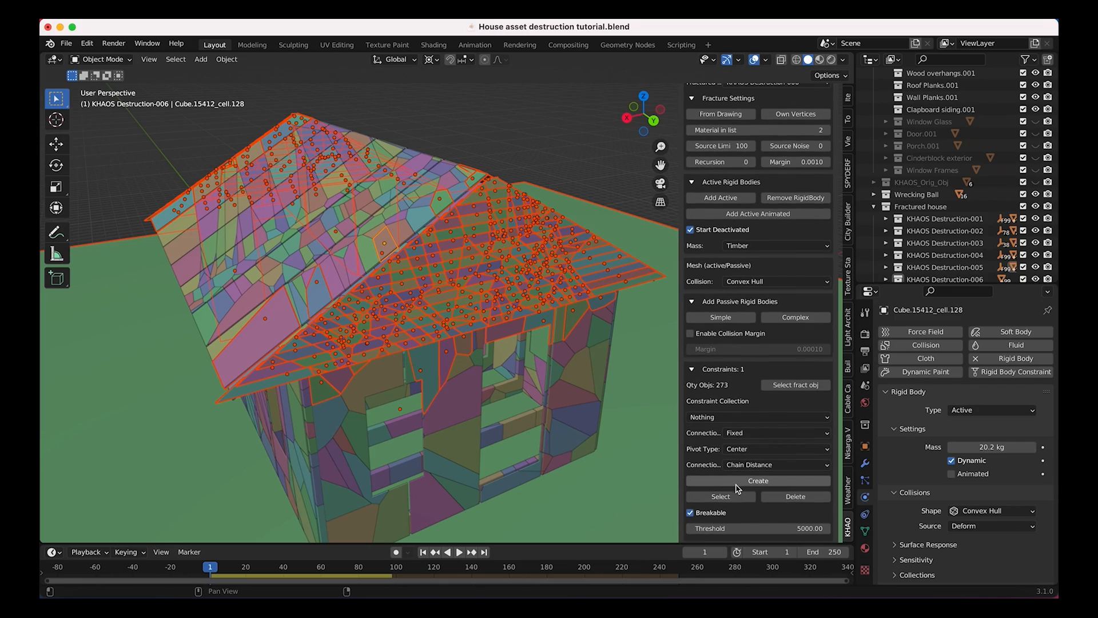
click(741, 482)
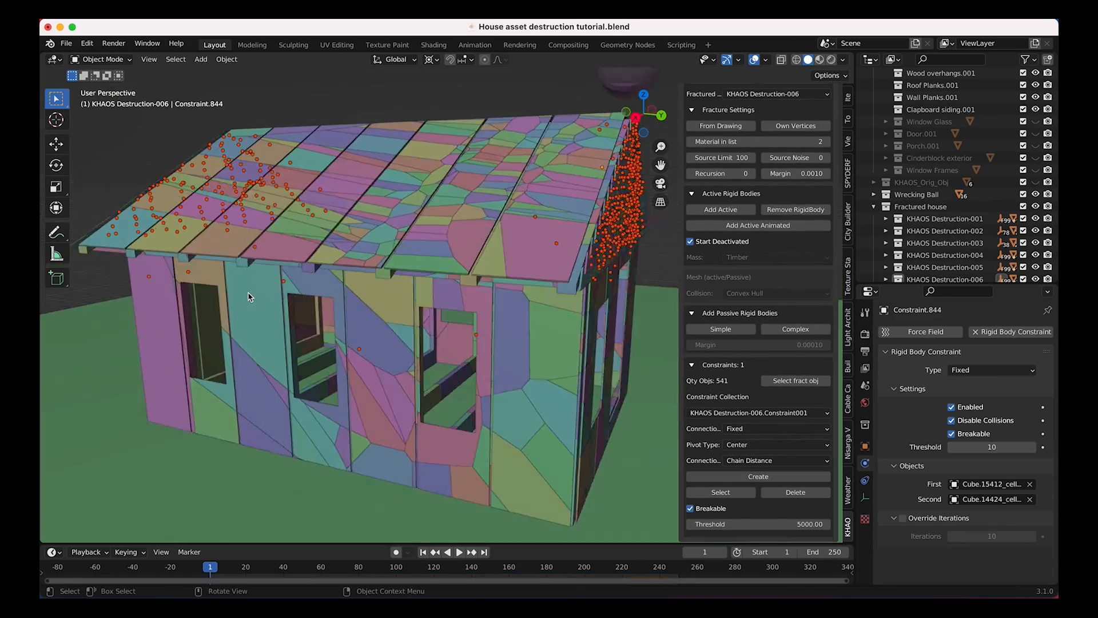
middle_drag(377, 281, 588, 342)
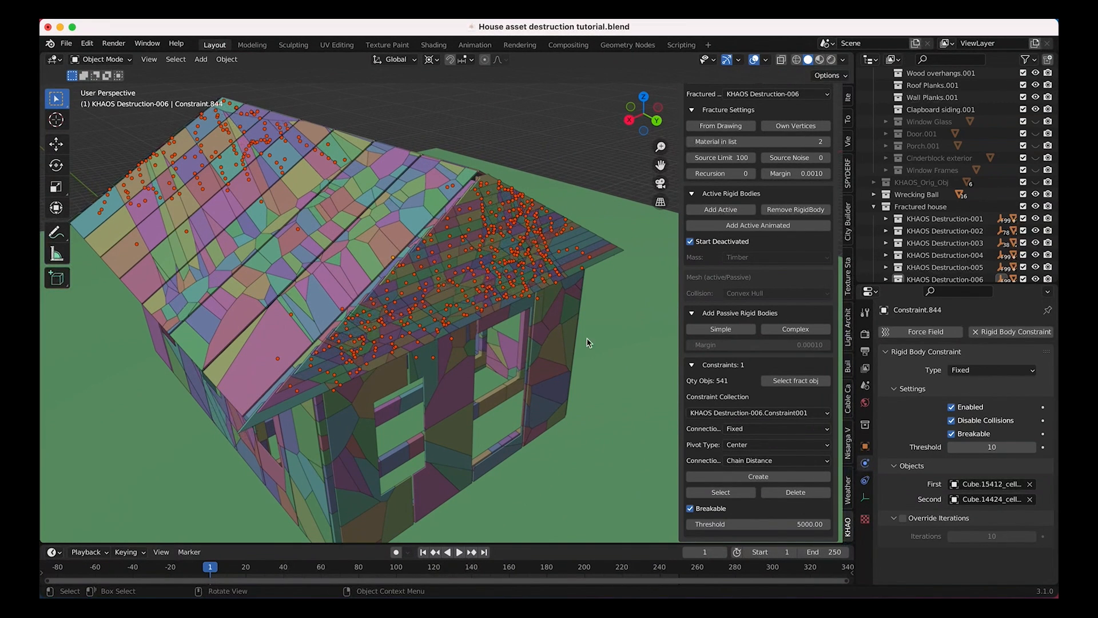
click(788, 525)
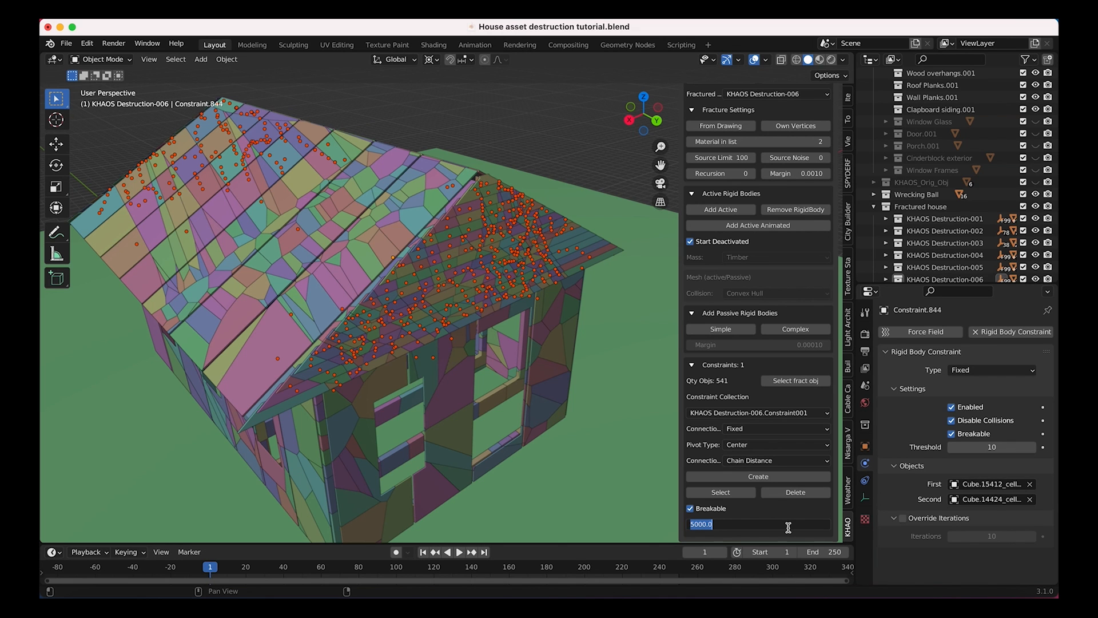
text(3000)
key(Return)
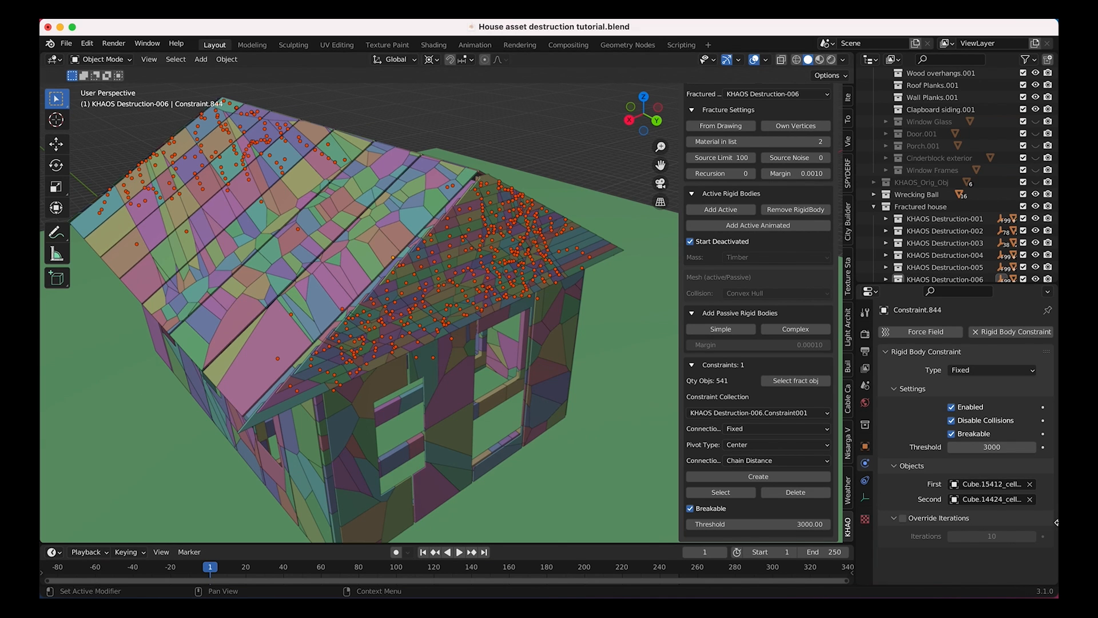
Play the wrecking ball simulation, pause it at frame 107 and examine the collapsing house from several sides.
scroll(391, 283, down, 5)
click(480, 203)
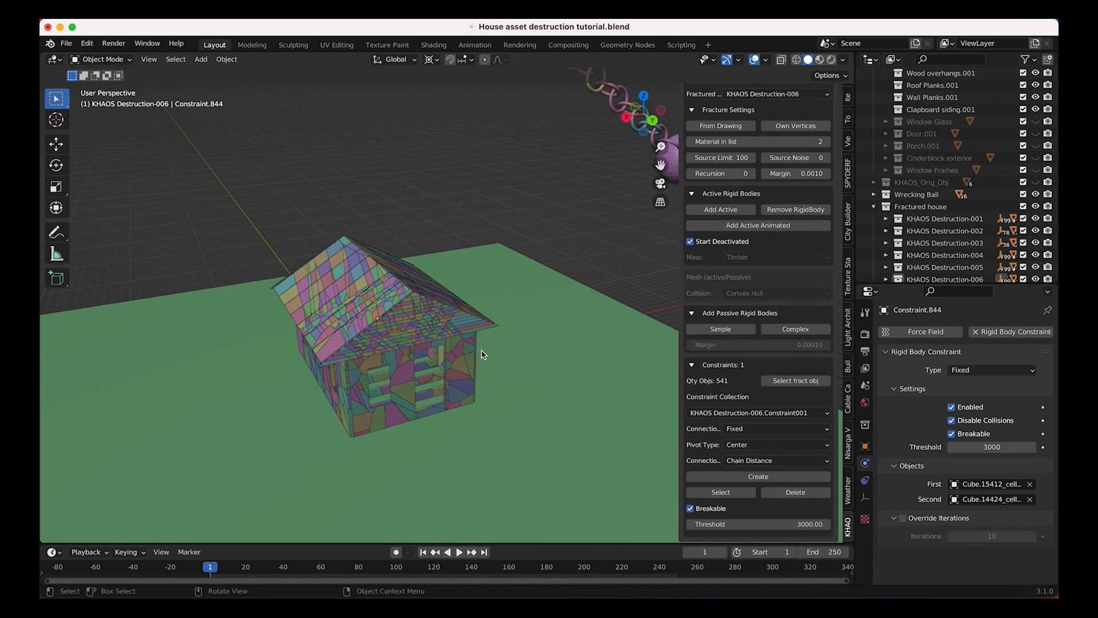
key(space)
click(765, 59)
click(691, 194)
click(691, 193)
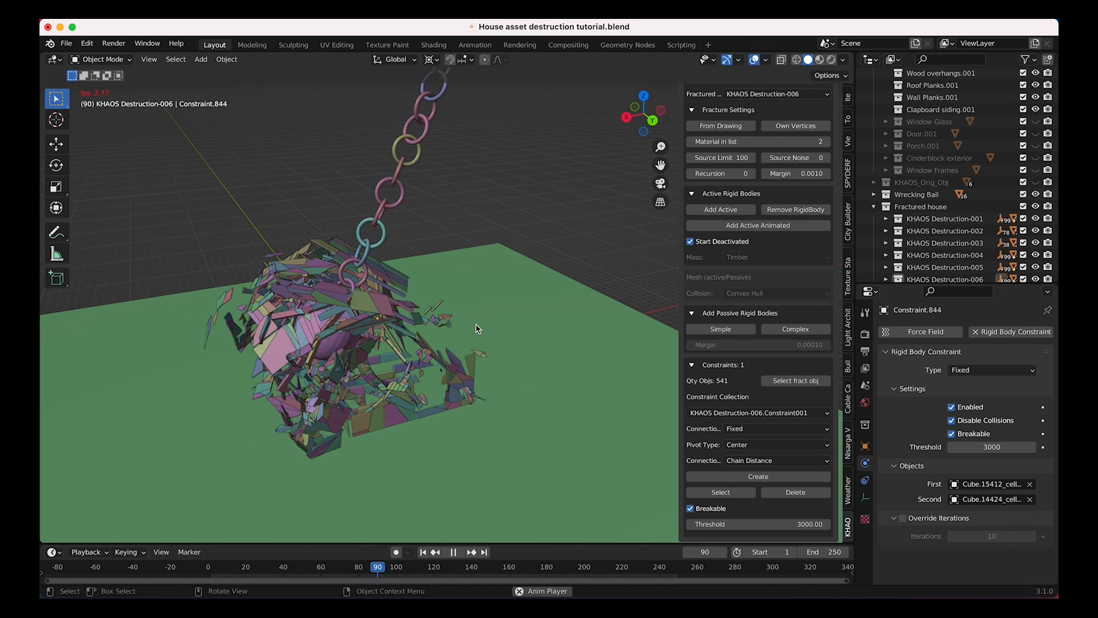
scroll(478, 329, down, 3)
key(space)
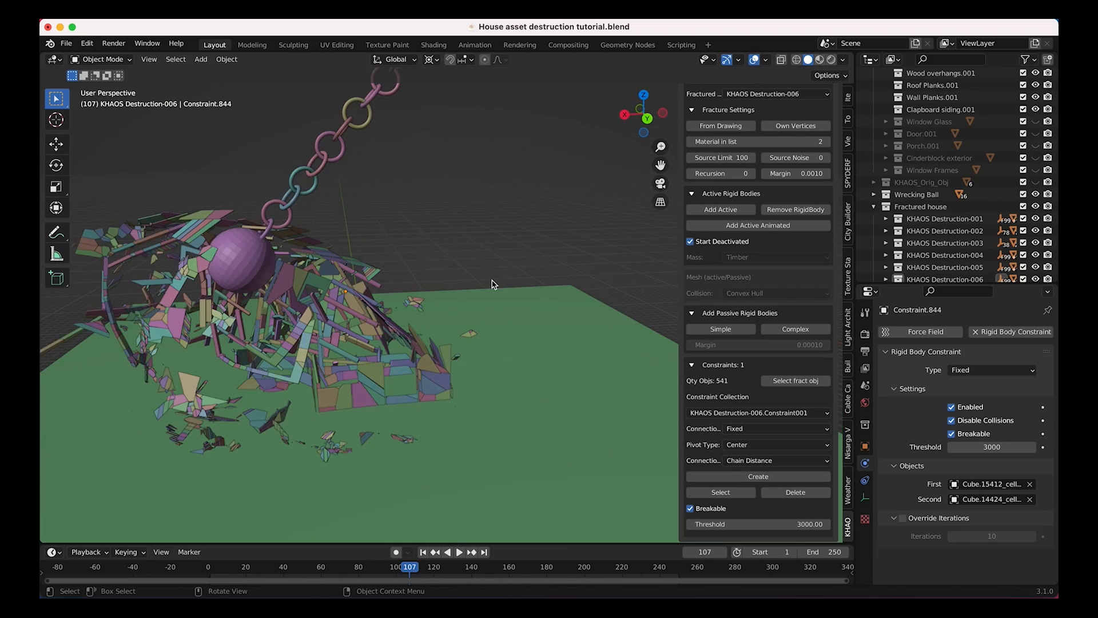
scroll(494, 284, right, 10)
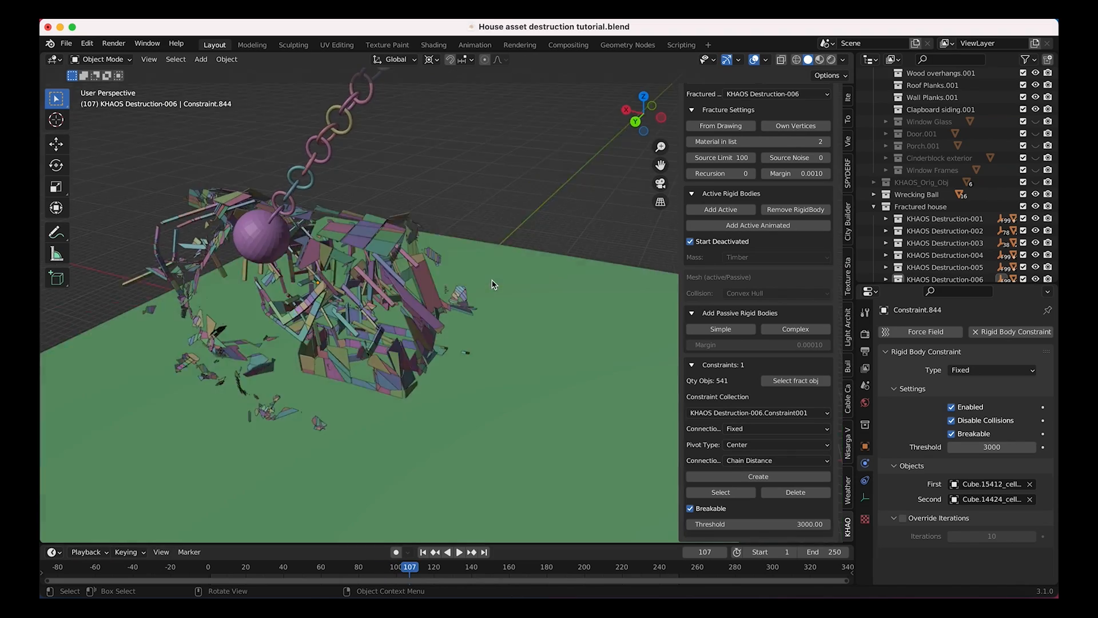
scroll(494, 285, right, 10)
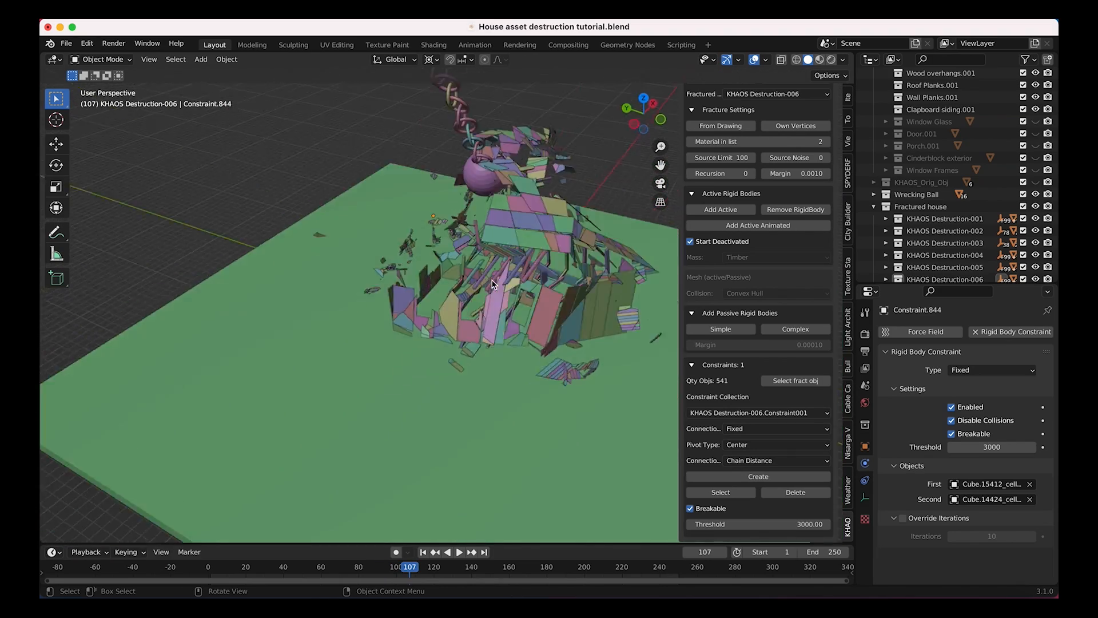
scroll(494, 285, right, 5)
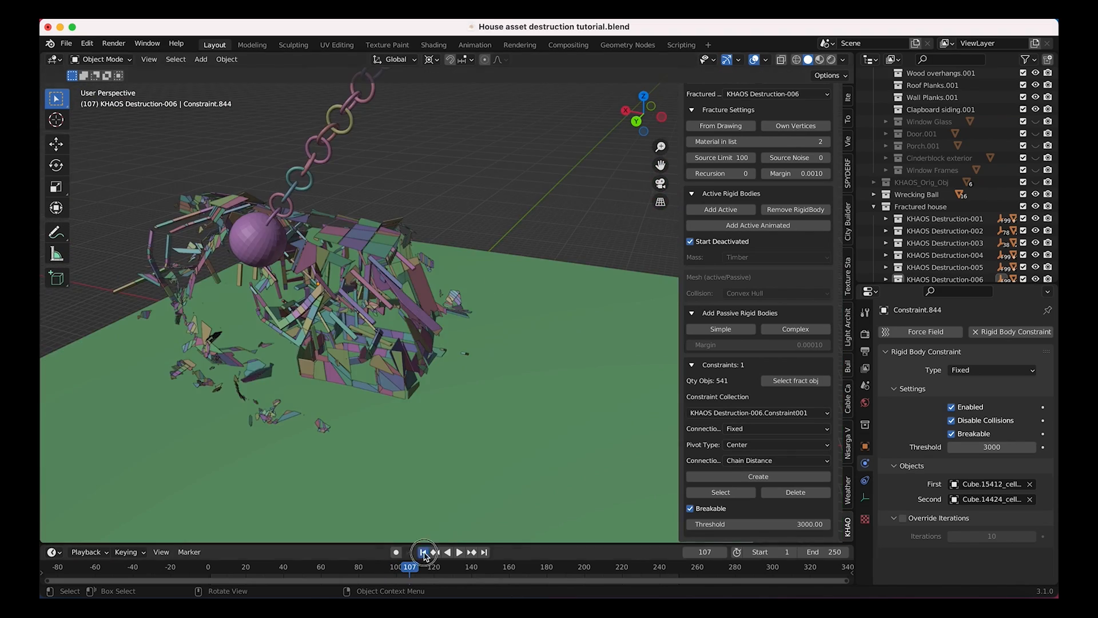
Replay the simulation from the start to frame 109, examine the debris, and return to the first frame.
click(423, 552)
click(459, 551)
scroll(454, 292, right, 5)
scroll(454, 292, right, 10)
scroll(454, 292, right, 10)
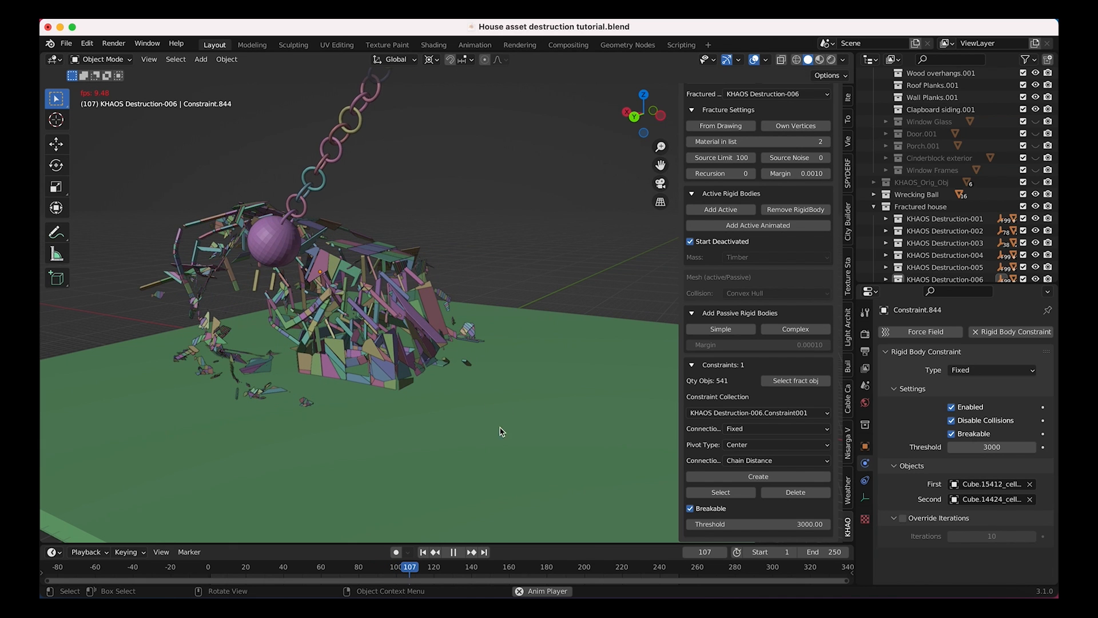
key(space)
scroll(298, 339, left, 5)
scroll(297, 338, up, 2)
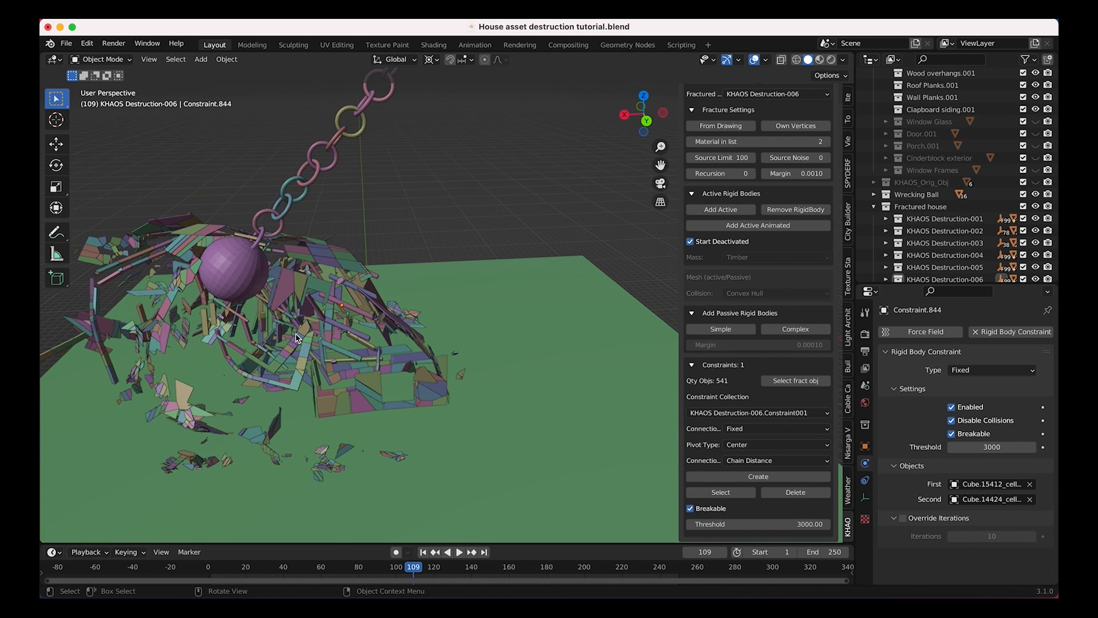
scroll(304, 337, down, 1)
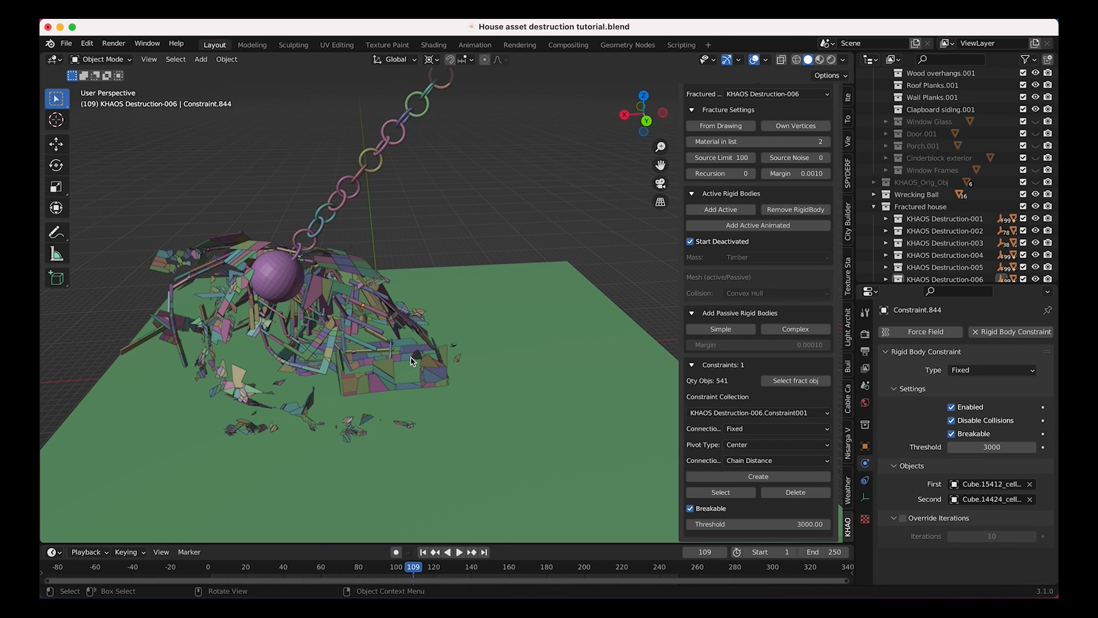
middle_drag(431, 328, 376, 327)
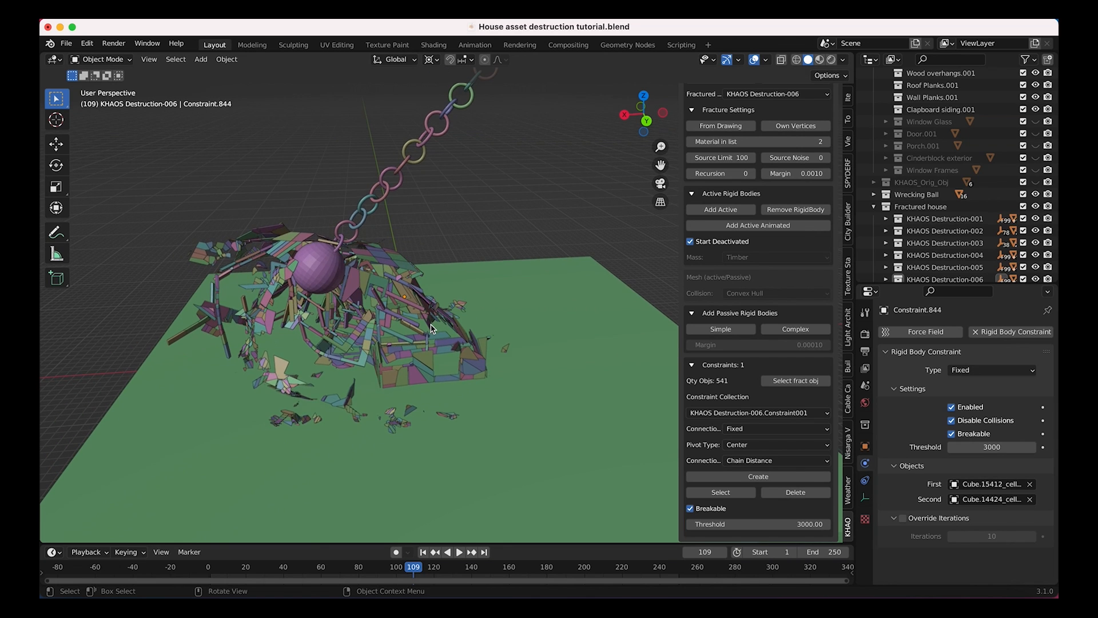
key(shift+Left)
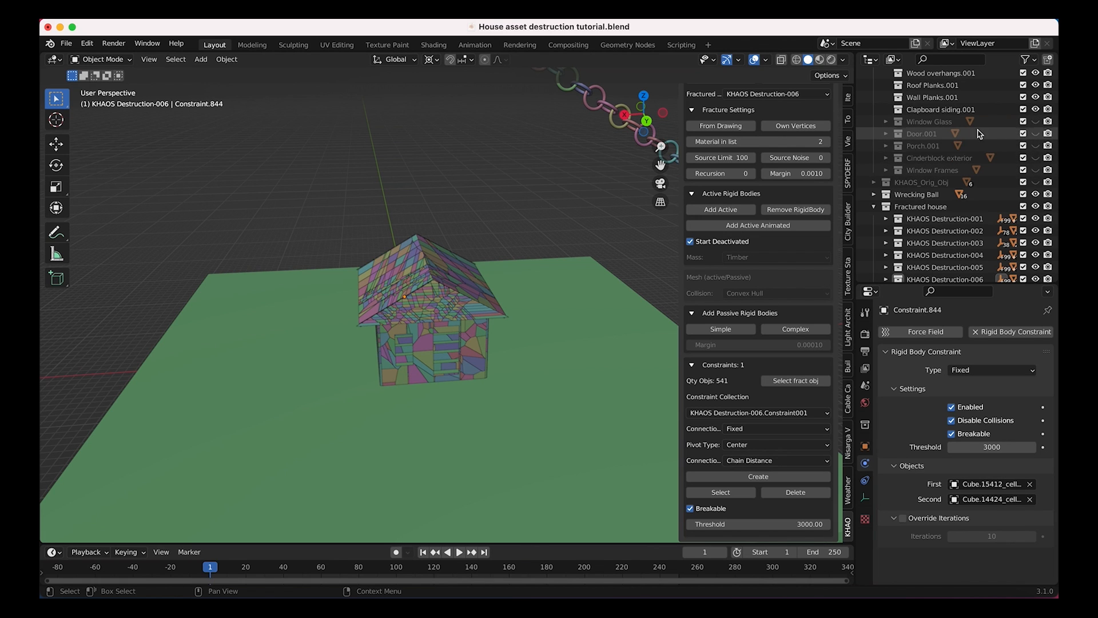
Unhide the Window Frames collection and select the window frames object on the house.
click(1036, 171)
middle_drag(462, 357, 564, 338)
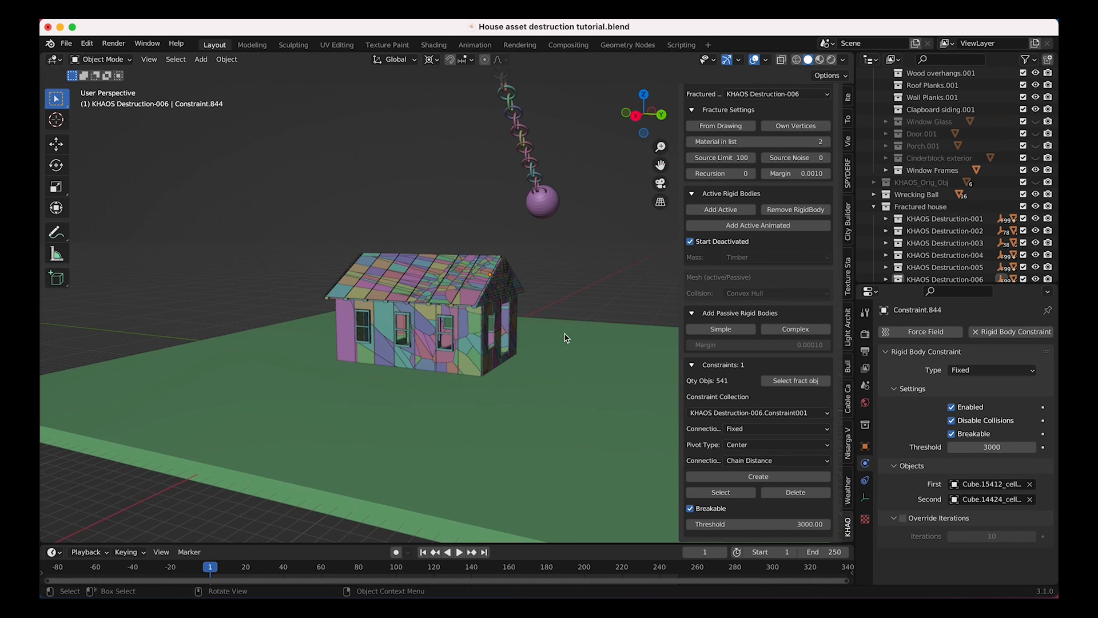
click(443, 320)
scroll(715, 269, up, 10)
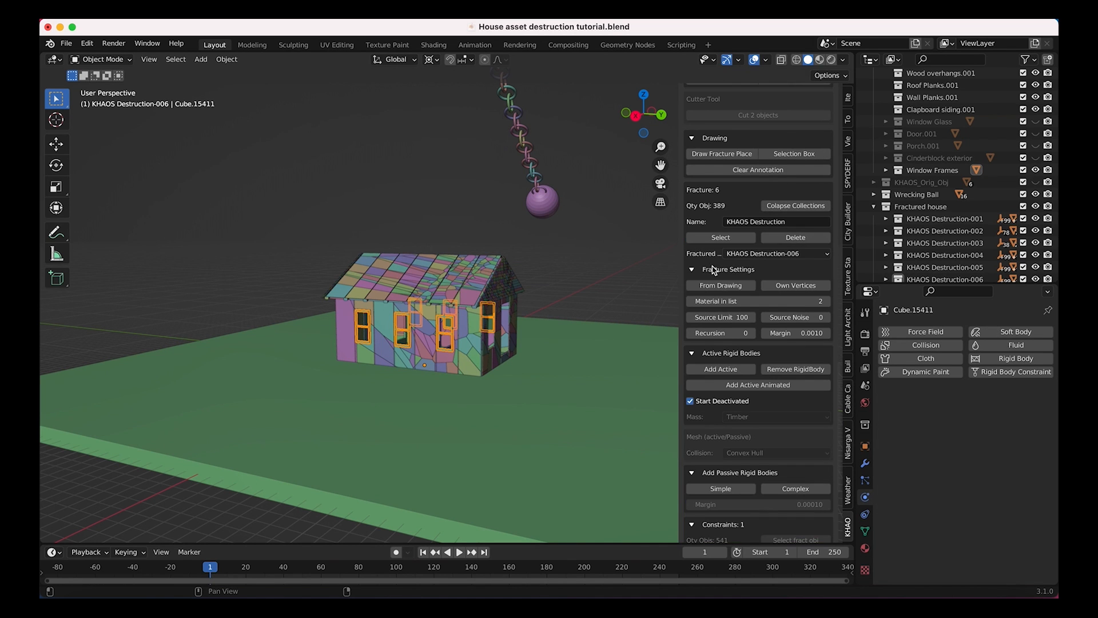
Draw fracture place strokes across the window frames on both long sides of the house.
click(724, 240)
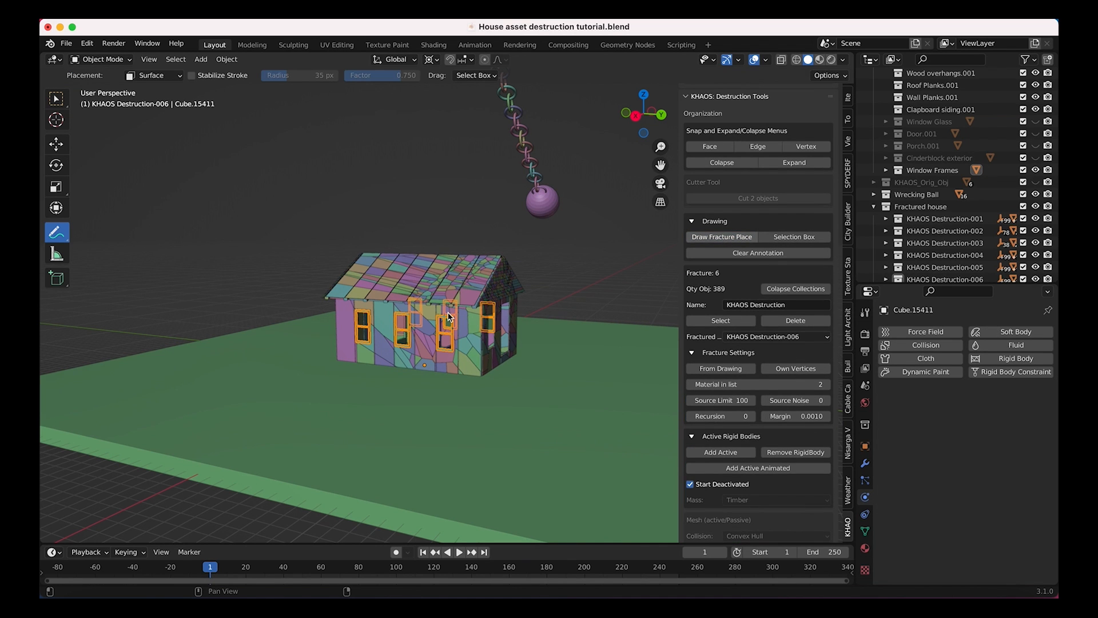
scroll(515, 346, up, 1)
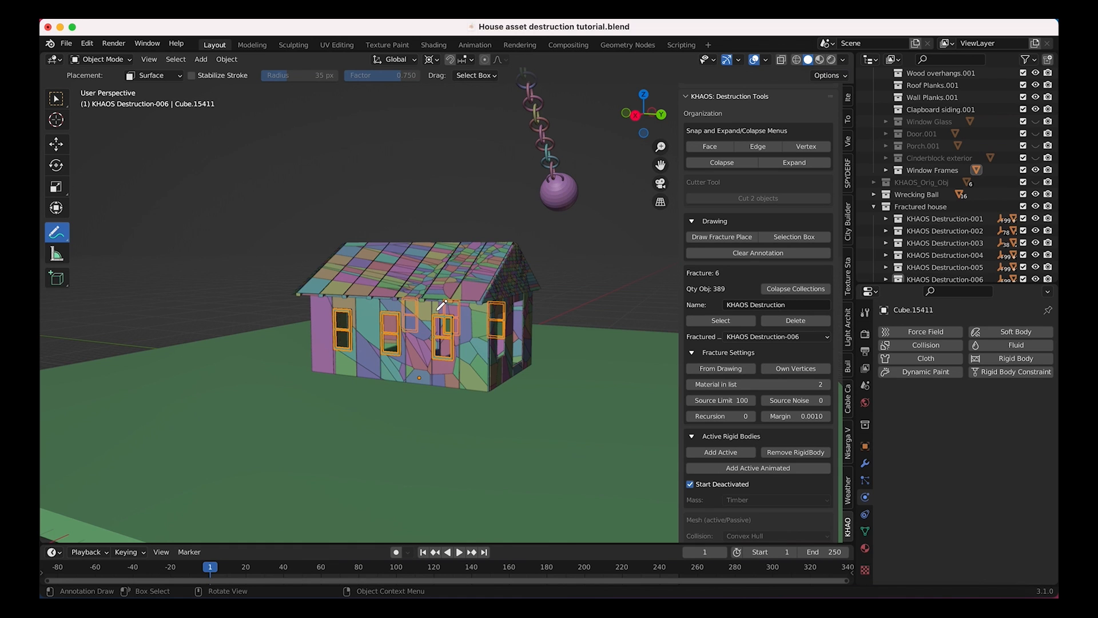
drag(436, 310, 448, 369)
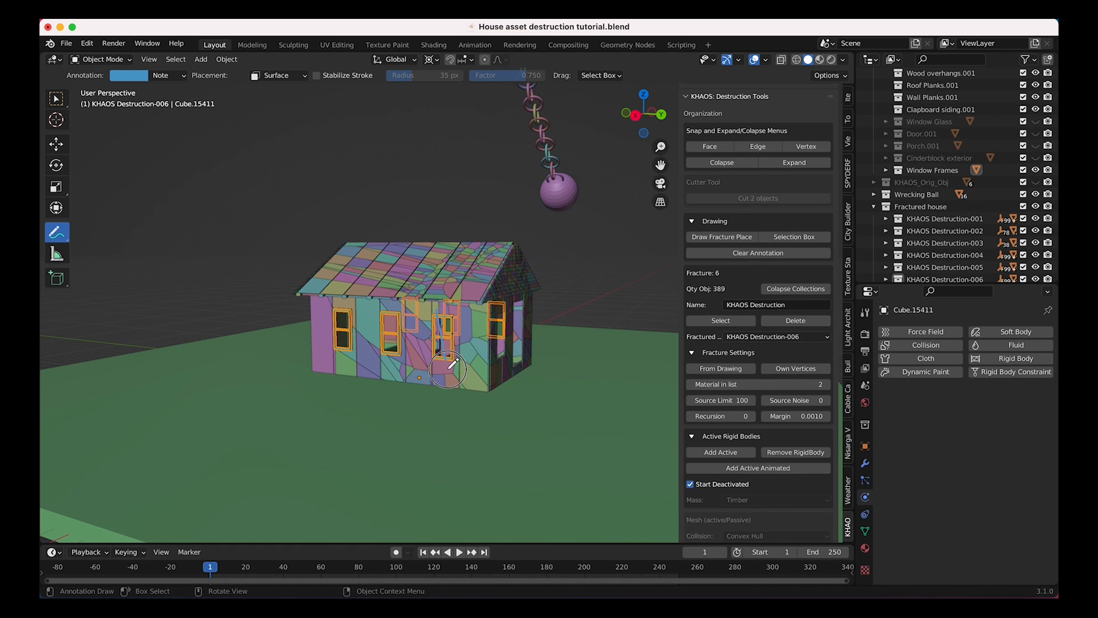
scroll(529, 315, right, 10)
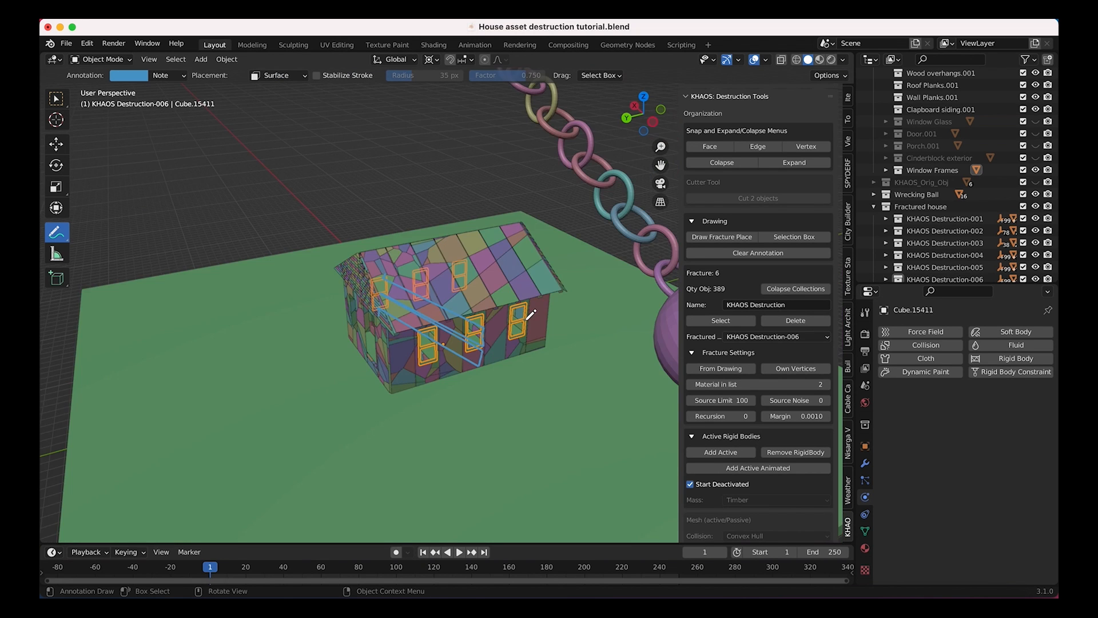
scroll(531, 315, down, 5)
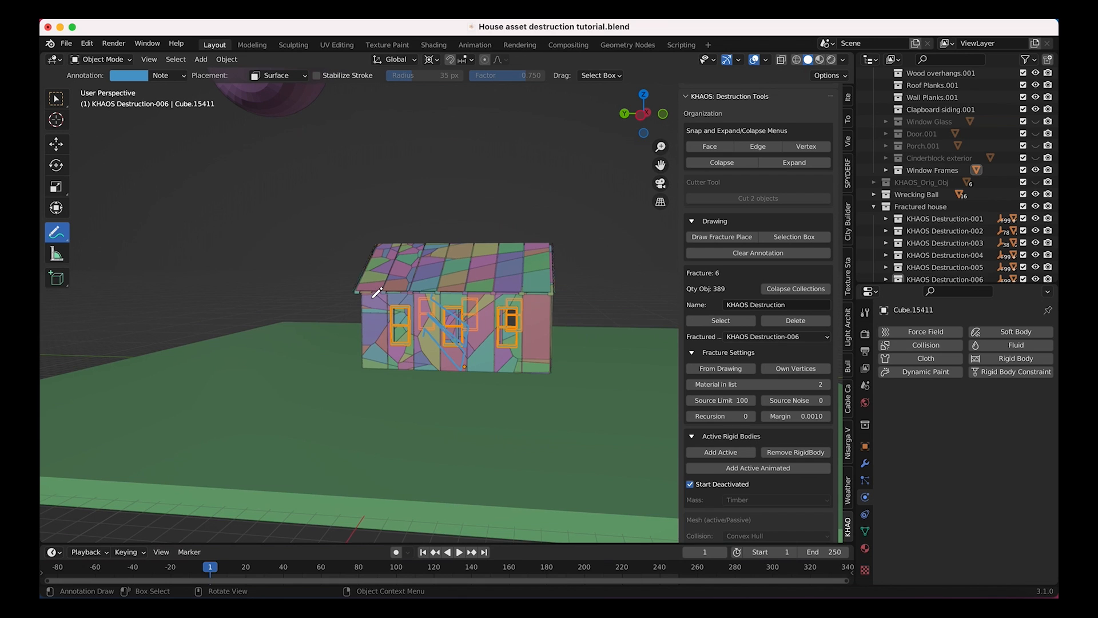
drag(402, 291, 394, 367)
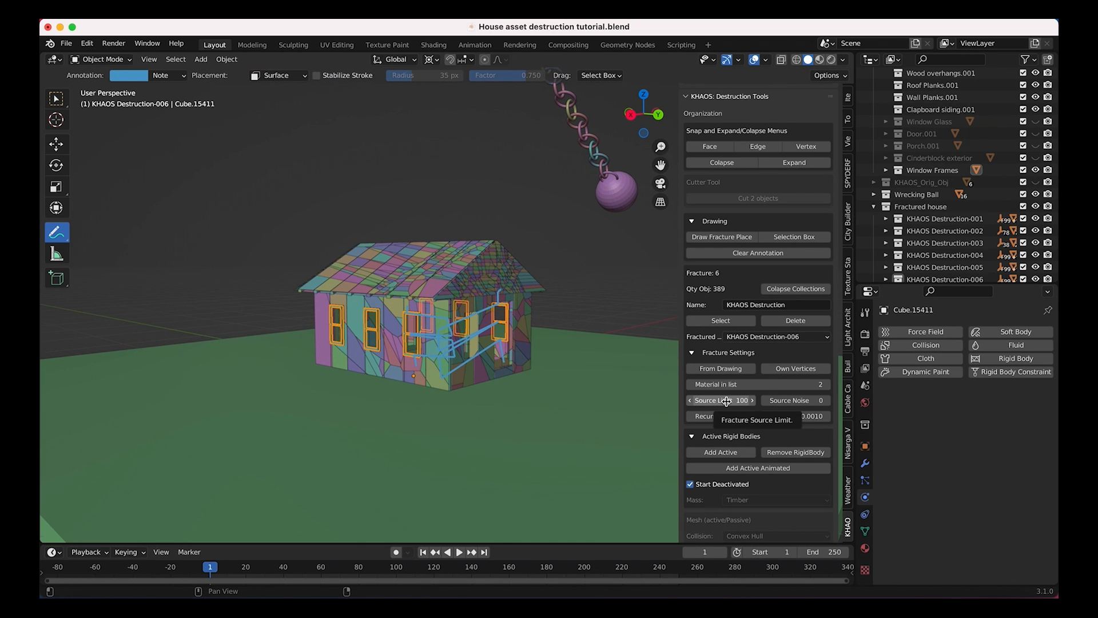
Fracture the window frames from the drawing with a source limit of 50.
click(726, 401)
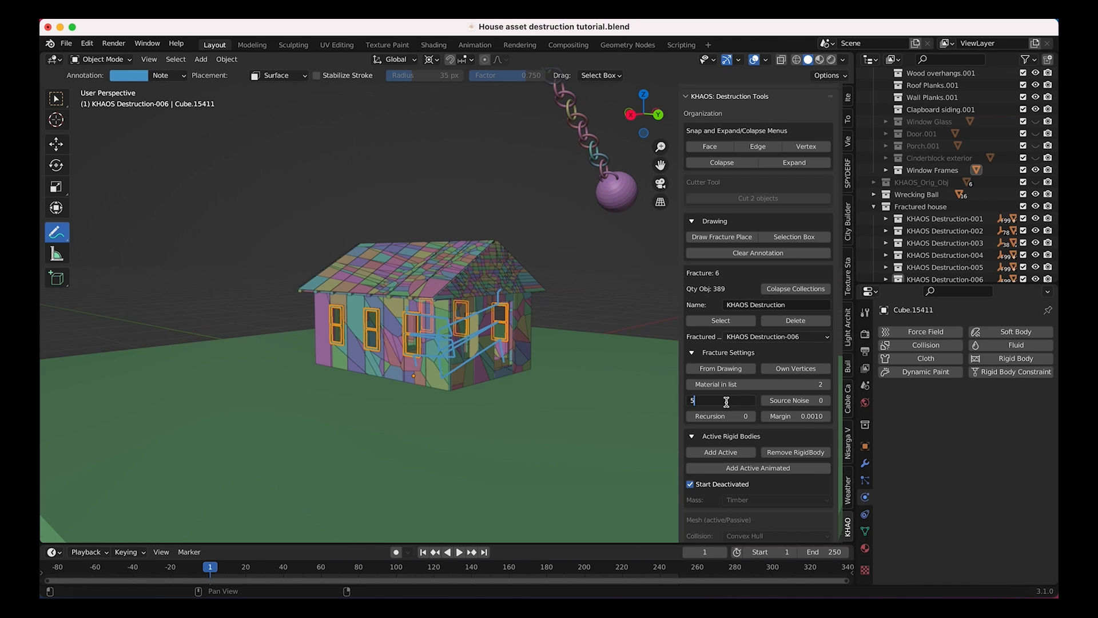
text(50)
key(Return)
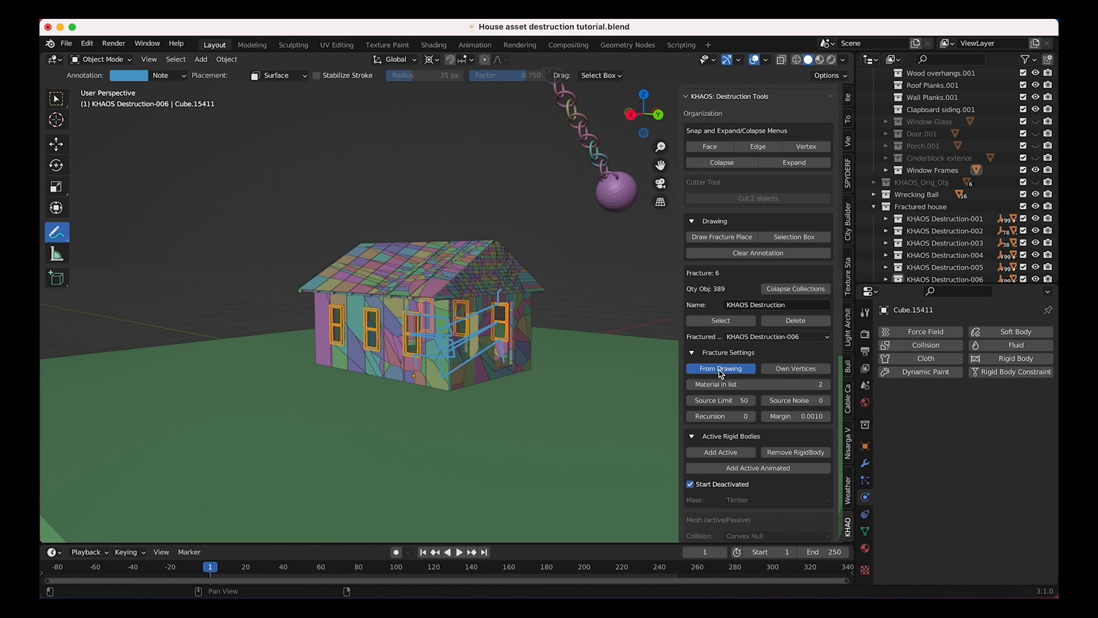
click(720, 369)
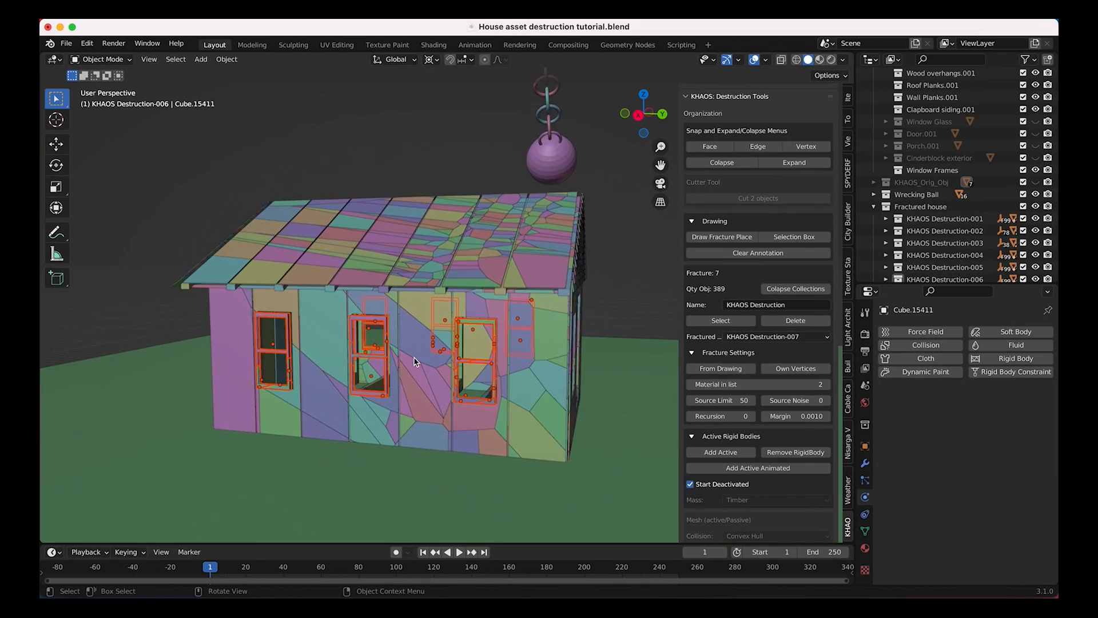
Examine the fractured window frames up close from the side and front of the house.
scroll(414, 361, right, 10)
scroll(414, 362, up, 4)
scroll(414, 362, left, 10)
shift+scroll(414, 361, down, 5)
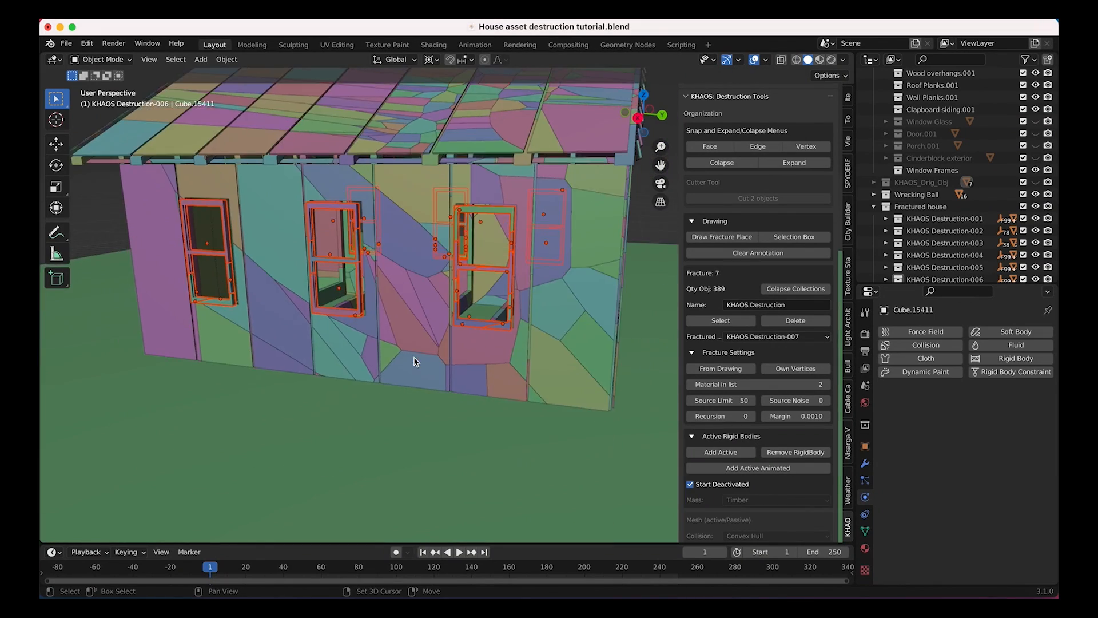
scroll(414, 361, up, 5)
scroll(414, 362, left, 10)
scroll(414, 362, right, 10)
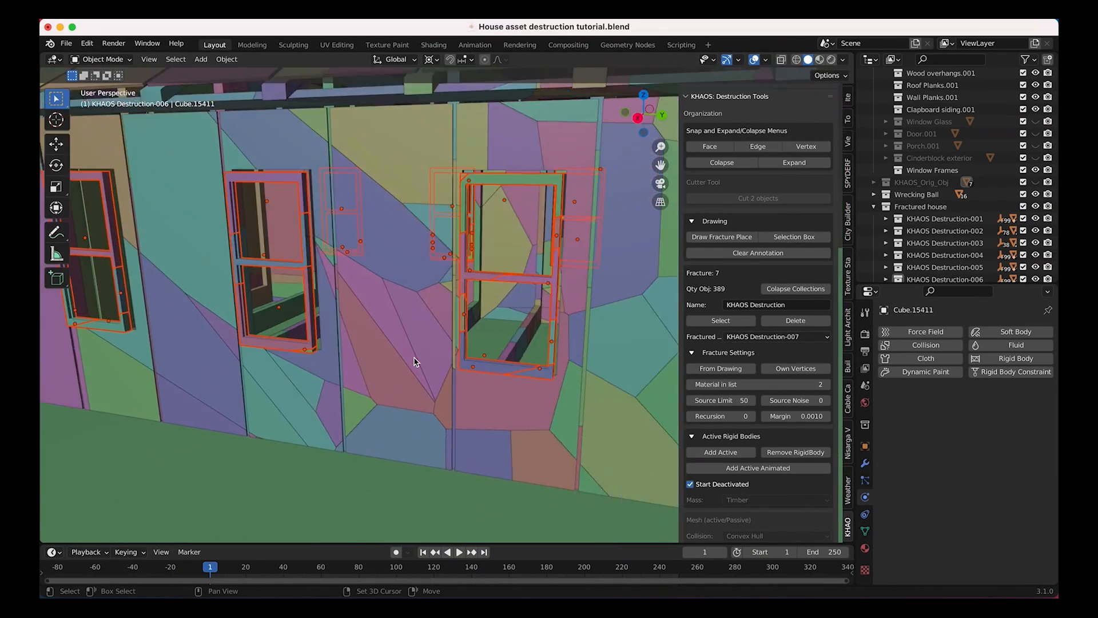
shift+scroll(414, 362, left, 5)
scroll(414, 362, right, 10)
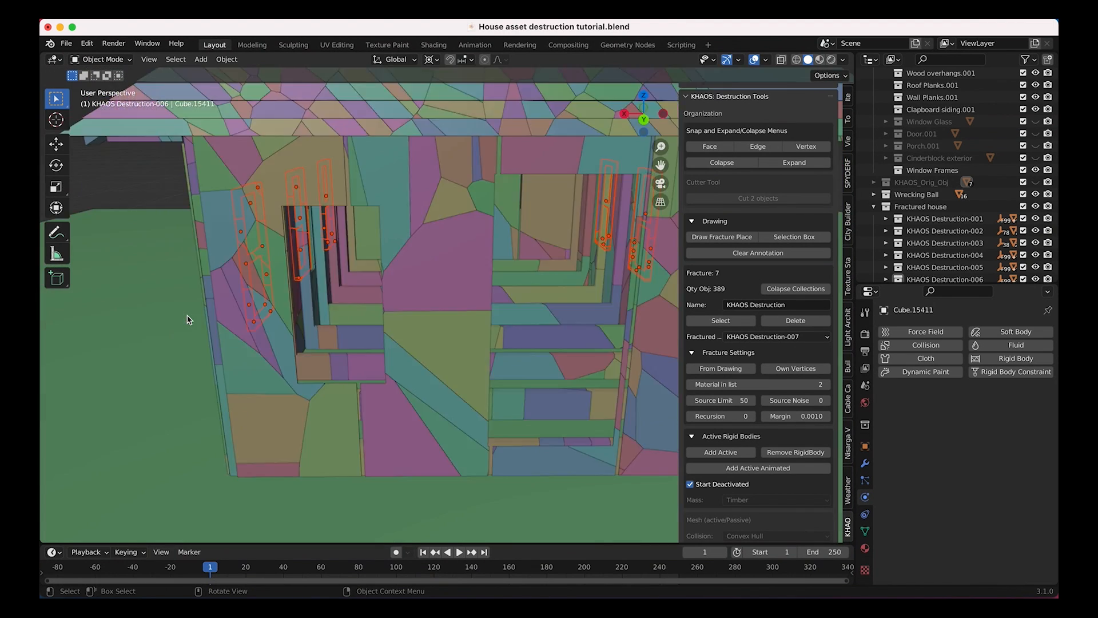
scroll(187, 315, left, 10)
shift+scroll(187, 315, right, 6)
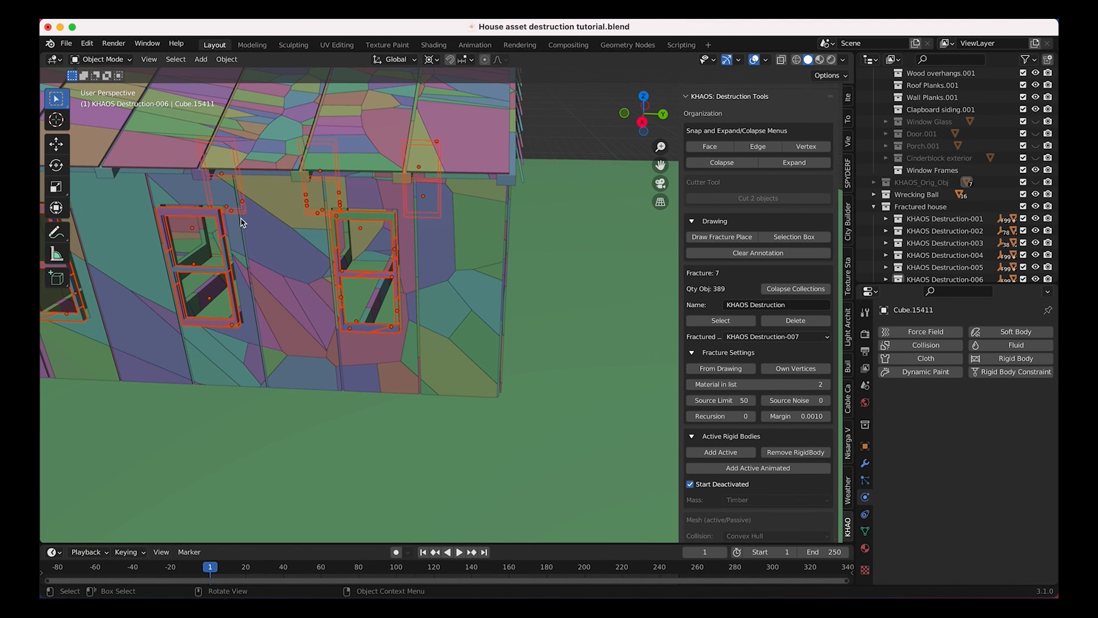
Move the KHAOS Destruction-007 collection out of KHAOS Destruction-006 and directly into the Fractured house collection.
ctrl+scroll(438, 264, down, 10)
scroll(517, 247, right, 8)
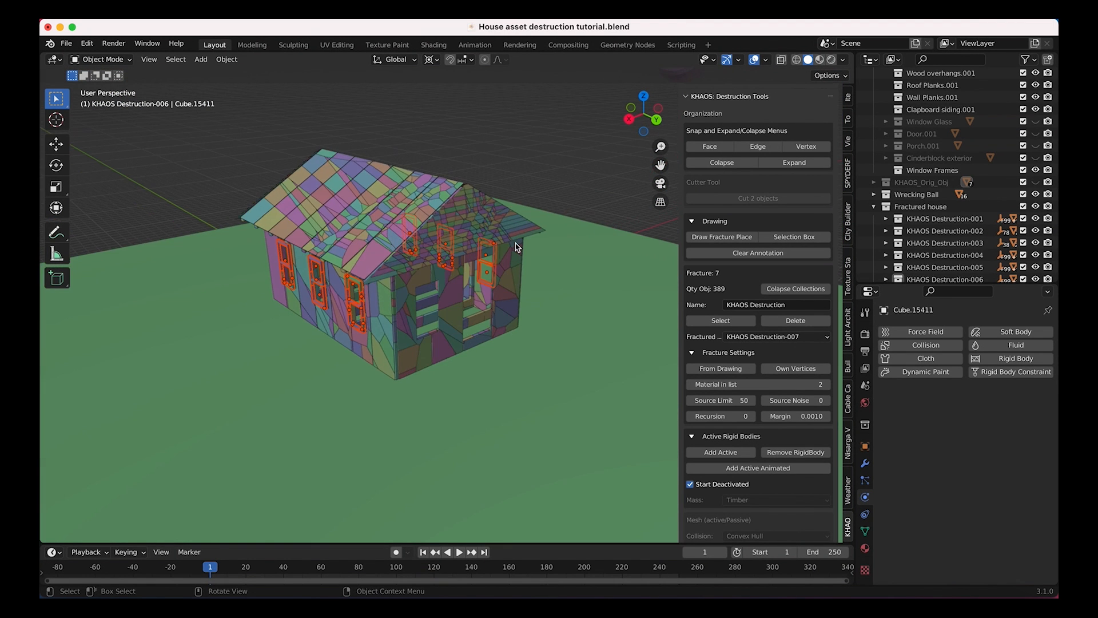
shift+scroll(517, 247, left, 5)
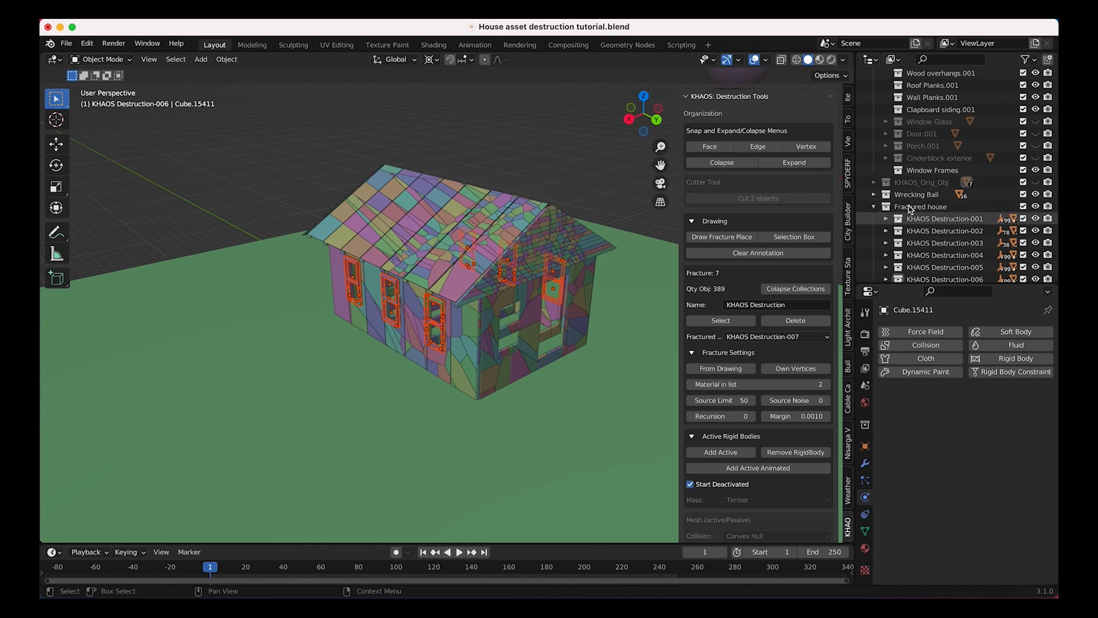
scroll(910, 211, down, 2)
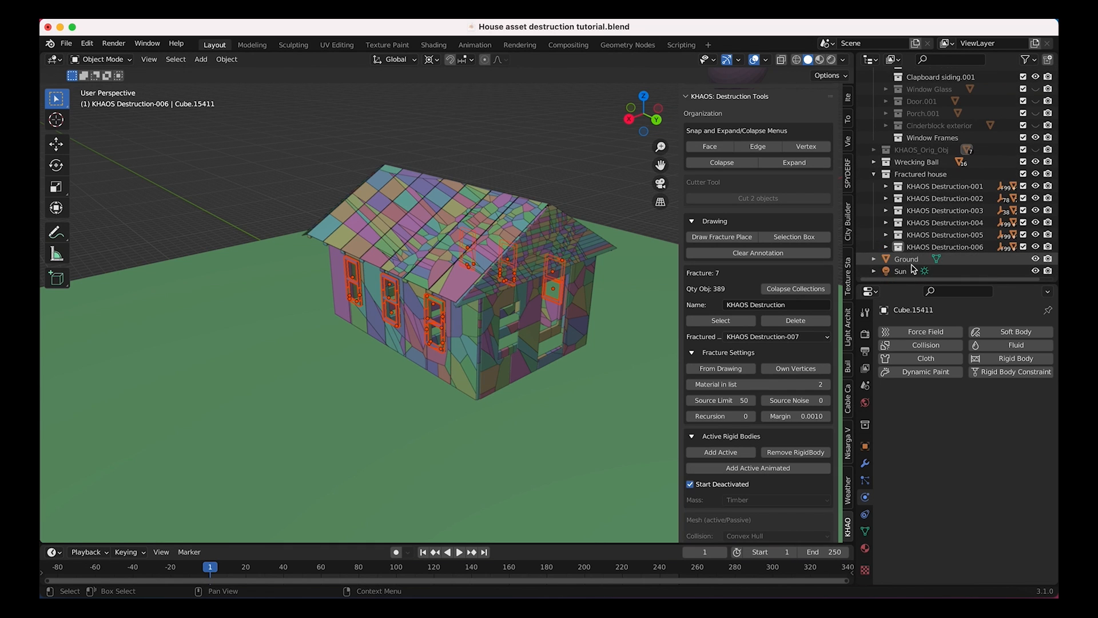
click(885, 251)
scroll(886, 246, down, 2)
click(898, 235)
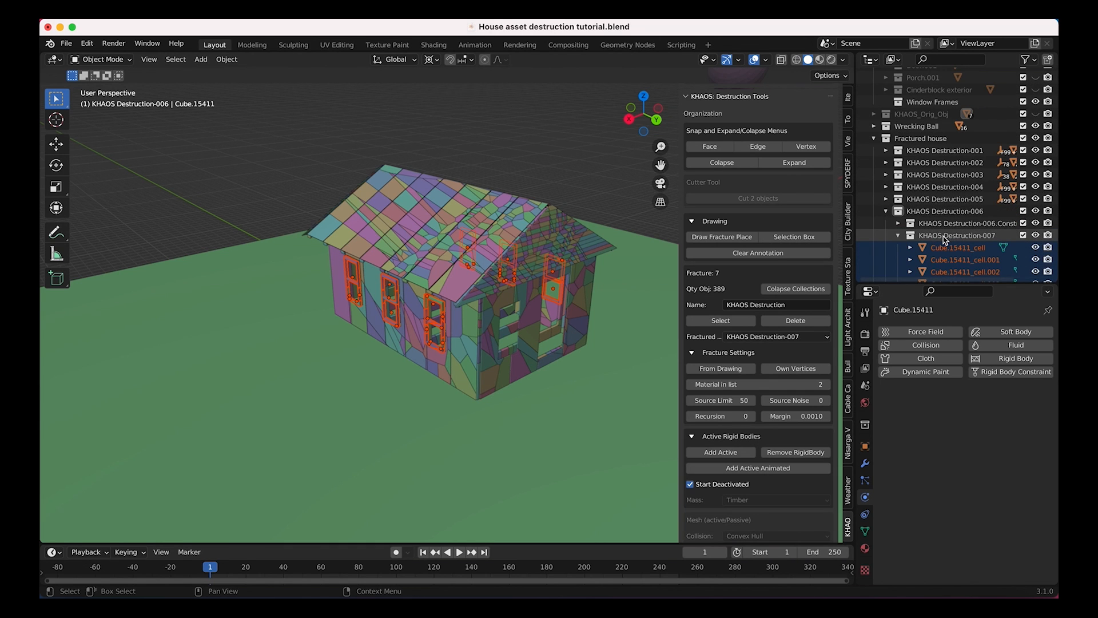
drag(947, 240, 906, 143)
click(886, 212)
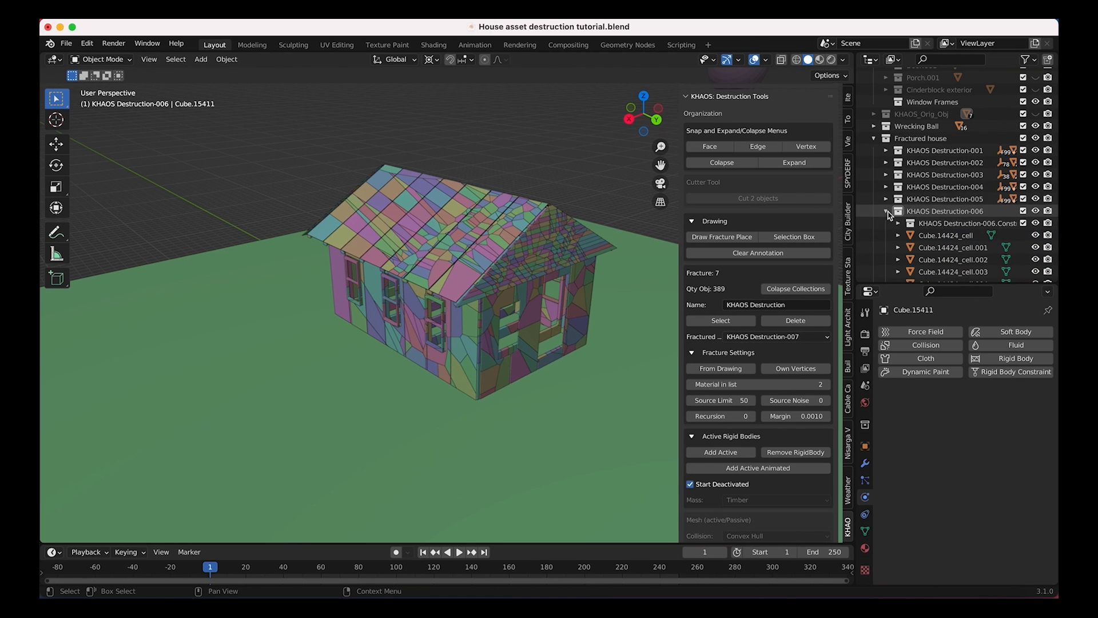
click(886, 223)
scroll(892, 229, up, 1)
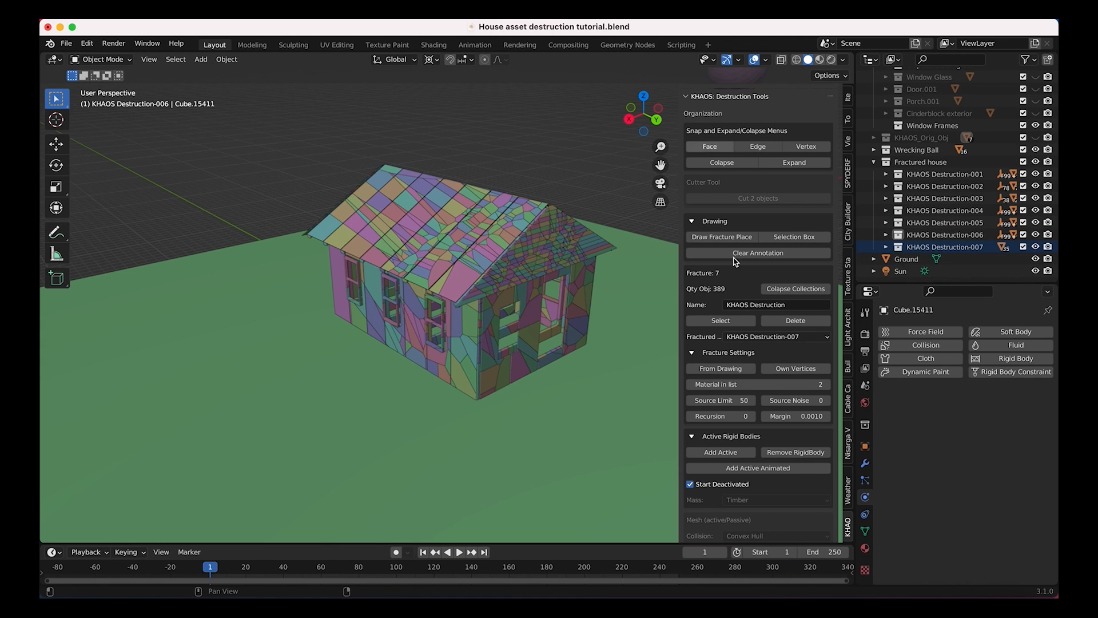
Select the fractured window frame pieces of KHAOS Destruction-007 and add active rigid bodies to them.
click(715, 321)
scroll(724, 423, down, 2)
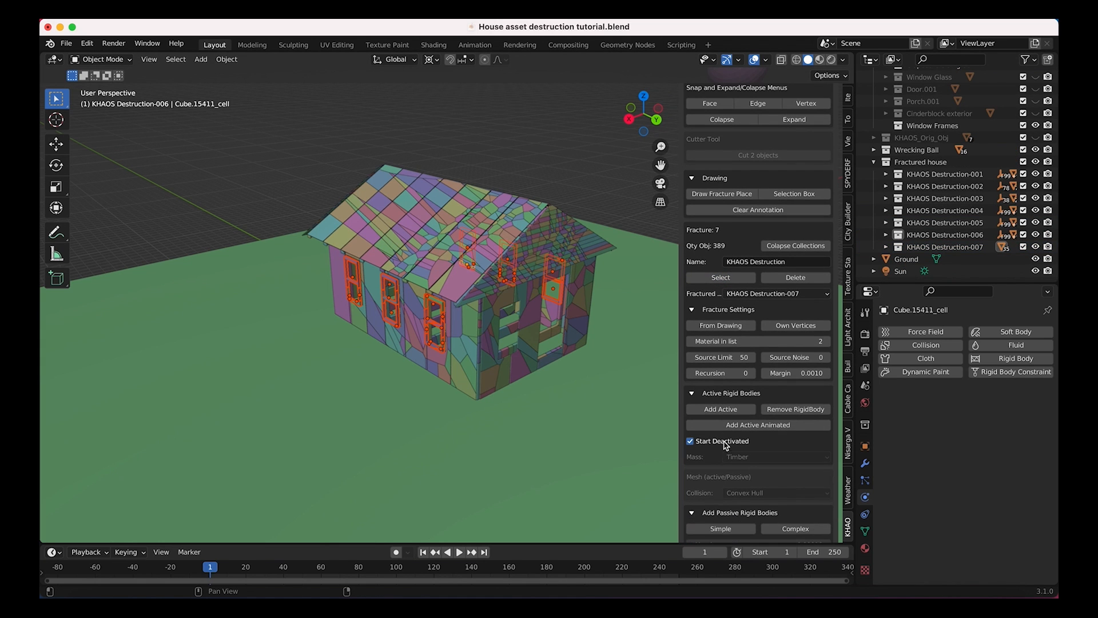
click(721, 409)
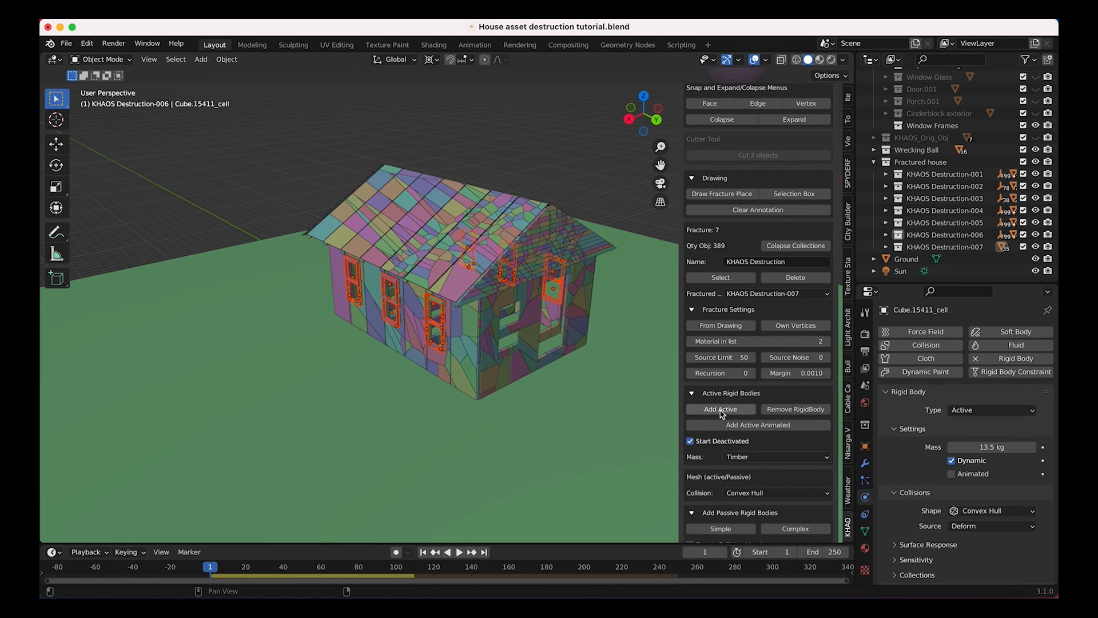
scroll(926, 520, down, 4)
scroll(936, 524, up, 1)
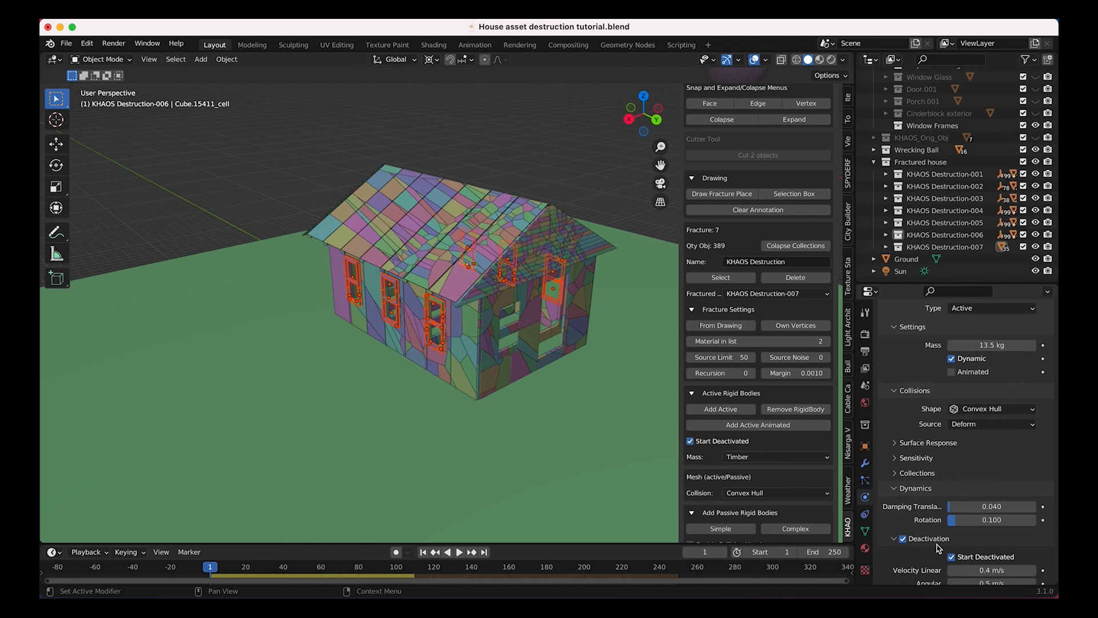
Examine the selected window frame pieces from the front and both long sides of the house.
scroll(747, 440, down, 6)
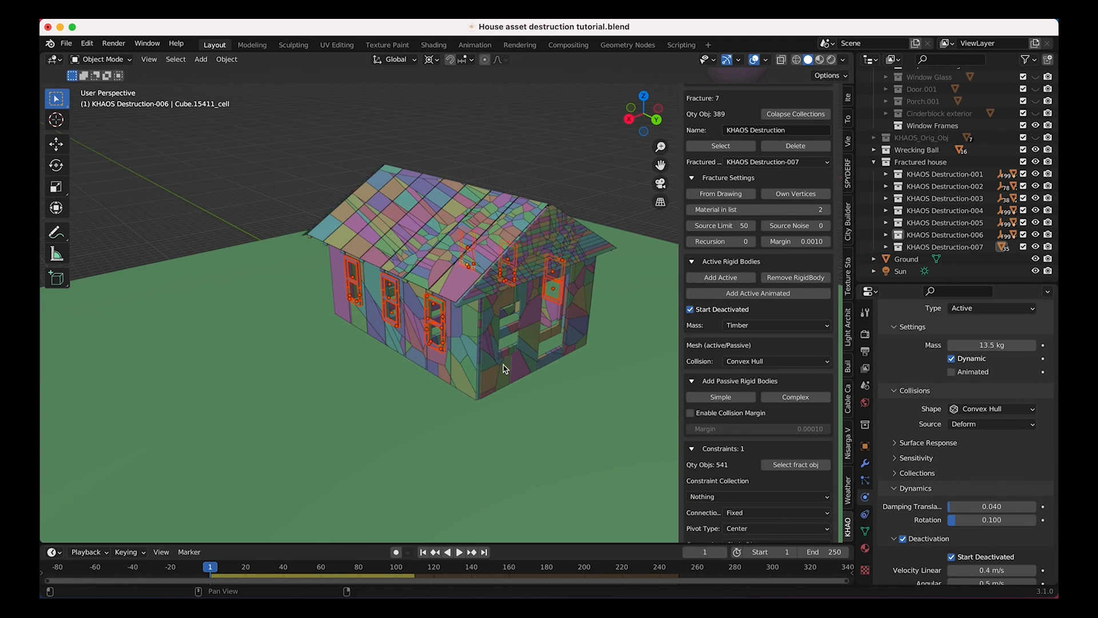
scroll(503, 368, down, 5)
scroll(756, 519, down, 4)
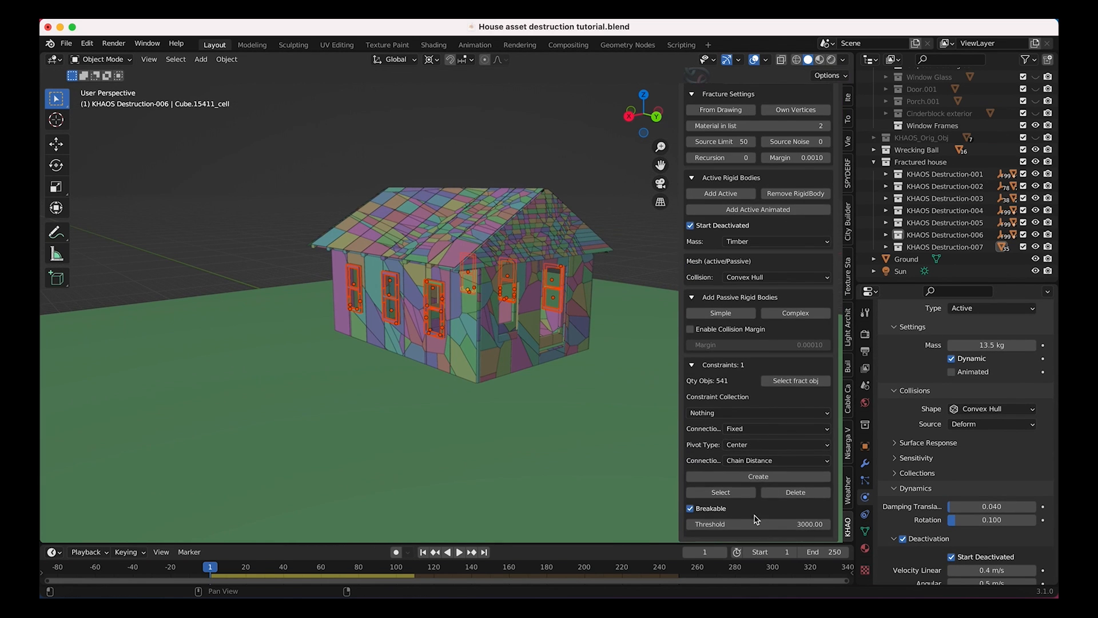
scroll(510, 361, left, 8)
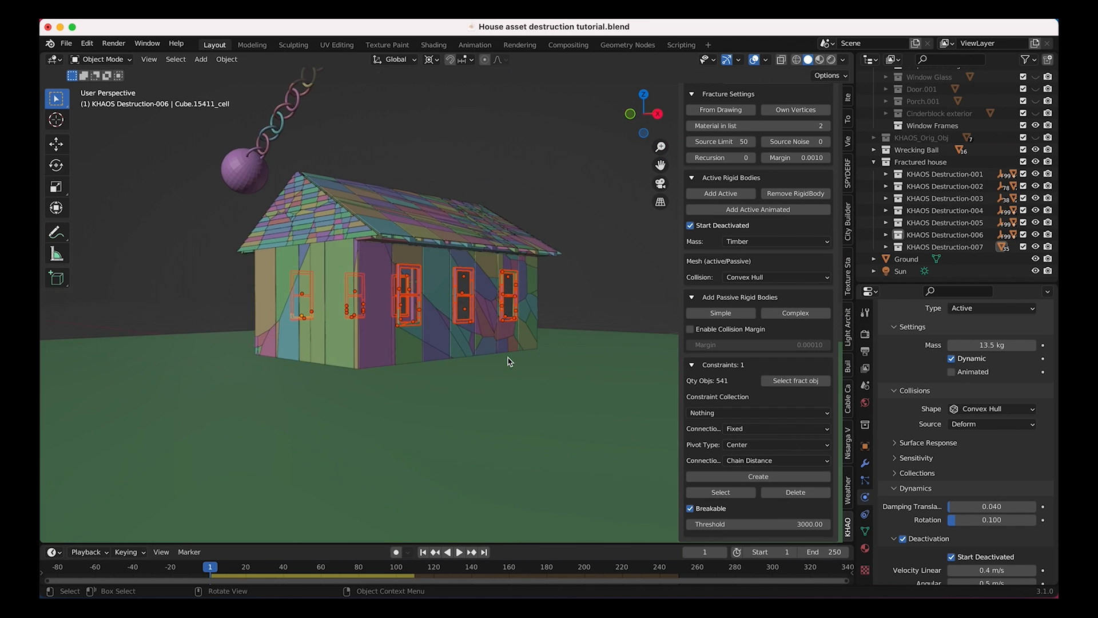
scroll(510, 362, right, 4)
scroll(509, 362, up, 3)
scroll(508, 361, right, 5)
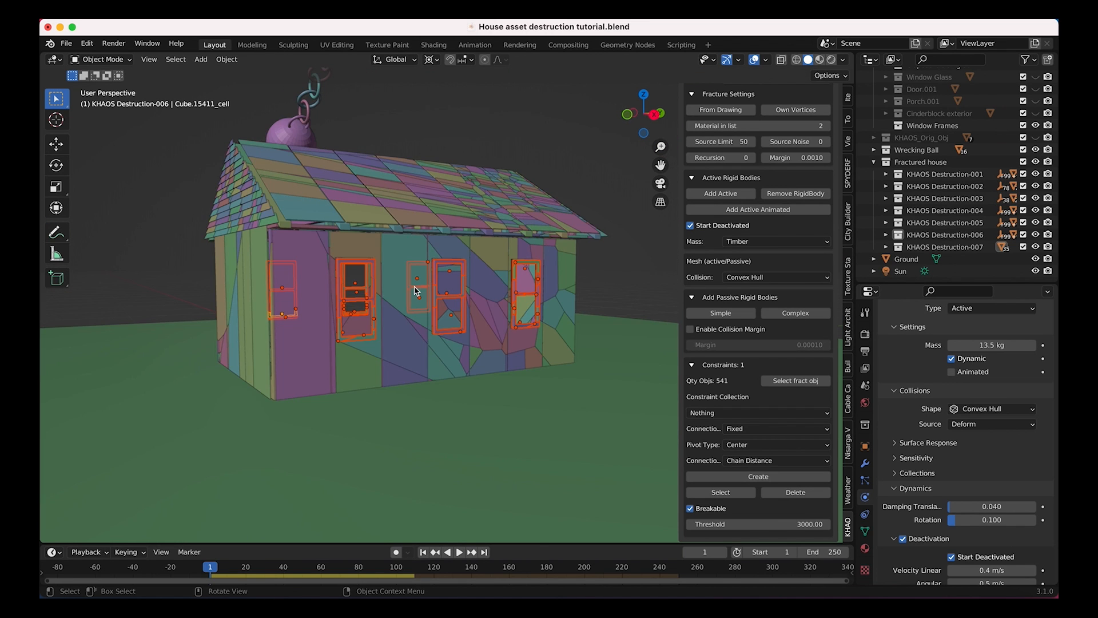
scroll(372, 260, left, 5)
scroll(314, 266, right, 4)
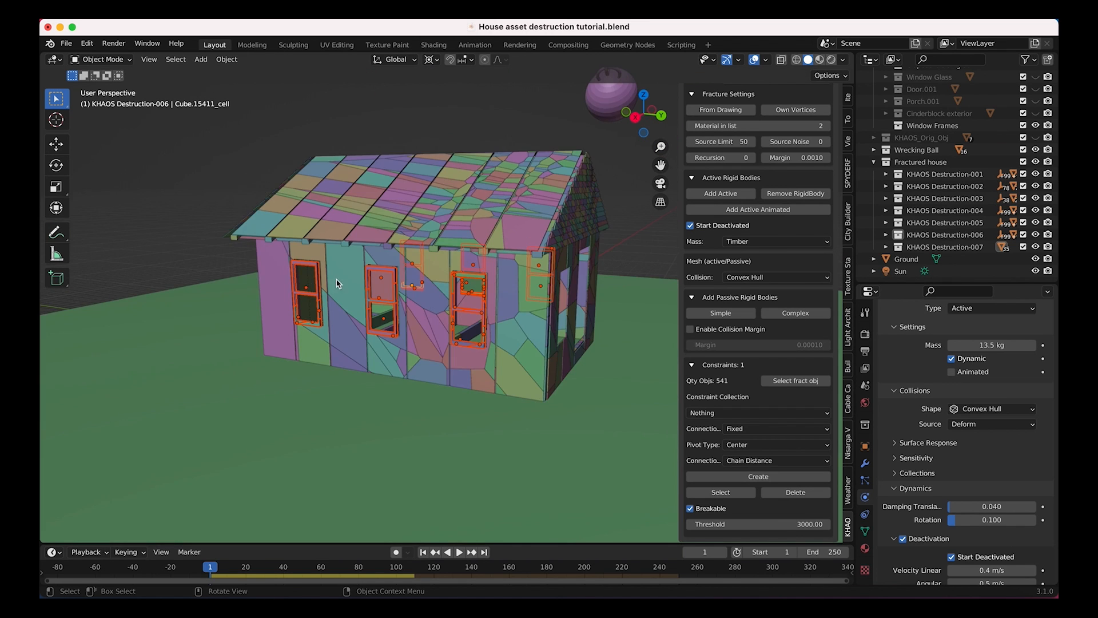
scroll(365, 303, right, 10)
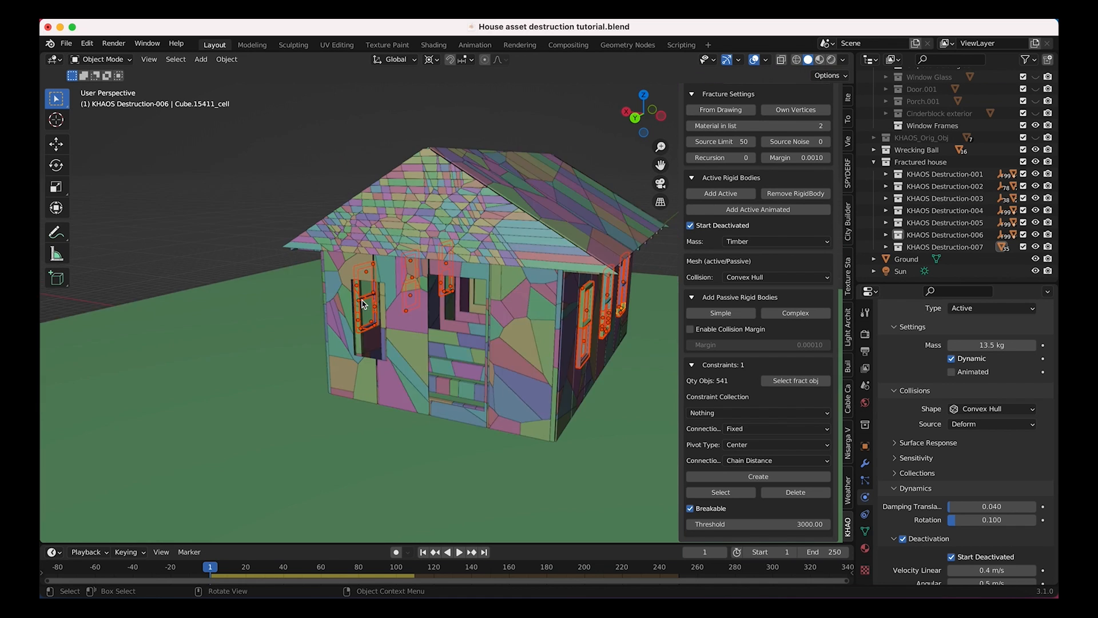
scroll(364, 304, right, 10)
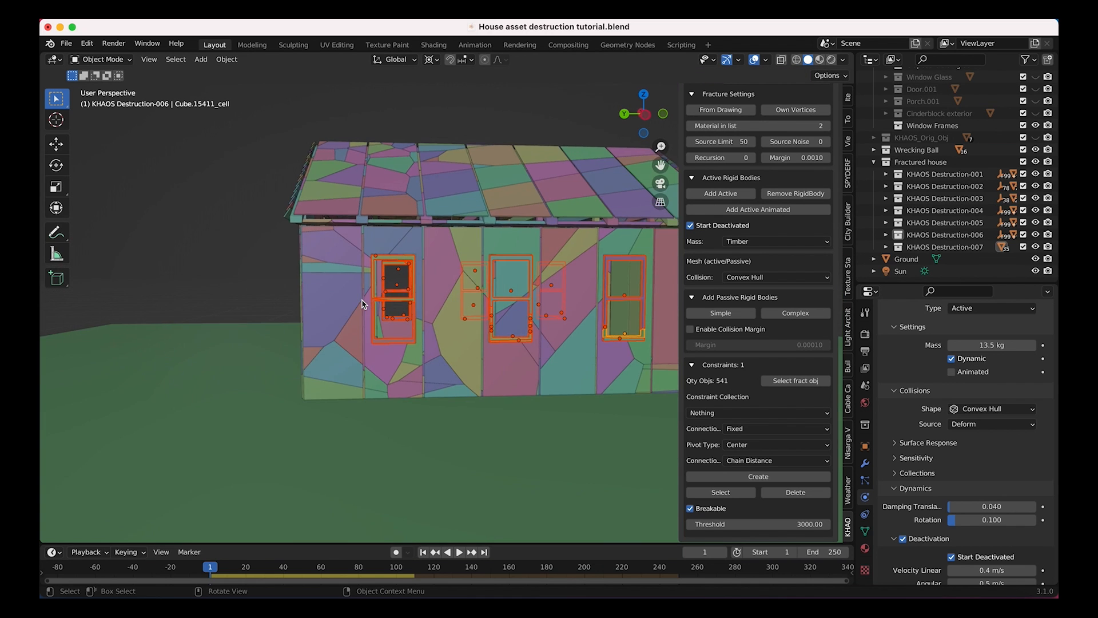
scroll(364, 304, left, 10)
scroll(269, 337, left, 5)
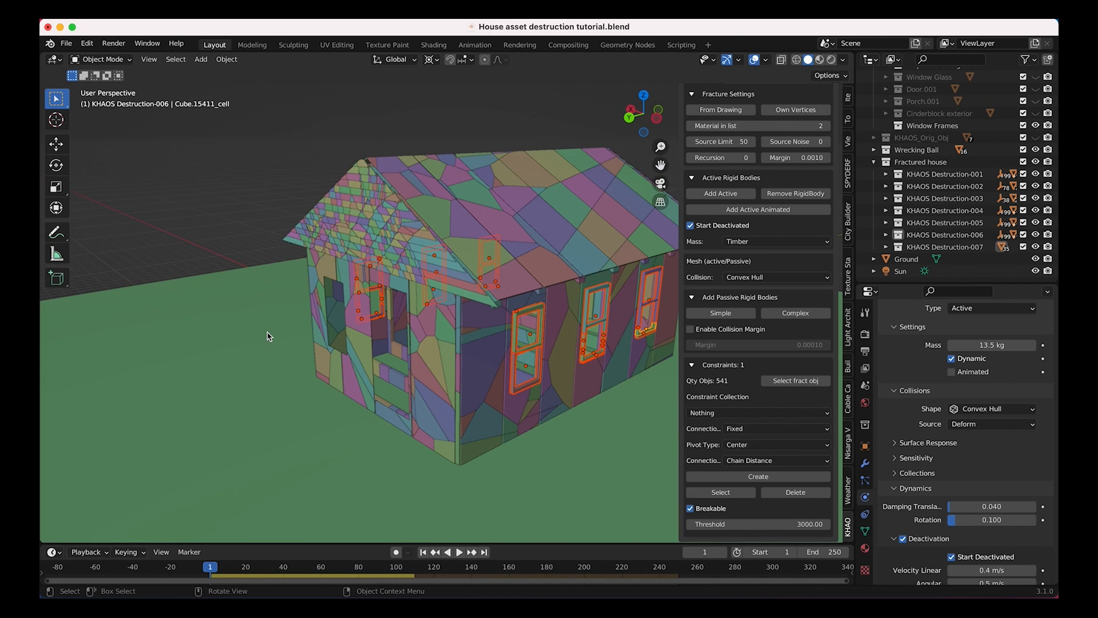
Create Fixed chain-distance constraints between the window frame pieces and set their breakable threshold to 500.
click(765, 477)
scroll(426, 323, left, 5)
click(745, 523)
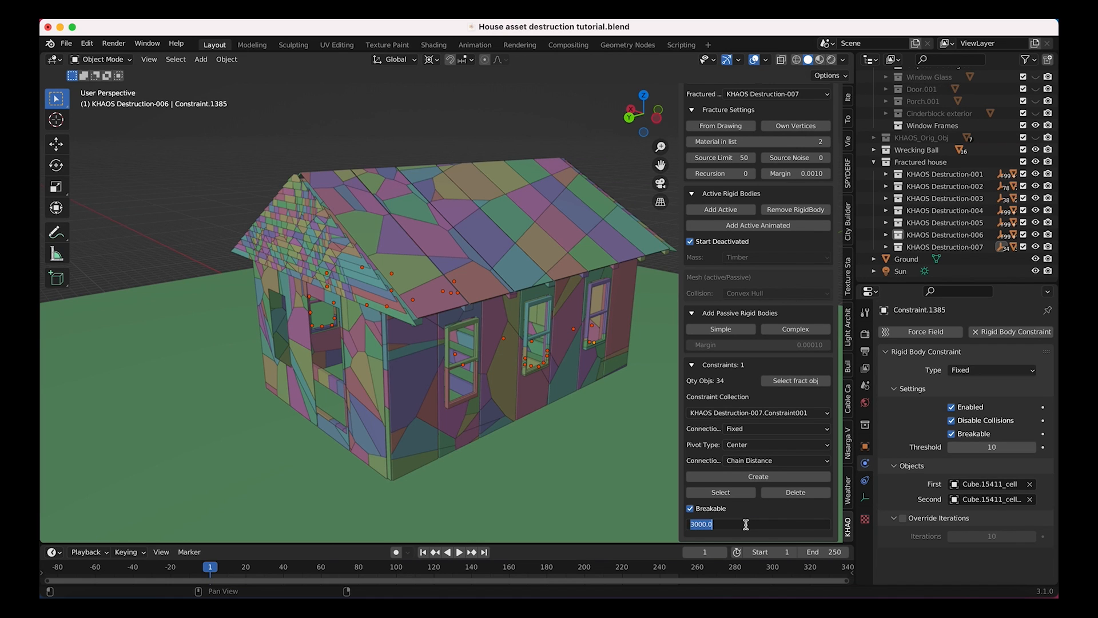
text(1000)
key(Return)
click(746, 524)
key(Return)
middle_drag(442, 412, 425, 409)
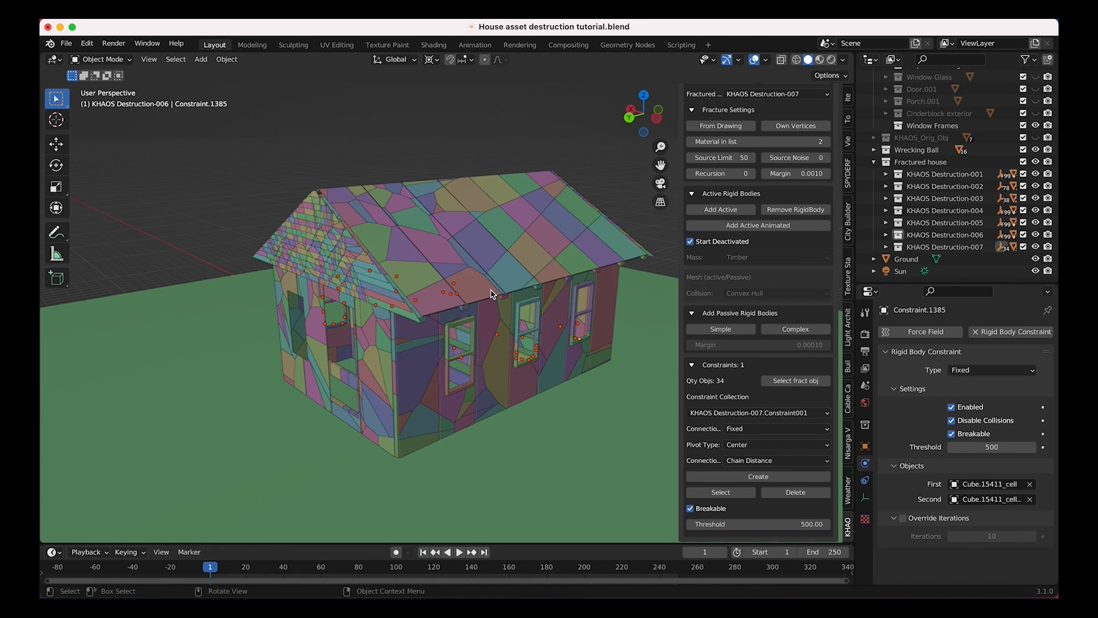
Show the Extras and Relationship Lines overlays and examine the constraints across the whole house.
scroll(491, 291, down, 5)
mouse_move(492, 292)
middle_down()
mouse_move(575, 303)
mouse_move(592, 283)
mouse_move(491, 294)
middle_up()
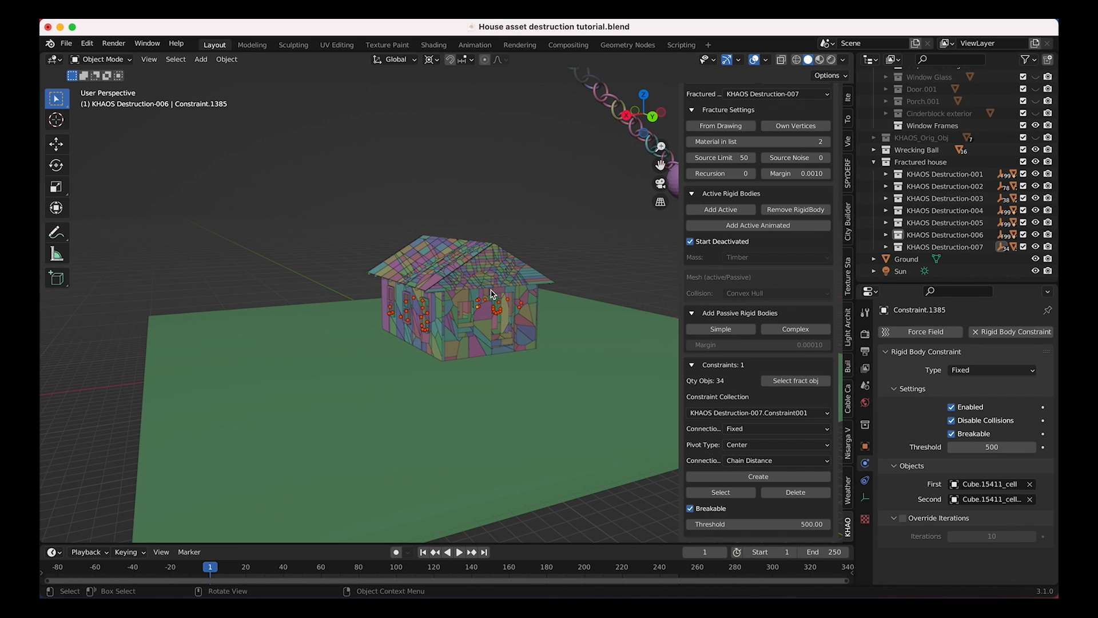
click(767, 60)
click(692, 193)
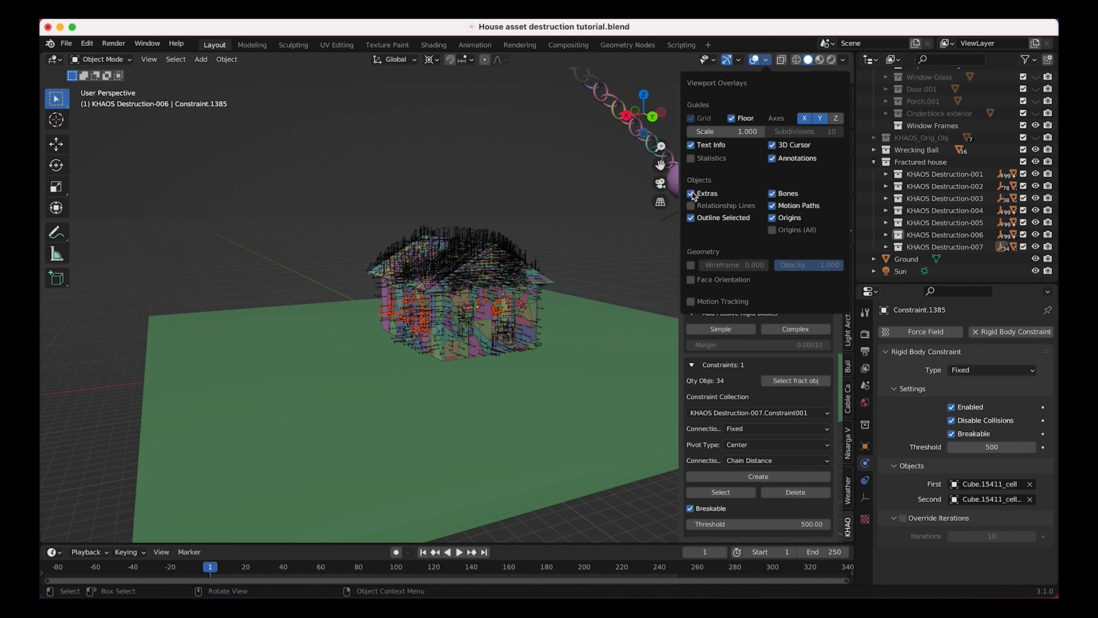
click(691, 206)
shift+middle_drag(481, 275, 543, 298)
scroll(480, 279, up, 2)
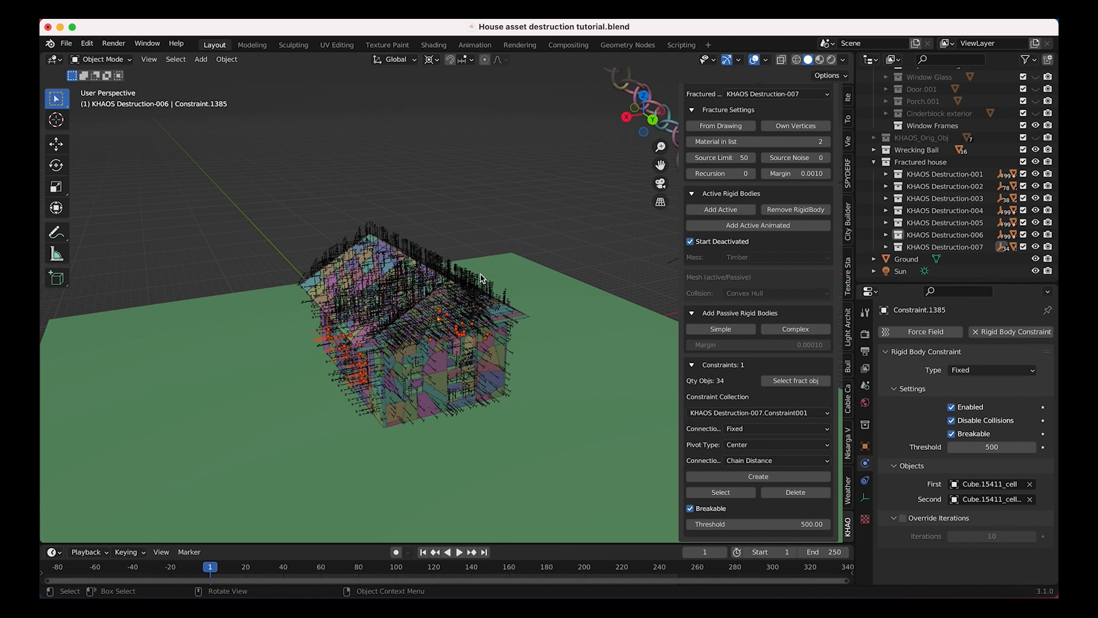
middle_drag(407, 365, 439, 342)
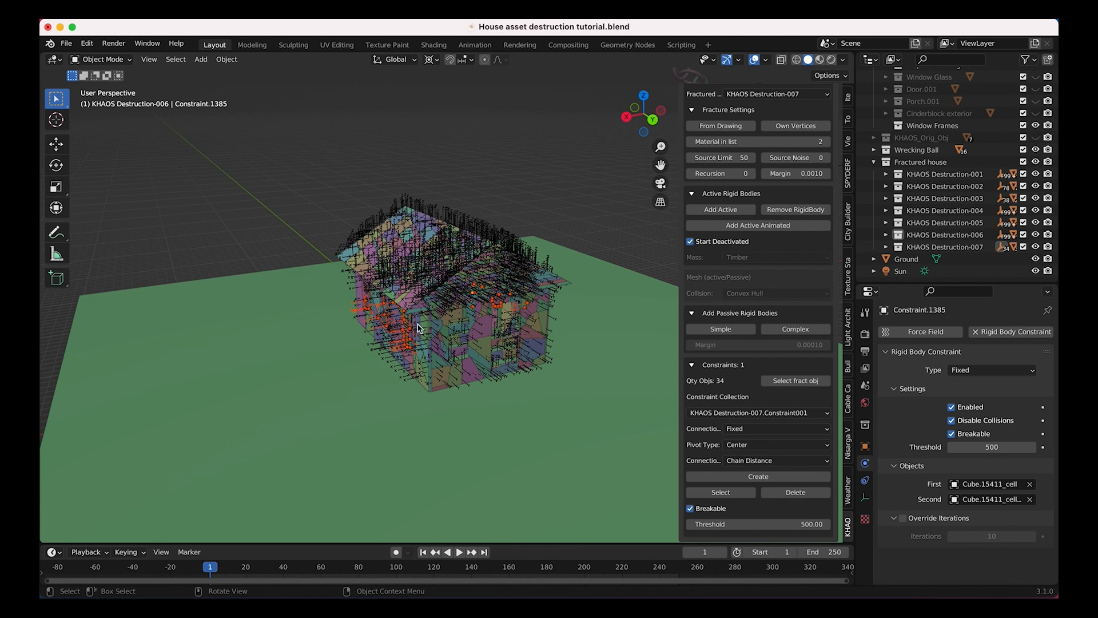
Hide the Extras overlay so the constraint empties no longer cover the house.
click(766, 59)
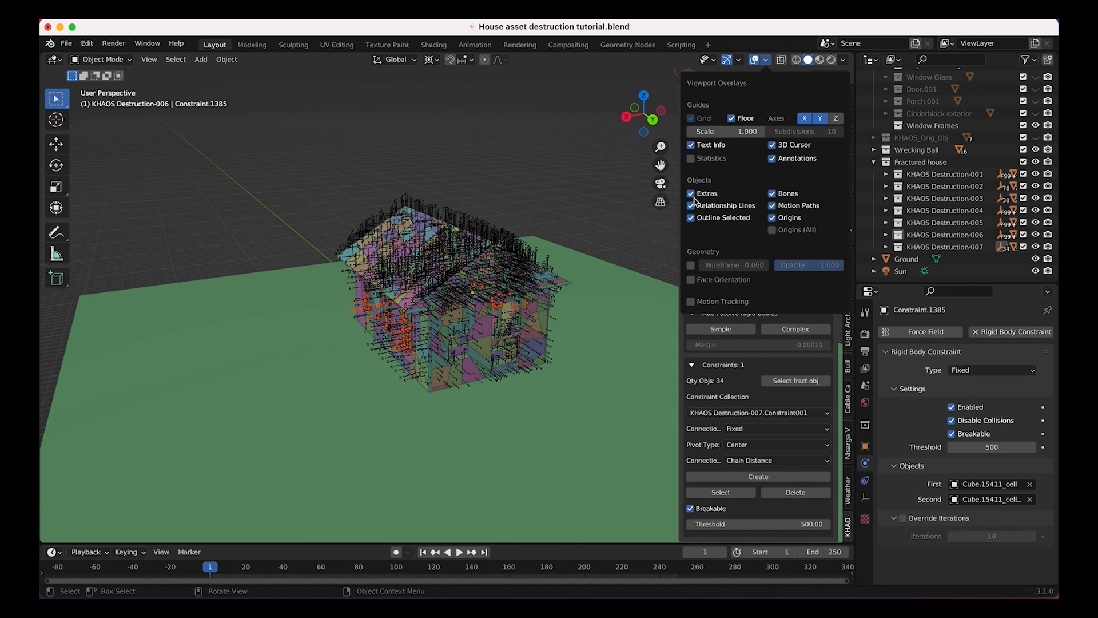
click(691, 193)
scroll(474, 464, down, 1)
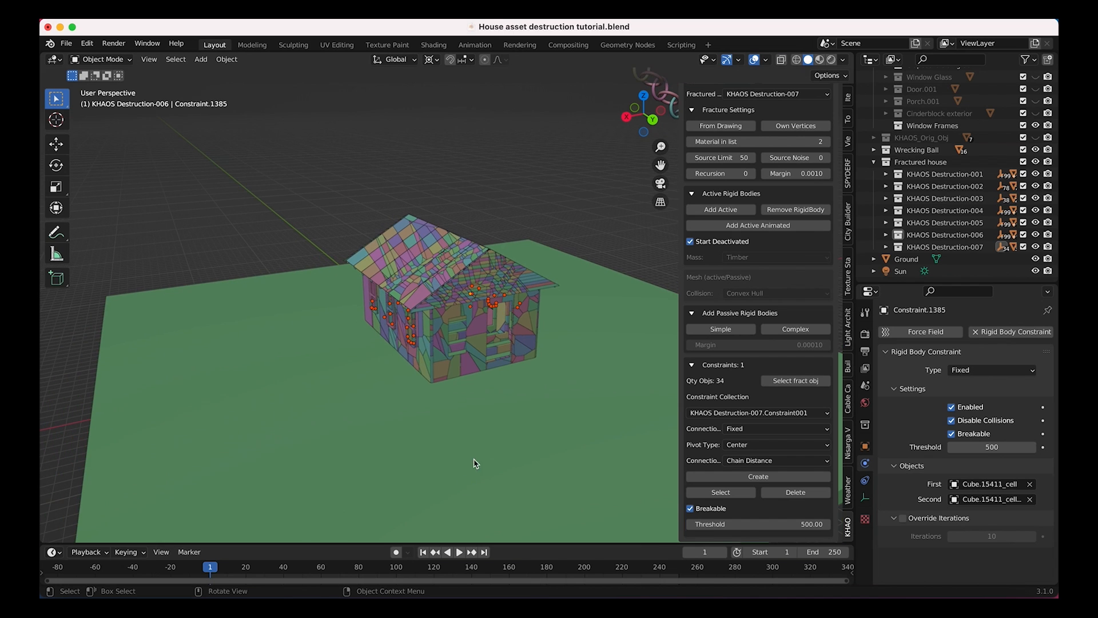
Play the wrecking ball simulation, inspect how the window frames break from several angles, and return to frame 1.
click(459, 553)
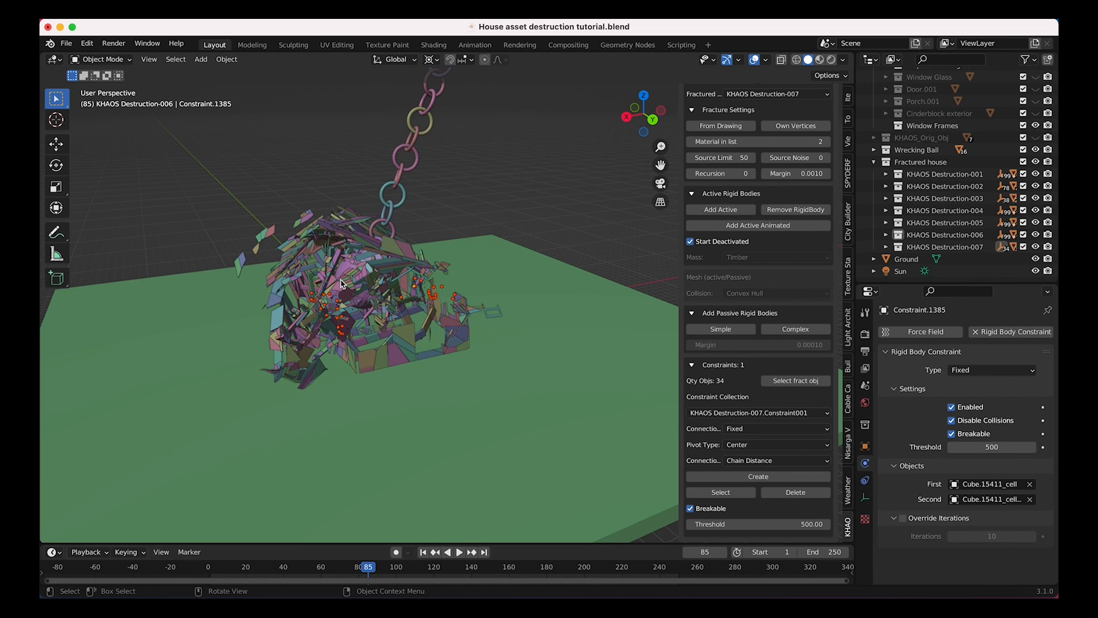
scroll(341, 283, left, 3)
scroll(341, 283, left, 5)
scroll(341, 283, right, 10)
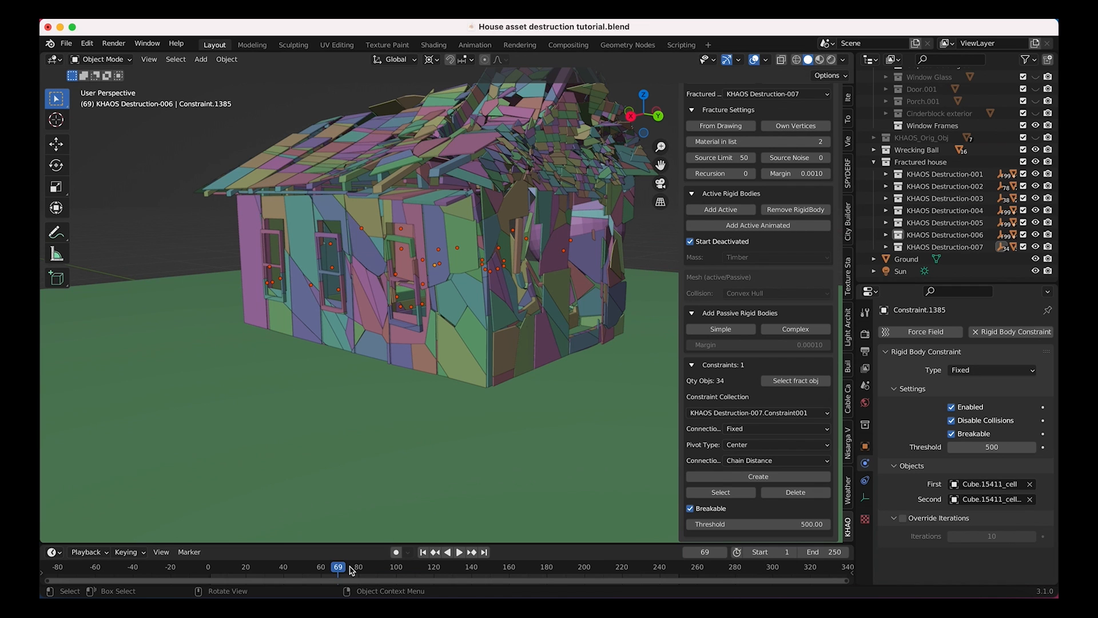
key(space)
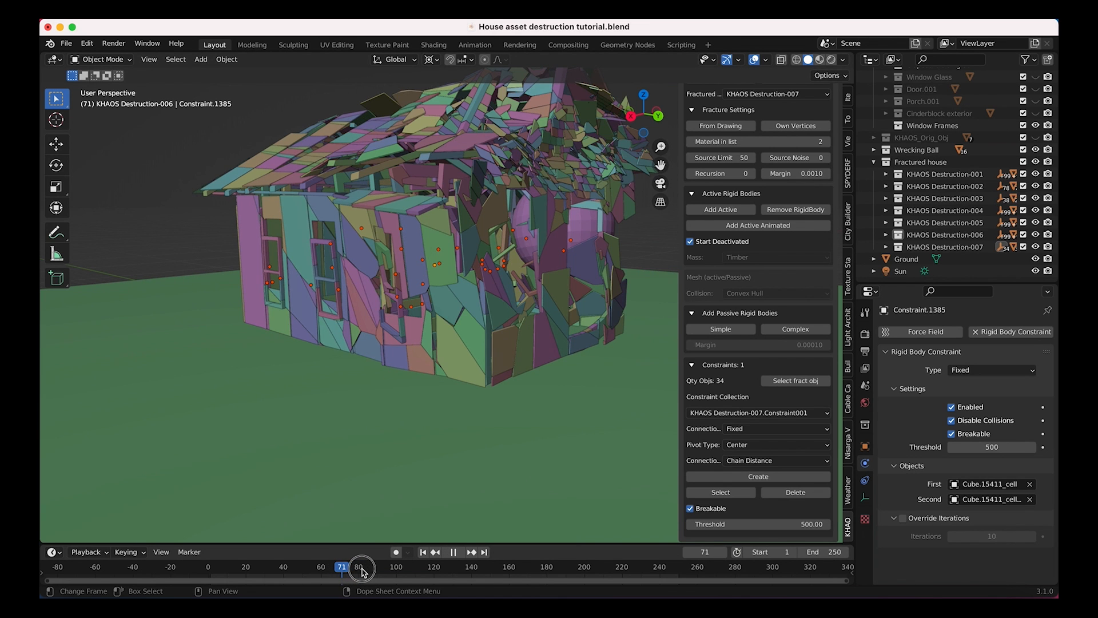
key(space)
middle_drag(487, 386, 444, 280)
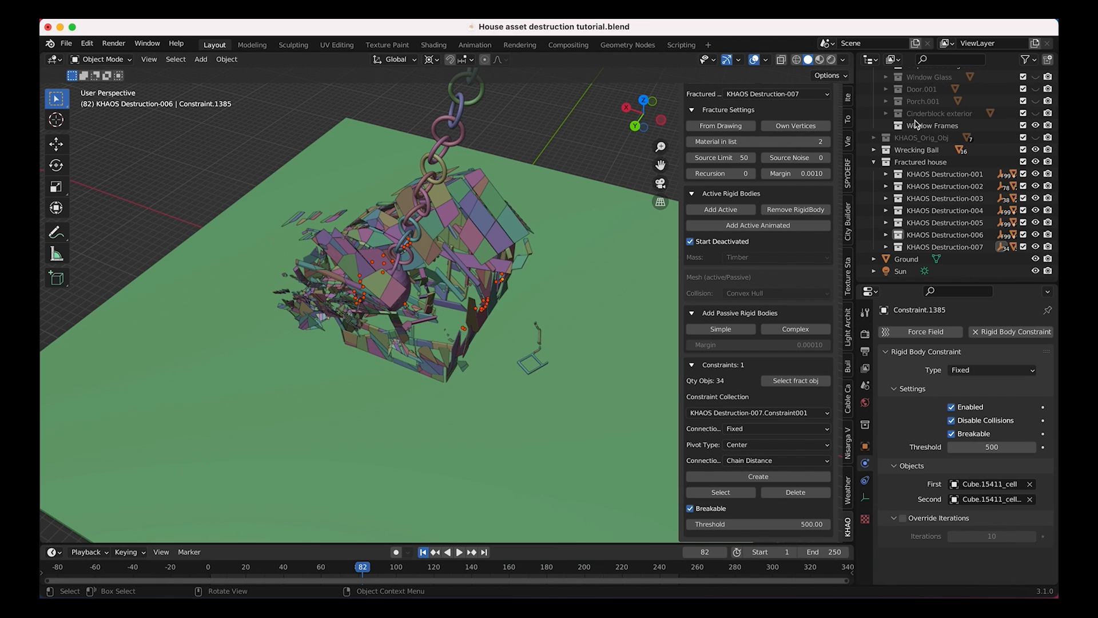
key(shift+Left)
Unhide the Window Glass collection and select the window glass object on the house.
scroll(912, 148, up, 4)
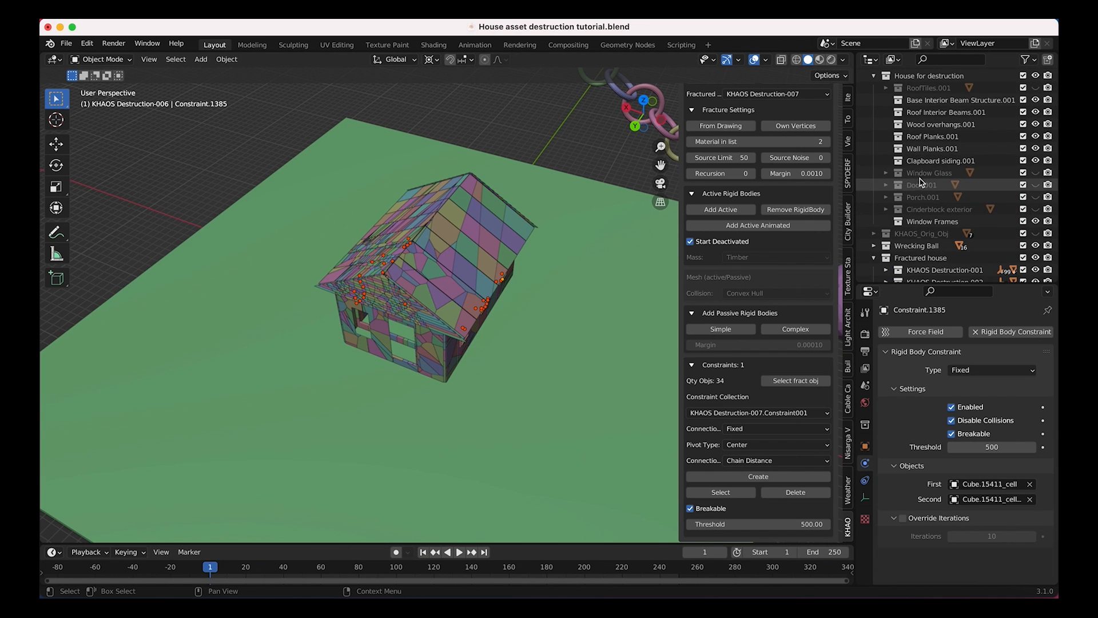
click(1036, 173)
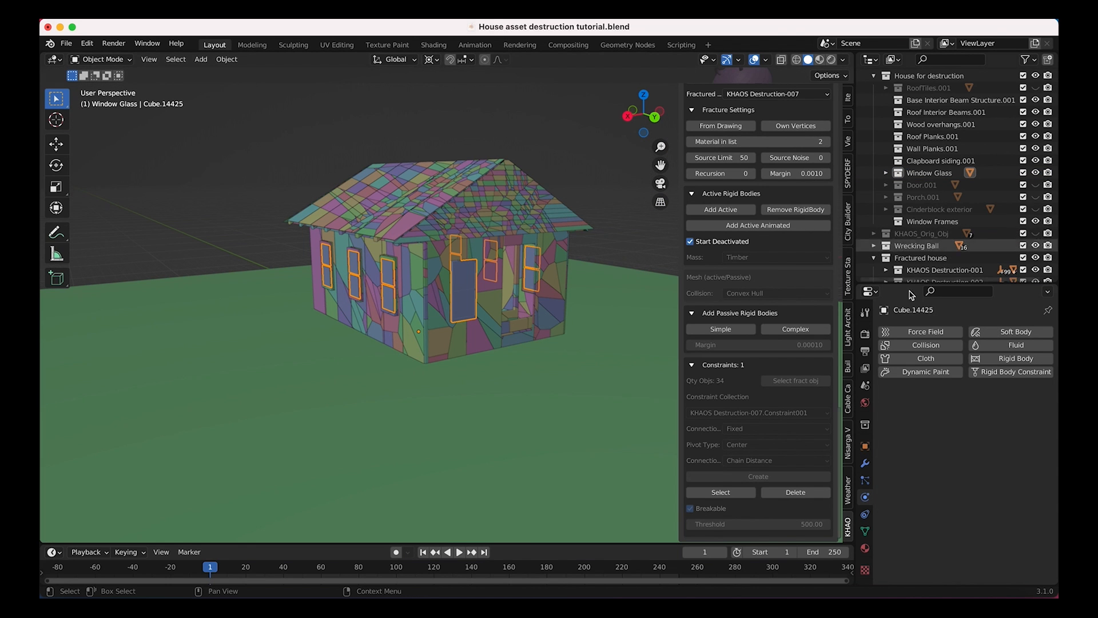
scroll(800, 309, up, 12)
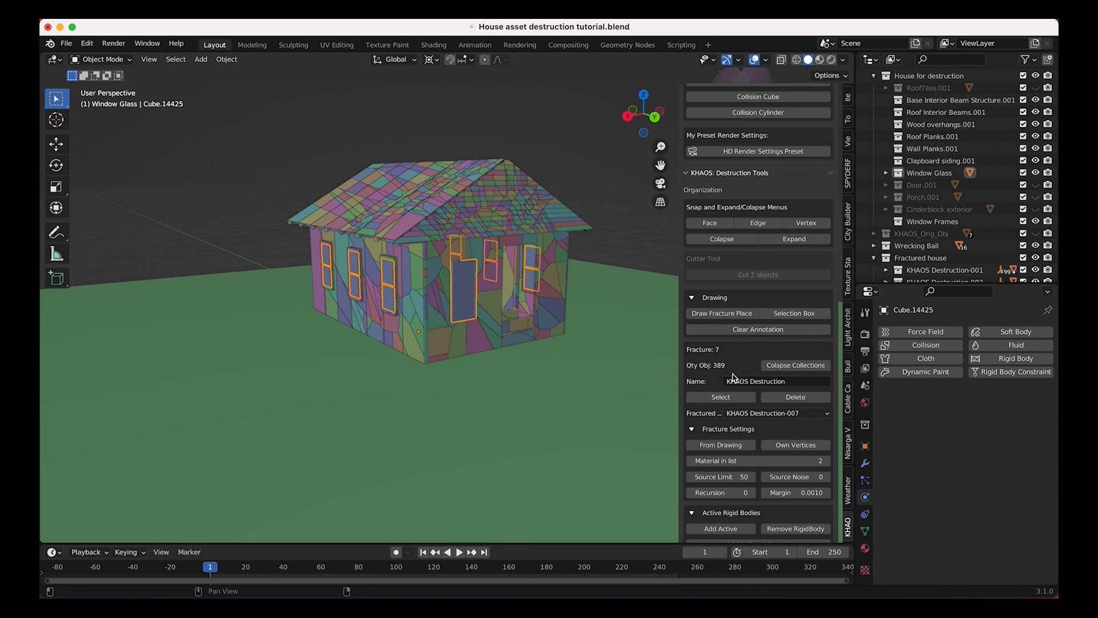
Draw fracture place strokes on the front window's glass and on the nearest side window's glass.
click(718, 313)
drag(460, 278, 462, 313)
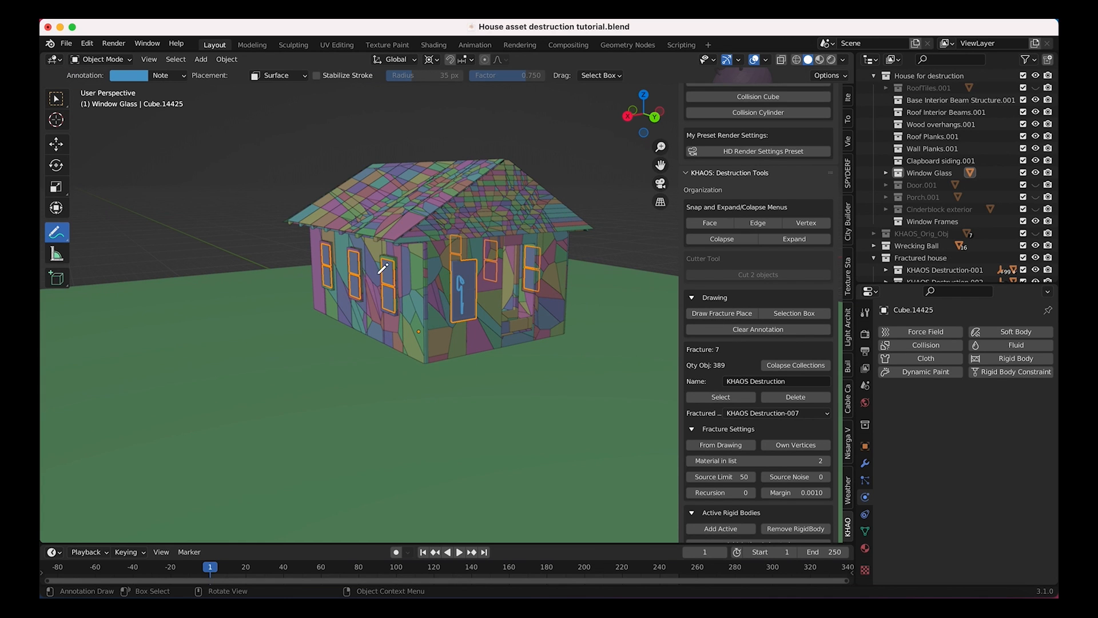
mouse_move(392, 262)
mouse_down()
mouse_move(390, 312)
mouse_move(399, 252)
mouse_move(392, 304)
mouse_up()
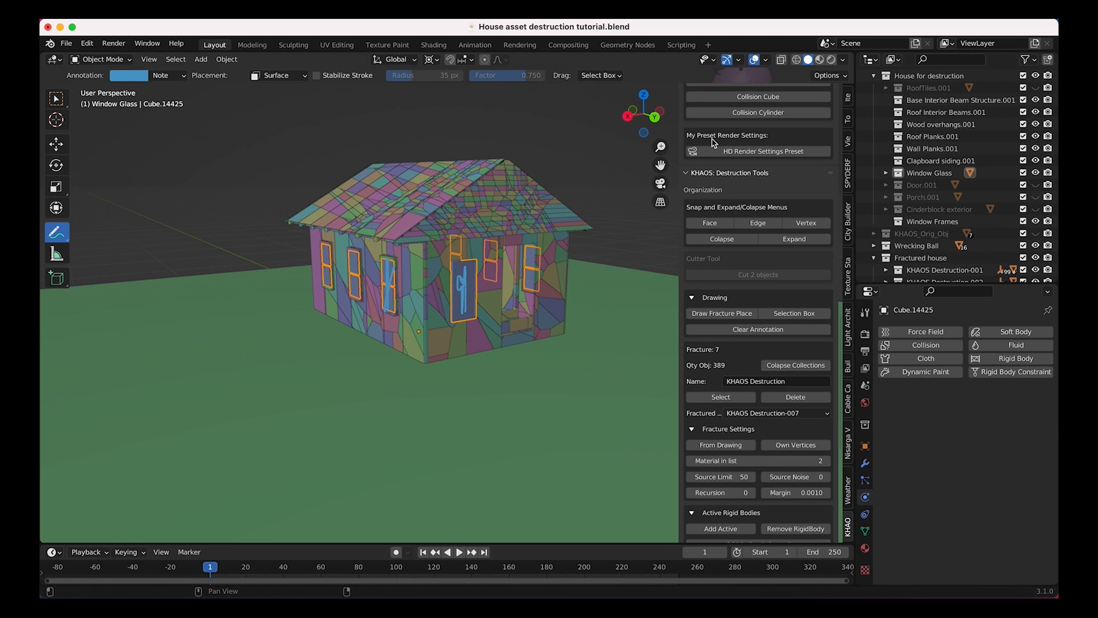
Set the fracture Source Limit to 400 for the window glass.
click(716, 477)
key(Return)
scroll(747, 307, up, 12)
scroll(751, 309, up, 12)
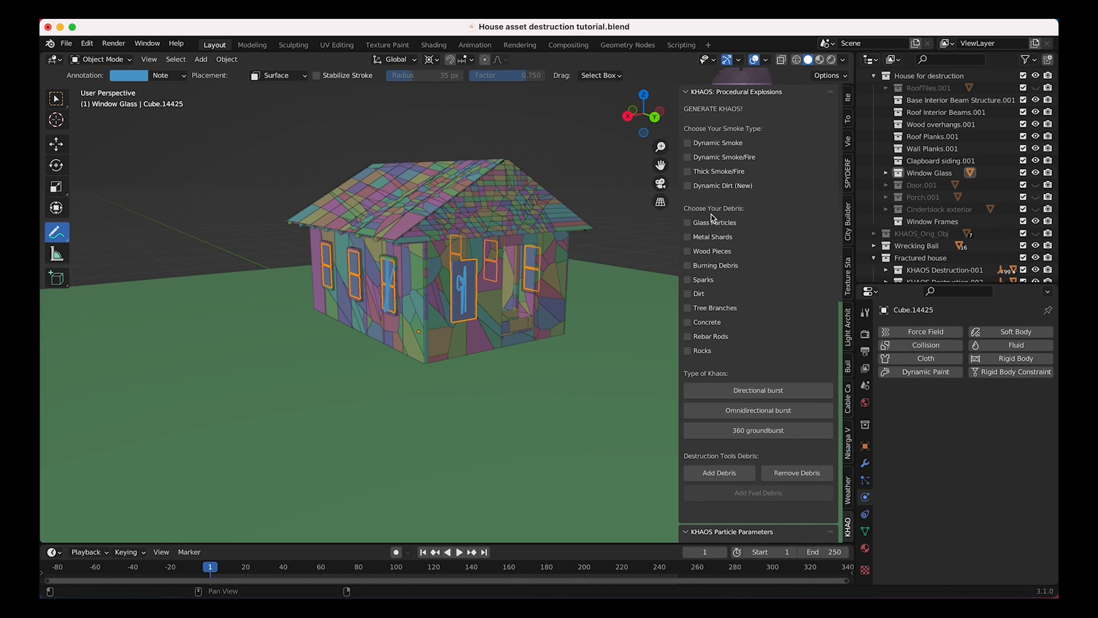
scroll(716, 350, down, 15)
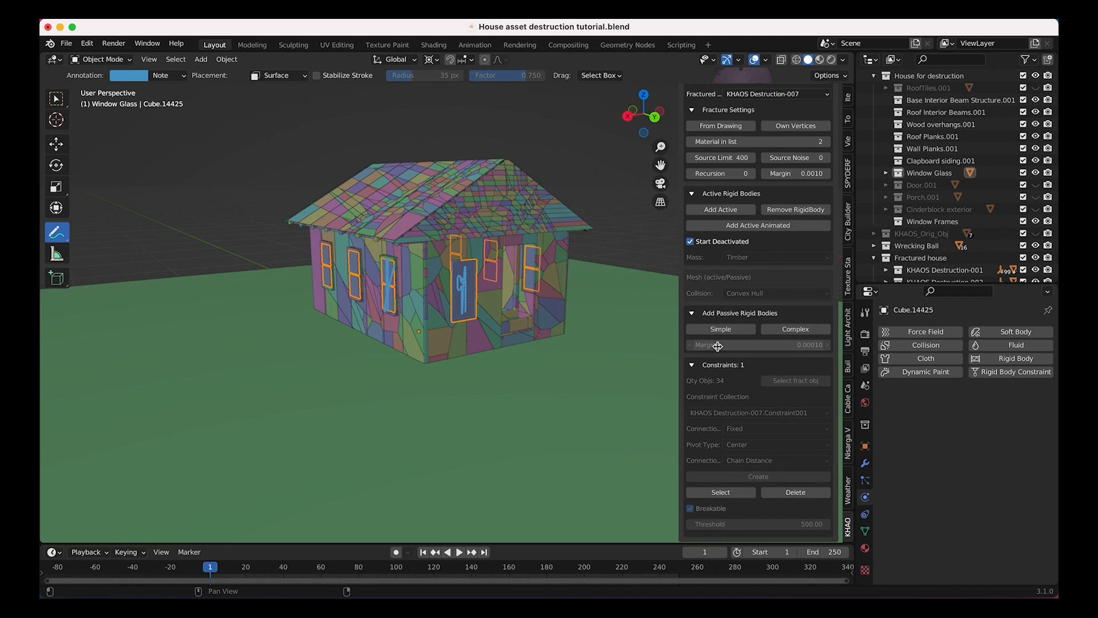
scroll(689, 155, up, 2)
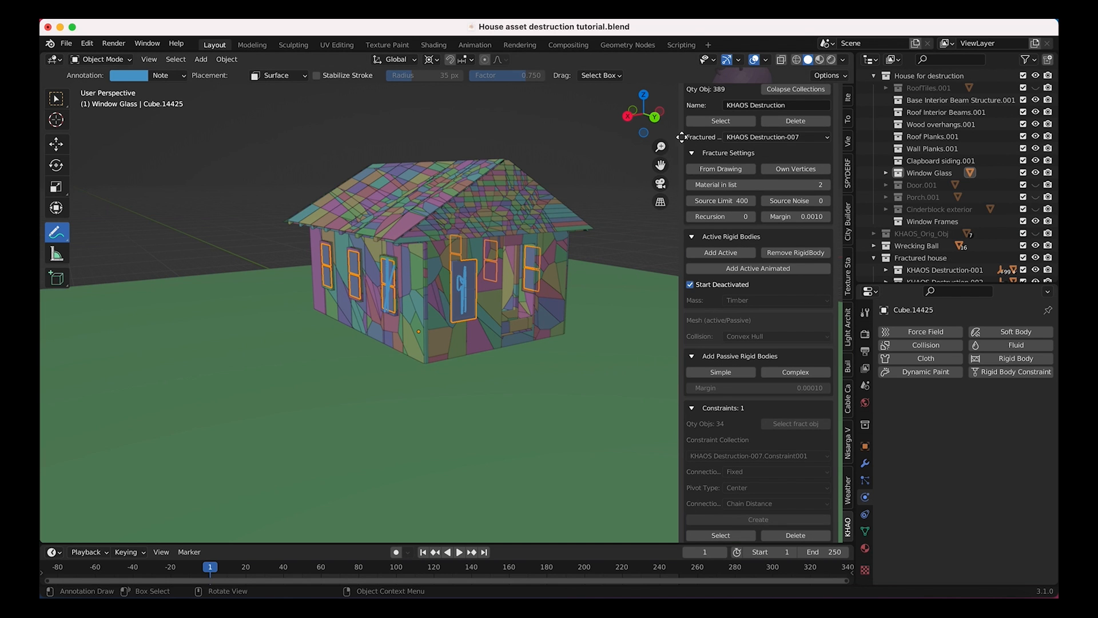
Fracture the window glass from the drawn strokes and inspect the pieces on the front and side windows.
click(725, 171)
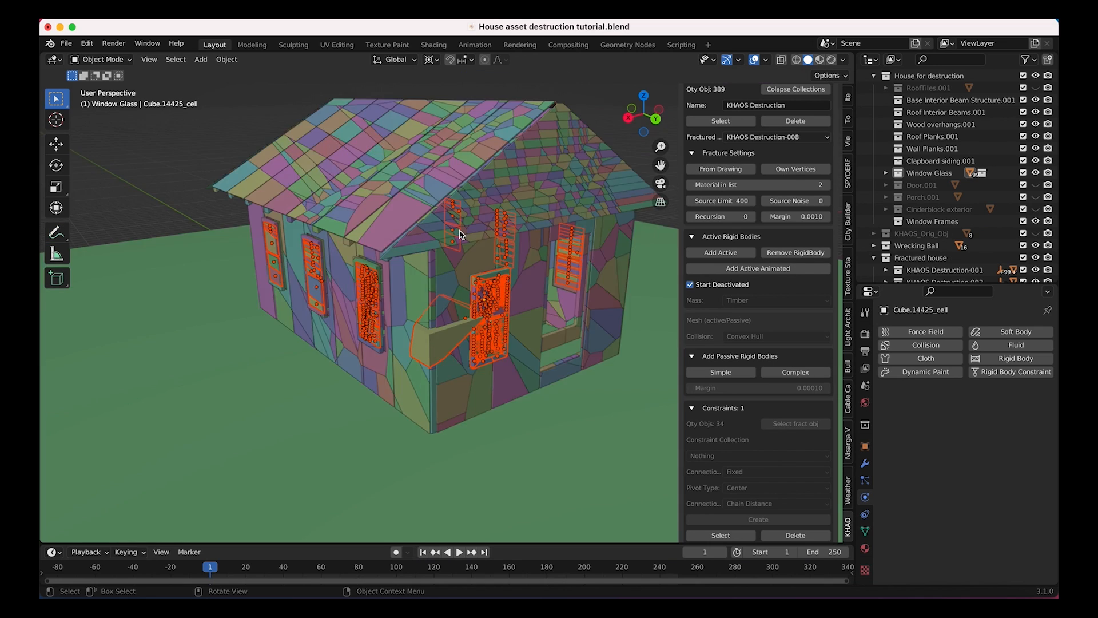
mouse_move(460, 231)
middle_down()
mouse_move(492, 275)
mouse_move(498, 265)
middle_up()
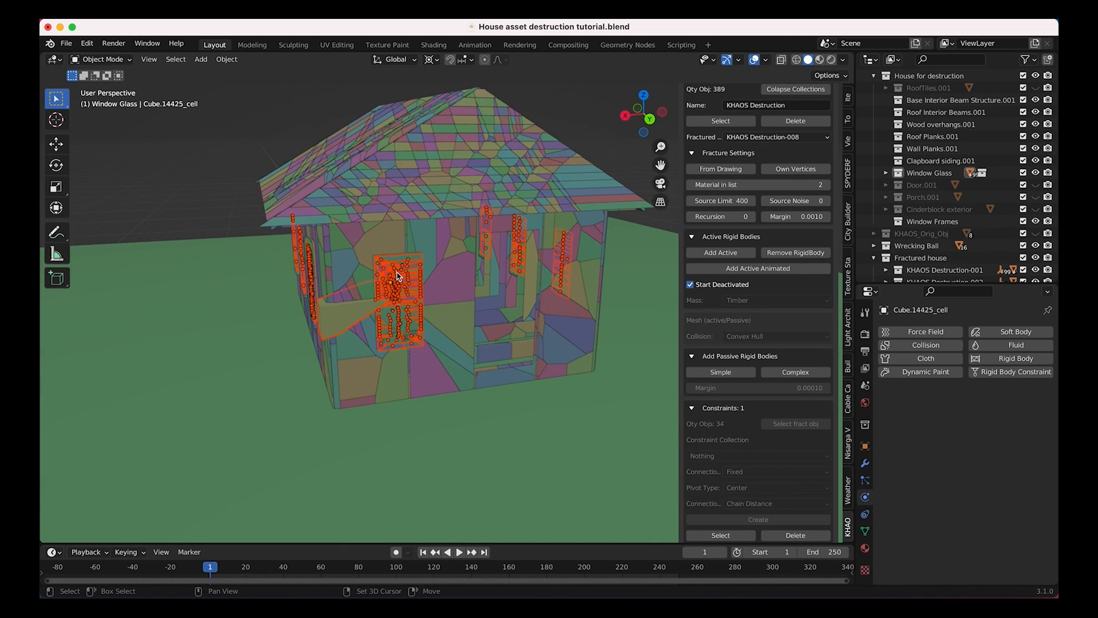
shift+middle_drag(397, 272, 396, 272)
scroll(409, 272, up, 5)
scroll(512, 229, down, 8)
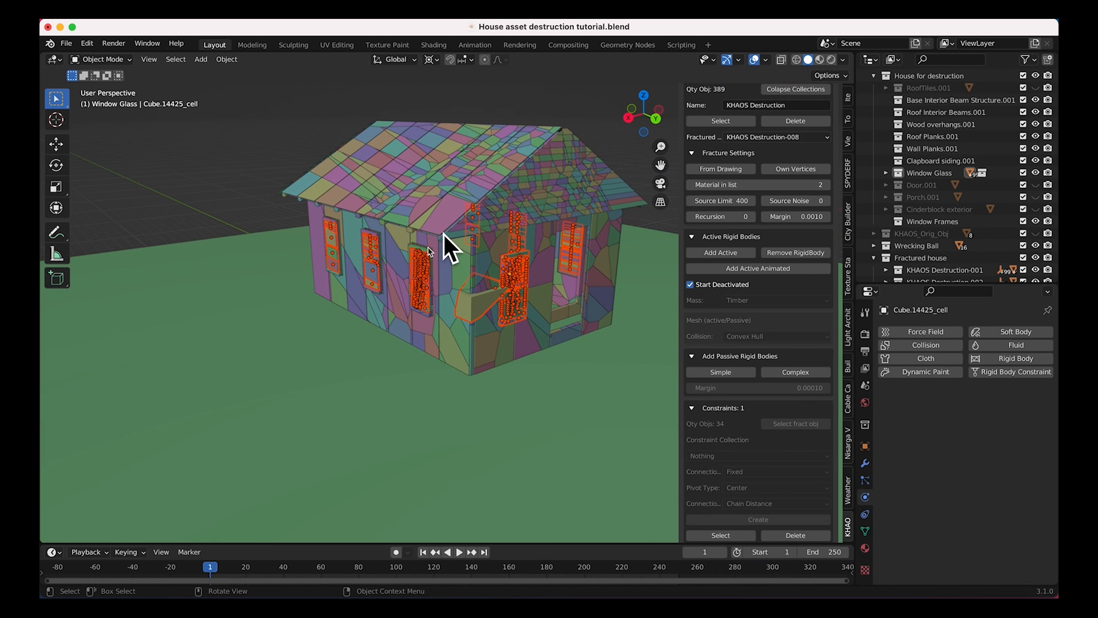
middle_drag(509, 316, 325, 216)
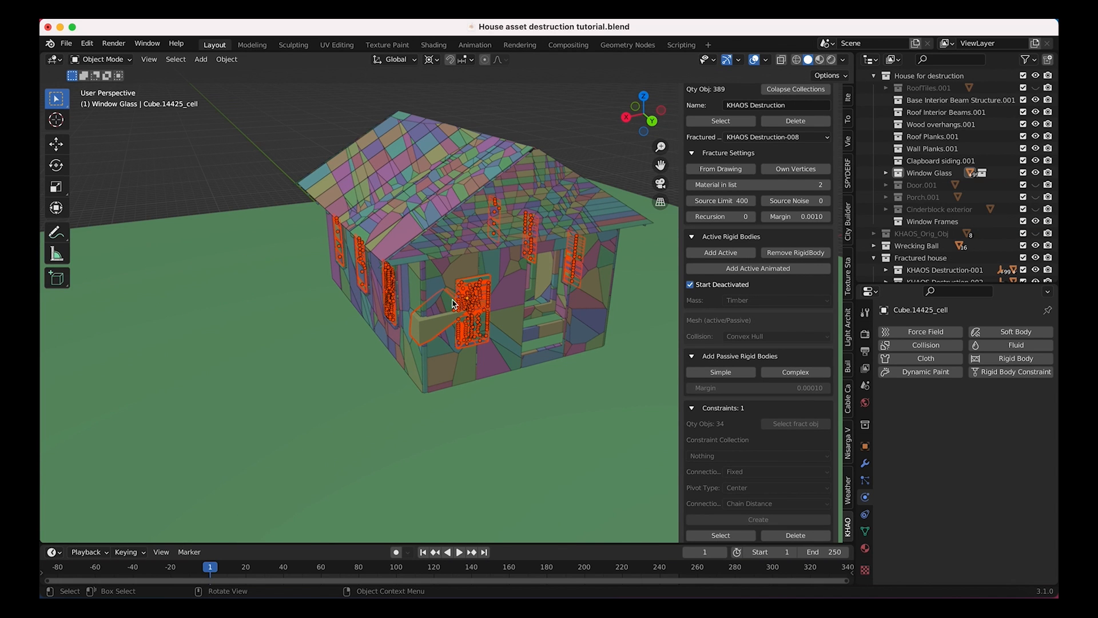
scroll(792, 169, up, 3)
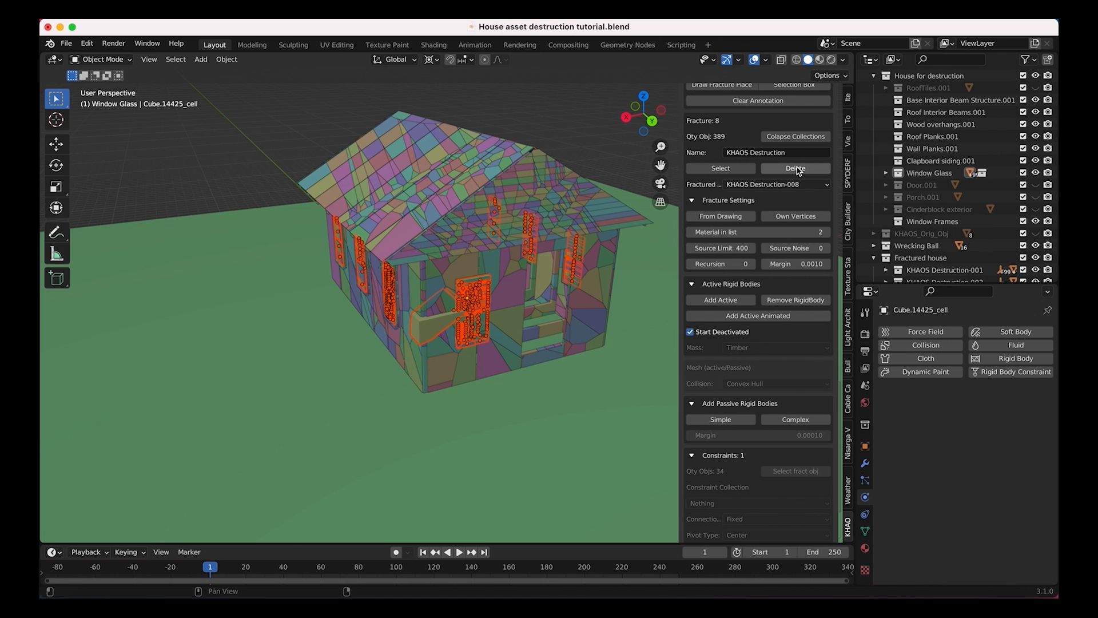
Delete the KHAOS Destruction-008 fracture and return the original glass object from KHAOS_Orig_Obj to the Window Glass collection.
click(796, 168)
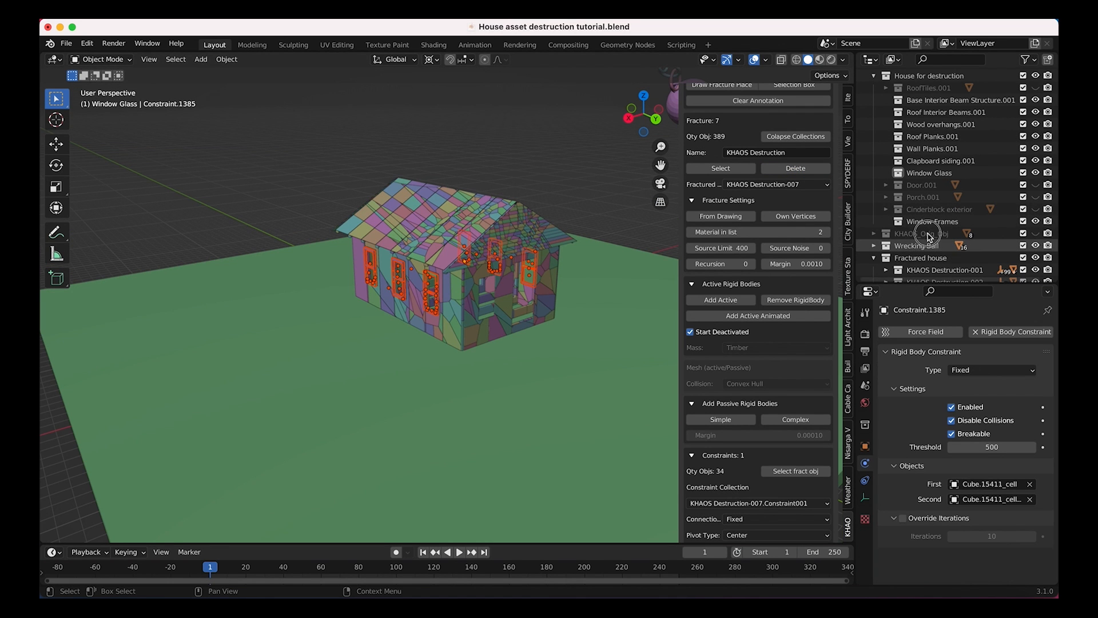
click(1034, 236)
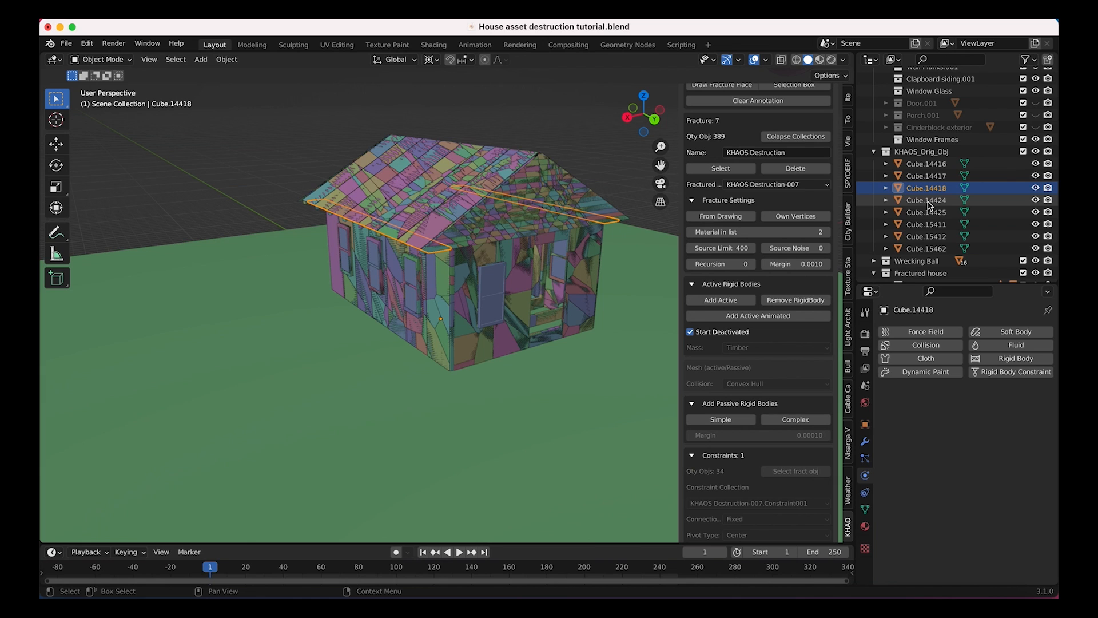
click(927, 201)
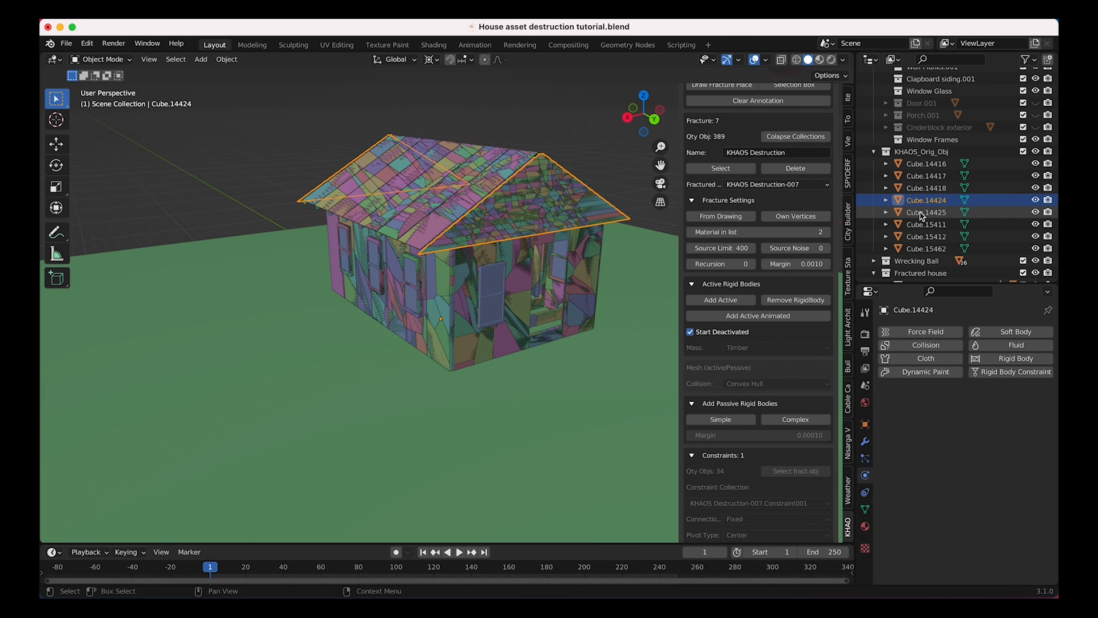
click(921, 216)
drag(916, 214, 927, 92)
click(1035, 164)
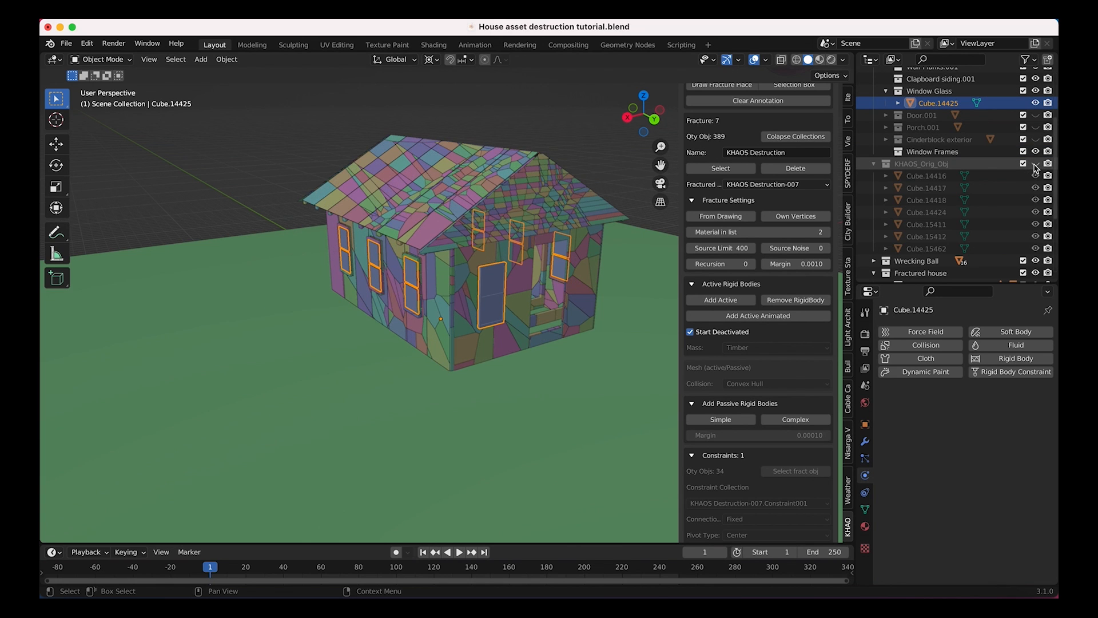
click(873, 163)
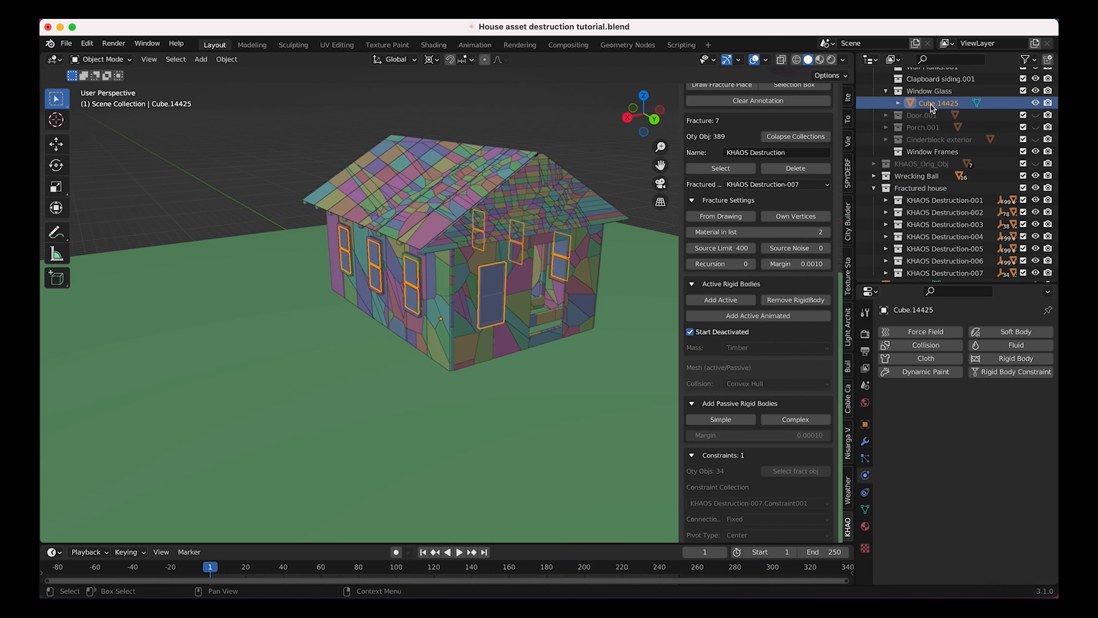
Examine the unfractured window glass around the house, looking closely at the front window.
scroll(531, 223, left, 10)
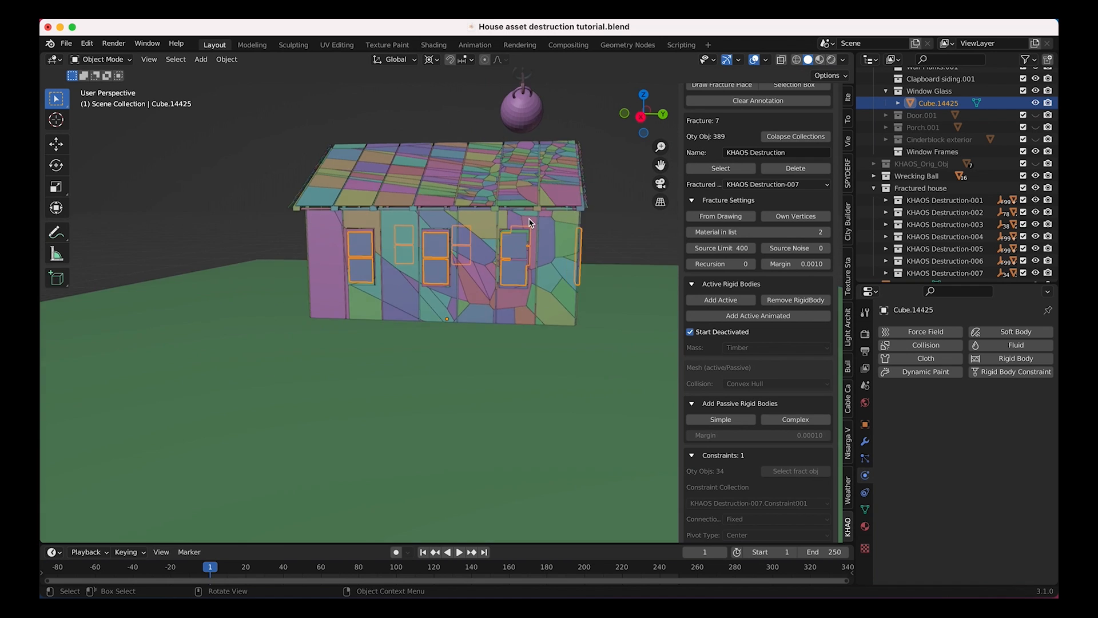
scroll(531, 223, right, 12)
scroll(531, 223, left, 5)
scroll(530, 223, right, 6)
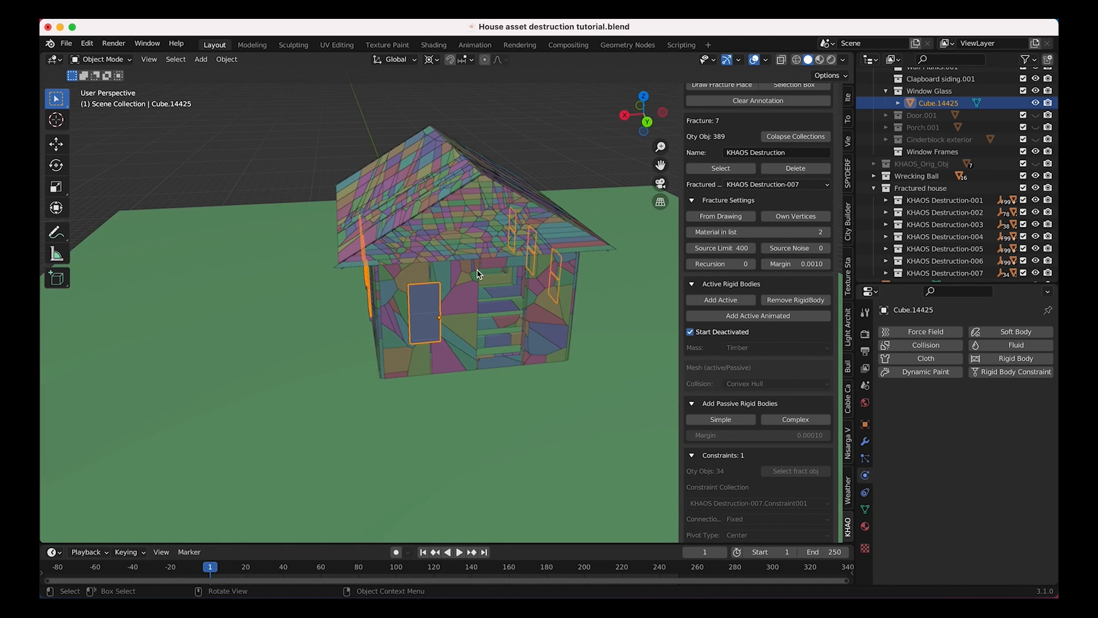
scroll(512, 235, left, 6)
scroll(512, 234, up, 6)
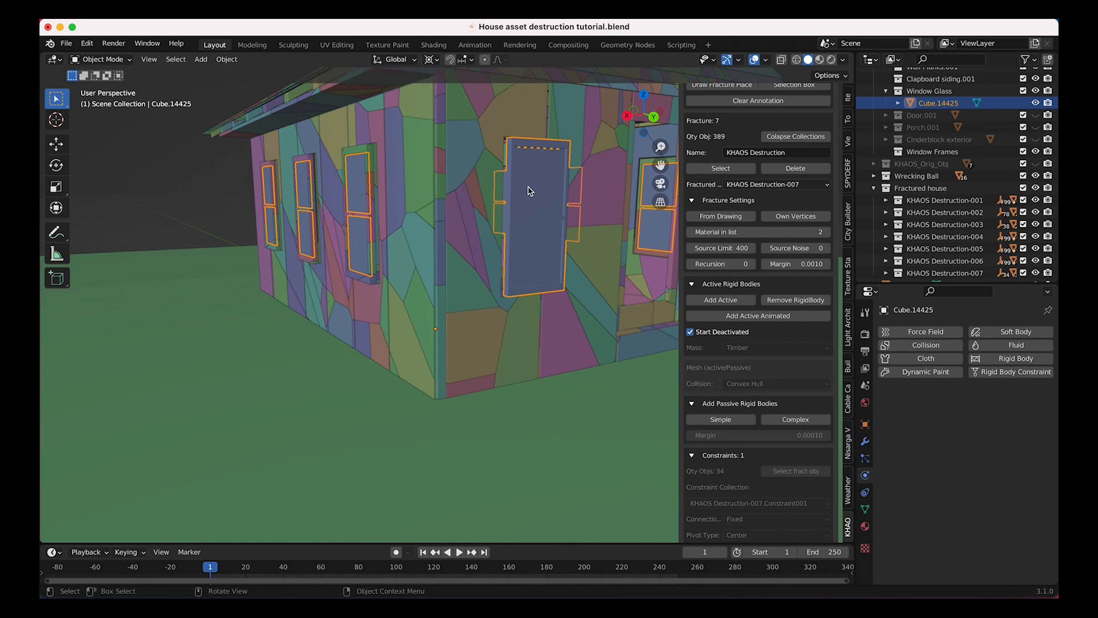
scroll(521, 266, down, 5)
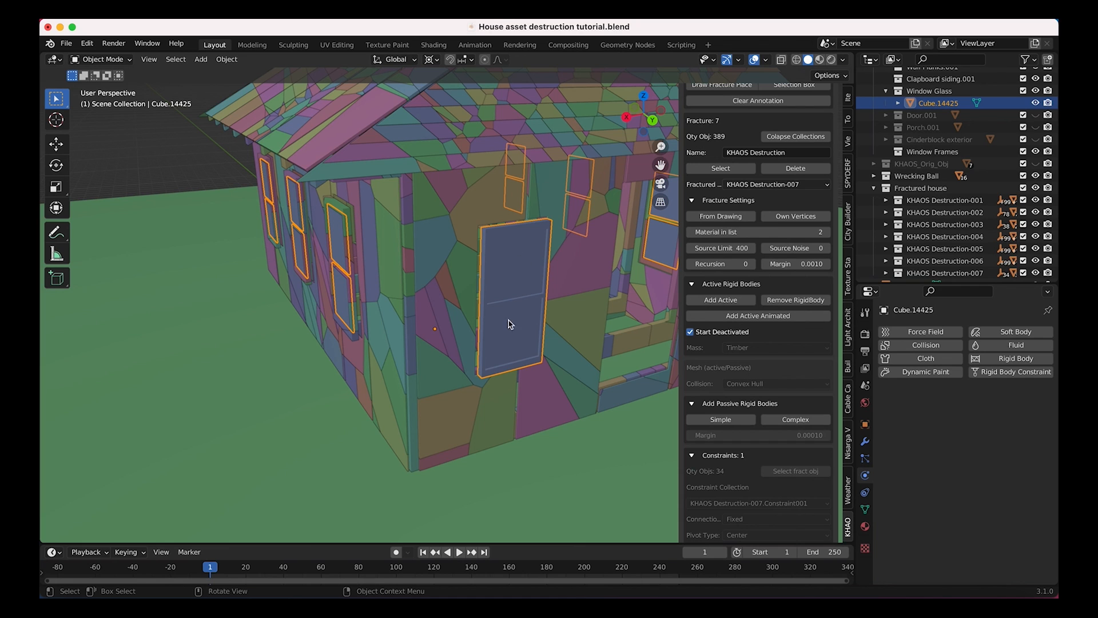
Enter Edit Mode on the window glass object and switch the viewport to wireframe shading.
click(103, 59)
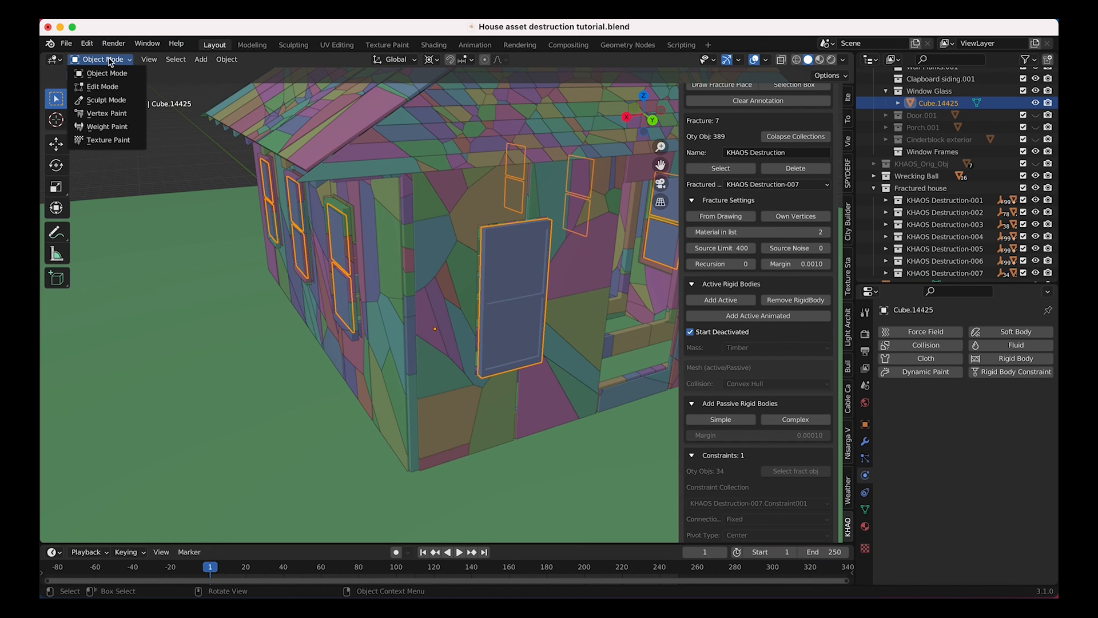
click(98, 87)
scroll(322, 167, down, 5)
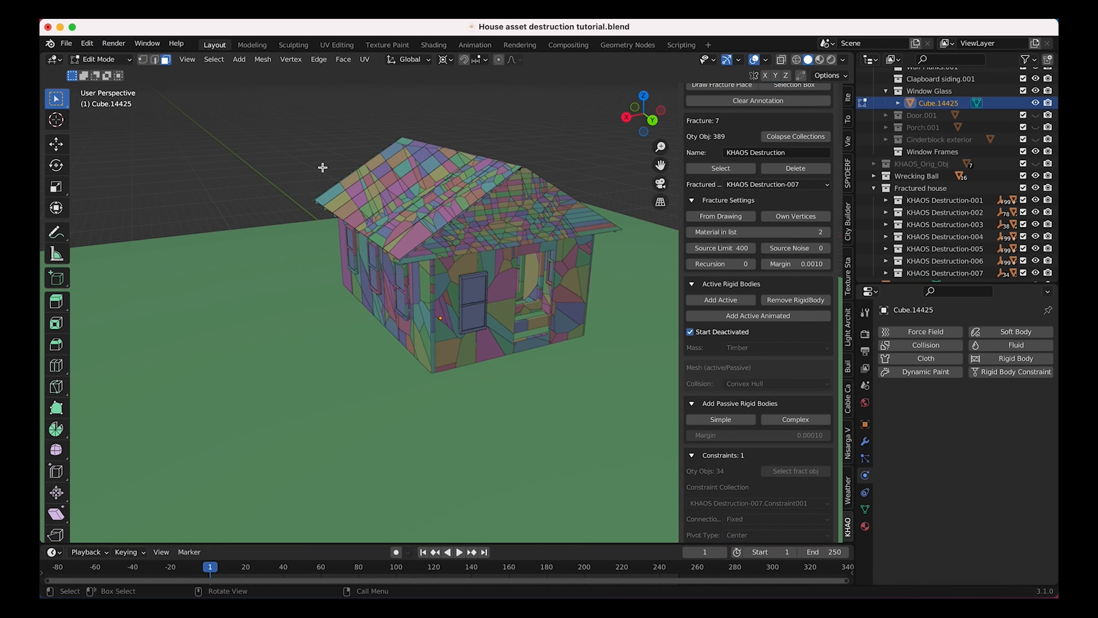
key(z)
click(212, 172)
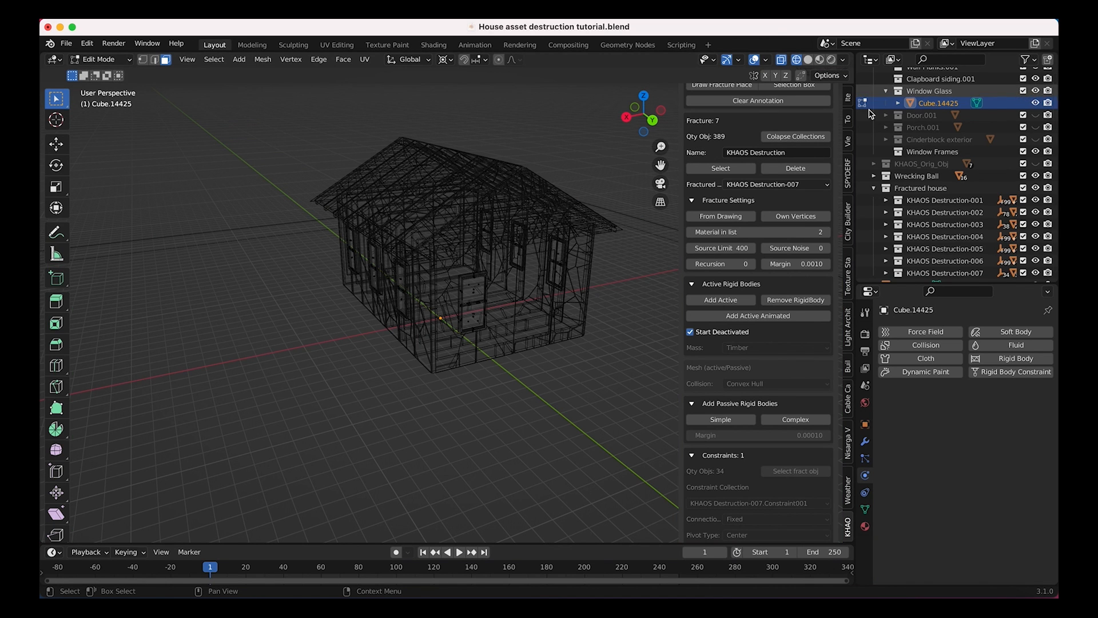
Isolate the Window Glass collection, keeping the viewport in wireframe shading.
right_click(938, 91)
mouse_move(850, 226)
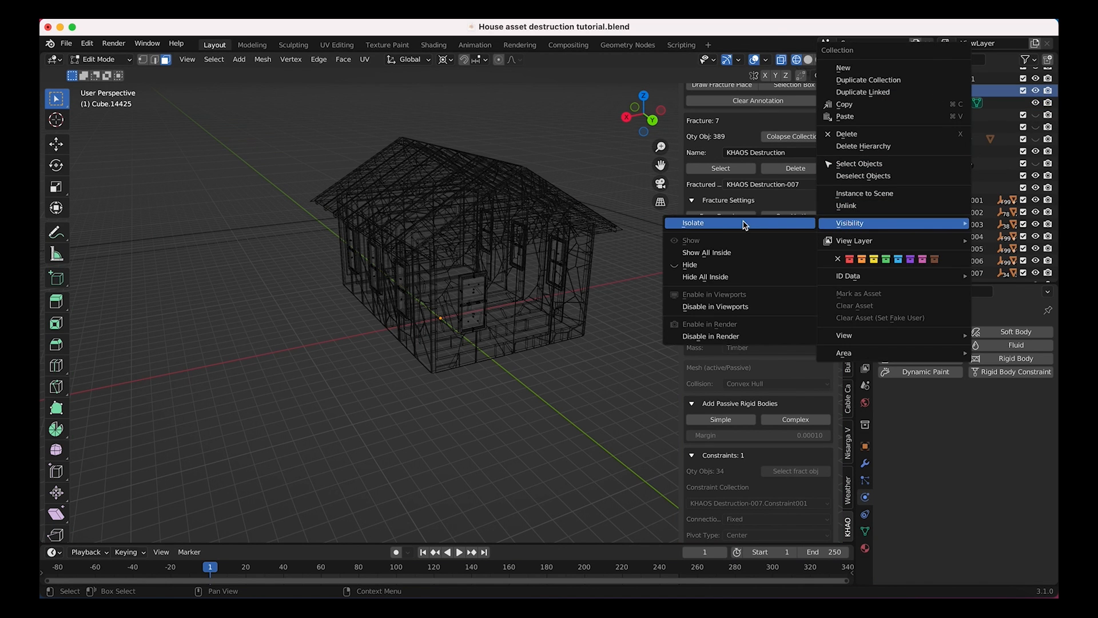
click(713, 228)
key(z)
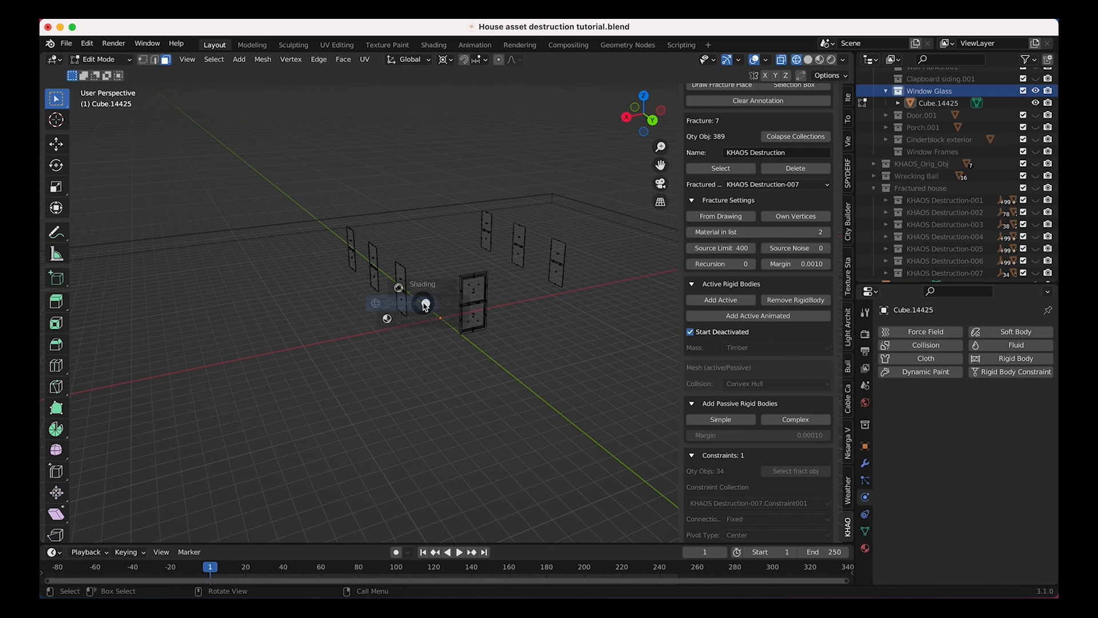
click(319, 303)
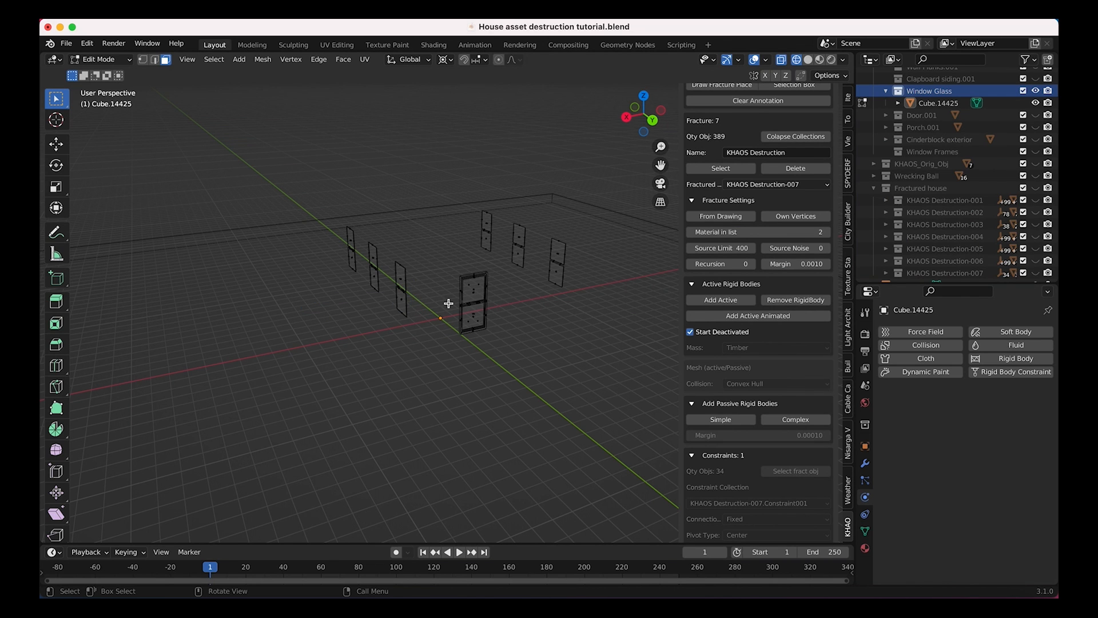
scroll(448, 303, up, 1)
shift+scroll(448, 303, right, 3)
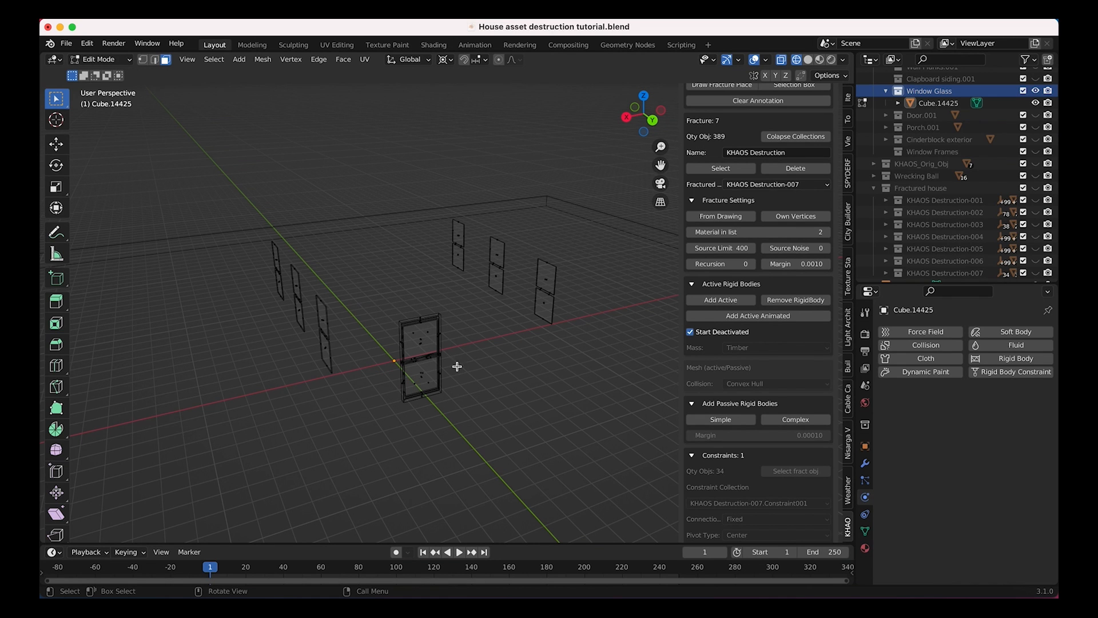
Separate the whole window glass mesh by loose parts and return to Object Mode.
drag(610, 175, 153, 504)
click(263, 60)
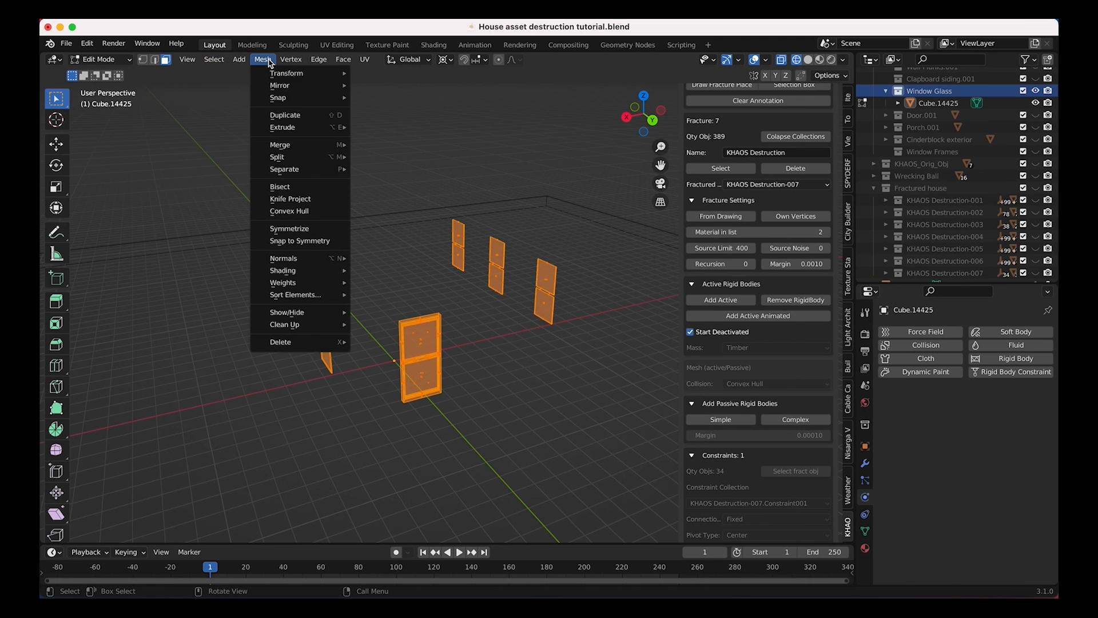
mouse_move(280, 169)
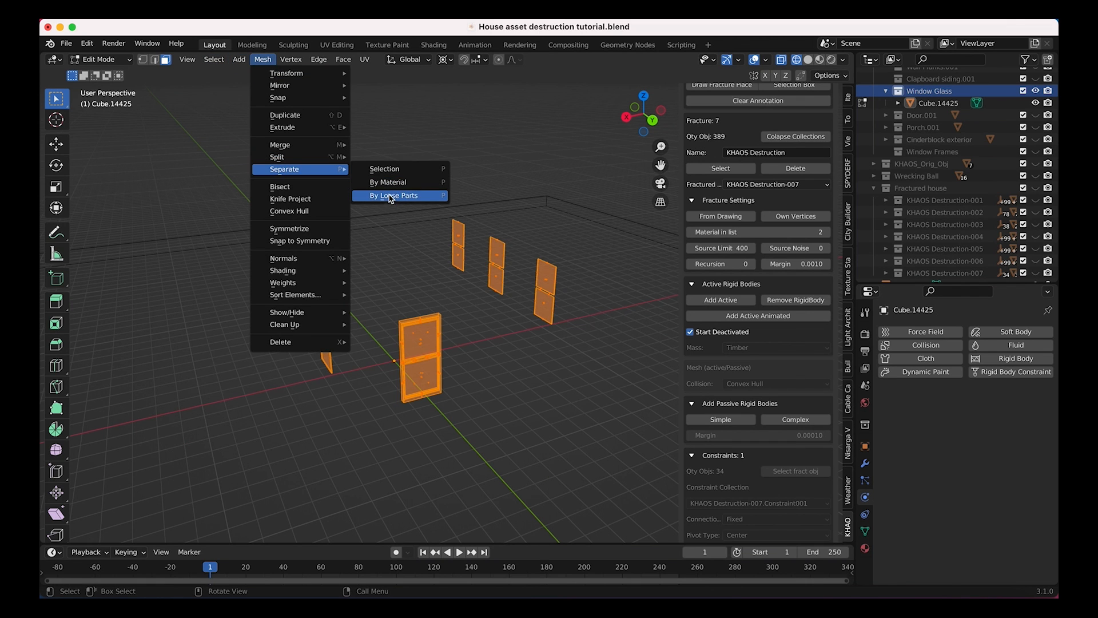
click(391, 196)
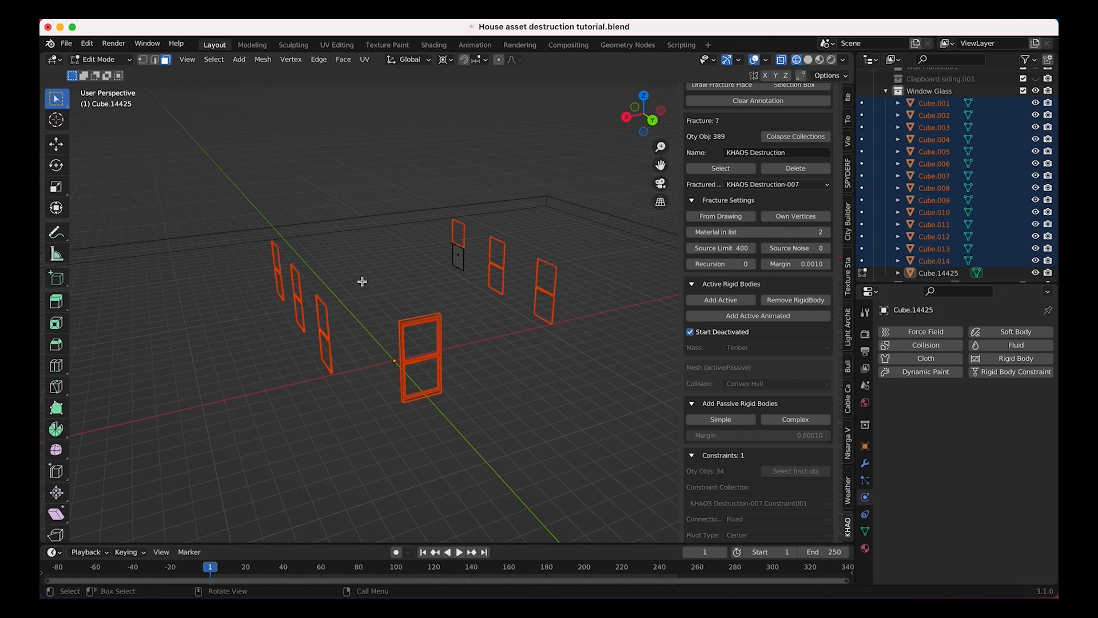
click(100, 60)
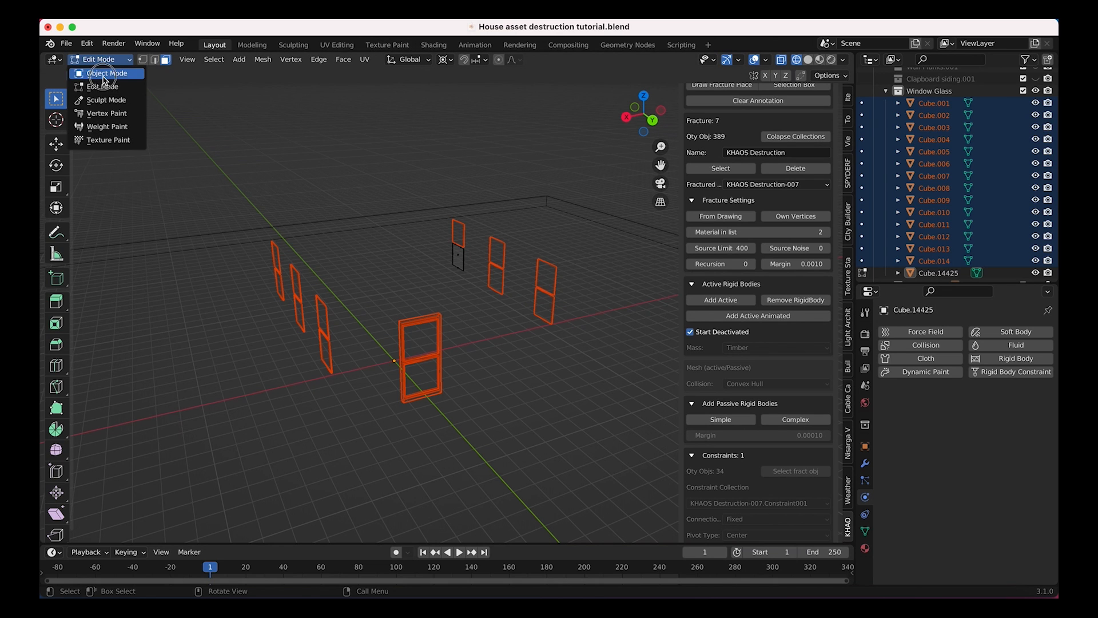
click(108, 72)
Select the front window's frame, try moving it off the glass, and place it in the Window Frames collection.
click(422, 321)
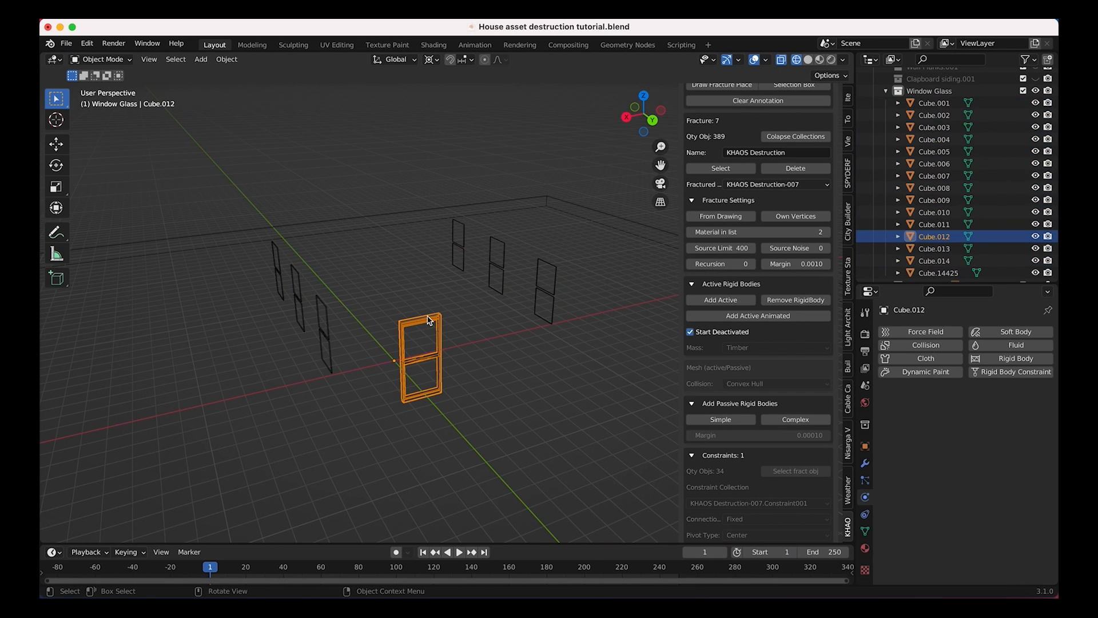
key(g)
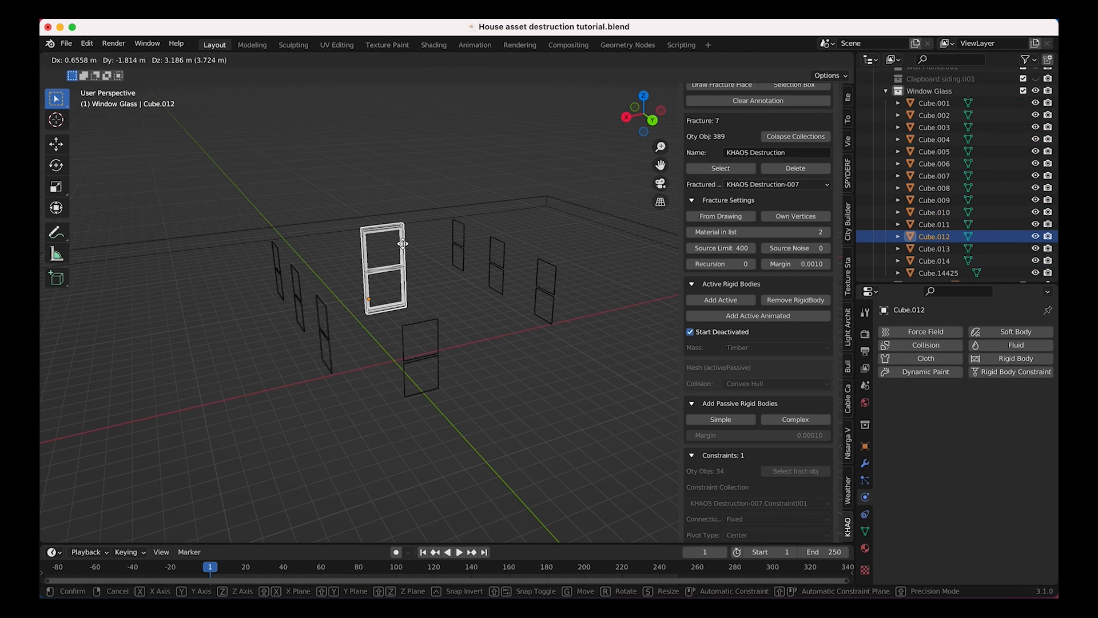
click(408, 236)
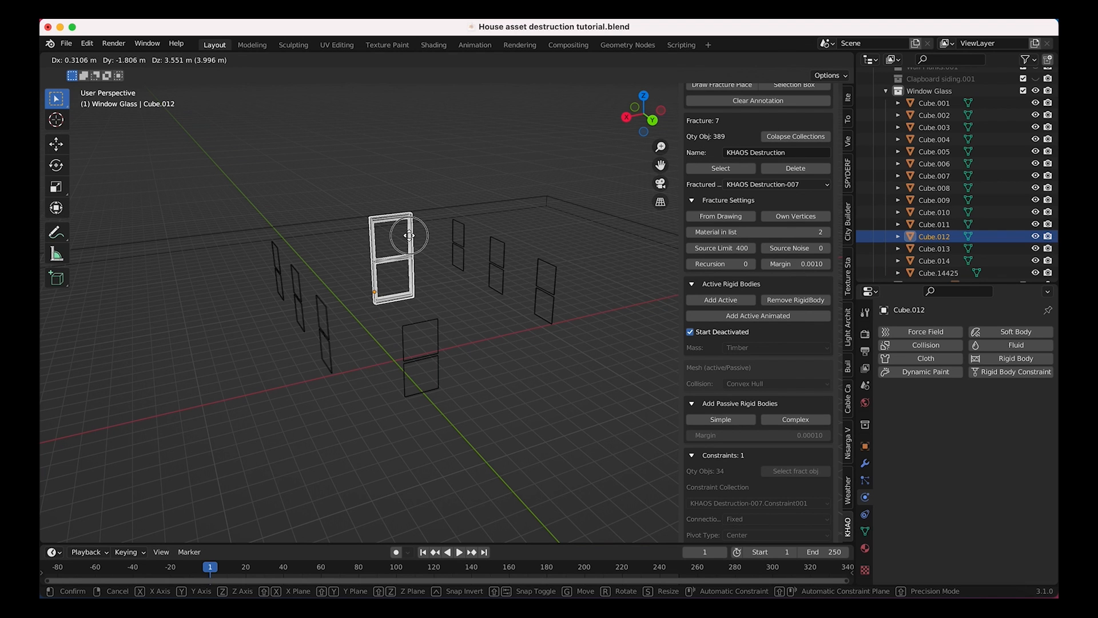
key(m)
click(431, 324)
Select all the remaining glass panes and join them into one object.
middle_drag(533, 218, 524, 285)
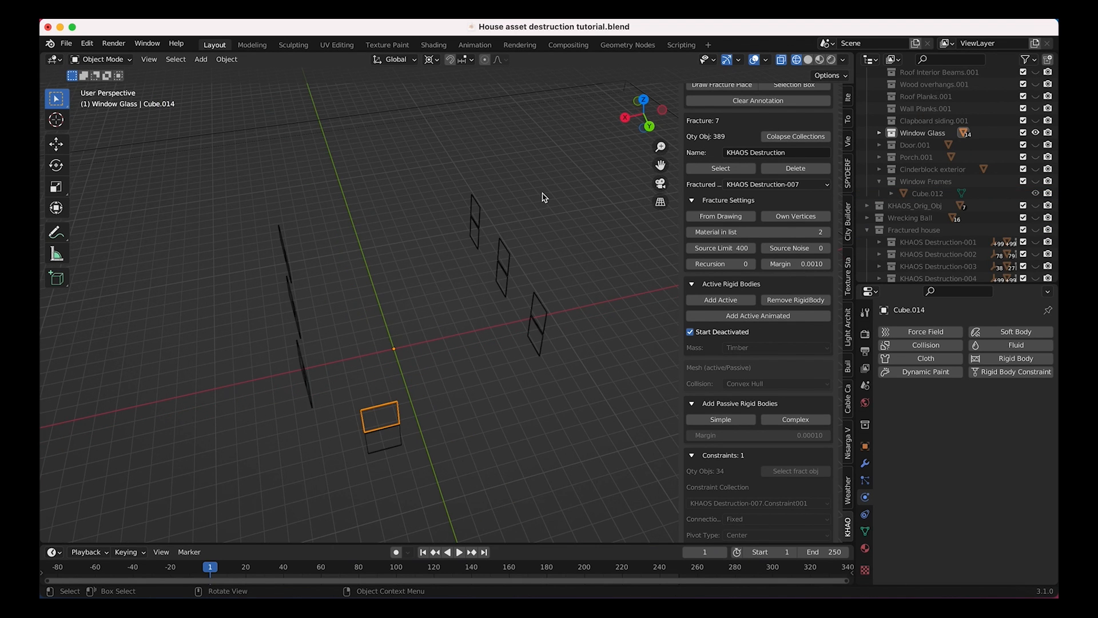
middle_drag(544, 196, 595, 176)
drag(577, 177, 265, 448)
mouse_move(422, 336)
middle_down()
mouse_move(443, 305)
mouse_move(422, 333)
mouse_move(429, 326)
middle_up()
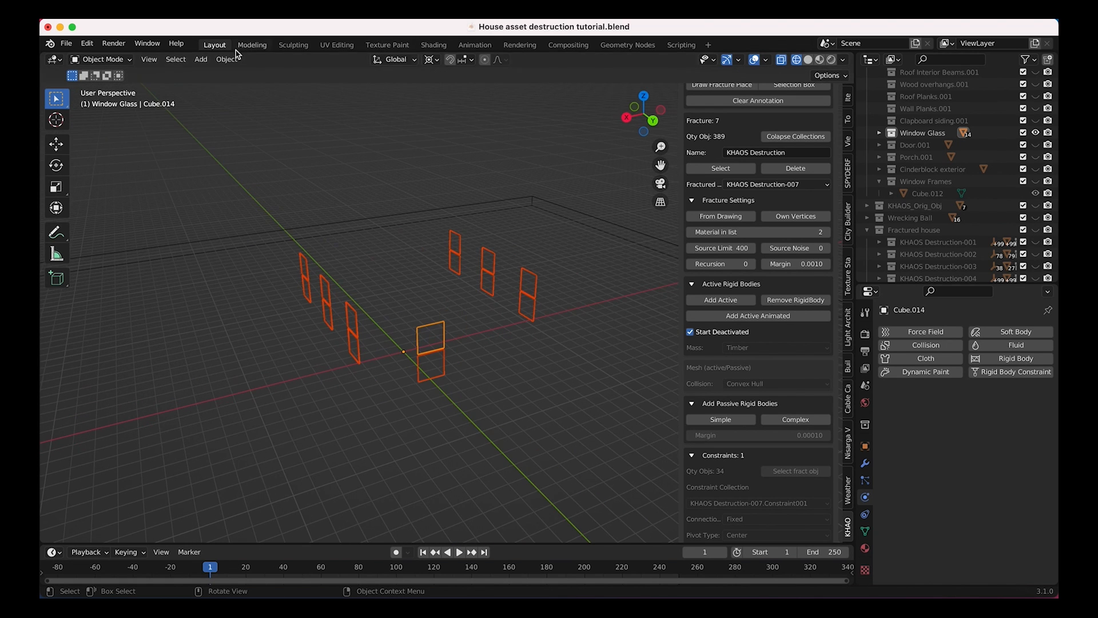
click(227, 59)
click(245, 176)
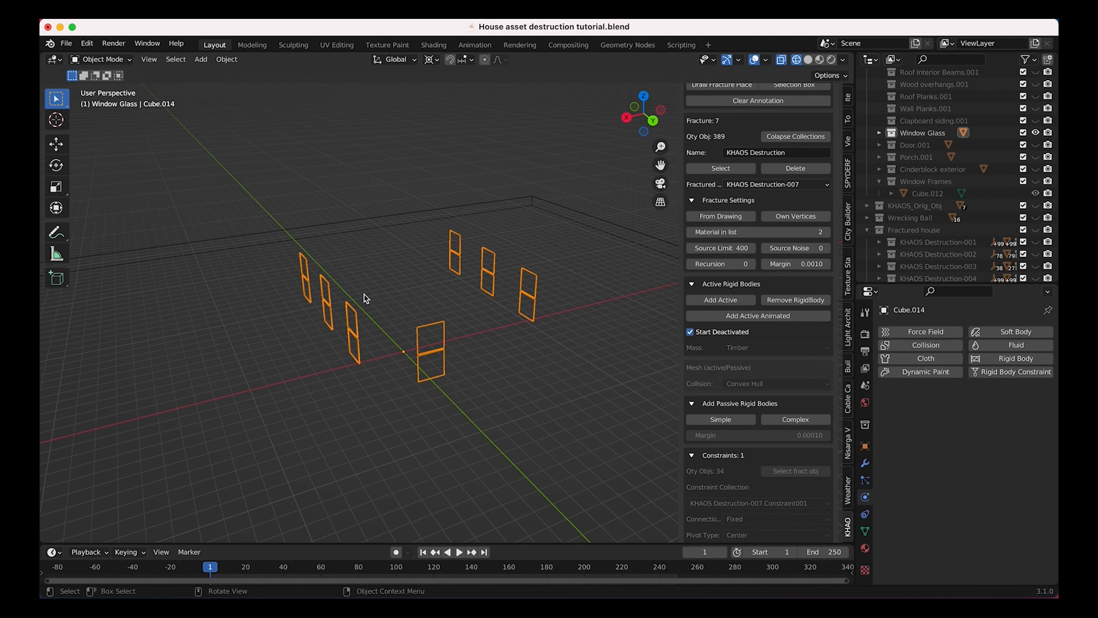
middle_drag(278, 349, 277, 345)
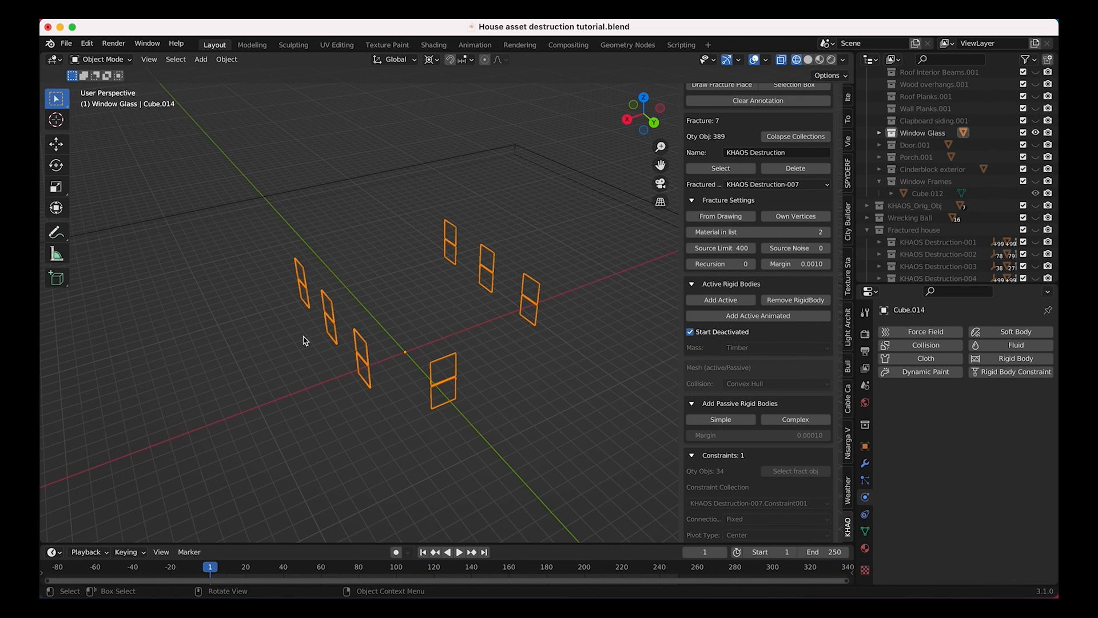
Draw fracture strokes over several of the joined window panes and fracture the glass from the drawing with a source limit of 400.
middle_drag(375, 335, 379, 329)
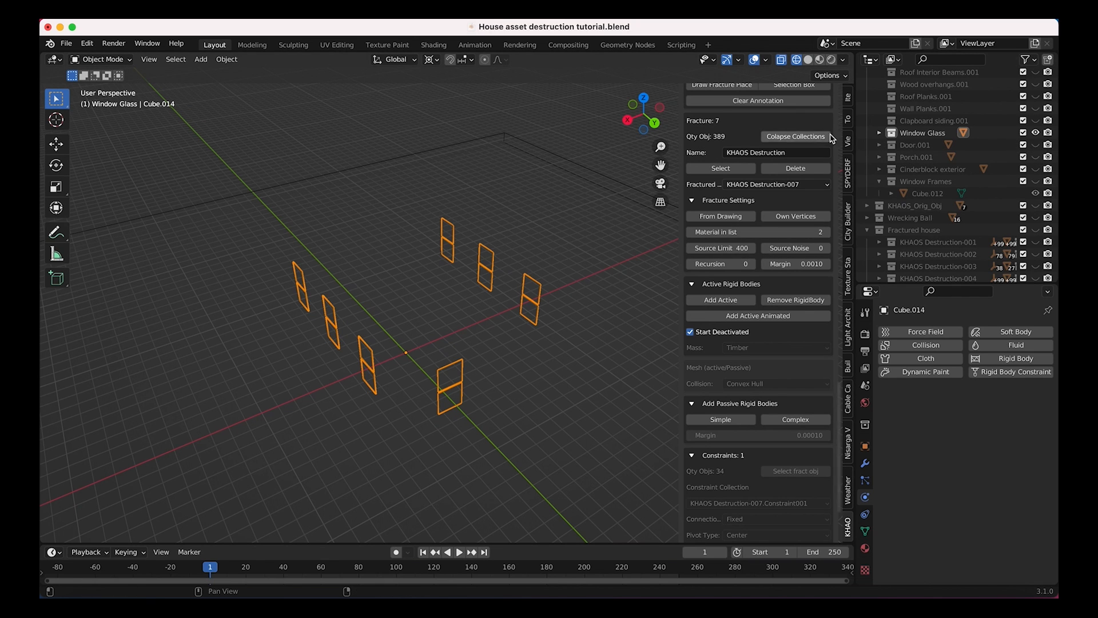
scroll(788, 207, up, 5)
click(718, 183)
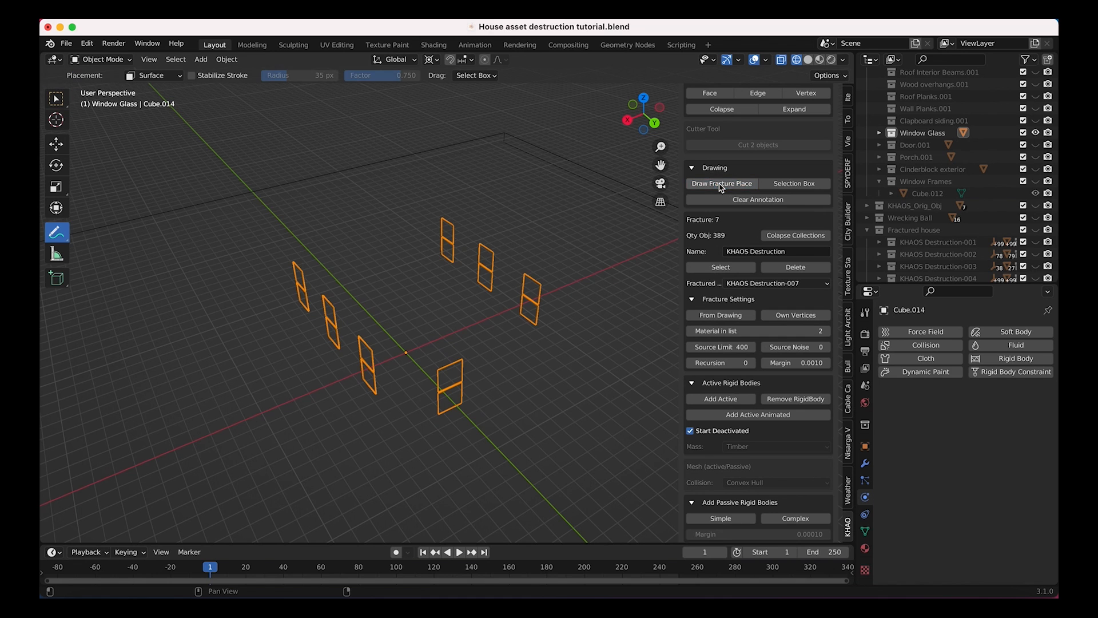
middle_drag(445, 235, 446, 255)
drag(533, 322, 534, 351)
drag(434, 370, 439, 355)
drag(525, 265, 527, 311)
drag(468, 249, 462, 311)
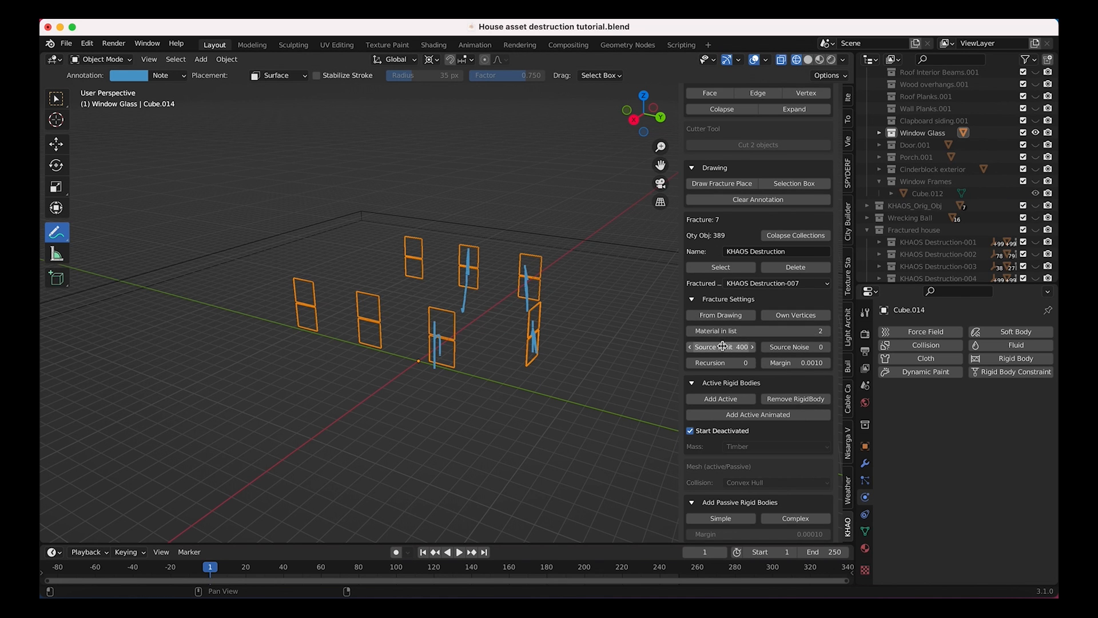
click(722, 317)
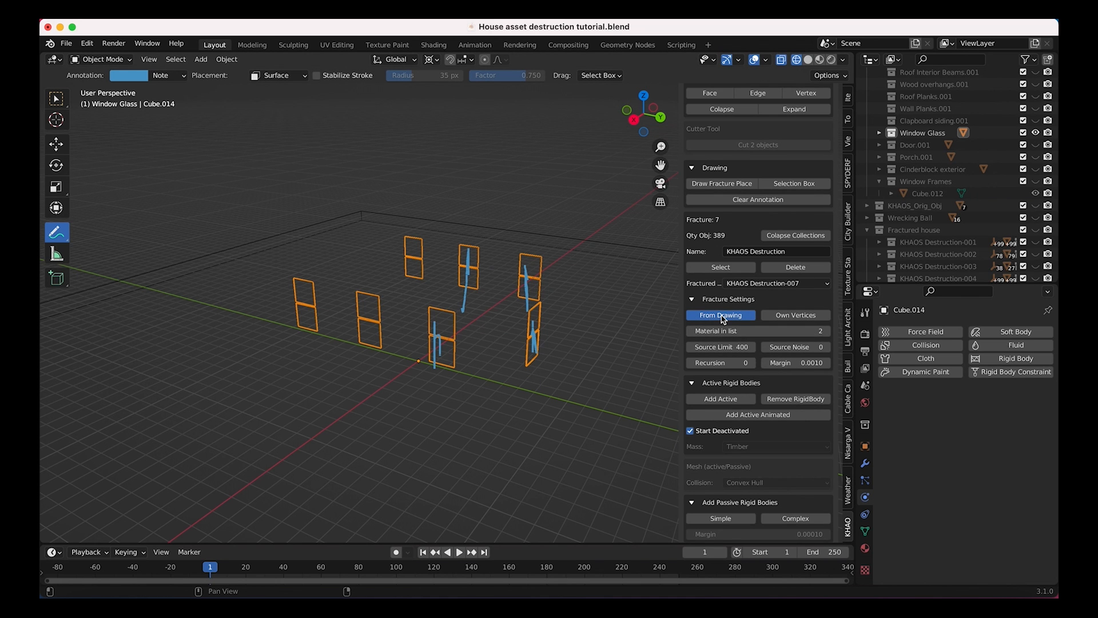
Examine the crack pattern of the fractured window glass from several angles.
scroll(532, 301, right, 10)
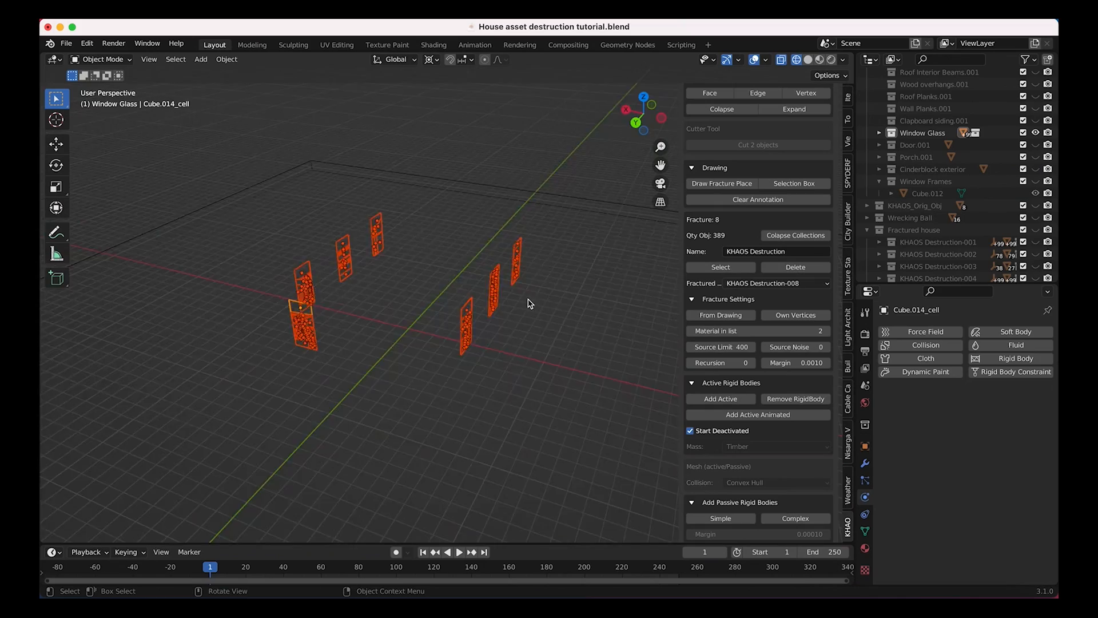
scroll(531, 300, left, 10)
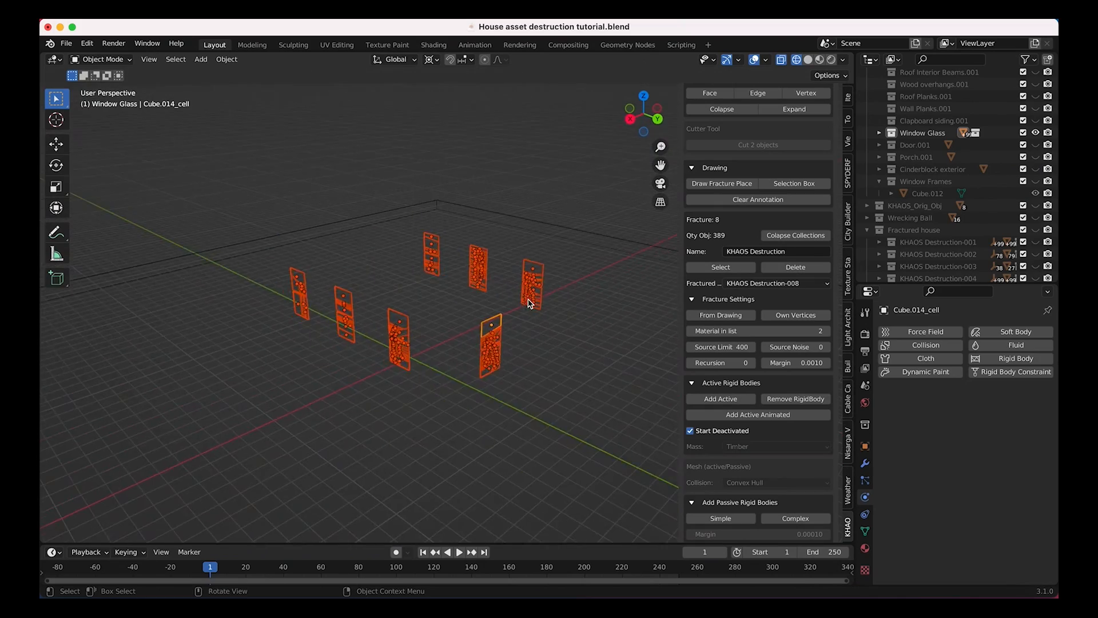
scroll(531, 302, right, 10)
scroll(531, 302, left, 10)
scroll(531, 303, up, 4)
scroll(531, 303, right, 4)
scroll(531, 302, left, 3)
scroll(531, 302, left, 3)
scroll(531, 302, right, 10)
scroll(531, 302, left, 10)
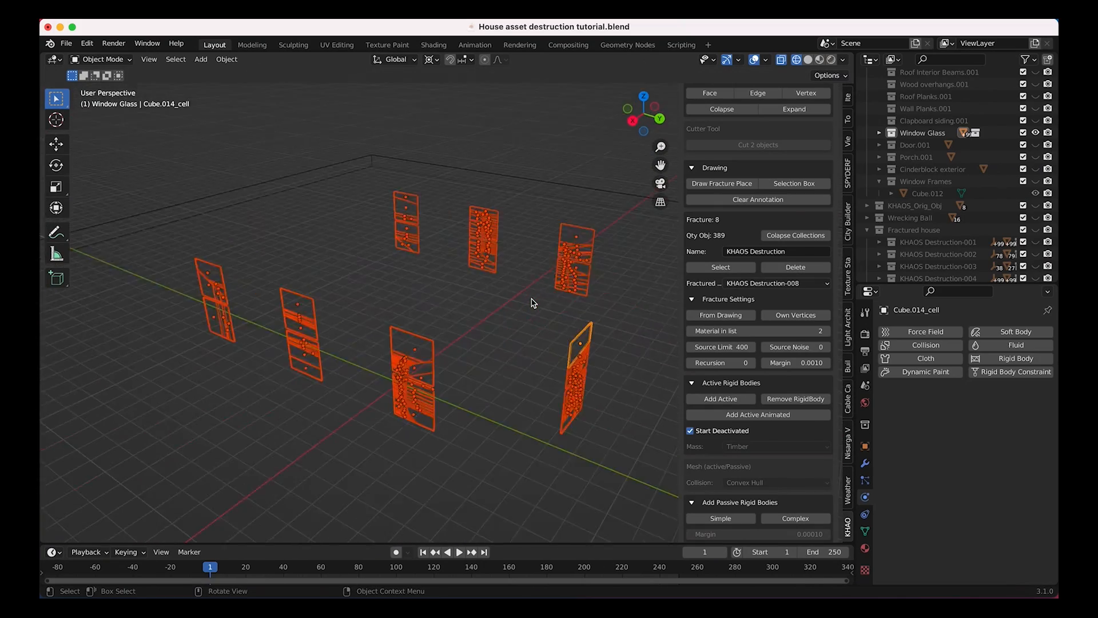
scroll(532, 303, right, 10)
scroll(531, 302, left, 10)
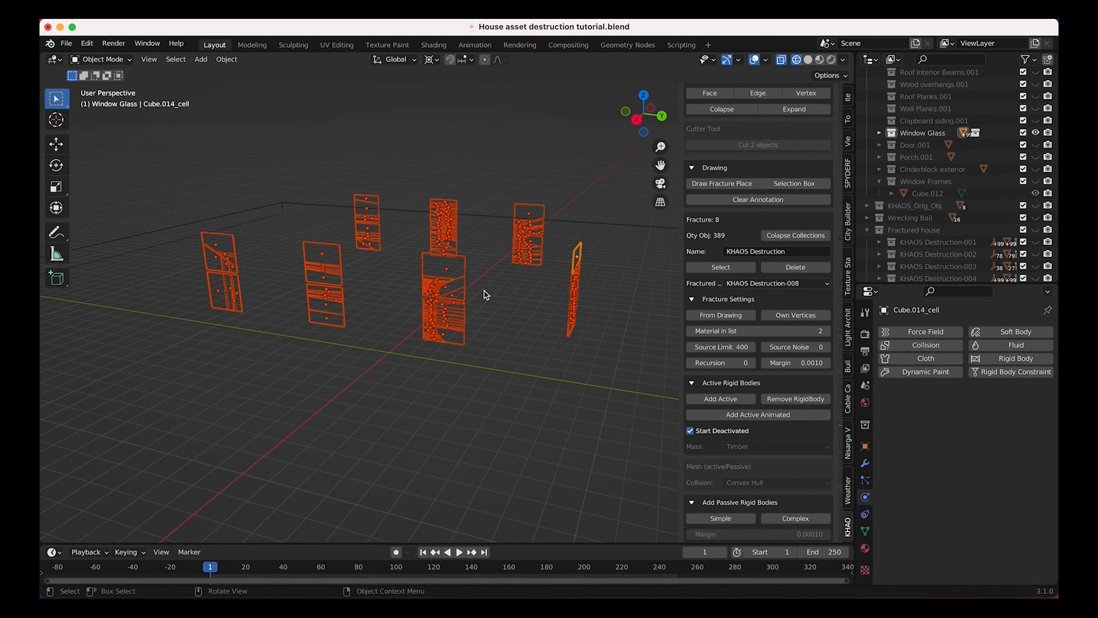
scroll(485, 294, up, 2)
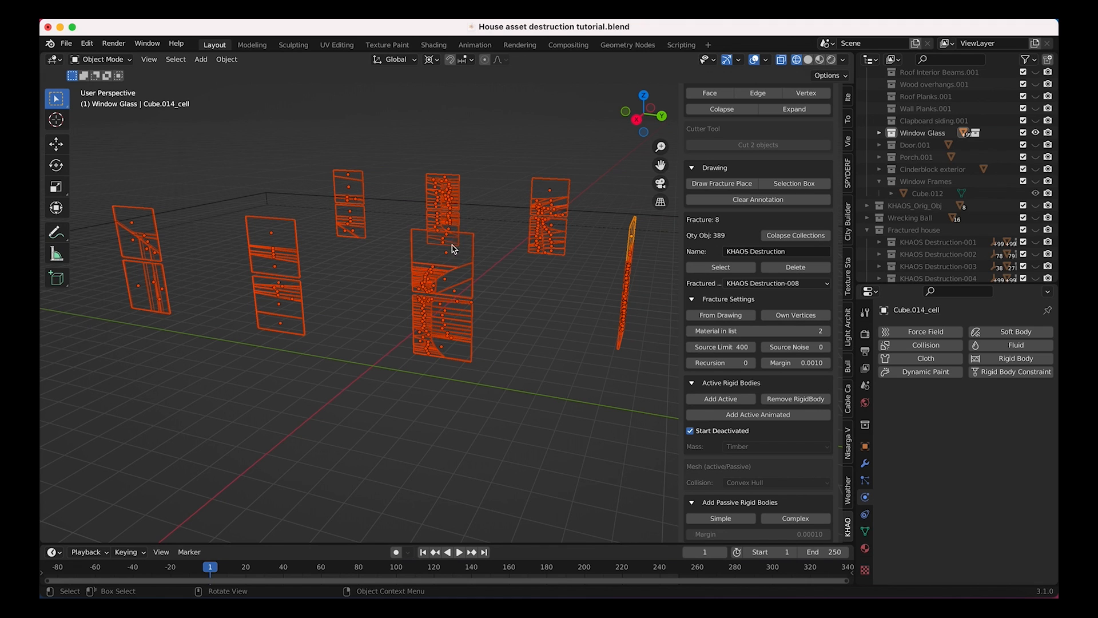
scroll(527, 310, down, 3)
scroll(527, 311, right, 10)
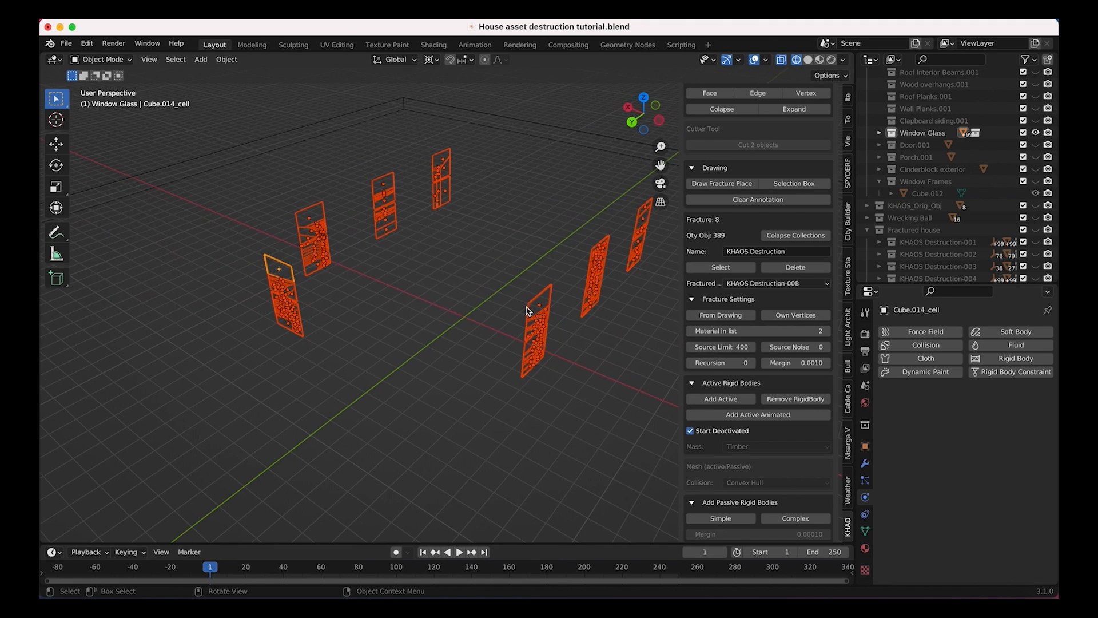
scroll(527, 311, right, 15)
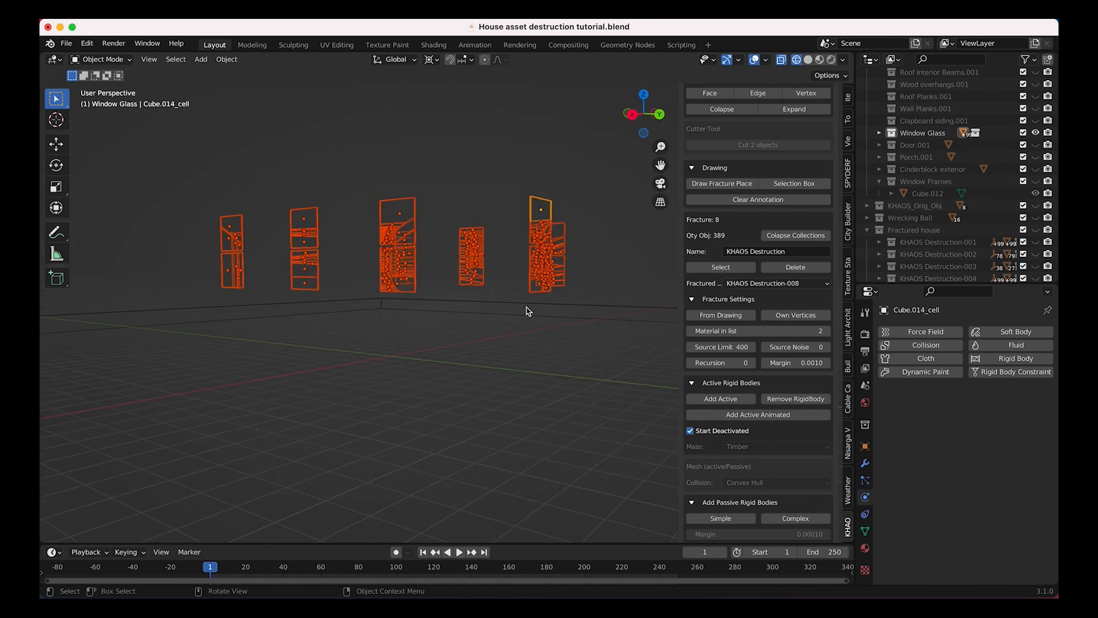
scroll(527, 310, right, 15)
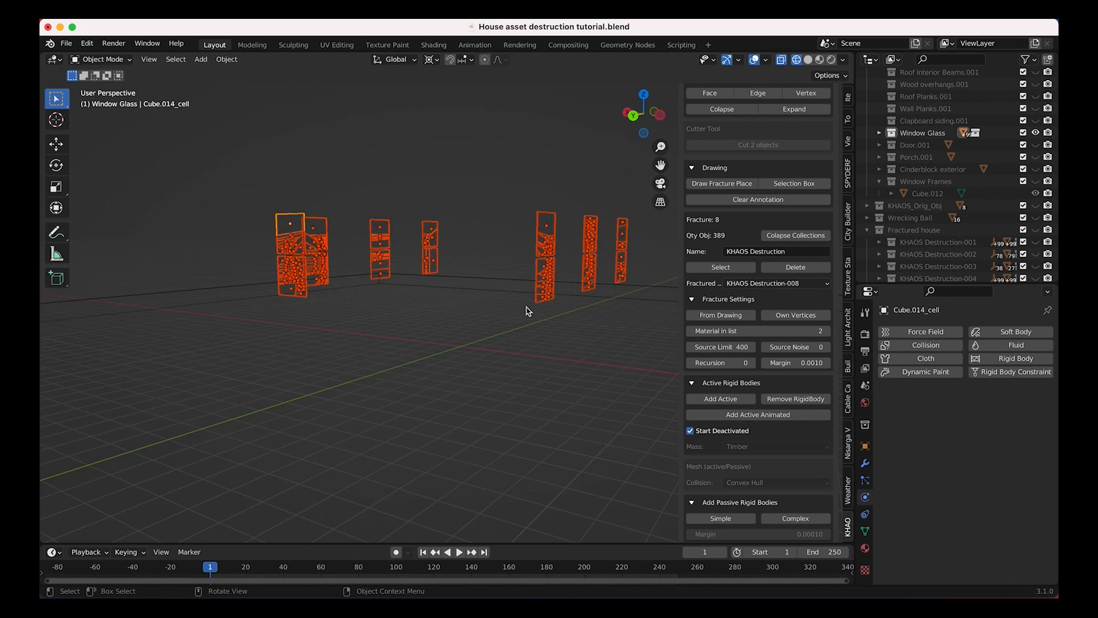
scroll(527, 310, right, 3)
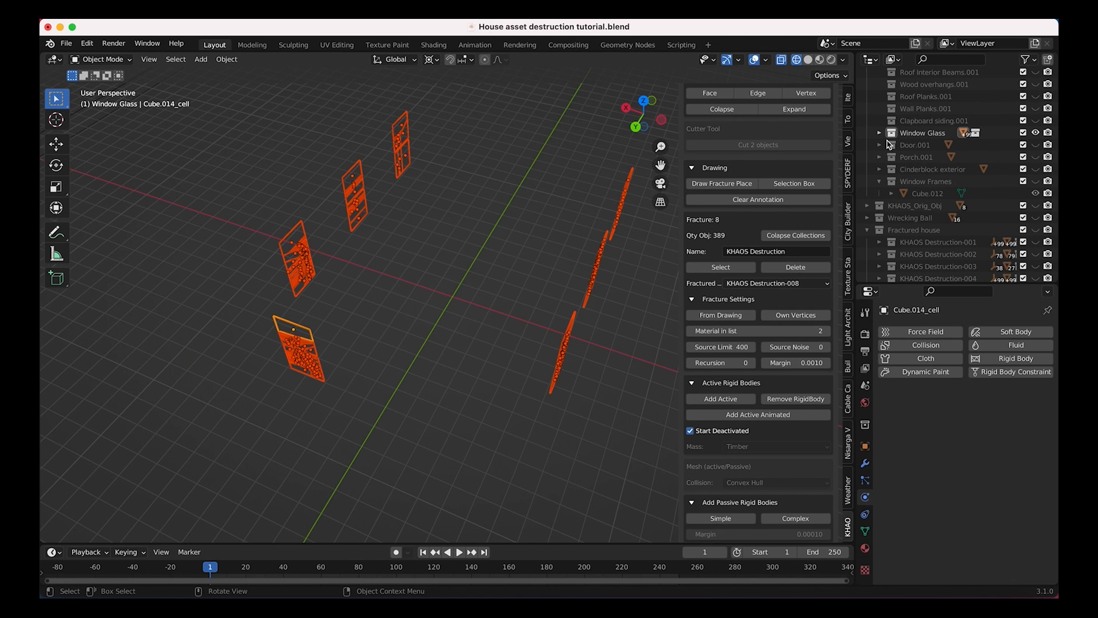
Move the KHAOS Destruction-008 collection out of Window Glass and into the Fractured house collection.
scroll(921, 221, down, 3)
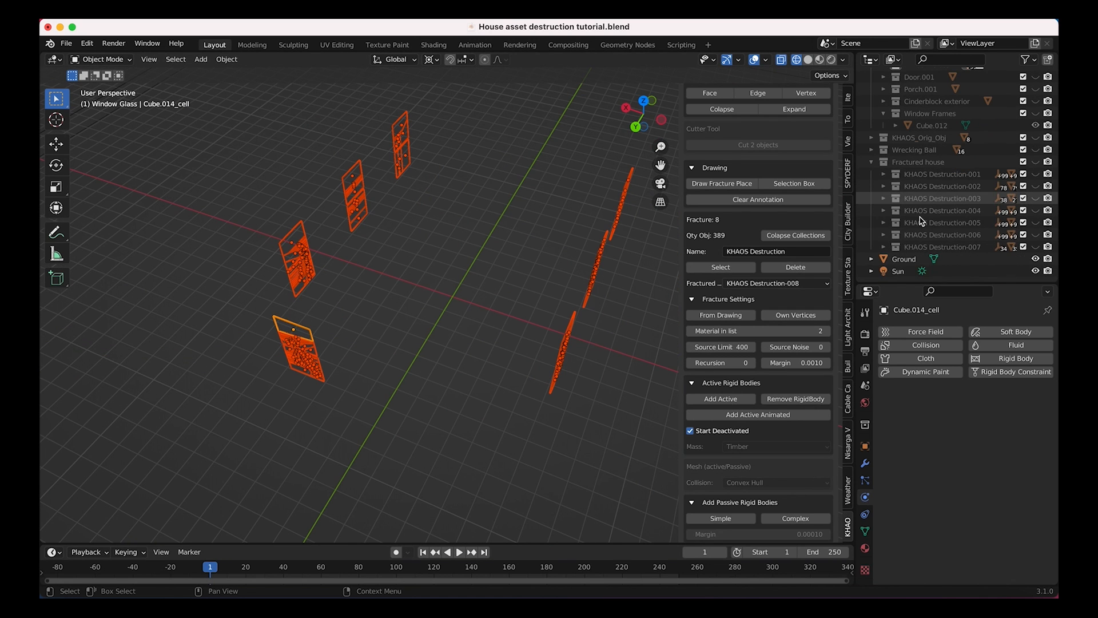
click(886, 247)
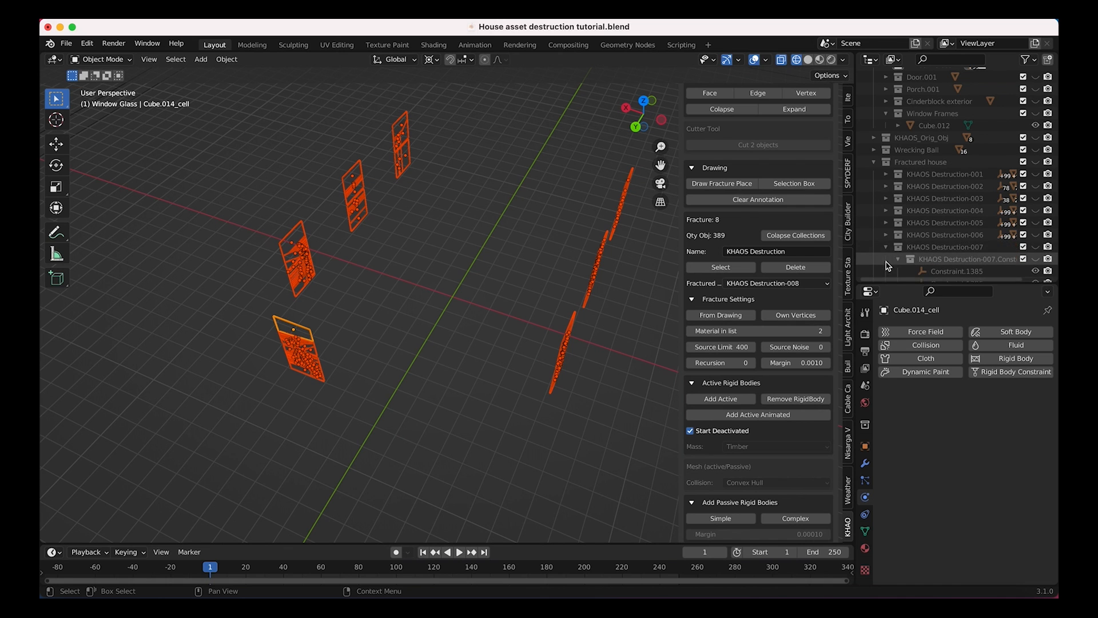
click(885, 246)
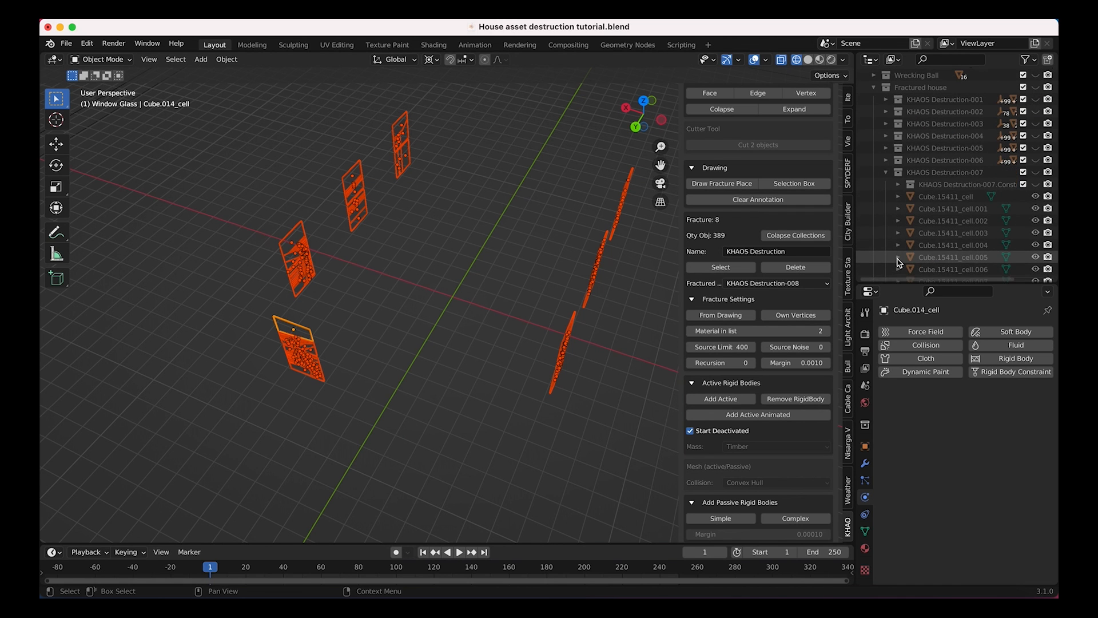
scroll(931, 162, up, 5)
click(876, 184)
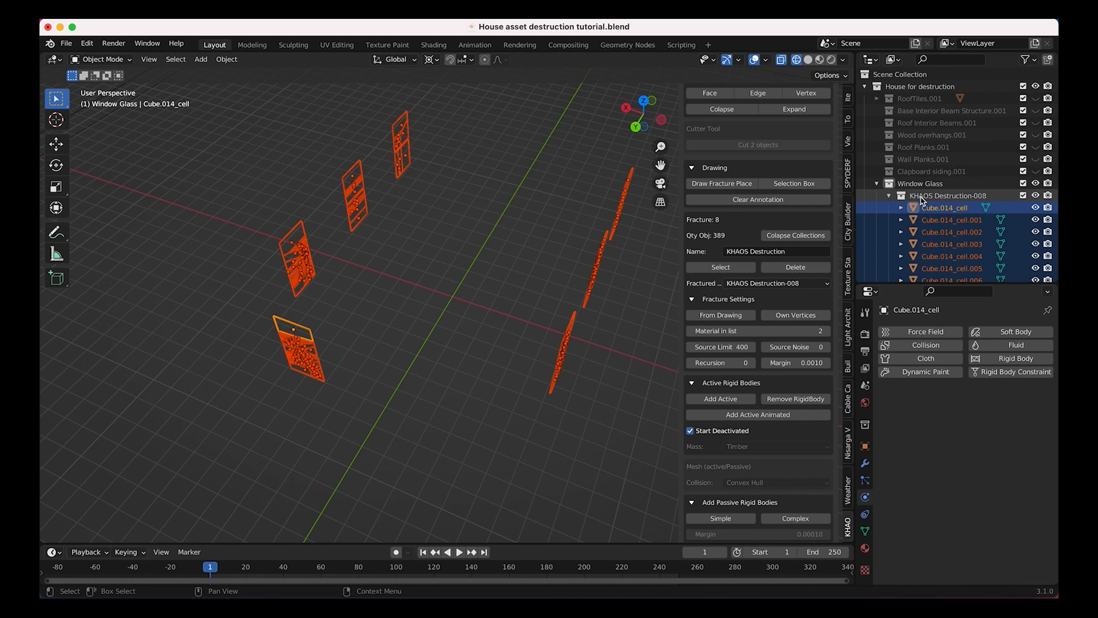
click(889, 196)
click(931, 197)
scroll(929, 223, down, 3)
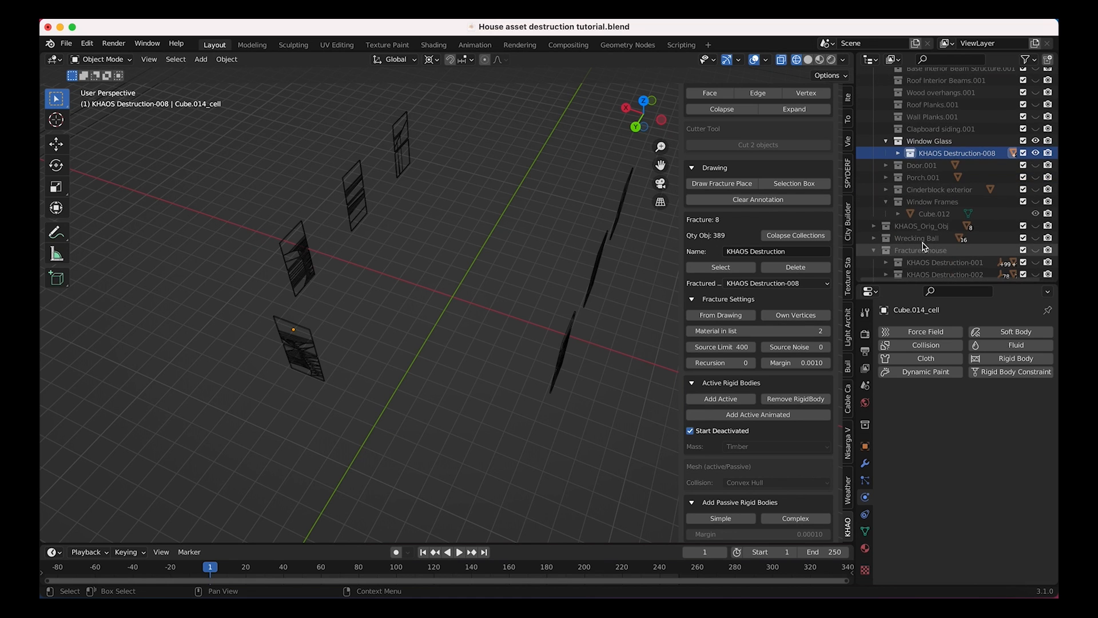
drag(931, 153, 918, 251)
scroll(927, 240, down, 2)
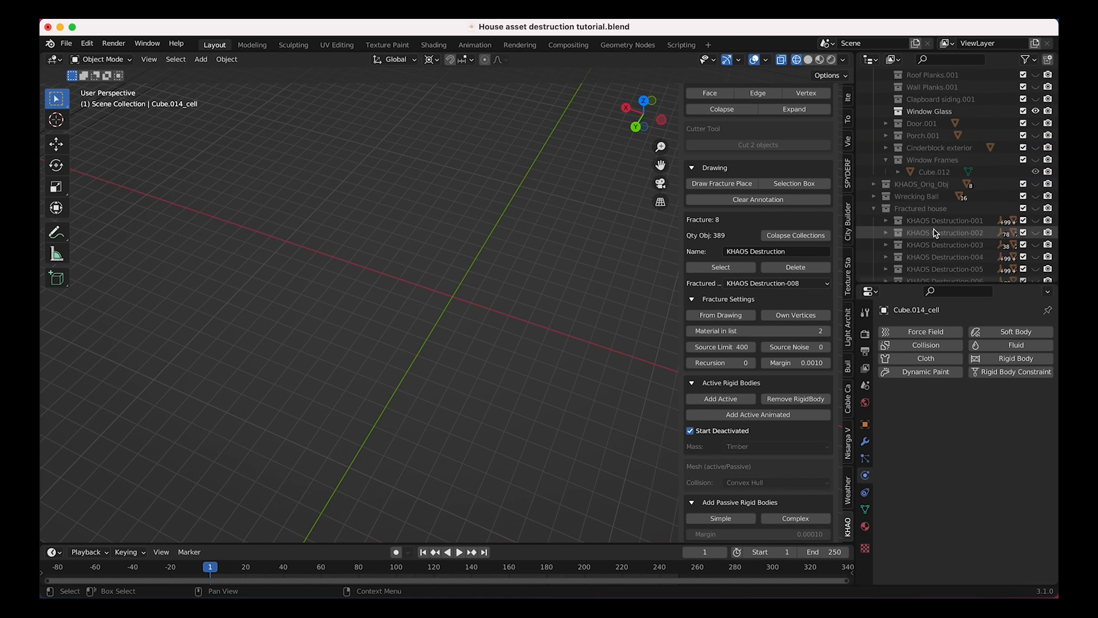
scroll(1029, 150, down, 5)
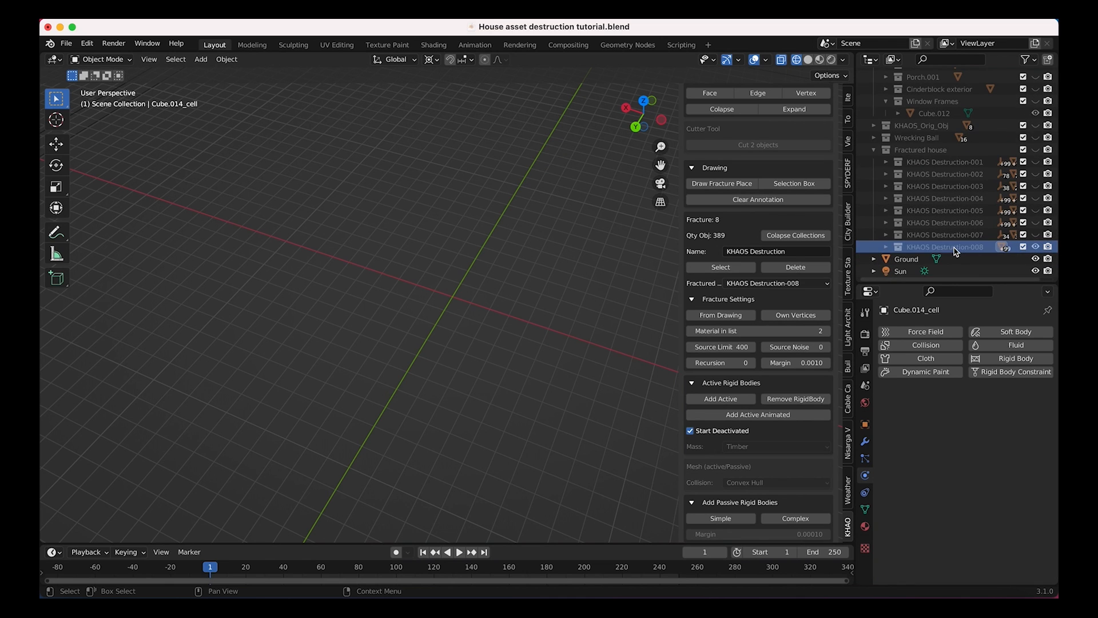
Show the Fractured house collection with KHAOS Destruction-001 through 007, and return the viewport to solid shading.
click(1037, 150)
drag(1038, 163, 1037, 240)
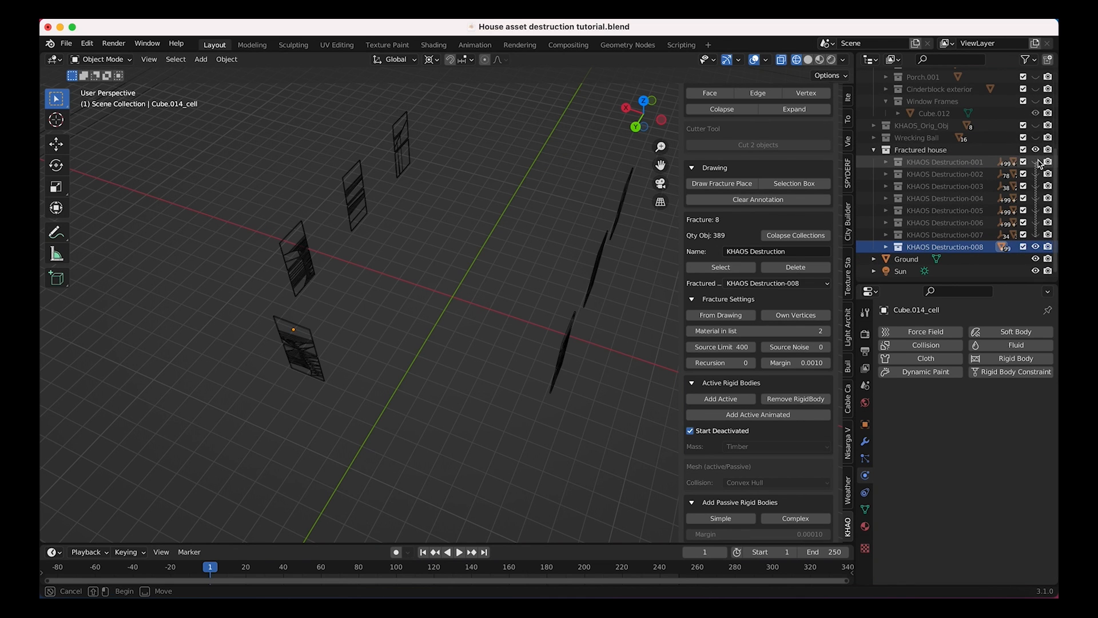
drag(1035, 163, 1036, 236)
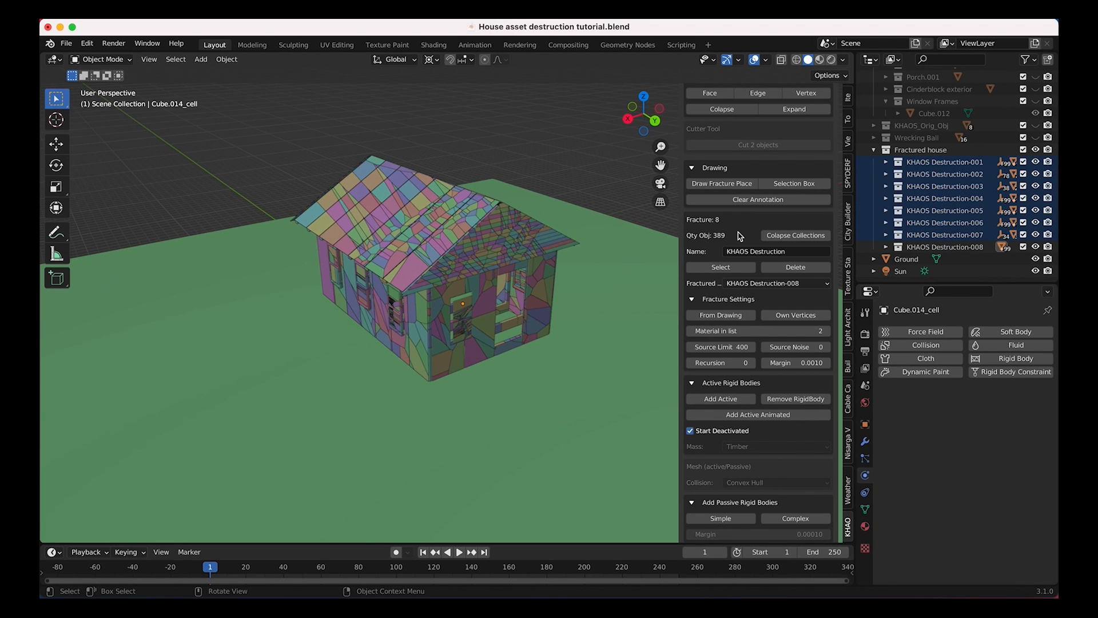
Select all KHAOS Destruction-008 glass fragments and make them active rigid bodies, starting deactivated, with Glass (Broken) mass.
click(944, 247)
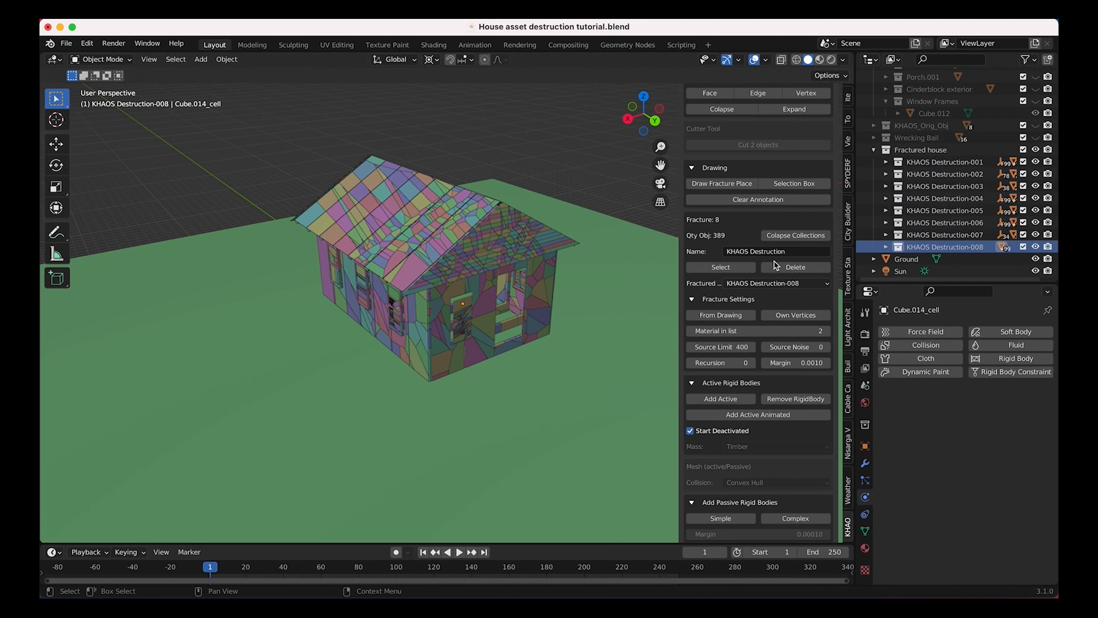
click(722, 267)
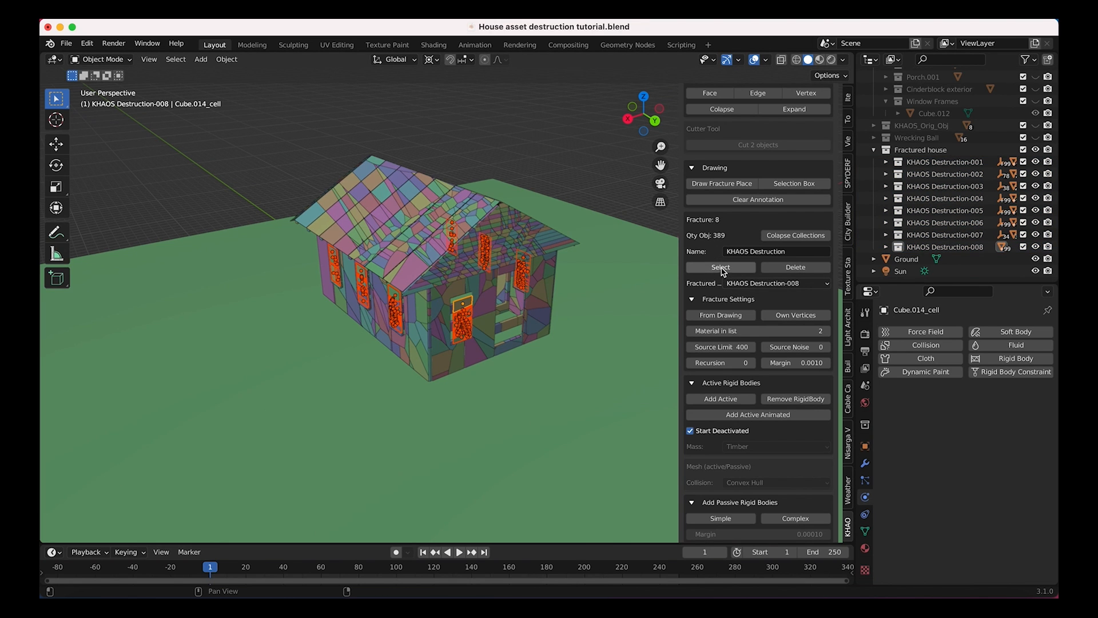
scroll(749, 345, down, 3)
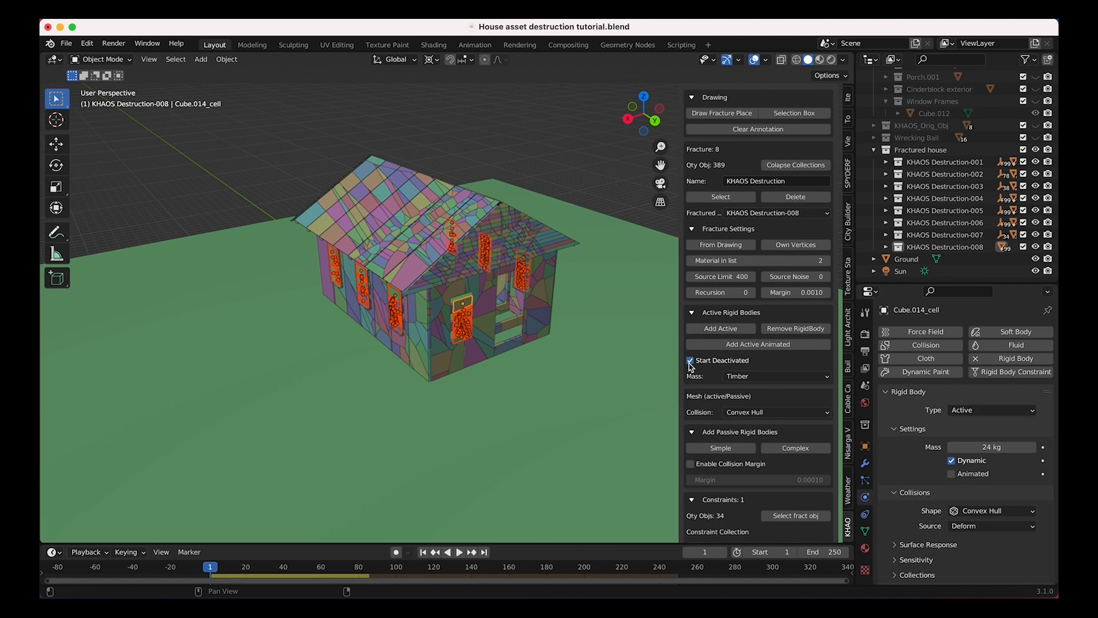
scroll(930, 526, down, 5)
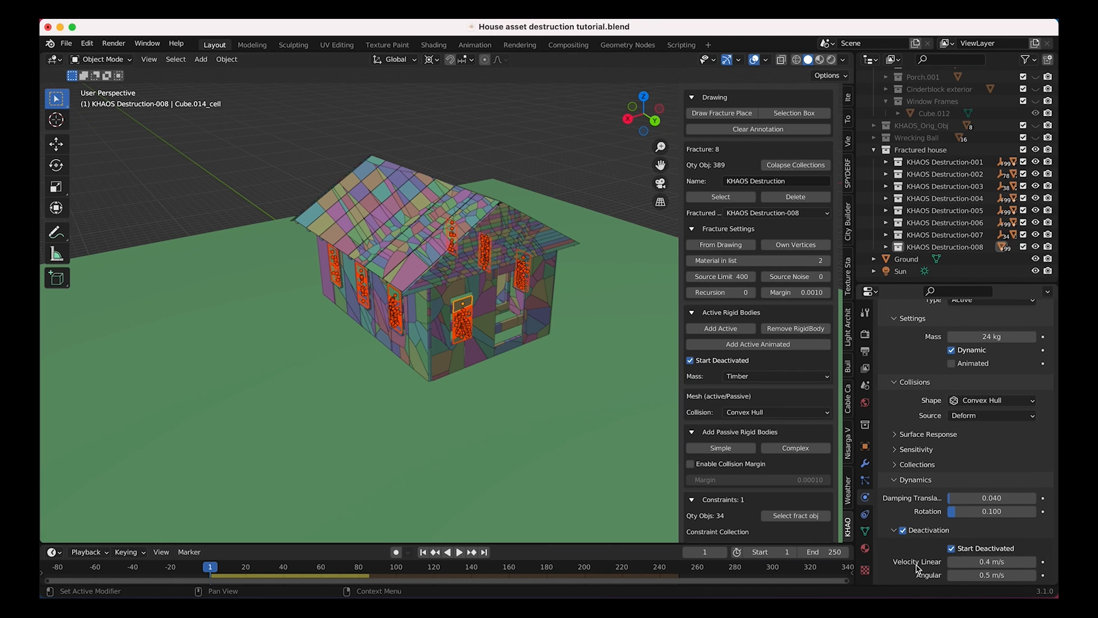
click(746, 377)
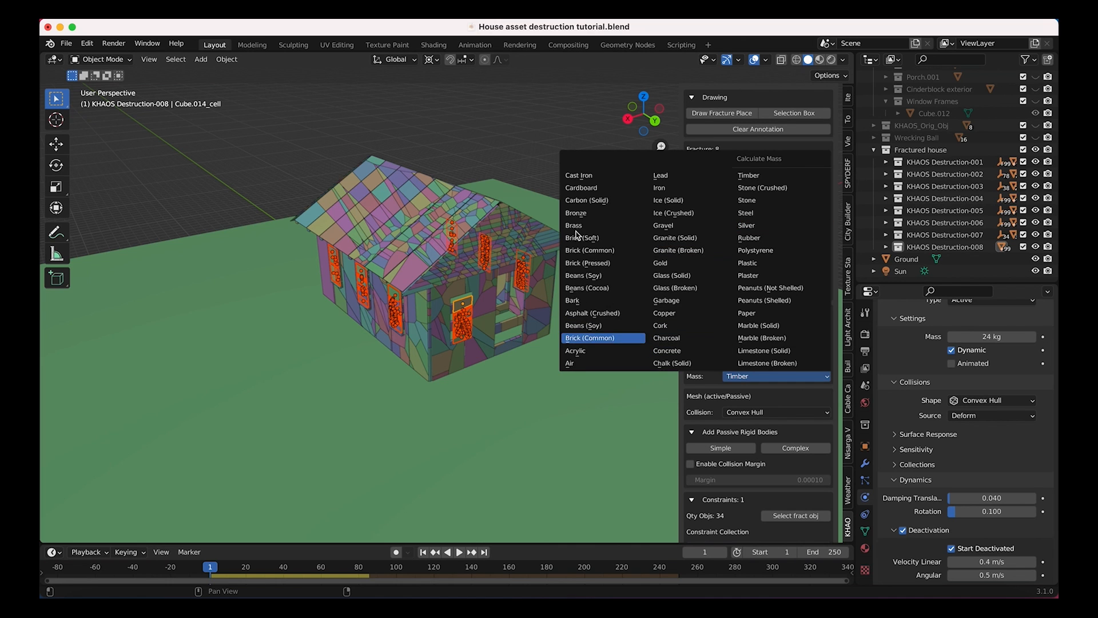
click(661, 287)
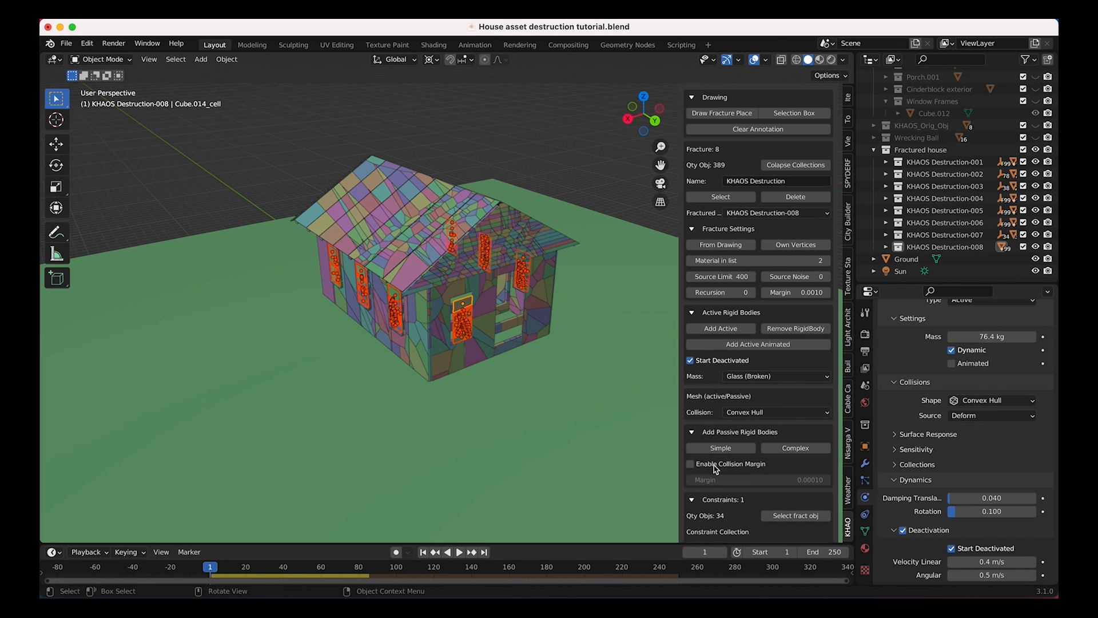
scroll(755, 475, down, 5)
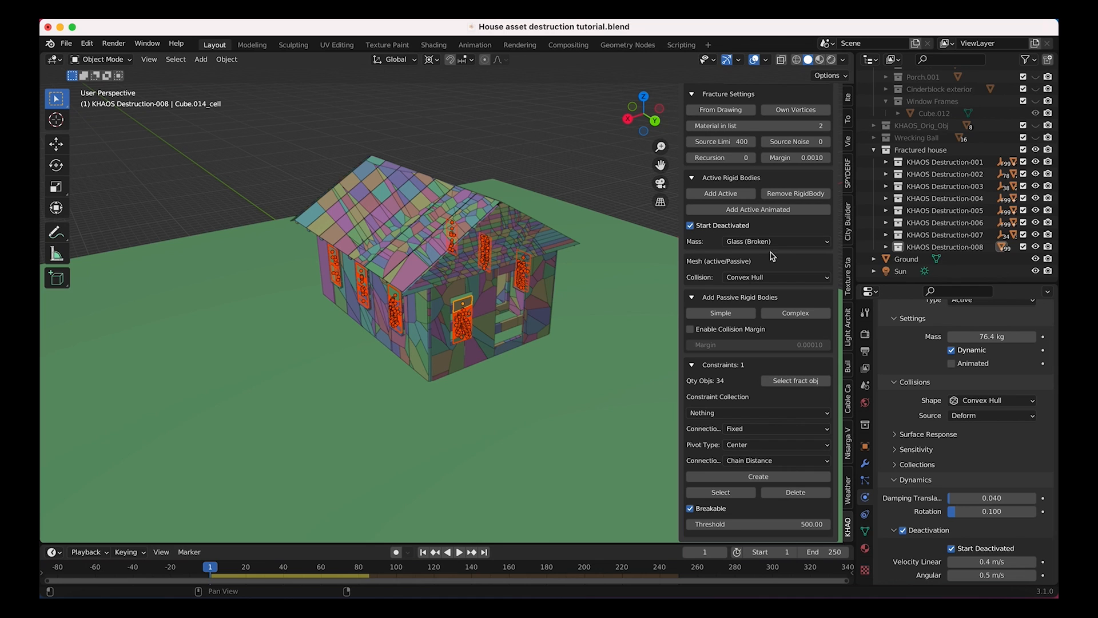
Hide the Window Glass collection, show the Door.001 collection and select the door.
scroll(927, 175, up, 5)
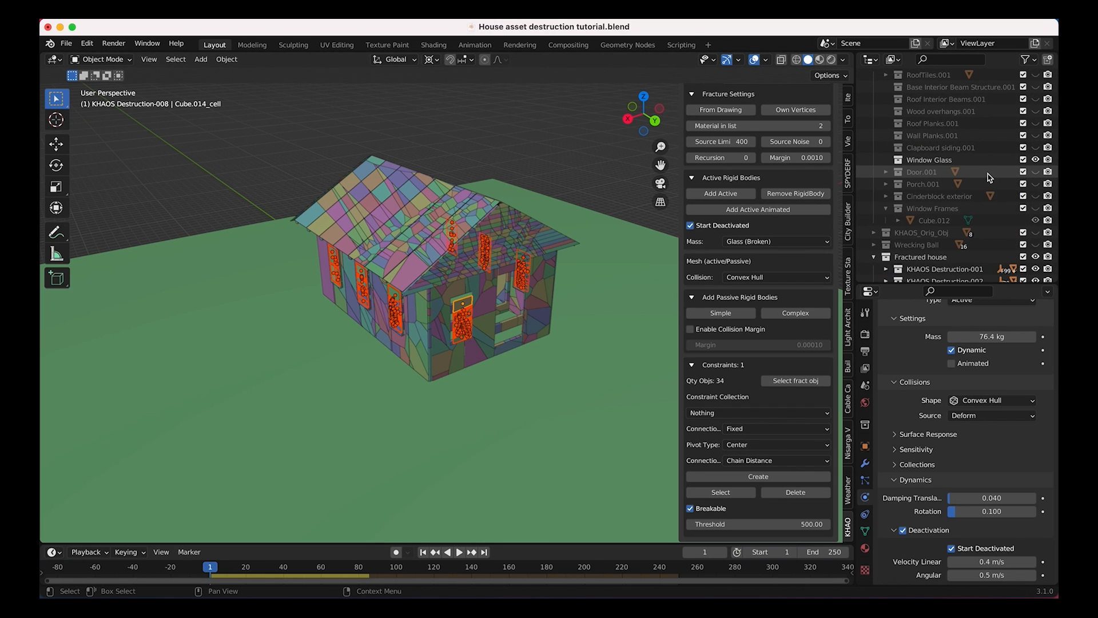
click(1035, 159)
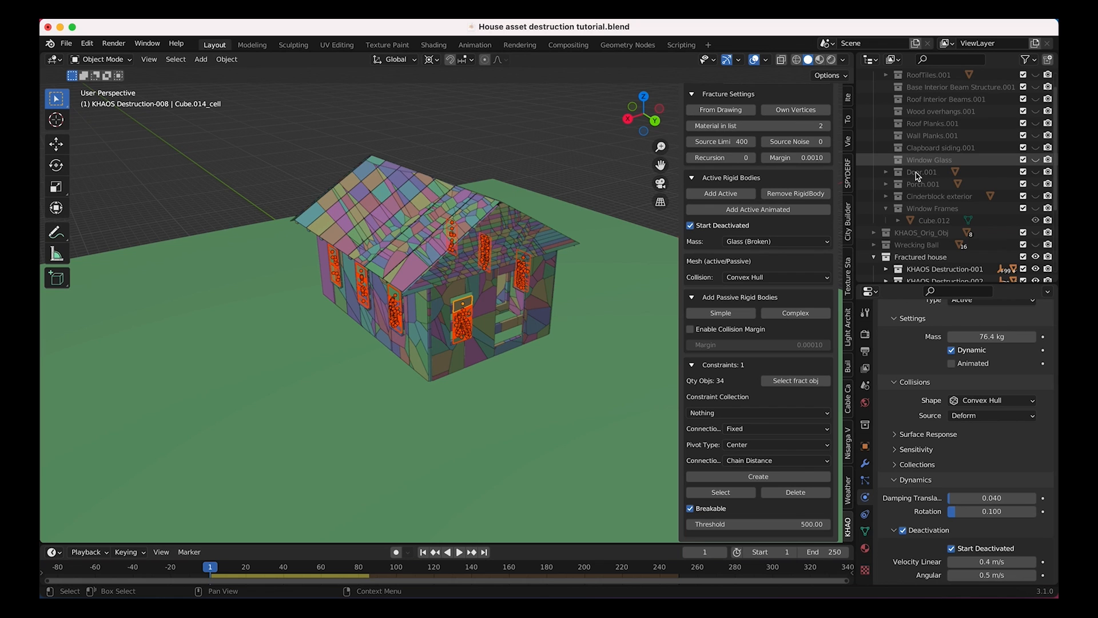
click(917, 174)
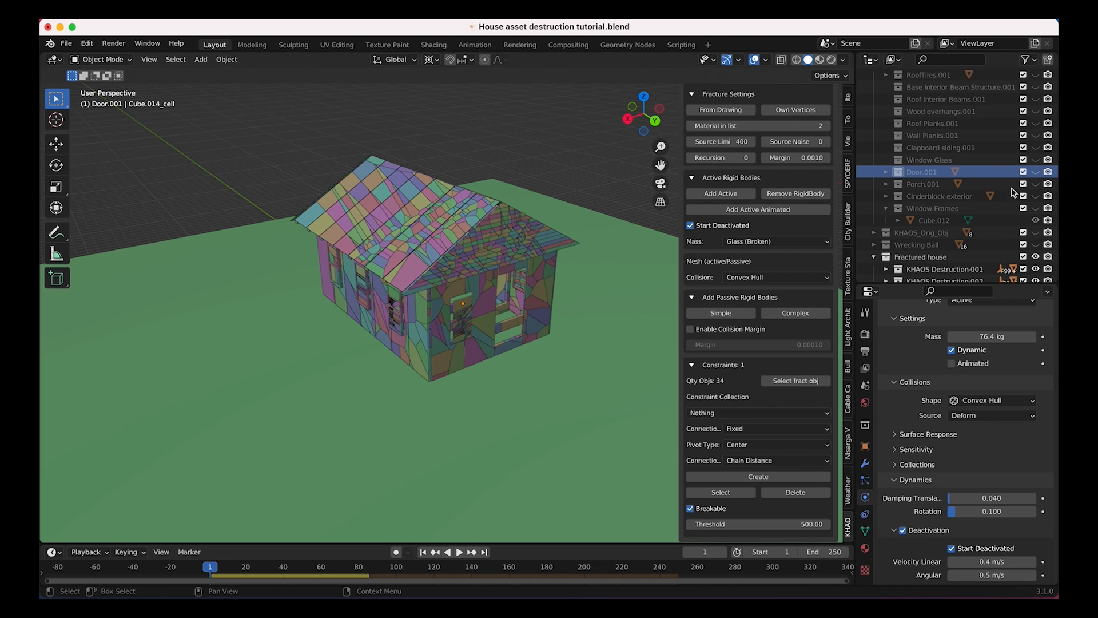
click(1035, 171)
click(515, 296)
Draw a vertical fracture line down the door, set the source limit to 24 and fracture the door from the drawing.
scroll(726, 137, up, 3)
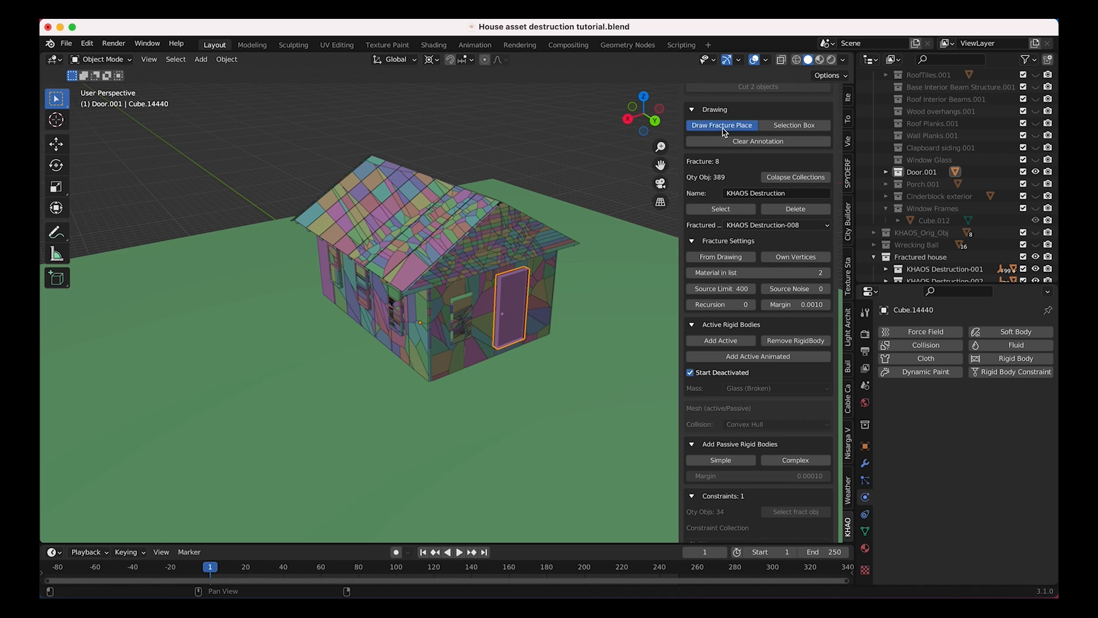
click(722, 125)
drag(514, 276, 511, 340)
click(723, 289)
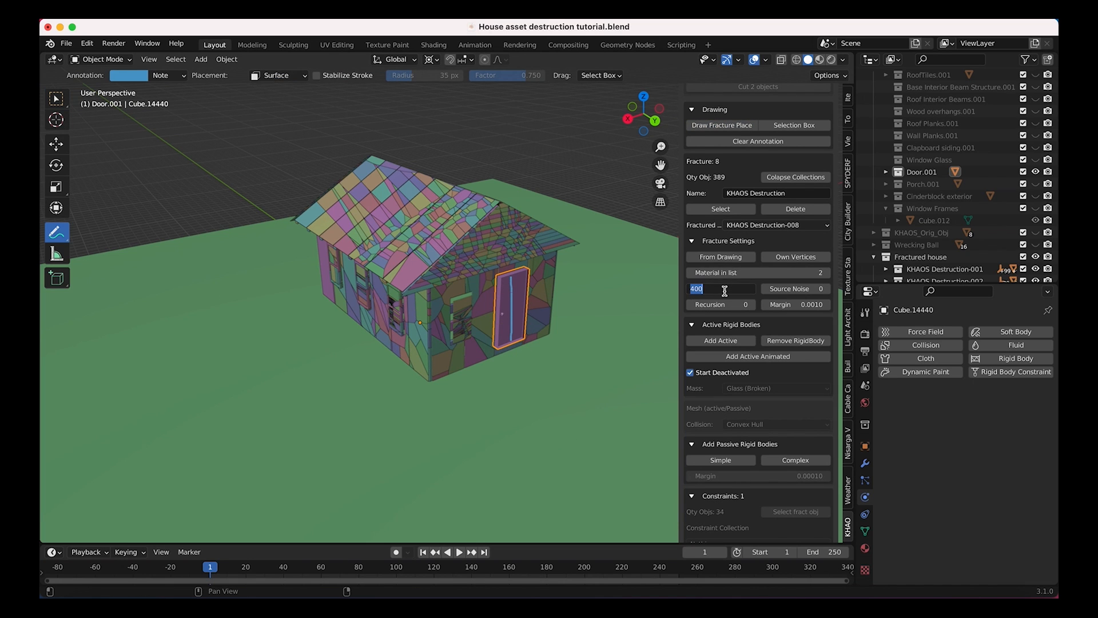
text(24)
key(Return)
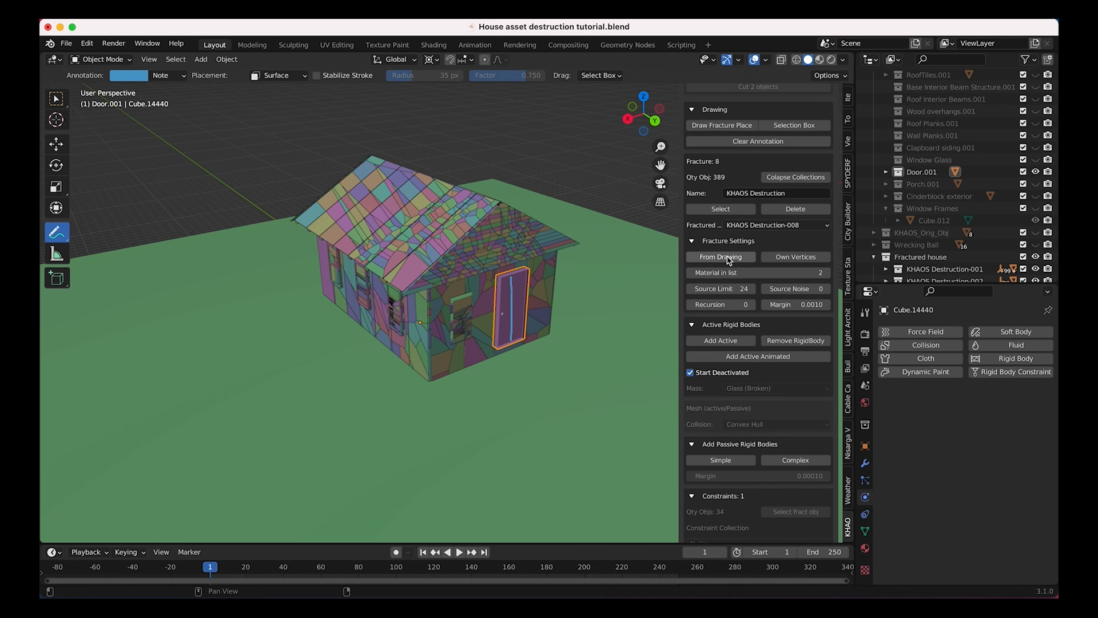
click(728, 258)
mouse_move(646, 329)
middle_down()
mouse_move(425, 323)
mouse_move(350, 302)
middle_up()
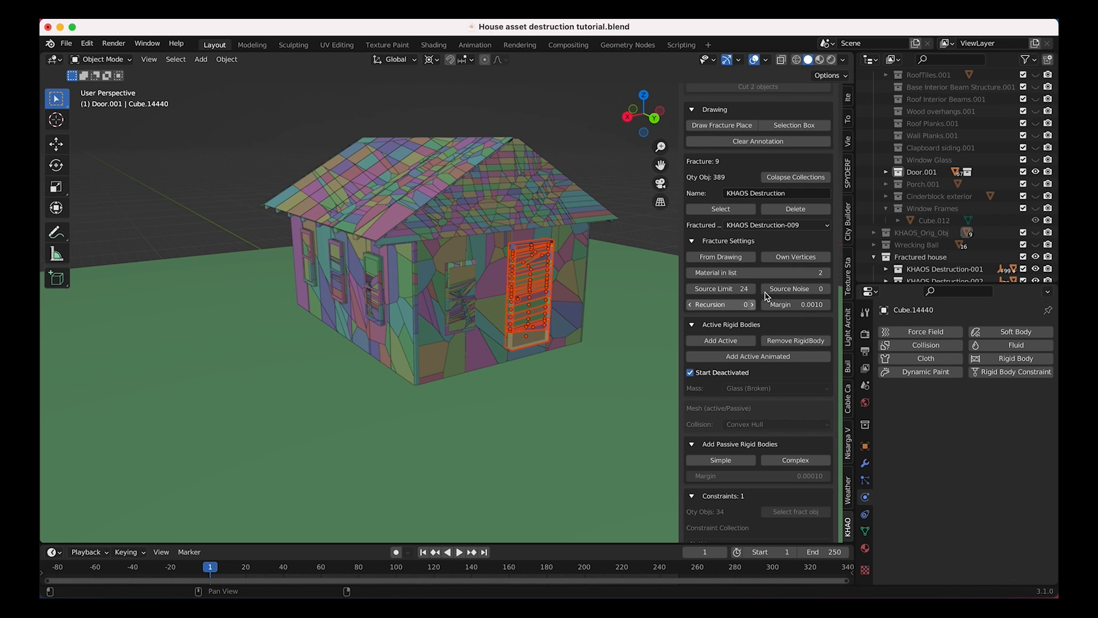
middle_drag(538, 256, 510, 353)
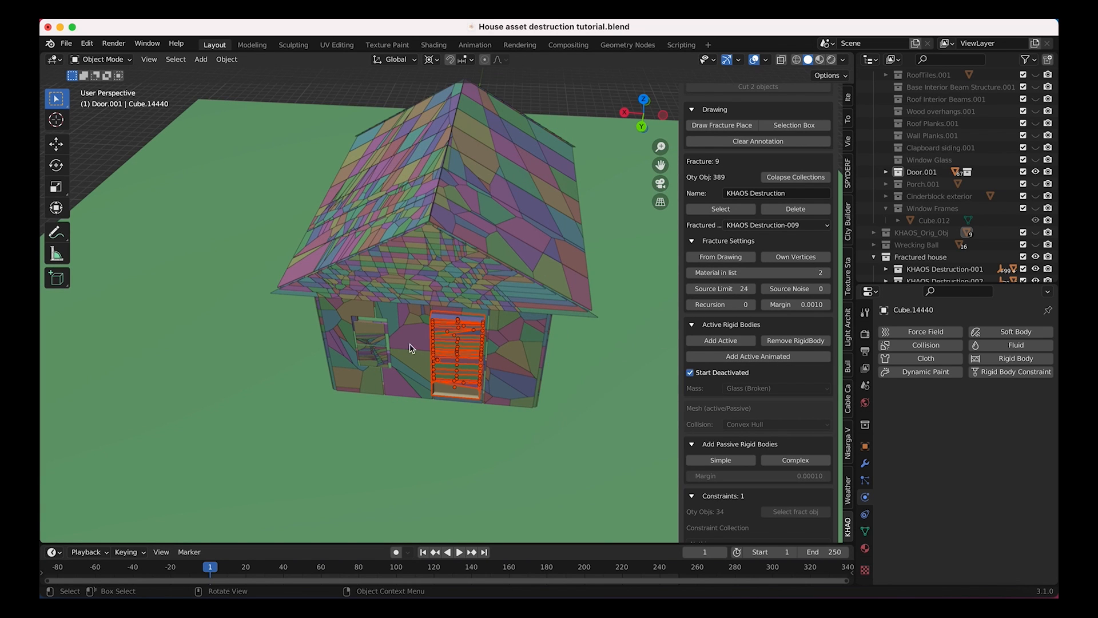
scroll(755, 286, down, 5)
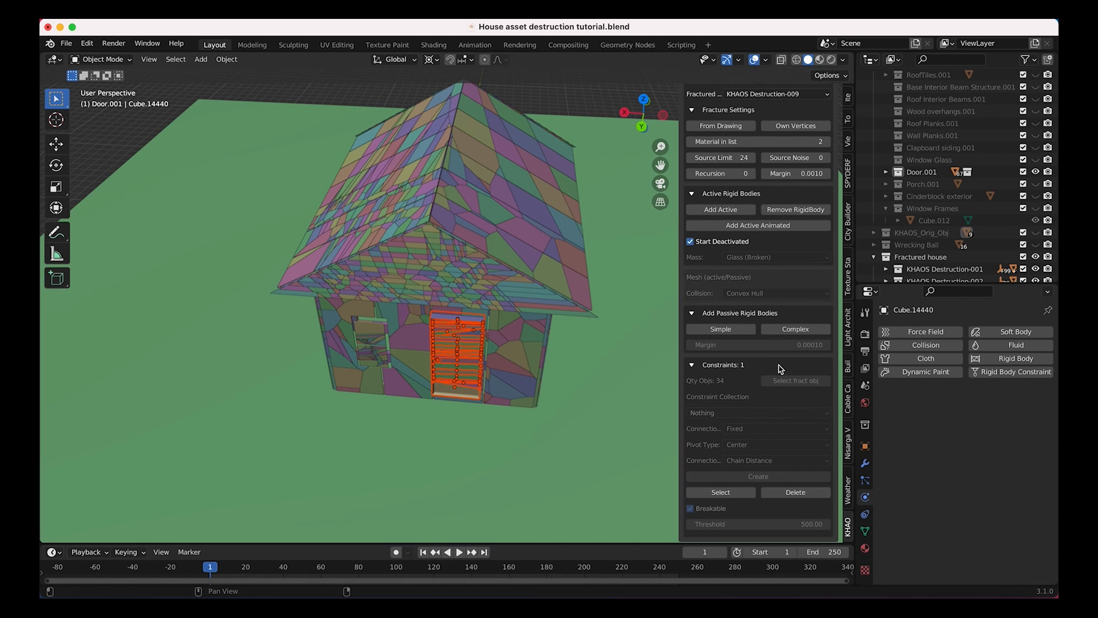
Move the KHAOS Destruction-009 collection out of Door.001 and into the Fractured house collection.
click(886, 172)
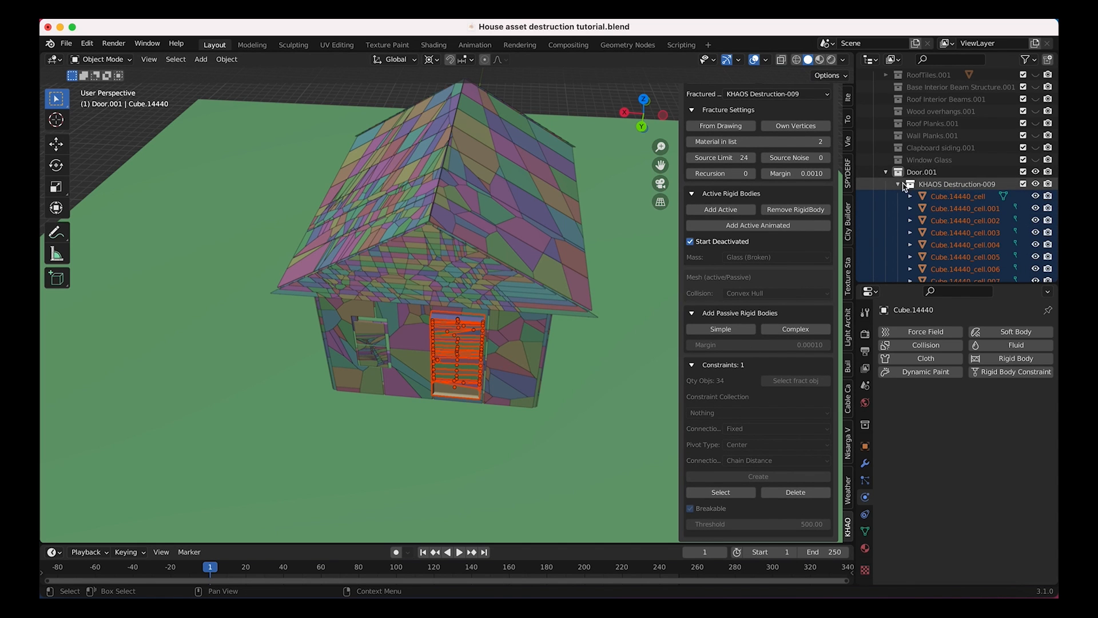
click(898, 184)
scroll(893, 189, down, 5)
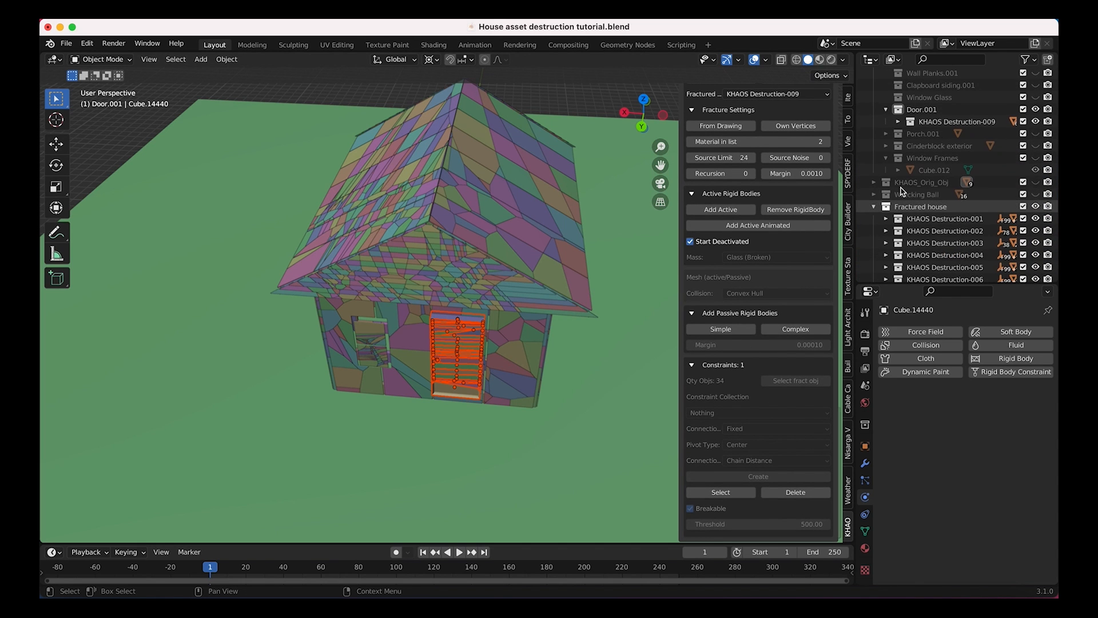
click(941, 123)
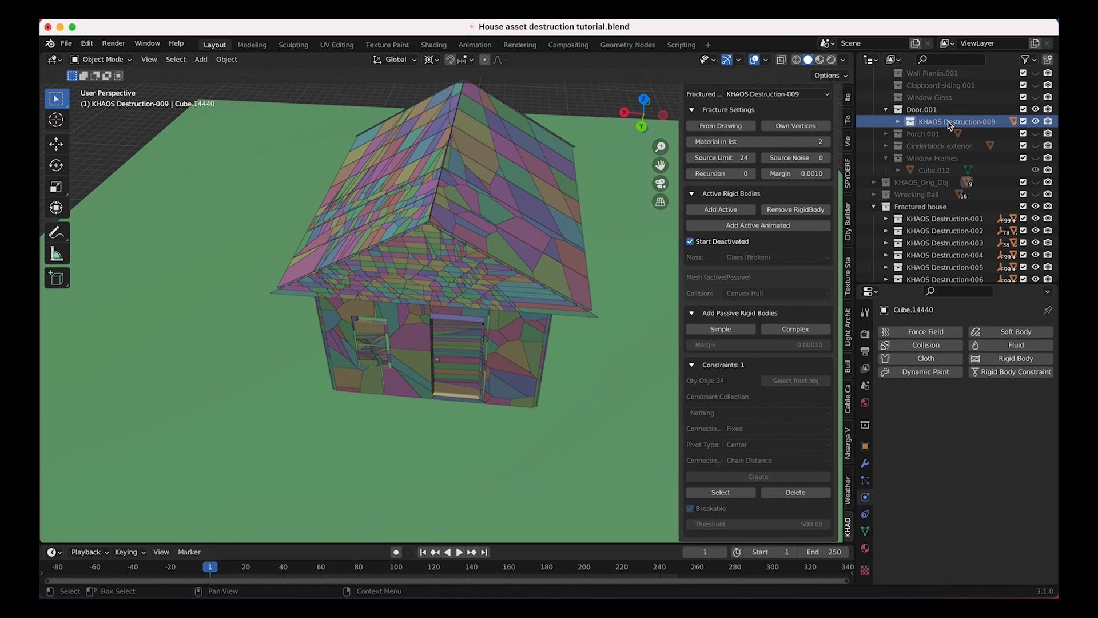
drag(930, 125, 930, 211)
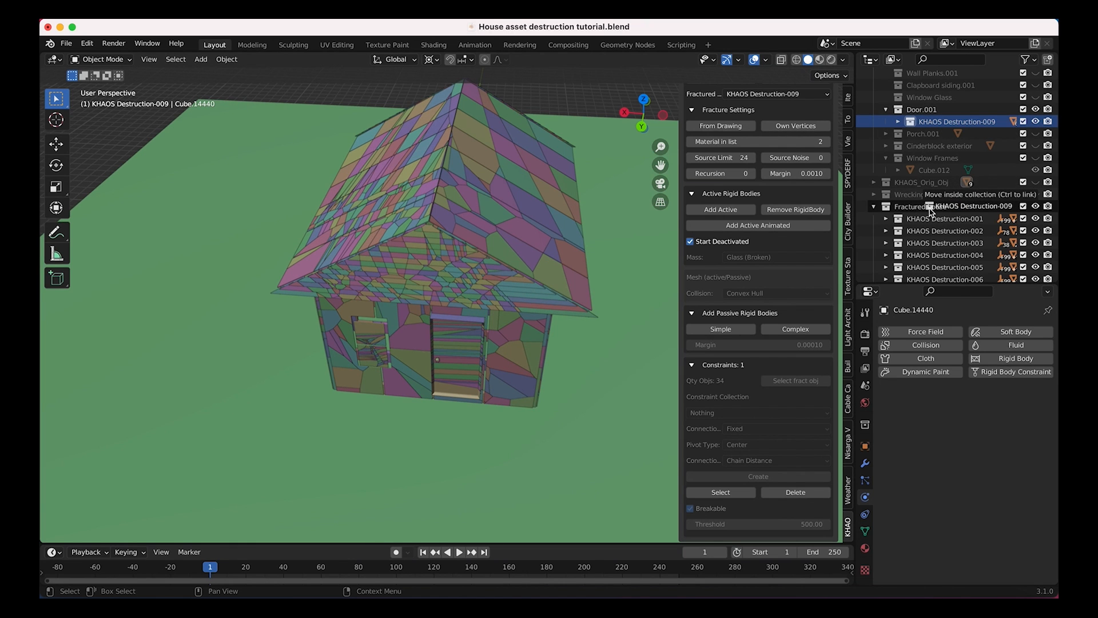
drag(930, 210, 930, 212)
scroll(927, 229, down, 4)
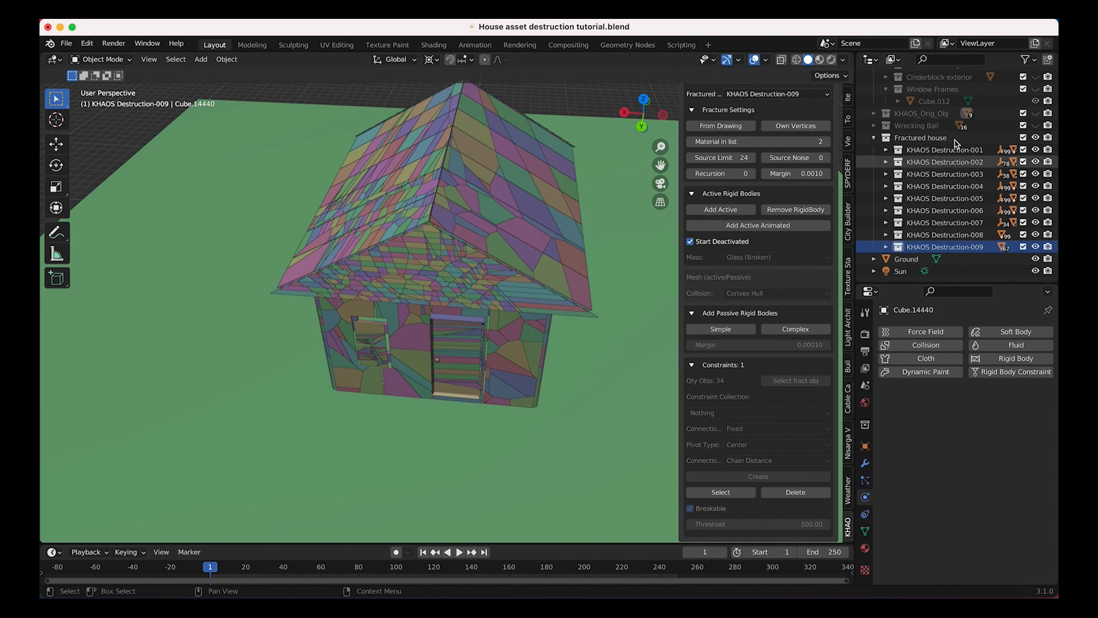
Select all KHAOS Destruction-009 door fragments and make them active rigid bodies, starting deactivated, with Timber mass.
scroll(722, 183, up, 5)
click(721, 205)
scroll(738, 278, down, 4)
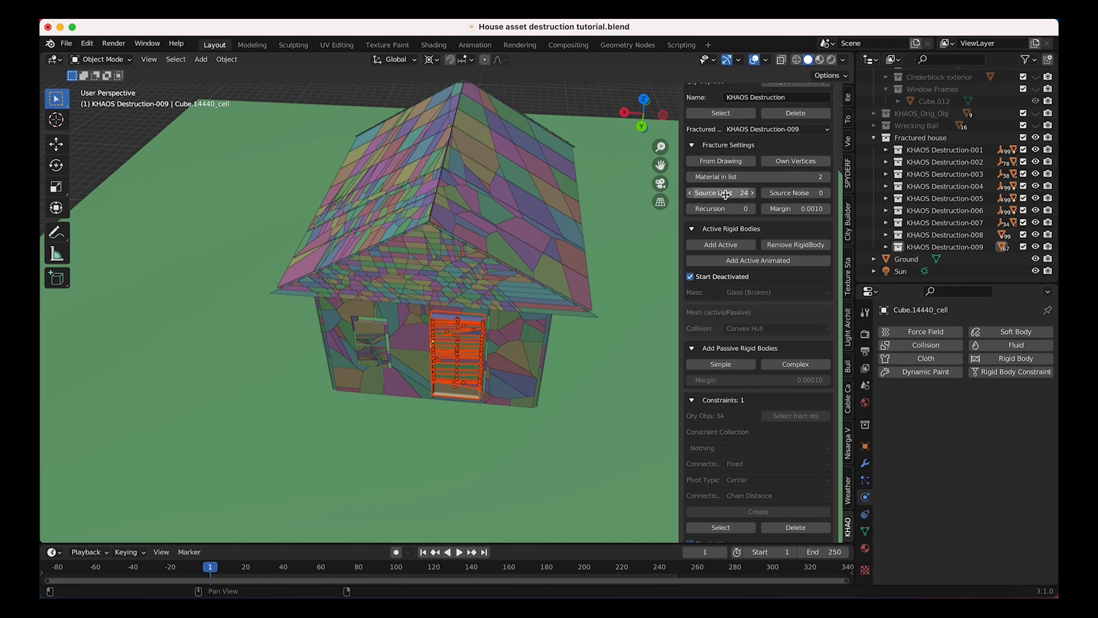
click(722, 246)
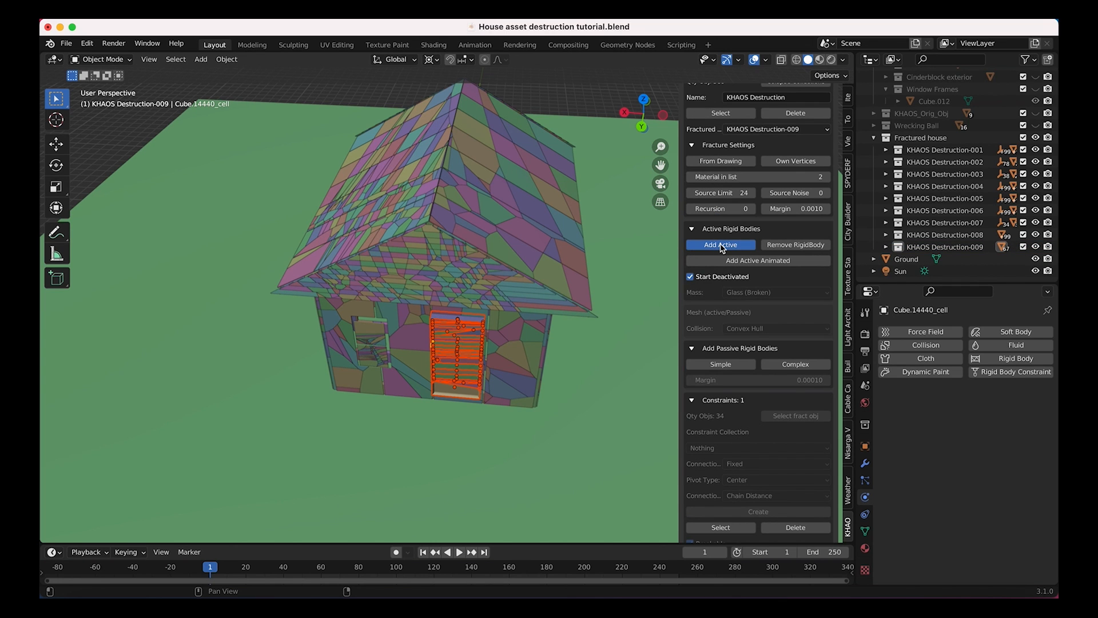
click(756, 293)
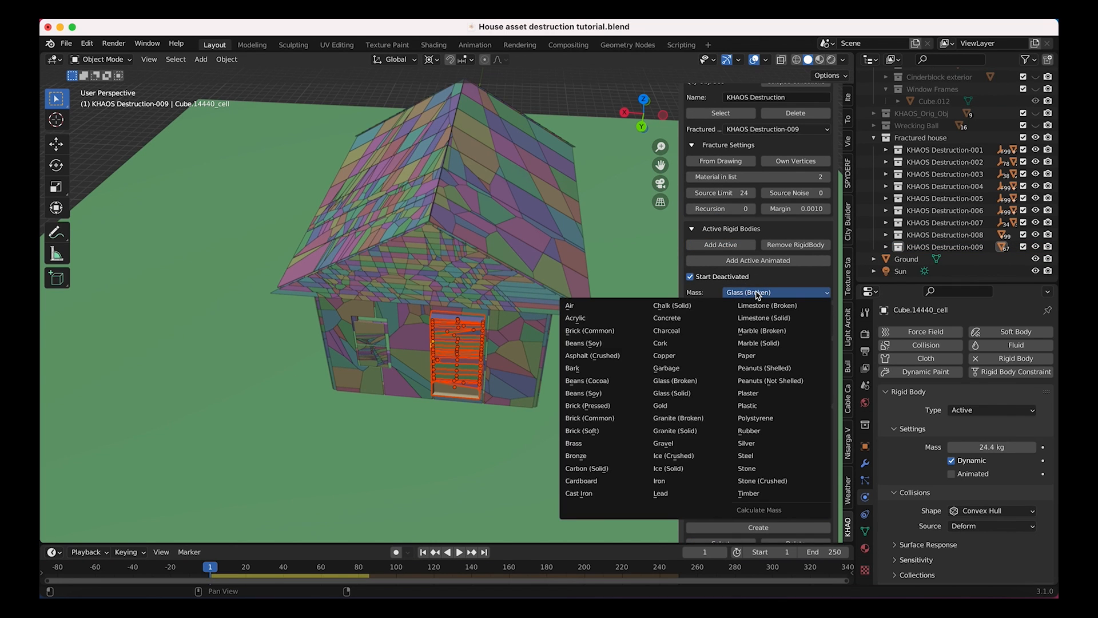
click(743, 494)
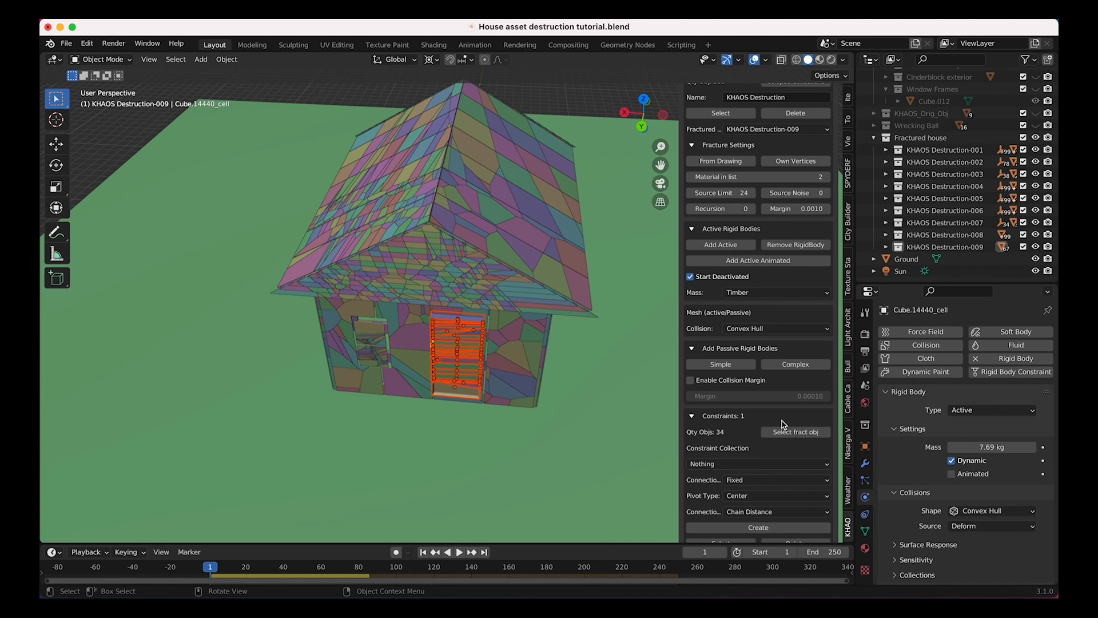
Create Fixed, breakable Chain Distance constraints with Center pivot between the door fragments and set their threshold to 1000.
scroll(717, 478, down, 3)
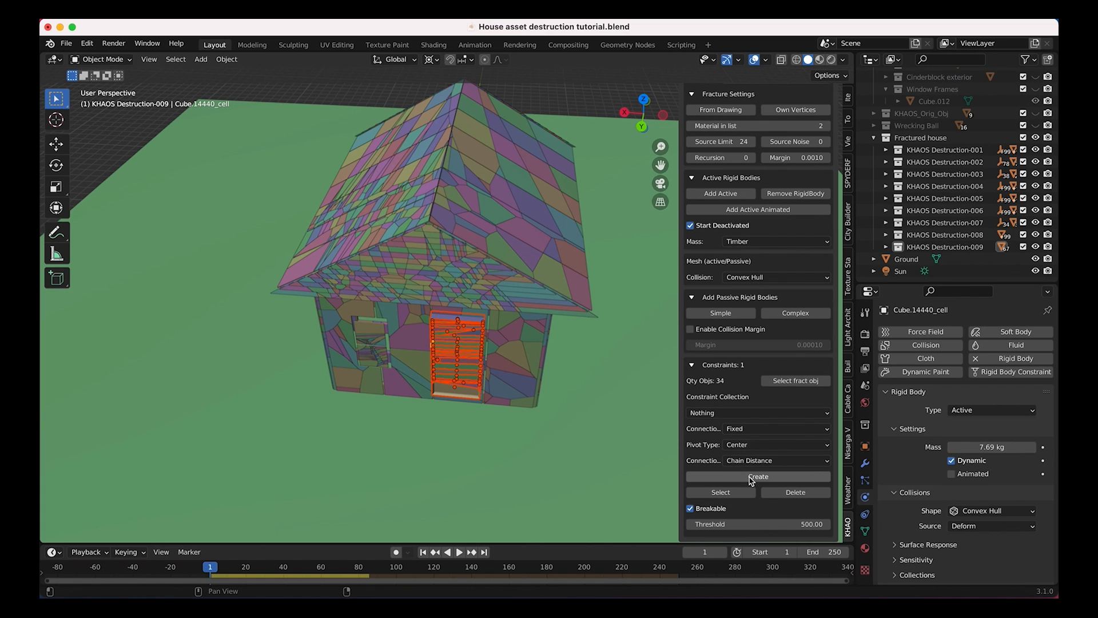
click(750, 478)
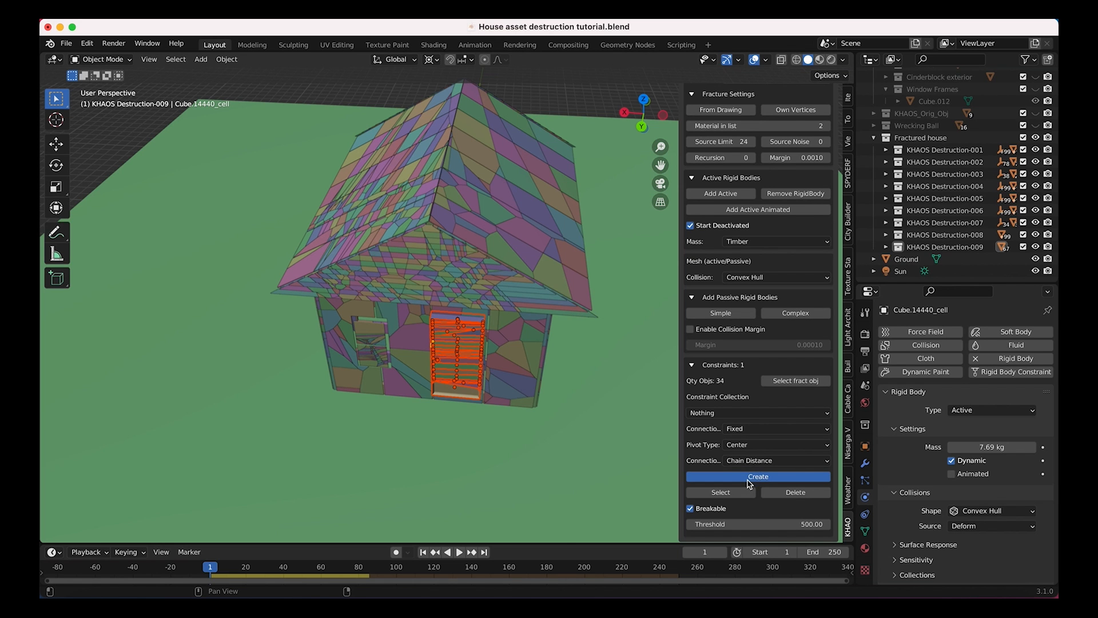
scroll(402, 411, down, 5)
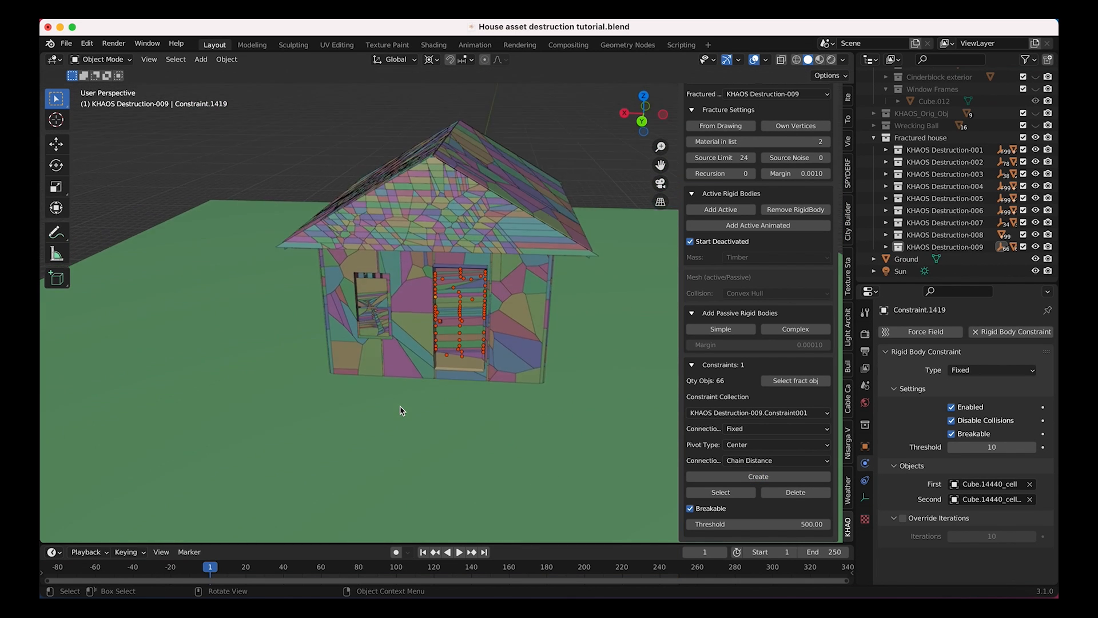
scroll(402, 411, down, 4)
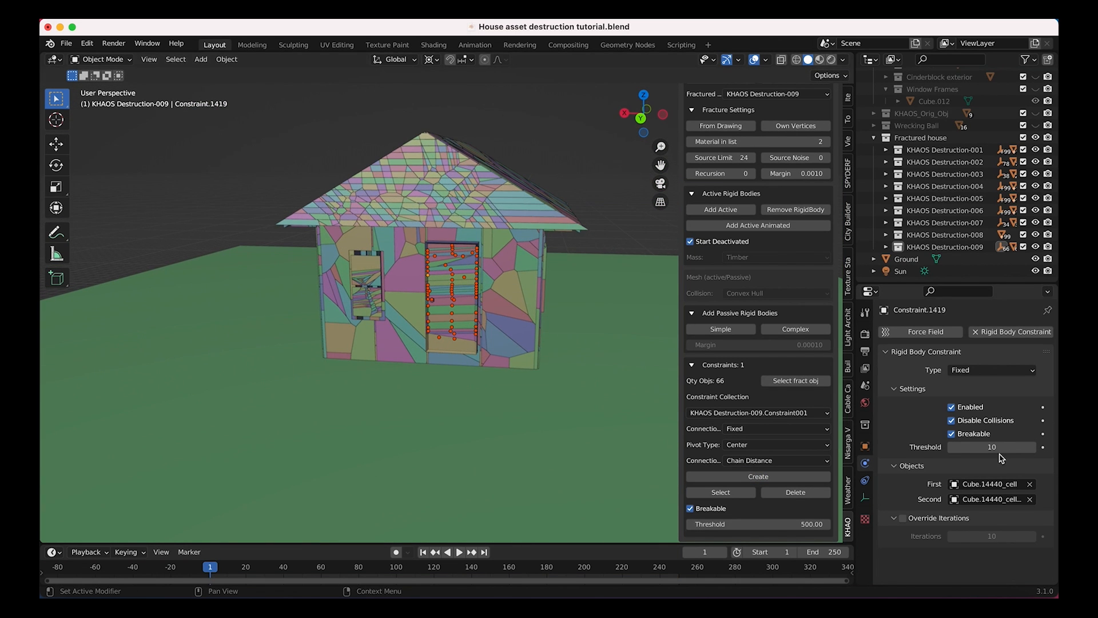
click(757, 525)
text(1)
key(Return)
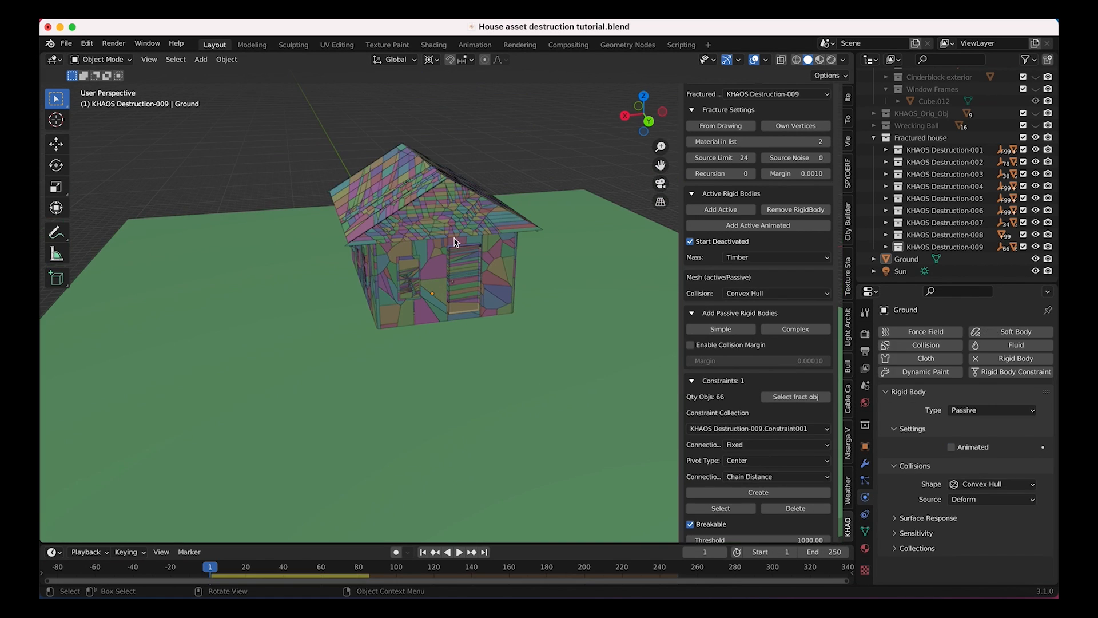
Play the simulation with the Wrecking Ball collection shown, stop at frame 81 and examine the house's destruction from several angles.
scroll(454, 243, down, 3)
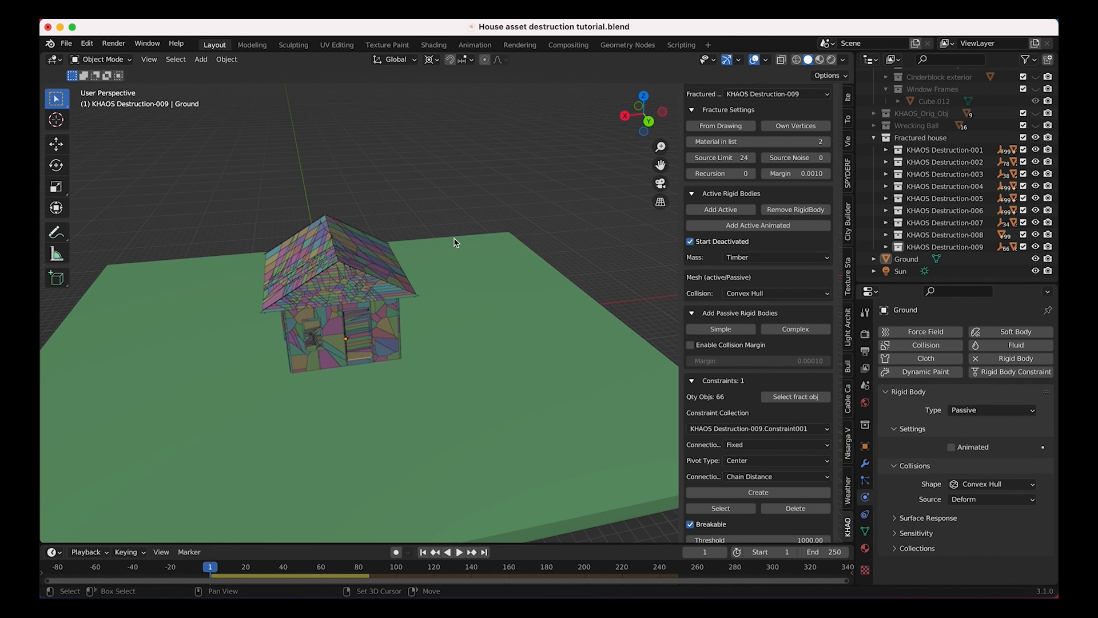
scroll(454, 242, down, 5)
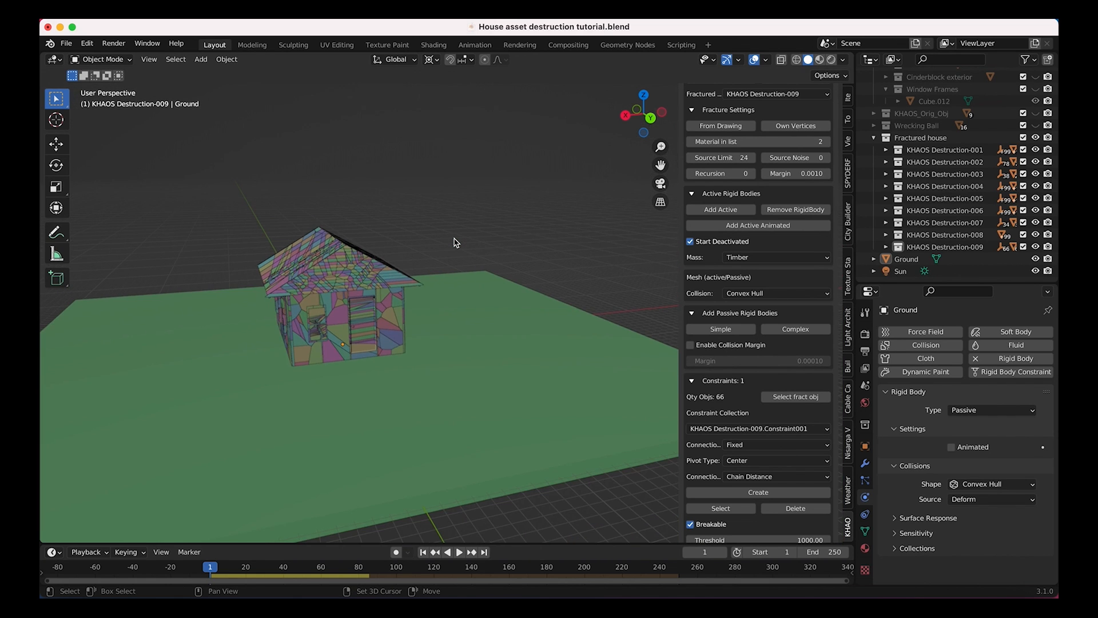
shift+scroll(455, 243, up, 3)
shift+scroll(454, 242, down, 3)
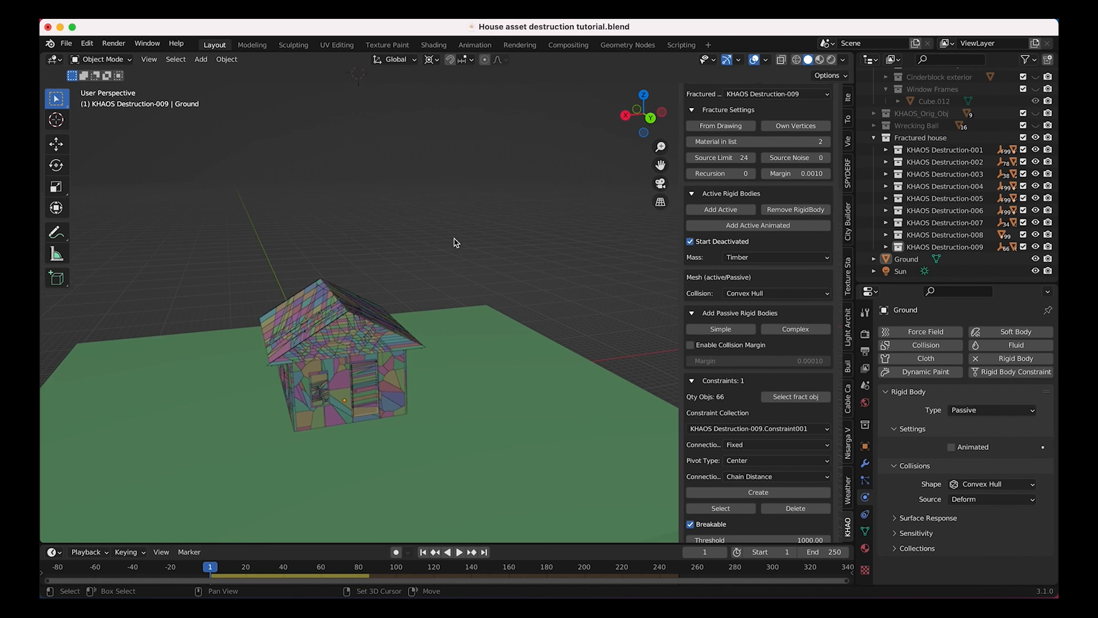
shift+scroll(455, 243, down, 2)
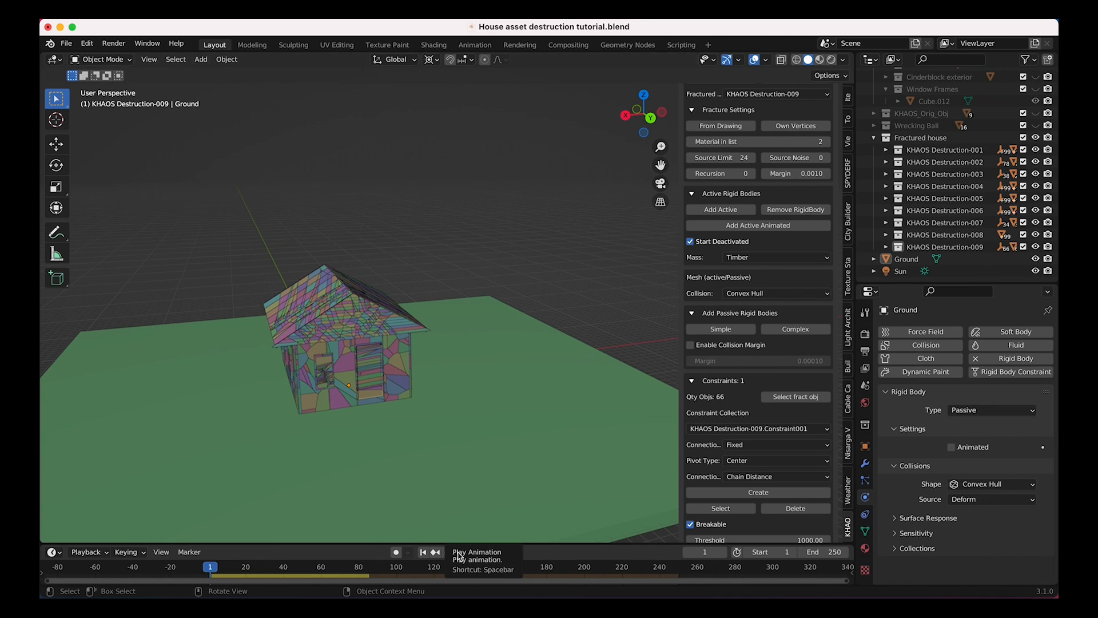
click(463, 551)
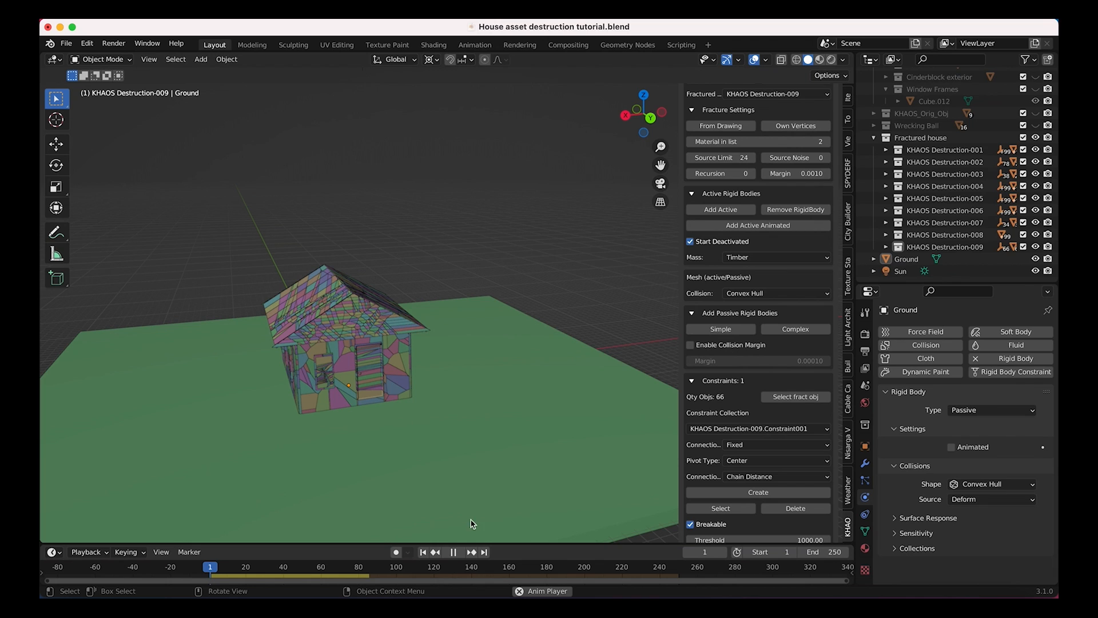
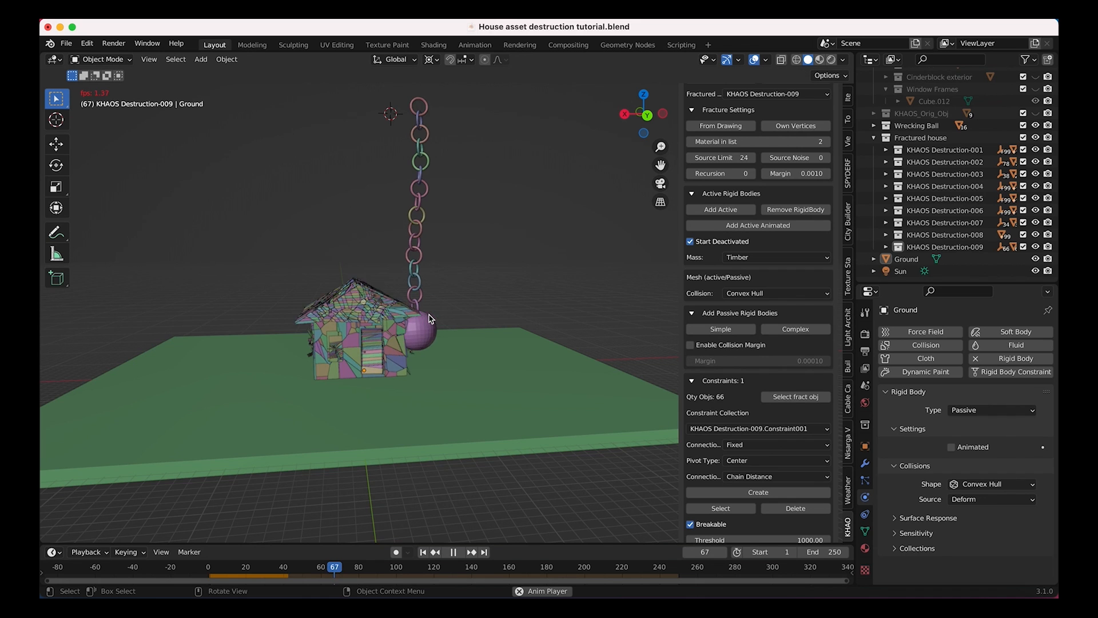
middle_drag(332, 319, 348, 330)
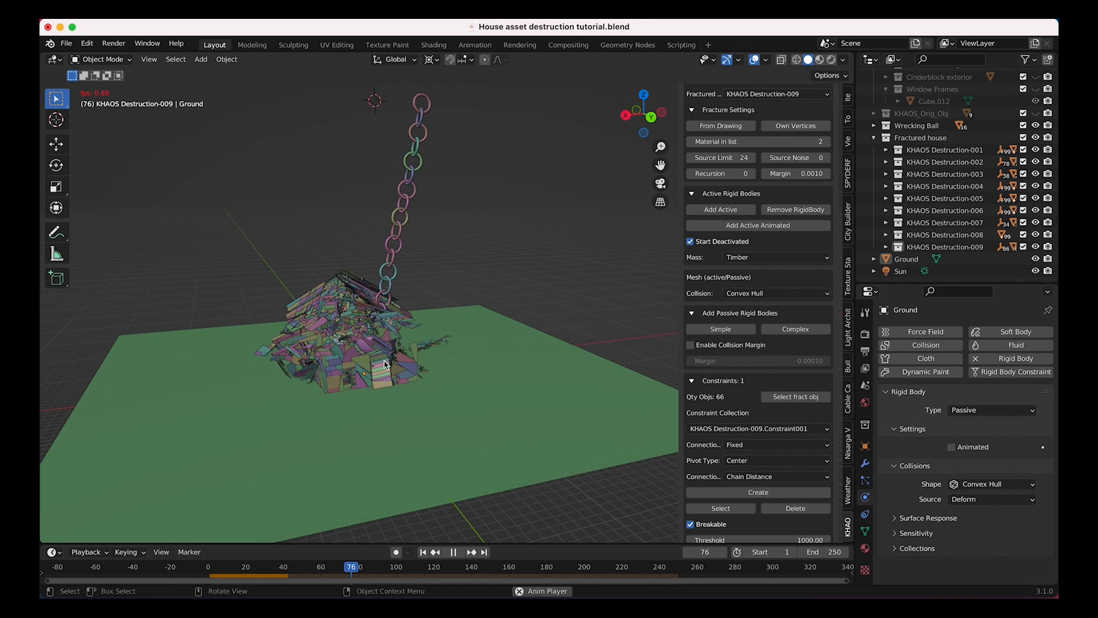
middle_drag(376, 284, 366, 284)
key(space)
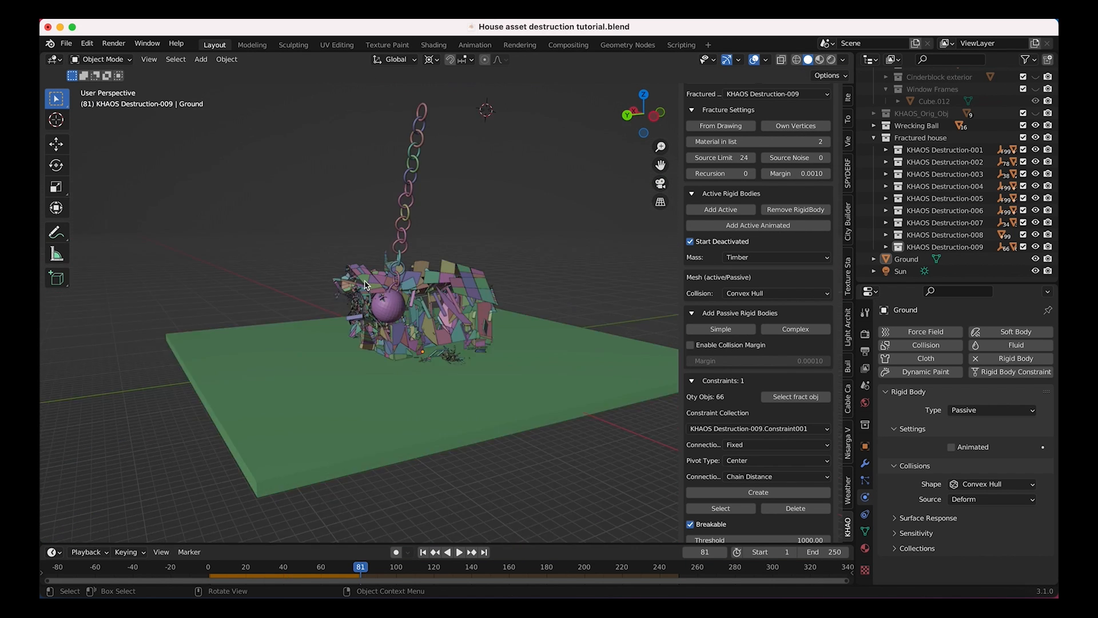
scroll(367, 286, left, 10)
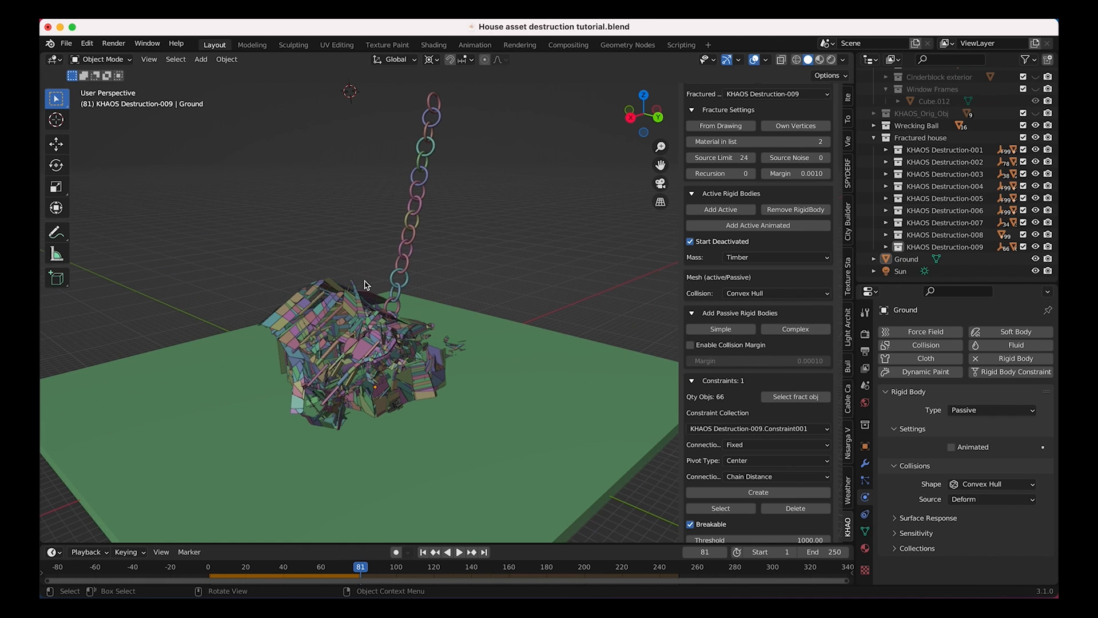
shift+scroll(367, 285, down, 3)
scroll(367, 286, up, 2)
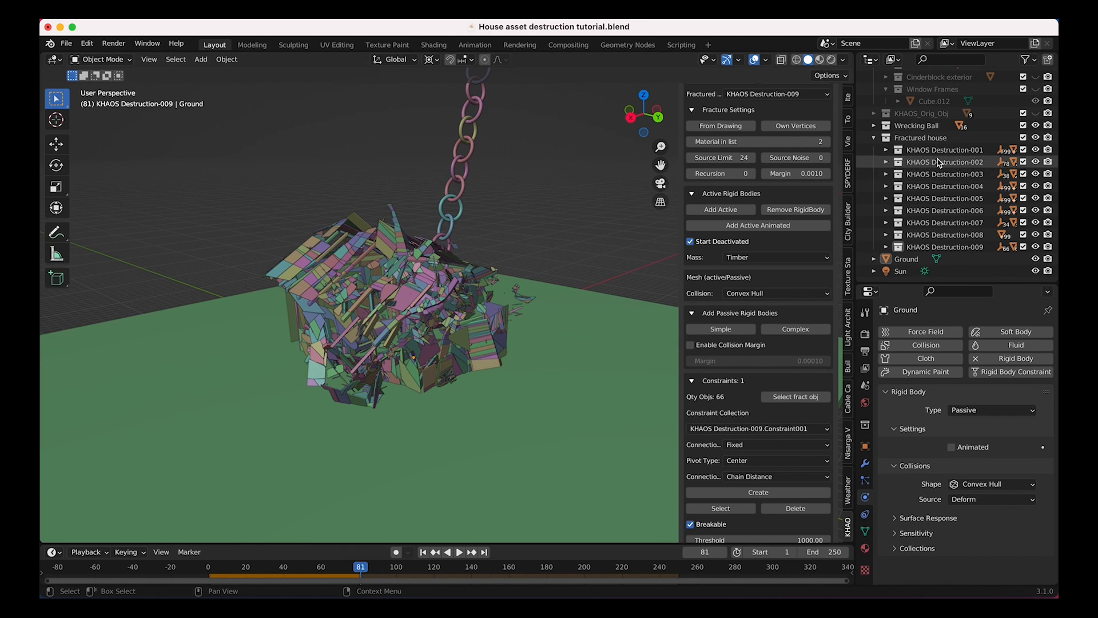
Return the timeline to frame 1, show the Porch.001 collection and select the porch.
scroll(928, 195, up, 6)
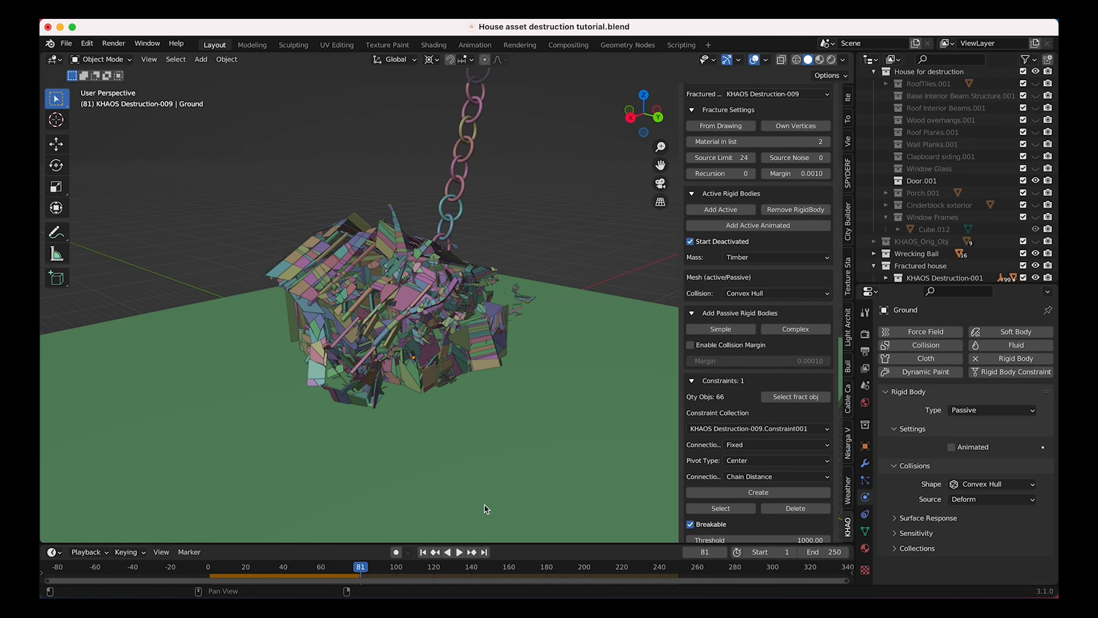
key(shift+Left)
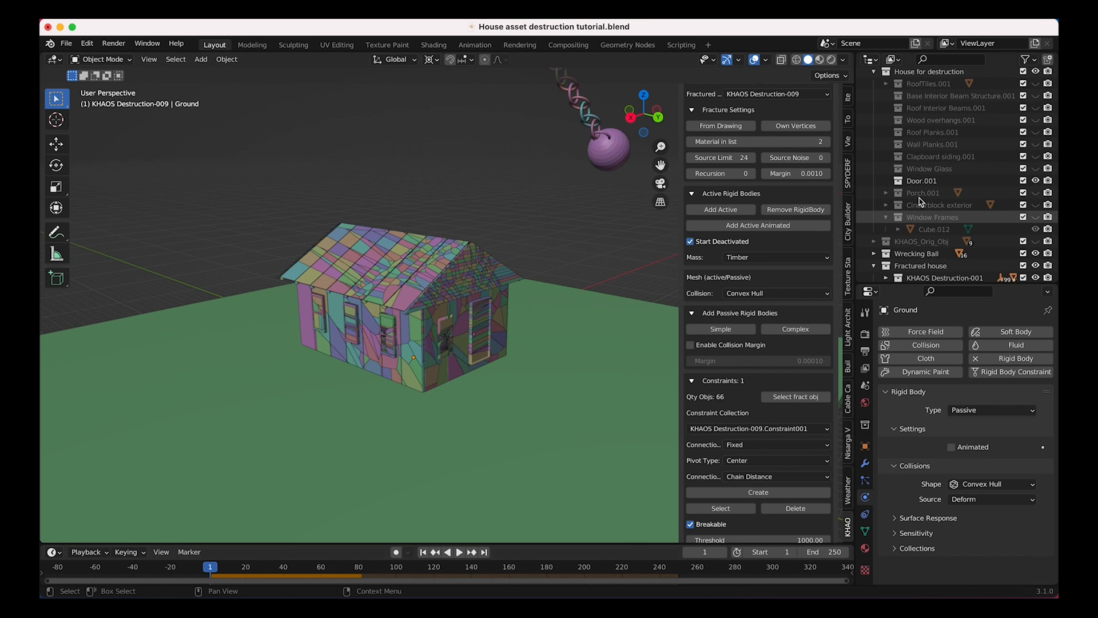
click(922, 193)
click(1036, 194)
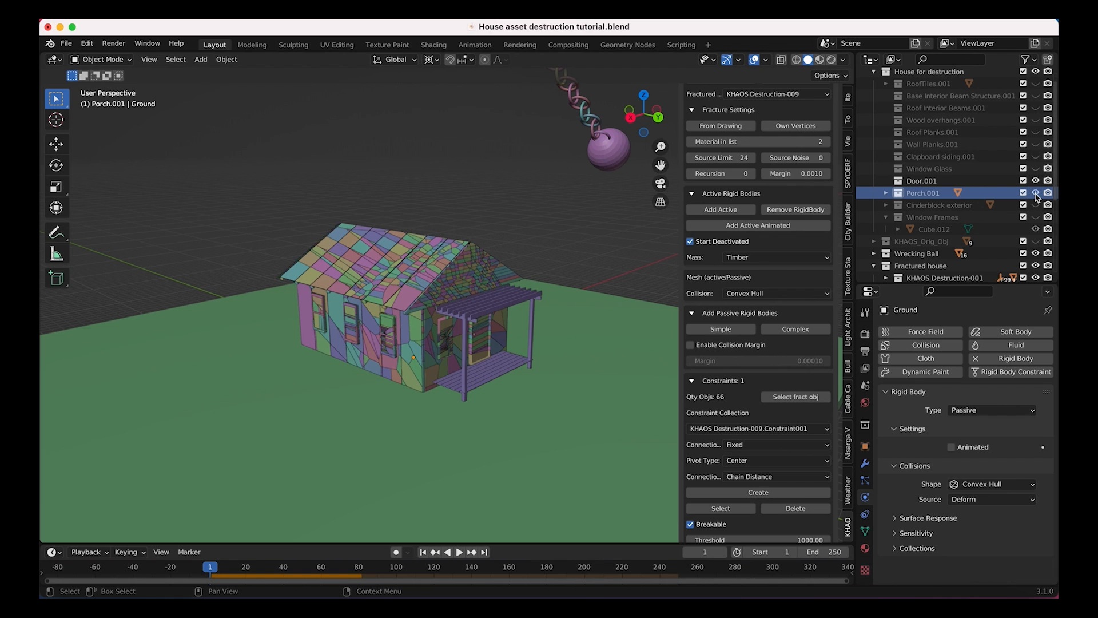
click(496, 316)
Draw fracture strokes over the whole porch and fracture it from the drawing with a Source Limit of 90.
scroll(744, 171, up, 8)
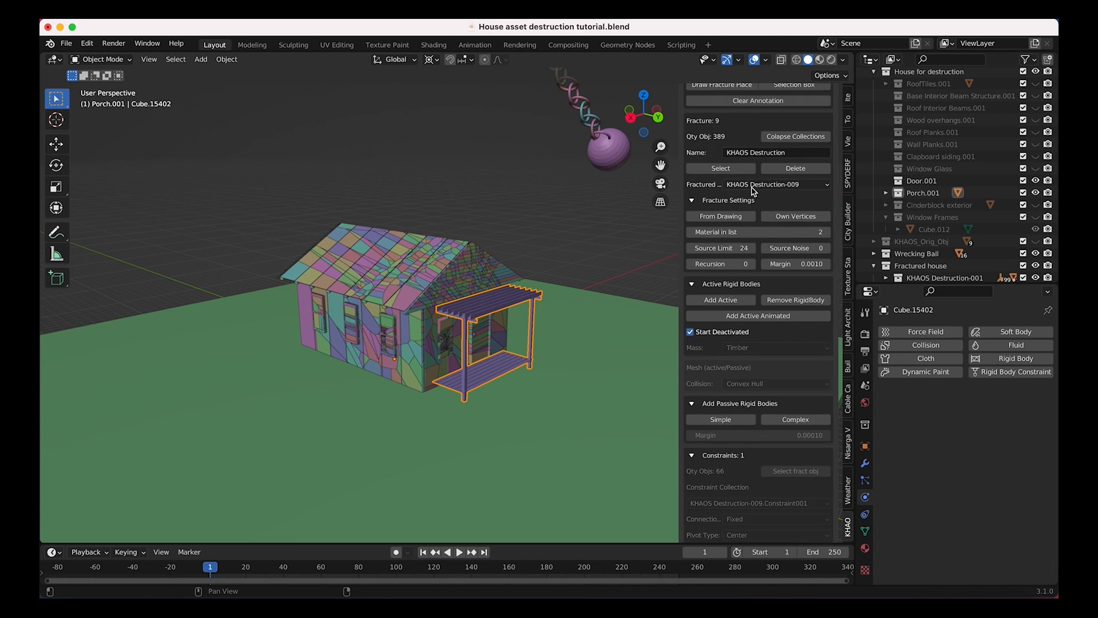
click(722, 196)
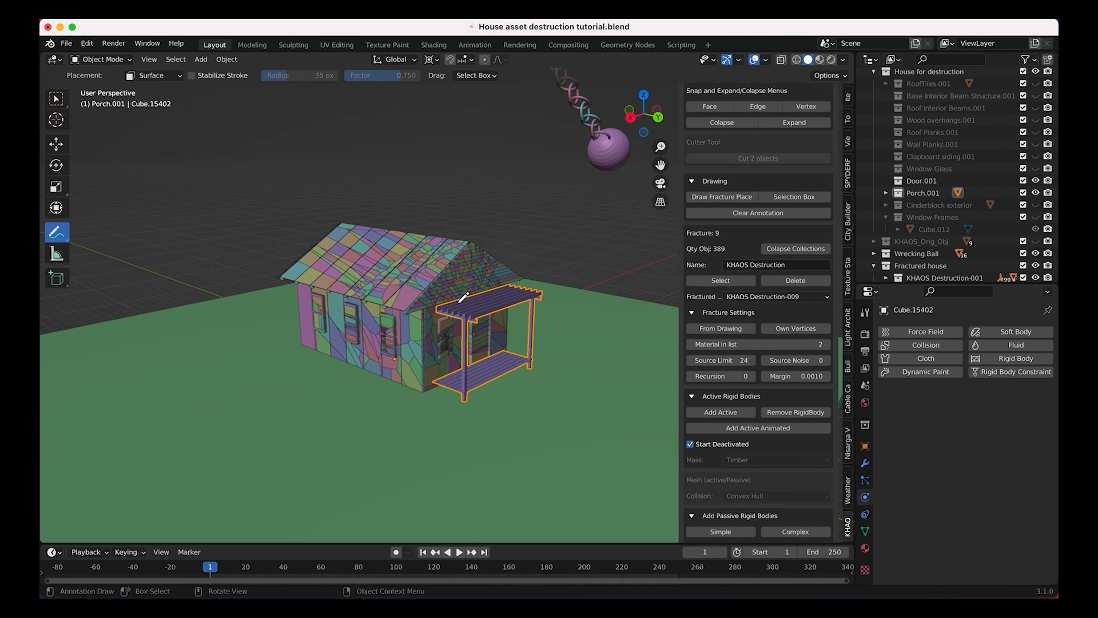
drag(519, 263, 466, 477)
mouse_move(536, 277)
mouse_down()
mouse_move(543, 314)
mouse_move(452, 354)
mouse_up()
click(725, 360)
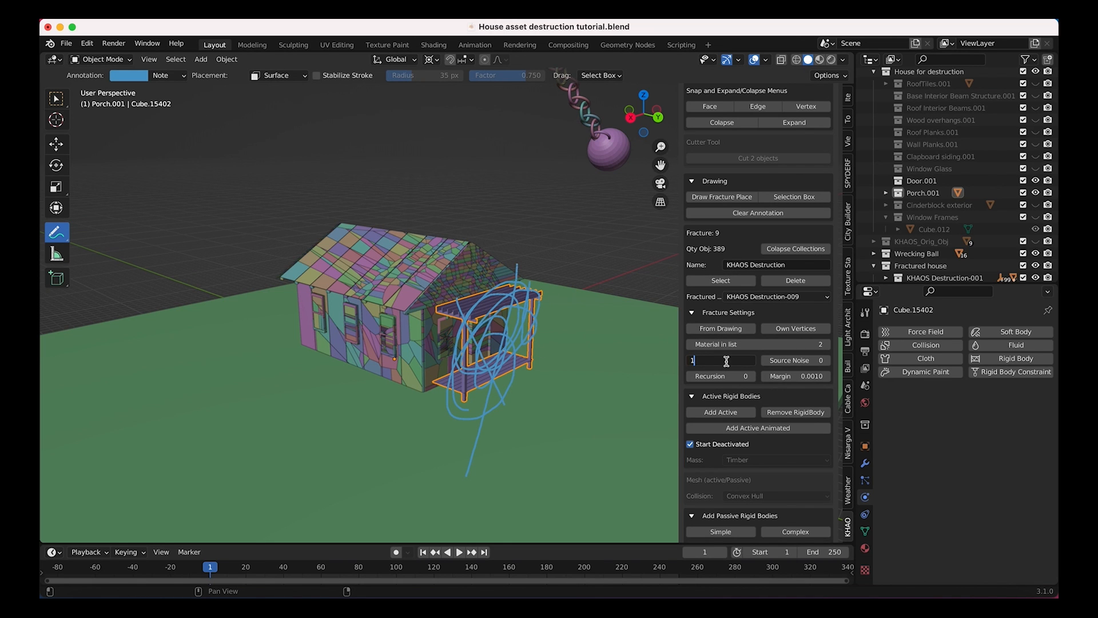
click(724, 330)
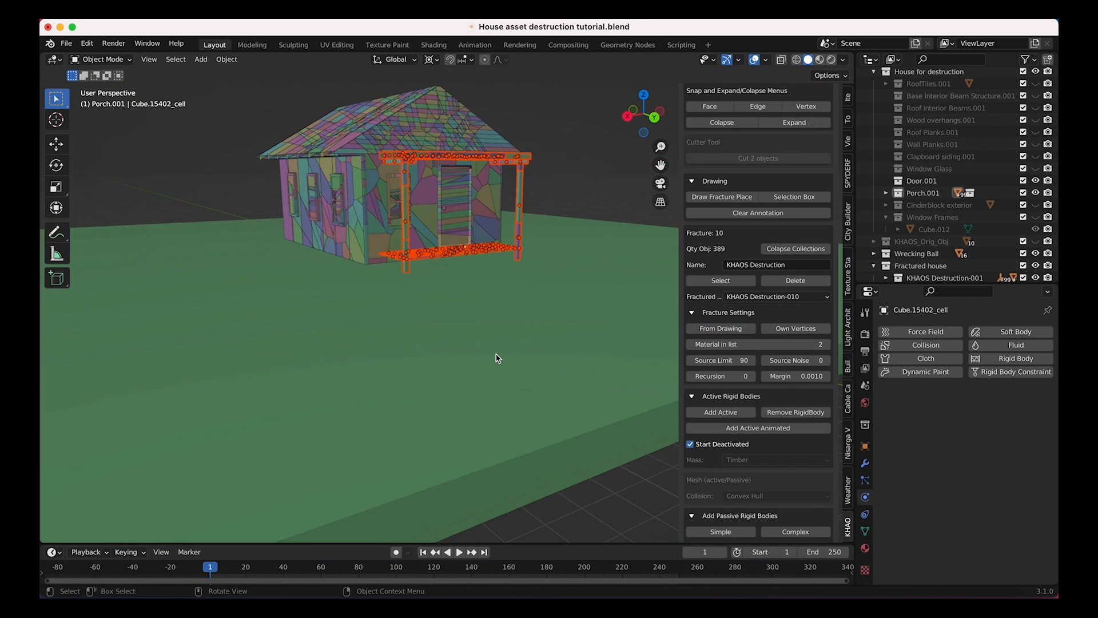
Move the KHAOS Destruction-010 porch fragment collection into the Fractured house collection.
scroll(497, 358, up, 10)
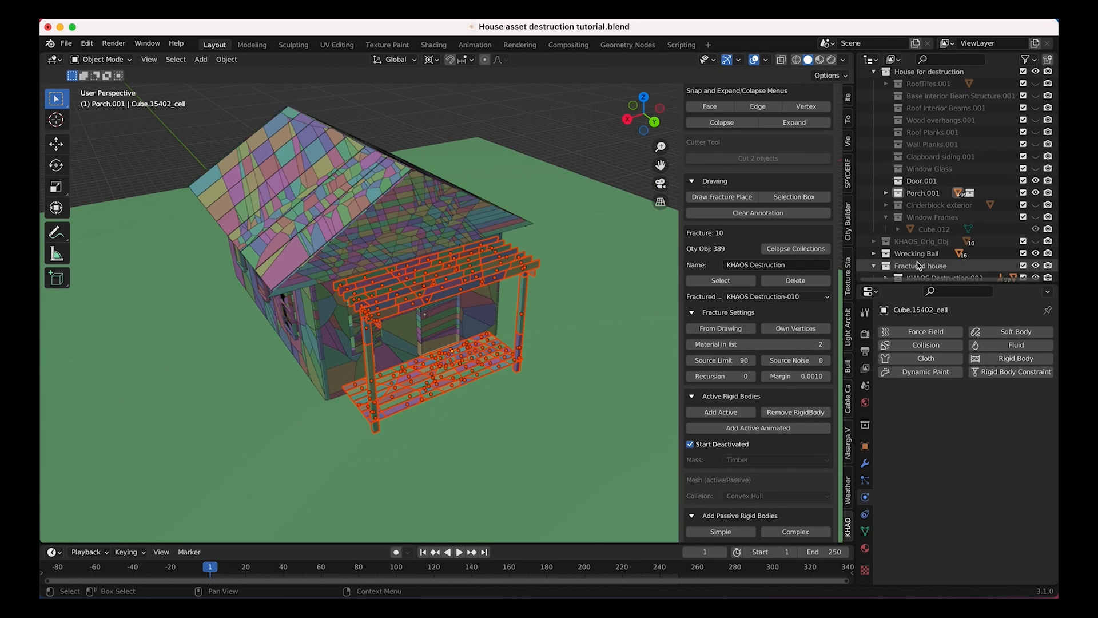
scroll(944, 172, down, 5)
scroll(926, 117, up, 1)
click(876, 121)
drag(935, 135, 904, 208)
Select all KHAOS Destruction-010 porch fragments and make them active rigid bodies, starting deactivated, with Timber mass.
click(720, 280)
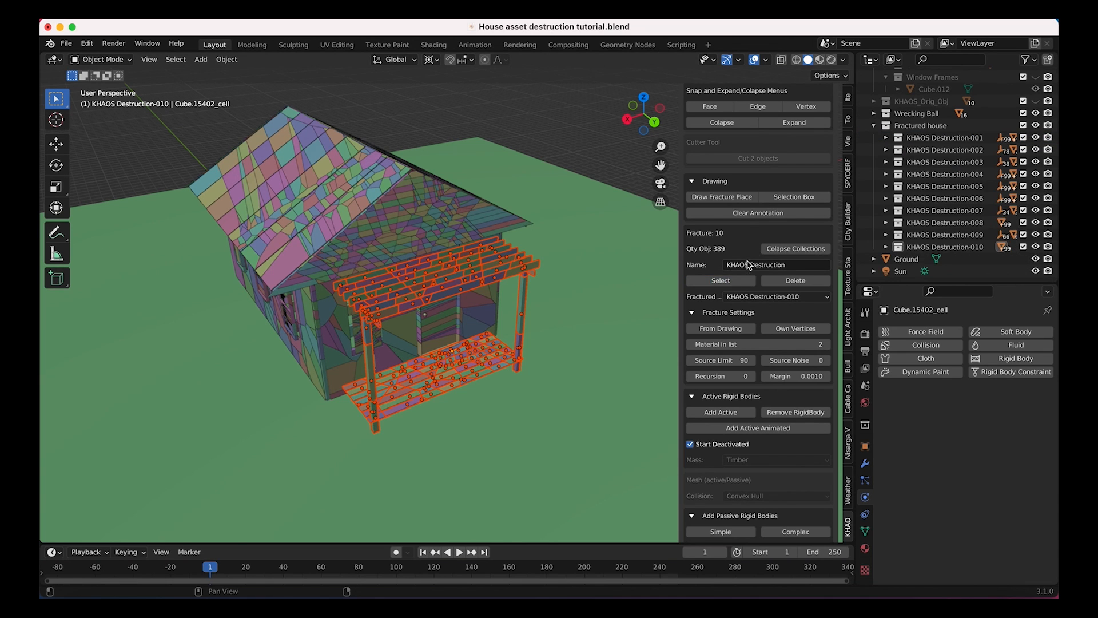
scroll(719, 227, down, 7)
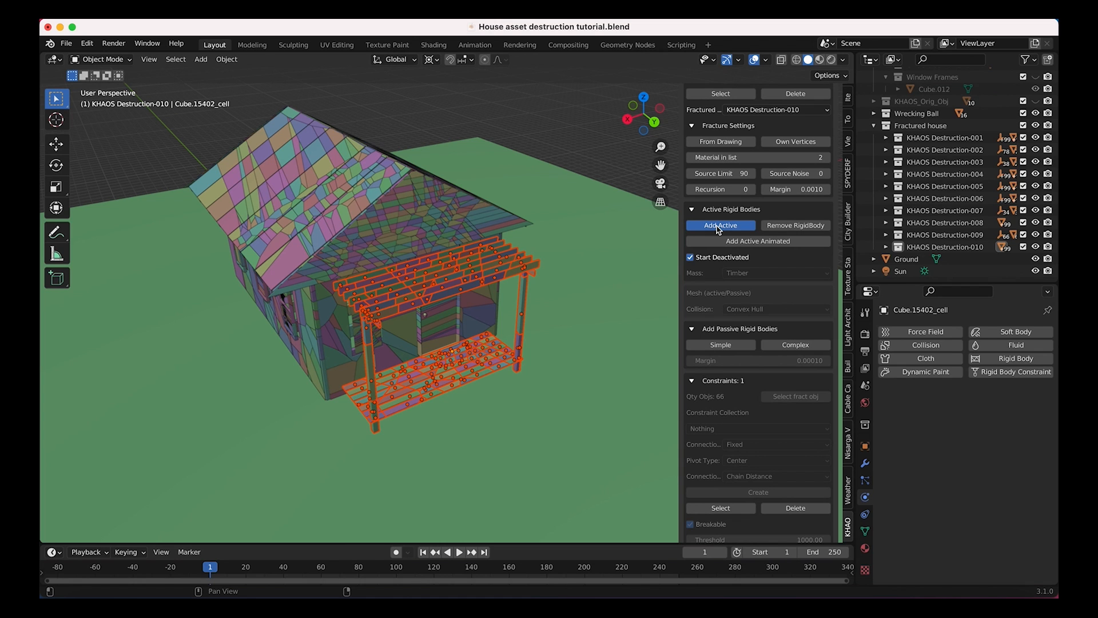
click(719, 227)
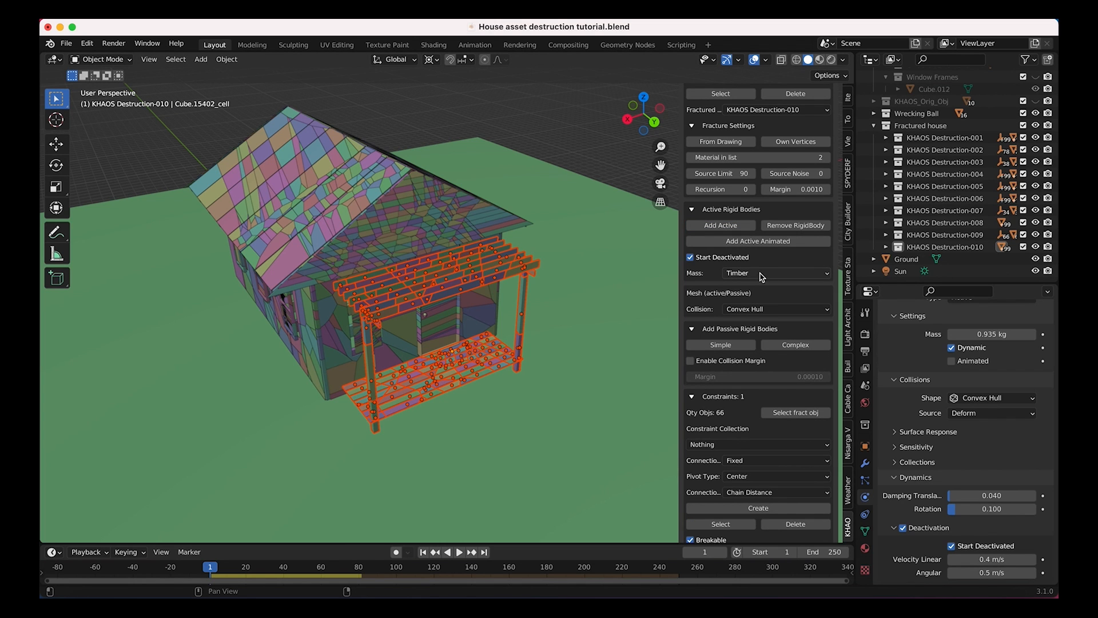
scroll(766, 380, down, 1)
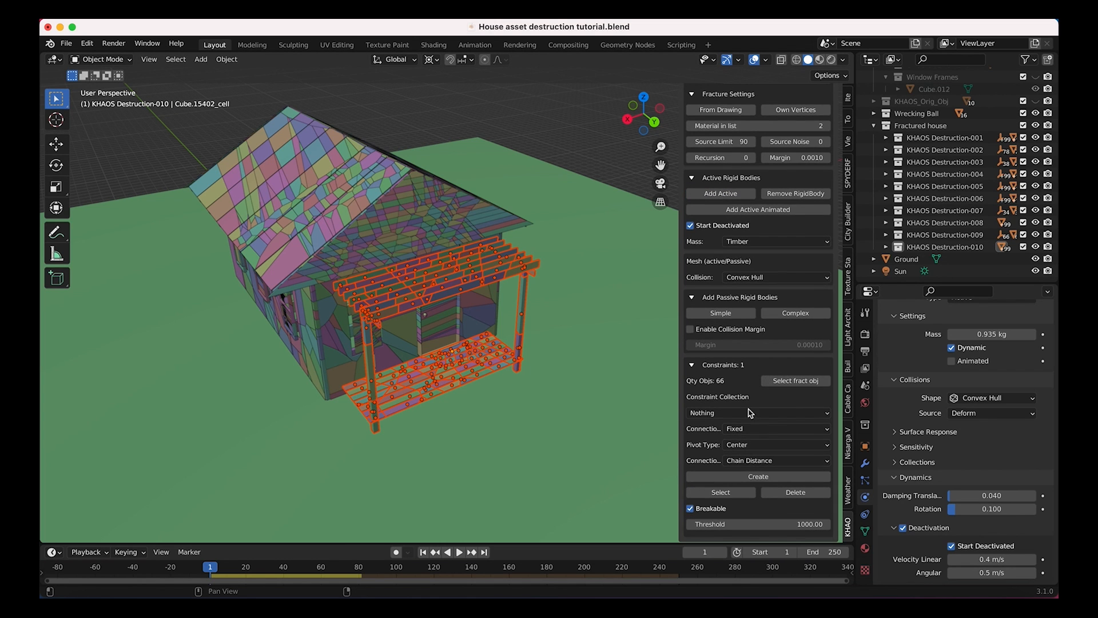
Add the Ground to the selected porch fragments and create Fixed, breakable Chain Distance constraints with Center pivot between them.
mouse_move(446, 323)
middle_down()
mouse_move(481, 309)
mouse_move(447, 326)
mouse_move(493, 278)
mouse_move(455, 213)
mouse_move(433, 310)
middle_up()
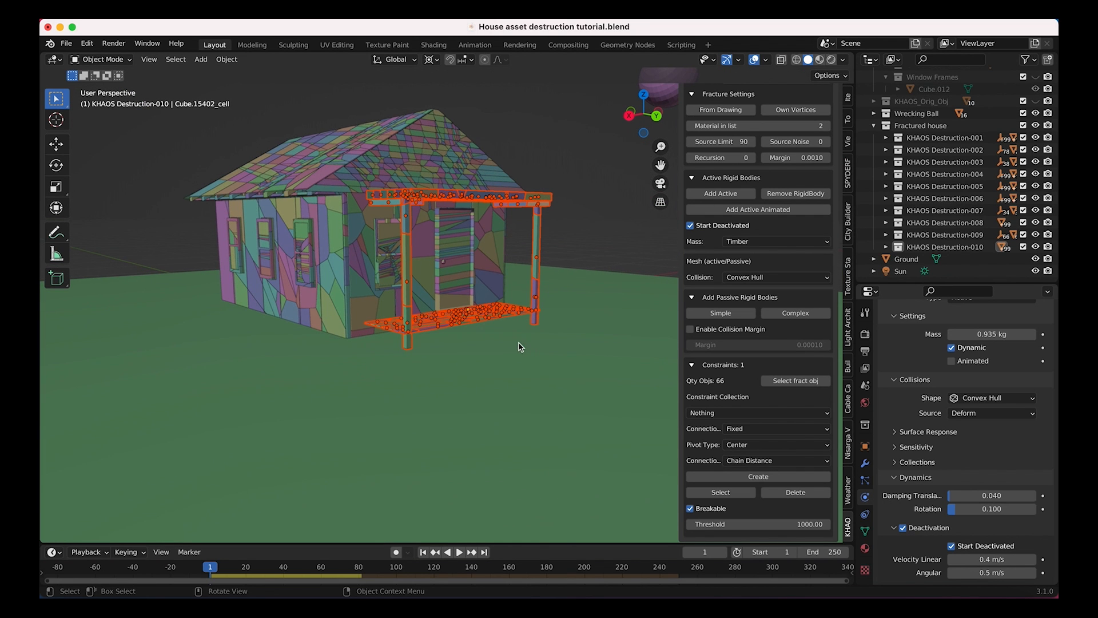
shift+click(497, 372)
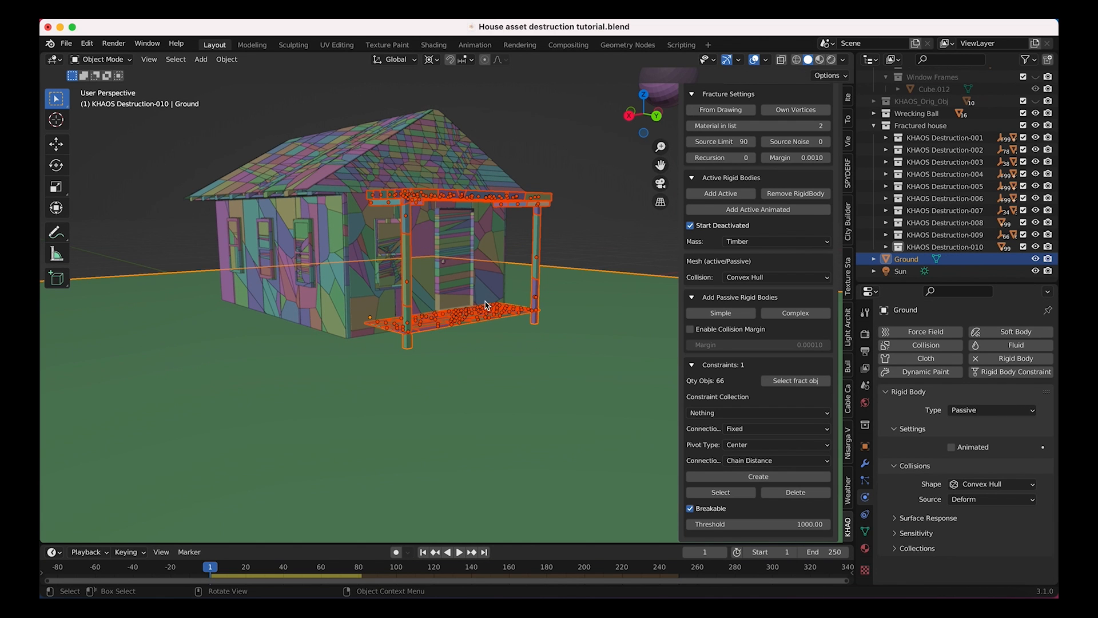
middle_drag(485, 305, 749, 445)
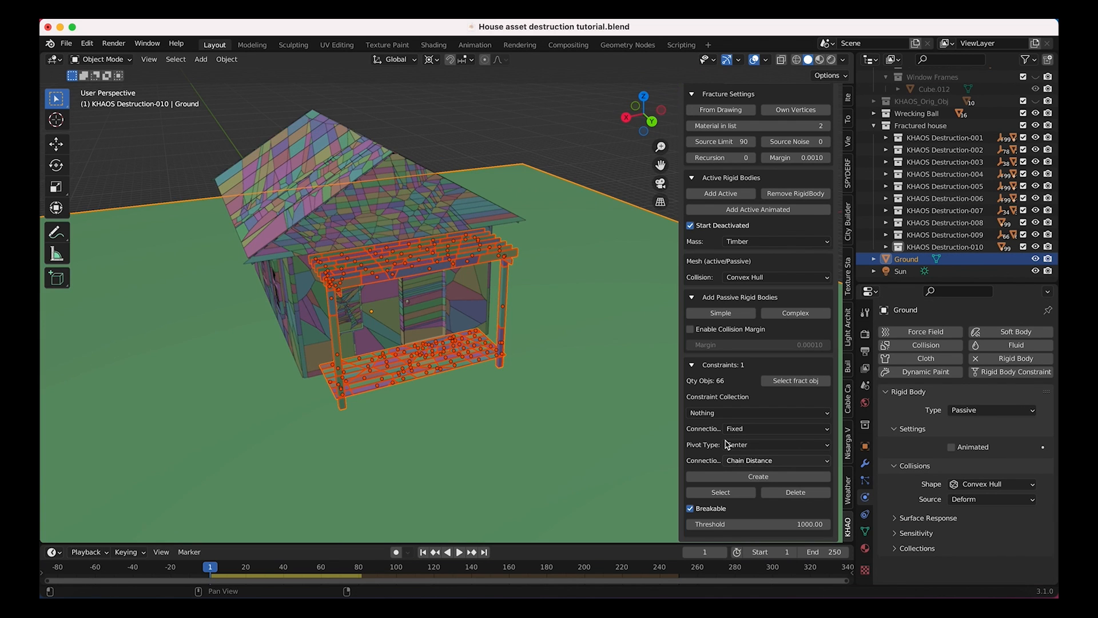
click(754, 477)
middle_drag(485, 325, 459, 307)
scroll(455, 290, down, 2)
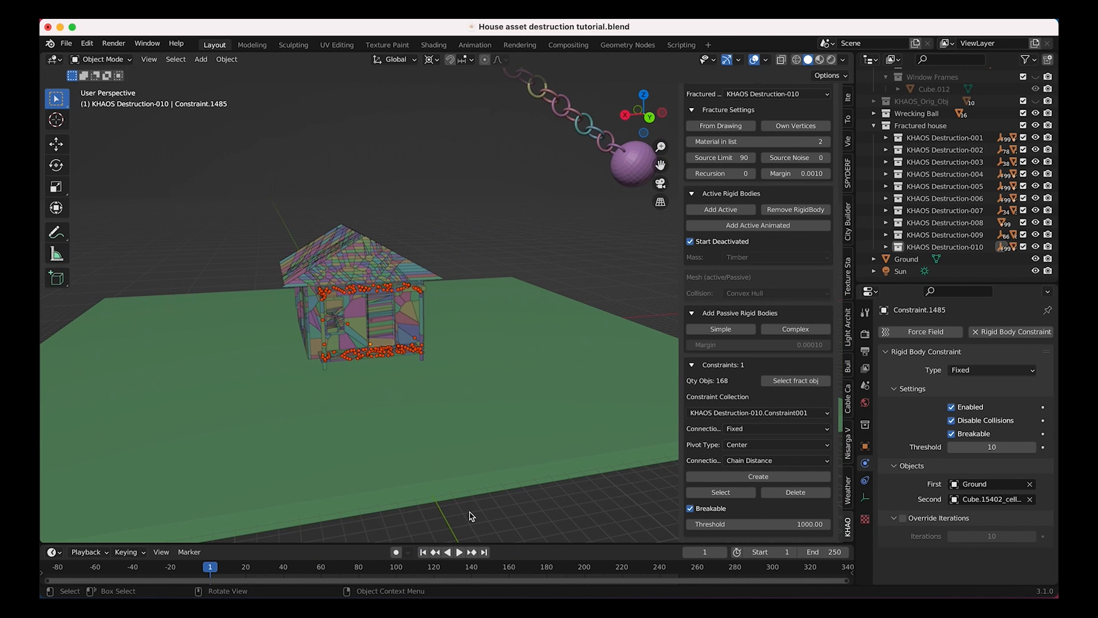
Play the simulation briefly, return to frame 1 and set the porch constraints' breaking threshold to 400, then raise it to 4000.
click(459, 552)
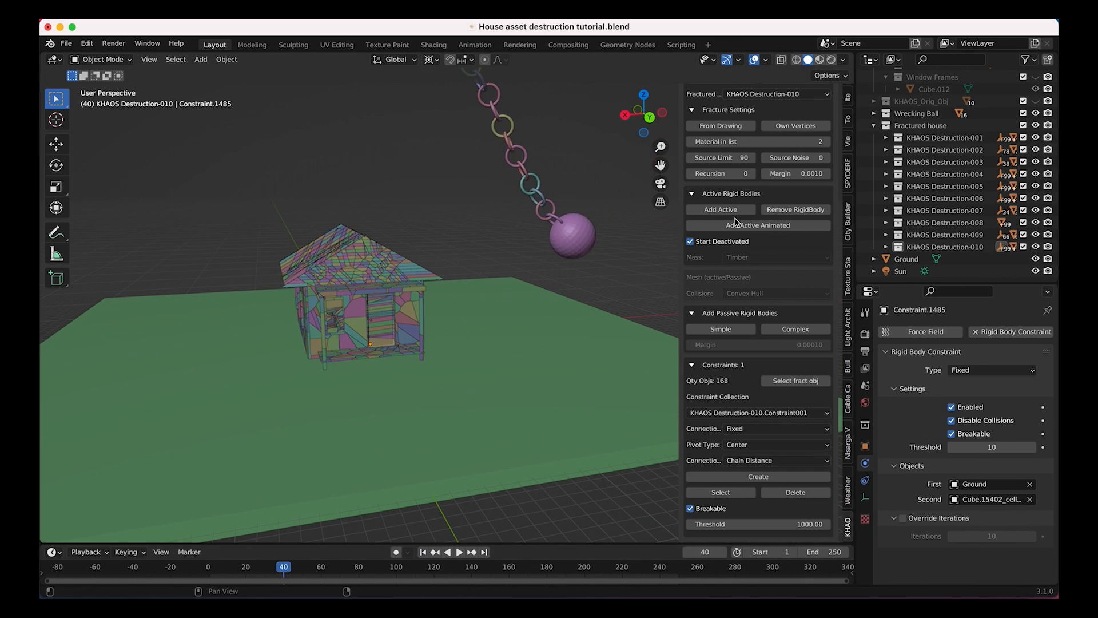
click(423, 552)
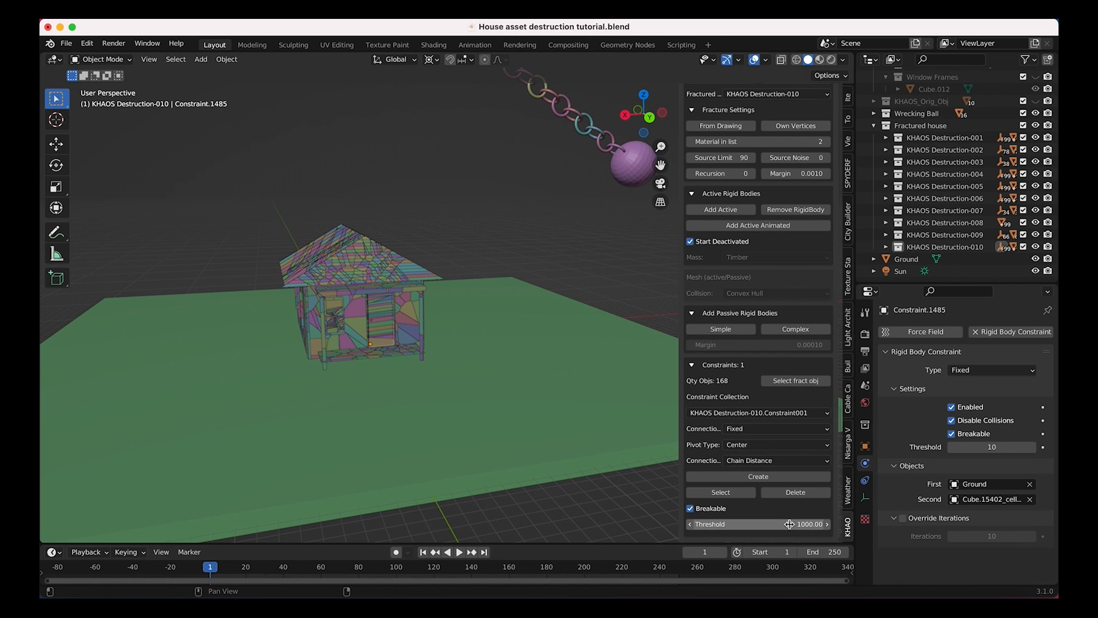
click(787, 525)
key(BackSpace)
text(400)
key(Return)
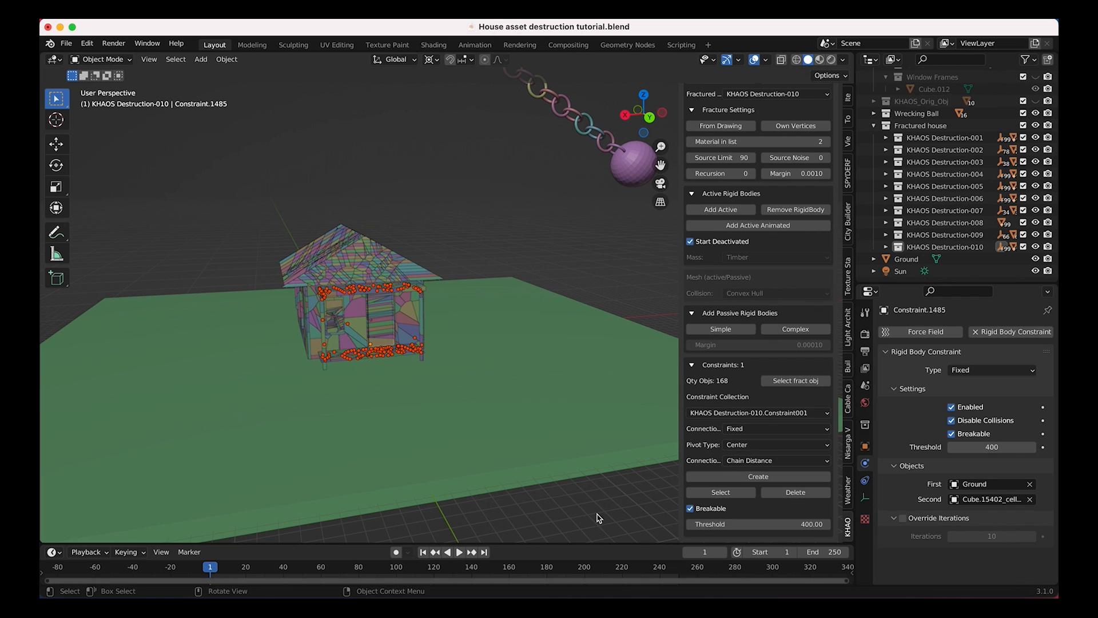
click(737, 522)
text(4000)
key(Return)
Play the wrecking ball simulation to examine how the porch breaks, then return the timeline to frame 1.
key(space)
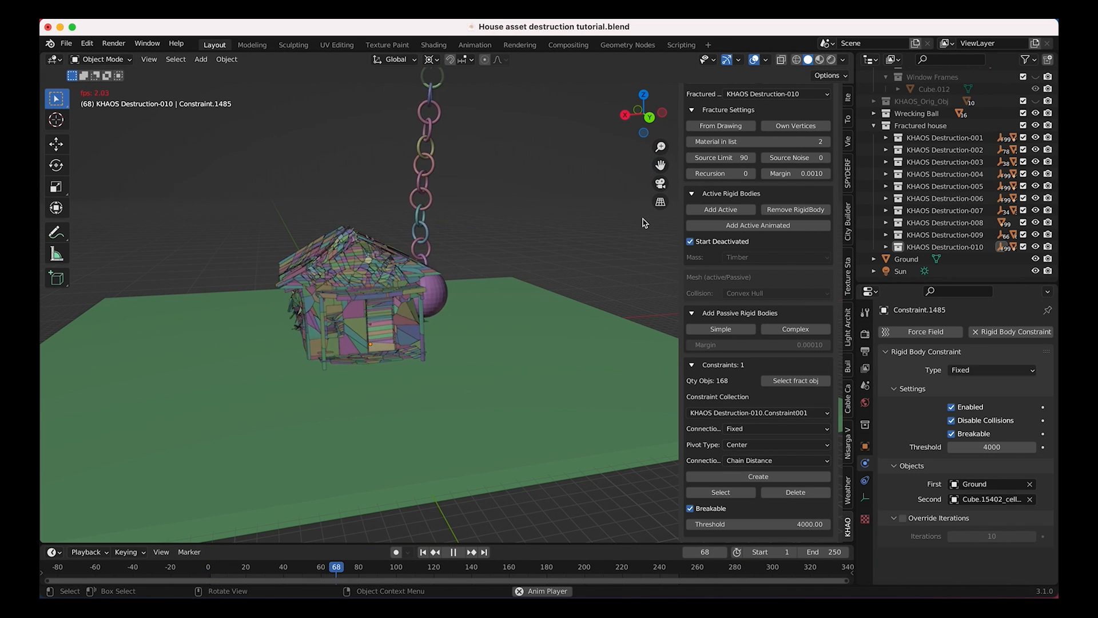
middle_drag(408, 369, 364, 385)
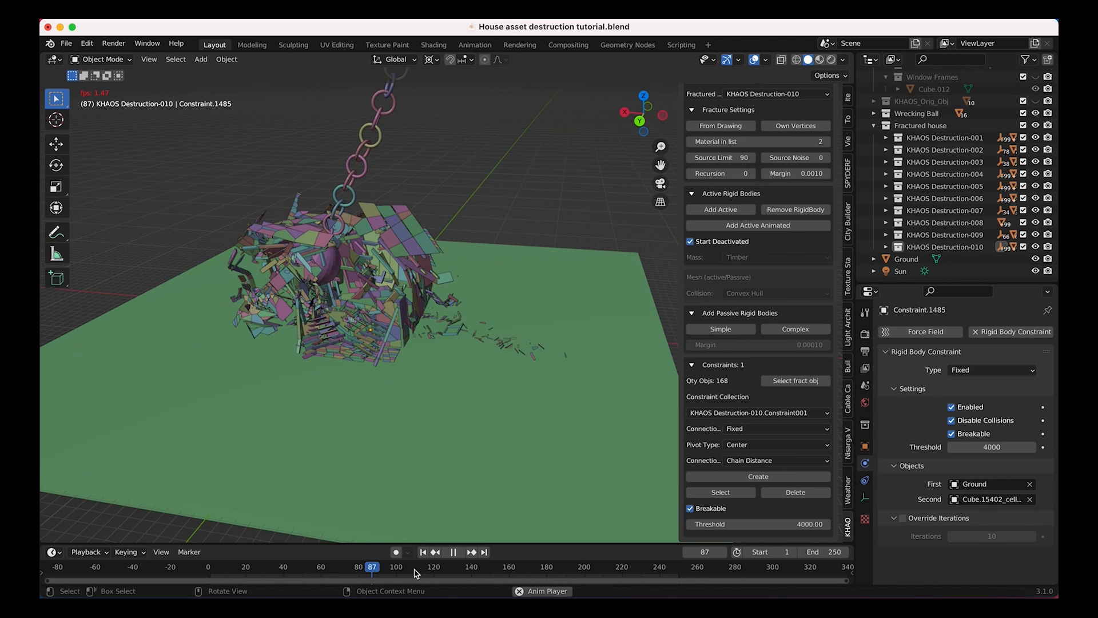
click(422, 552)
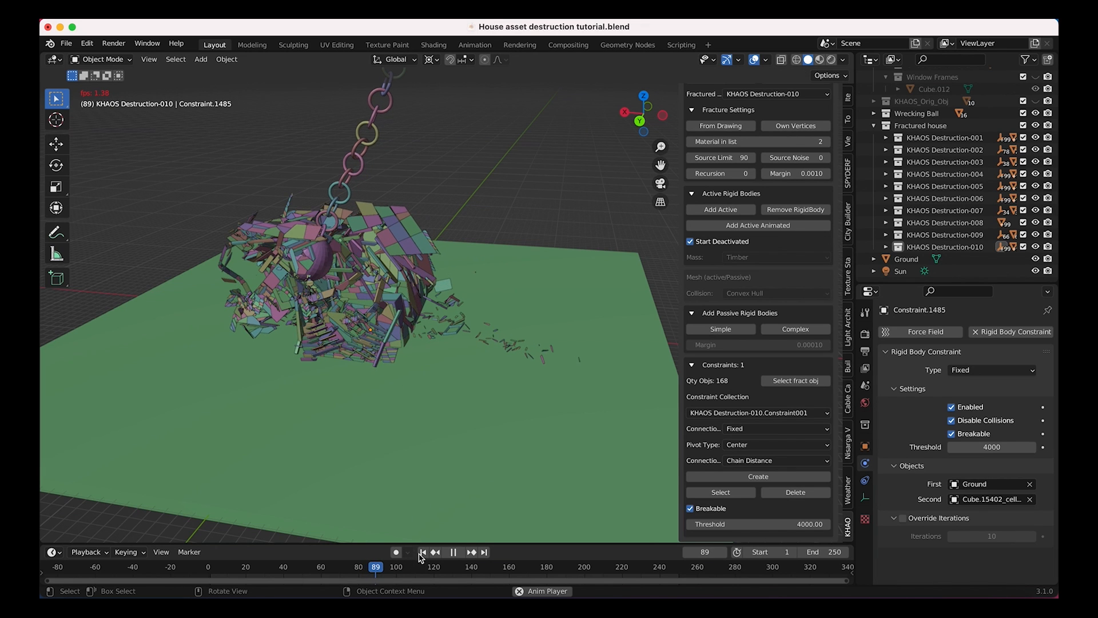
click(457, 553)
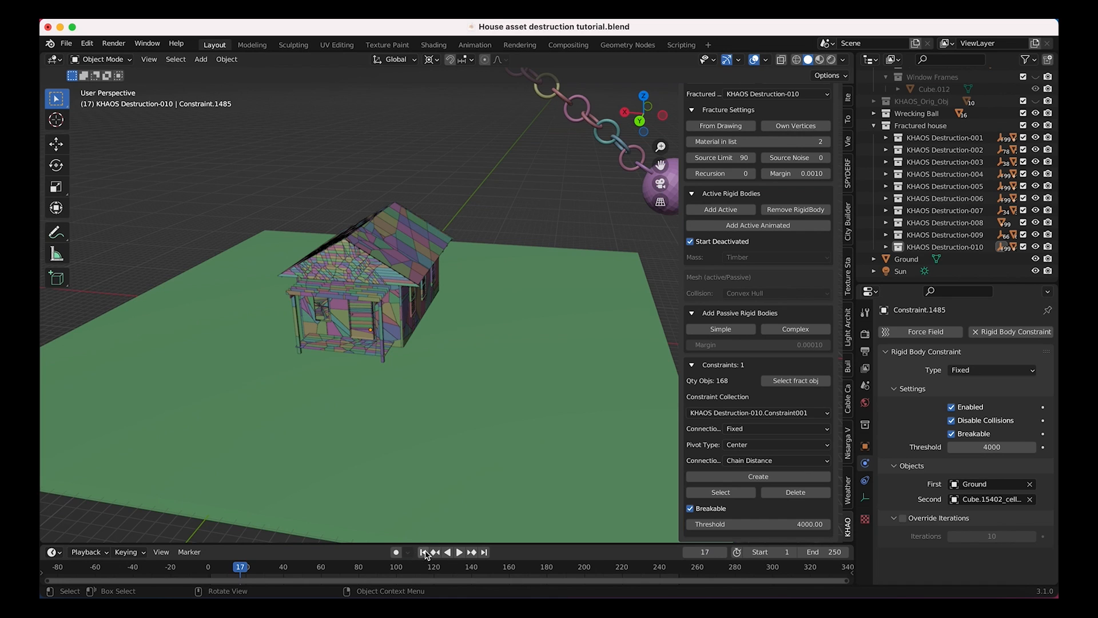
click(424, 553)
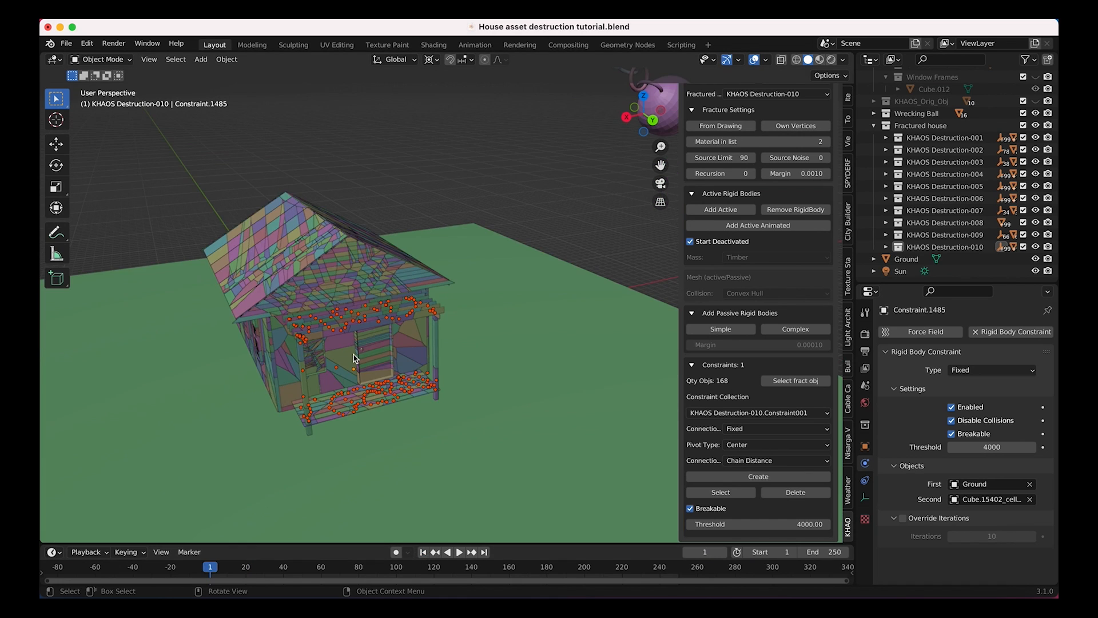
Select all constraints of the KHAOS Destruction-010 porch fragments and make them unbreakable.
shift+scroll(354, 358, left, 3)
shift+scroll(354, 358, left, 1)
scroll(353, 359, up, 2)
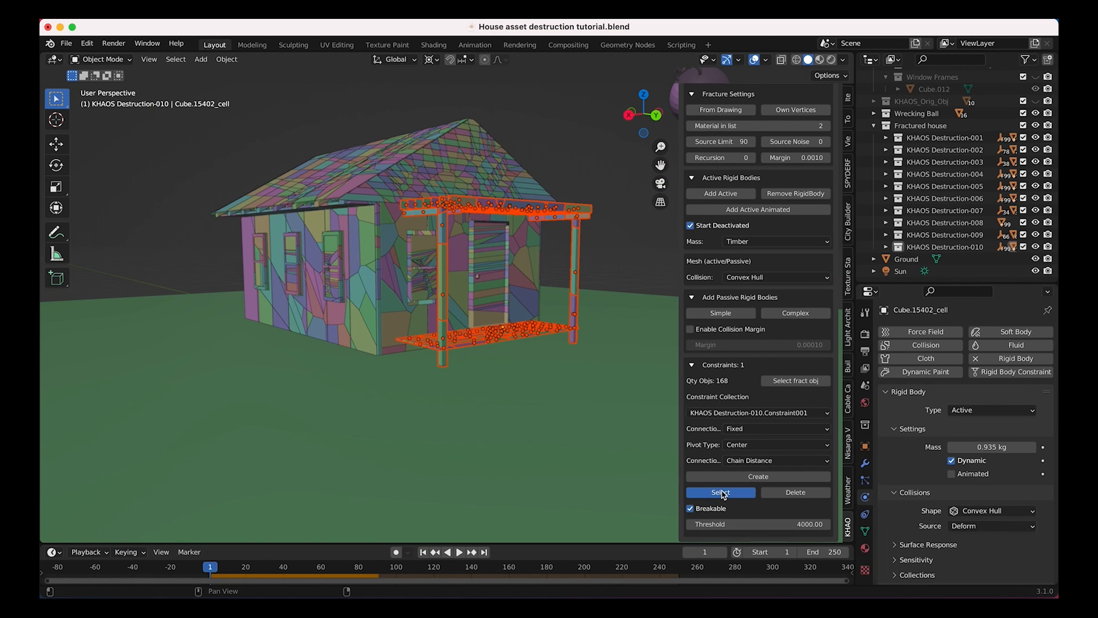
click(721, 492)
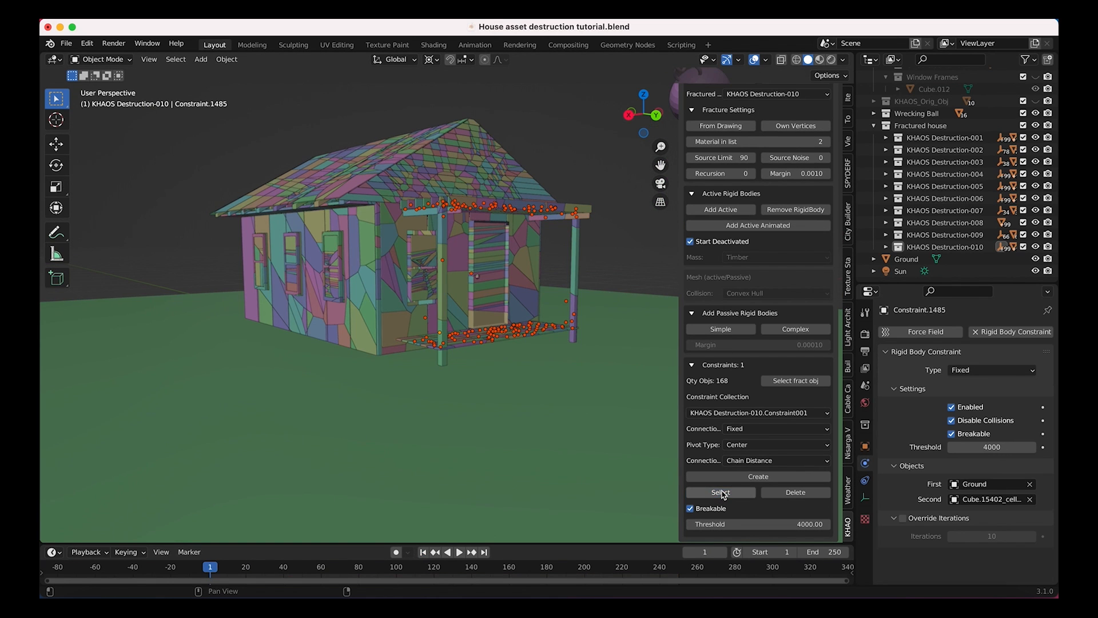
click(691, 508)
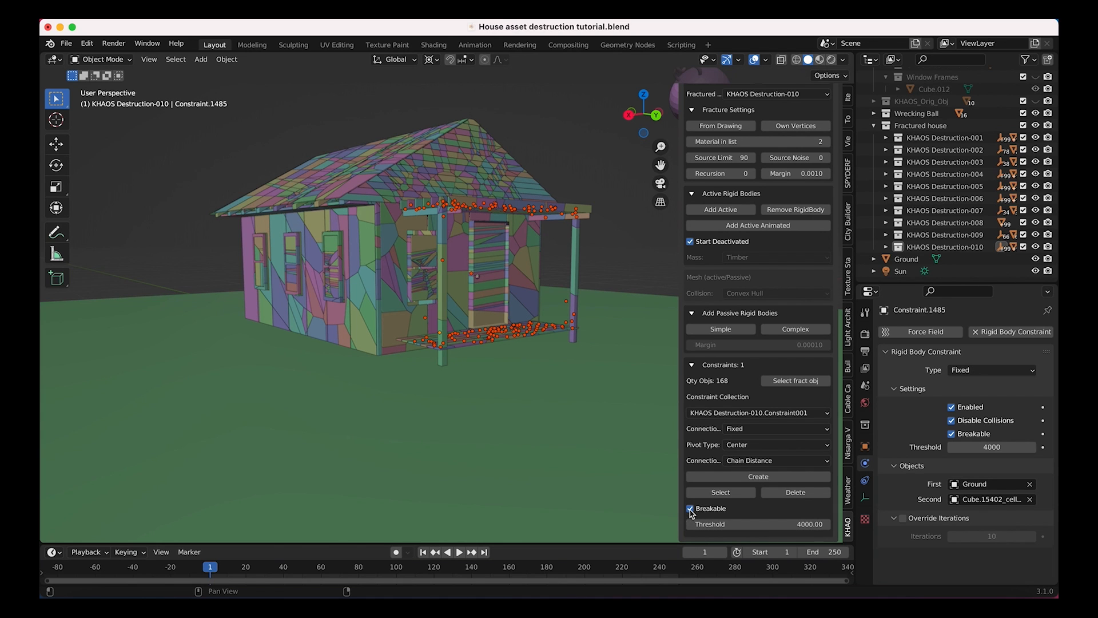
Deselect everything, play the simulation to examine the porch with unbreakable constraints, and return to frame 1.
click(458, 552)
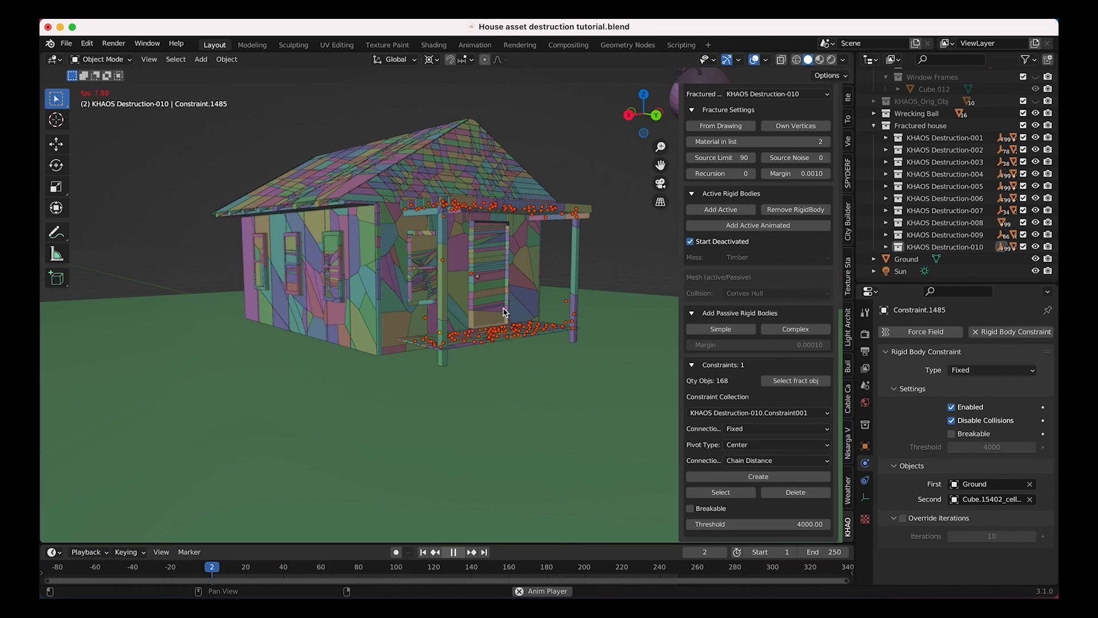
key(alt+a)
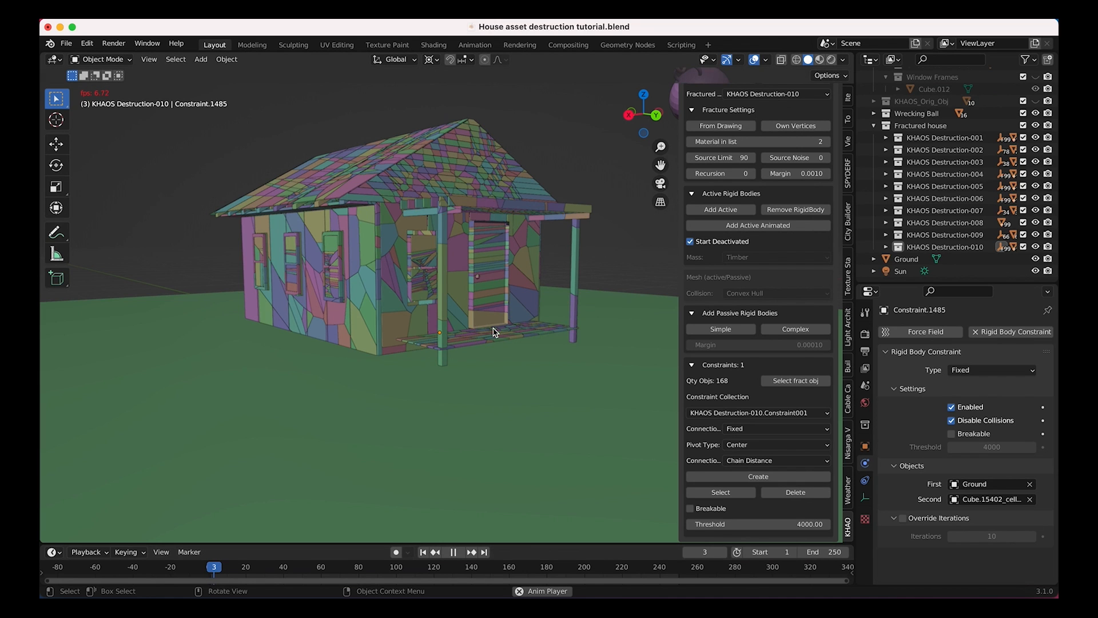
scroll(529, 336, down, 1)
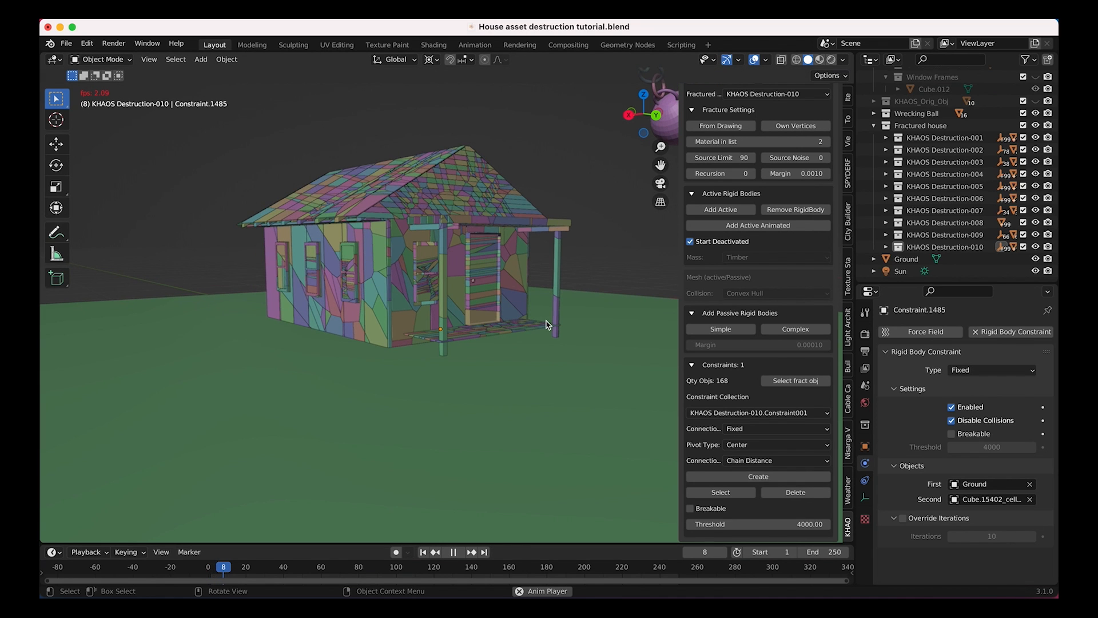
shift+scroll(548, 325, up, 3)
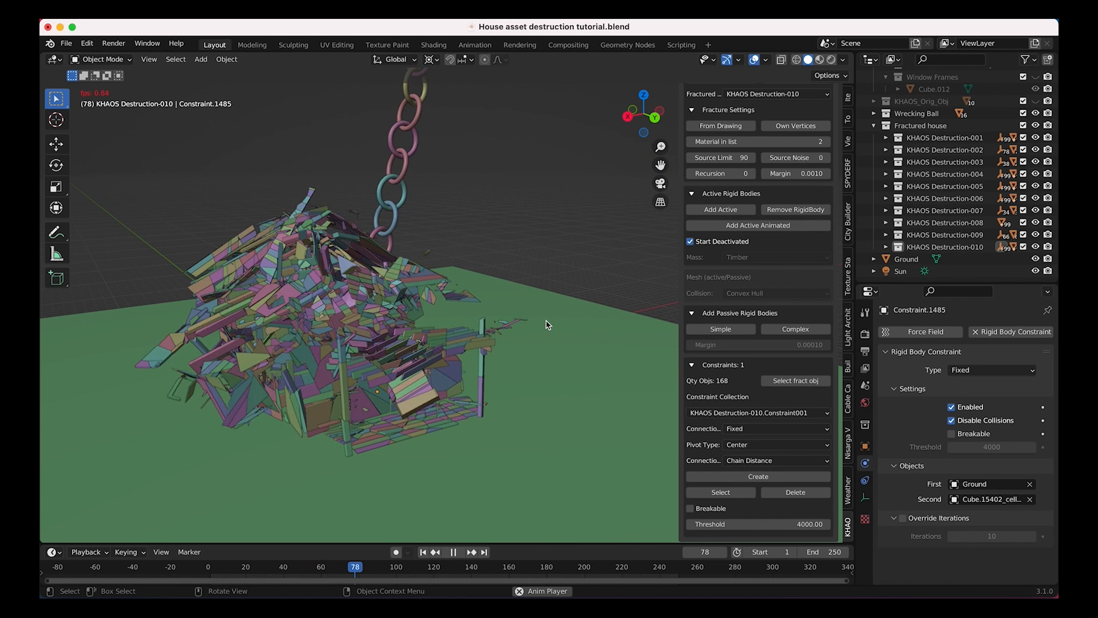
click(451, 553)
middle_drag(536, 367, 446, 356)
click(420, 554)
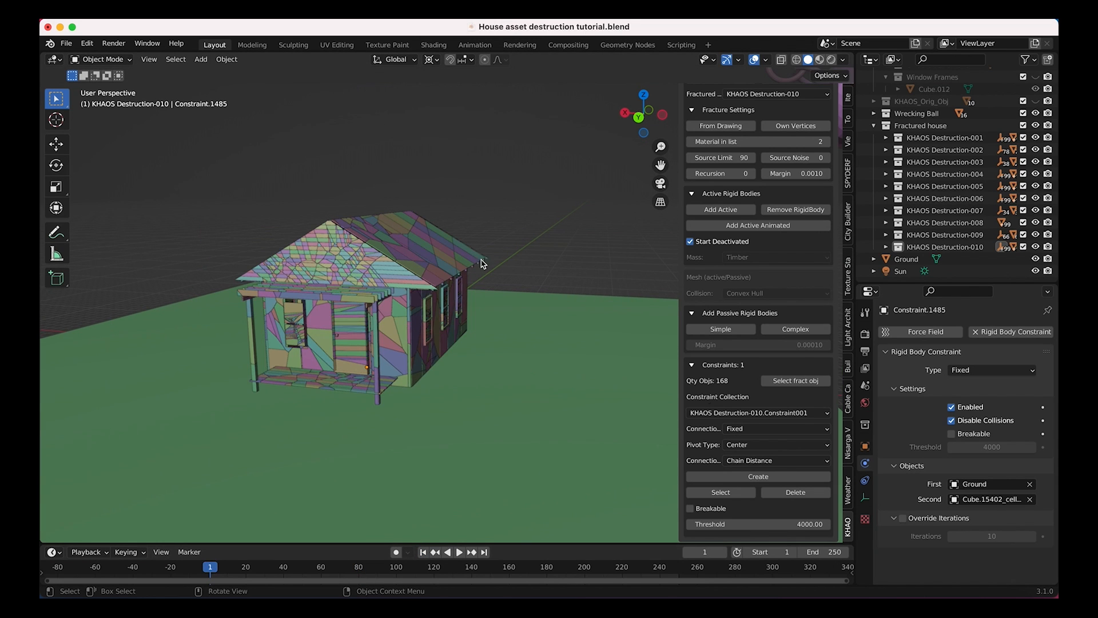
Delete the KHAOS Destruction-010 constraints connecting the porch fragments and the Ground.
shift+scroll(404, 366, left, 5)
middle_drag(404, 369, 477, 384)
scroll(478, 384, left, 10)
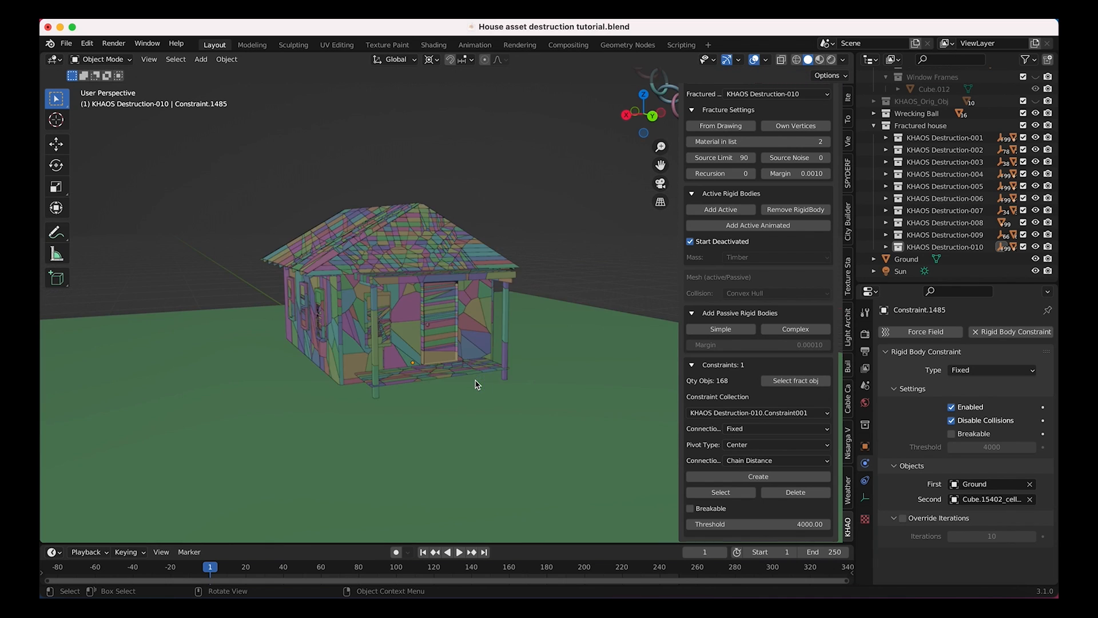
scroll(478, 384, right, 10)
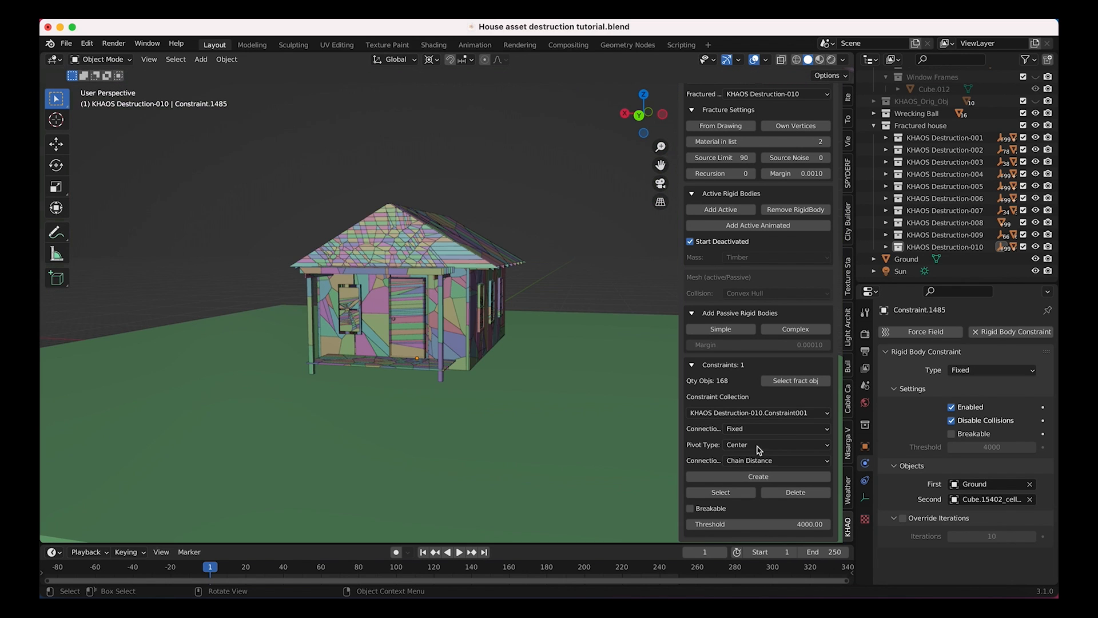
click(787, 493)
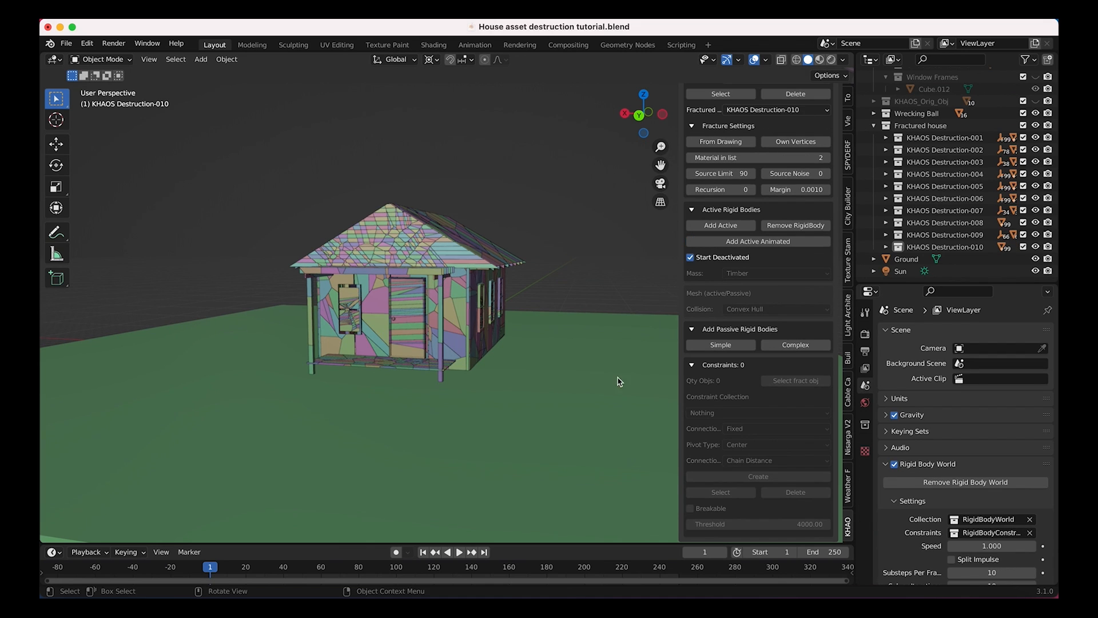
Select the KHAOS Destruction-010 porch fragments, the Ground and adjoining house fragments, and create Fixed, Chain Distance constraints between them.
scroll(752, 223, up, 6)
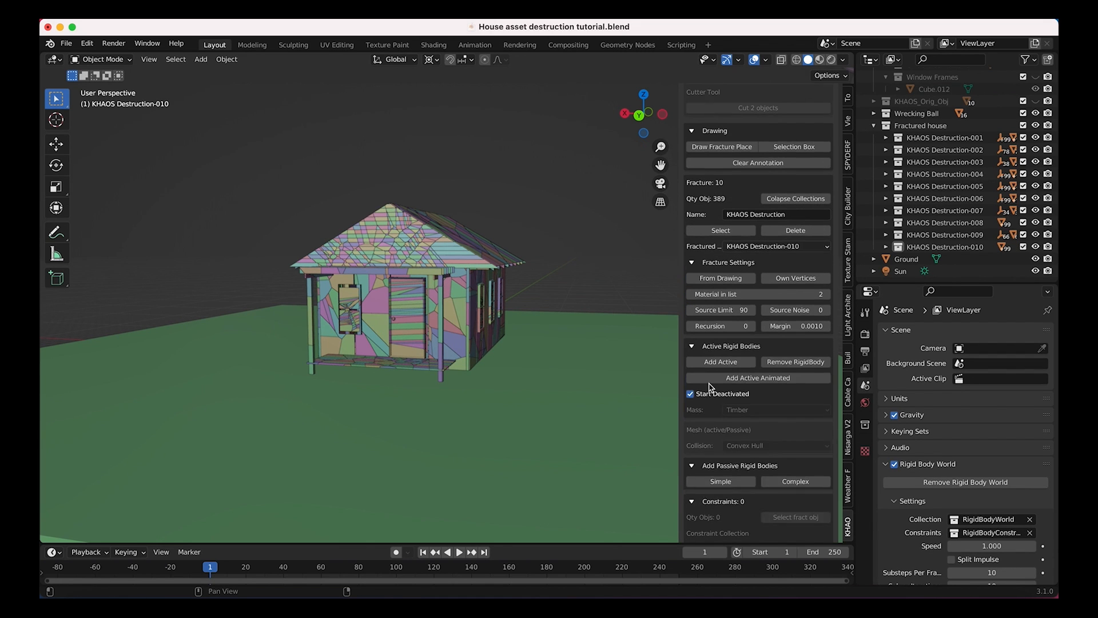
click(720, 255)
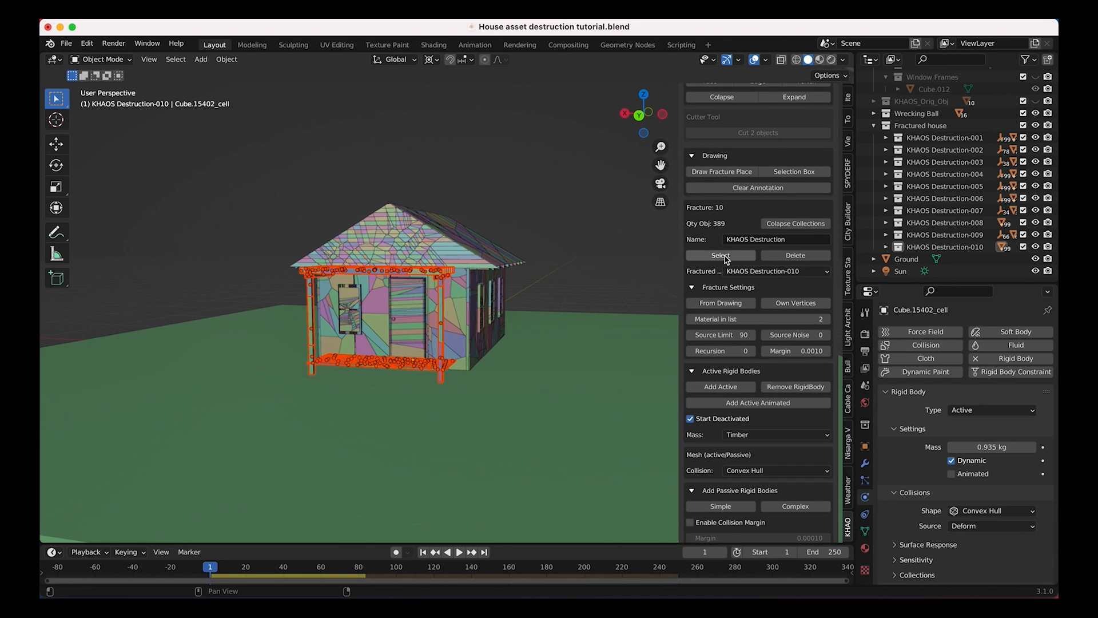
middle_drag(492, 400, 531, 407)
shift+click(531, 407)
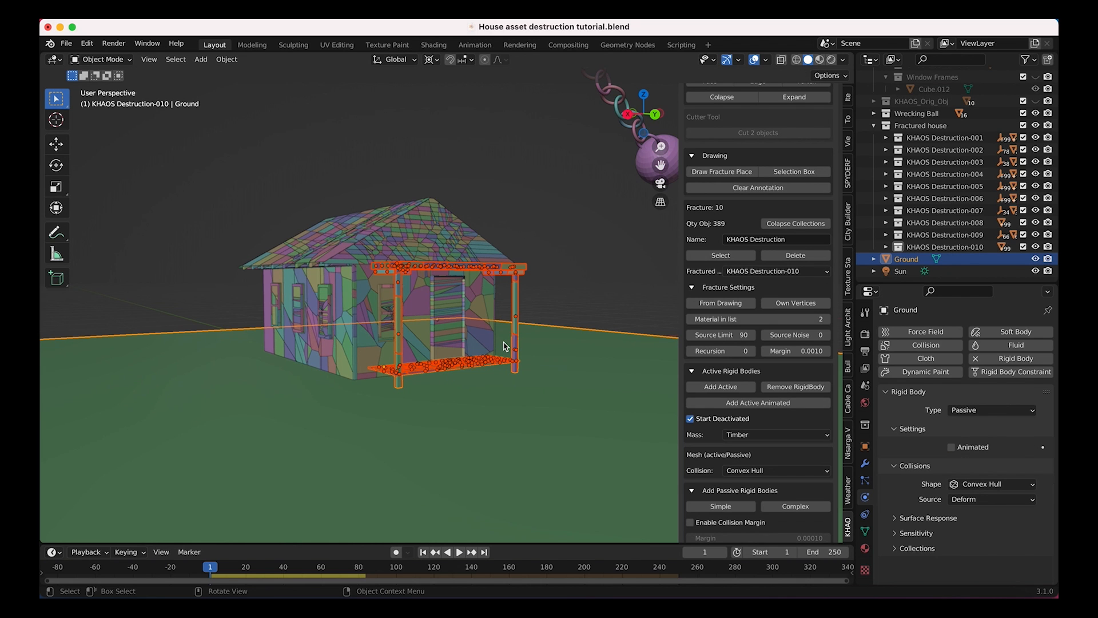
middle_drag(530, 407, 419, 249)
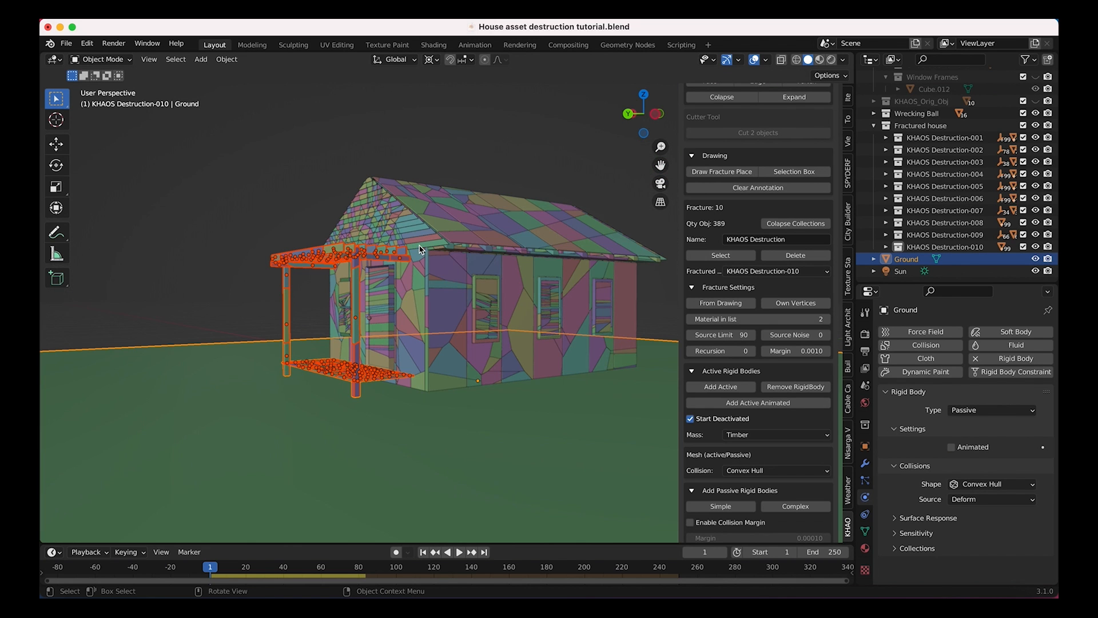
shift+click(419, 249)
middle_drag(420, 250, 384, 345)
shift+click(383, 342)
scroll(744, 512, down, 5)
click(737, 479)
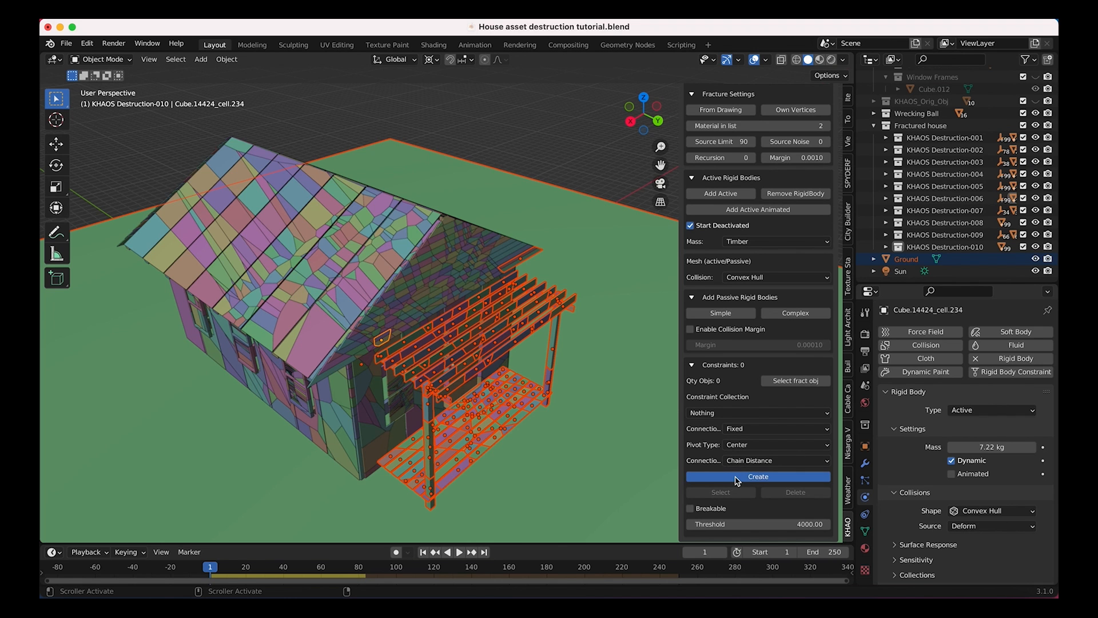
Make the new porch constraints breakable with a threshold of 4000.
middle_drag(358, 440, 323, 429)
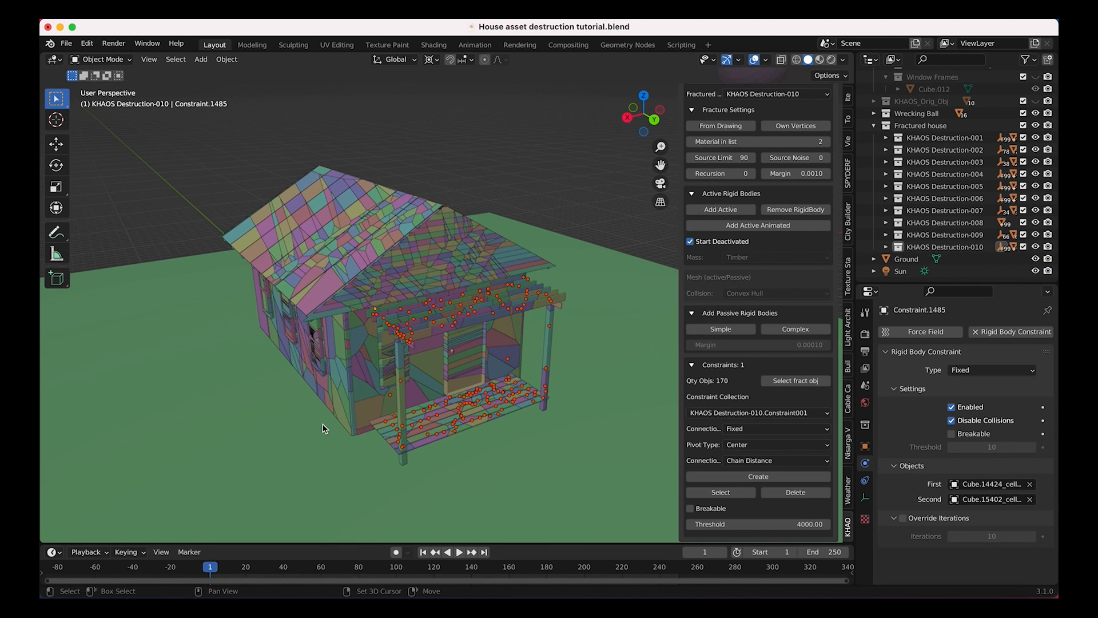
middle_drag(474, 342, 452, 332)
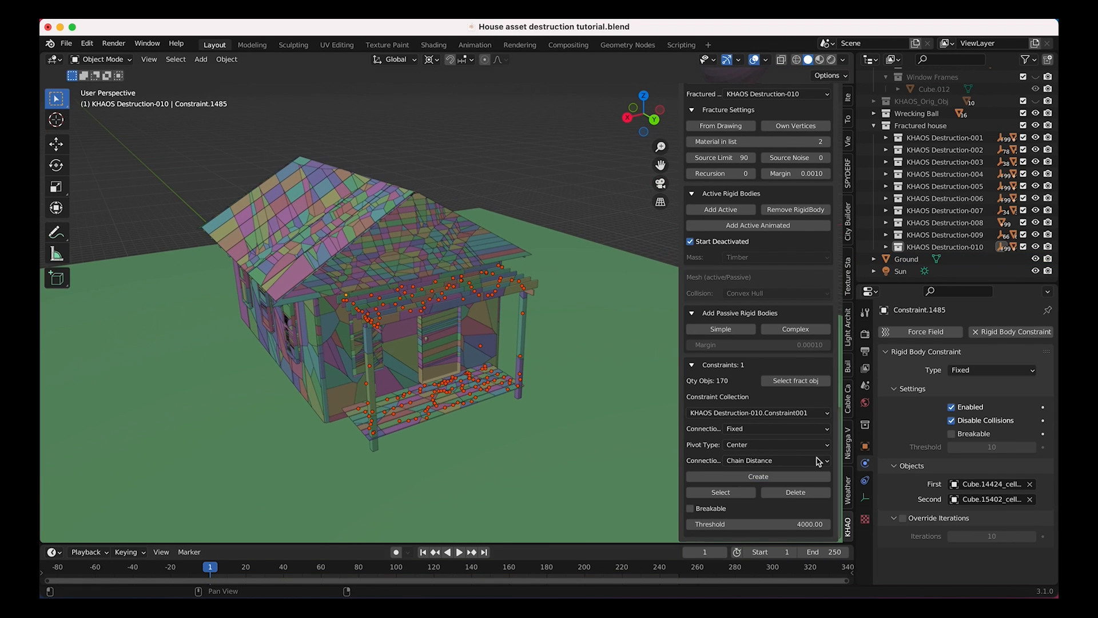
click(784, 525)
key(Return)
click(690, 508)
Play the simulation from frame 1 to examine how the porch reacts to the wrecking ball, then rewind and stop playback.
click(424, 552)
click(459, 554)
scroll(505, 277, down, 5)
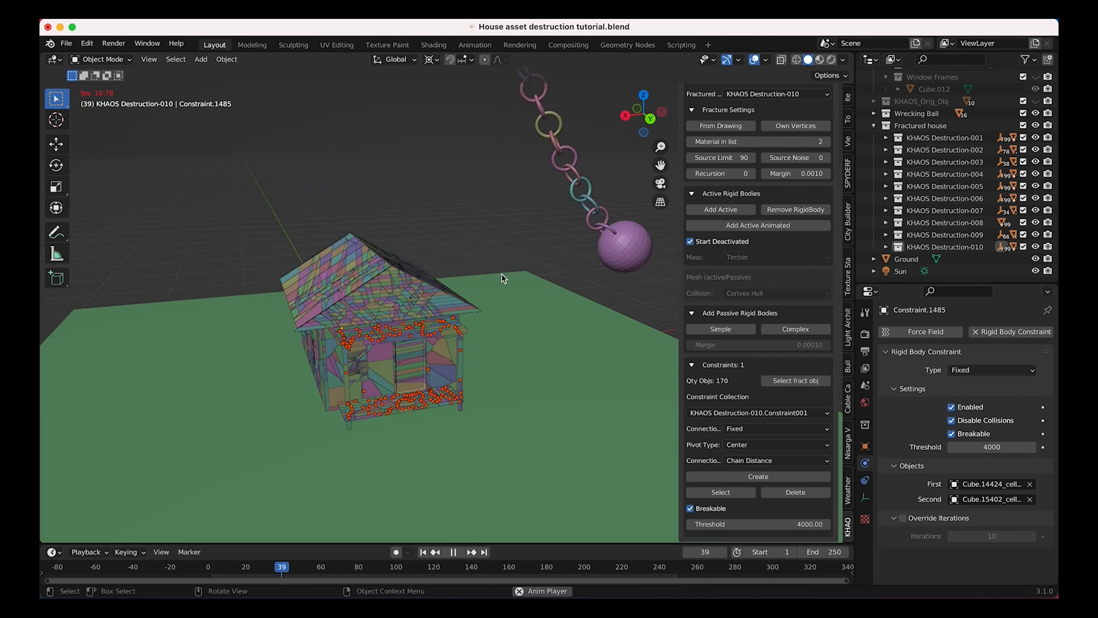
scroll(503, 278, down, 4)
scroll(501, 278, right, 5)
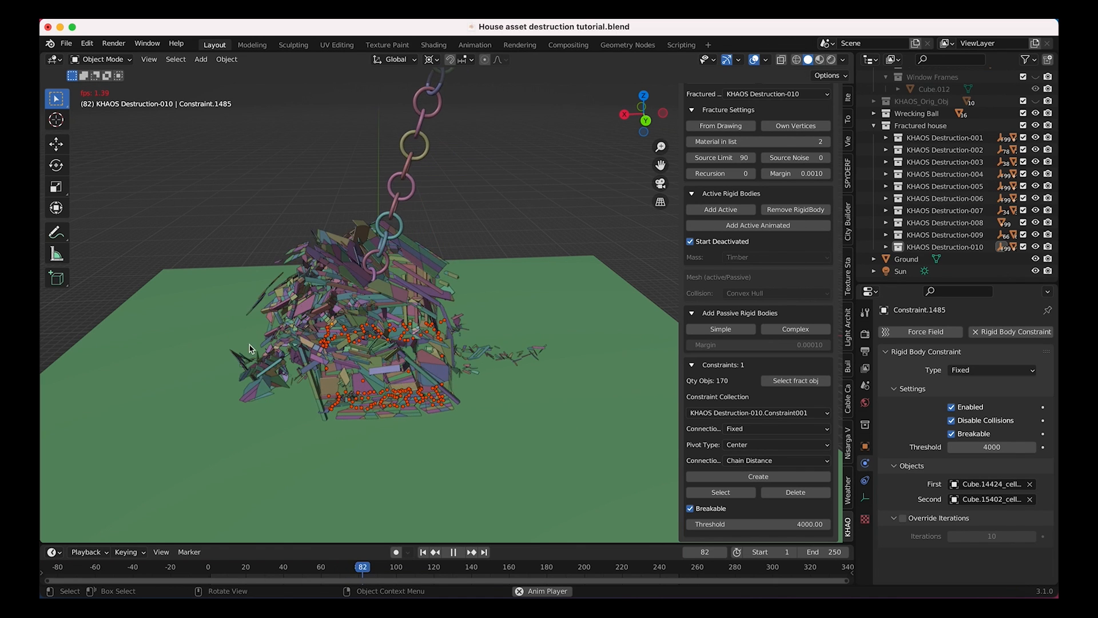
click(422, 552)
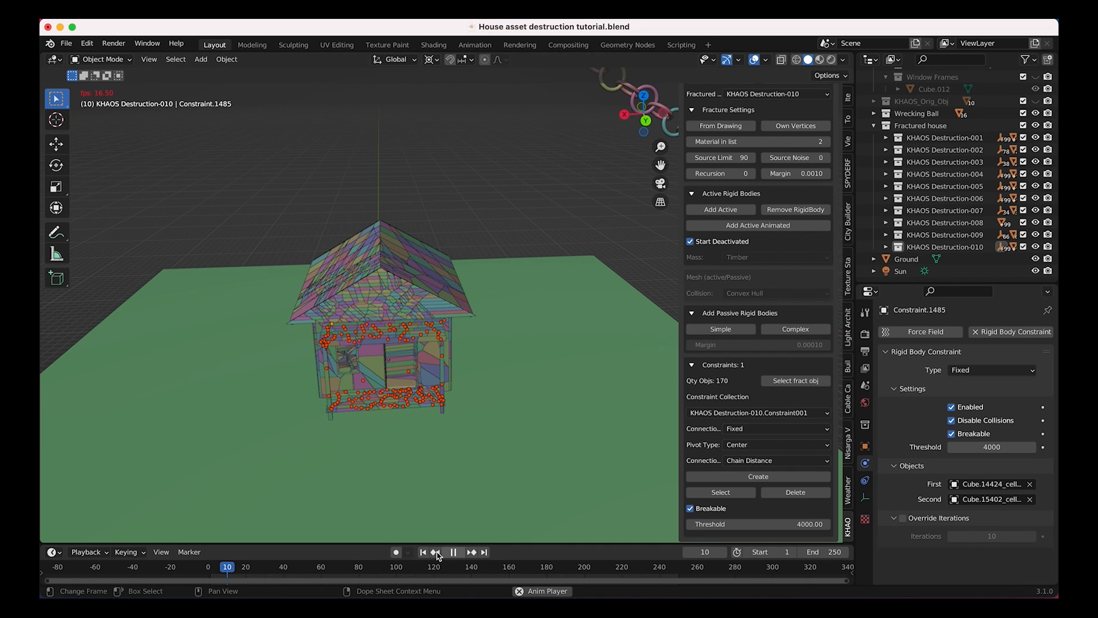
click(454, 552)
Set the breaking threshold of the porch constraints to 40000.
click(790, 521)
click(717, 526)
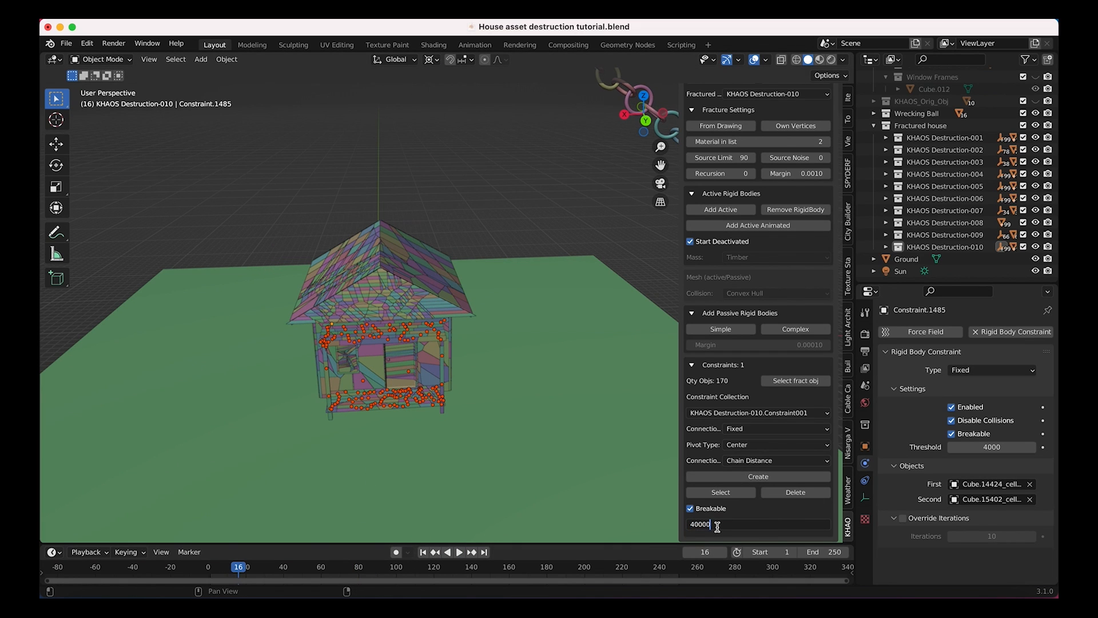
key(Return)
Replay the simulation from frame 1 and examine how the porch behaves with the 40000 threshold.
click(422, 551)
click(459, 551)
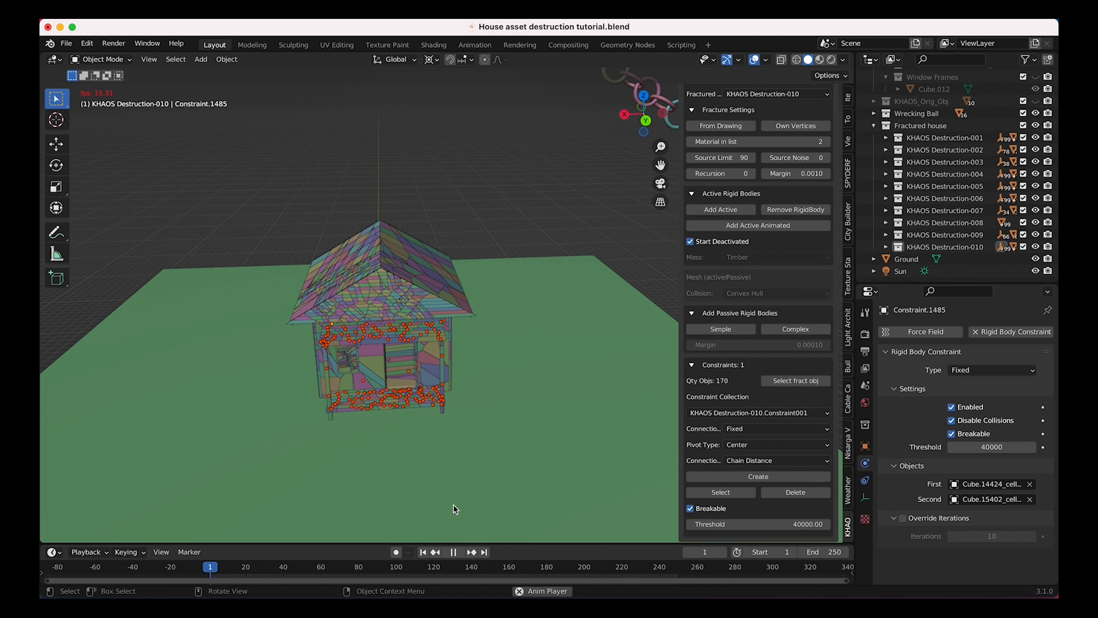
scroll(422, 400, left, 5)
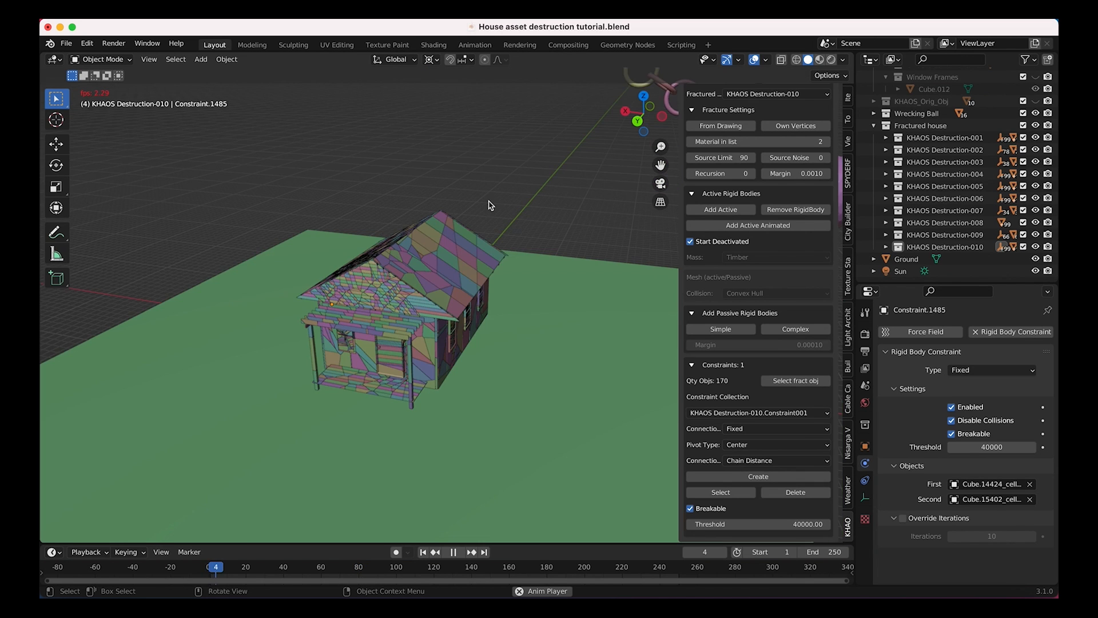
scroll(431, 270, down, 3)
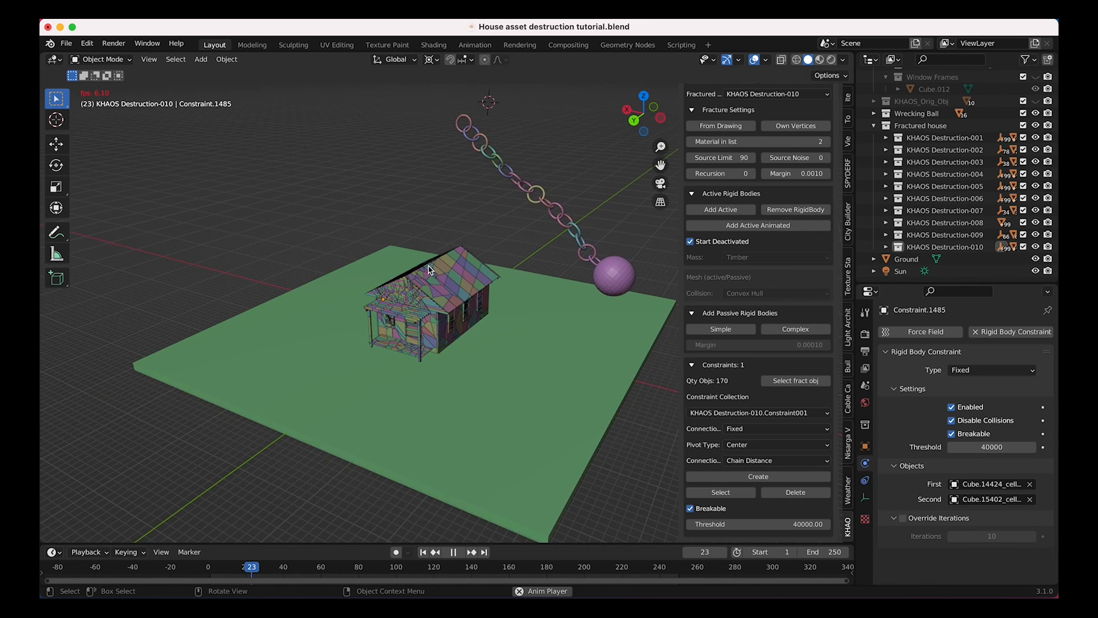
scroll(431, 270, down, 5)
scroll(430, 270, up, 2)
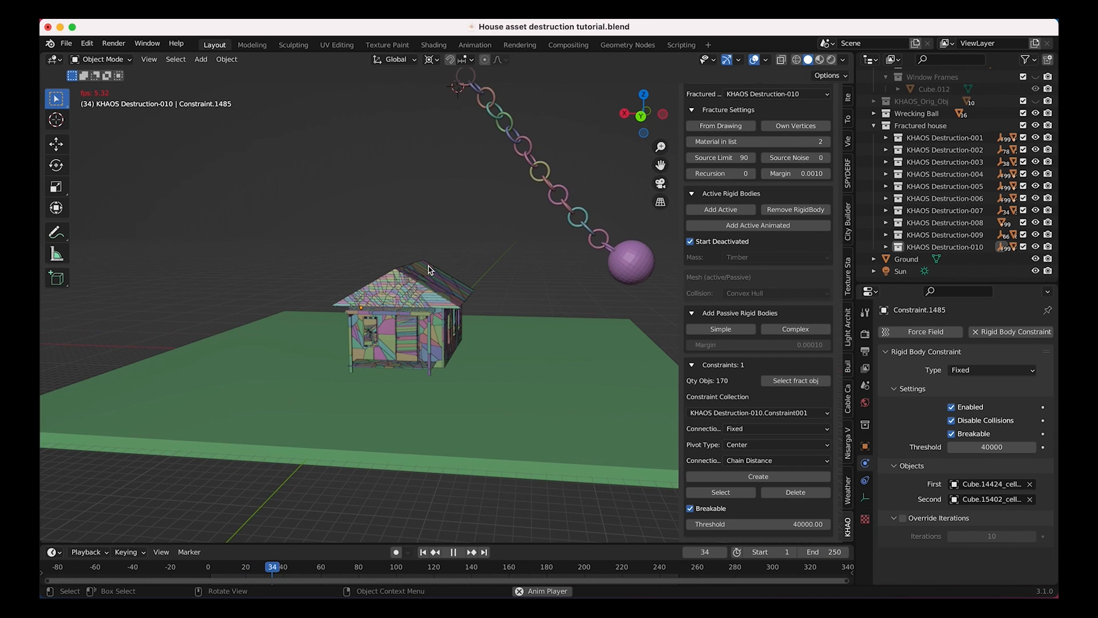
scroll(430, 269, up, 2)
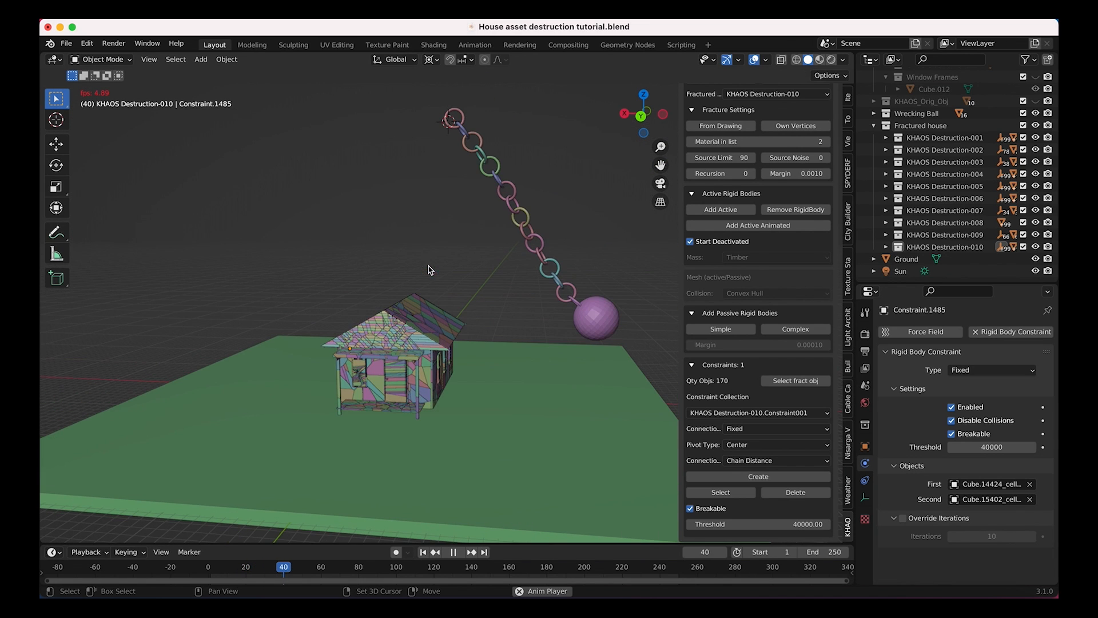
Set the breaking threshold of the porch constraints to 4000.
click(754, 524)
text(4000)
key(Return)
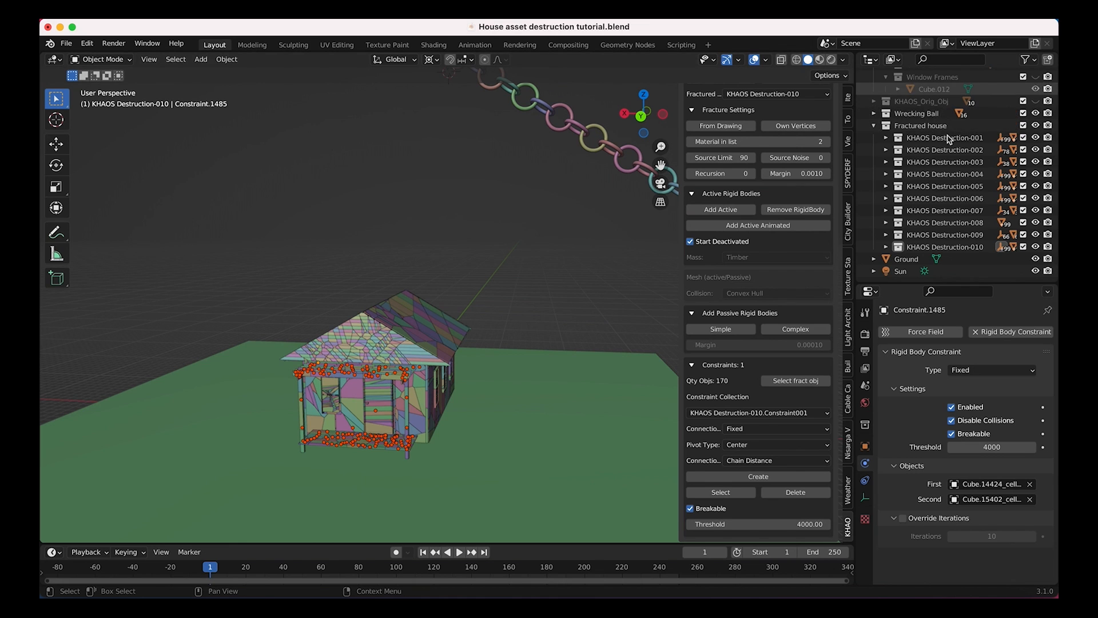
Unhide the Cinderblock exterior collection and select its wall object in the scene.
scroll(918, 150, up, 5)
click(369, 447)
scroll(865, 223, up, 3)
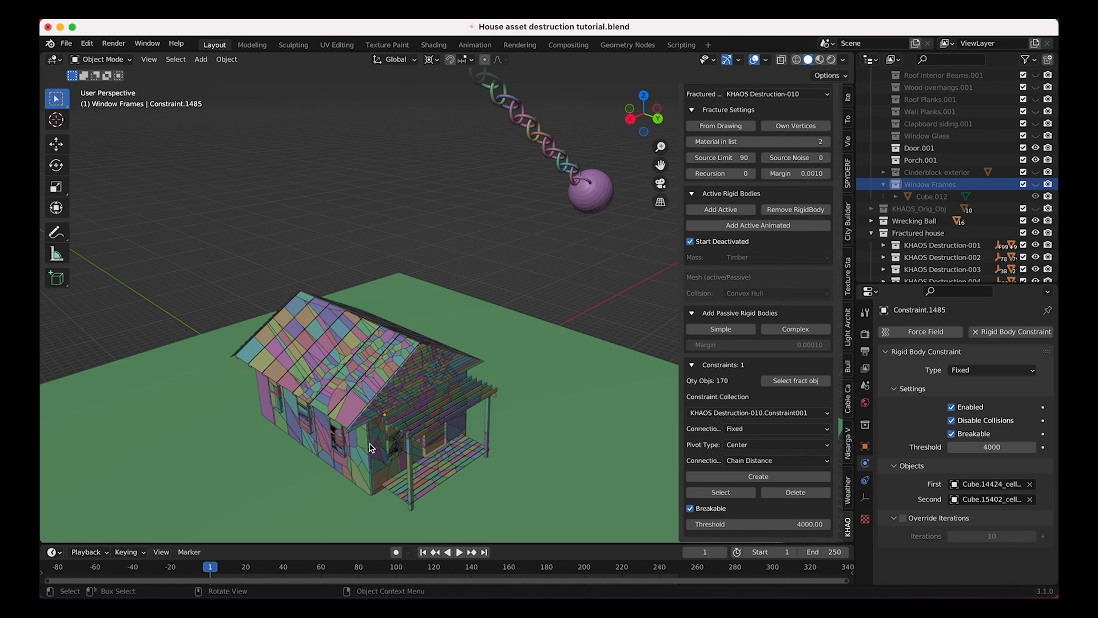
scroll(865, 223, up, 3)
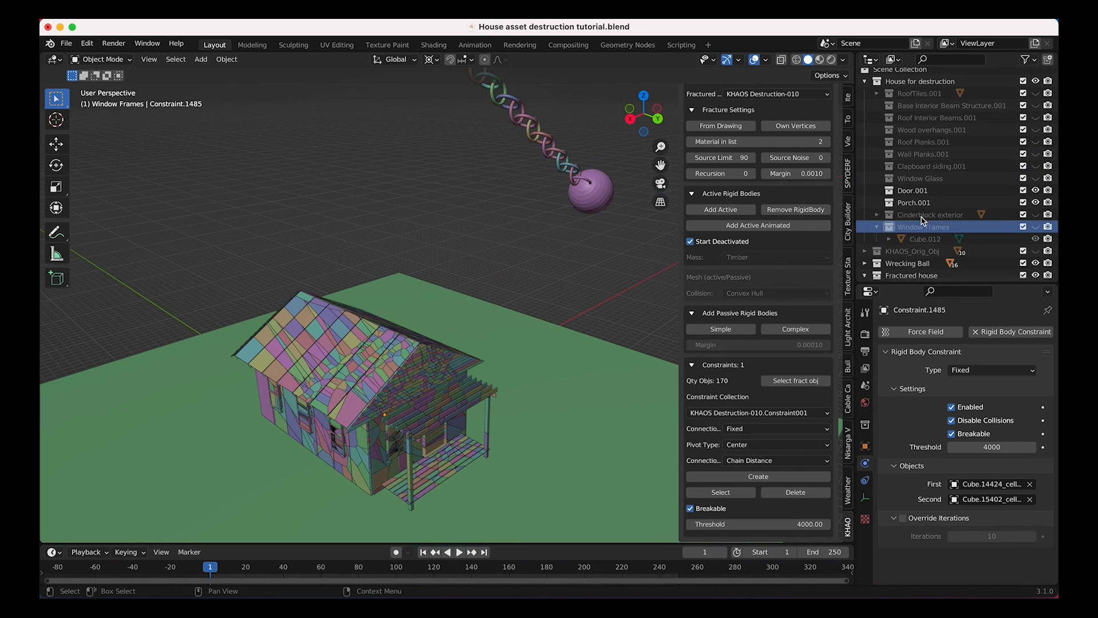
click(966, 215)
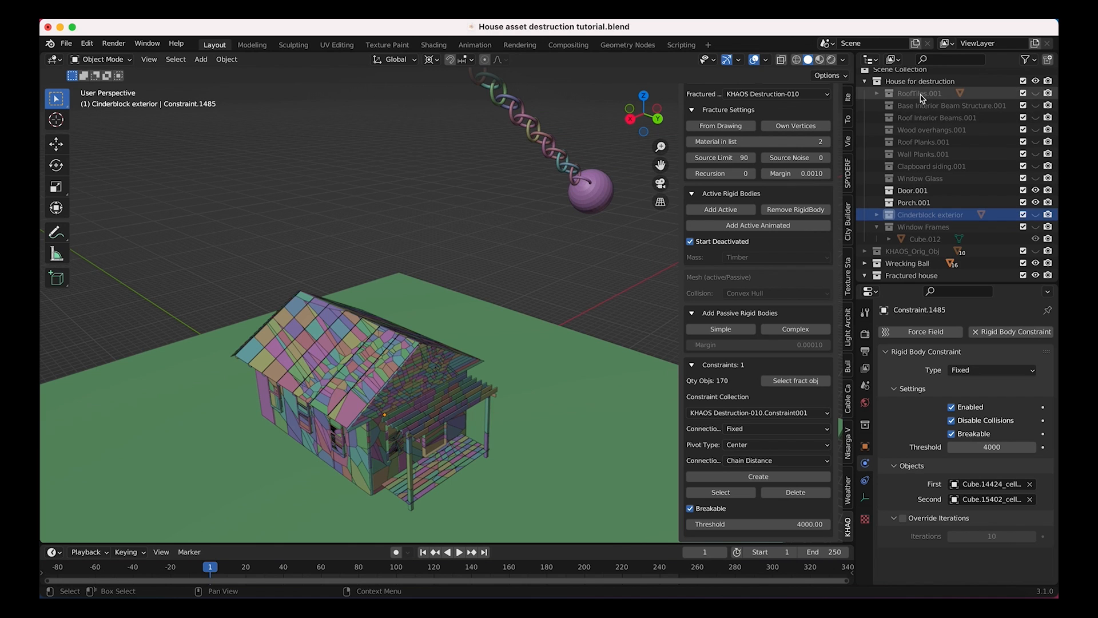
click(1036, 214)
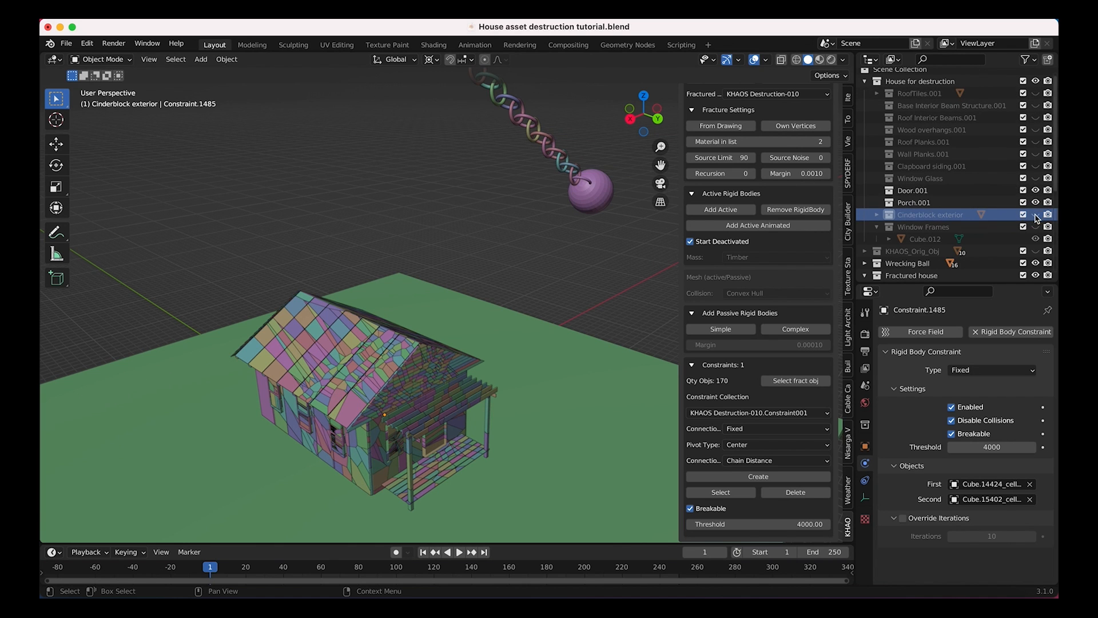
click(375, 447)
Draw the fracture placement strokes on the cinderblock walls around the front corner beside the porch.
scroll(376, 447, down, 5)
shift+scroll(375, 447, left, 4)
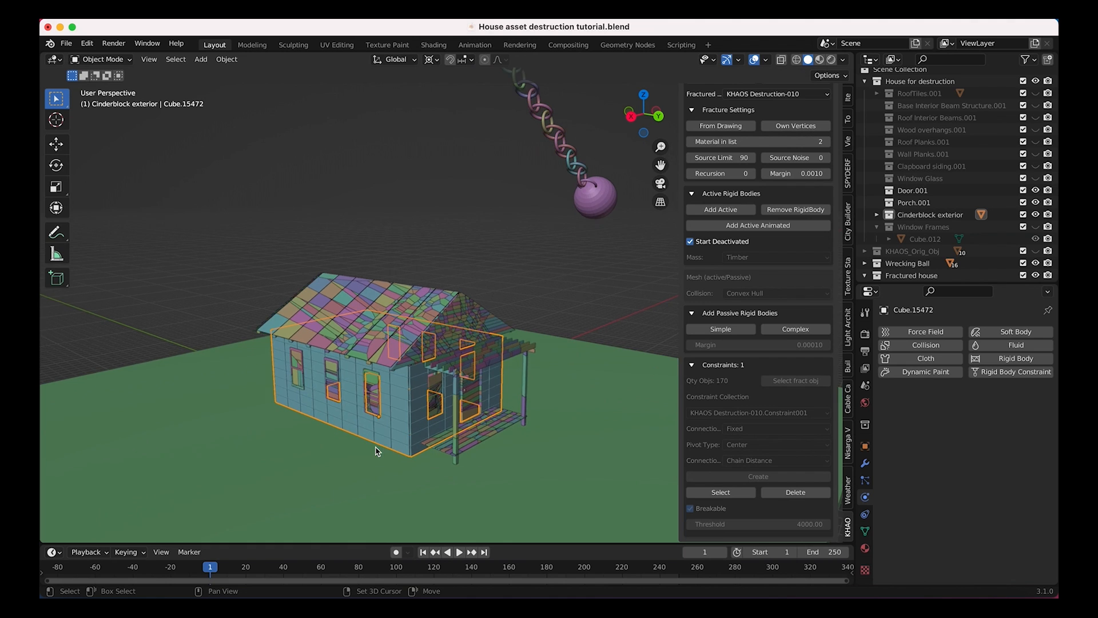
shift+scroll(376, 450, left, 3)
scroll(741, 188, up, 5)
scroll(742, 188, up, 1)
click(722, 104)
mouse_move(445, 419)
mouse_down()
mouse_move(461, 336)
mouse_move(417, 376)
mouse_move(390, 356)
mouse_up()
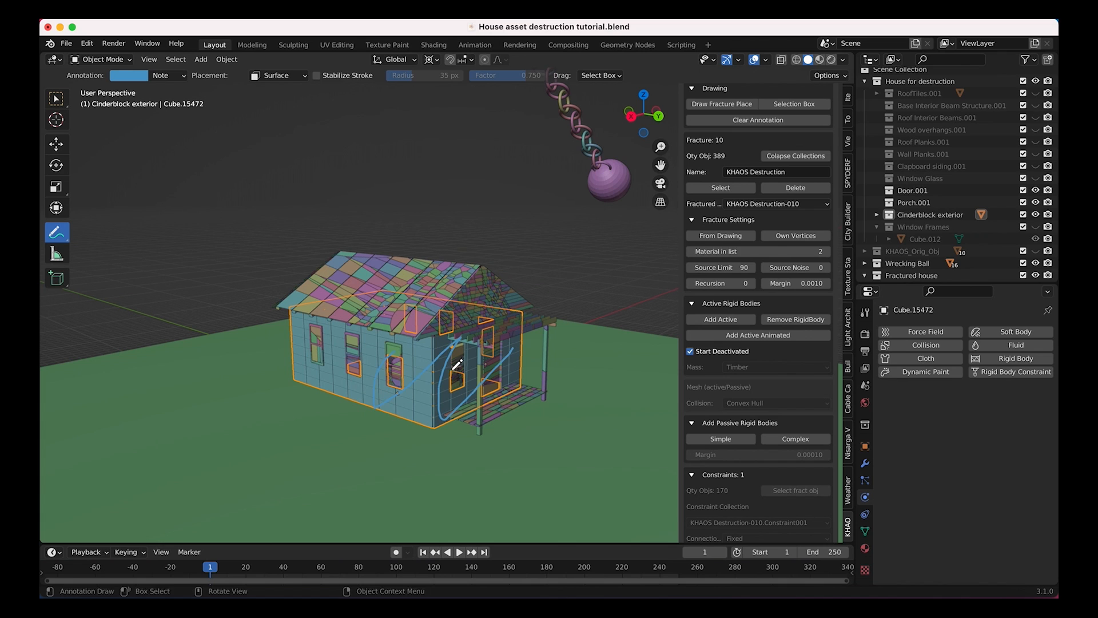
Set the Source Limit to 50 and fracture the cinderblock exterior from the drawing.
click(718, 270)
key(Return)
click(724, 236)
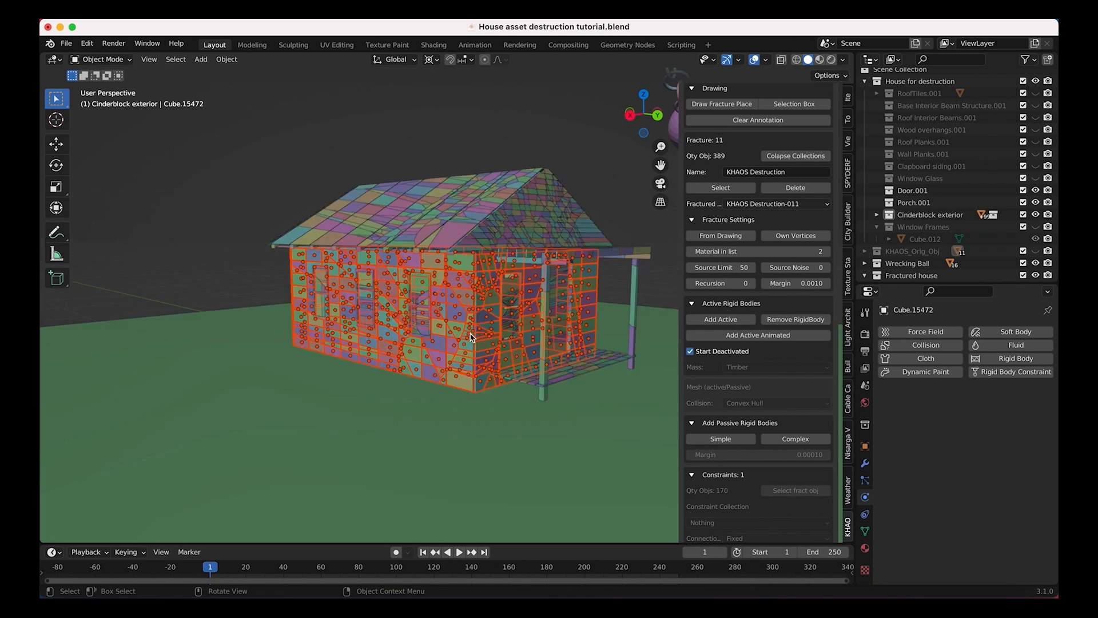
Move the KHAOS Destruction-011 collection from Cinderblock exterior into the Fractured house collection.
middle_drag(471, 336, 414, 310)
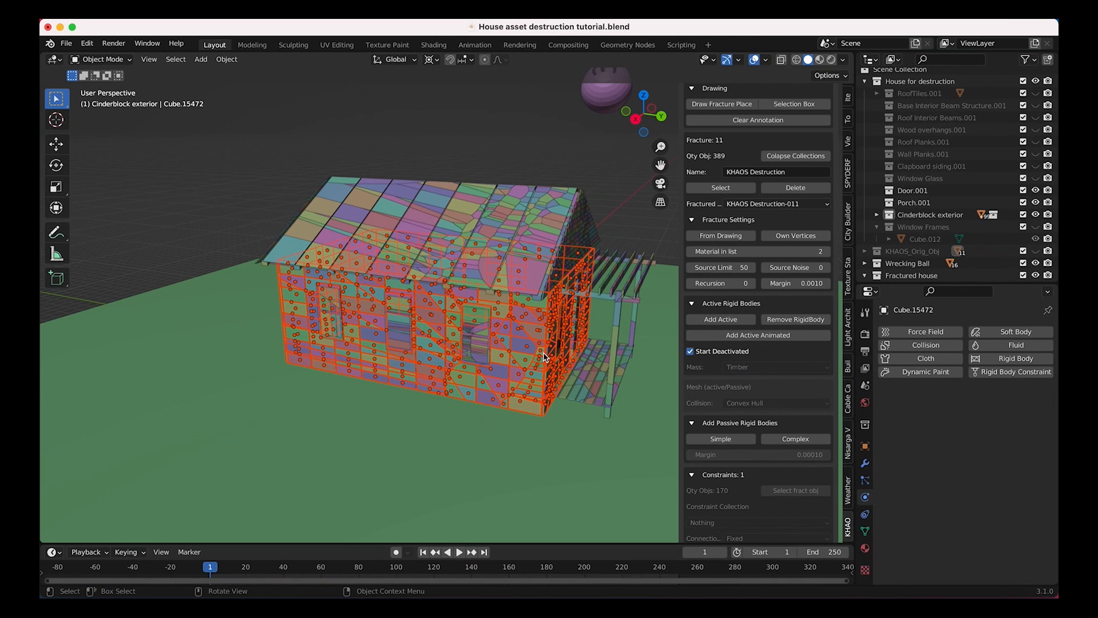
middle_drag(640, 301, 639, 309)
click(877, 216)
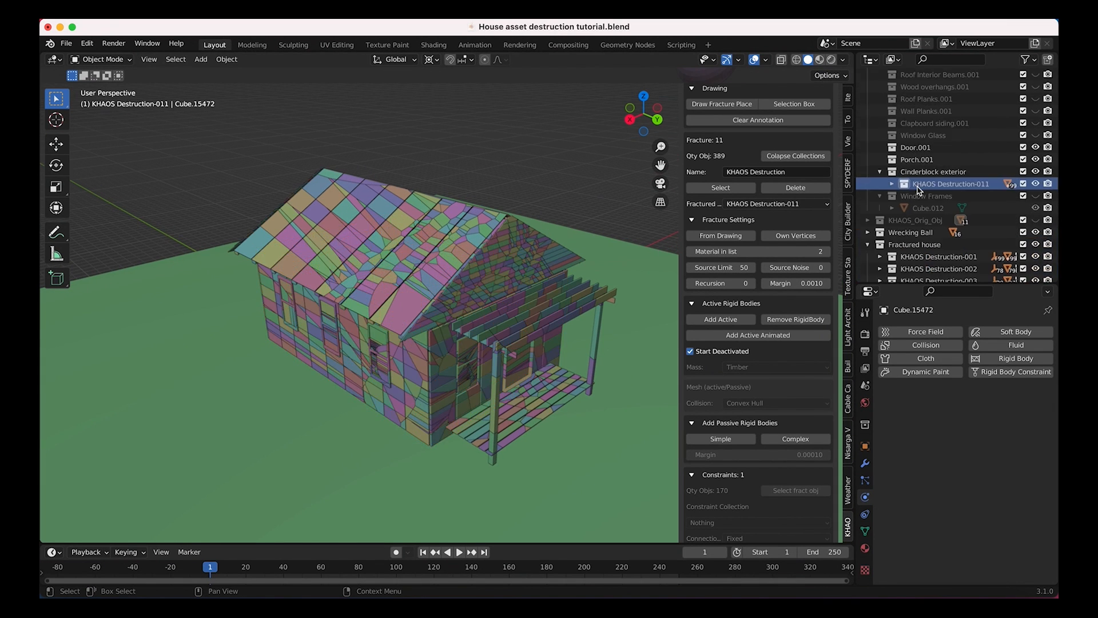
scroll(922, 193, down, 2)
drag(935, 162, 913, 225)
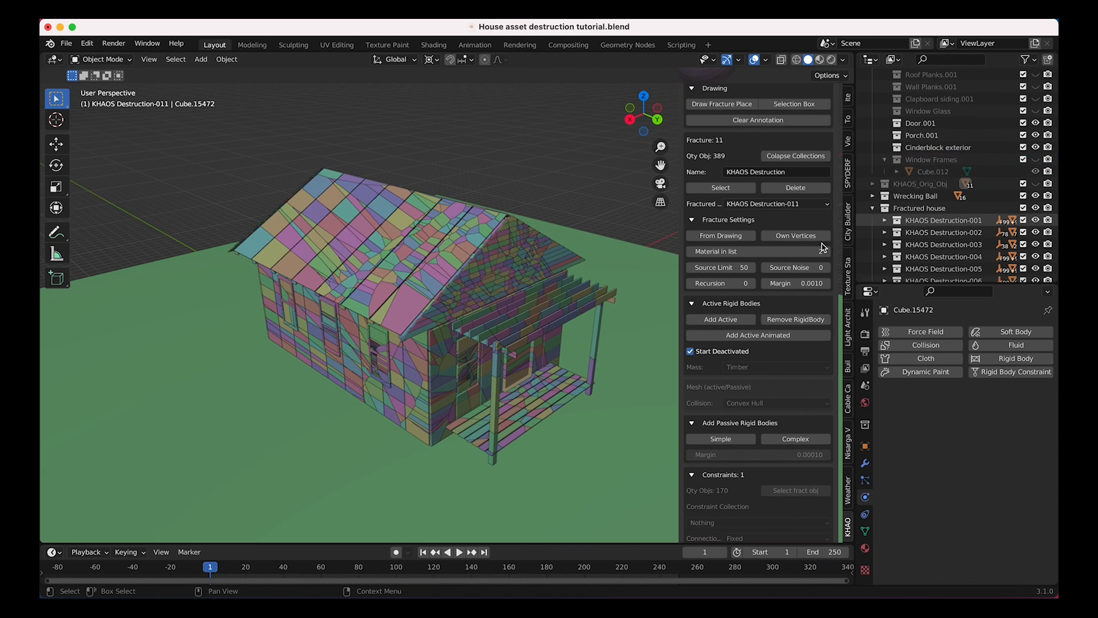
Select the KHAOS Destruction-011 fragments and make them active rigid bodies with Concrete mass.
click(720, 189)
scroll(762, 375, down, 2)
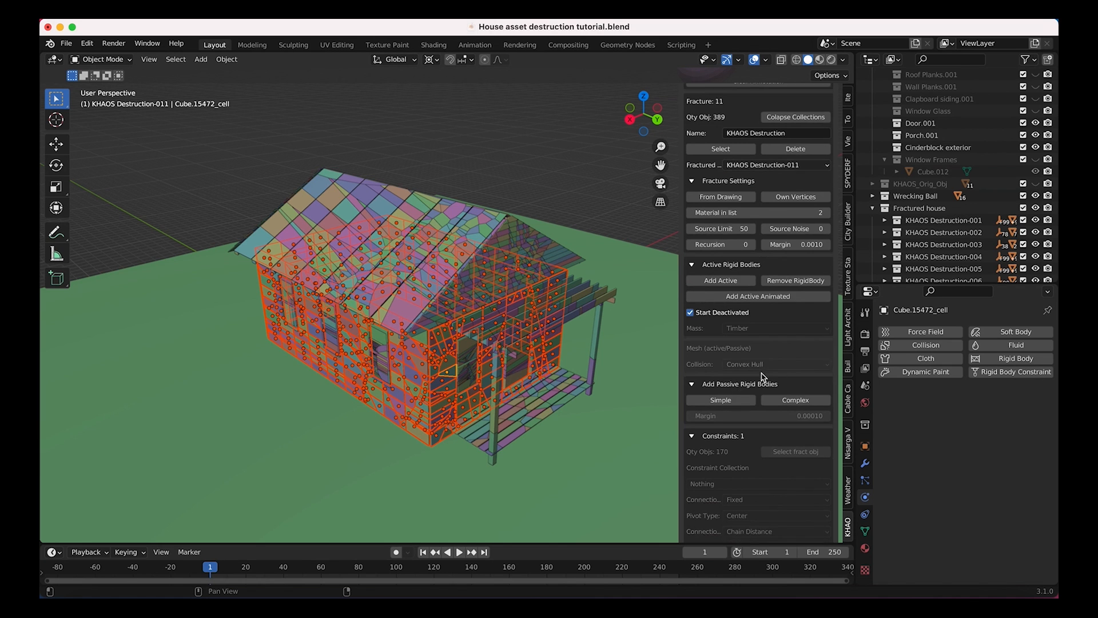
scroll(755, 354, down, 1)
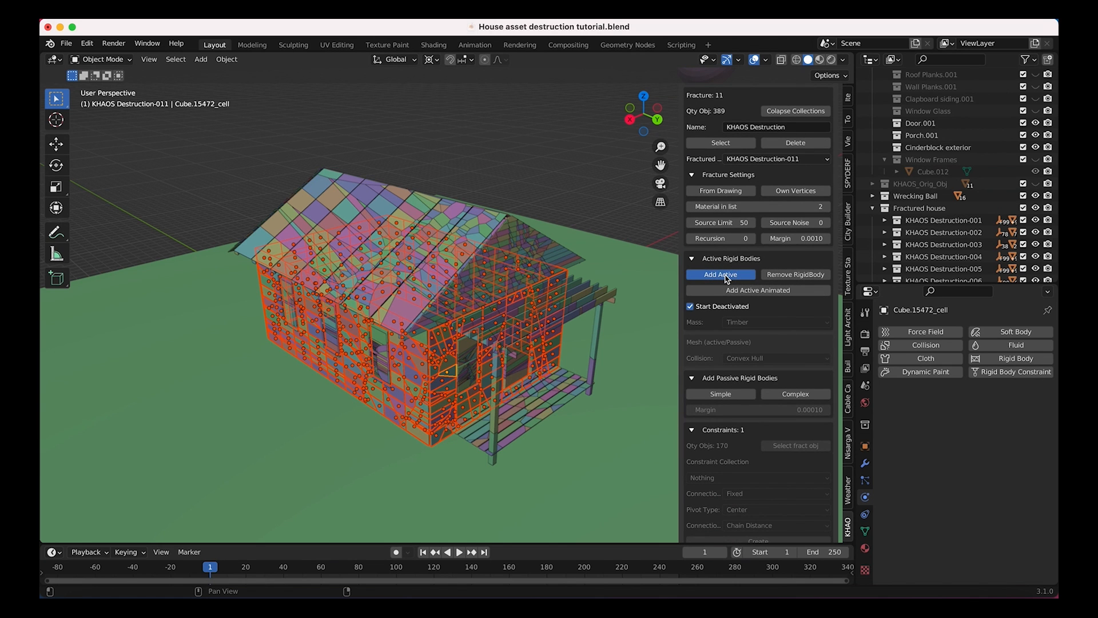
click(725, 275)
click(747, 322)
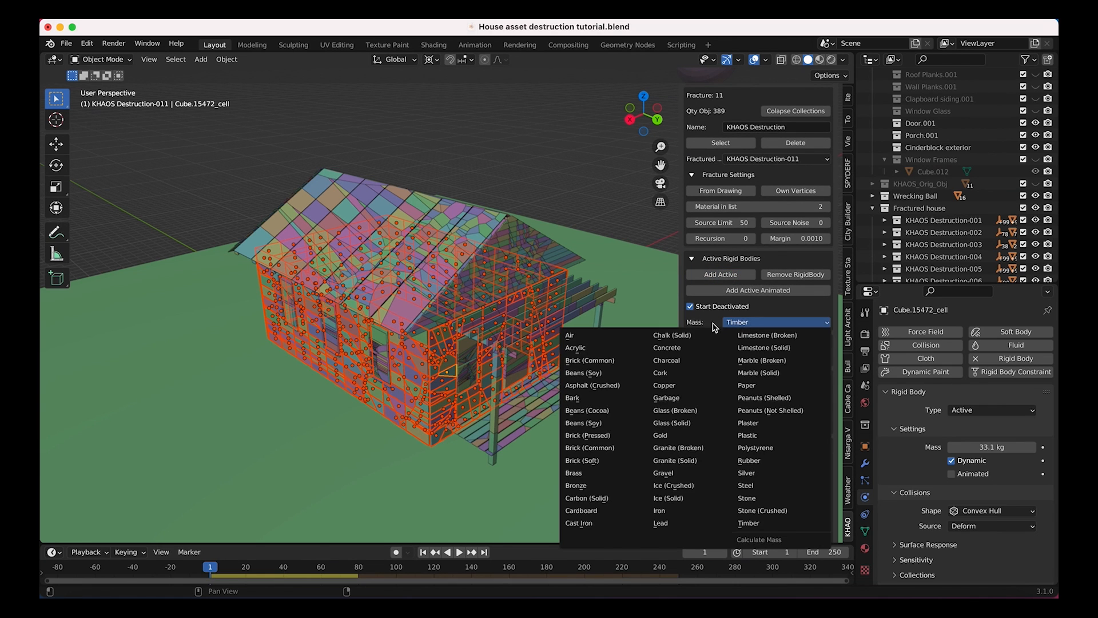
click(667, 348)
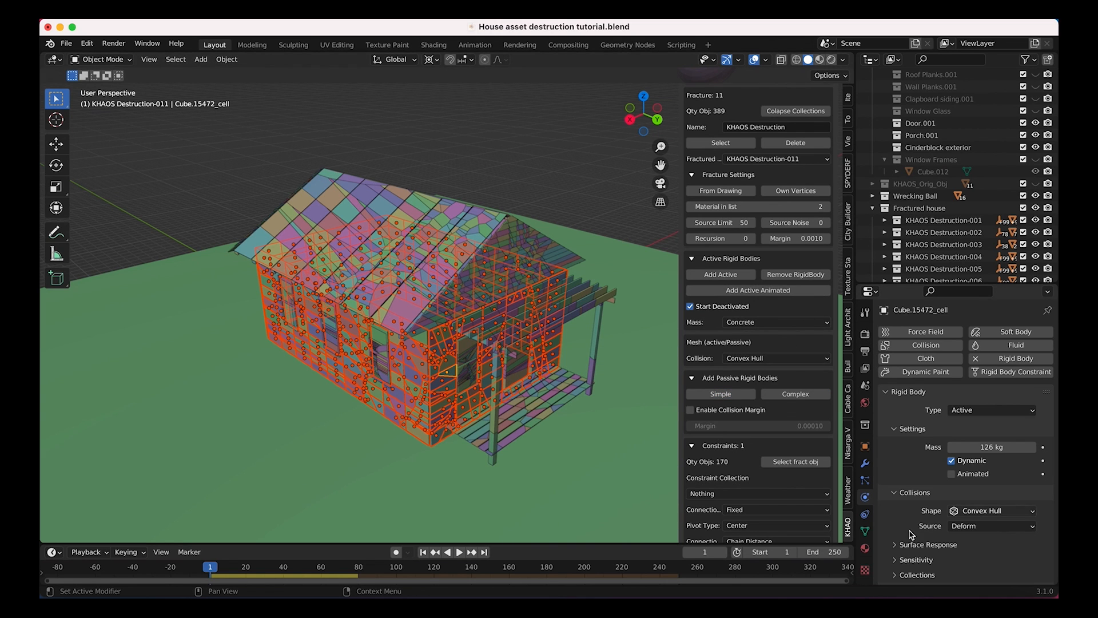
scroll(966, 446, down, 5)
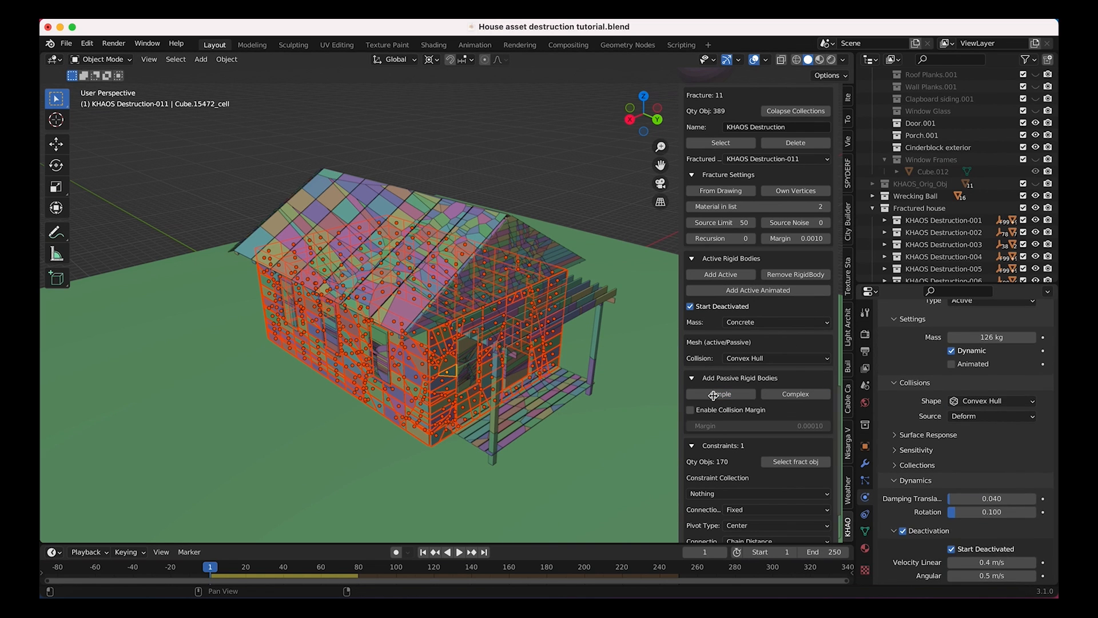
Add the Ground to the fragment selection and create Fixed constraints with Center pivot and Chain Distance connection for KHAOS Destruction-011.
scroll(821, 513, down, 3)
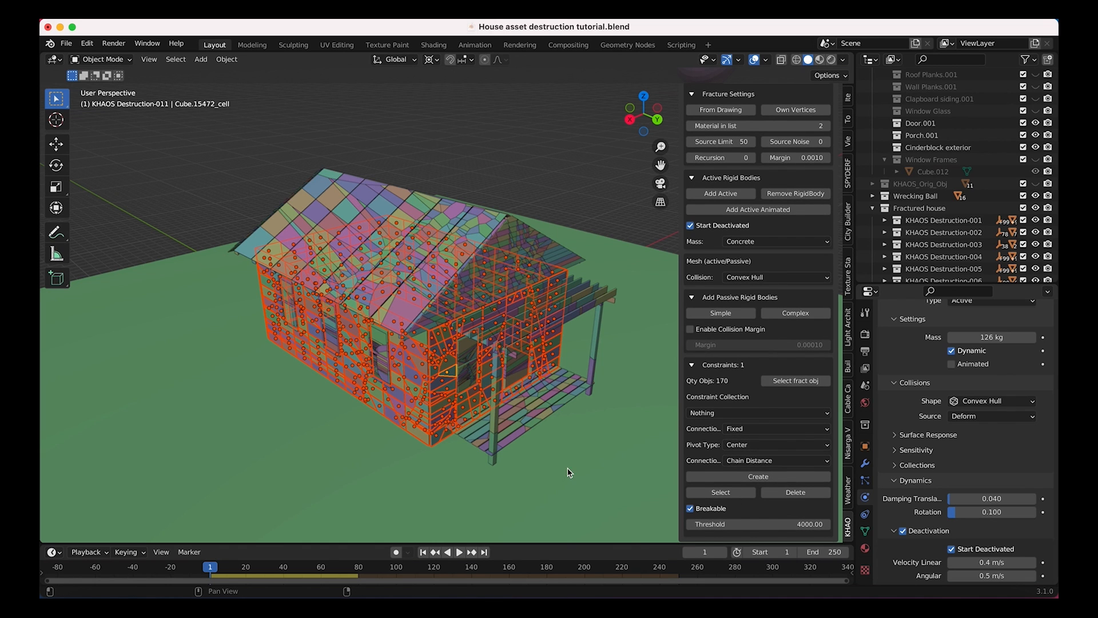
middle_drag(515, 372, 522, 395)
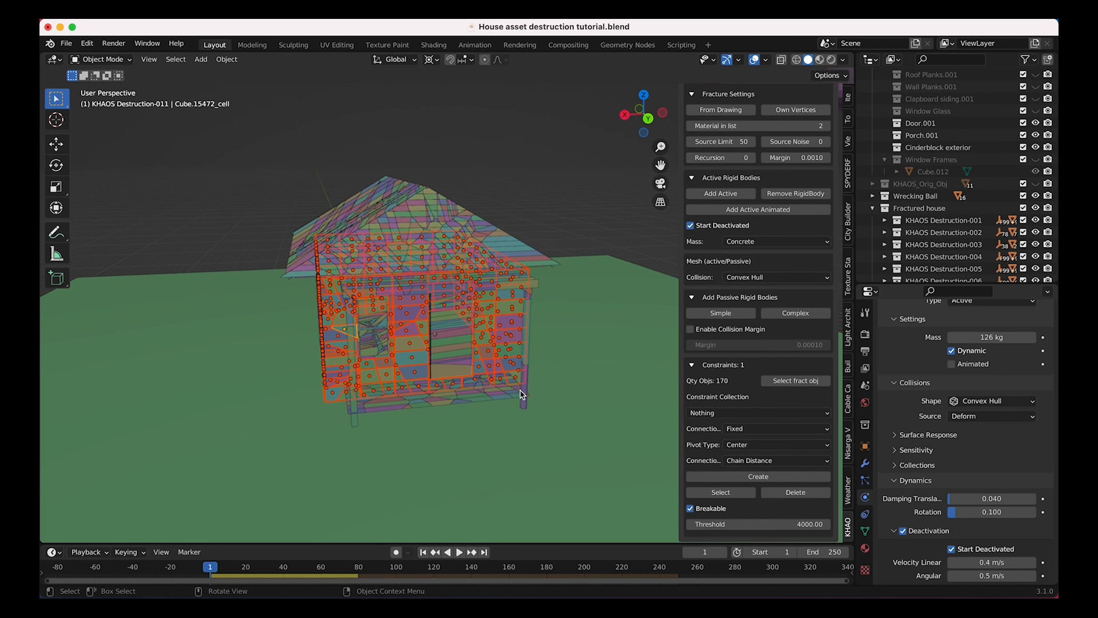
click(592, 357)
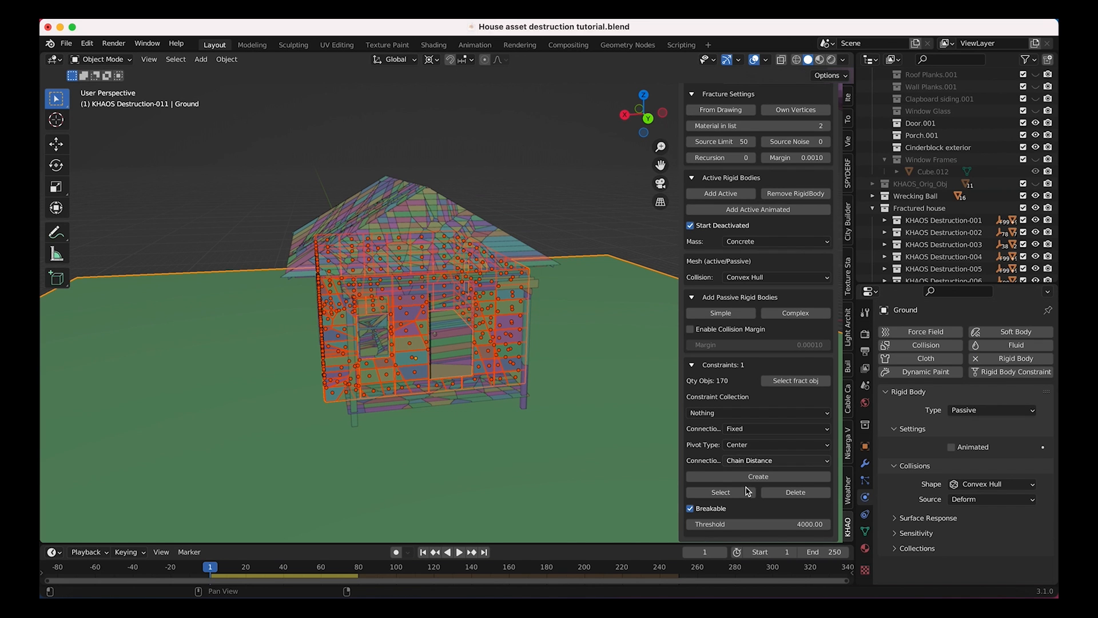
click(756, 478)
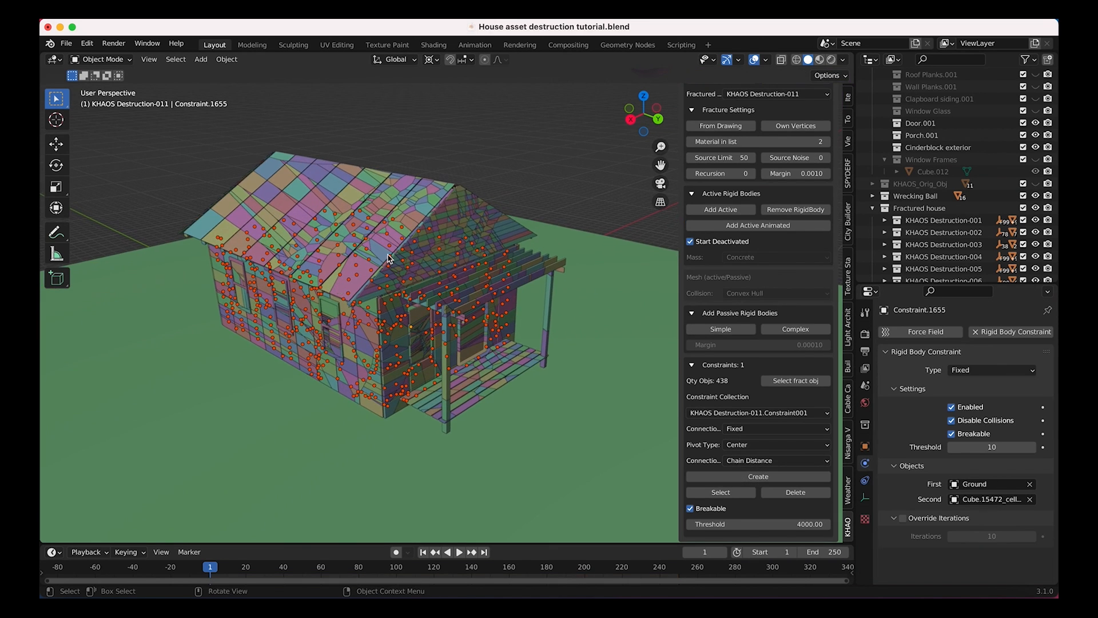
Set the breakable threshold of the cinderblock constraints to 4000 and play the wrecking ball simulation.
click(757, 525)
text(500)
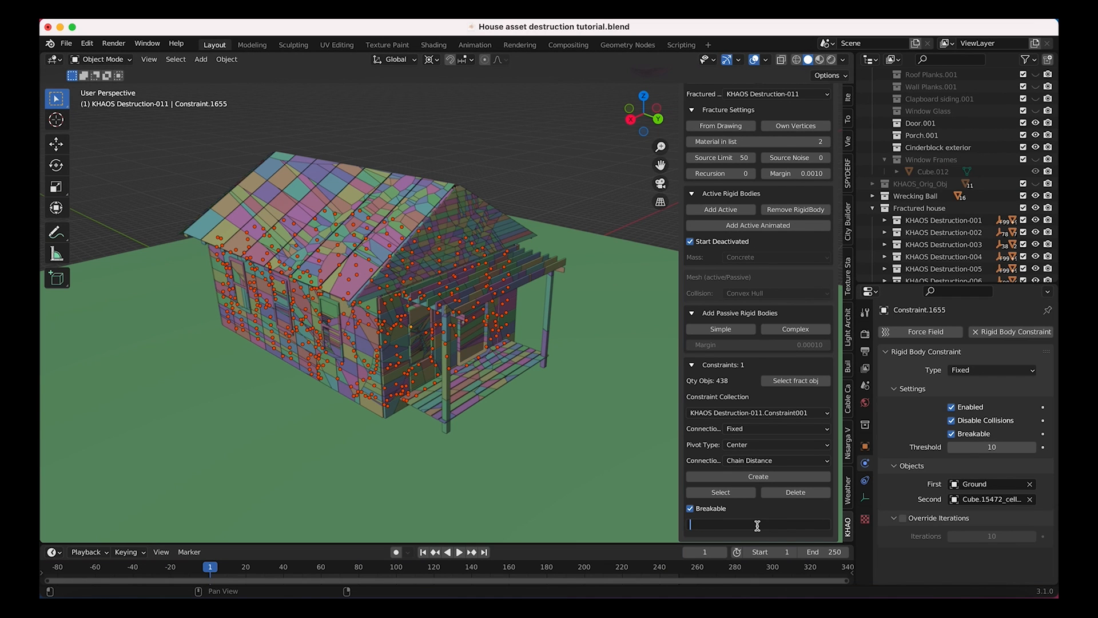
key(Return)
key(space)
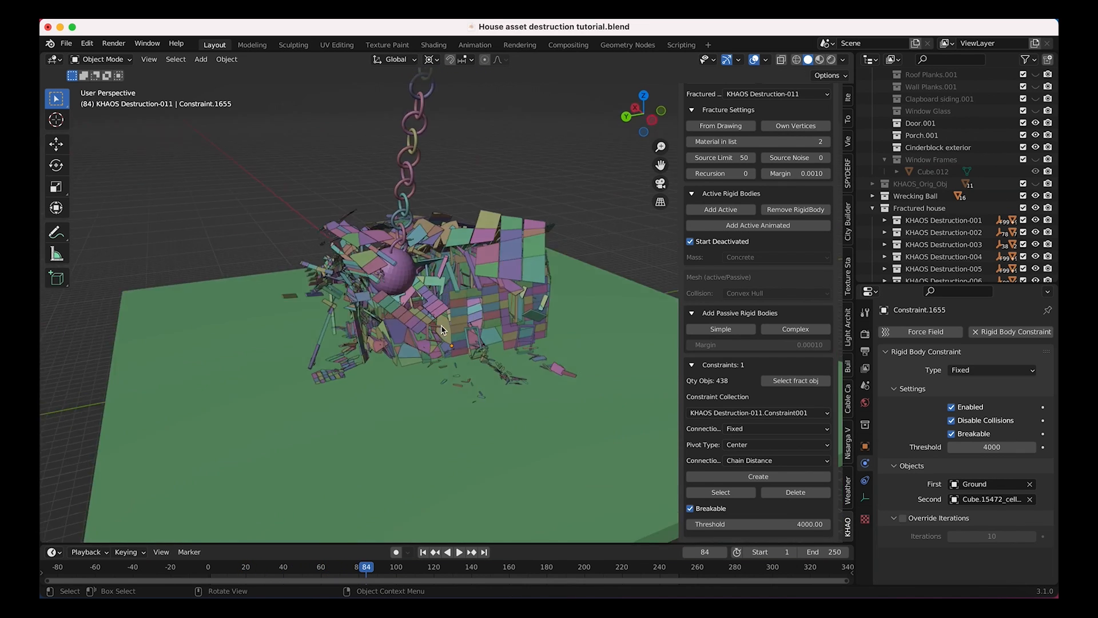
Examine how the wrecking ball breaks the house from several sides and return the simulation to the first frame.
middle_drag(442, 330, 490, 368)
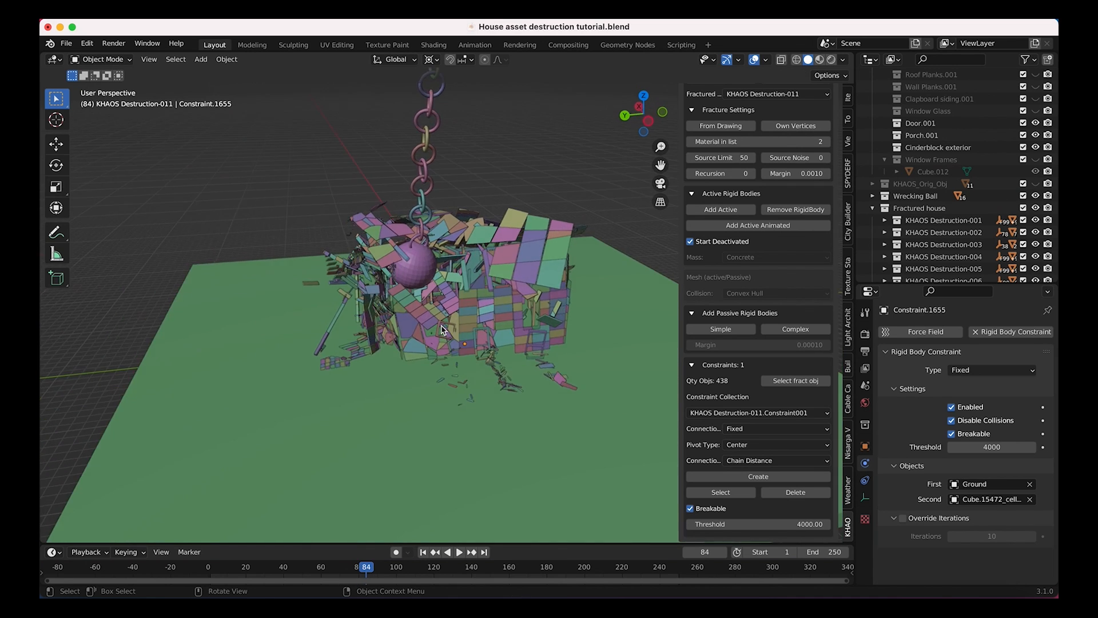
middle_drag(444, 330, 480, 369)
middle_drag(415, 352, 492, 368)
scroll(493, 368, left, 10)
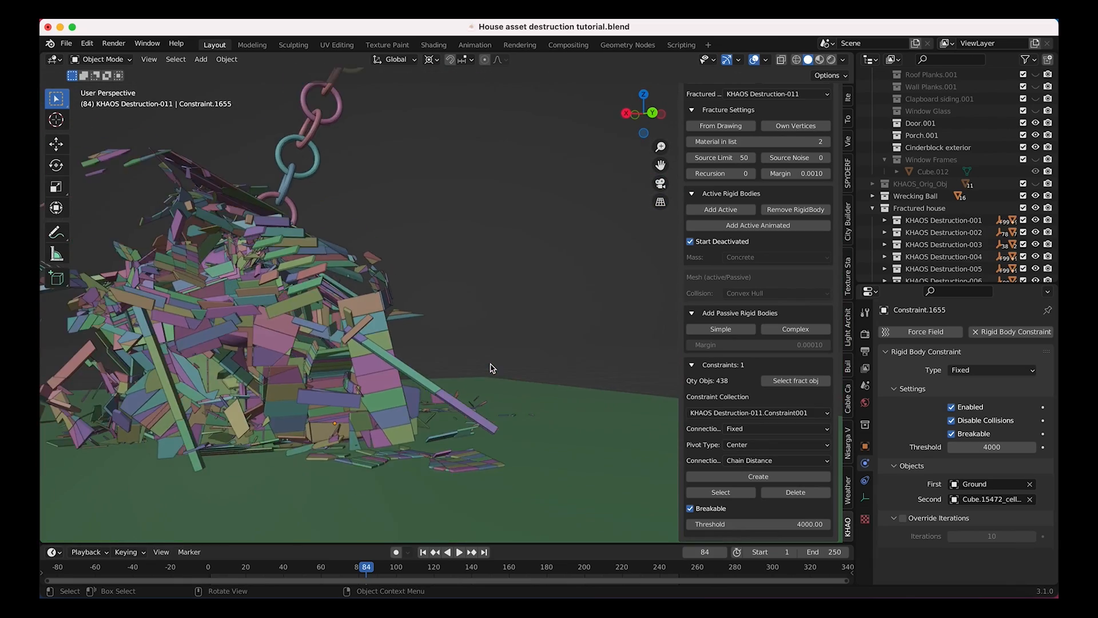
scroll(492, 368, down, 4)
scroll(492, 368, up, 10)
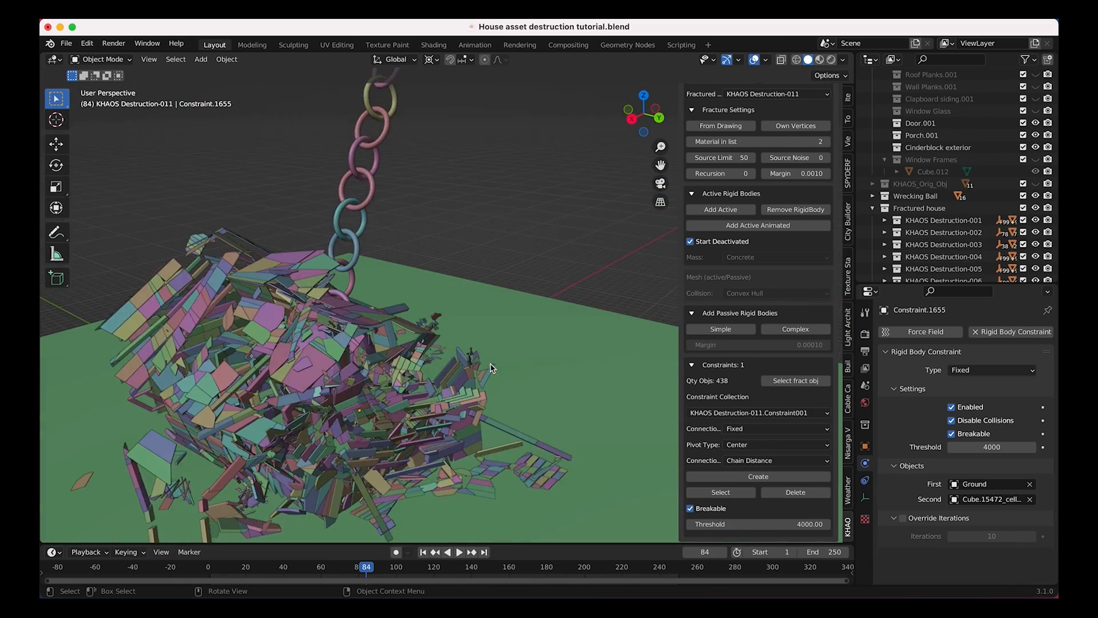
scroll(493, 368, down, 3)
scroll(493, 367, down, 8)
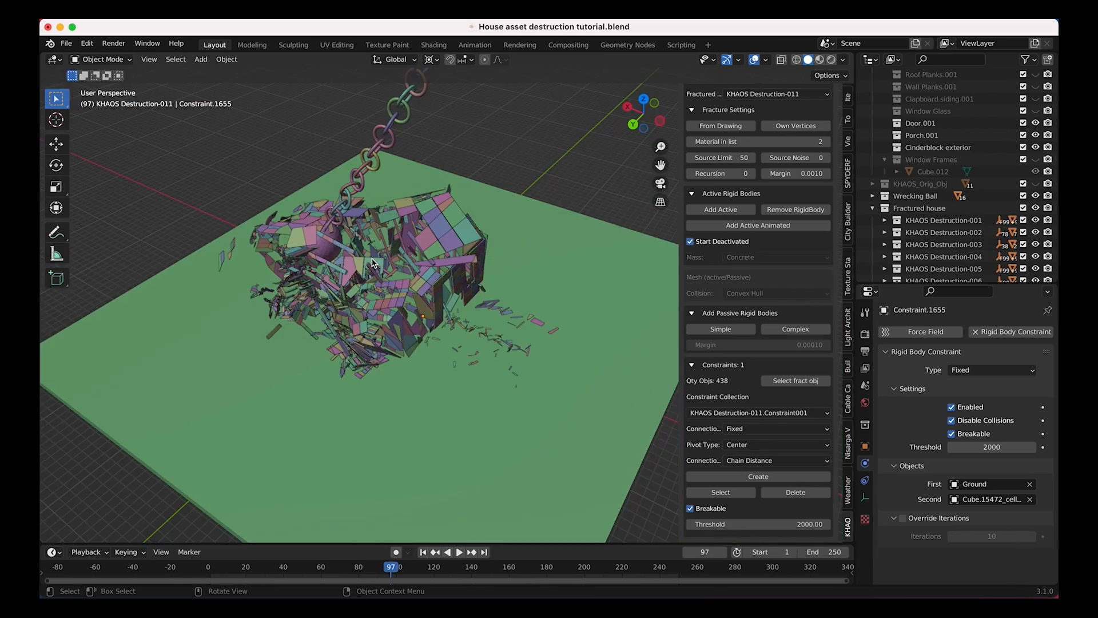
scroll(372, 263, down, 8)
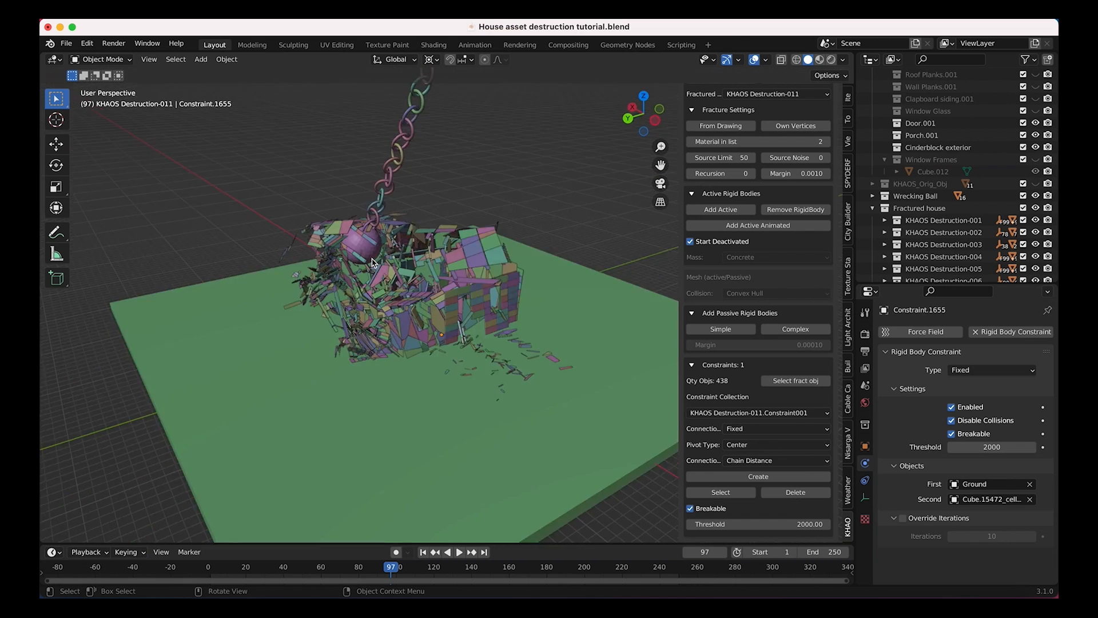
scroll(373, 263, up, 8)
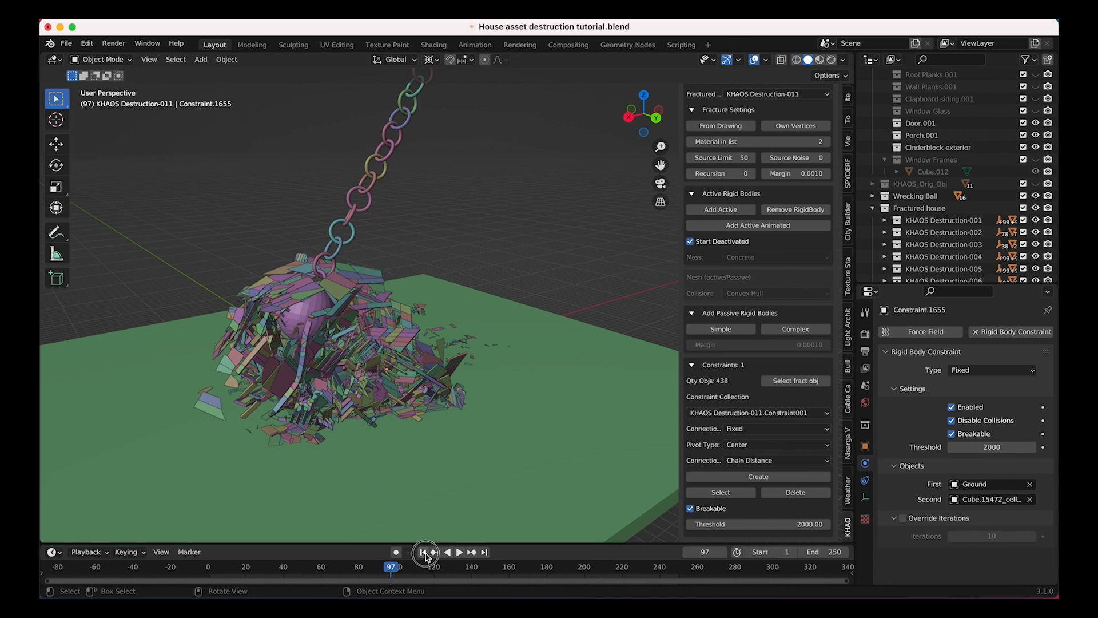
key(shift+Left)
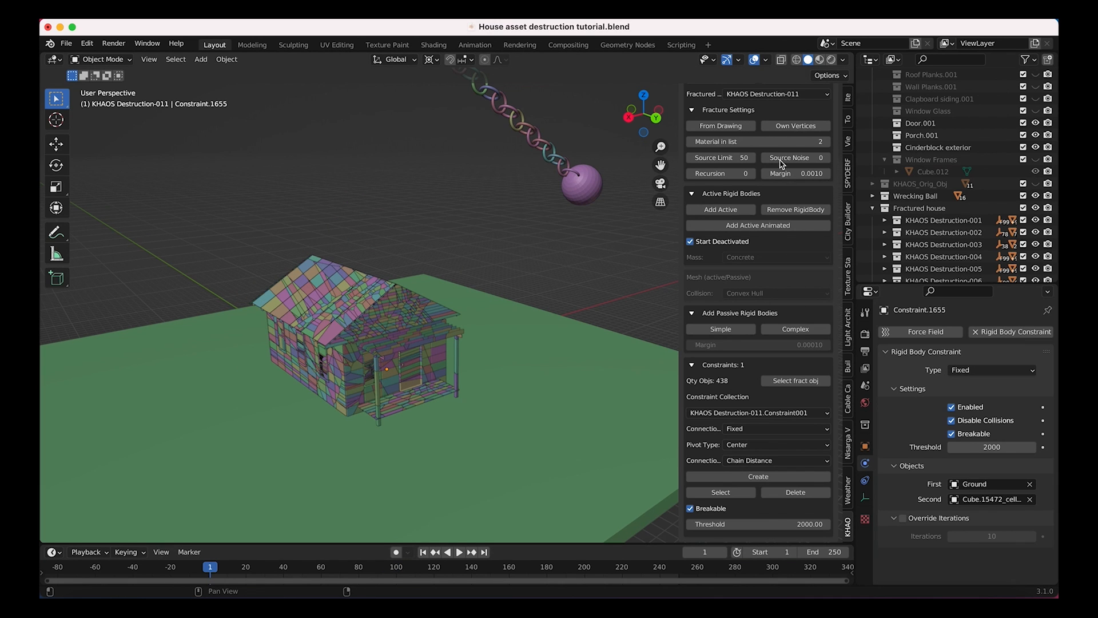
Unhide the RoofTiles.001 collection and select its roof tiles object.
scroll(928, 116, up, 5)
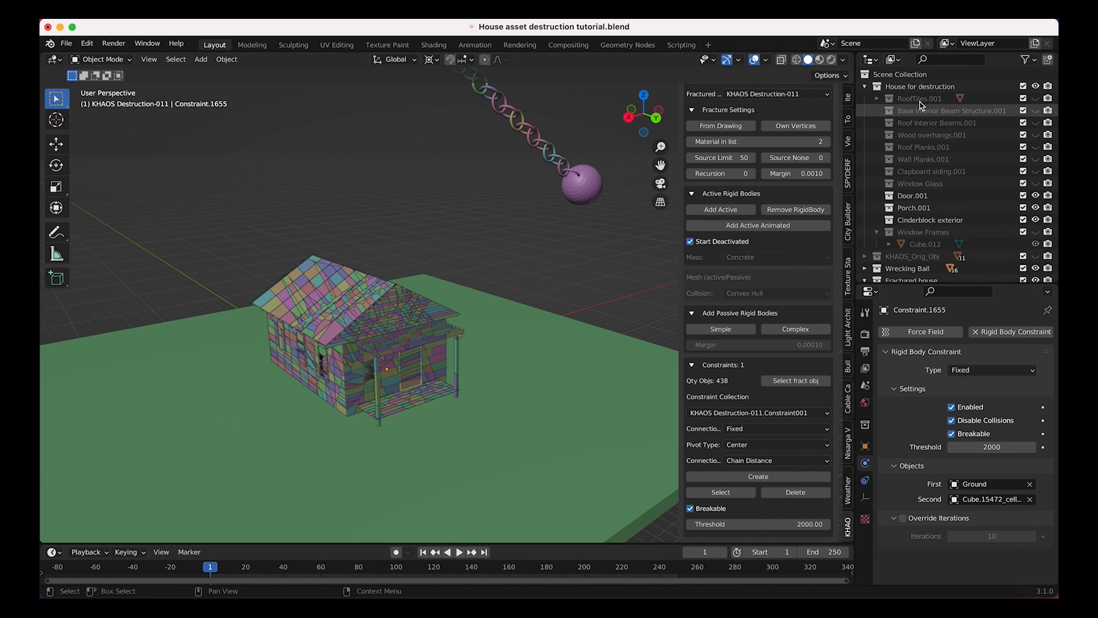
click(1040, 100)
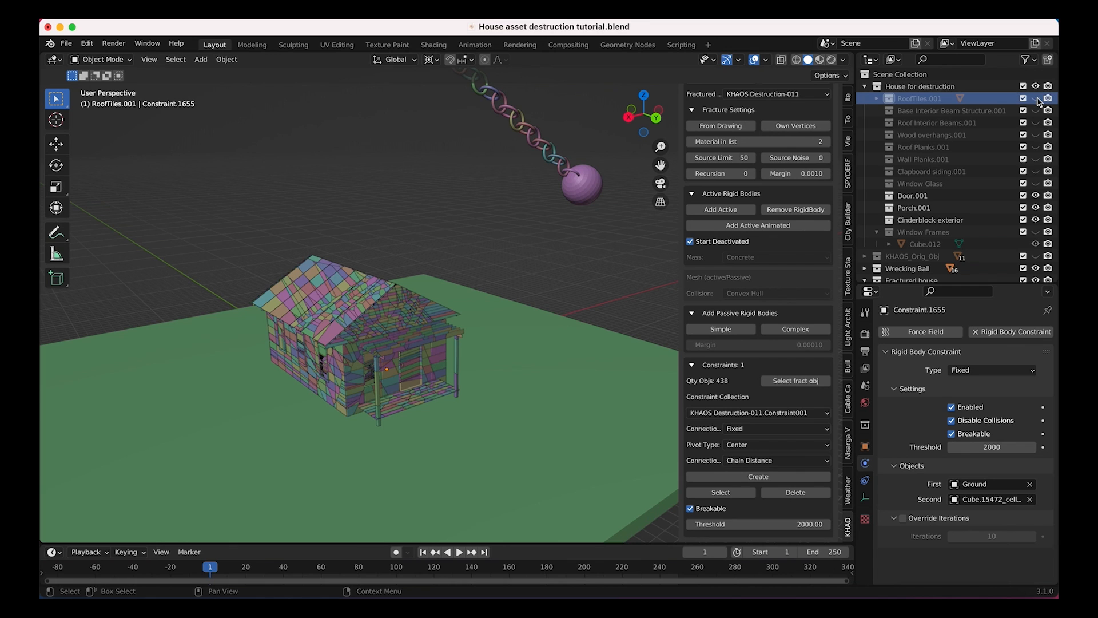
click(1035, 99)
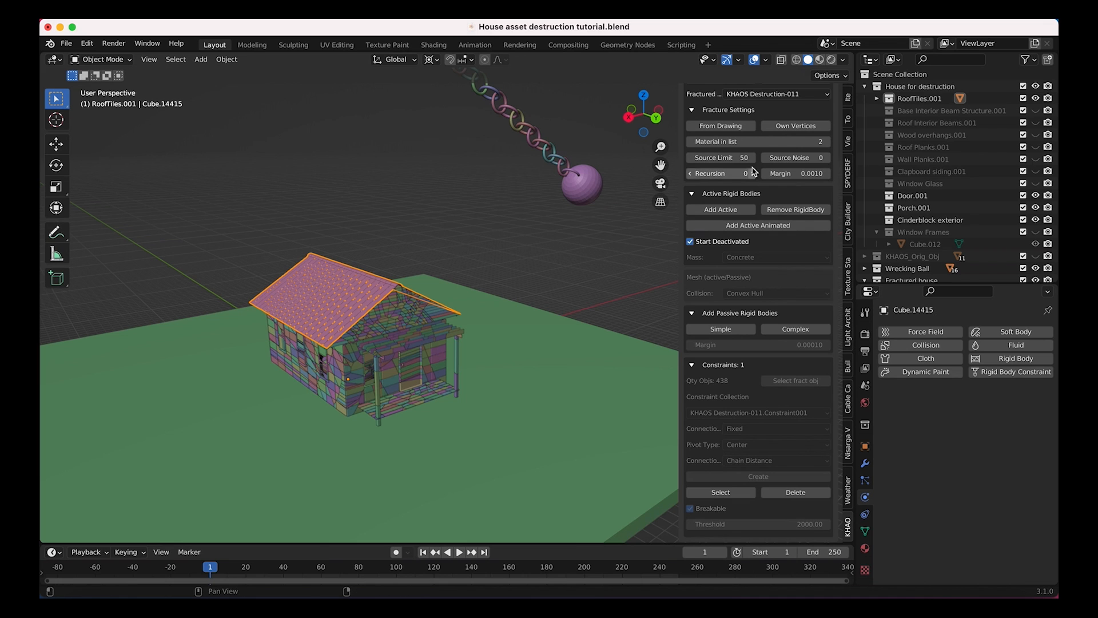
Draw fracture placement strokes on the roof tiles across the ridge and slope near the porch end.
scroll(720, 239, up, 8)
click(725, 172)
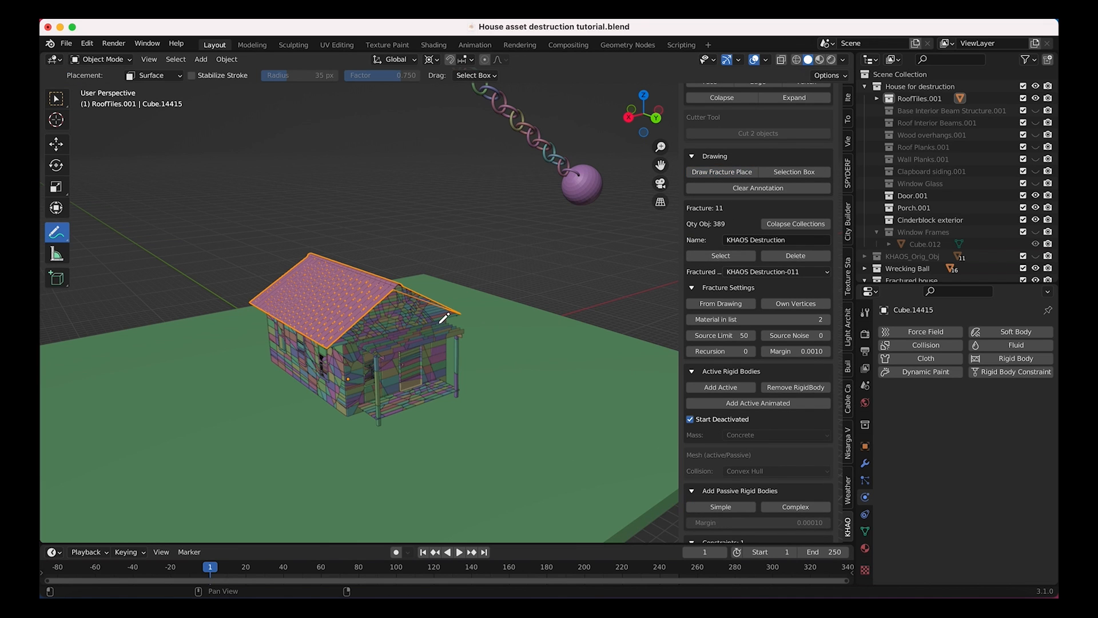
middle_drag(444, 318, 444, 318)
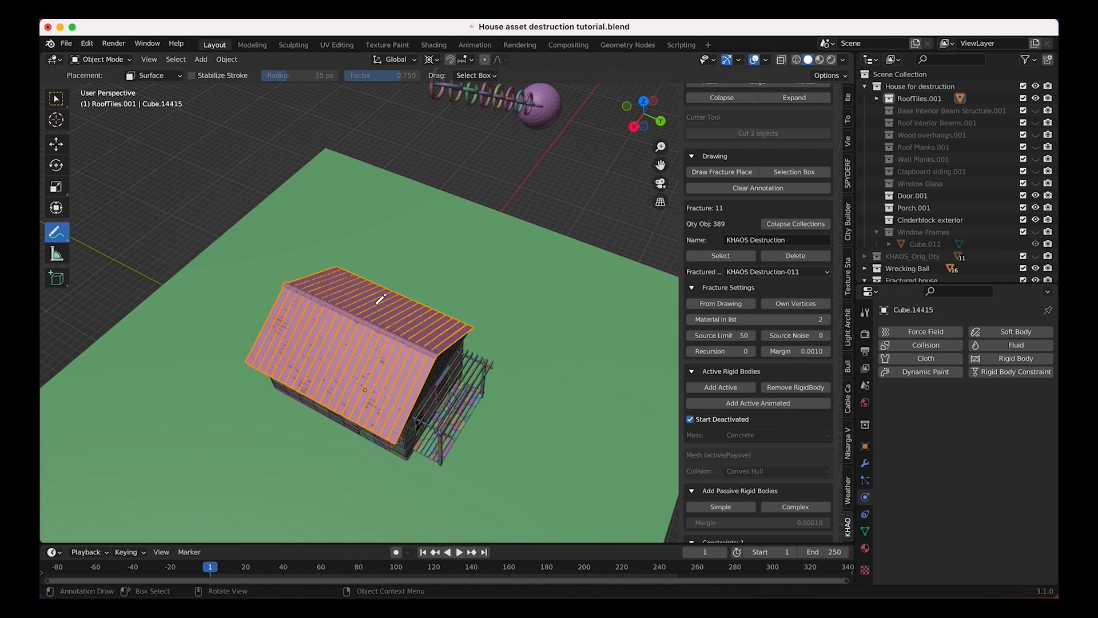
scroll(417, 365, up, 1)
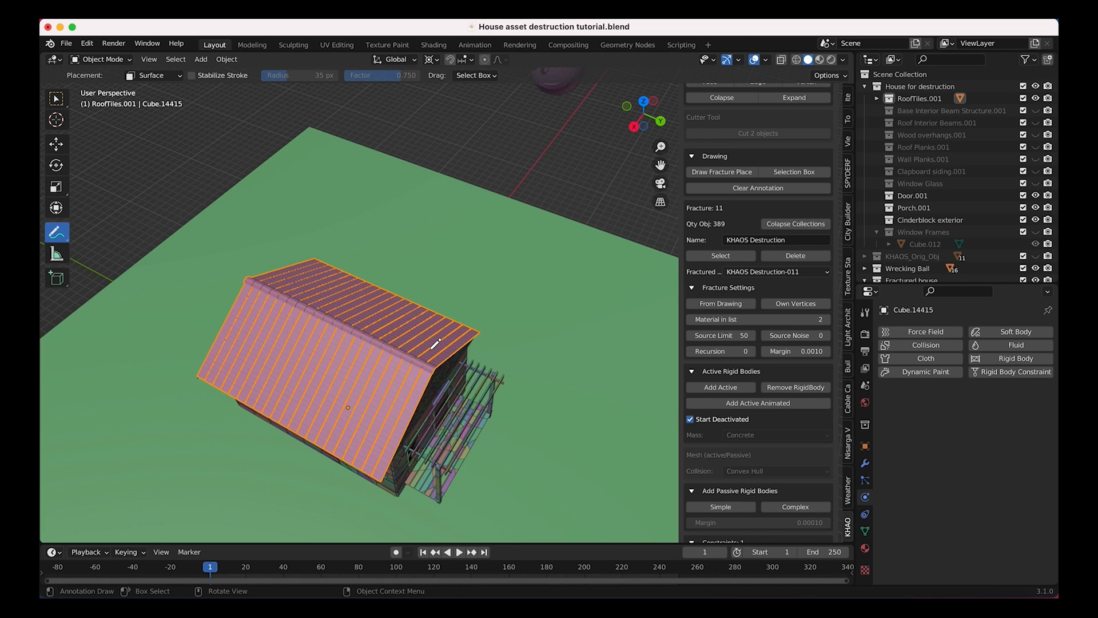
mouse_move(453, 327)
mouse_down()
mouse_move(400, 368)
mouse_move(314, 471)
mouse_move(374, 383)
mouse_up()
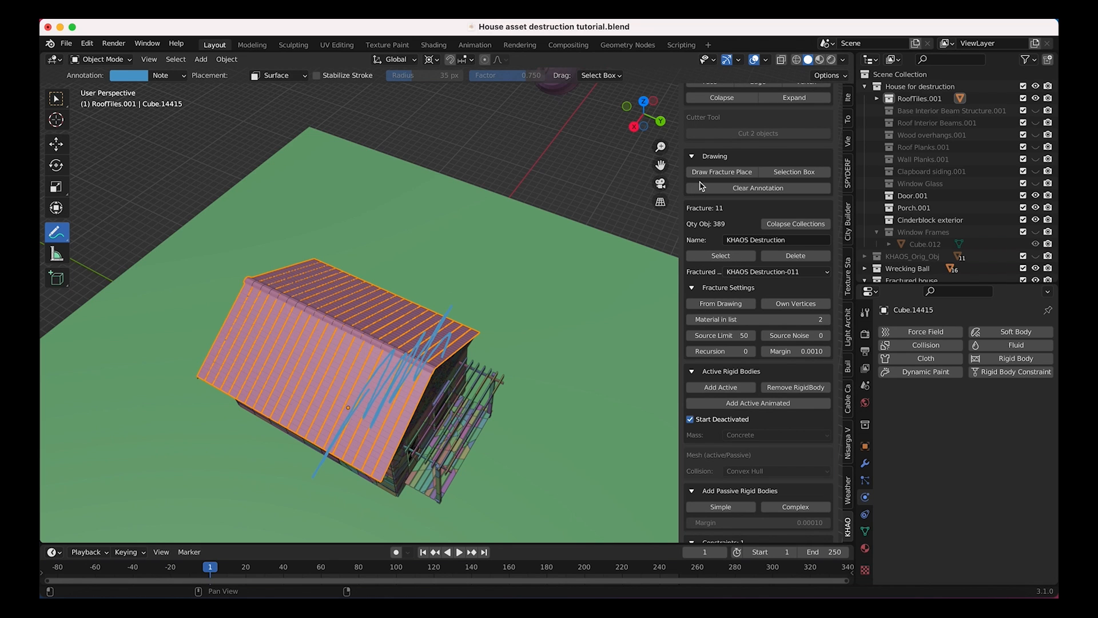
Set the Source Limit to 20 and fracture the roof tiles from the drawing.
scroll(722, 303, down, 1)
click(722, 314)
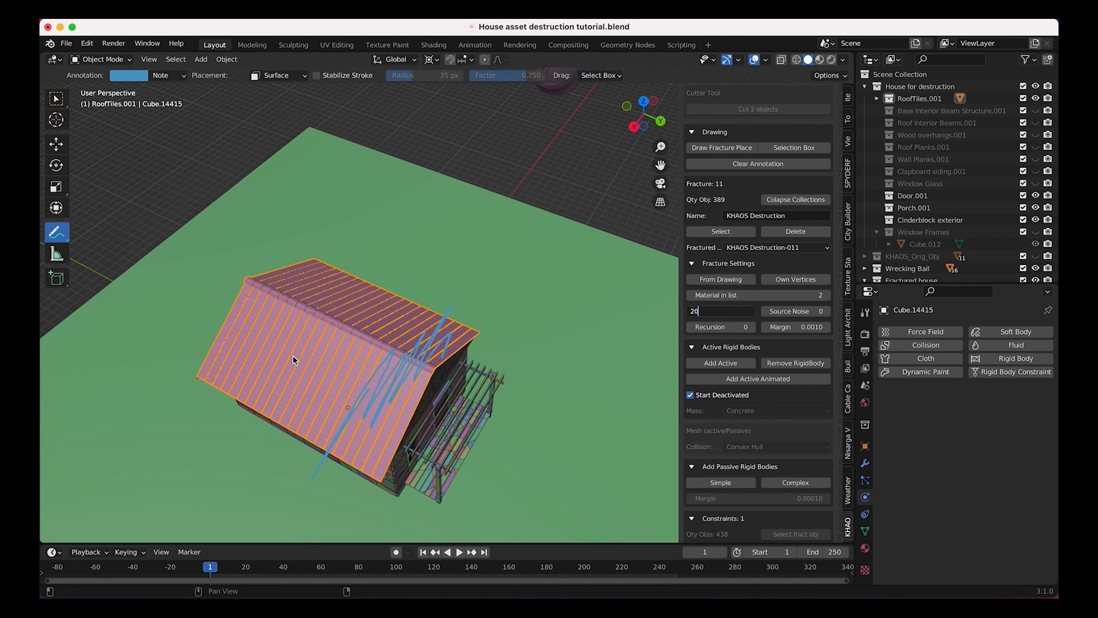
key(Return)
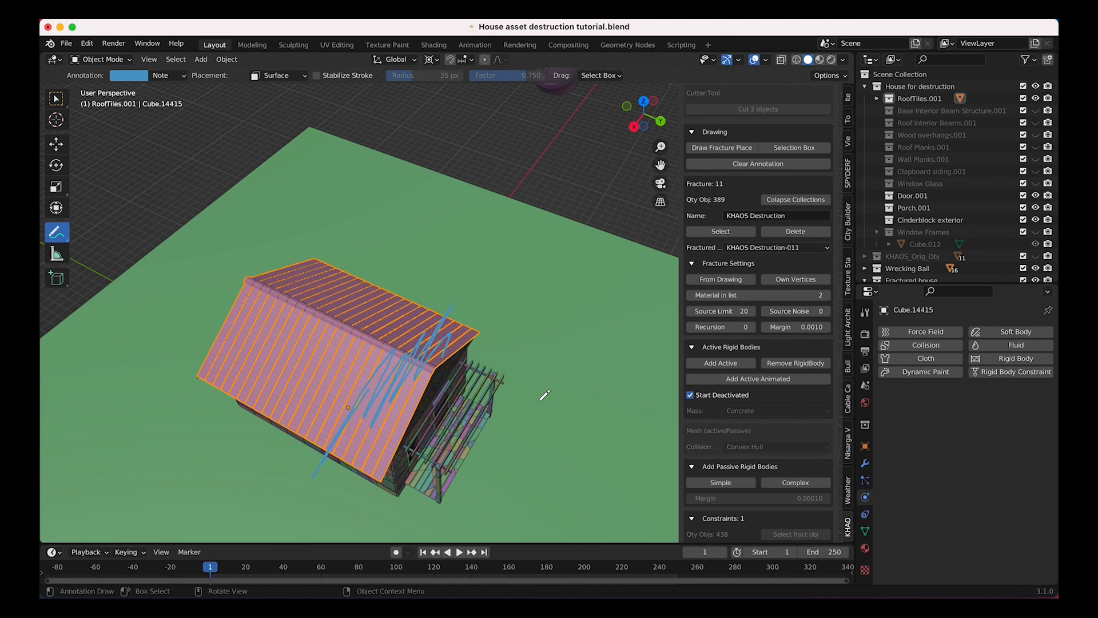
click(720, 280)
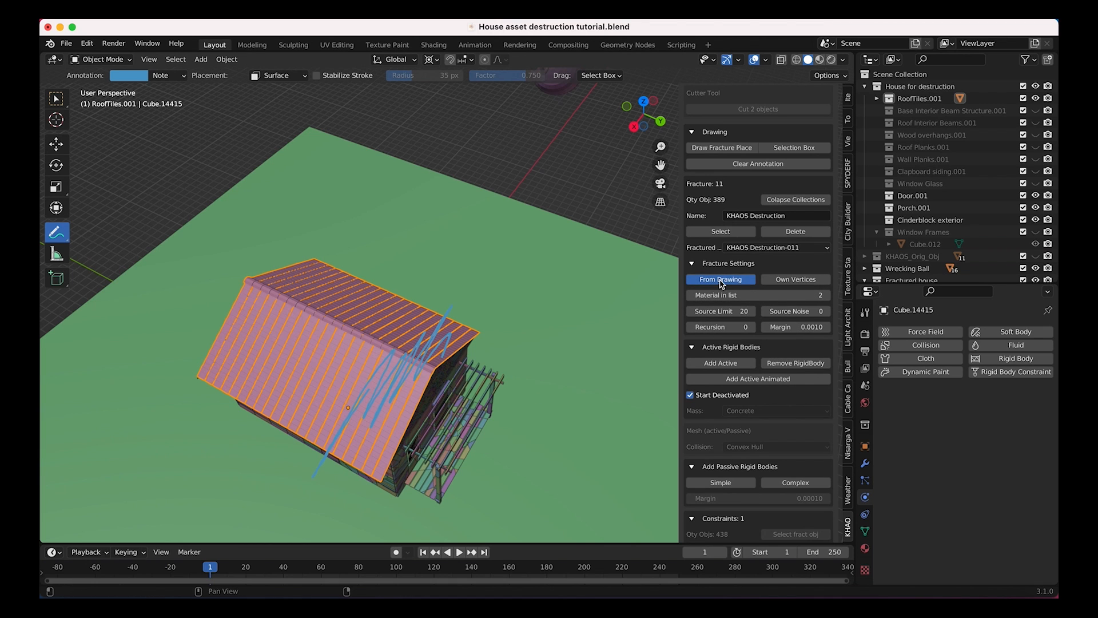
Examine the fracture pattern of the roof tiles from several angles, especially along the drawn strokes.
scroll(318, 367, right, 10)
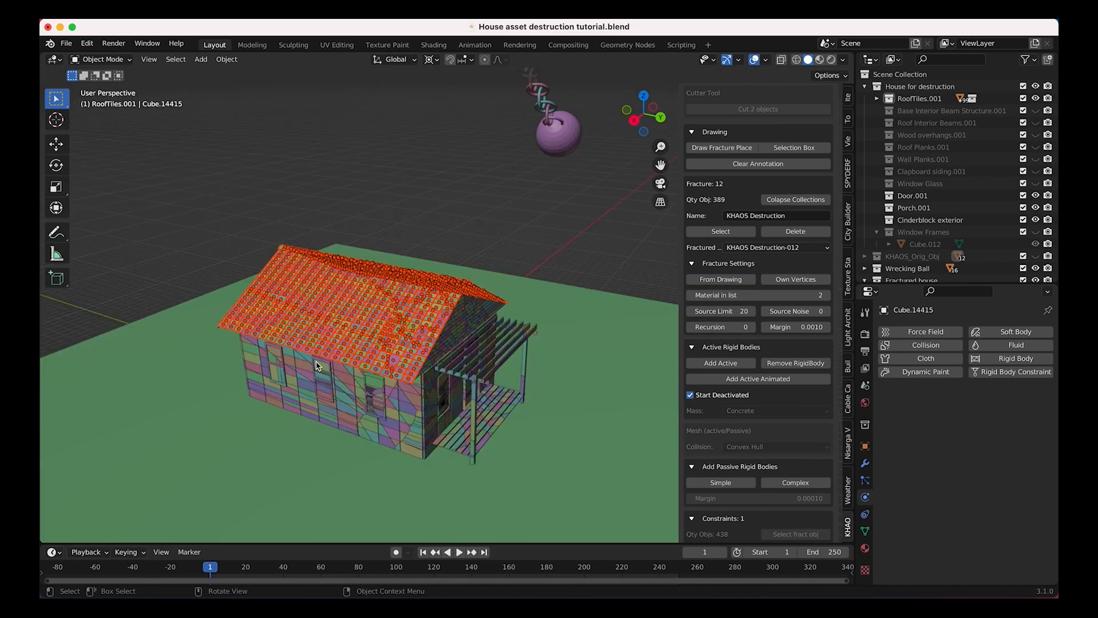
scroll(318, 366, up, 3)
shift+scroll(318, 366, left, 4)
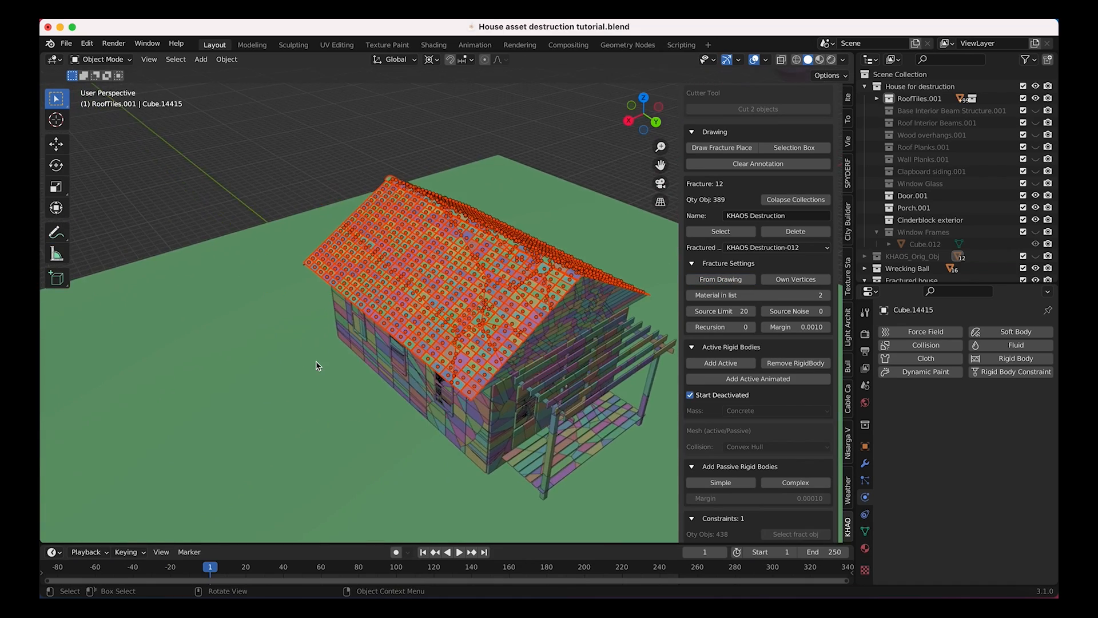
scroll(318, 366, right, 10)
scroll(318, 366, left, 12)
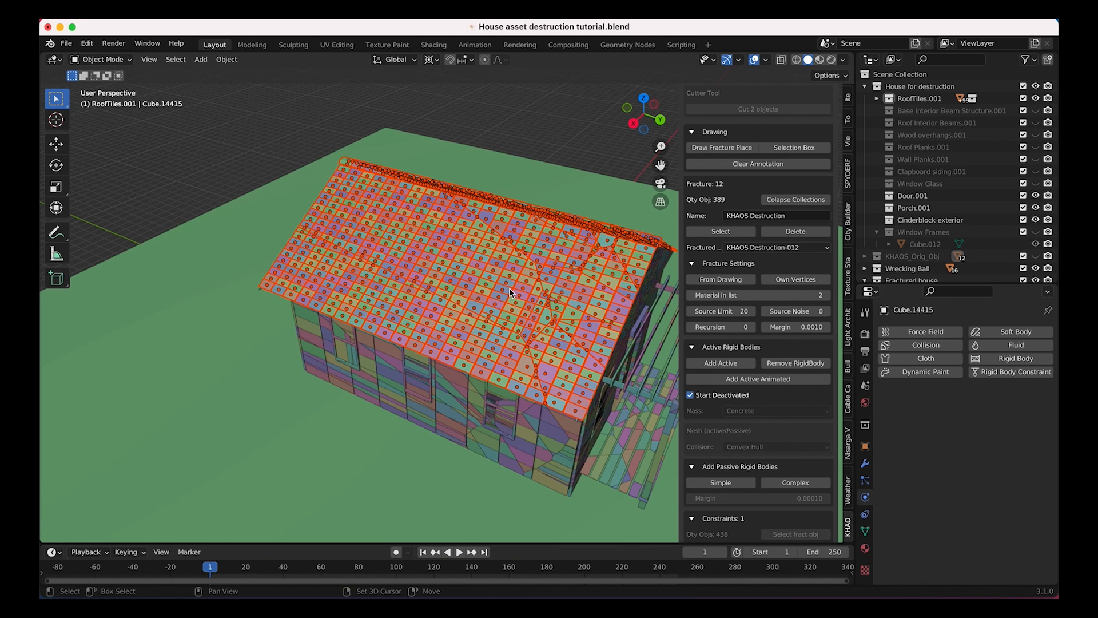
shift+scroll(472, 353, right, 5)
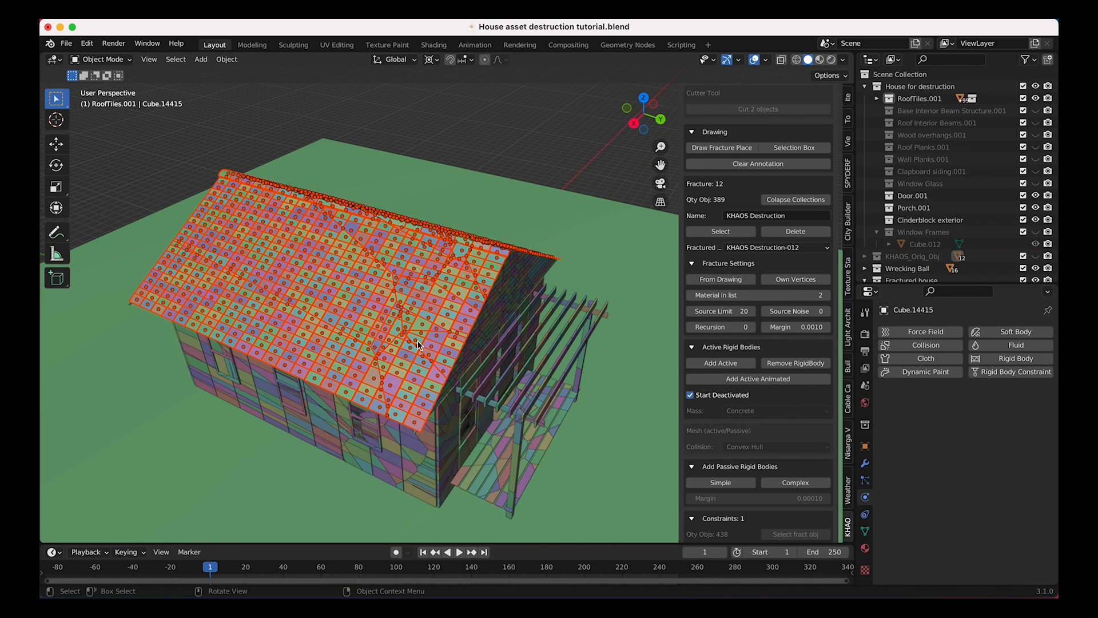
scroll(397, 265, left, 4)
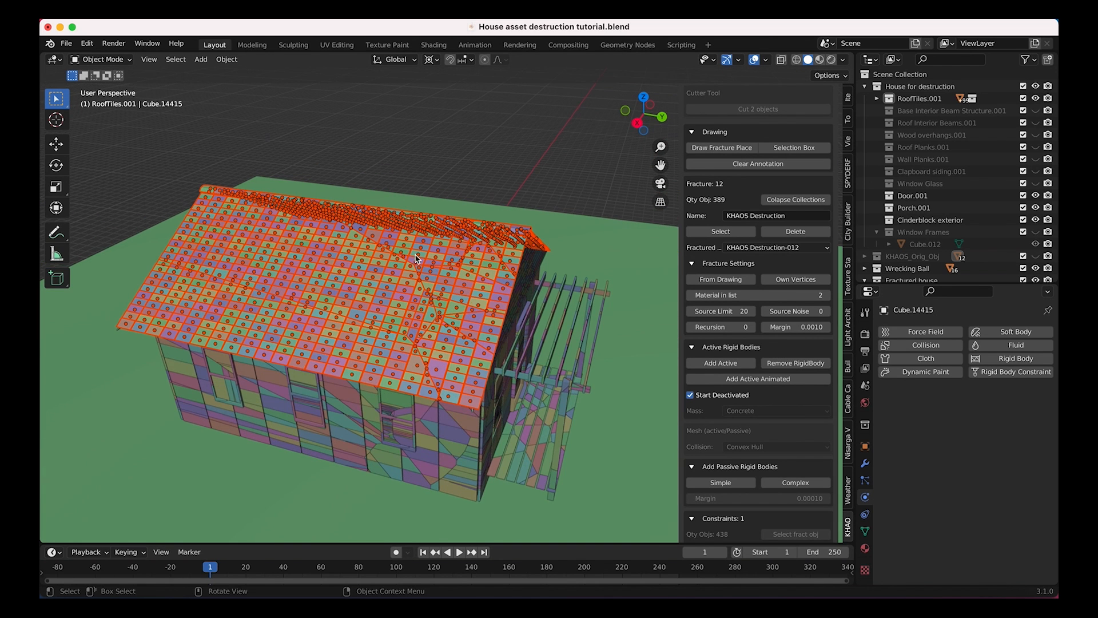
scroll(479, 282, right, 10)
scroll(480, 283, left, 10)
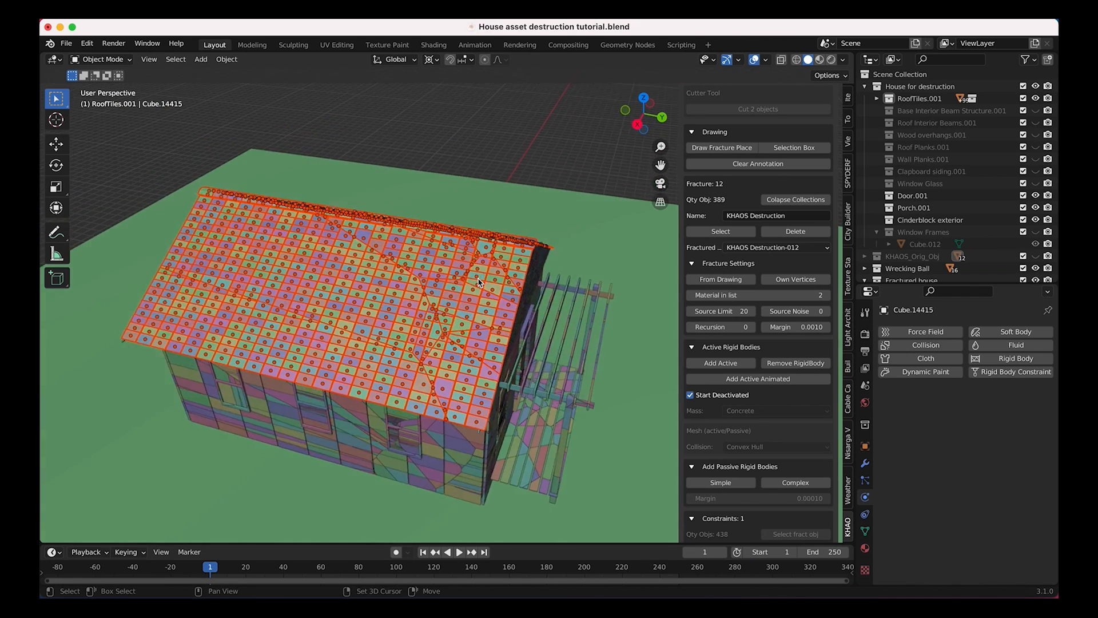
scroll(479, 282, right, 5)
scroll(479, 283, right, 5)
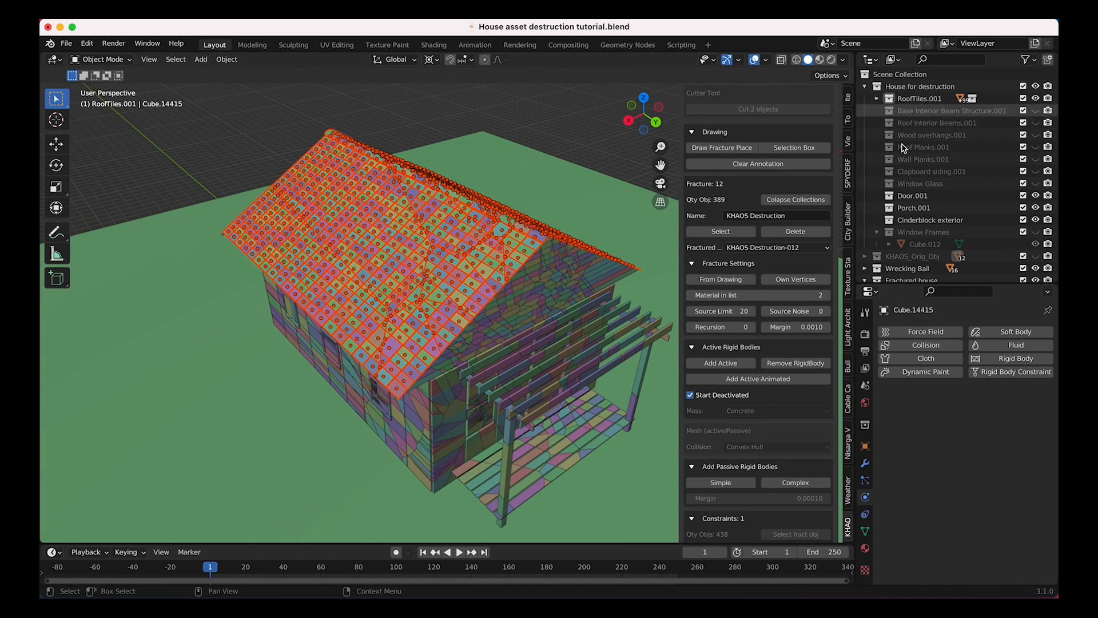
Move the KHAOS Destruction-012 collection from RoofTiles.001 into the Fractured house collection.
click(877, 99)
click(897, 111)
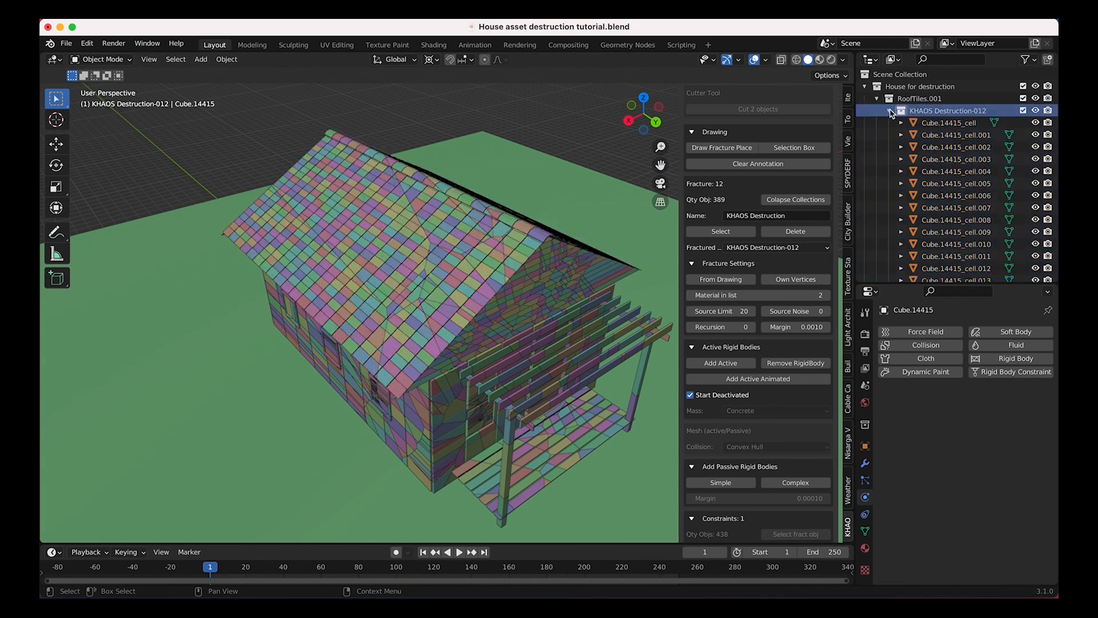
click(888, 111)
middle_drag(931, 116, 941, 86)
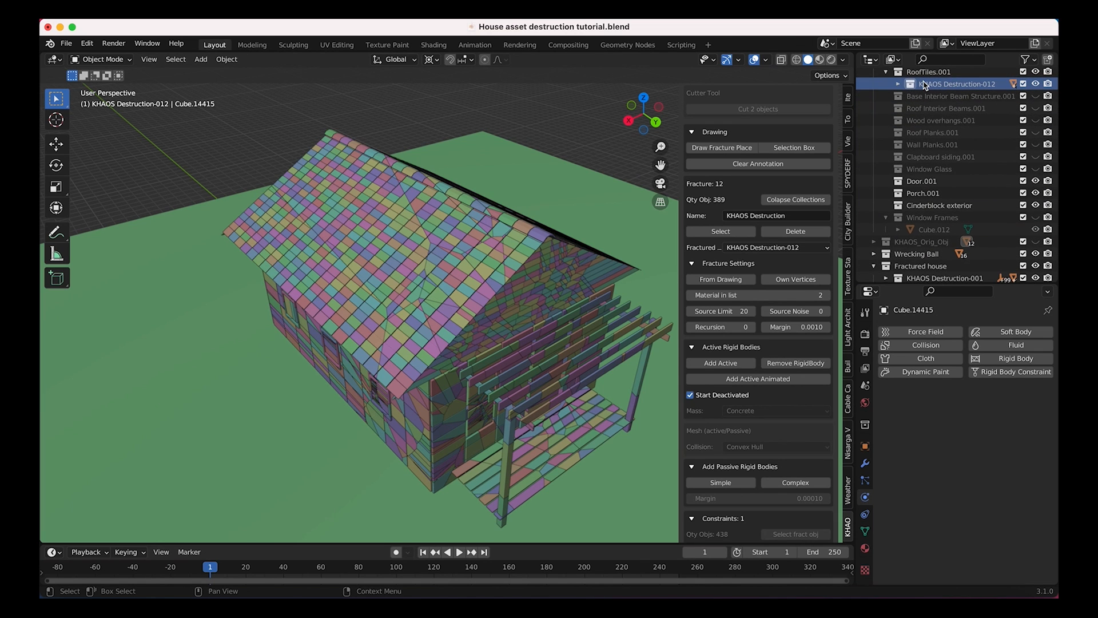
drag(925, 84, 917, 270)
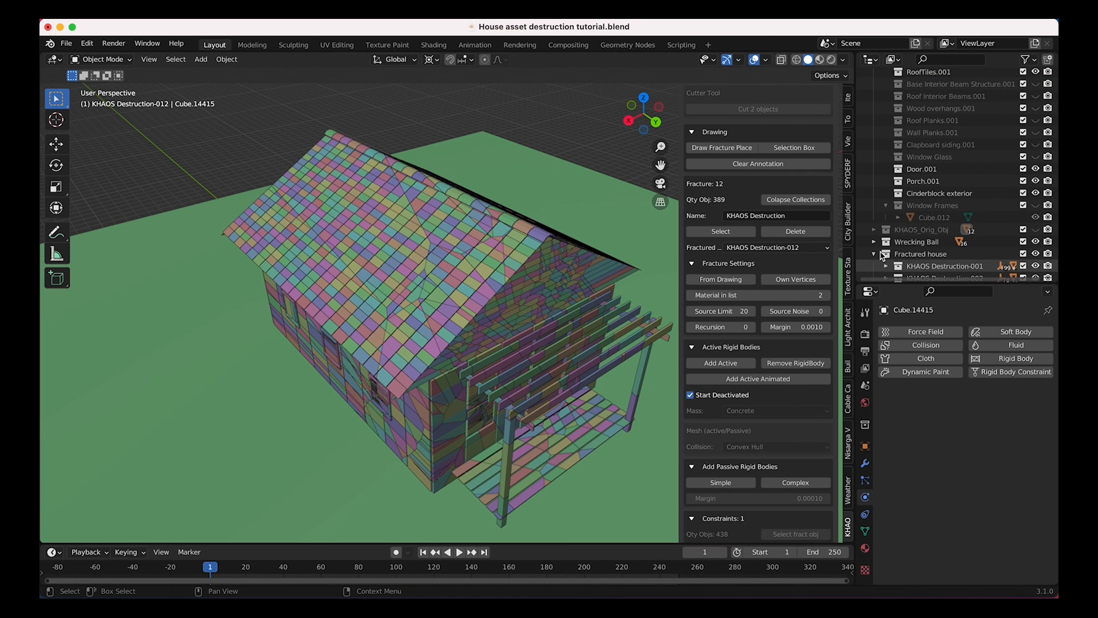
Select the fractured roof tile pieces, make them active rigid bodies and calculate their mass as Bark.
click(712, 230)
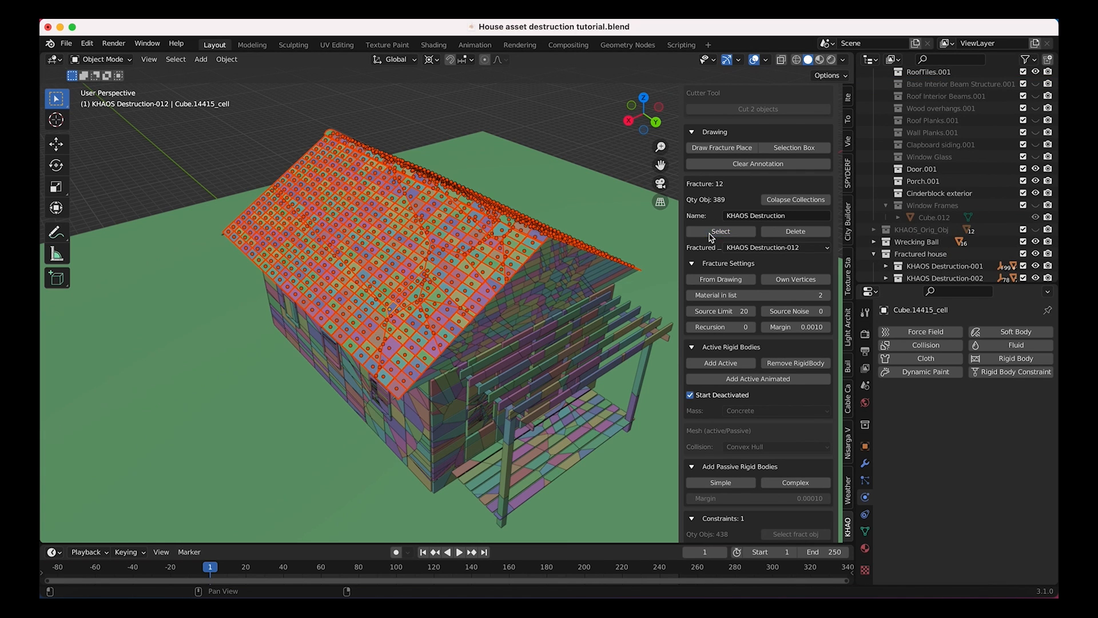
click(717, 367)
click(744, 410)
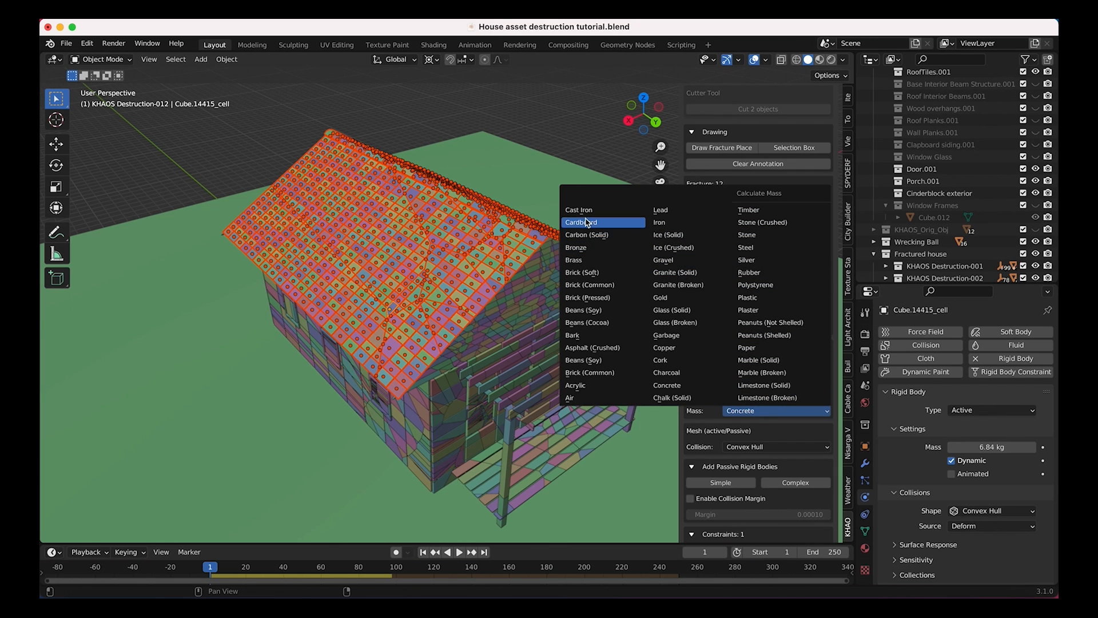
click(573, 335)
scroll(704, 452, down, 6)
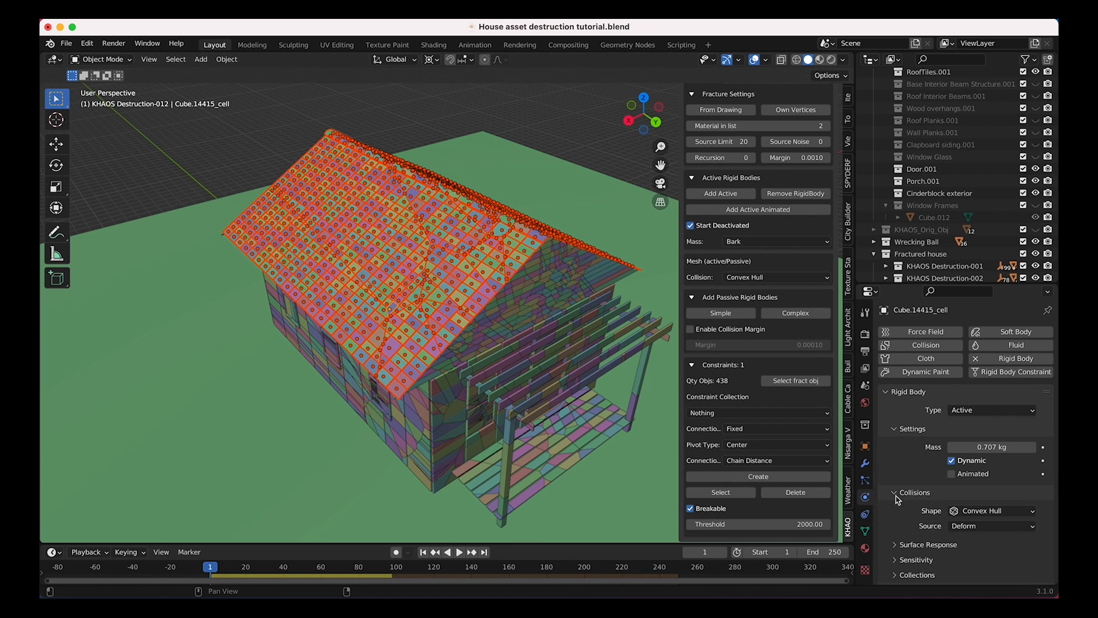
scroll(898, 499, down, 5)
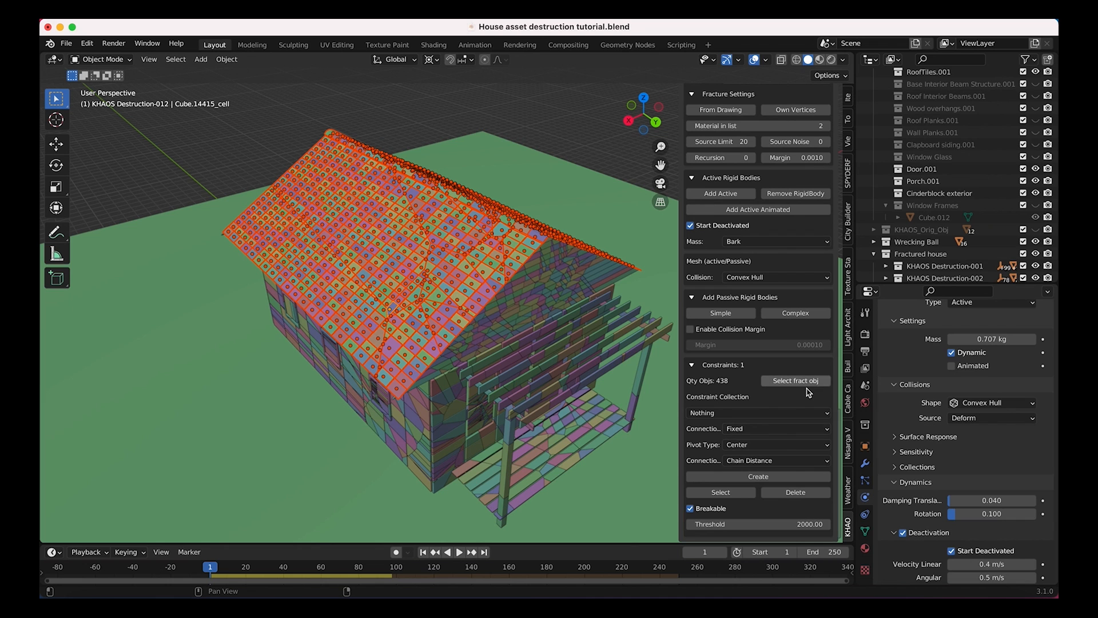
Create breakable Fixed constraints between the roof tile pieces, with Center pivot and Chain Distance connections.
middle_drag(464, 336, 469, 337)
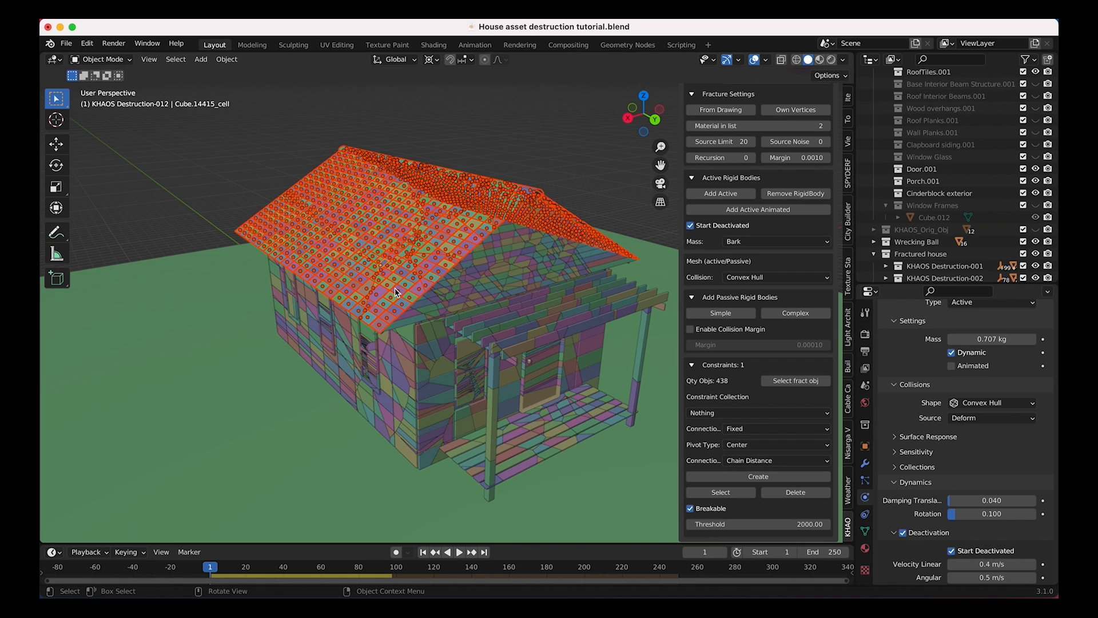
scroll(418, 265, down, 2)
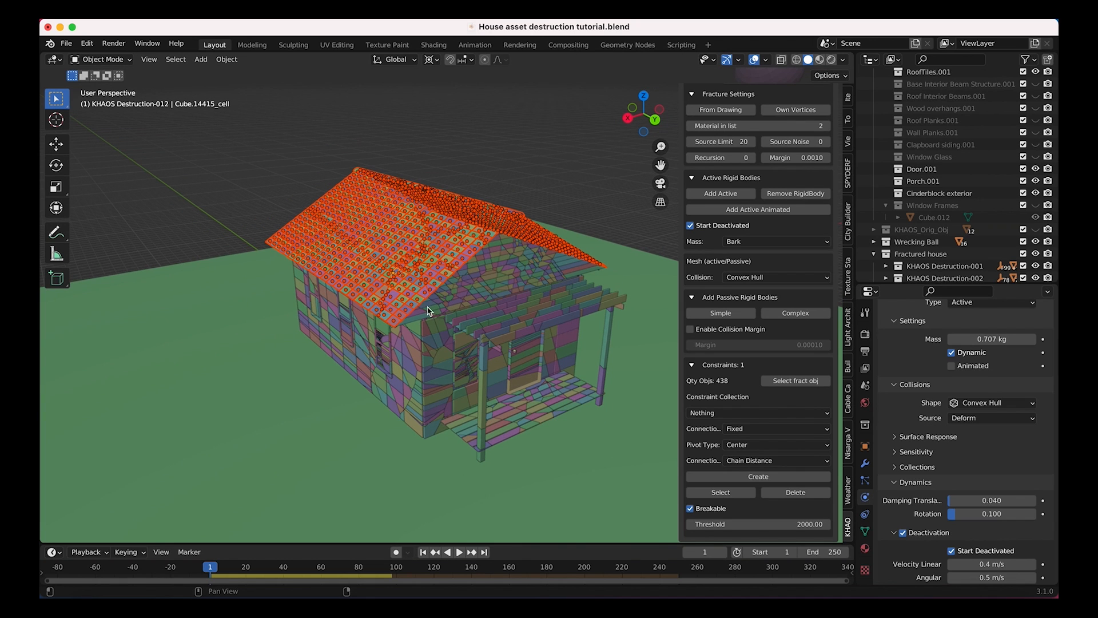
click(761, 477)
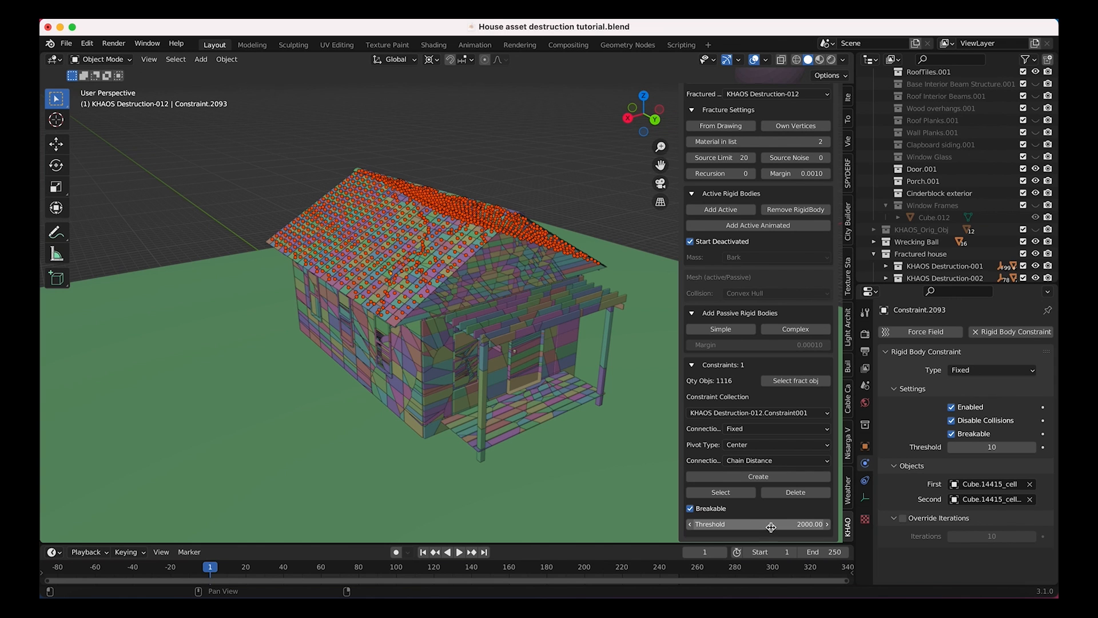
Set the breaking threshold of the roof tile constraints to 5000.
scroll(478, 379, right, 10)
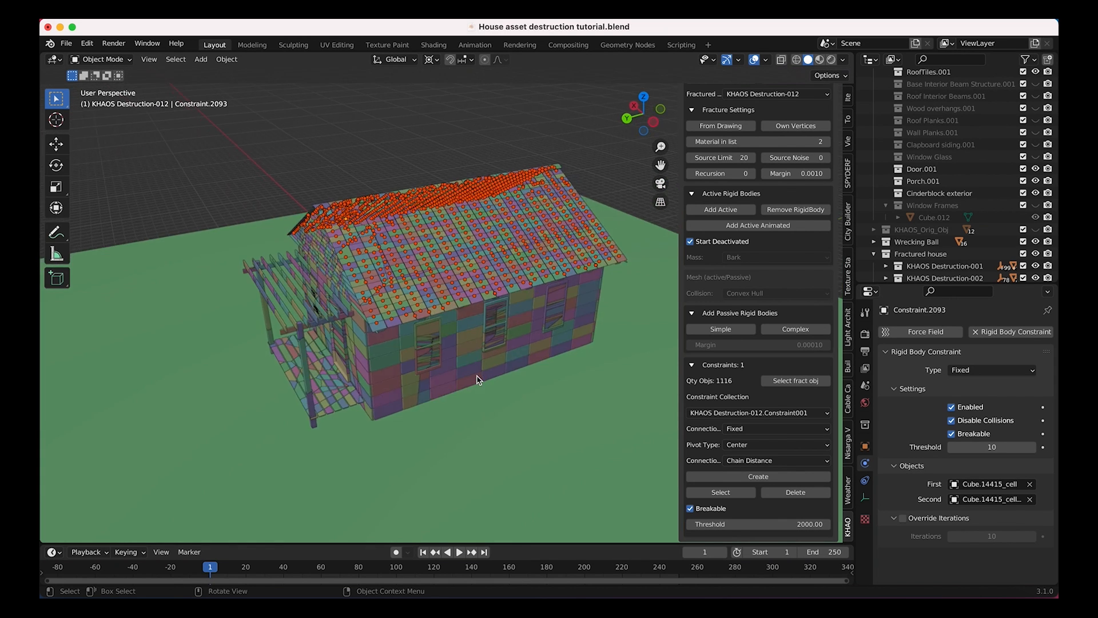
scroll(478, 379, left, 5)
click(735, 522)
text(5)
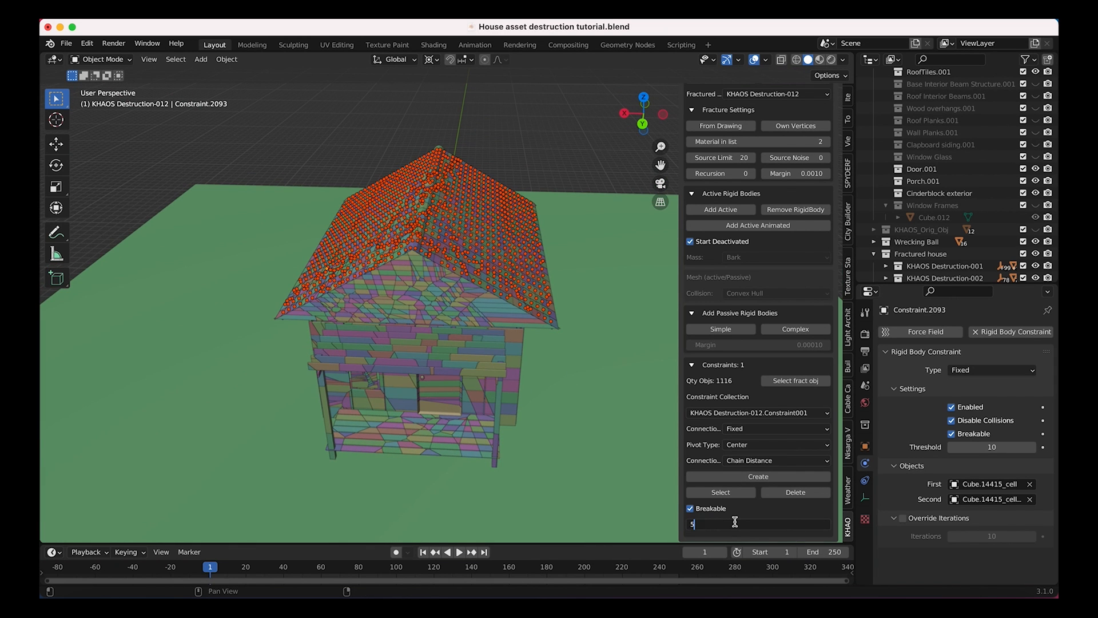
text(000)
key(Return)
scroll(381, 524, left, 5)
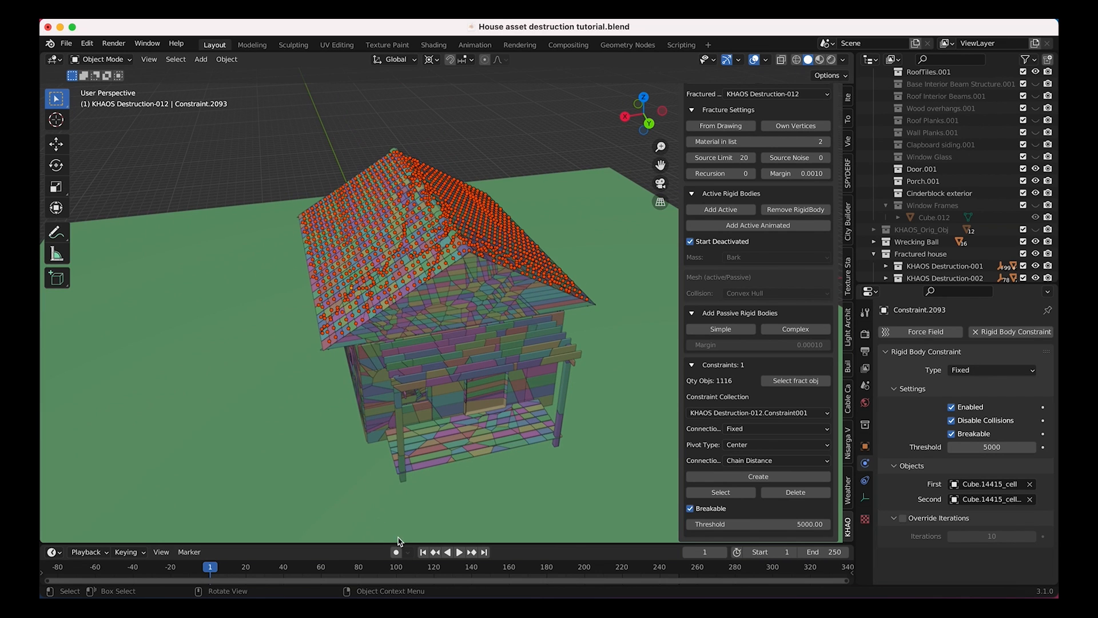
Play the wrecking ball simulation to about frame 103 and examine from several angles how the roof tiles break apart.
scroll(502, 229, left, 5)
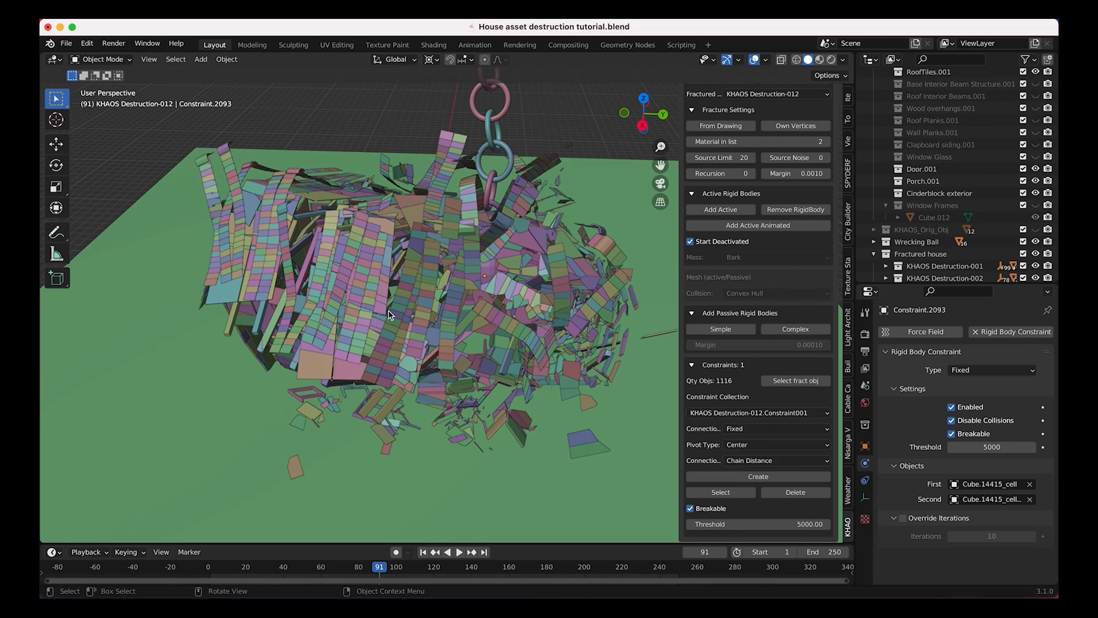
middle_drag(437, 371, 499, 307)
click(480, 322)
scroll(474, 317, up, 5)
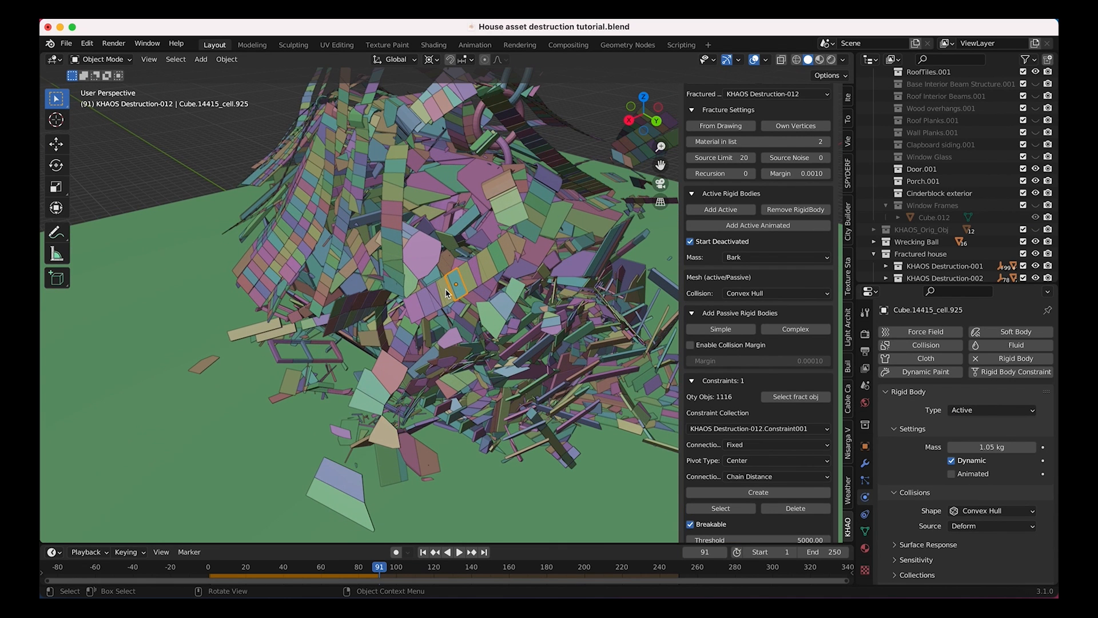
click(417, 298)
scroll(456, 245, down, 5)
middle_drag(405, 253, 251, 303)
scroll(407, 257, down, 3)
middle_drag(464, 297, 543, 252)
key(space)
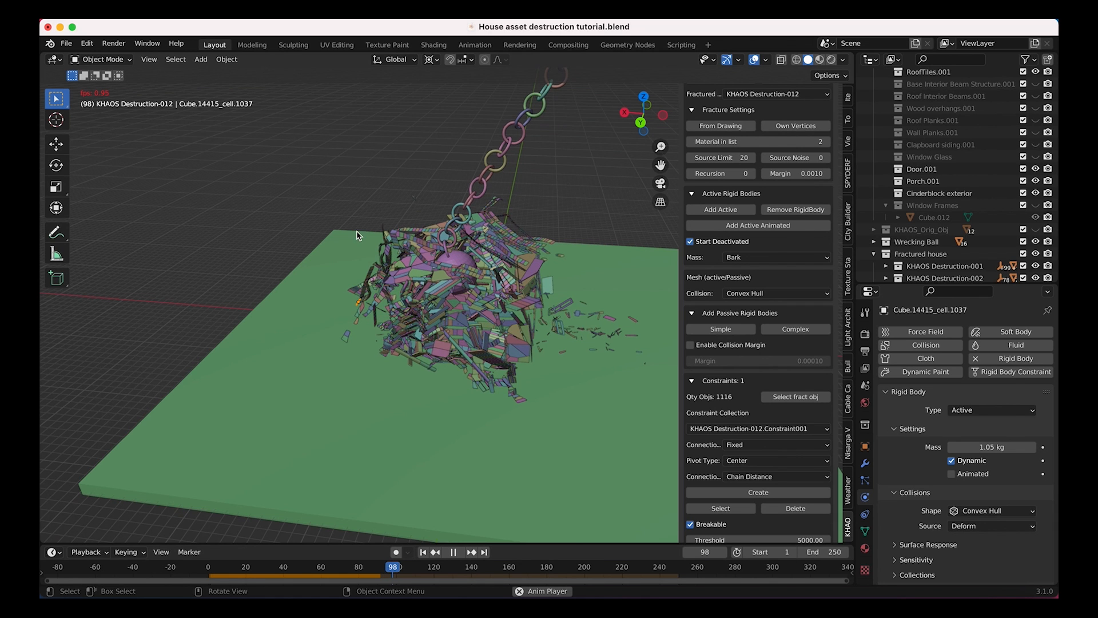
middle_drag(523, 251, 480, 294)
key(space)
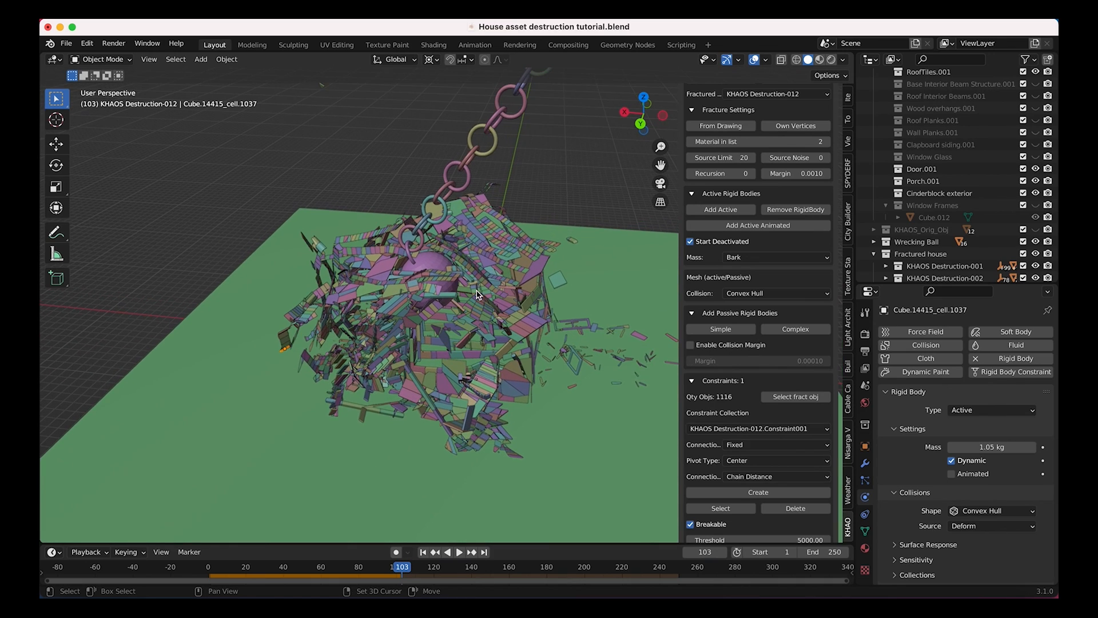
Lower the breaking threshold of the roof tile constraints to 3000 and clear the selection.
scroll(761, 503, down, 1)
click(765, 524)
text(300)
text(0)
key(Return)
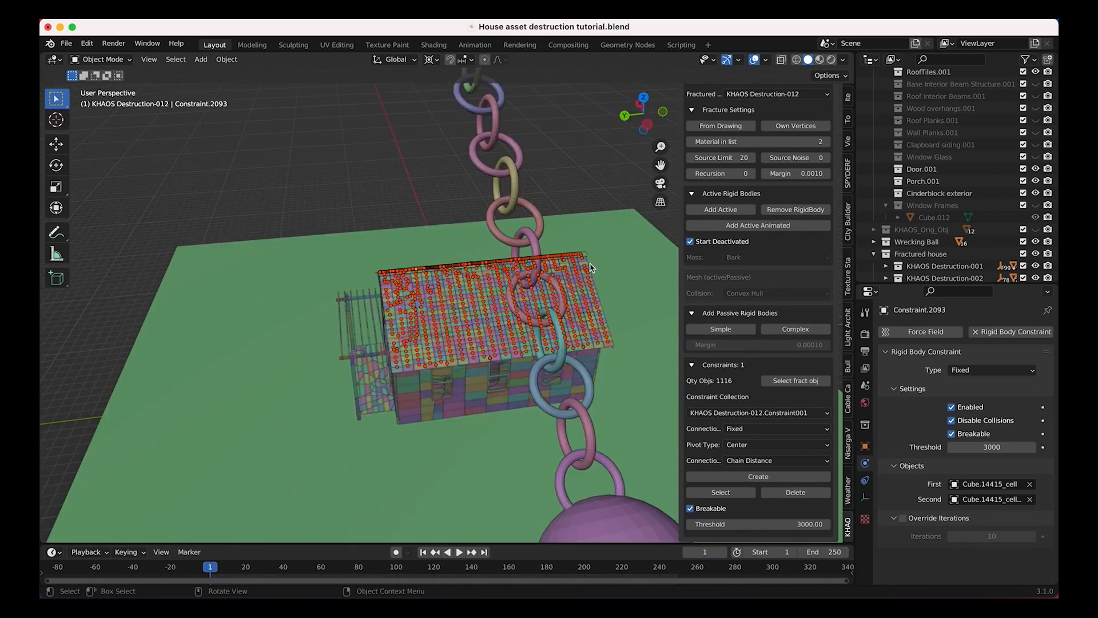
middle_drag(589, 266, 345, 306)
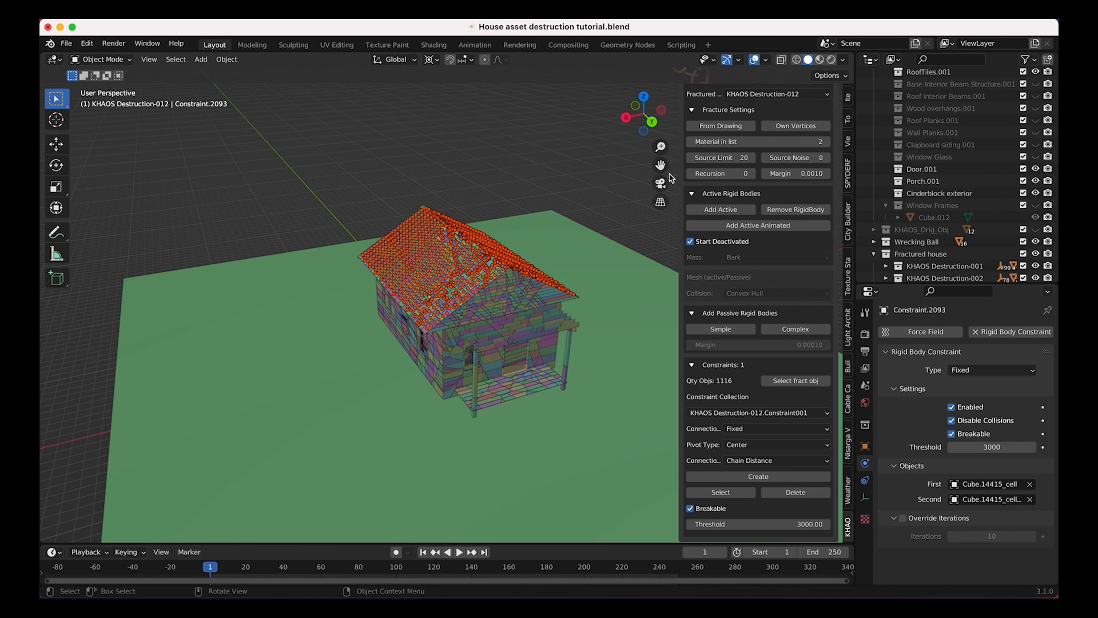
middle_drag(391, 327, 461, 233)
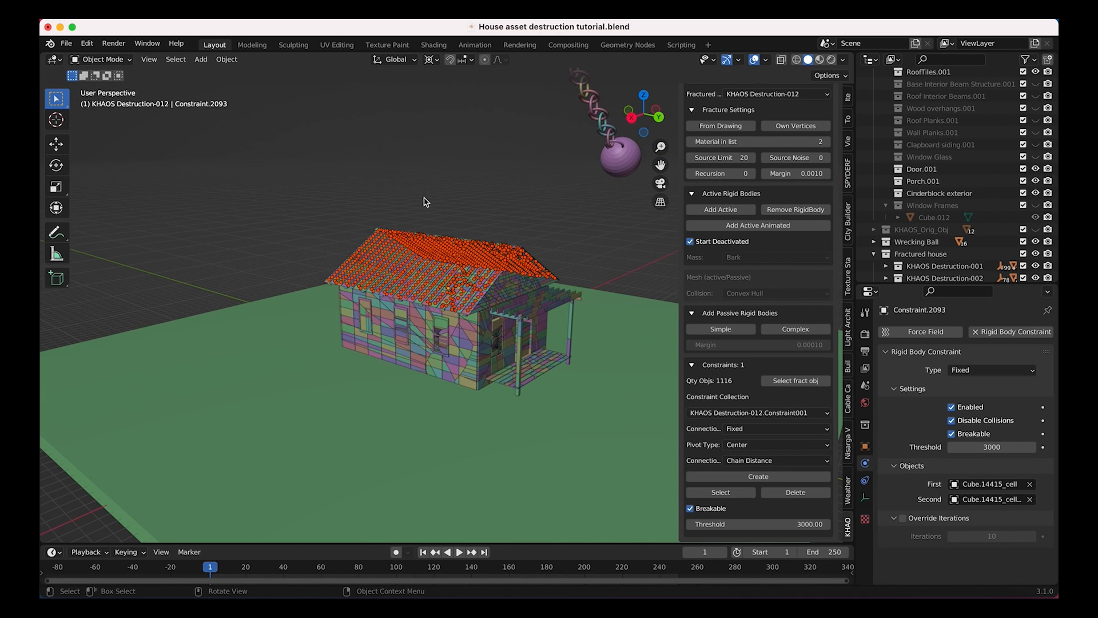
click(263, 256)
middle_drag(343, 286, 432, 322)
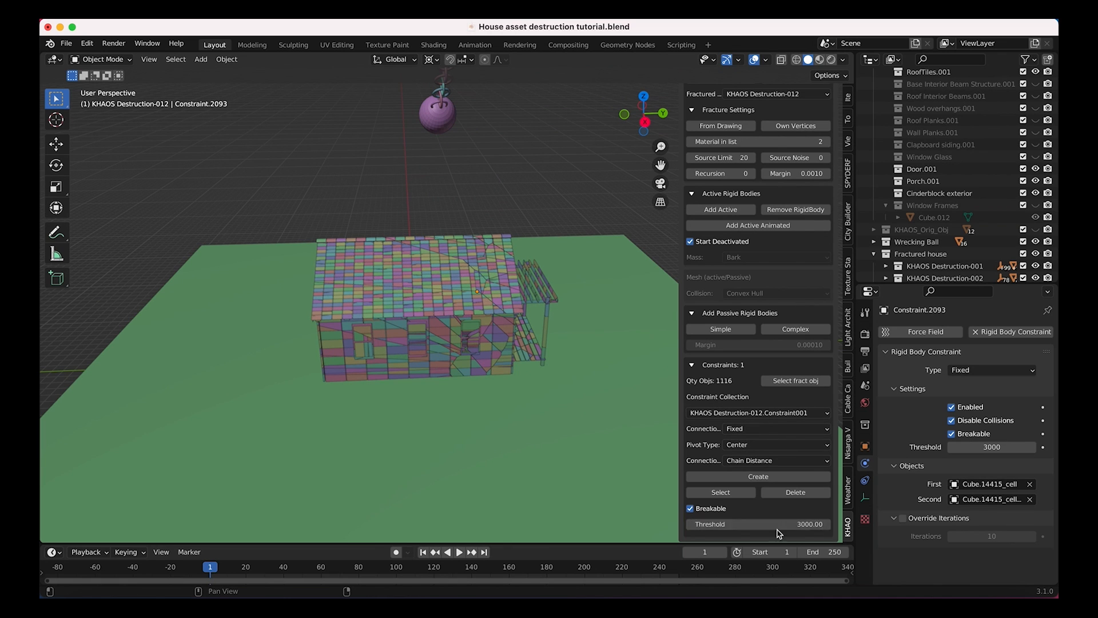
Choose KHAOS Destruction-001 as the fractured collection and select its pieces.
scroll(711, 346, up, 6)
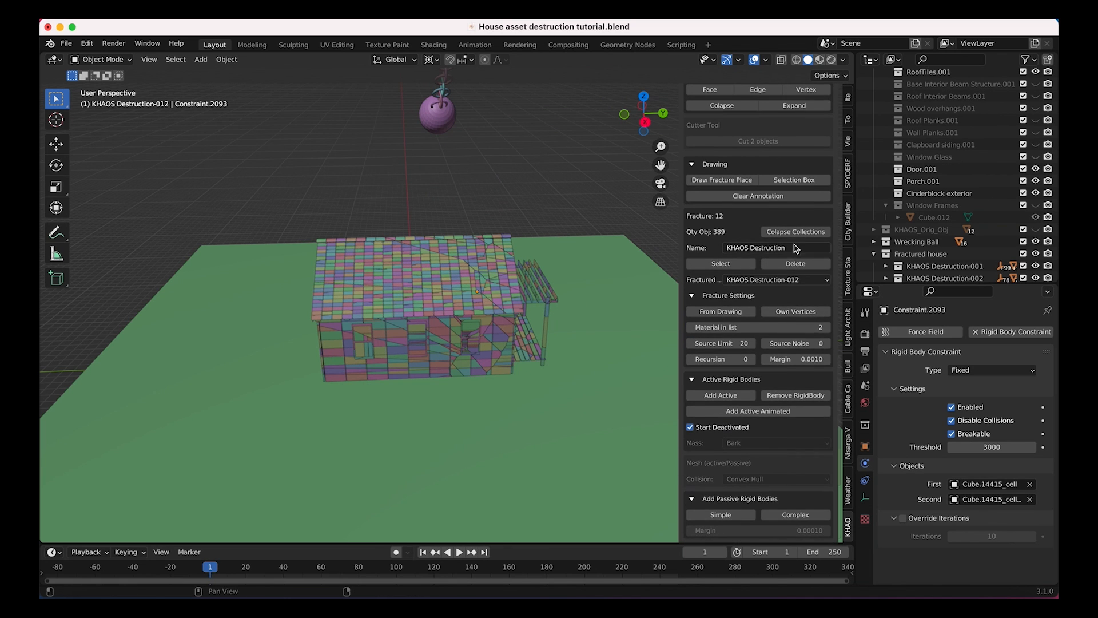
click(780, 279)
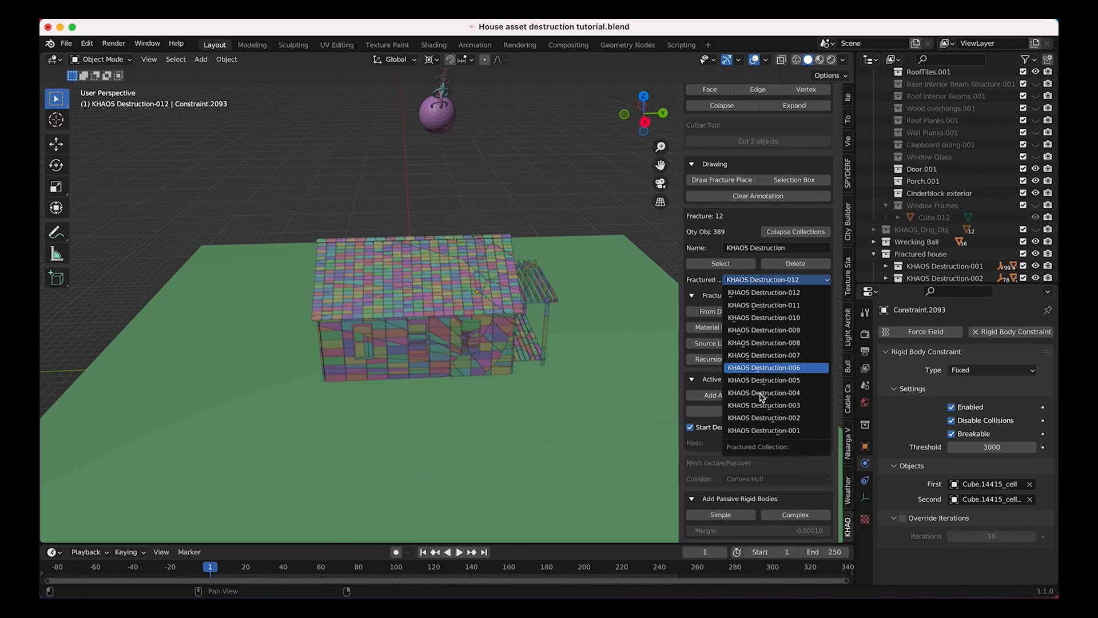
click(754, 430)
click(752, 427)
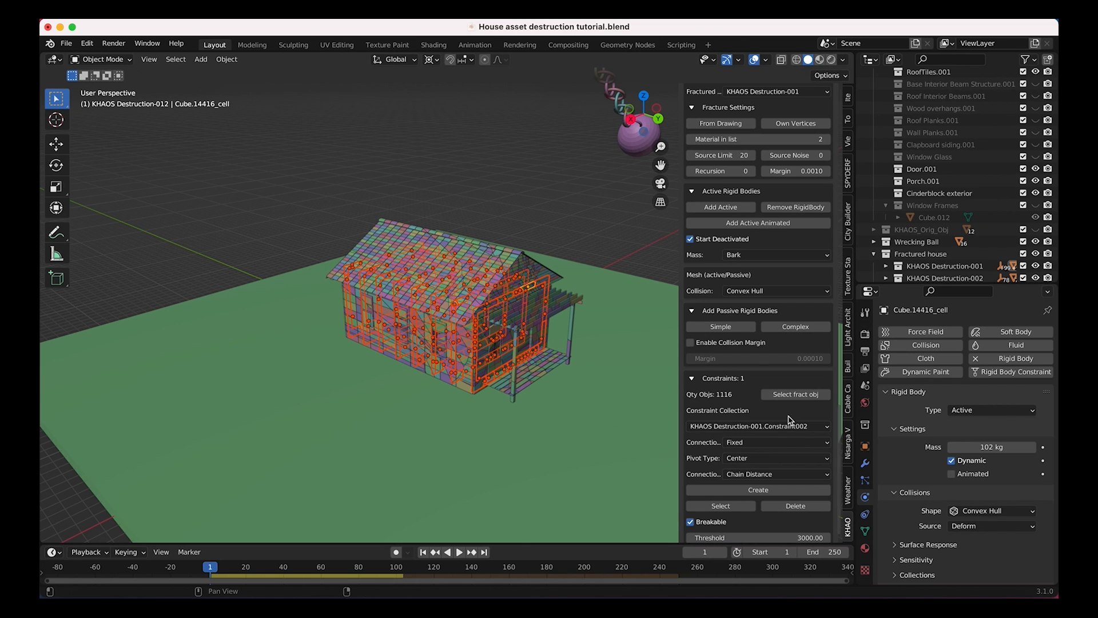
scroll(793, 157, up, 4)
click(761, 181)
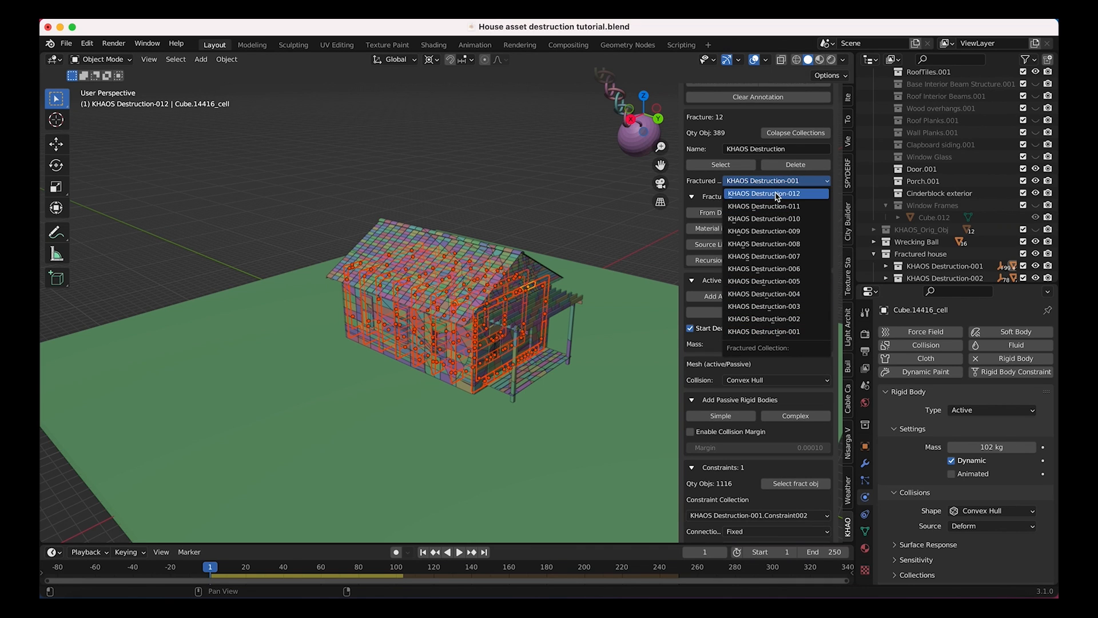
click(774, 333)
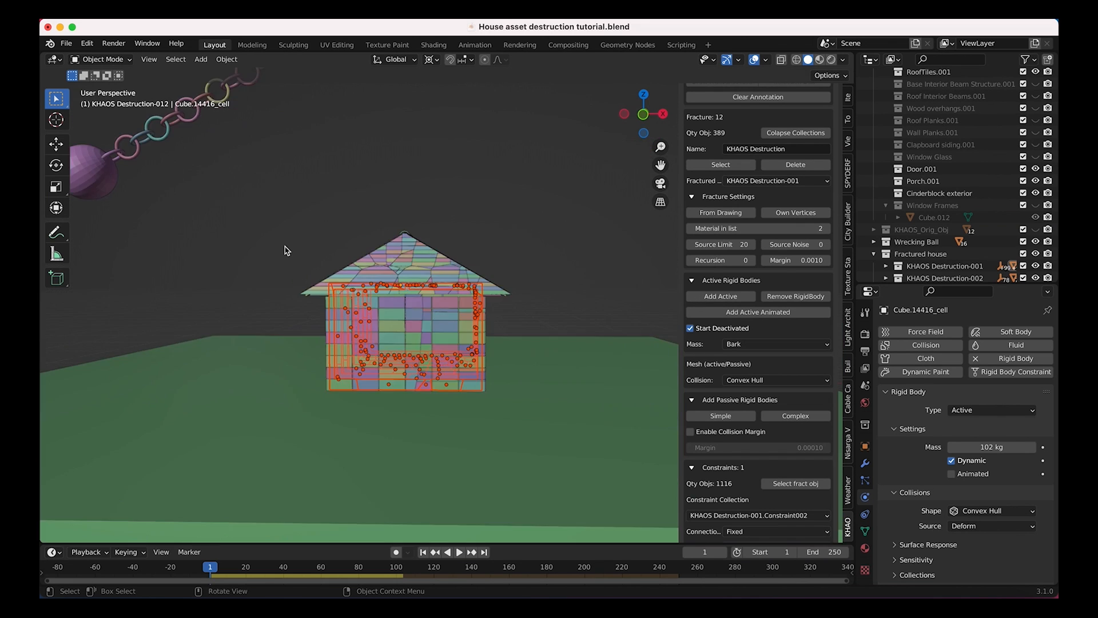
Clear the selection and examine the fractured house from all sides, including the walls, porch and roof.
scroll(285, 247, left, 5)
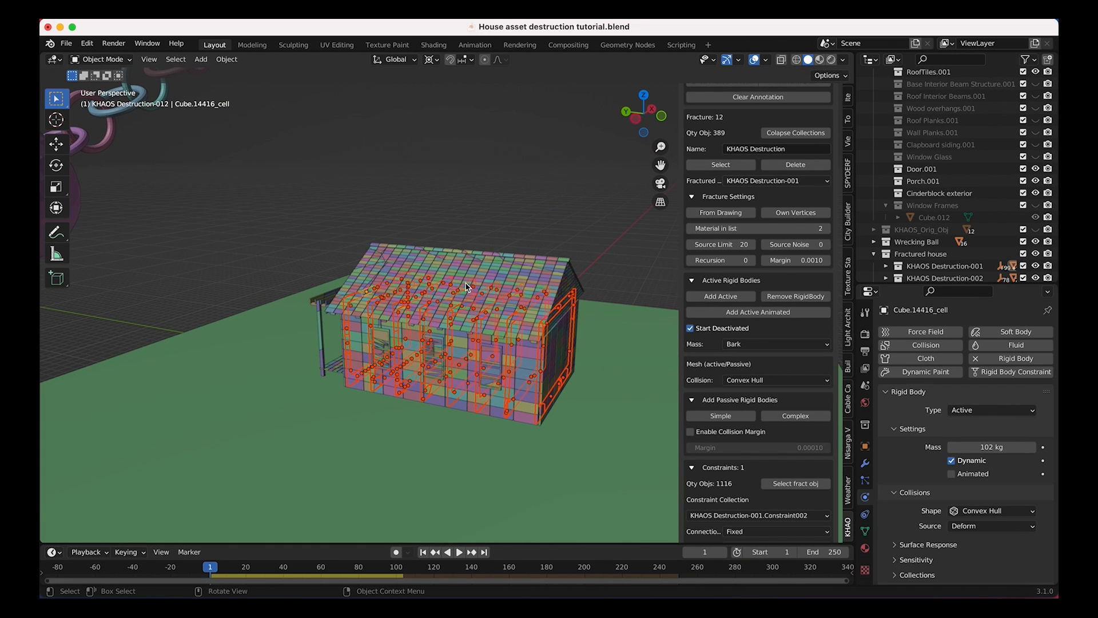
click(458, 156)
scroll(420, 307, left, 10)
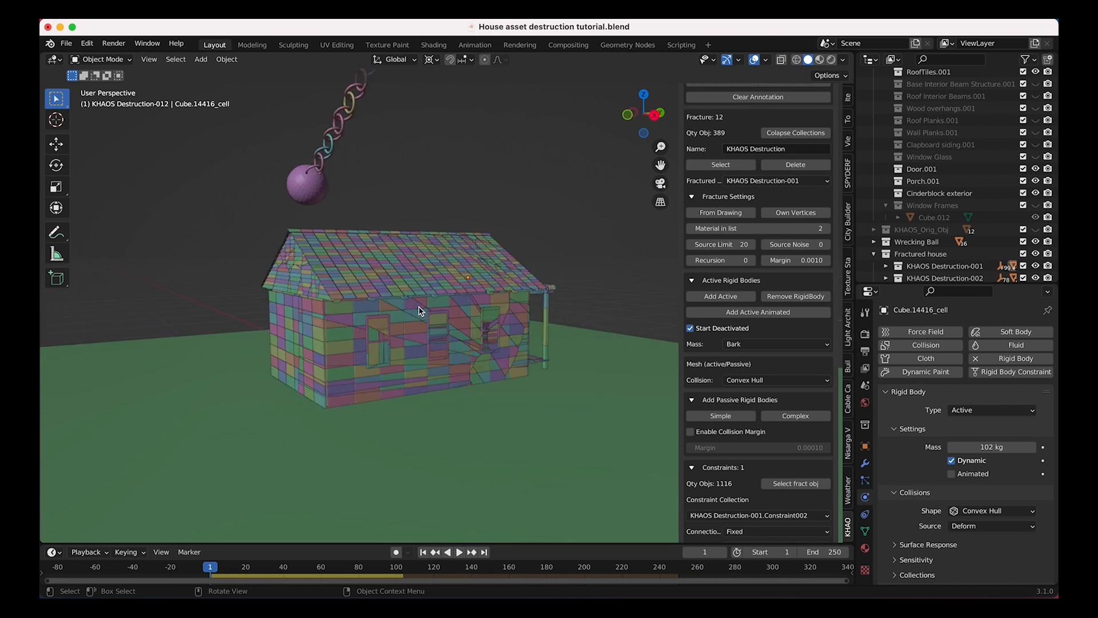
scroll(420, 311, left, 10)
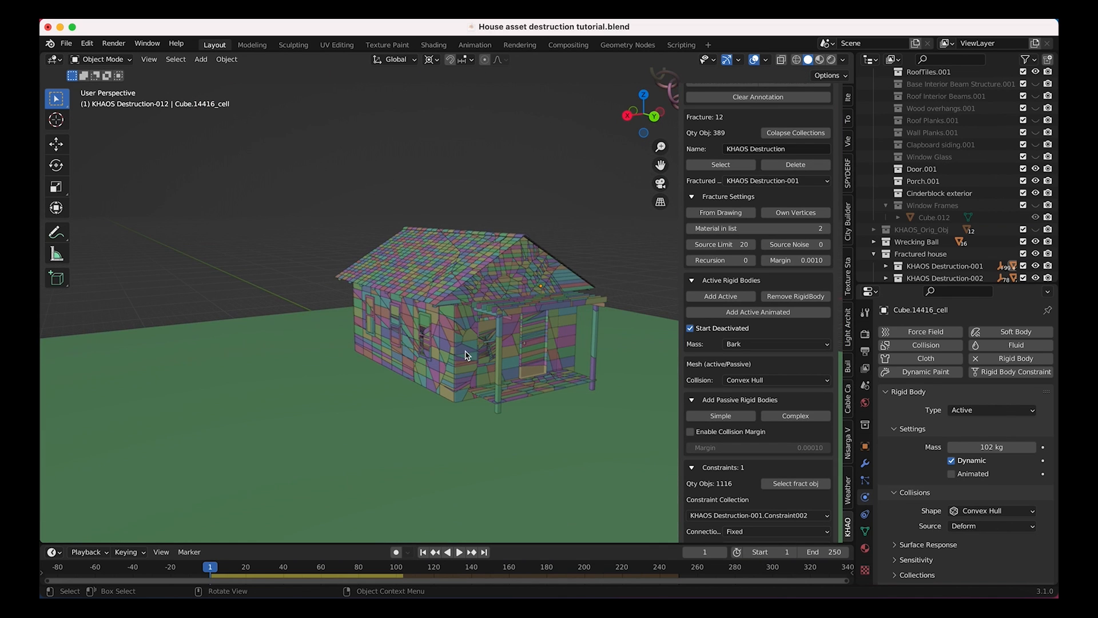
scroll(465, 355, left, 10)
scroll(465, 355, right, 10)
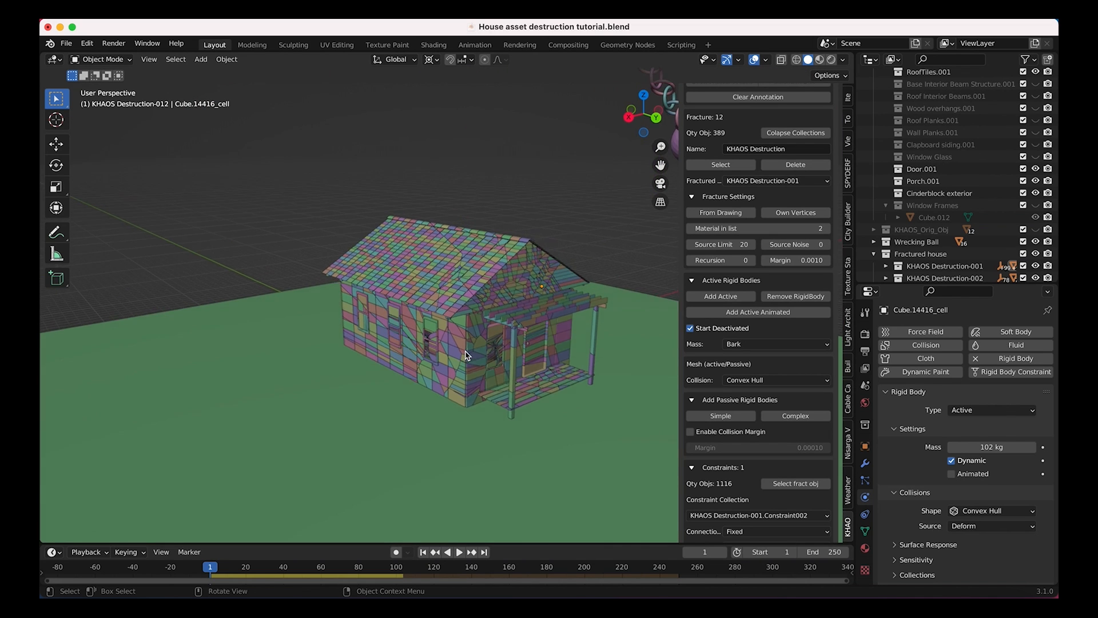
scroll(465, 355, left, 3)
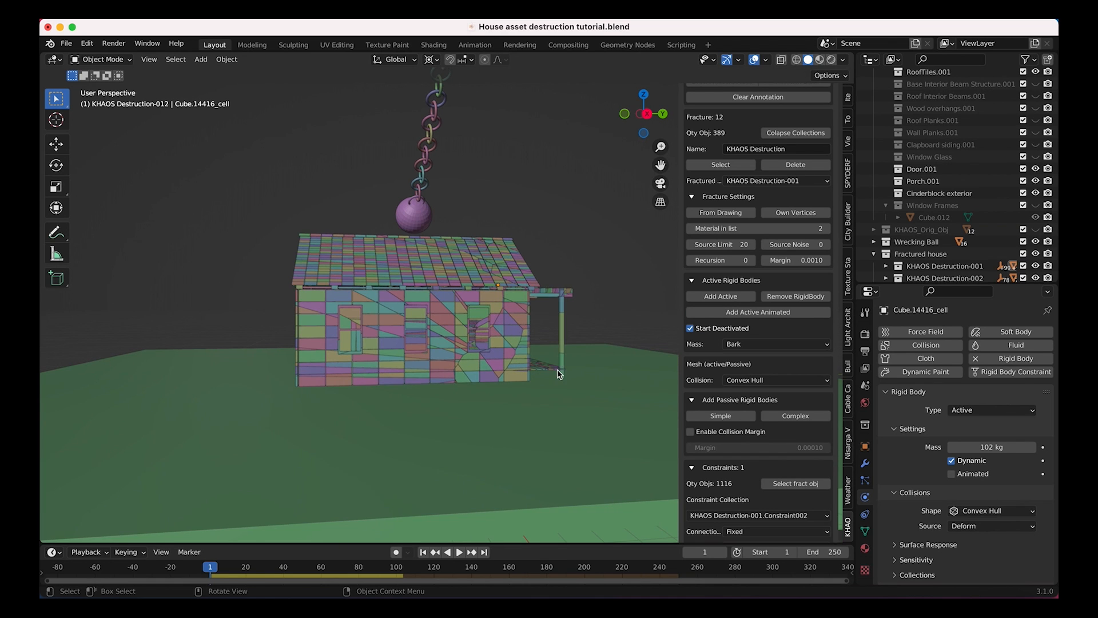
In a wireframe right view, box-select the pieces along the house's base and at the end opposite the porch, and save the file.
key(z)
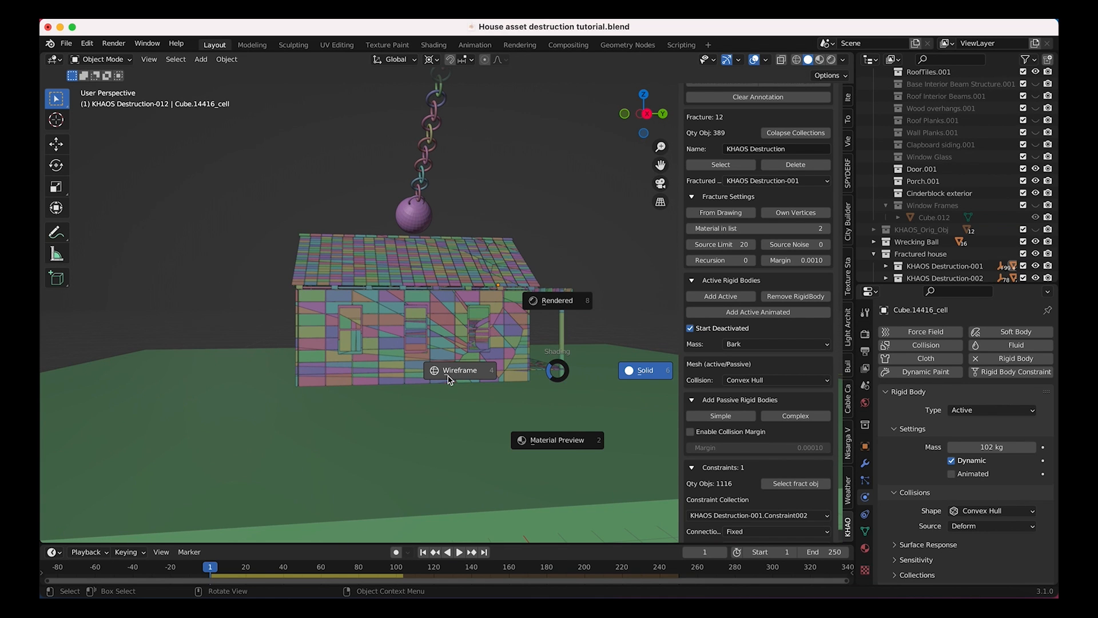
click(538, 373)
key(KP_3)
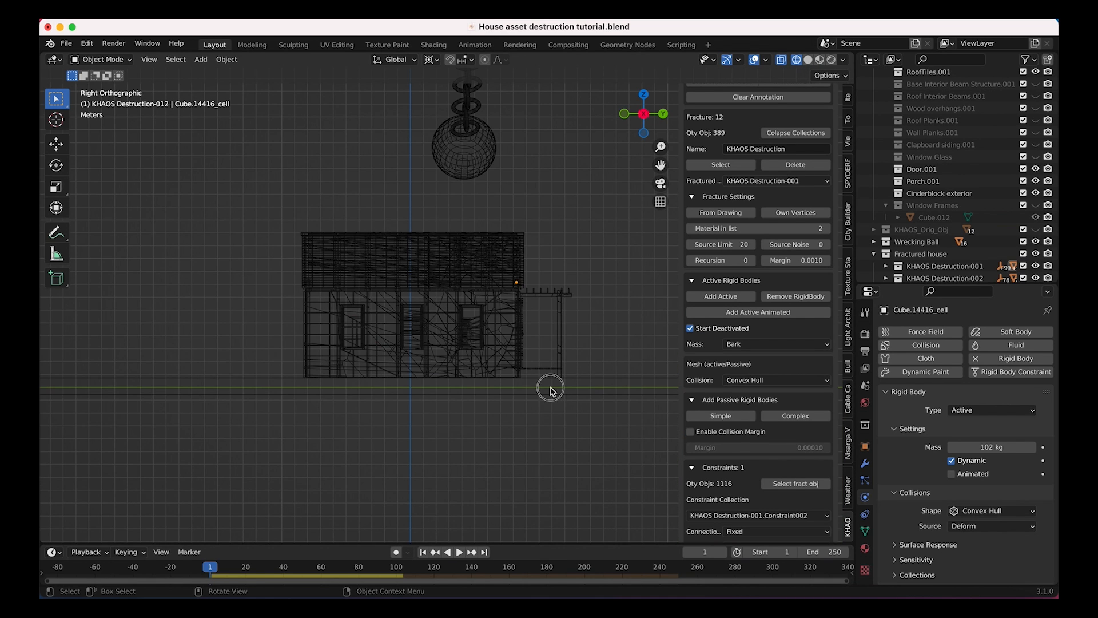
drag(624, 365, 248, 415)
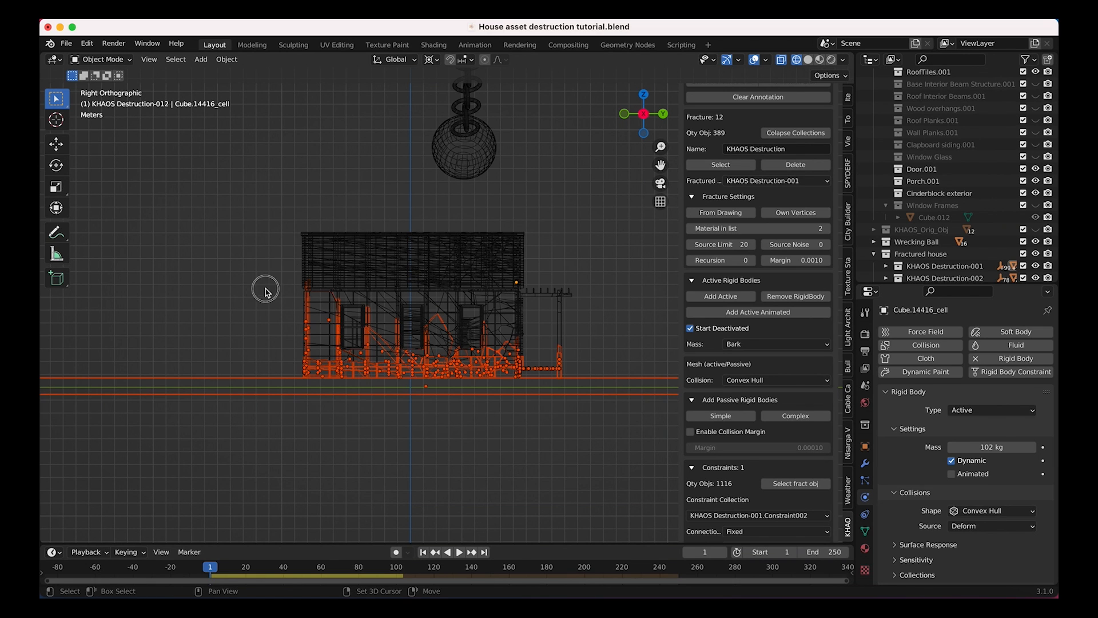
shift+drag(260, 292, 351, 203)
shift+drag(261, 295, 262, 296)
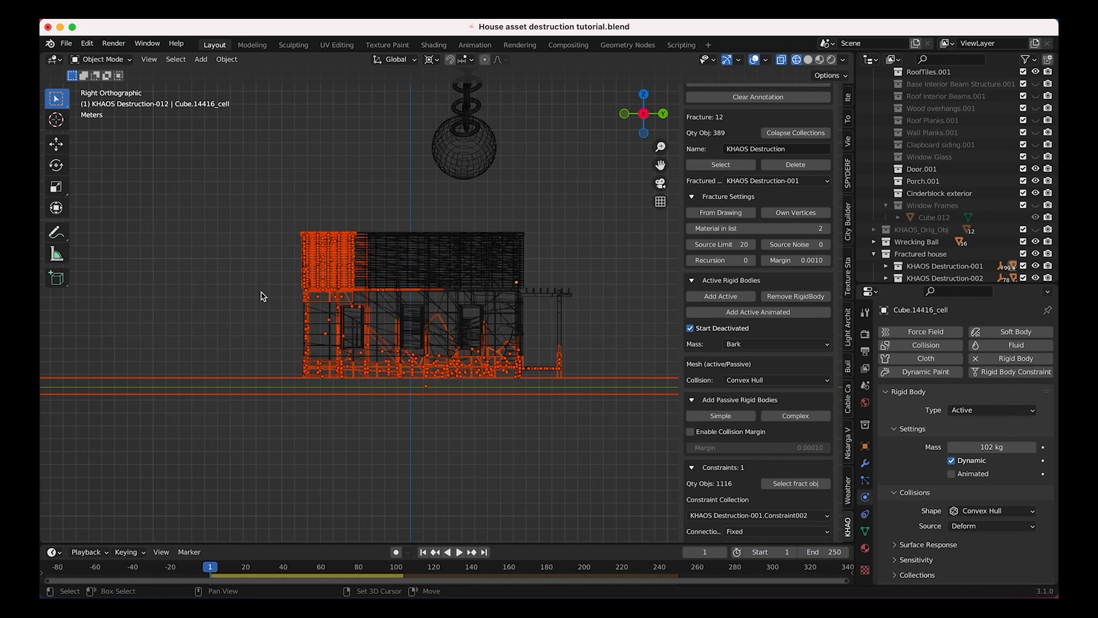
middle_drag(439, 247, 439, 247)
middle_drag(415, 326, 441, 311)
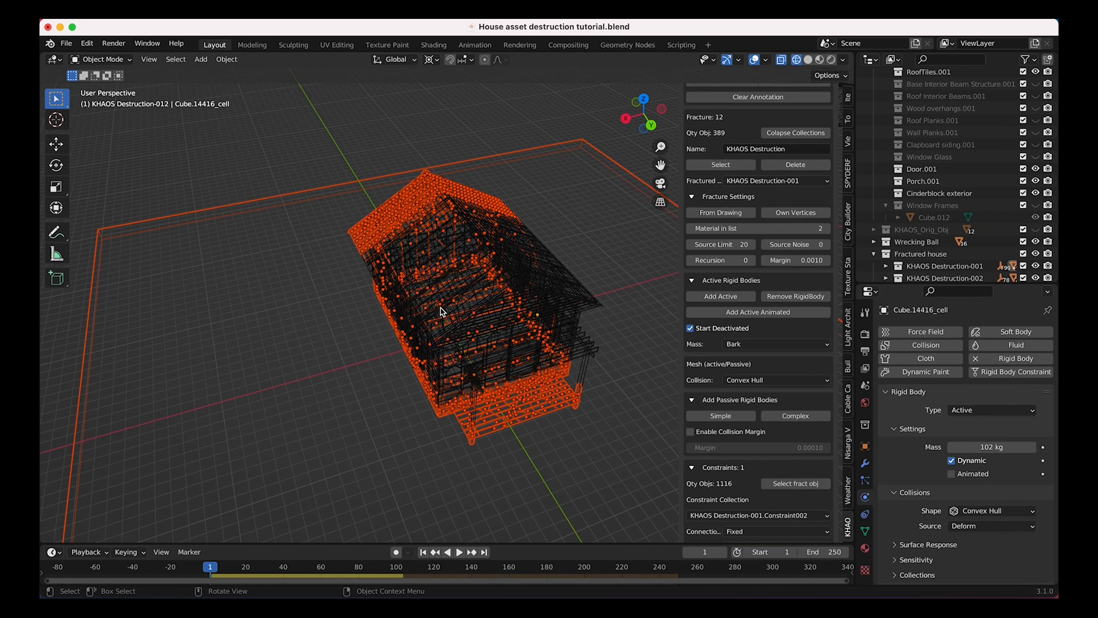
middle_drag(375, 260, 377, 261)
middle_drag(500, 261, 461, 310)
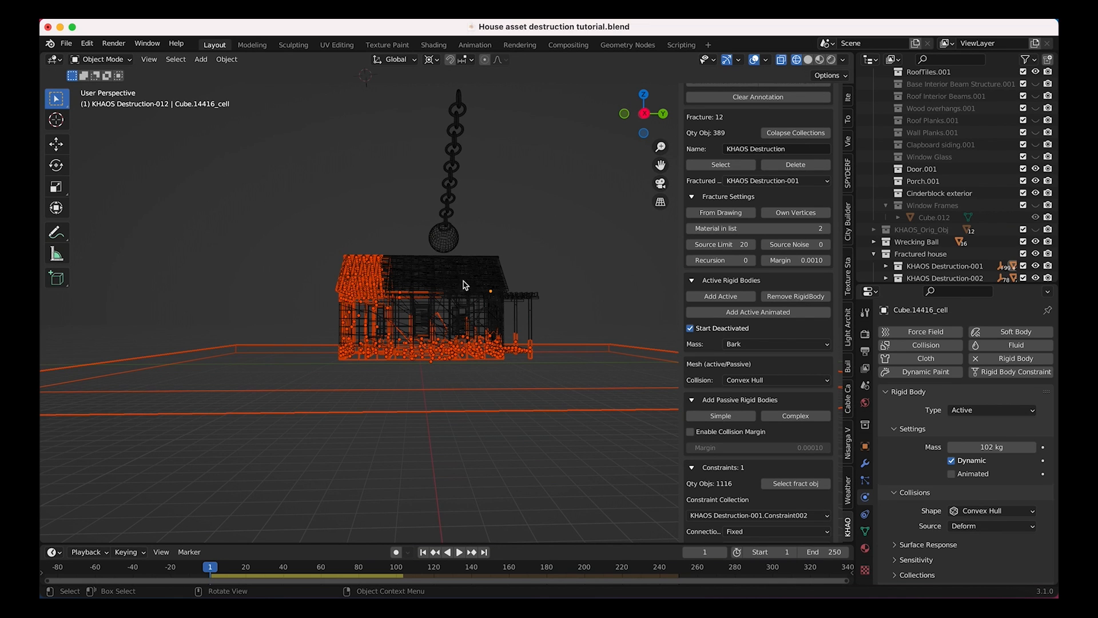
scroll(758, 491, down, 5)
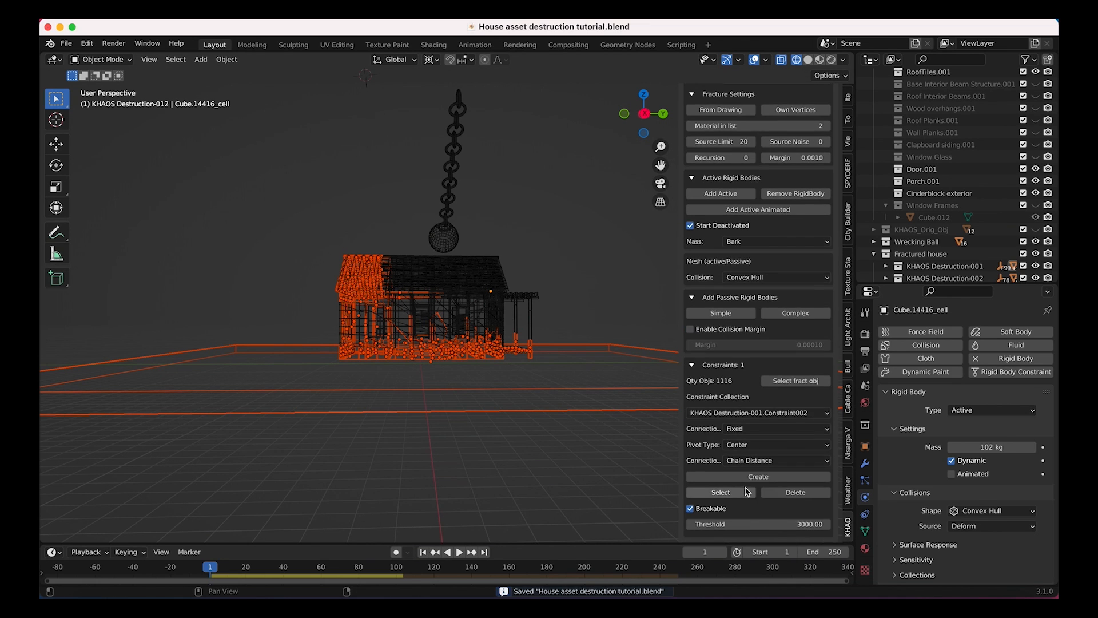
Create breakable Fixed constraints between the selected house pieces, set their threshold to 5000, and clear the selection.
click(752, 478)
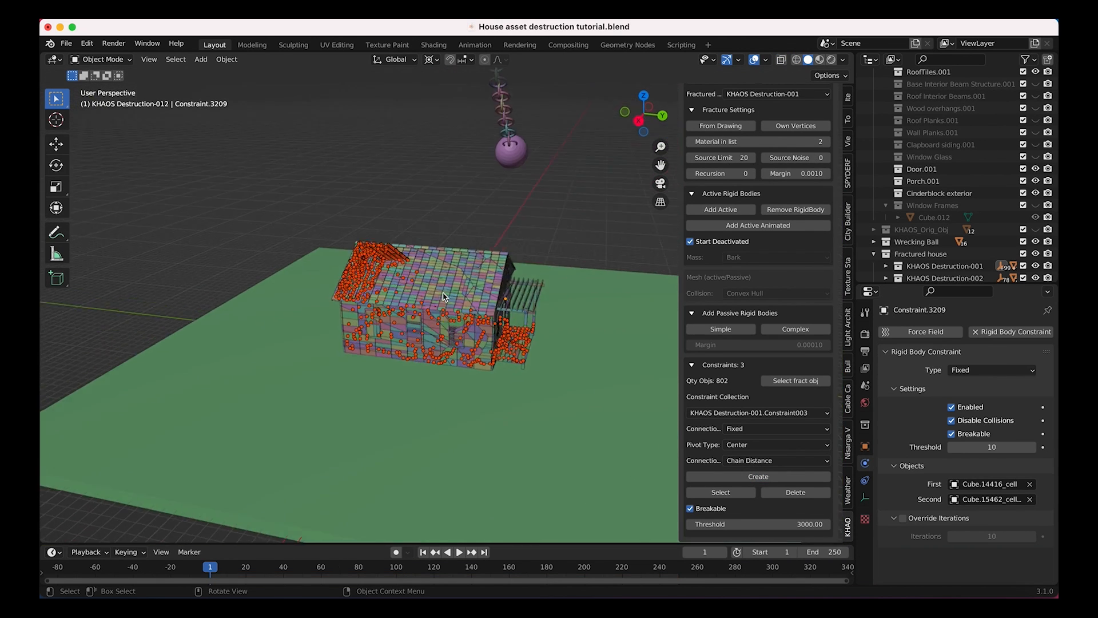
middle_drag(444, 296, 345, 291)
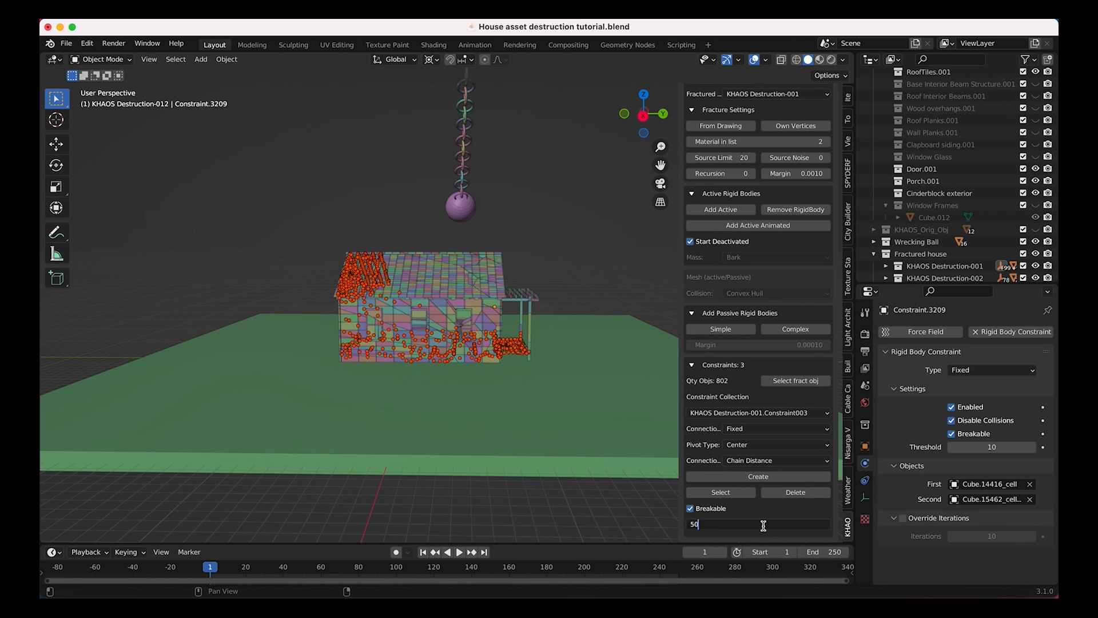
key(Return)
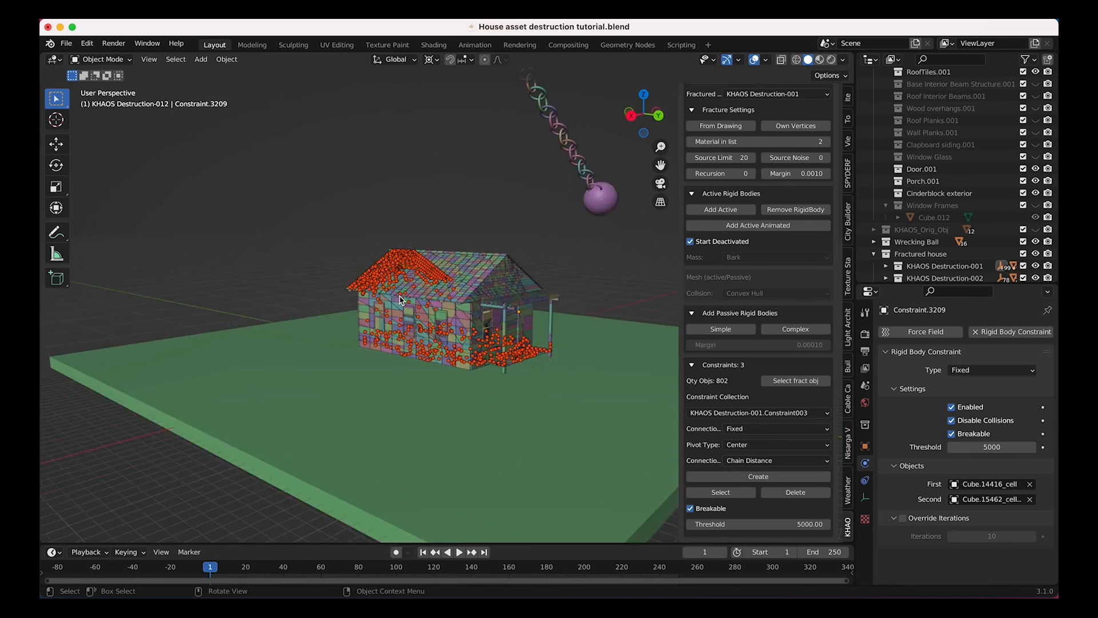
middle_drag(606, 297, 433, 291)
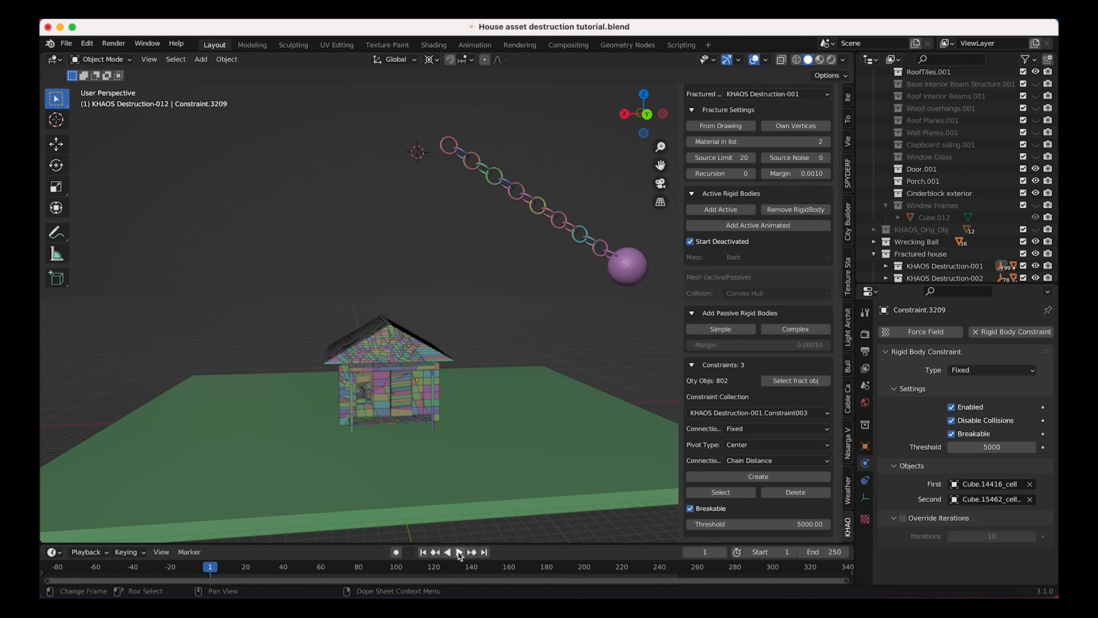
Play the wrecking ball simulation, view the impact from several angles, then stop and return to frame 1.
click(459, 552)
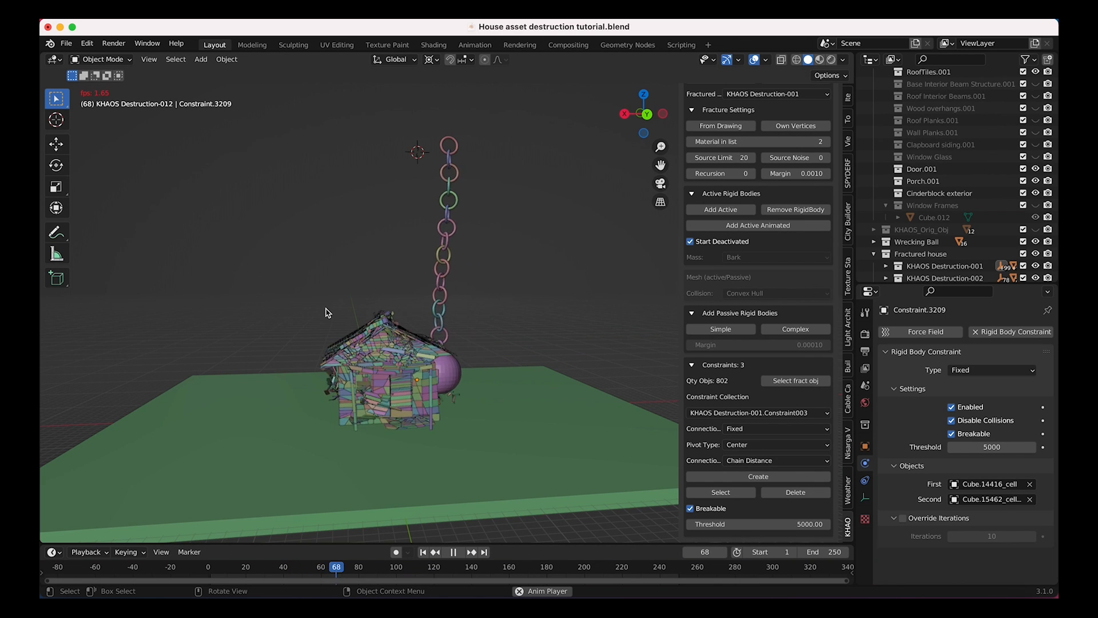
middle_drag(328, 312, 463, 363)
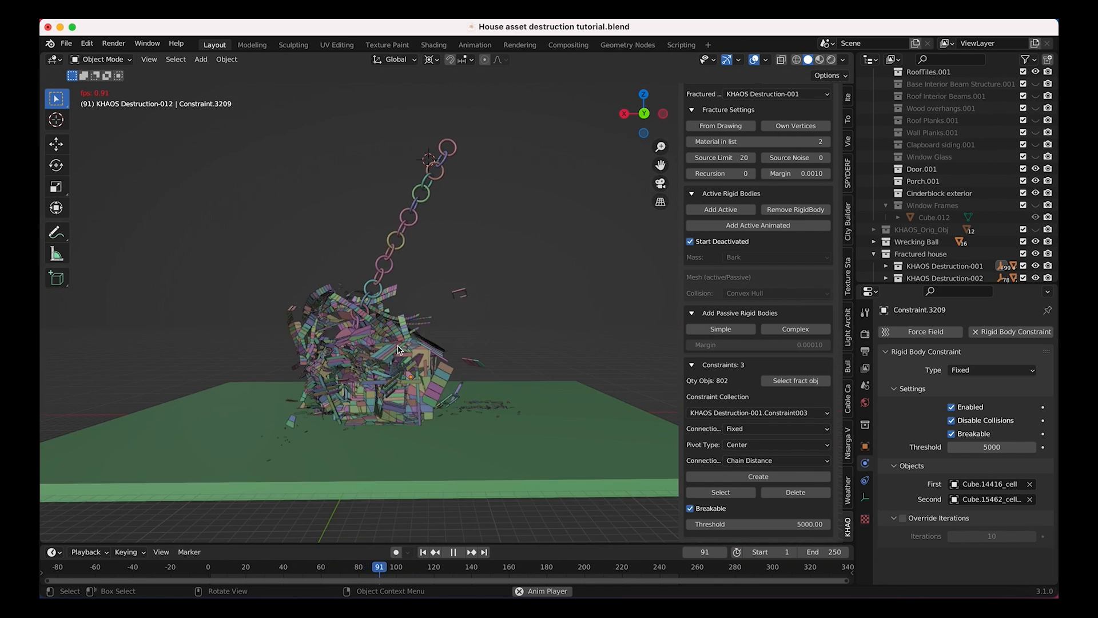
middle_drag(329, 312, 438, 383)
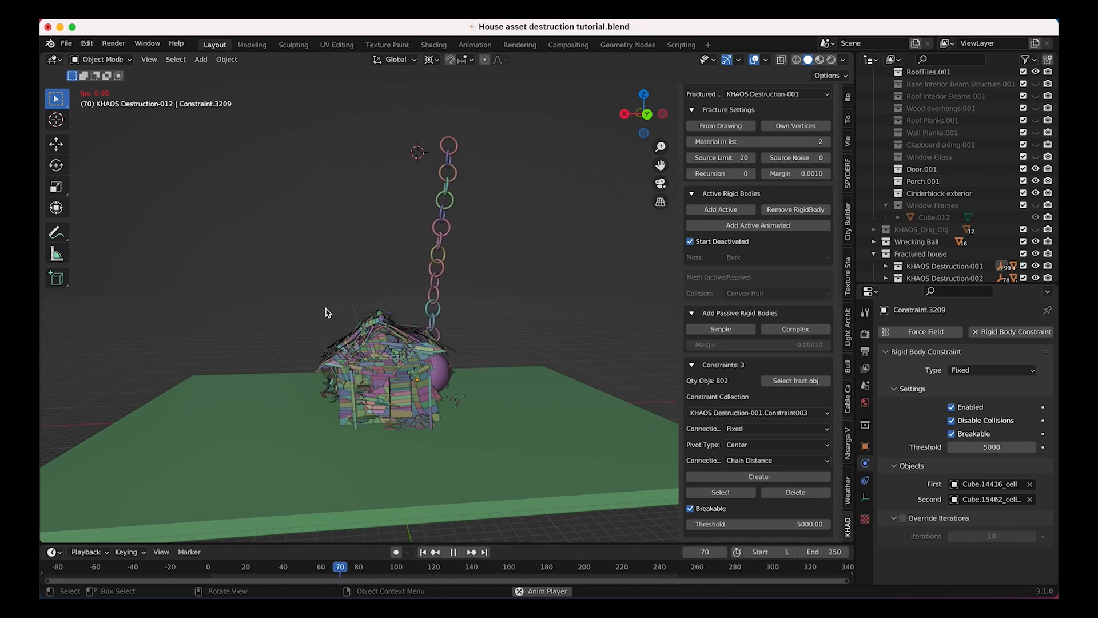
middle_drag(327, 313, 355, 368)
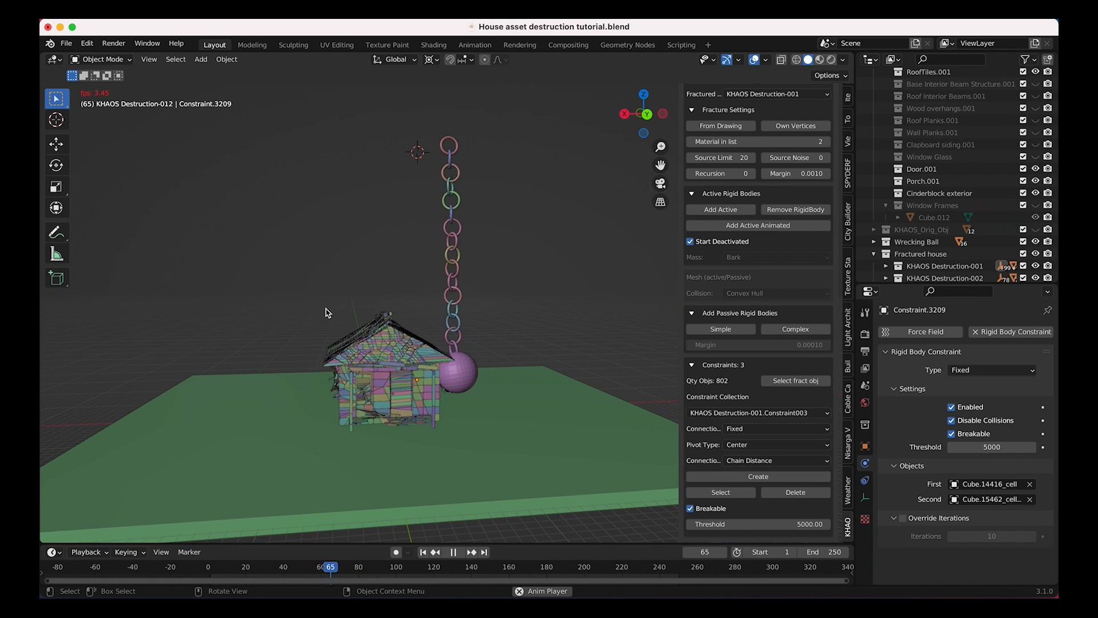
middle_drag(326, 311, 522, 337)
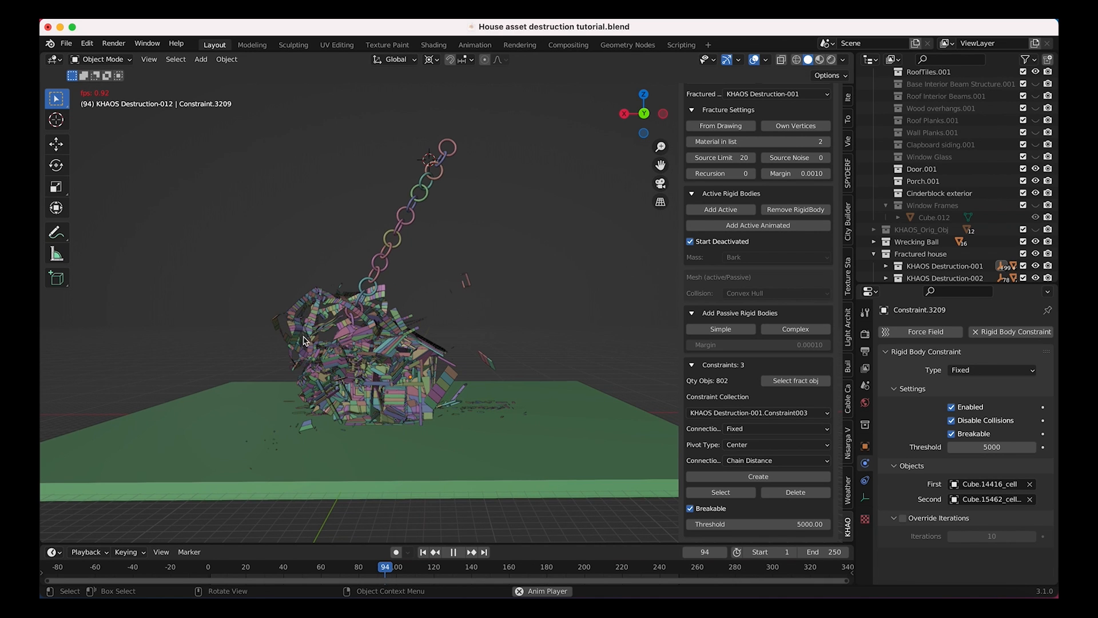
middle_drag(370, 372, 408, 375)
key(space)
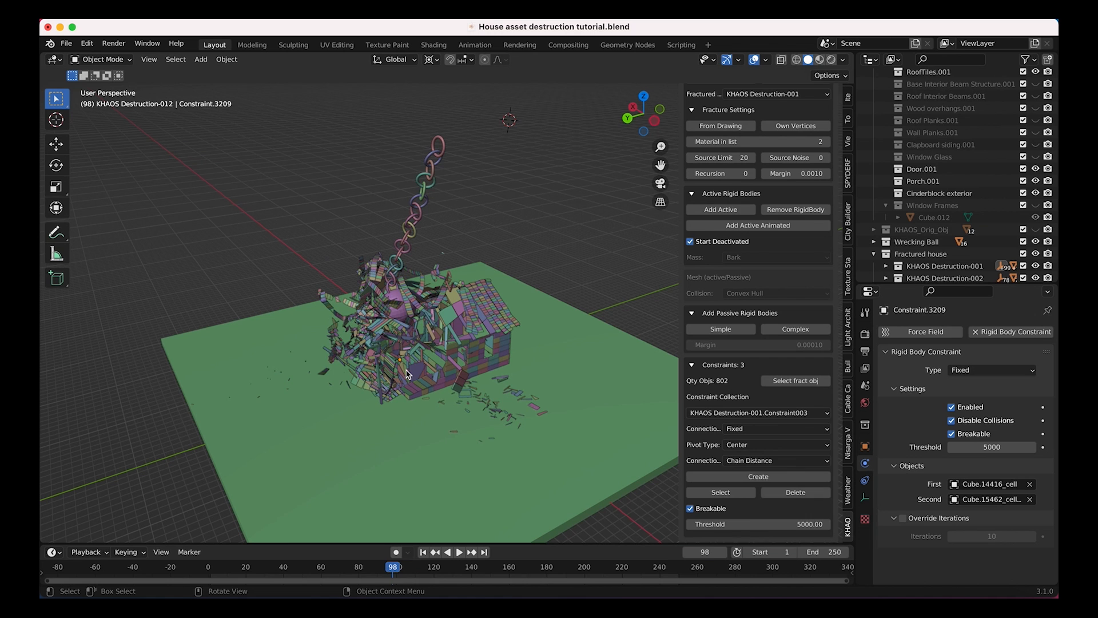
key(shift+Left)
middle_drag(463, 269, 464, 268)
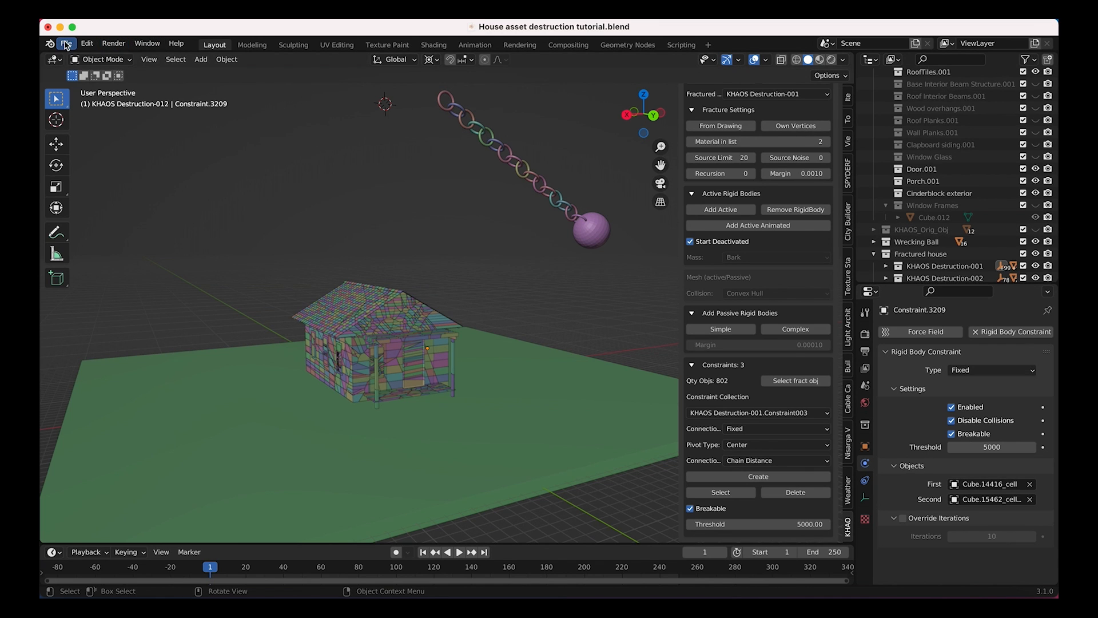
Save the file and bake all dynamics of the rigid body world for frames 1 to 250.
click(67, 44)
click(80, 123)
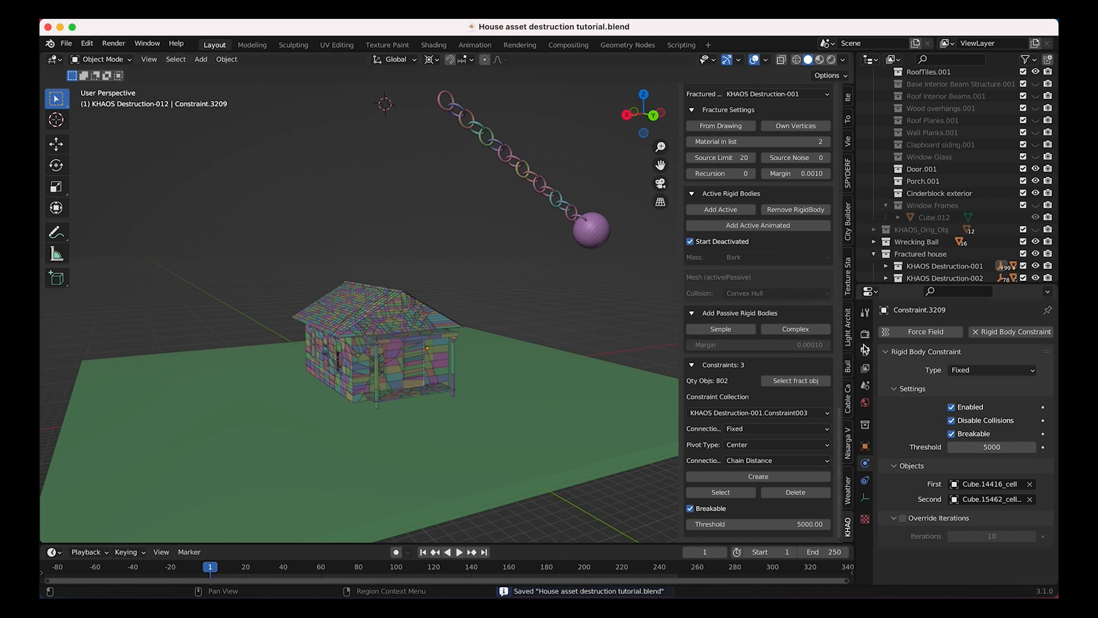
click(866, 386)
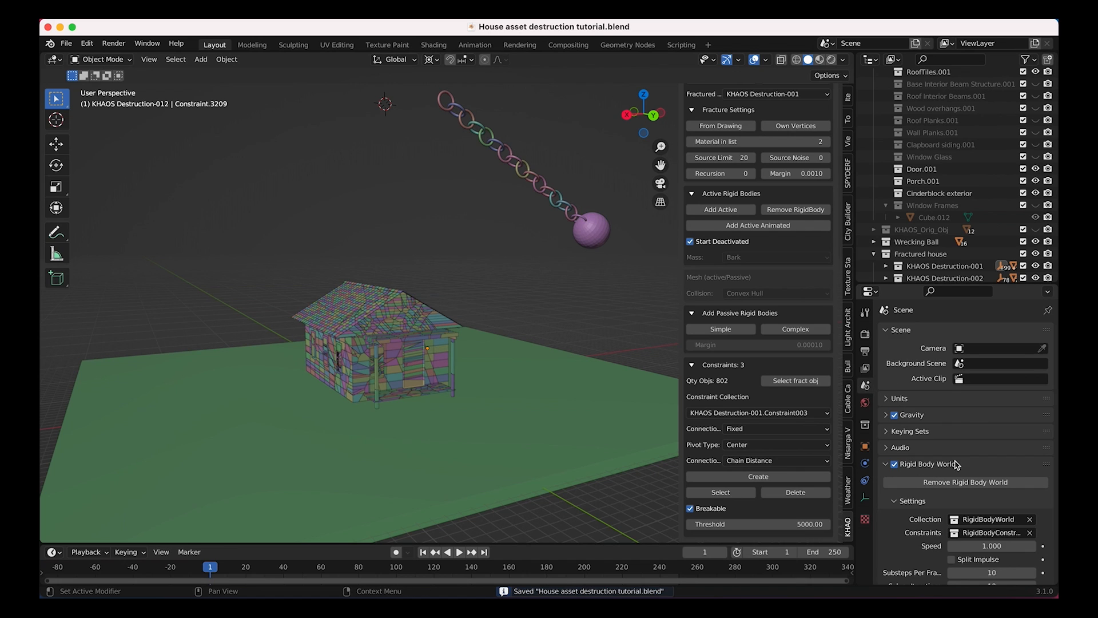
scroll(892, 395, down, 3)
scroll(938, 445, down, 4)
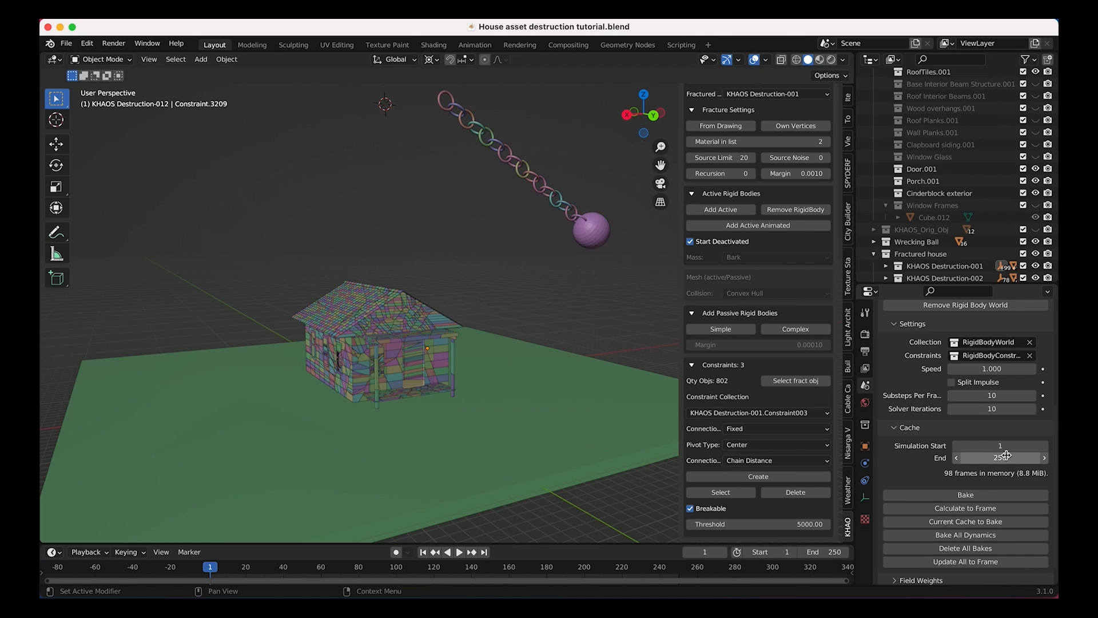
scroll(973, 486, down, 1)
click(957, 514)
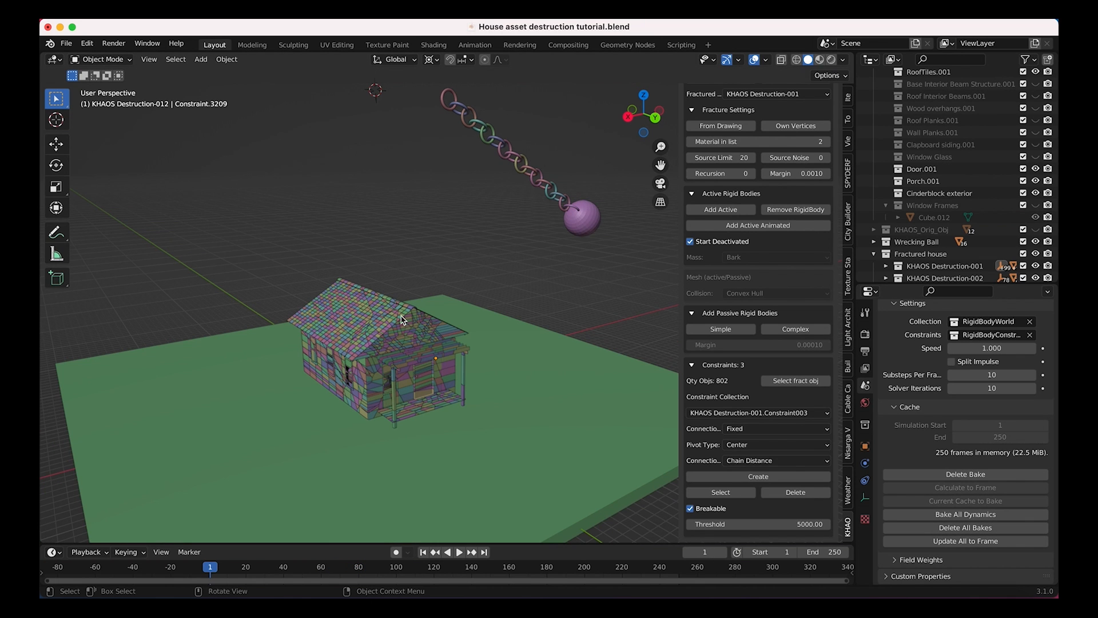
Play the baked simulation and scrub through the house's collapse to frame 127.
middle_drag(436, 316, 403, 320)
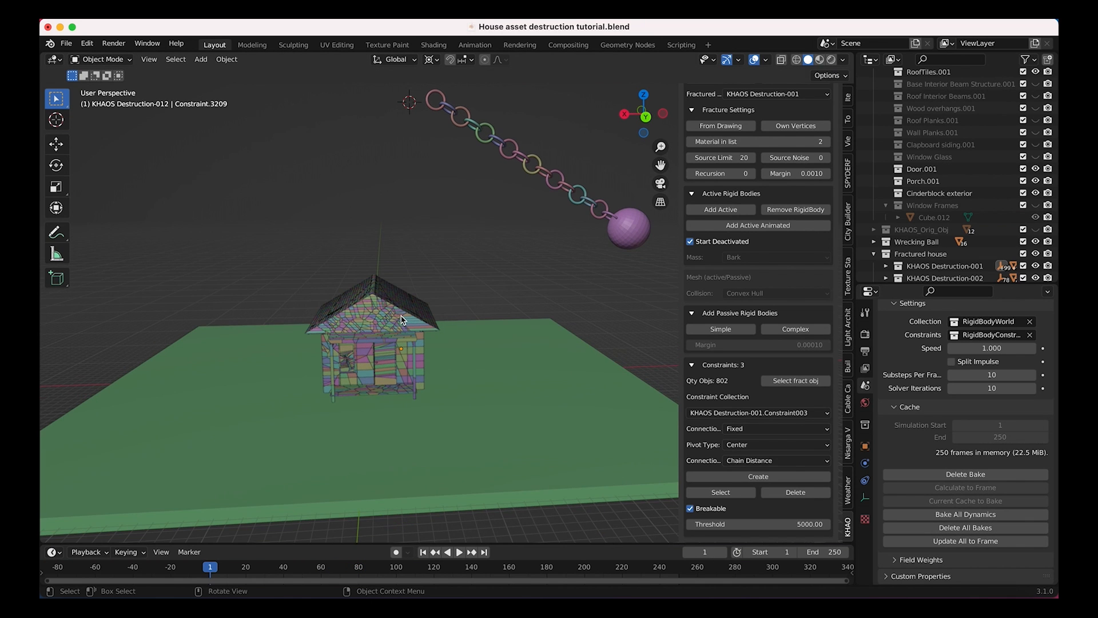
click(459, 552)
click(305, 566)
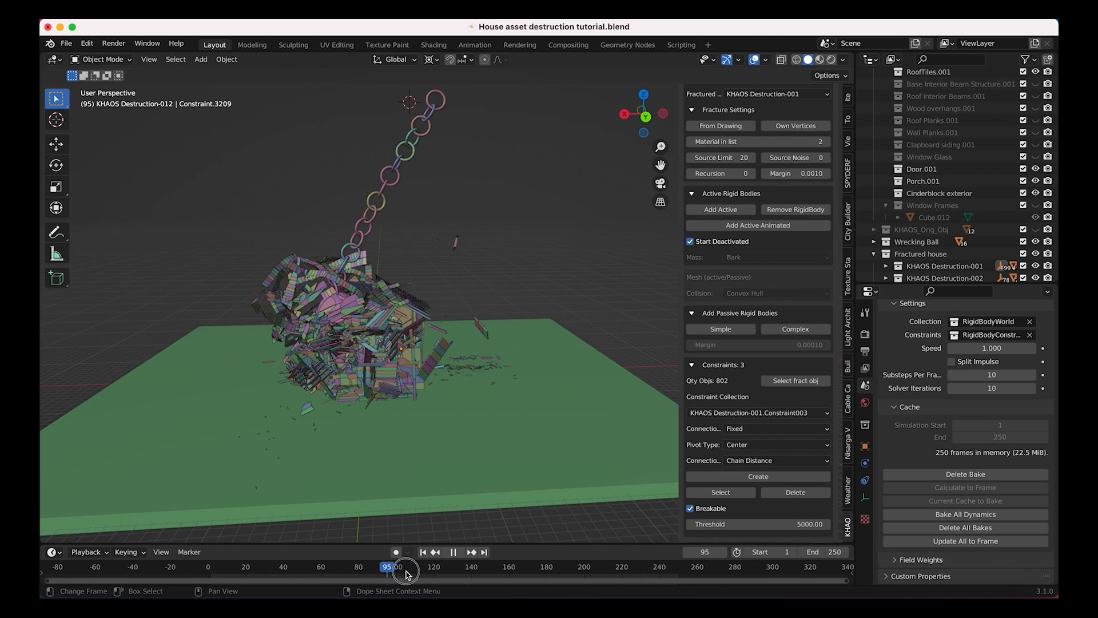
click(450, 570)
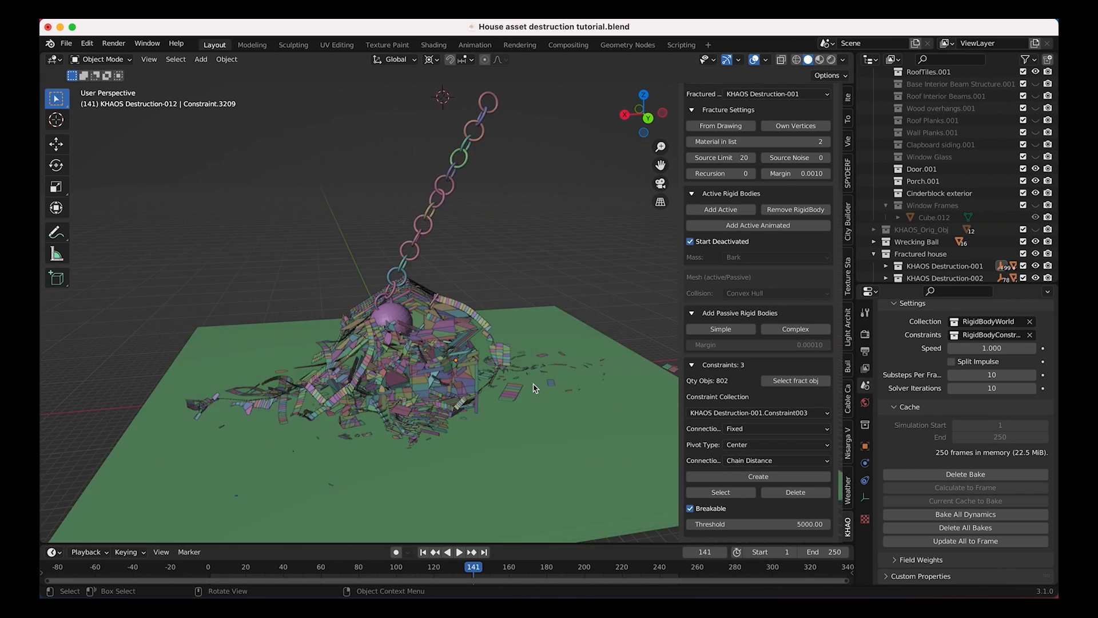
scroll(535, 385, left, 10)
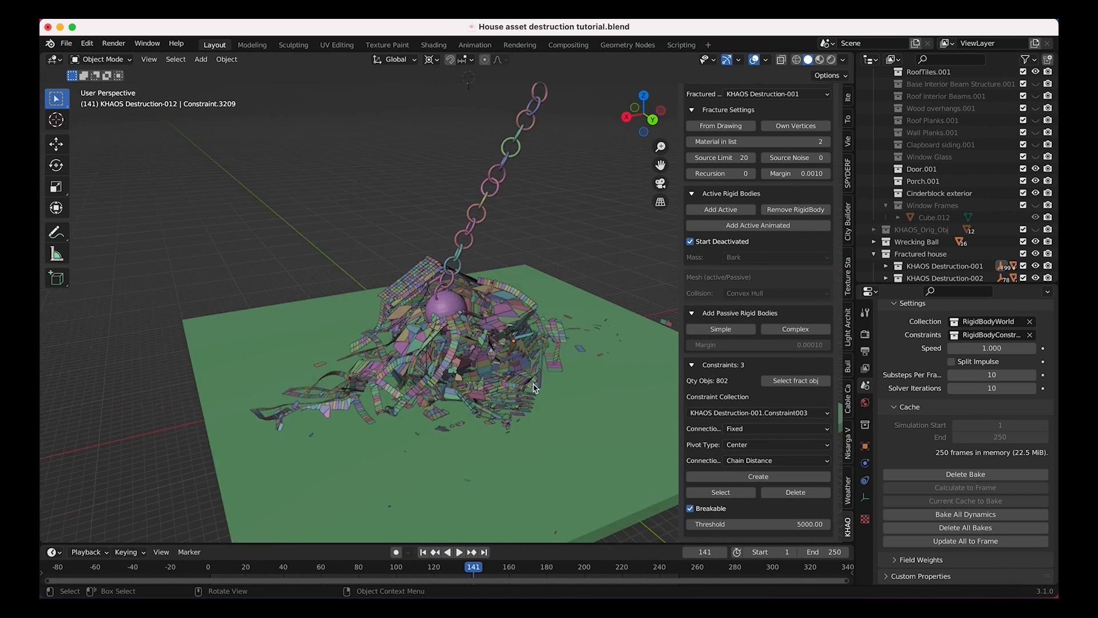
scroll(462, 341, right, 10)
drag(422, 567, 449, 579)
Examine the collapsed house and wrecking ball at frame 127 from all sides and up close.
scroll(394, 304, left, 10)
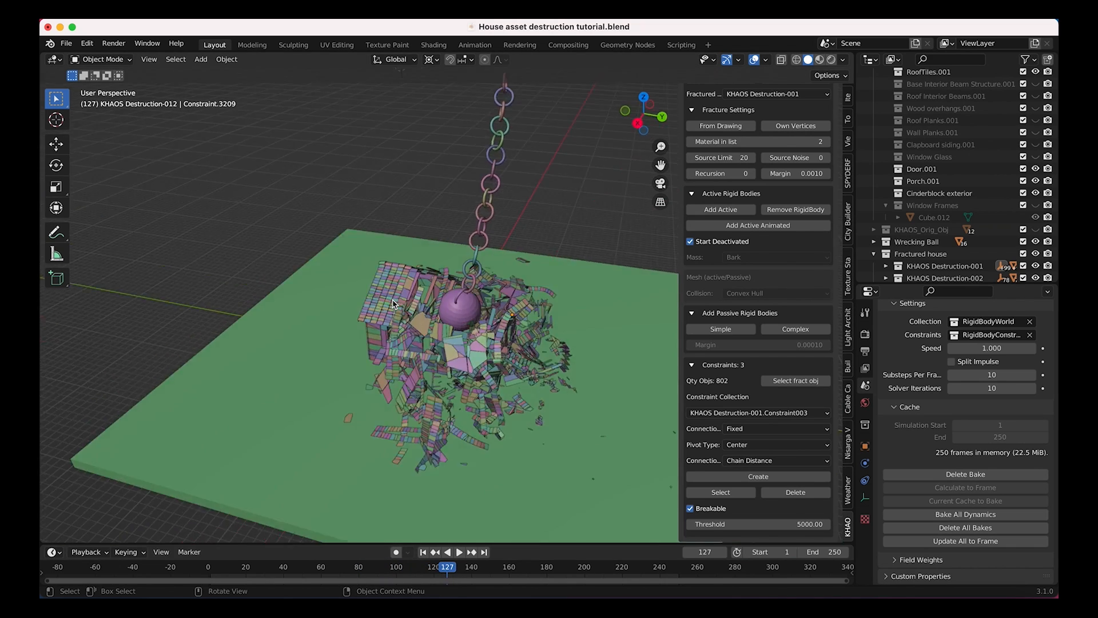
scroll(394, 304, left, 15)
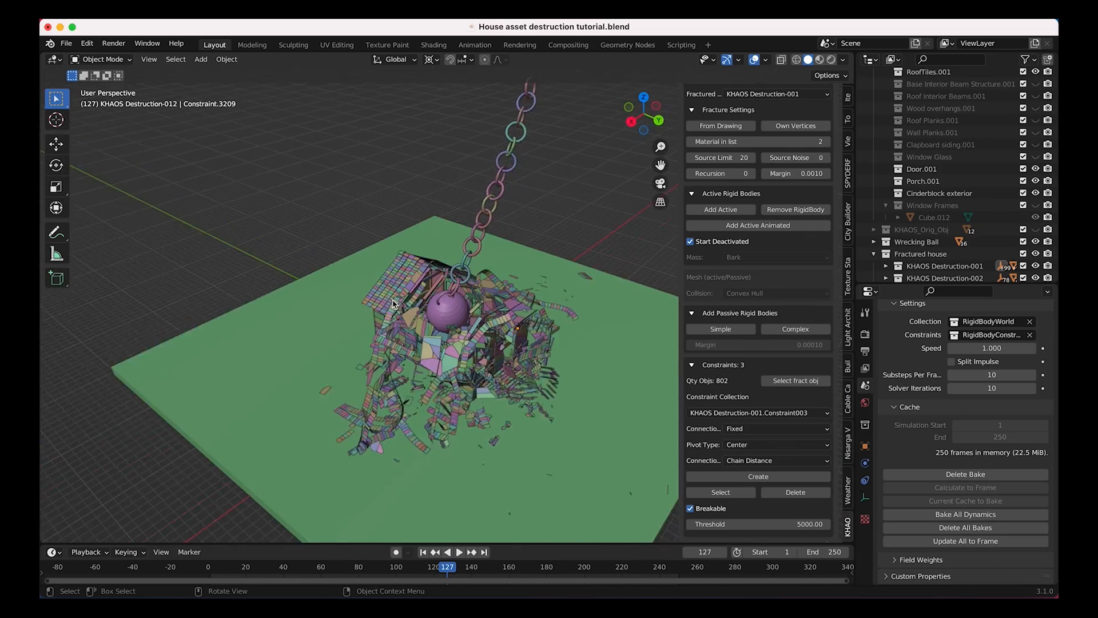
scroll(394, 305, left, 15)
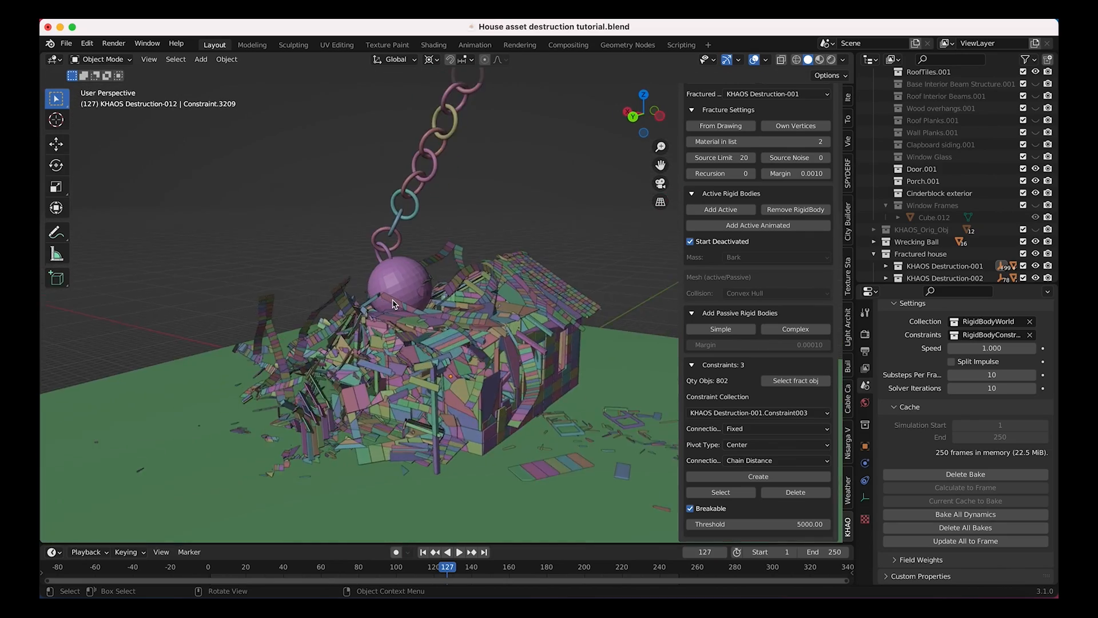
scroll(393, 305, up, 3)
scroll(393, 304, left, 10)
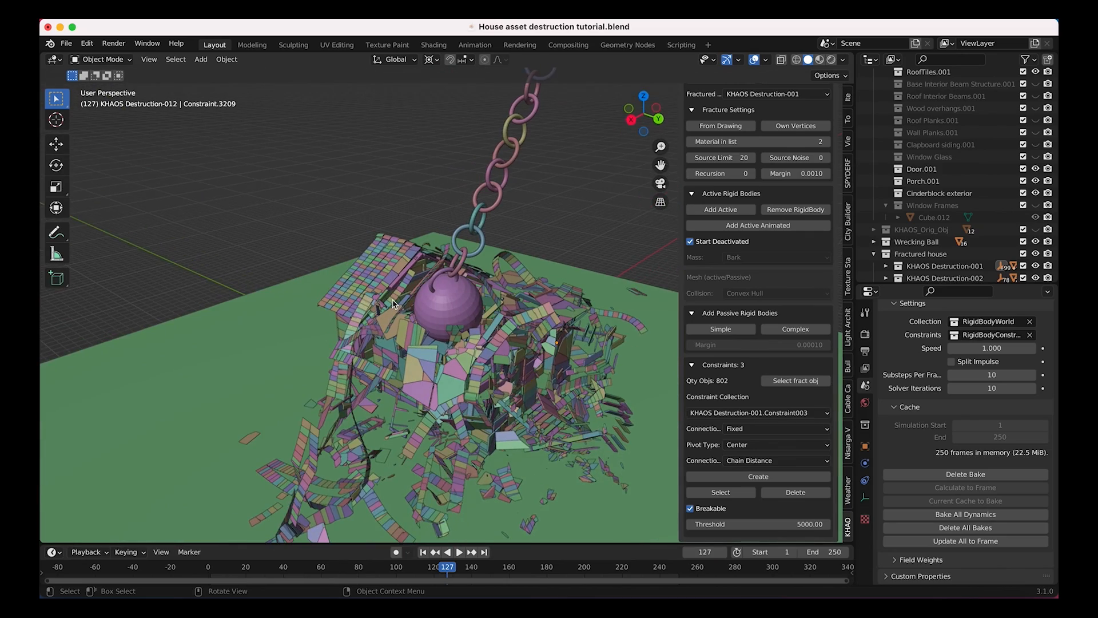
scroll(393, 304, left, 10)
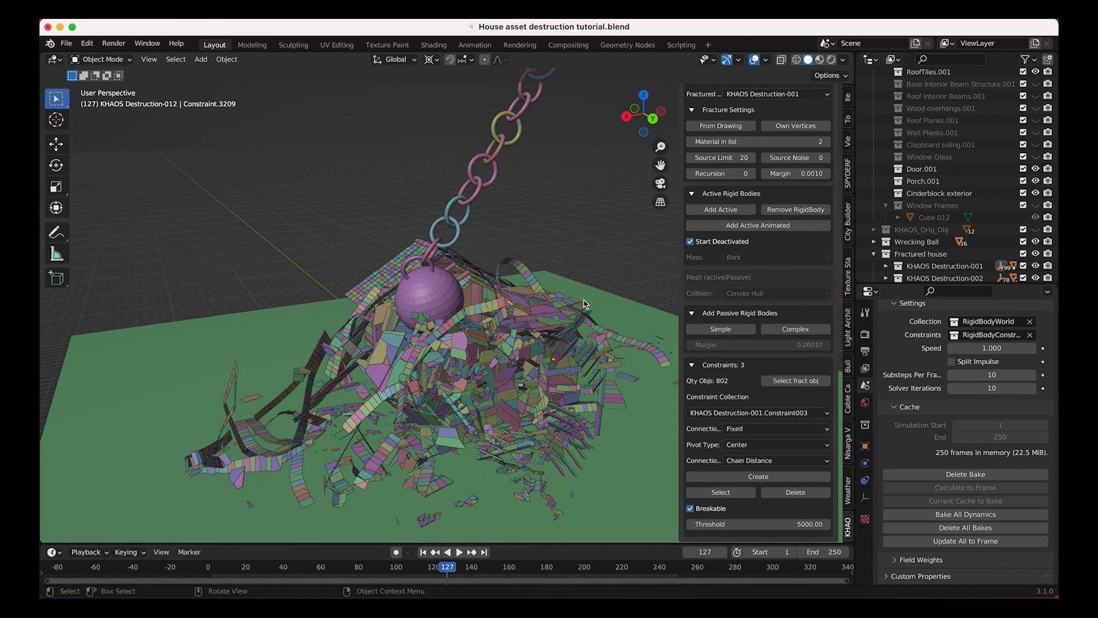
scroll(478, 261, left, 10)
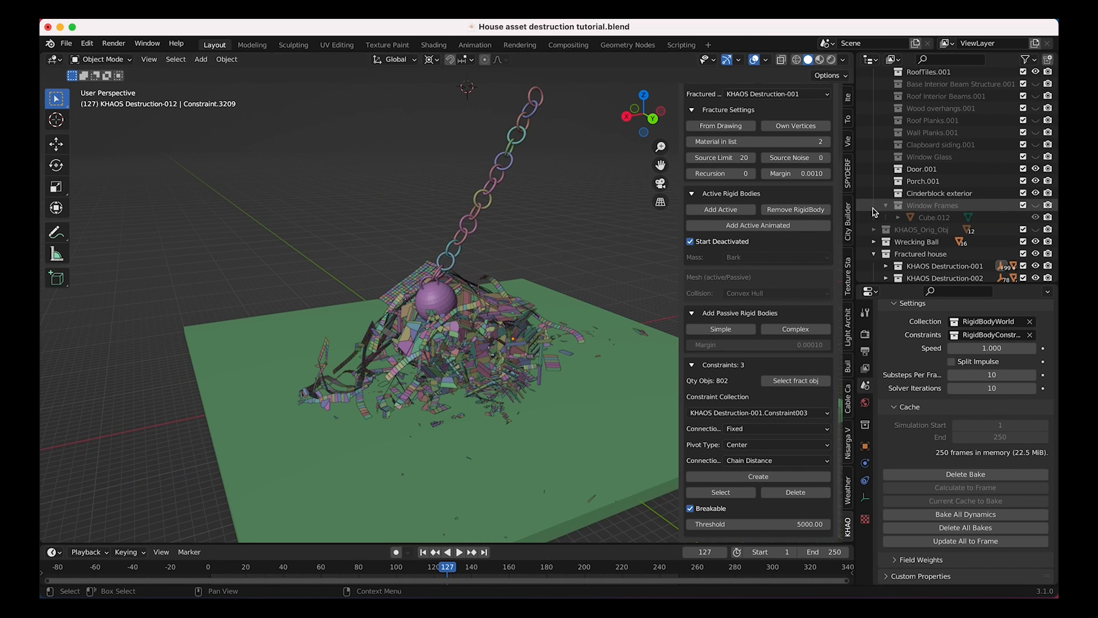
Enable Rocks as the KHAOS debris type and return the timeline to the first frame.
scroll(763, 198, up, 10)
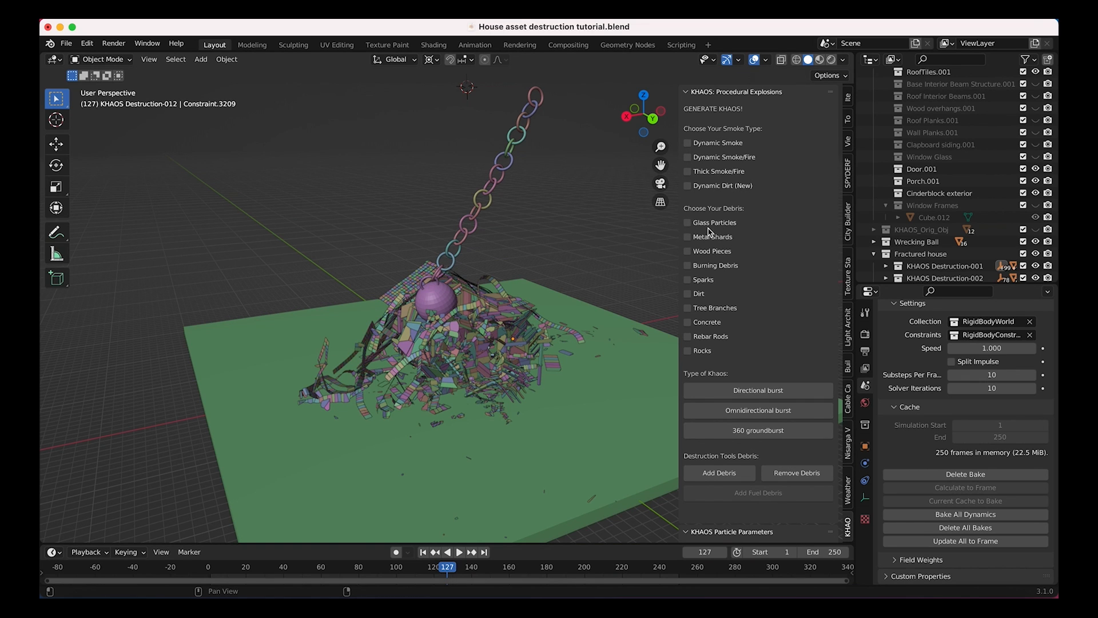
click(688, 351)
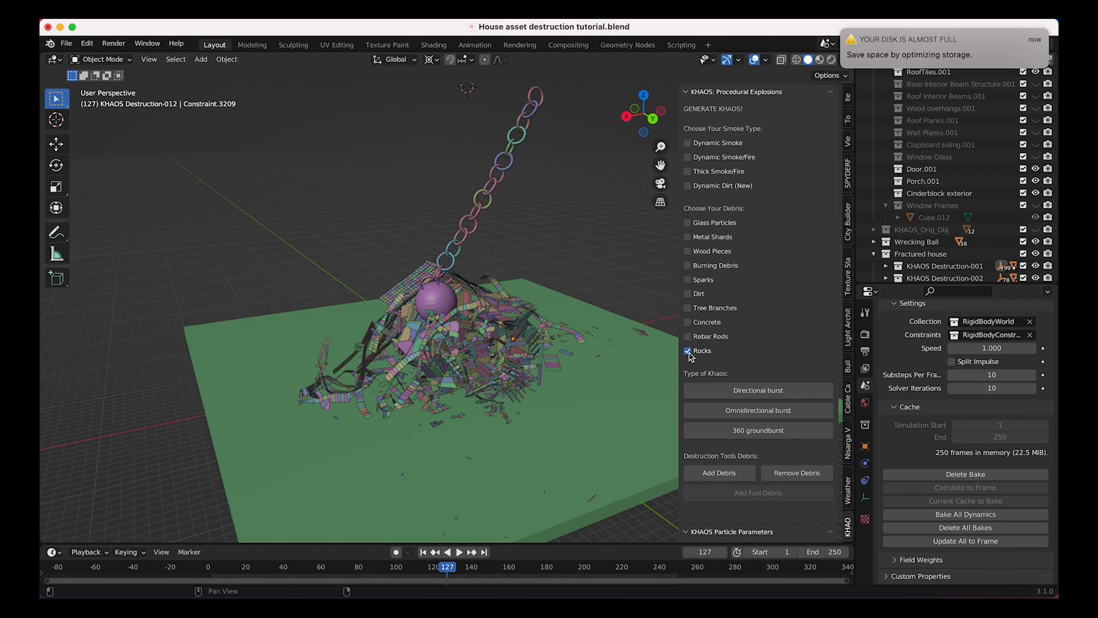
click(423, 554)
scroll(481, 275, down, 5)
ctrl+scroll(481, 275, up, 4)
scroll(481, 276, right, 5)
scroll(480, 271, right, 4)
scroll(480, 271, left, 8)
At frame 37, box-select the roof and upper wall pieces at the porch end of the house.
drag(214, 570, 341, 576)
middle_drag(373, 529, 538, 338)
drag(292, 570, 278, 570)
middle_drag(395, 456, 440, 414)
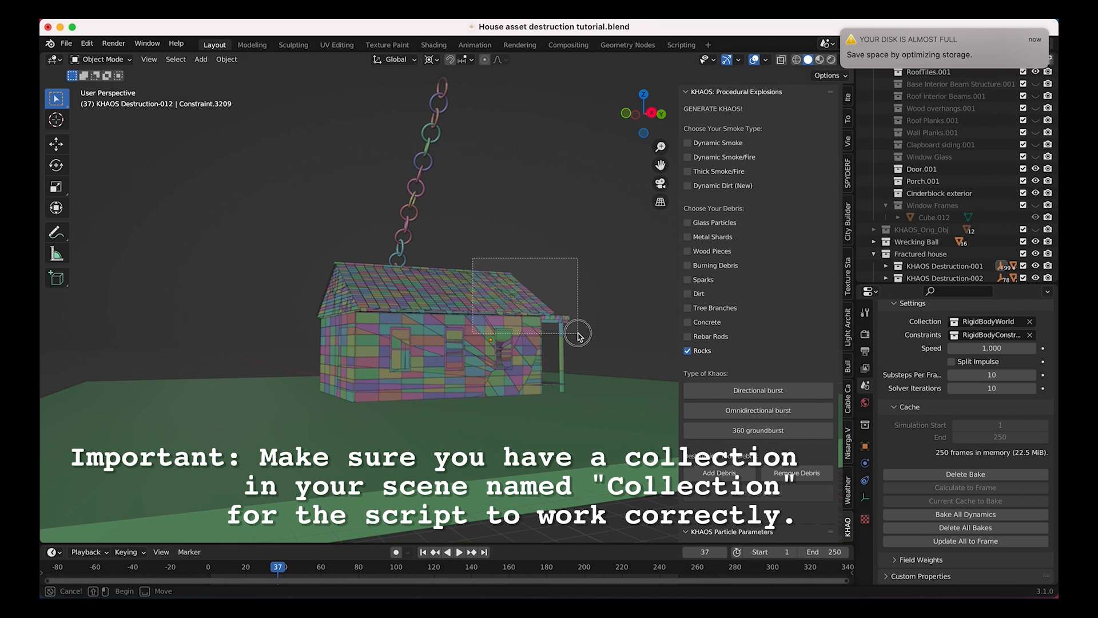
drag(578, 333, 577, 334)
Move the timeline to the ball's impact around frame 69 and add rock debris to the selected pieces.
middle_drag(593, 281, 566, 309)
key(space)
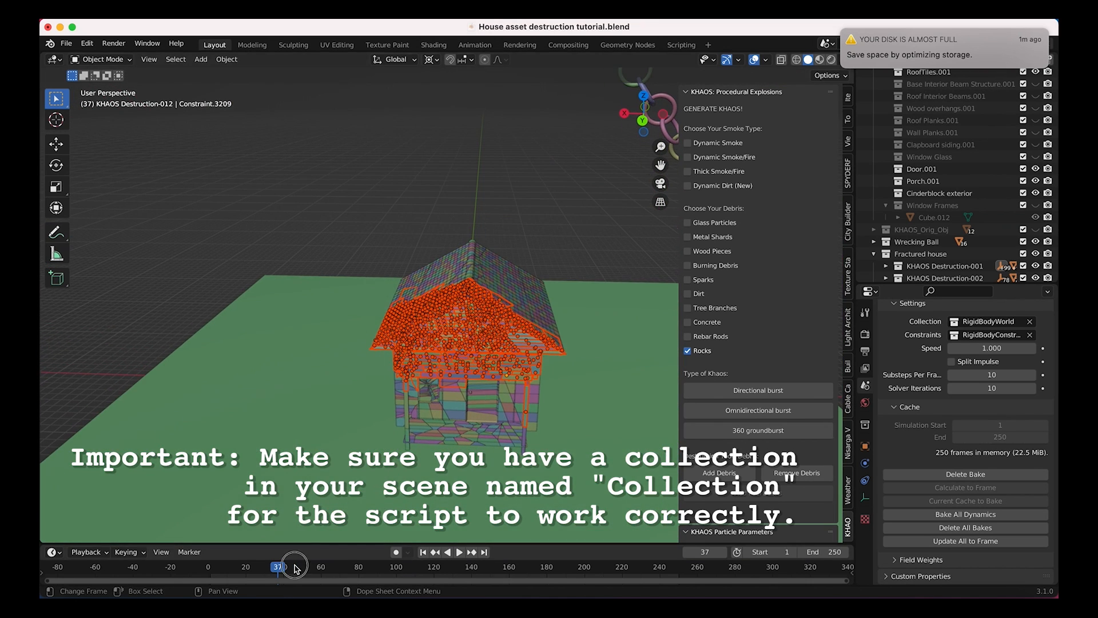
drag(327, 570, 338, 568)
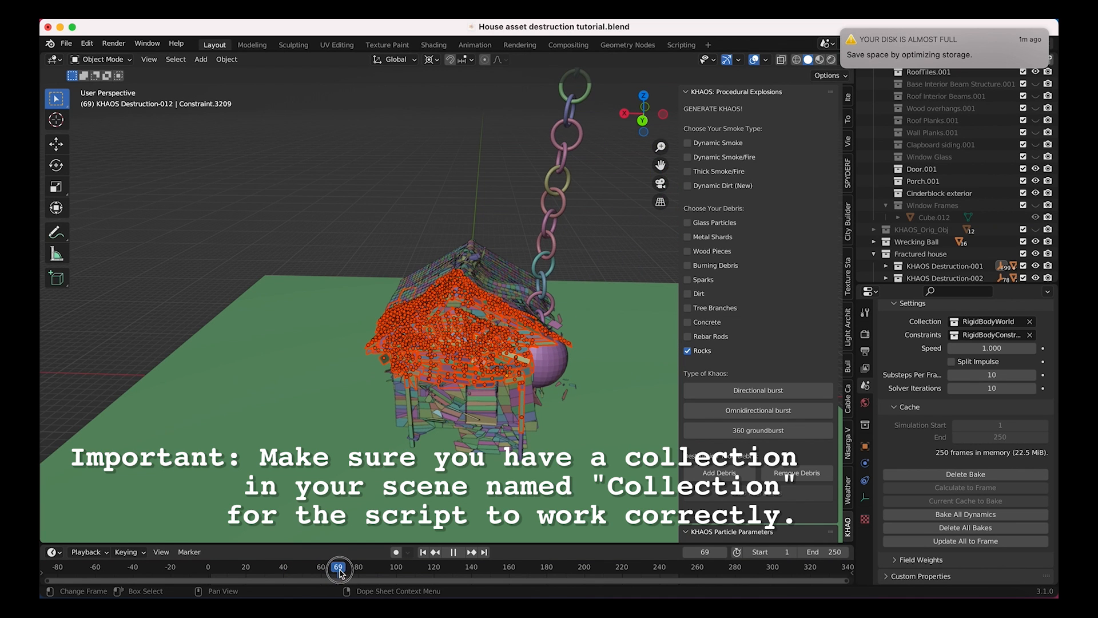
key(space)
middle_drag(433, 322, 466, 330)
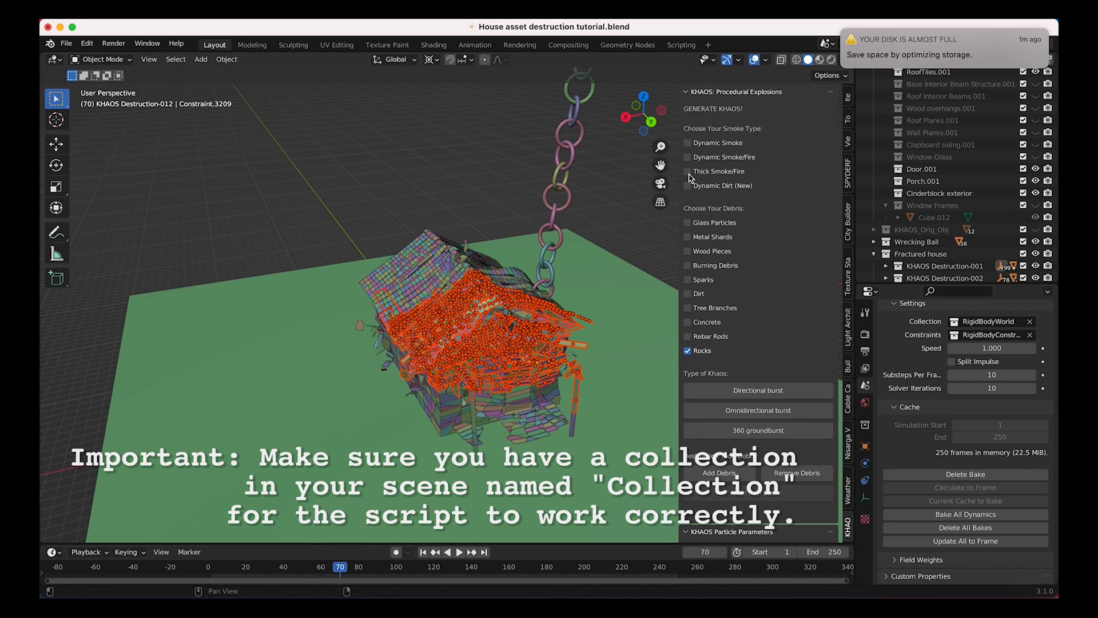
scroll(740, 359, down, 3)
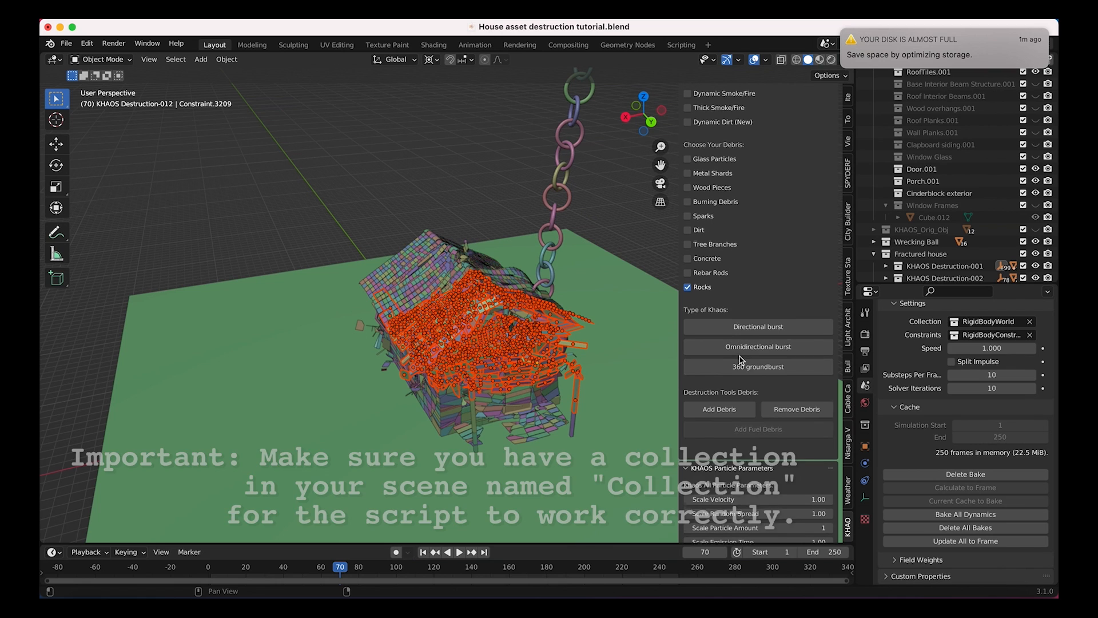
click(721, 407)
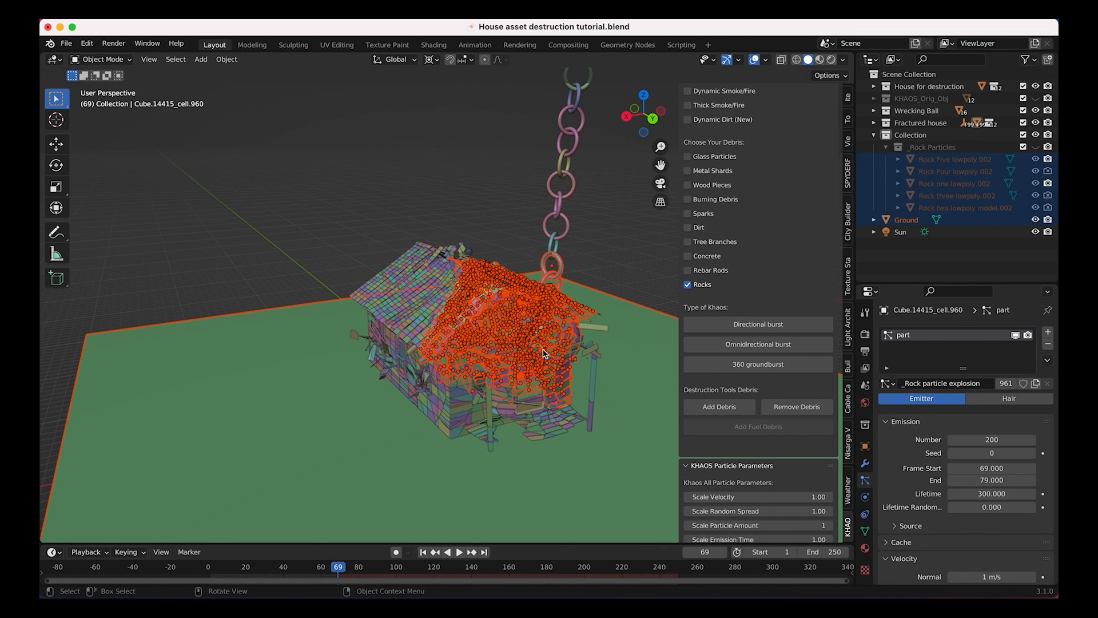
Select a single roof tile near the porch end and check its rock particle emission settings.
click(476, 312)
click(475, 300)
middle_drag(475, 301, 517, 286)
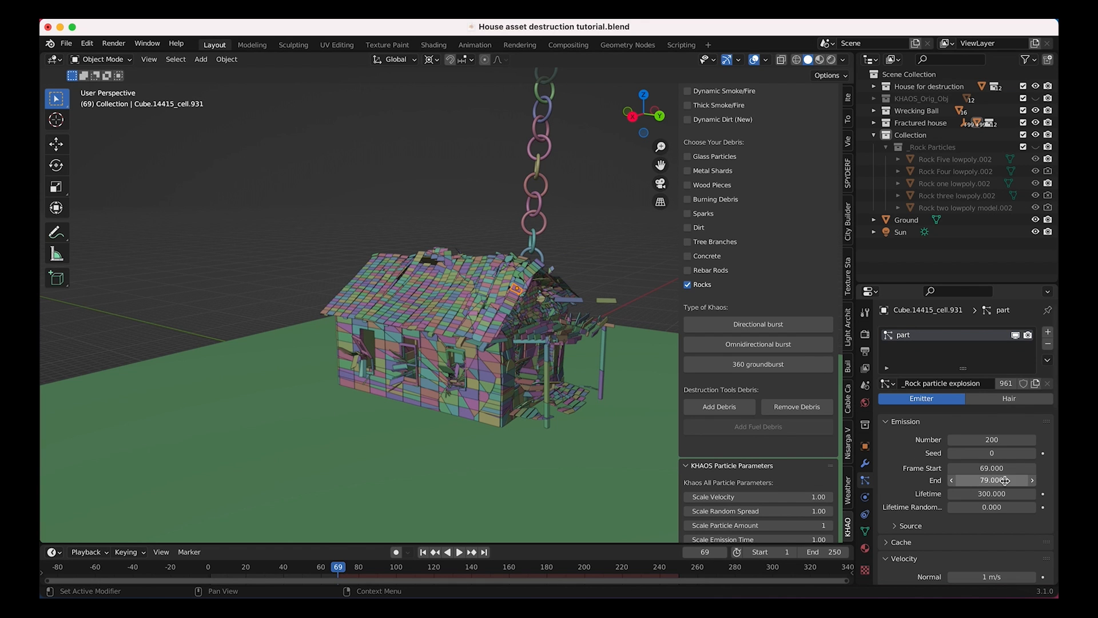
middle_drag(518, 275, 524, 334)
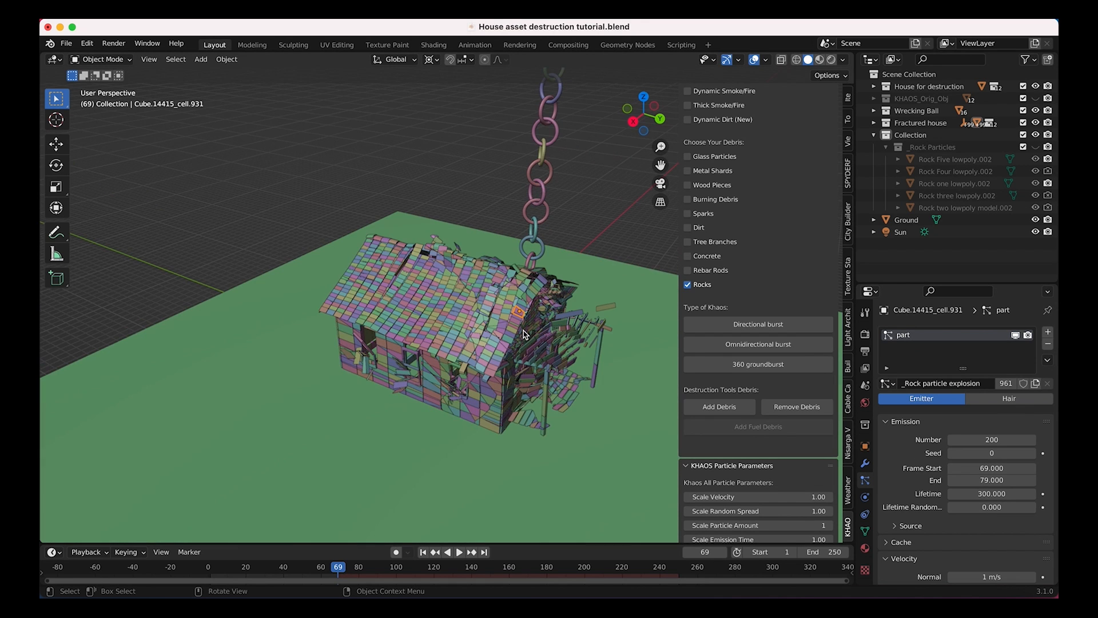
Play the simulation from around frame 60 through the impact and examine the rock particle explosion from several angles.
middle_drag(487, 260, 502, 279)
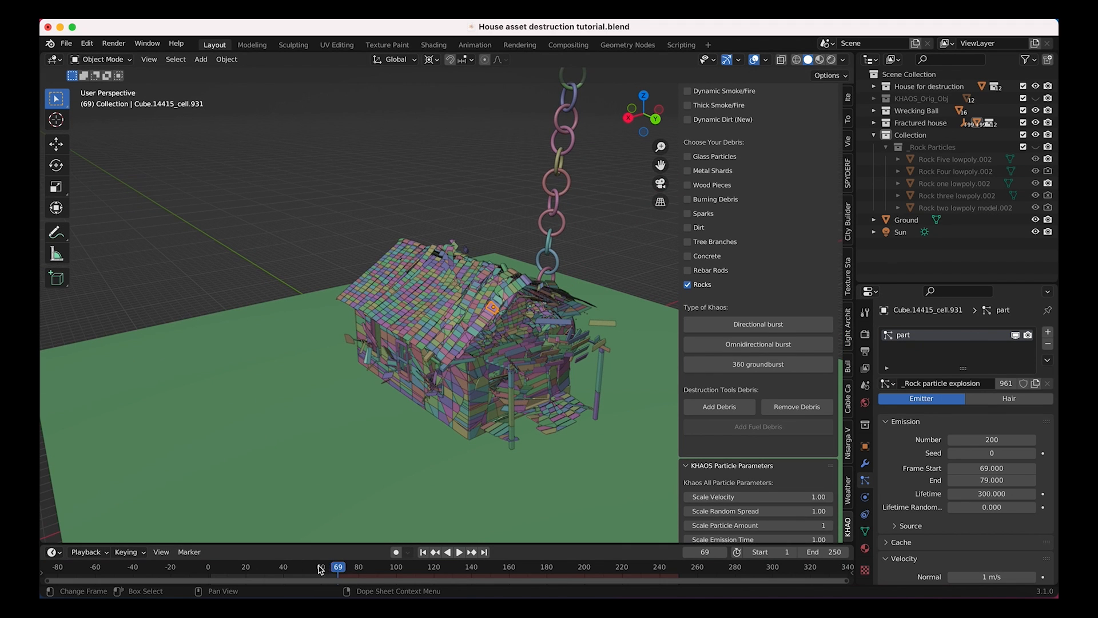
click(318, 568)
click(460, 552)
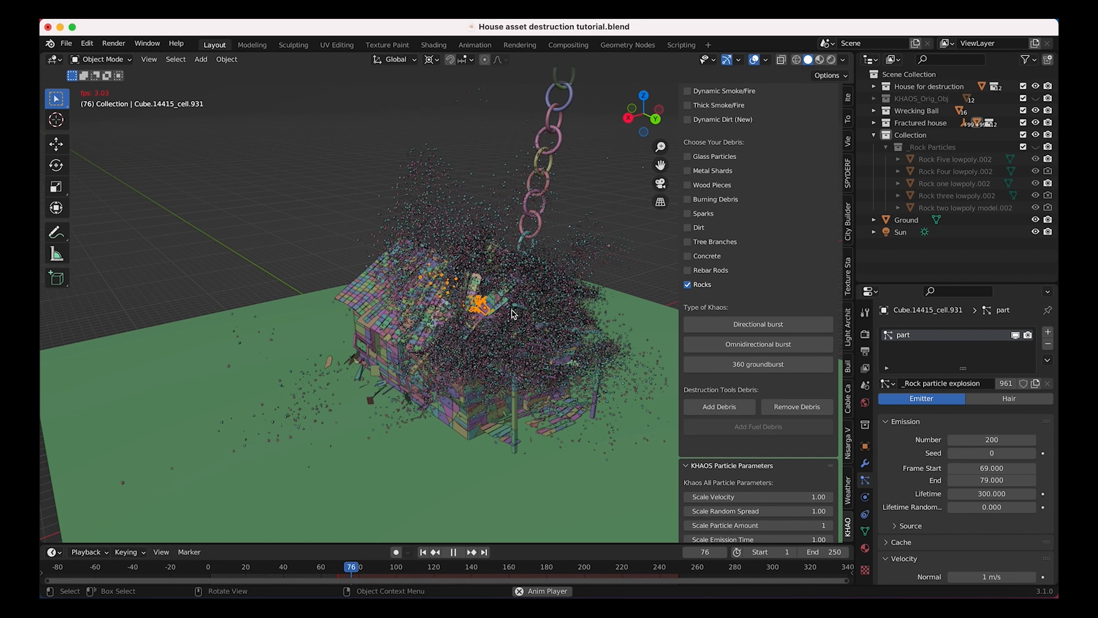
key(space)
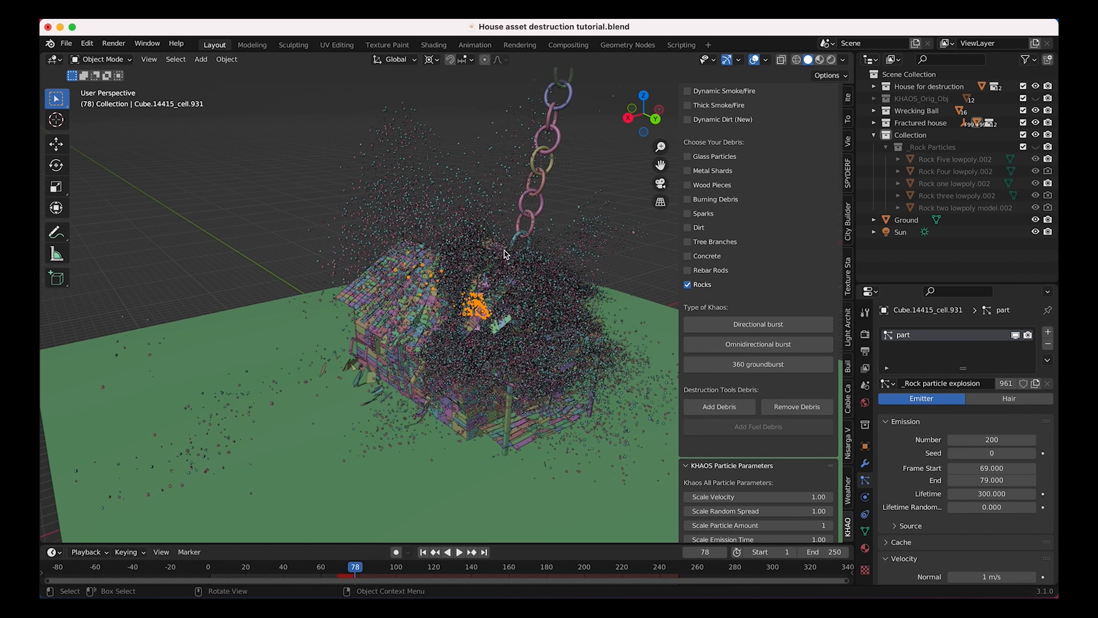
middle_drag(537, 274, 495, 290)
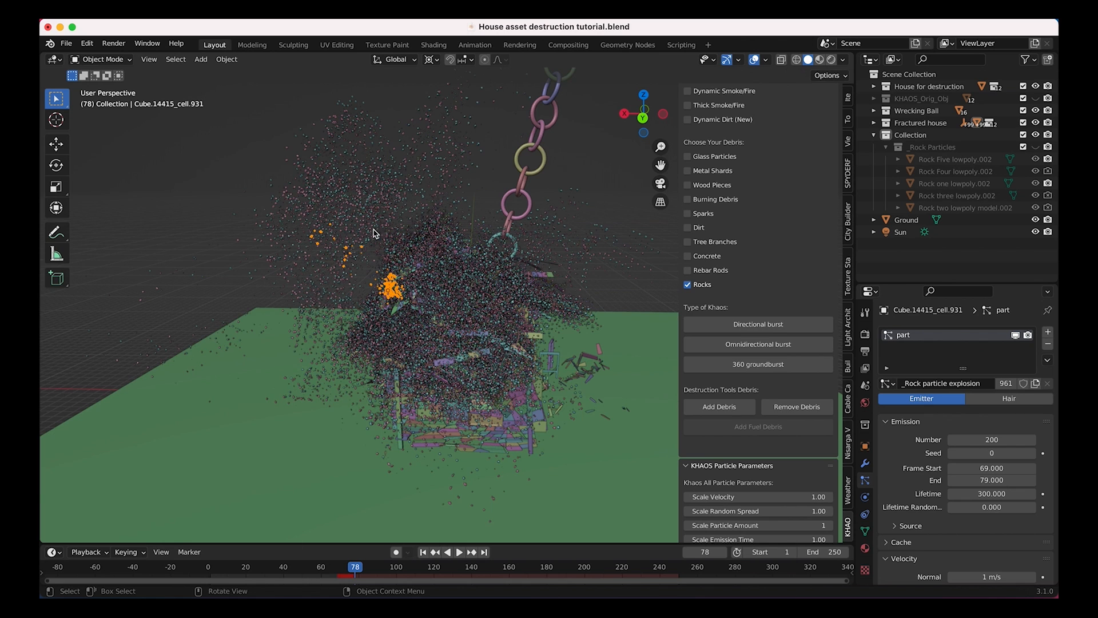
middle_drag(373, 233, 589, 372)
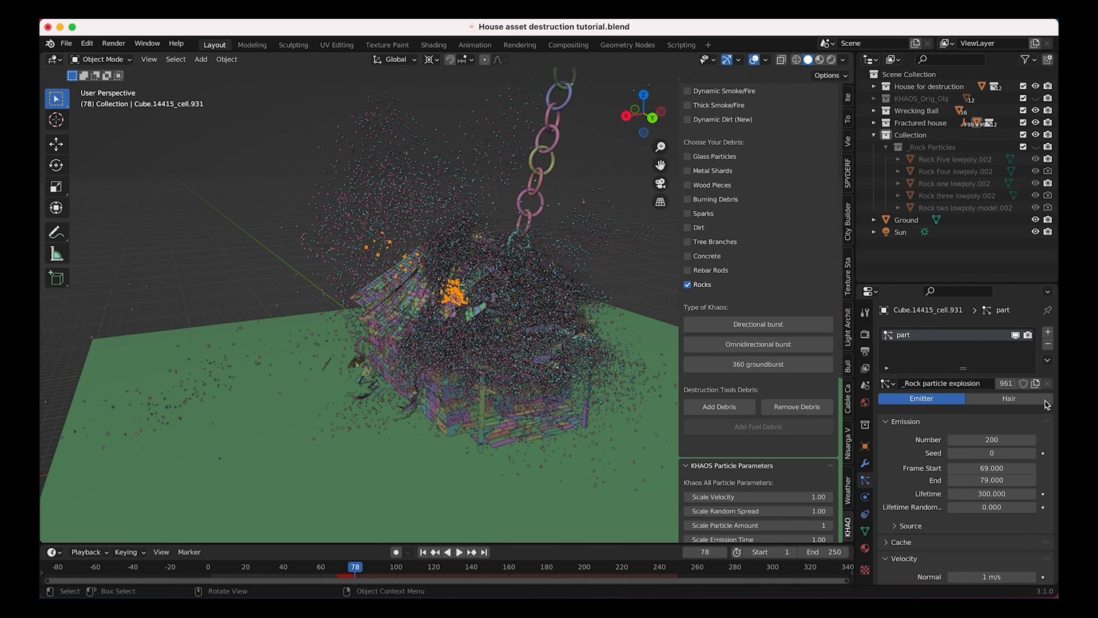
Lower the number of emitted rock particles sharply and set the velocity randomization to 1.
click(978, 441)
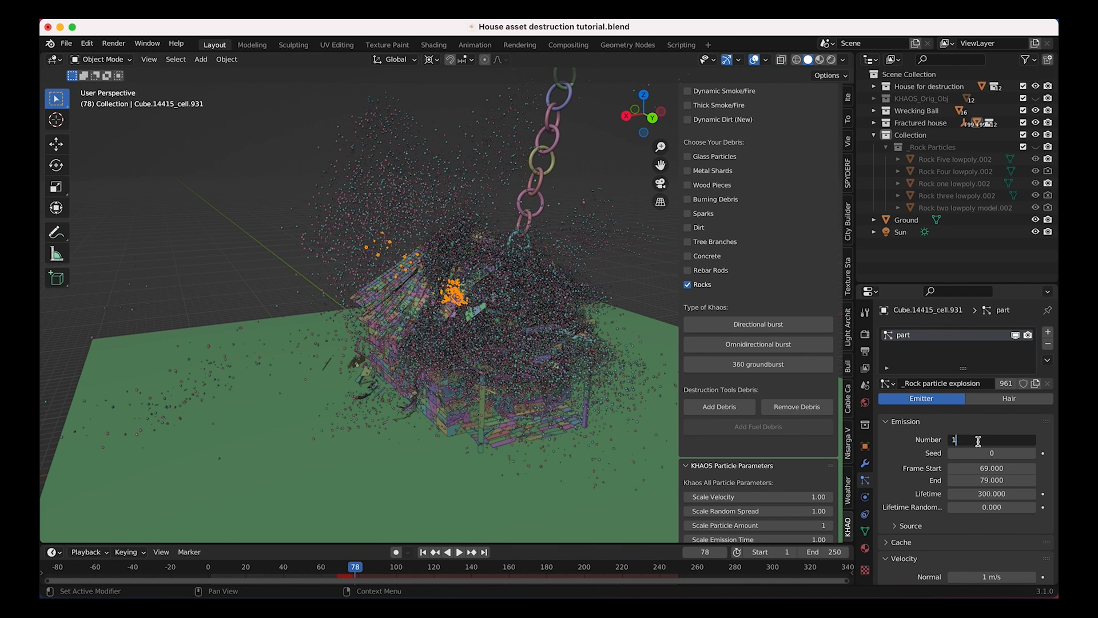
key(Return)
scroll(993, 485, down, 8)
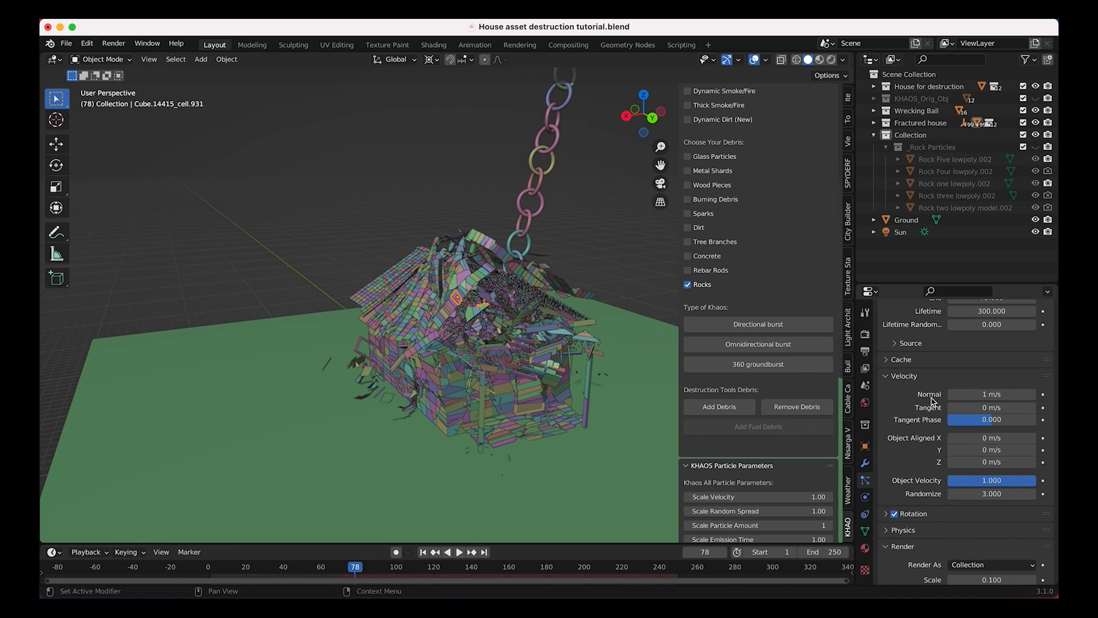
click(989, 495)
key(Return)
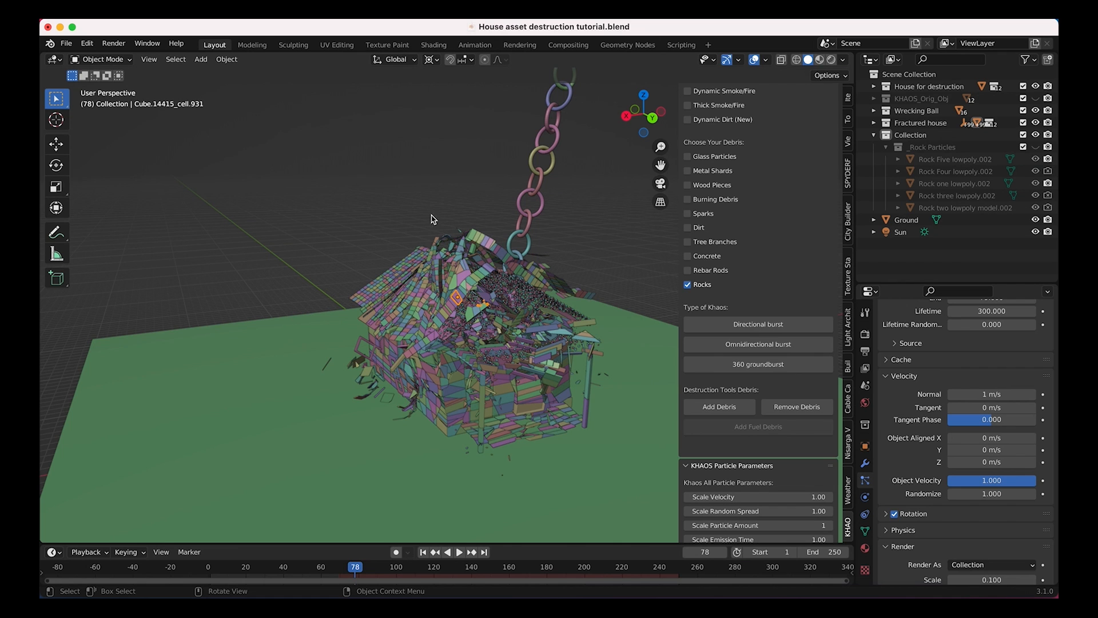
middle_drag(475, 237, 479, 287)
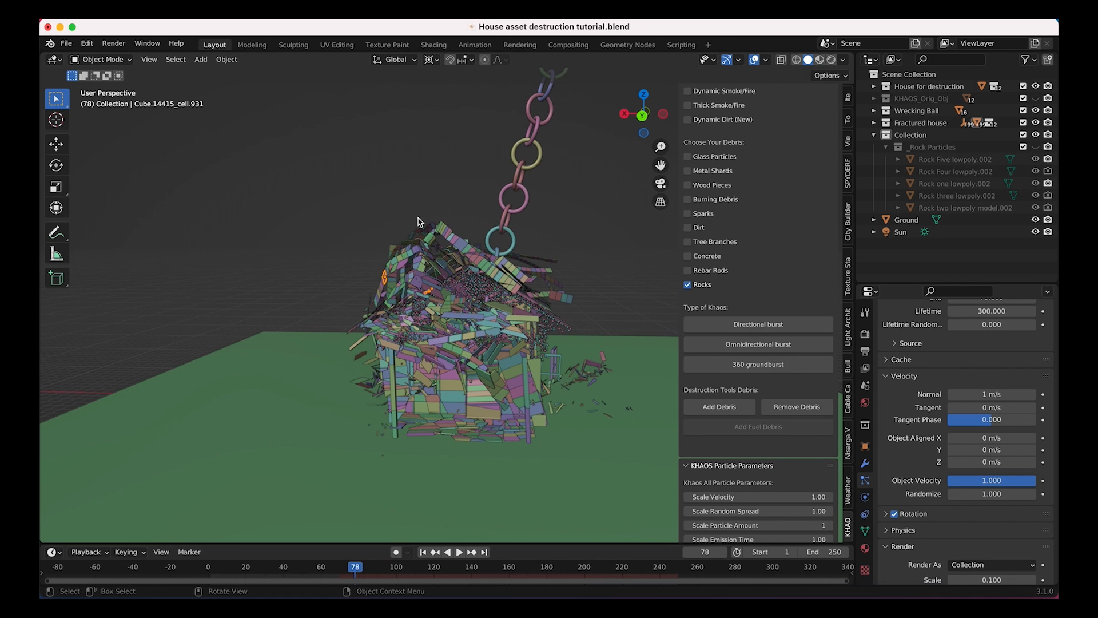
middle_drag(449, 308, 410, 332)
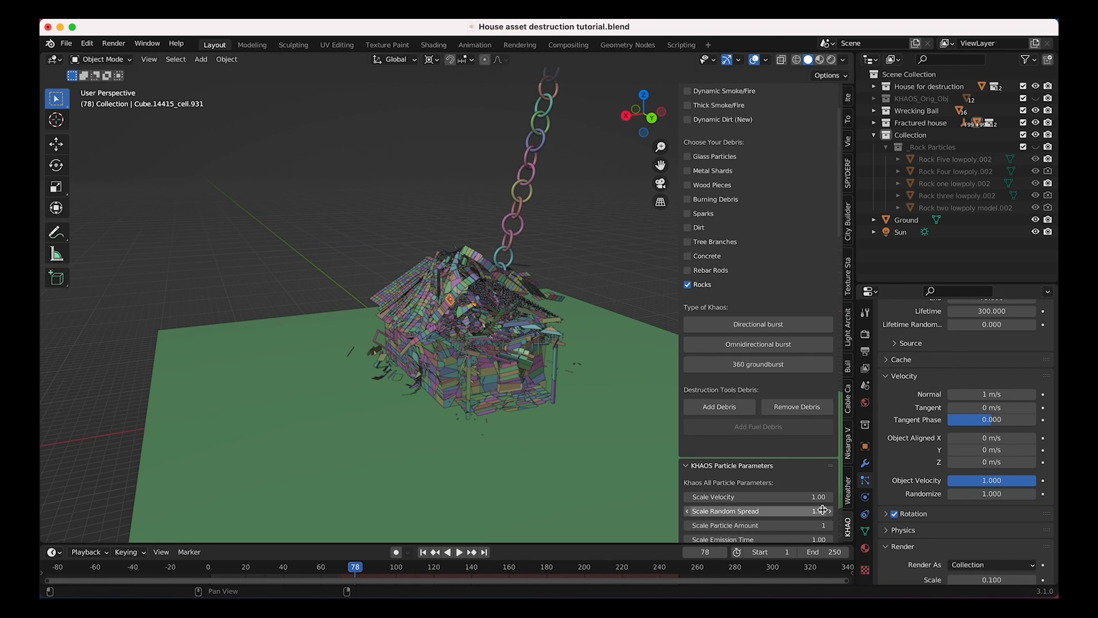
Set the render scale of the rock particles to 0.06.
scroll(973, 458, down, 6)
scroll(887, 466, down, 1)
click(984, 426)
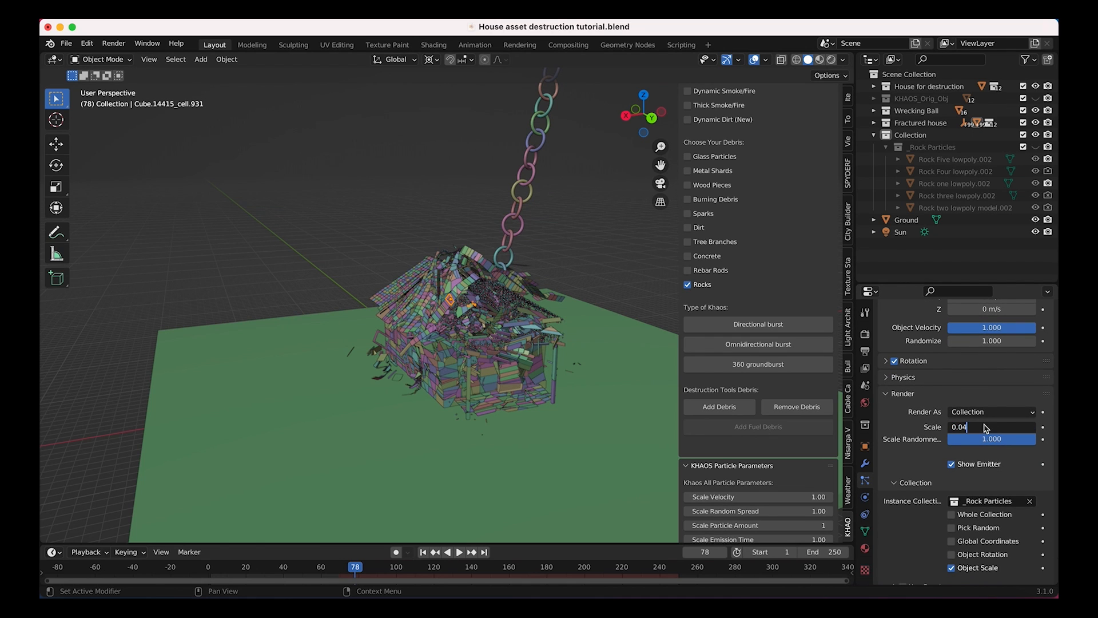
text(6)
key(Return)
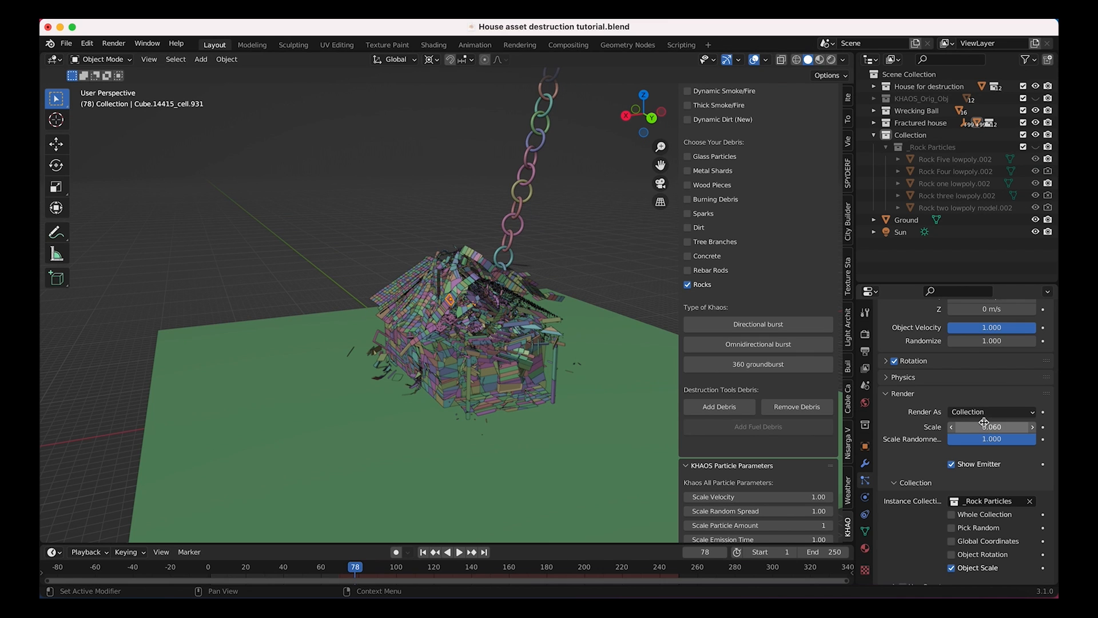
scroll(952, 412, up, 7)
scroll(952, 412, down, 6)
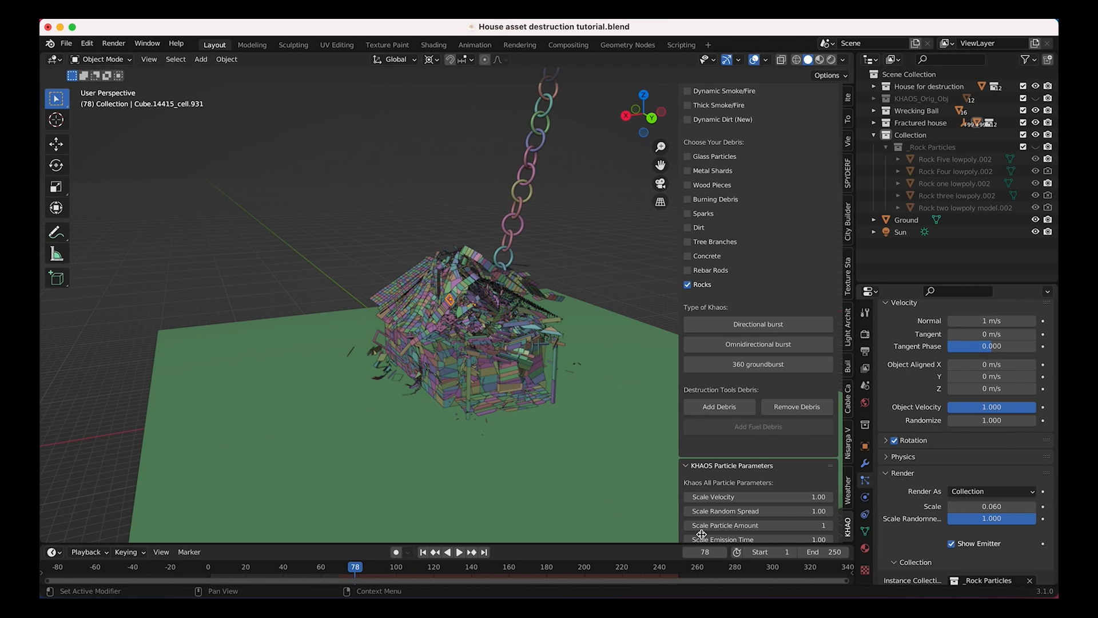
Rewind and replay the impact from around frame 60 to 86, and examine the adjusted rock debris from several angles.
click(423, 554)
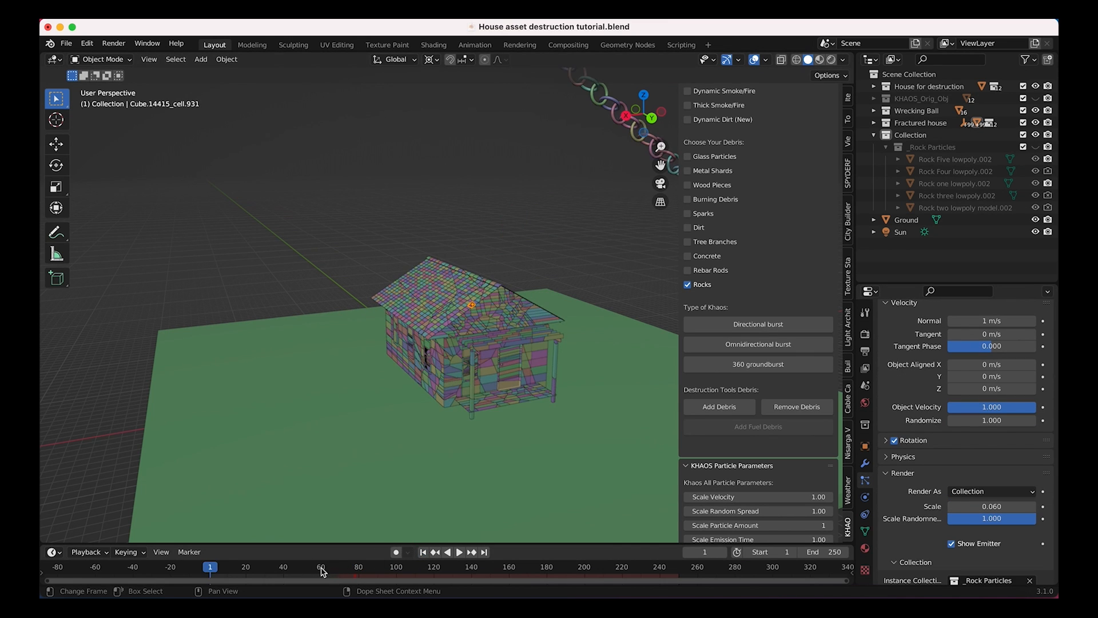
click(321, 568)
click(460, 553)
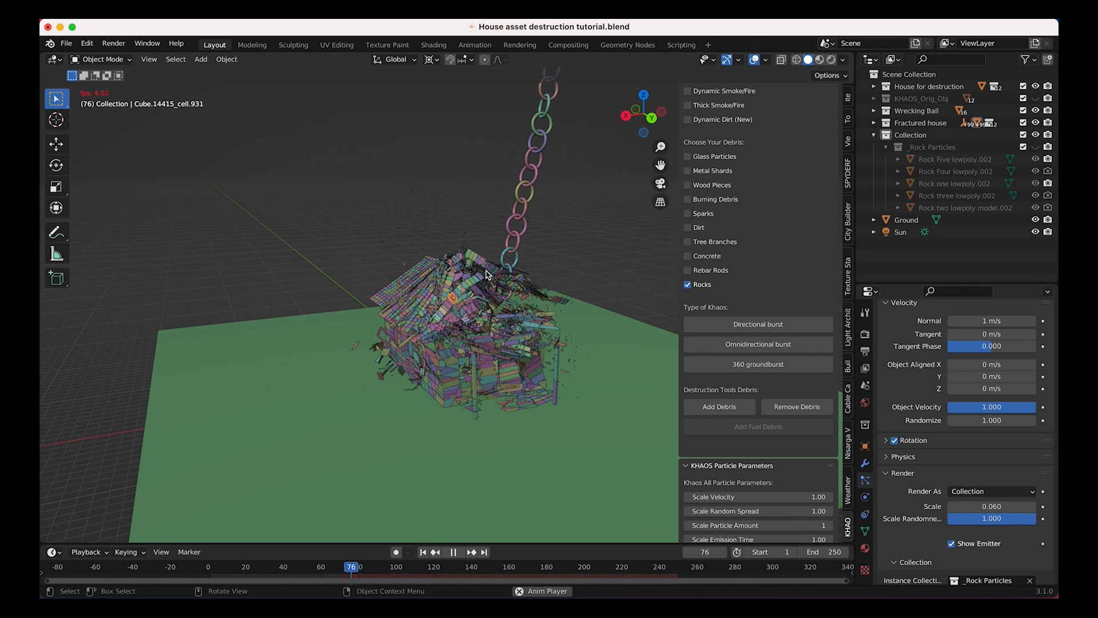
key(space)
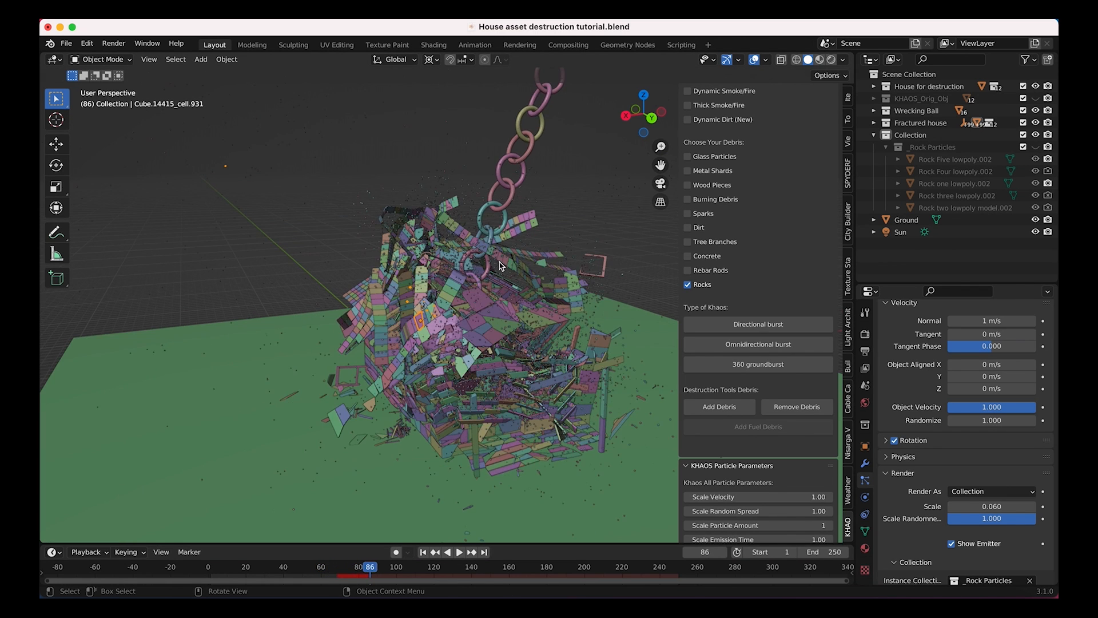
scroll(366, 229, right, 10)
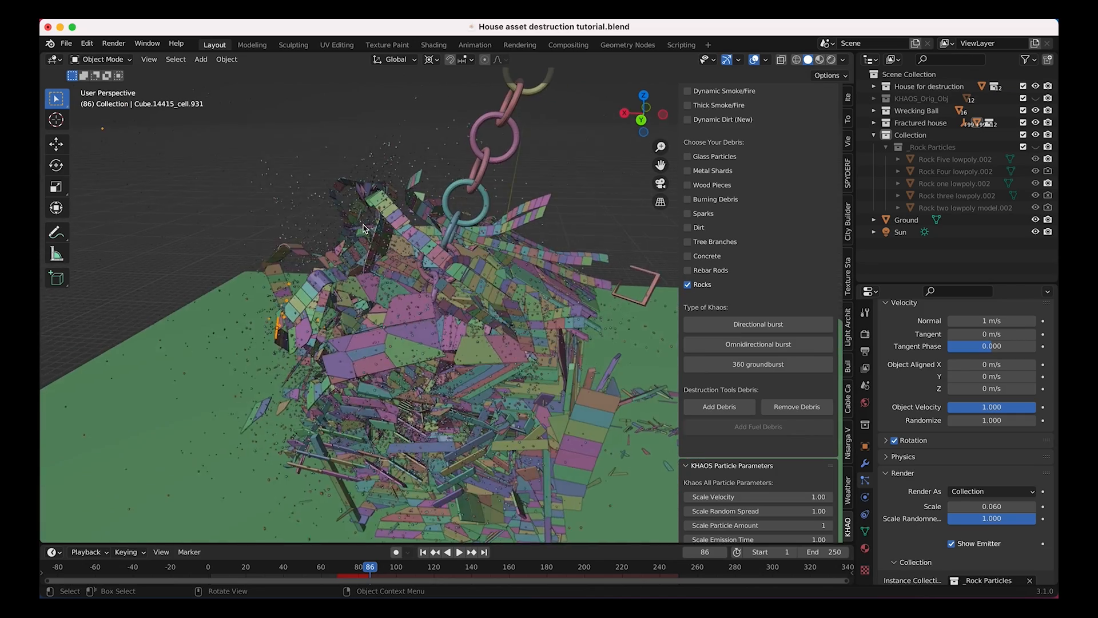
scroll(366, 229, up, 5)
scroll(366, 228, left, 10)
scroll(366, 228, down, 5)
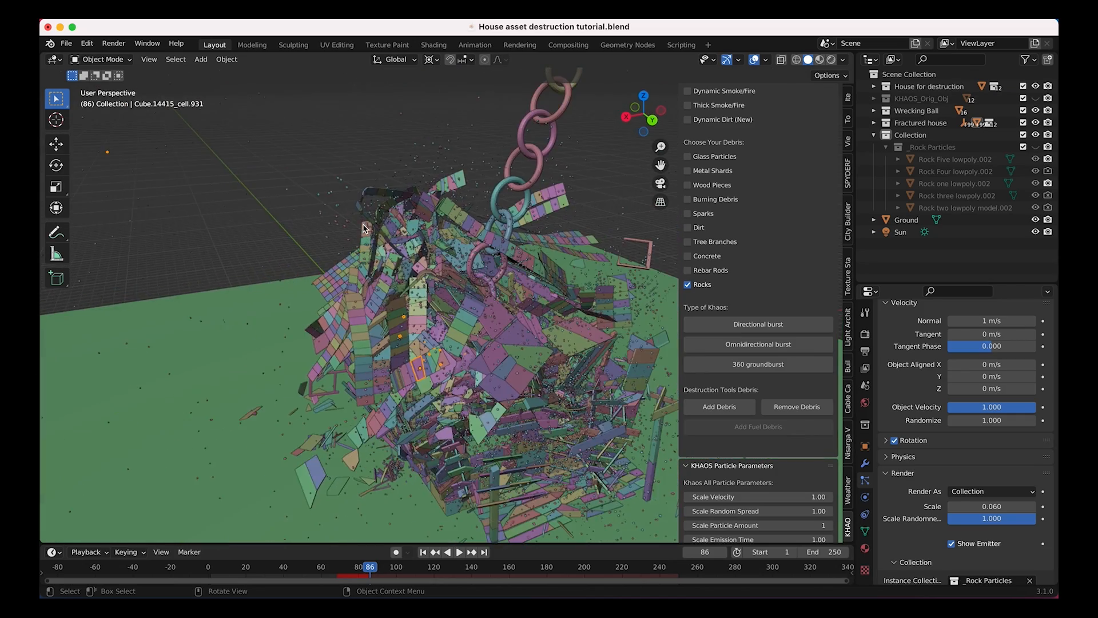
scroll(366, 229, right, 10)
scroll(366, 229, left, 10)
scroll(364, 228, down, 5)
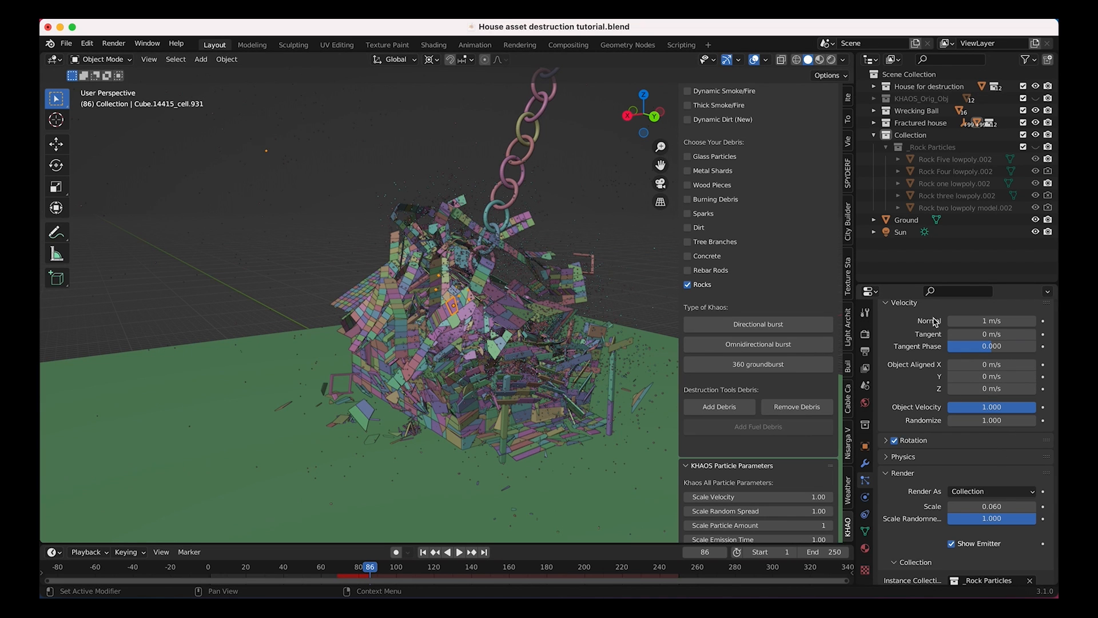
Bake all dynamics from the rock particle system's cache settings.
scroll(936, 457, down, 7)
scroll(935, 456, up, 4)
click(890, 396)
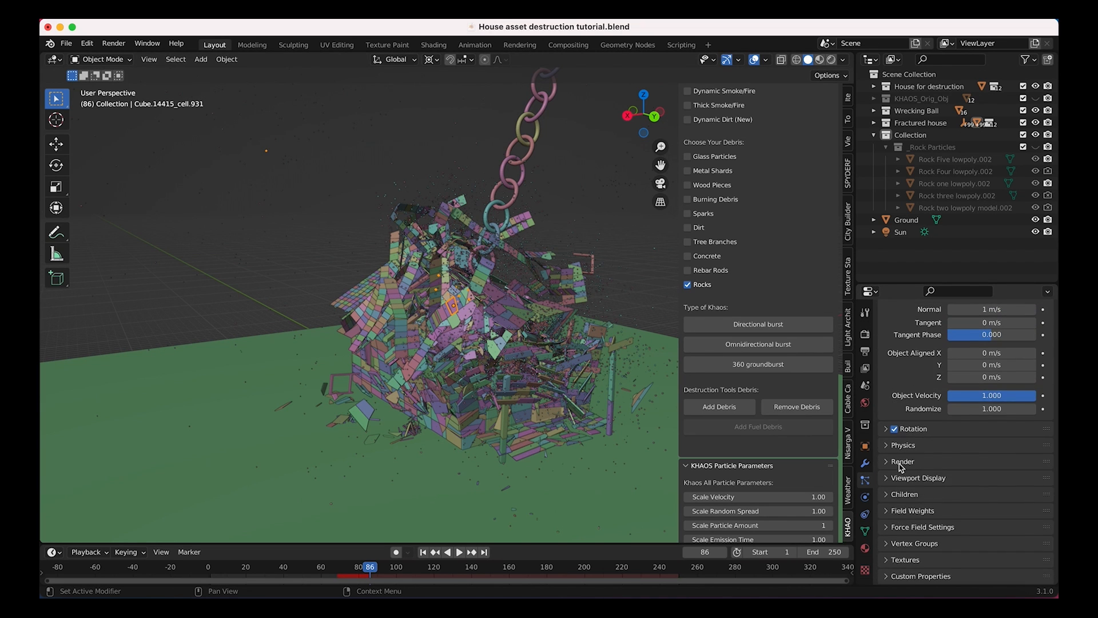
scroll(899, 465, up, 5)
scroll(898, 463, down, 1)
click(892, 411)
scroll(950, 394, down, 4)
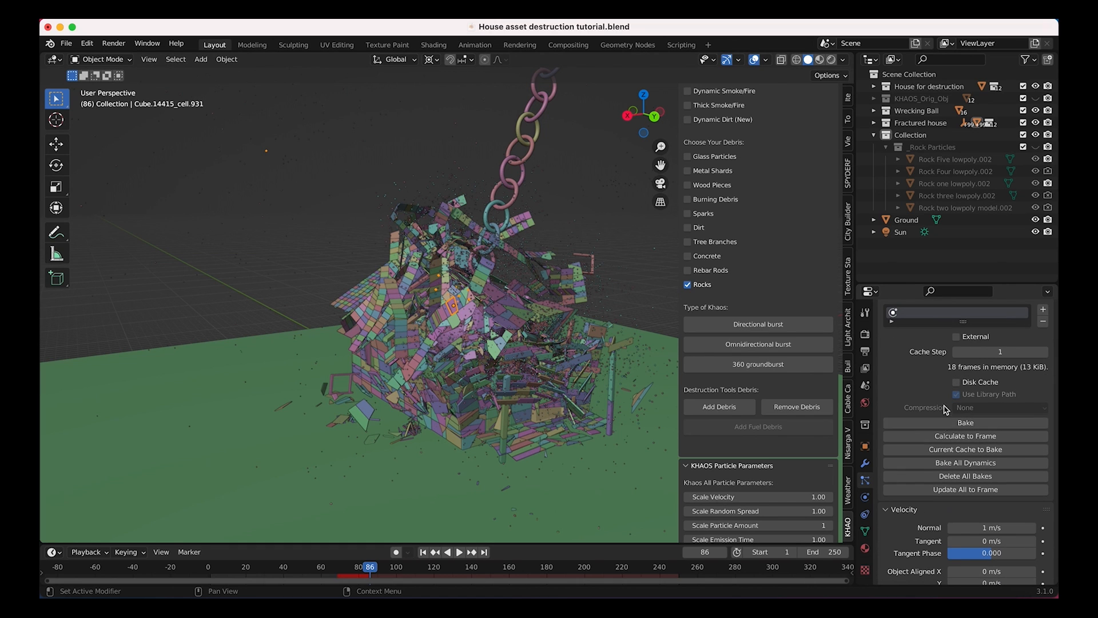
click(963, 464)
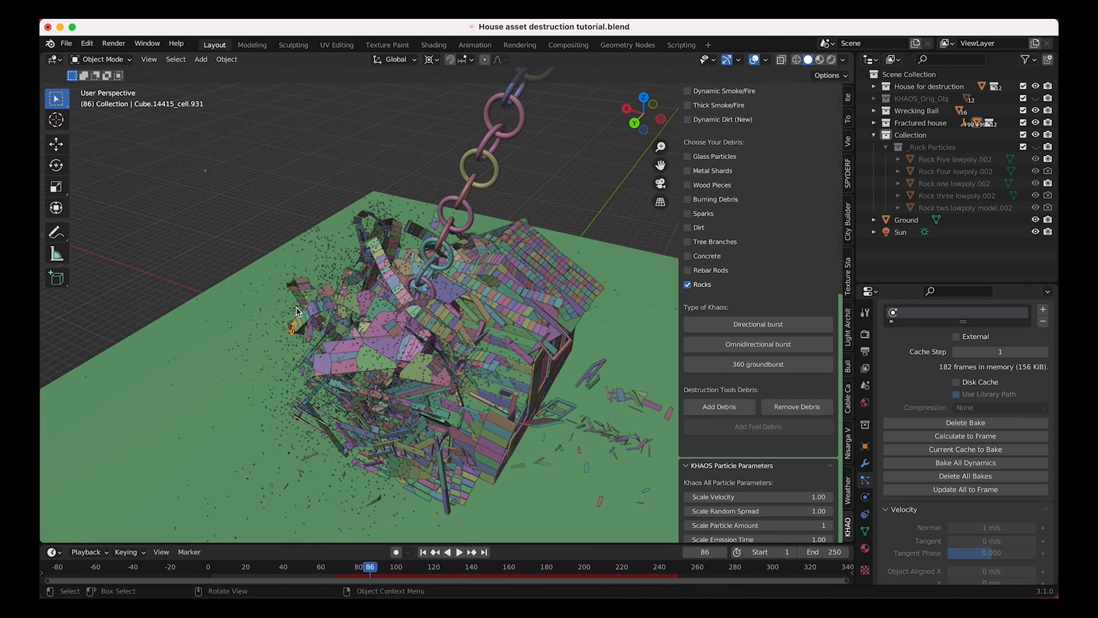
middle_drag(343, 308, 390, 324)
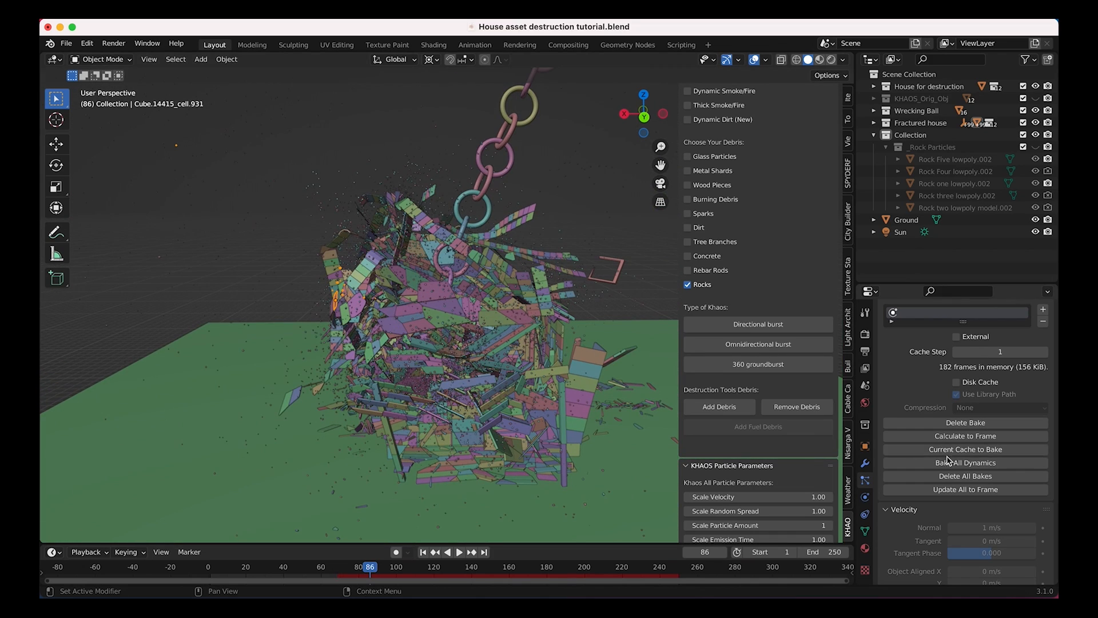
Raise the baked rock particles' render scale to 0.1.
scroll(953, 478, down, 3)
scroll(952, 479, down, 5)
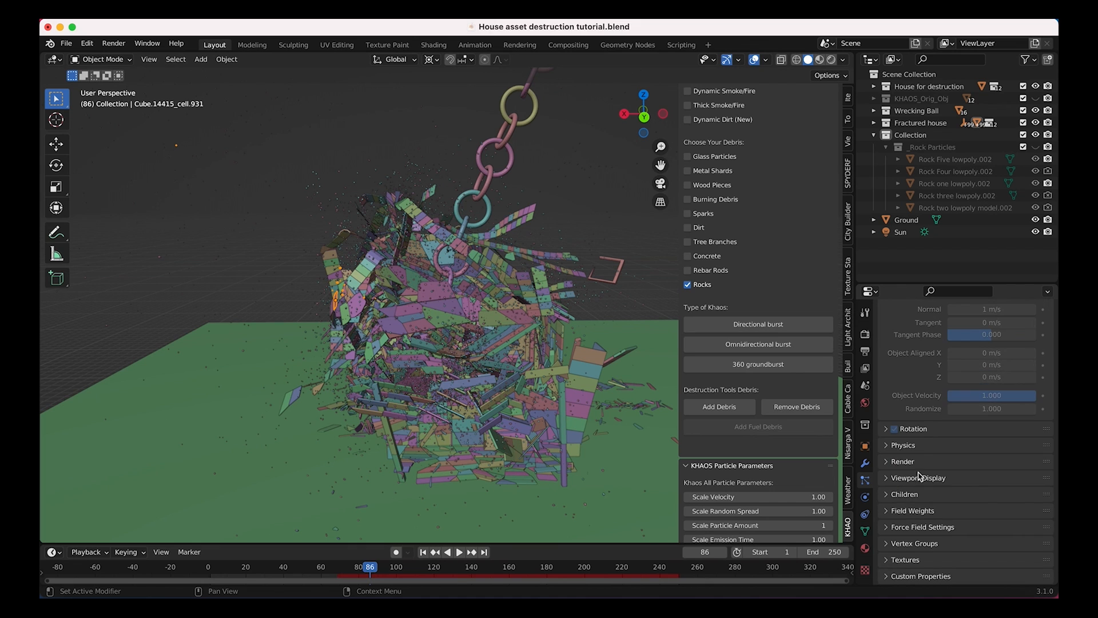
click(887, 461)
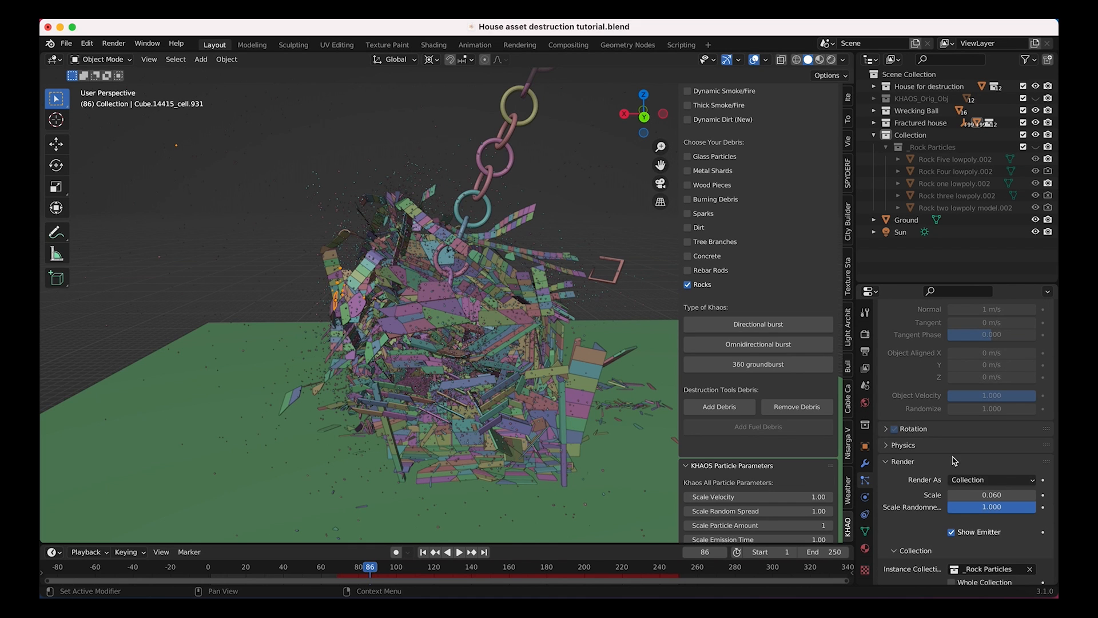
scroll(915, 458, down, 2)
drag(991, 448, 1003, 448)
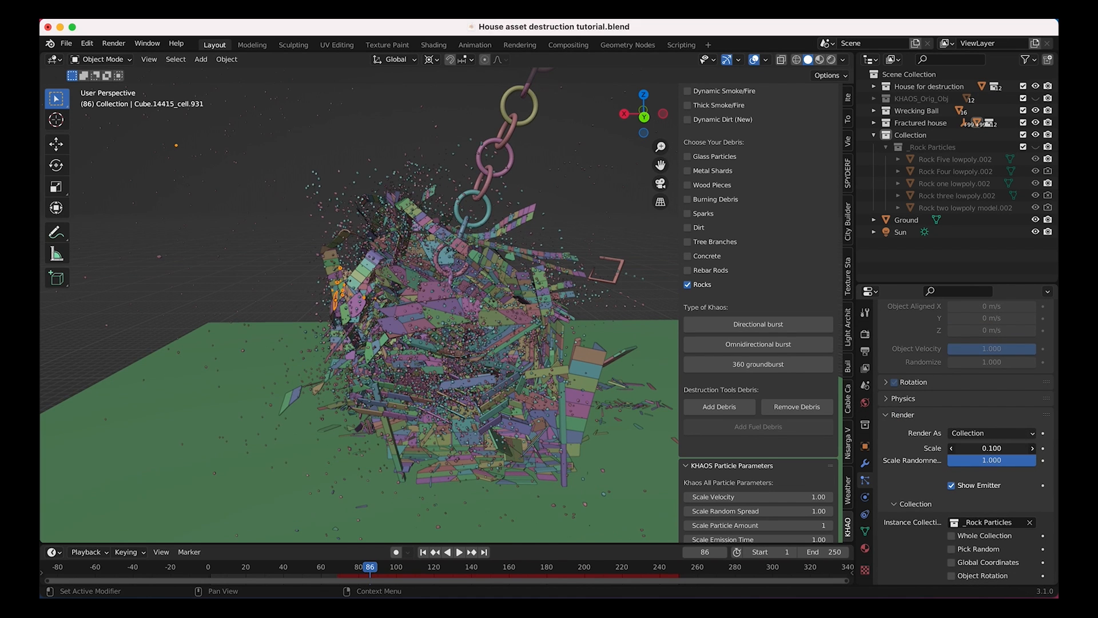
scroll(425, 284, down, 3)
Switch the viewport to Rendered shading to view the wrecked house with its debris.
mouse_move(421, 285)
middle_down()
mouse_move(437, 311)
mouse_move(469, 300)
mouse_move(421, 286)
middle_up()
key(z)
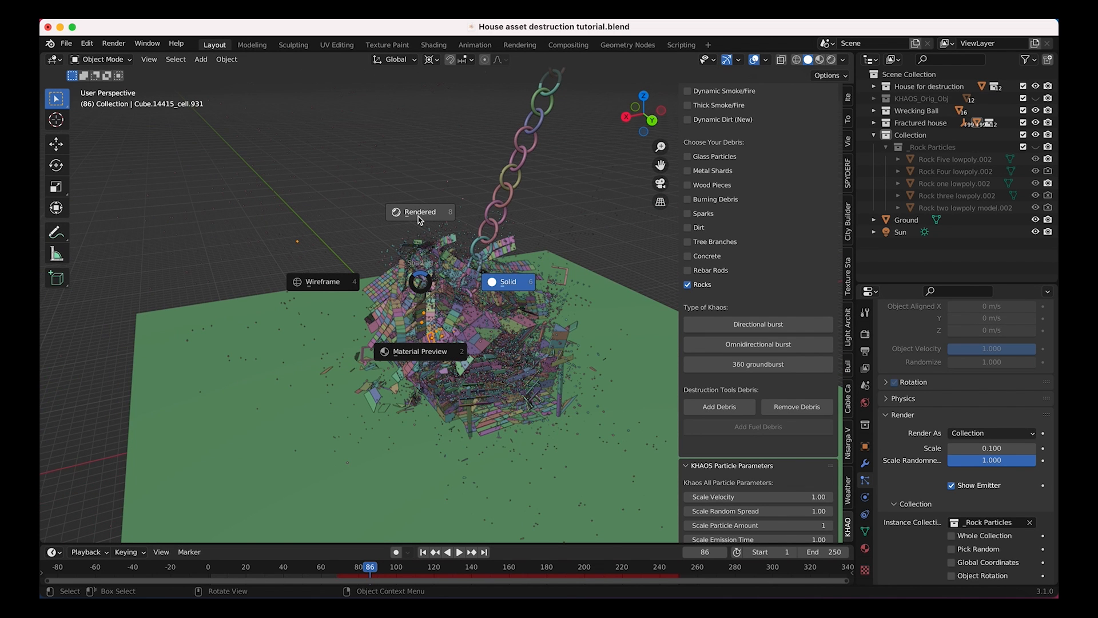
click(420, 213)
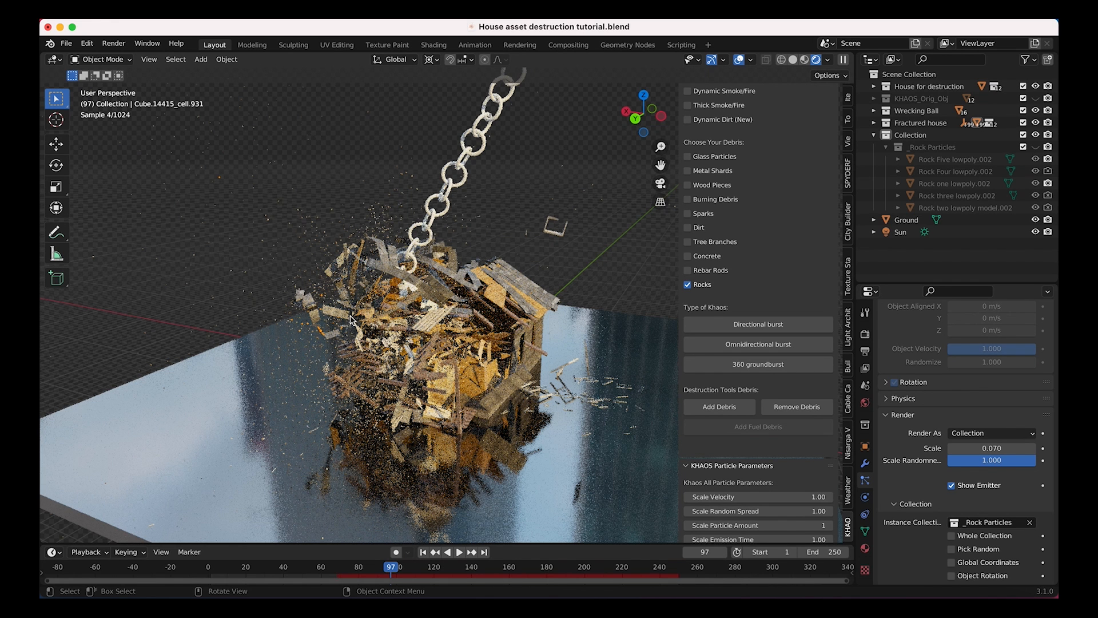
key(z)
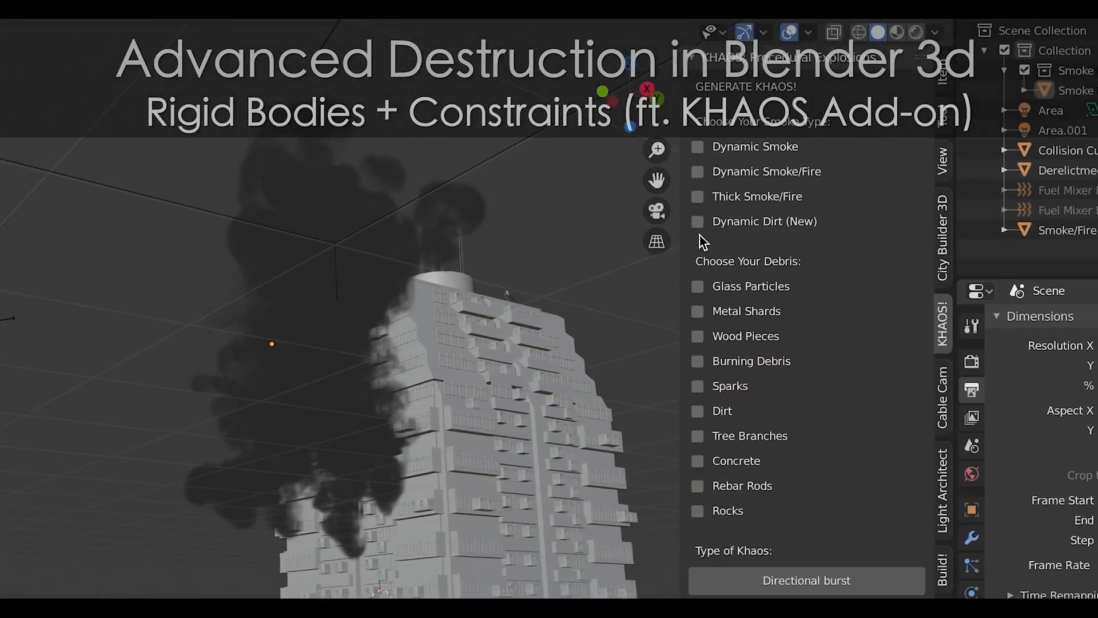
click(650, 255)
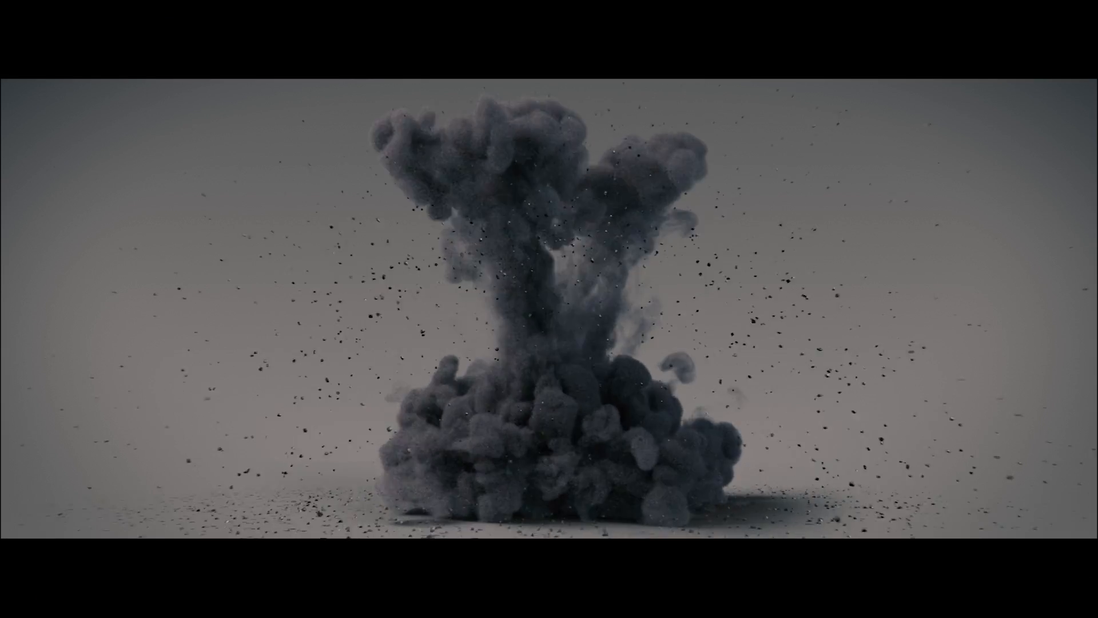